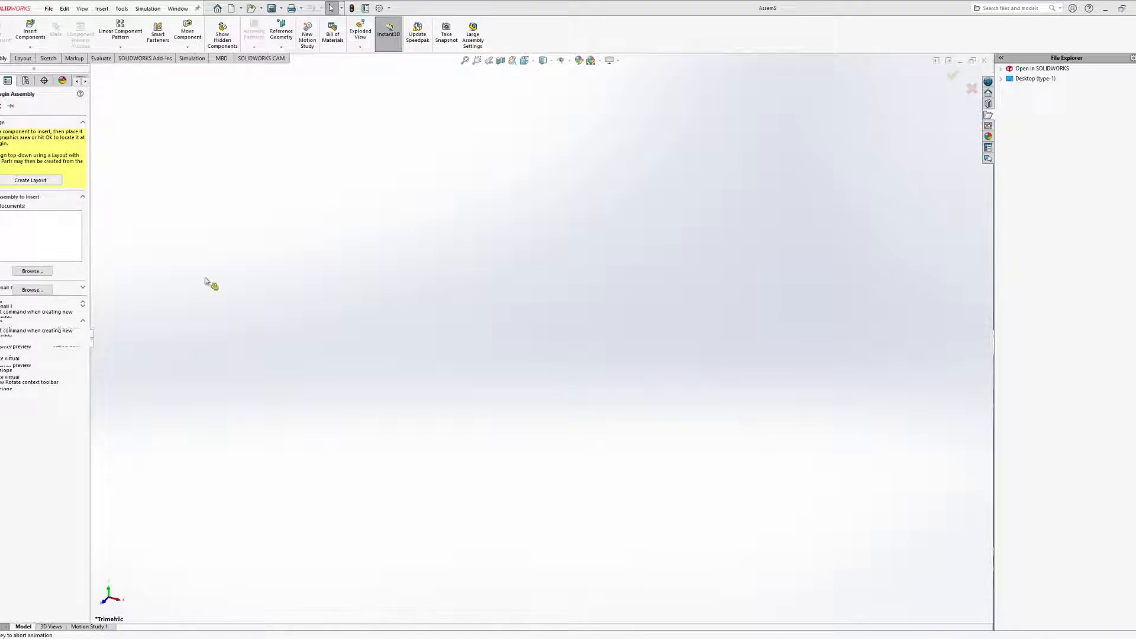
Place the Guide part in the new assembly as its first component, cycling its orientation and keeping it upright on its base
{"action": "scroll", "coordinate": [535, 337], "scroll_direction": "up", "scroll_amount": 4}
{"action": "middle_click_drag", "start_coordinate": [552, 331], "coordinate": [386, 292]}
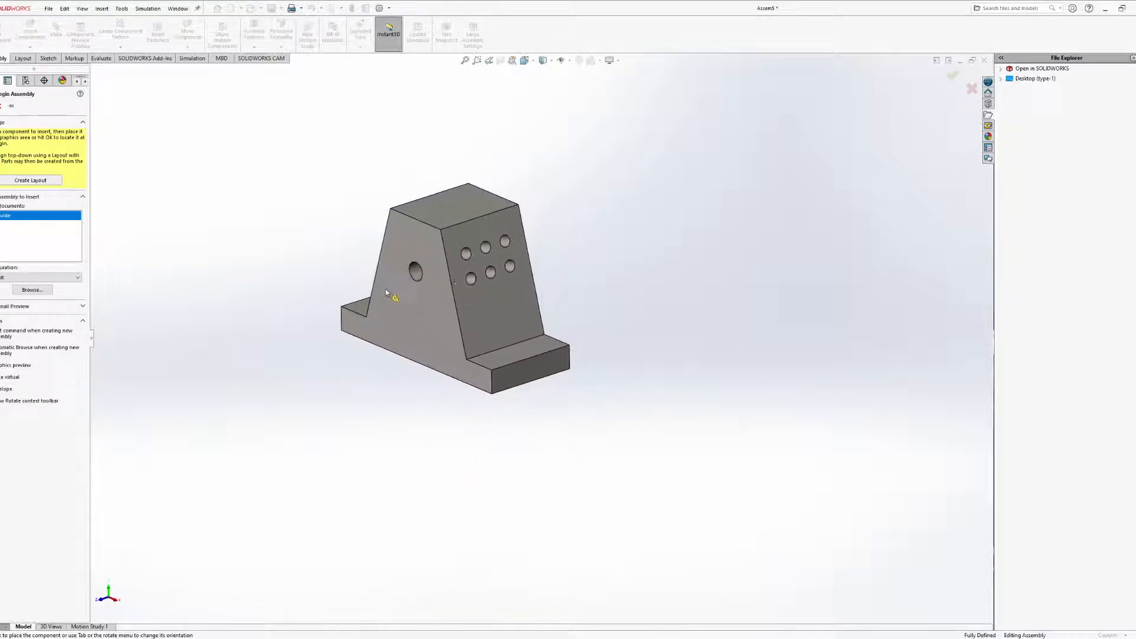
{"action": "left_click", "coordinate": [26, 216]}
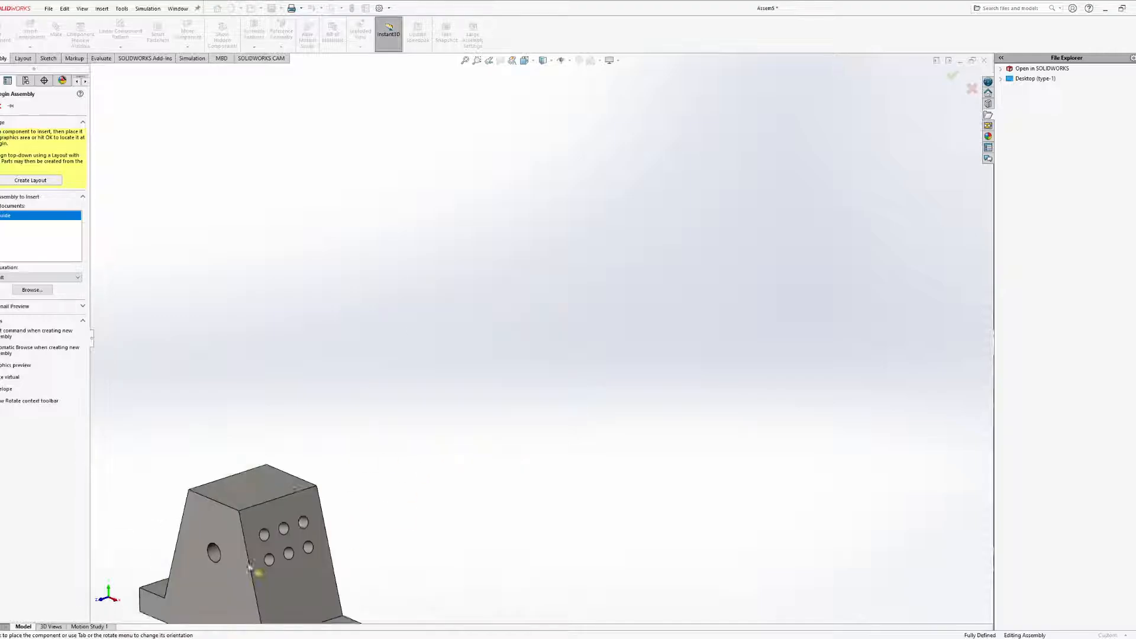
{"action": "key", "text": "Tab"}
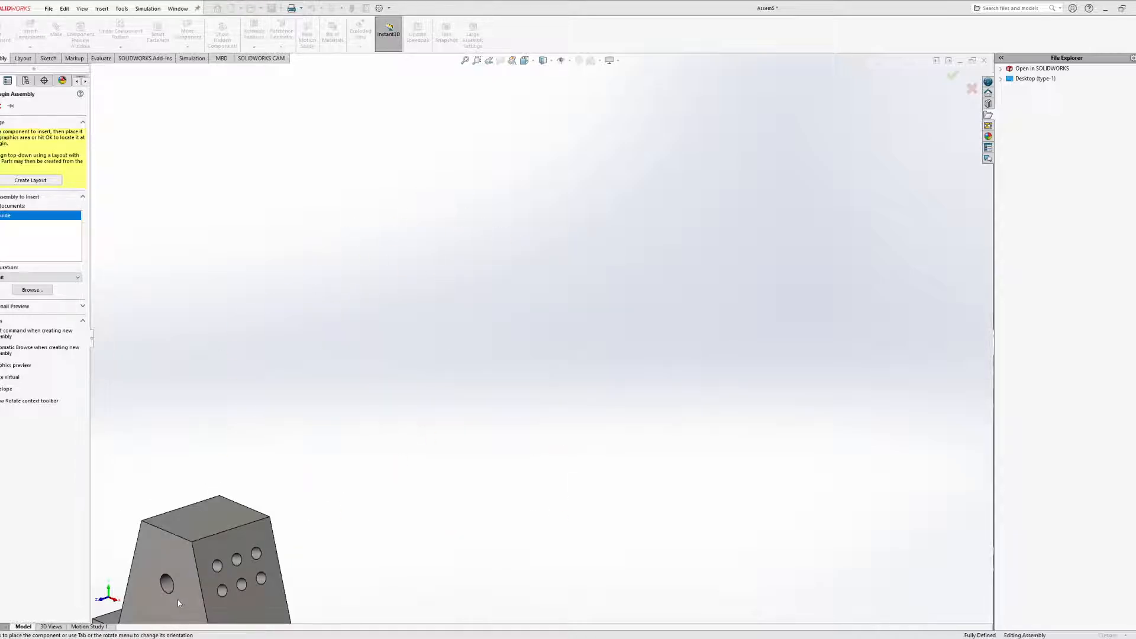
{"action": "key", "text": "Tab"}
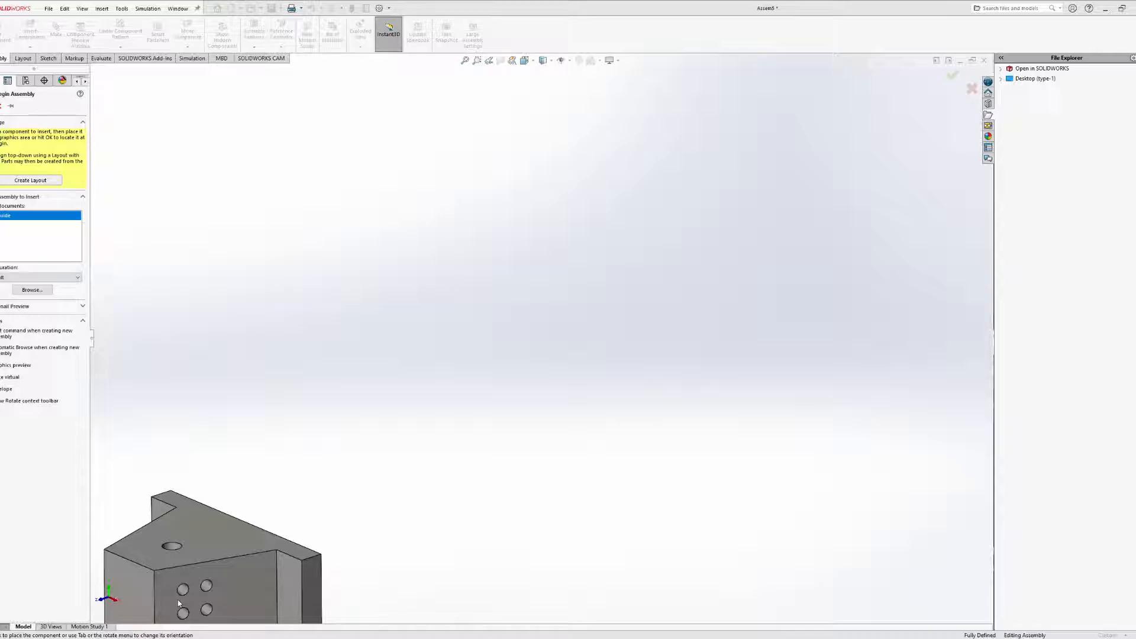
{"action": "key", "text": "Tab"}
{"action": "key", "text": "Tab"}
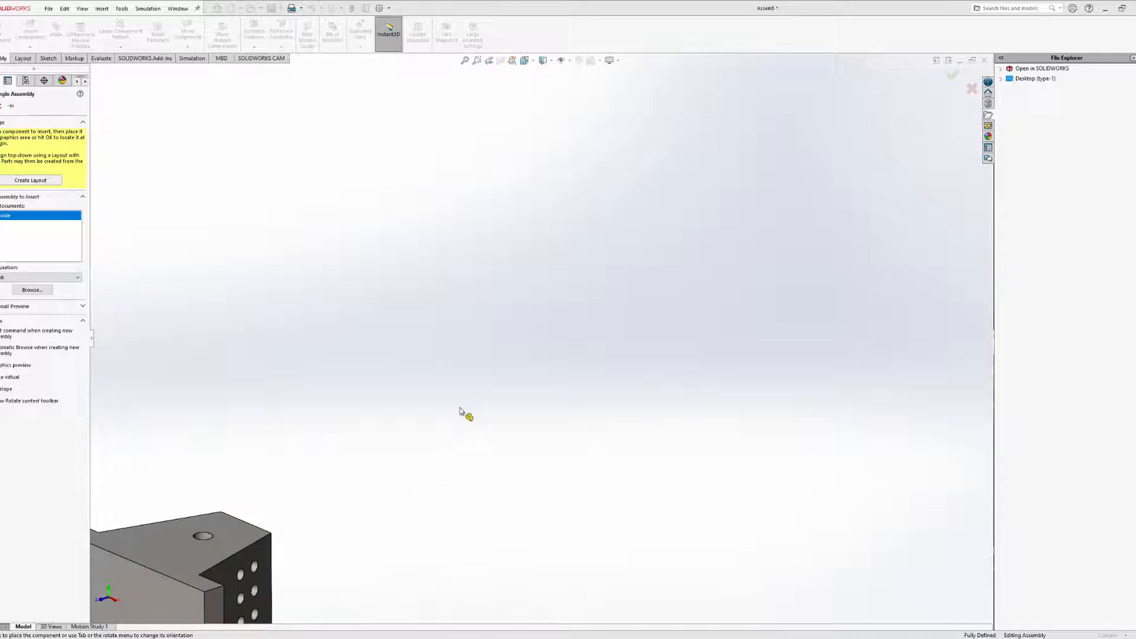
{"action": "key", "text": "Tab"}
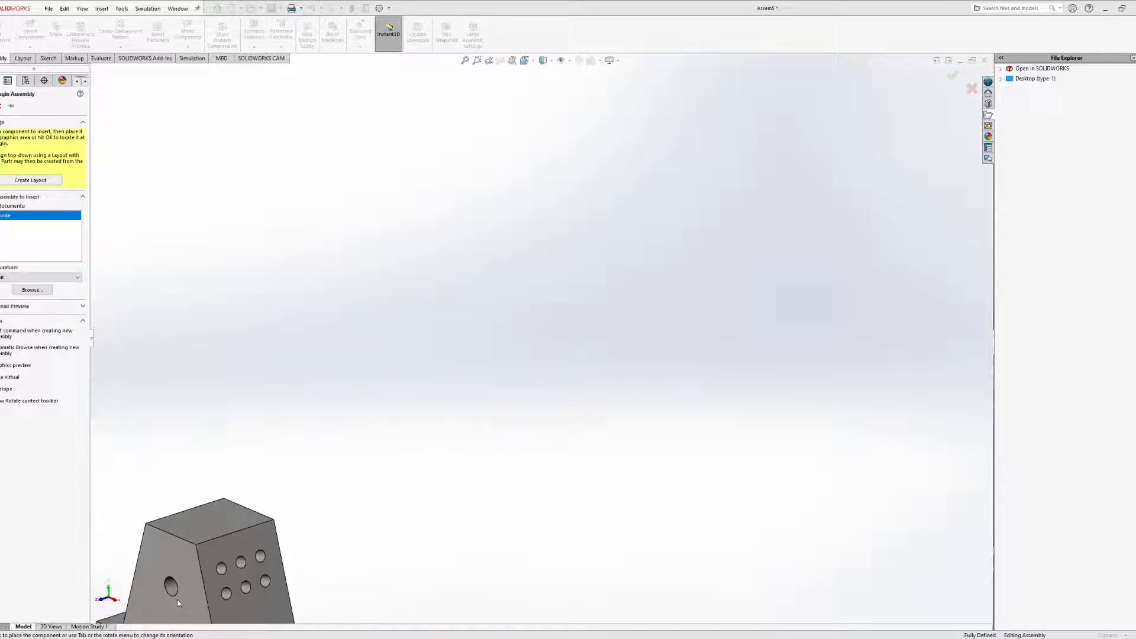
{"action": "left_click", "coordinate": [520, 345]}
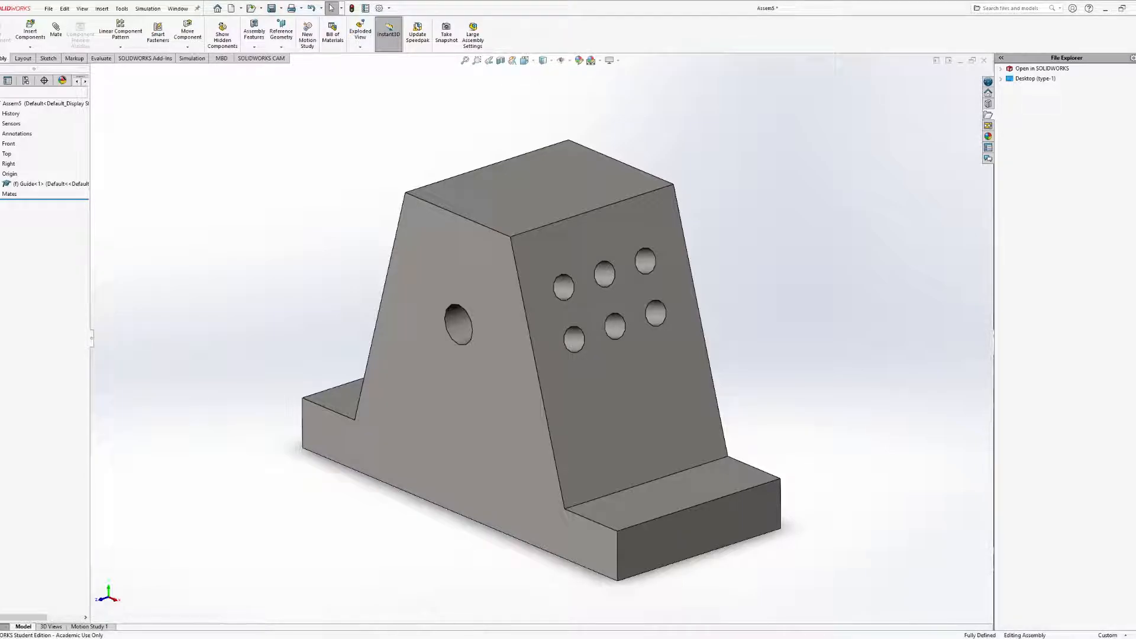
{"action": "scroll", "coordinate": [454, 386], "scroll_direction": "down", "scroll_amount": 2}
{"action": "scroll", "coordinate": [456, 382], "scroll_direction": "up", "scroll_amount": 3}
{"action": "scroll", "coordinate": [458, 382], "scroll_direction": "down", "scroll_amount": 3}
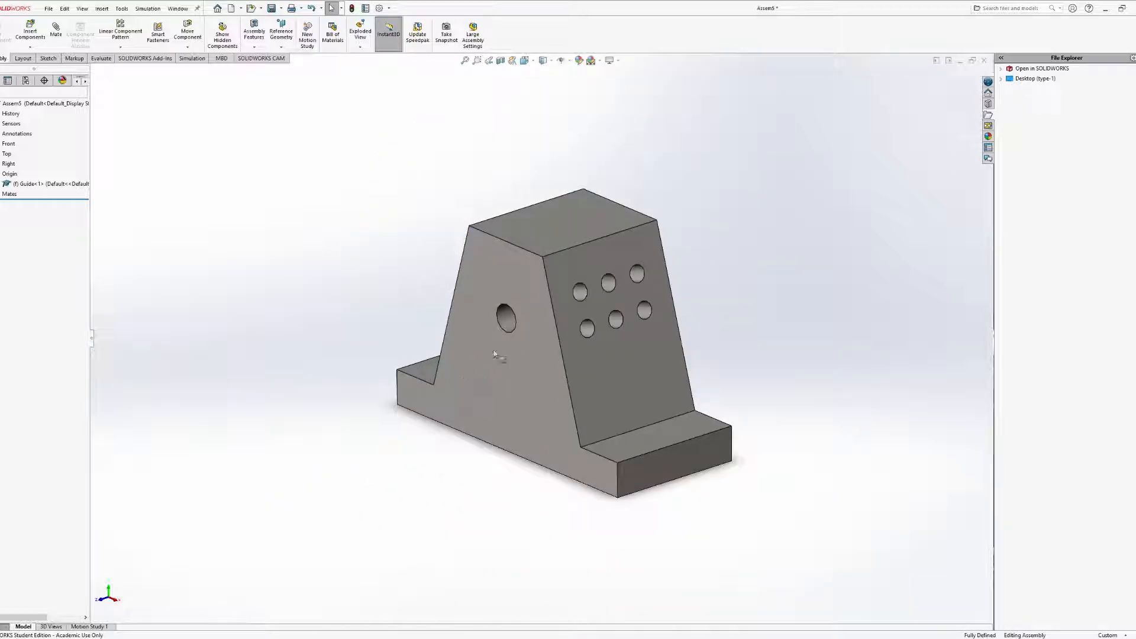
{"action": "scroll", "coordinate": [473, 318], "scroll_direction": "down", "scroll_amount": 1}
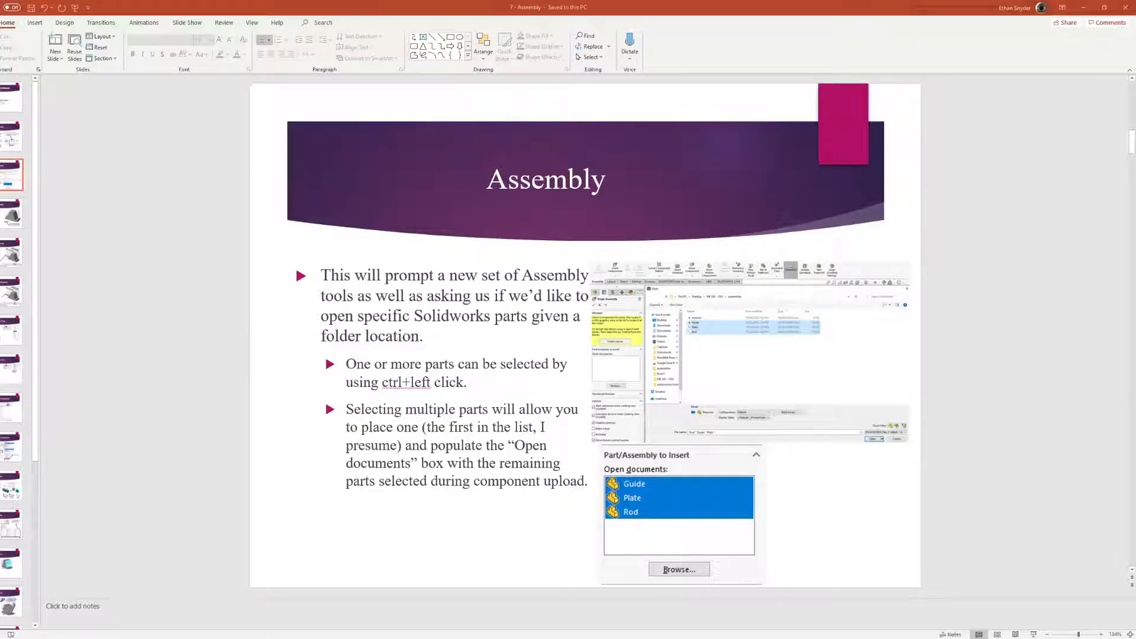
Read the PowerPoint slides on part orientation and inserting components, and return to the SOLIDWORKS assembly
{"action": "key", "text": "Down"}
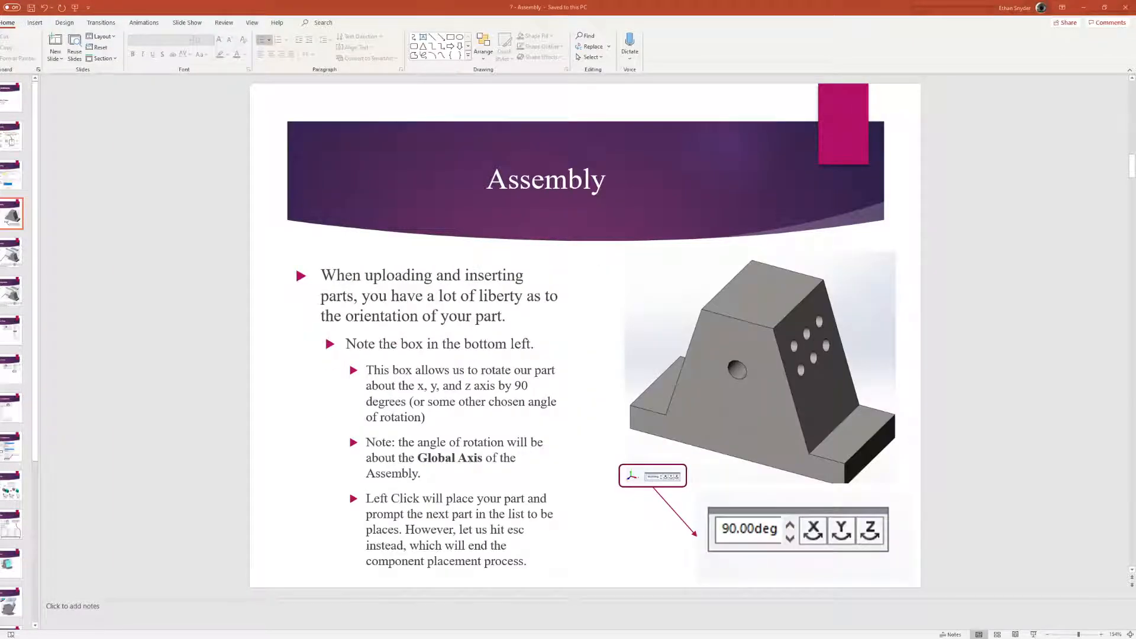
{"action": "key", "text": "Down"}
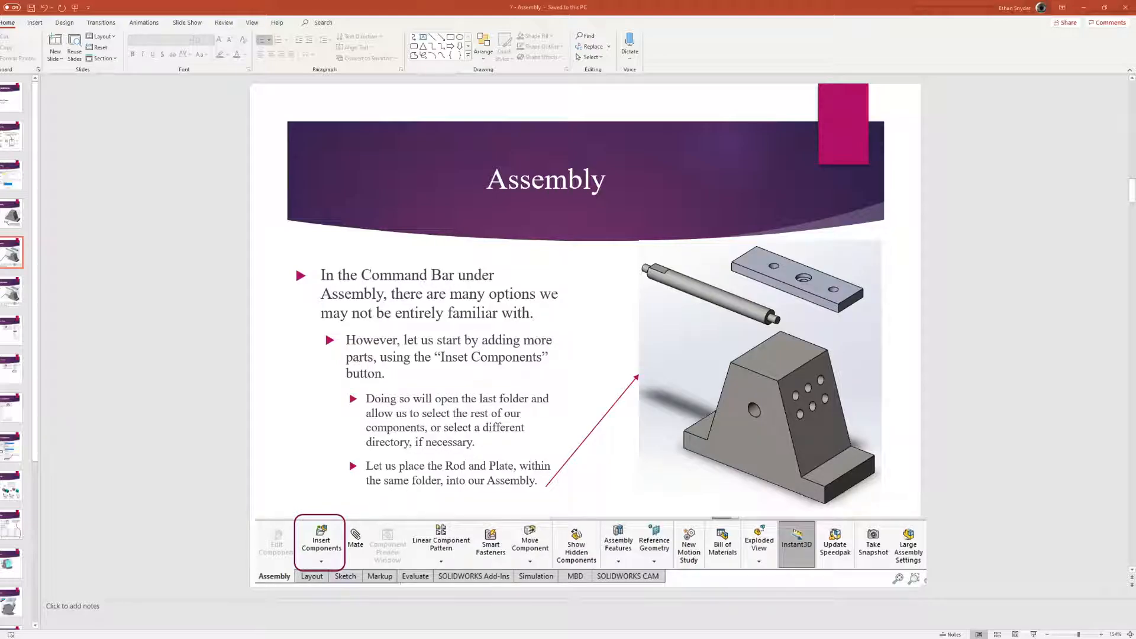
{"action": "key", "text": "alt+Tab"}
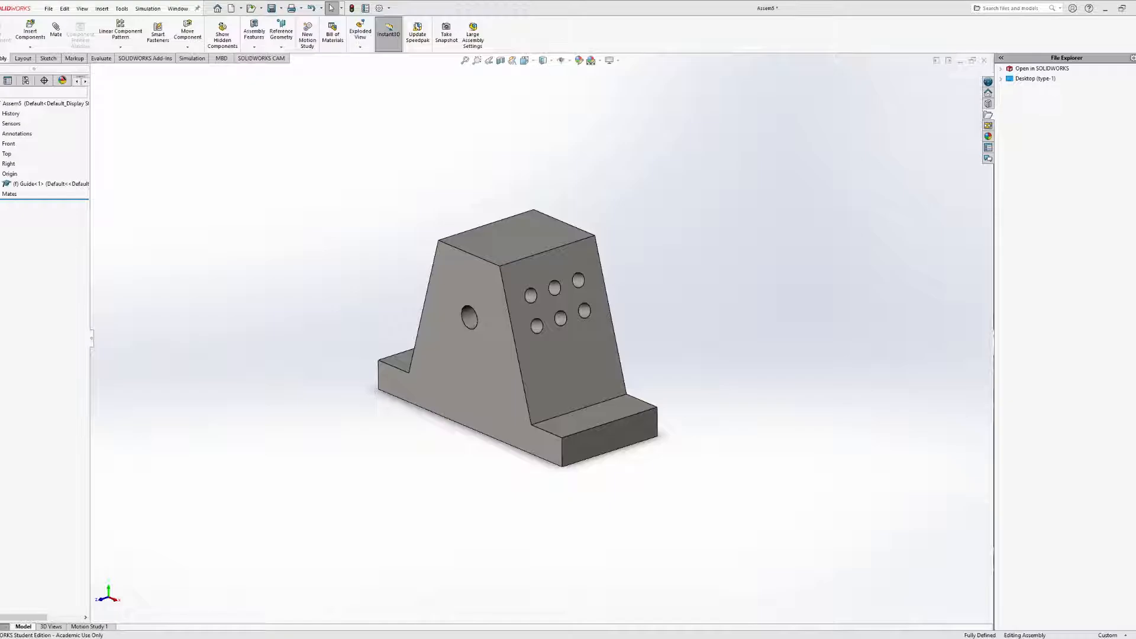
Insert the Plate and Rod parts into the assembly, placing the Plate in open space beside the Guide's sloped hole face
{"action": "left_click", "coordinate": [30, 33]}
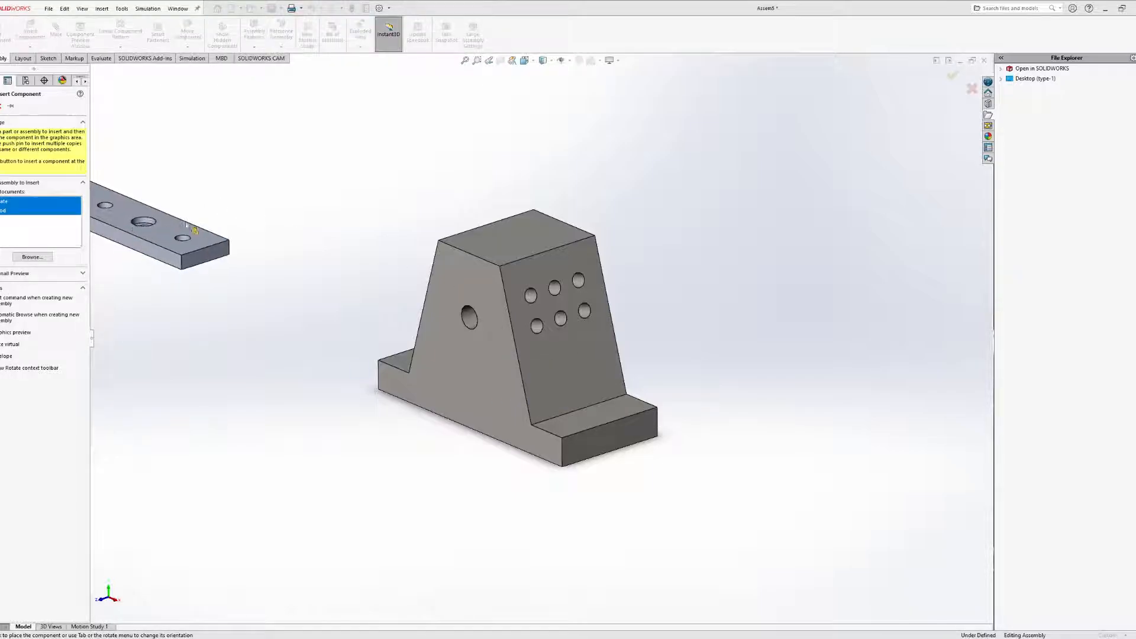
{"action": "middle_click_drag", "start_coordinate": [676, 192], "coordinate": [668, 228]}
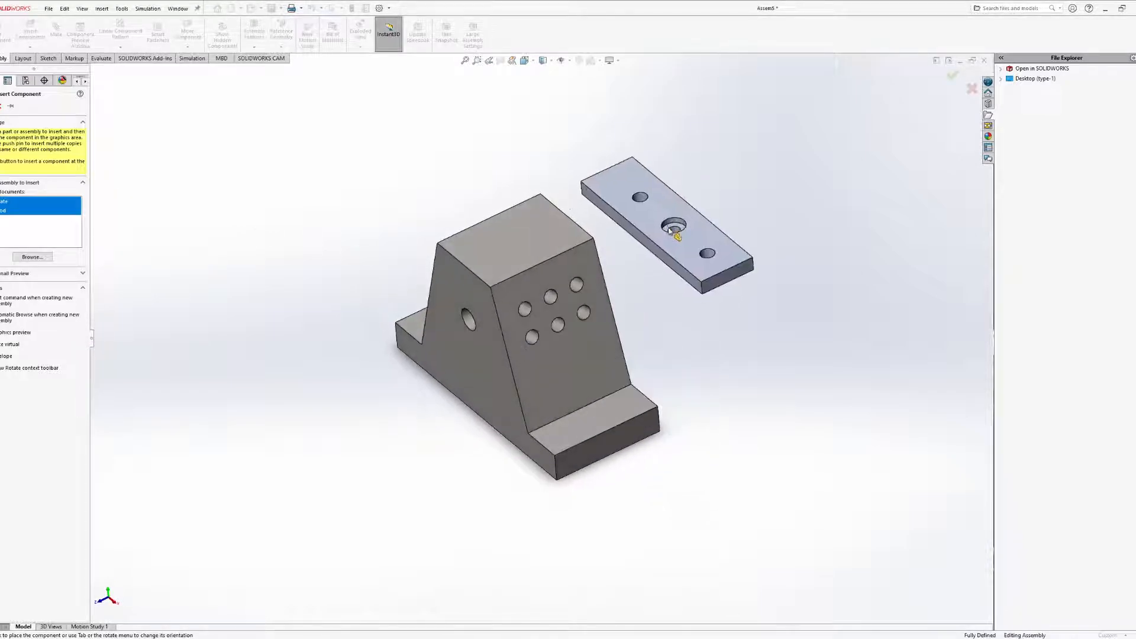
{"action": "middle_click_drag", "start_coordinate": [789, 264], "coordinate": [748, 243]}
{"action": "middle_click_drag", "start_coordinate": [802, 302], "coordinate": [781, 310]}
{"action": "middle_click_drag", "start_coordinate": [761, 244], "coordinate": [773, 354]}
{"action": "middle_click_drag", "start_coordinate": [847, 222], "coordinate": [500, 309]}
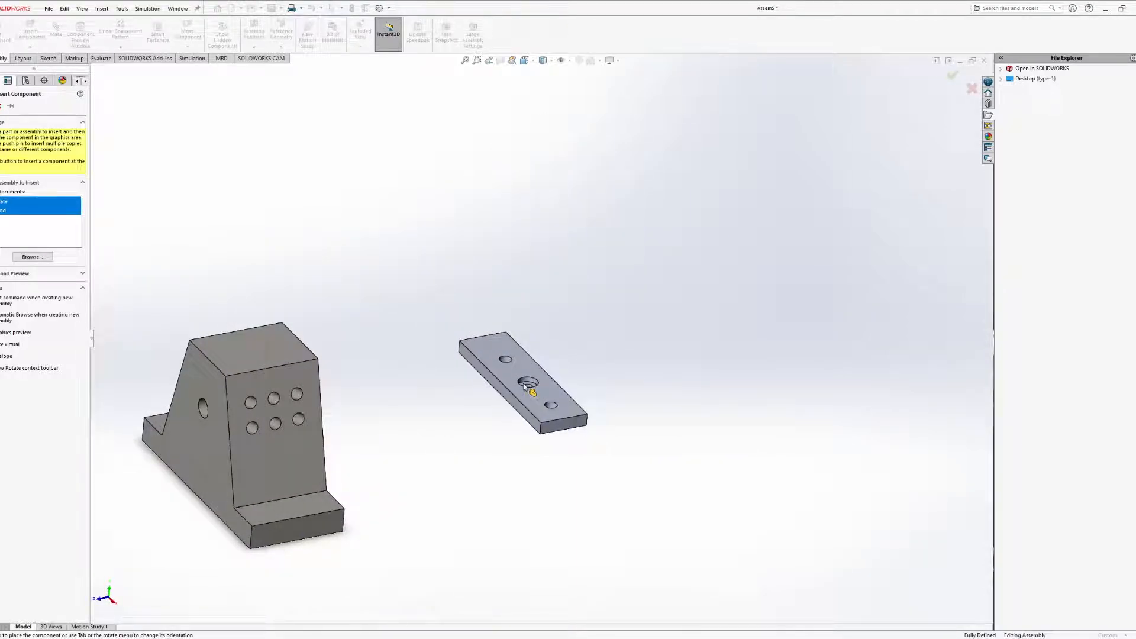
{"action": "left_click", "coordinate": [525, 385]}
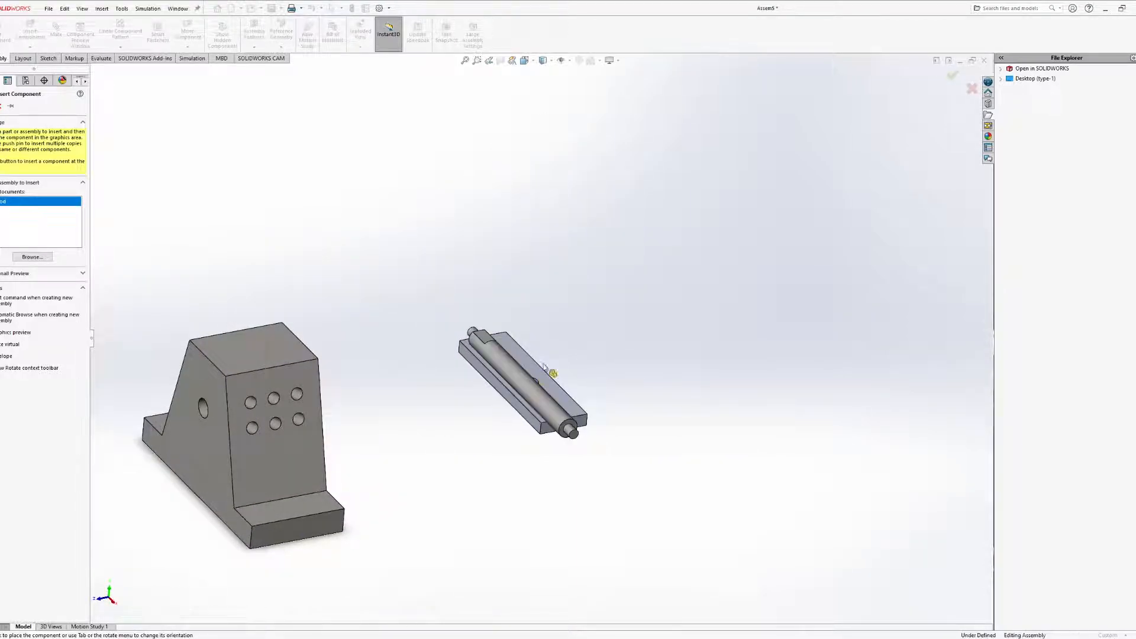
Place the Rod in open space on the opposite side of the Guide from the Plate
{"action": "middle_click_drag", "start_coordinate": [412, 361], "coordinate": [657, 322], "text": "ctrl"}
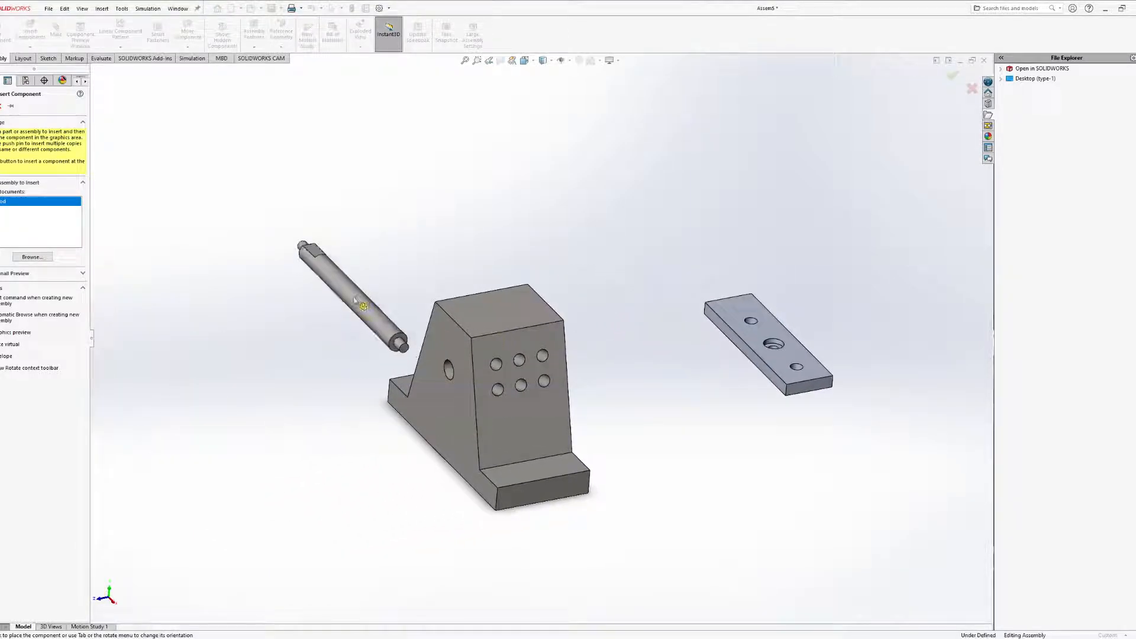
{"action": "left_click", "coordinate": [355, 298]}
{"action": "middle_click_drag", "start_coordinate": [523, 330], "coordinate": [402, 278]}
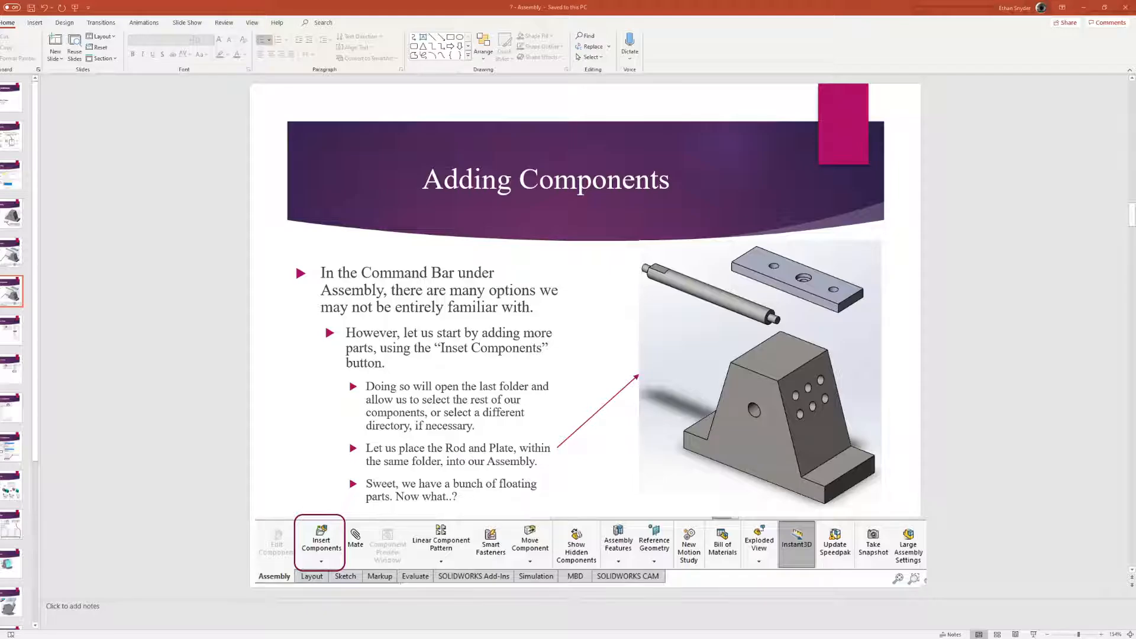
{"action": "key", "text": "Page_Down"}
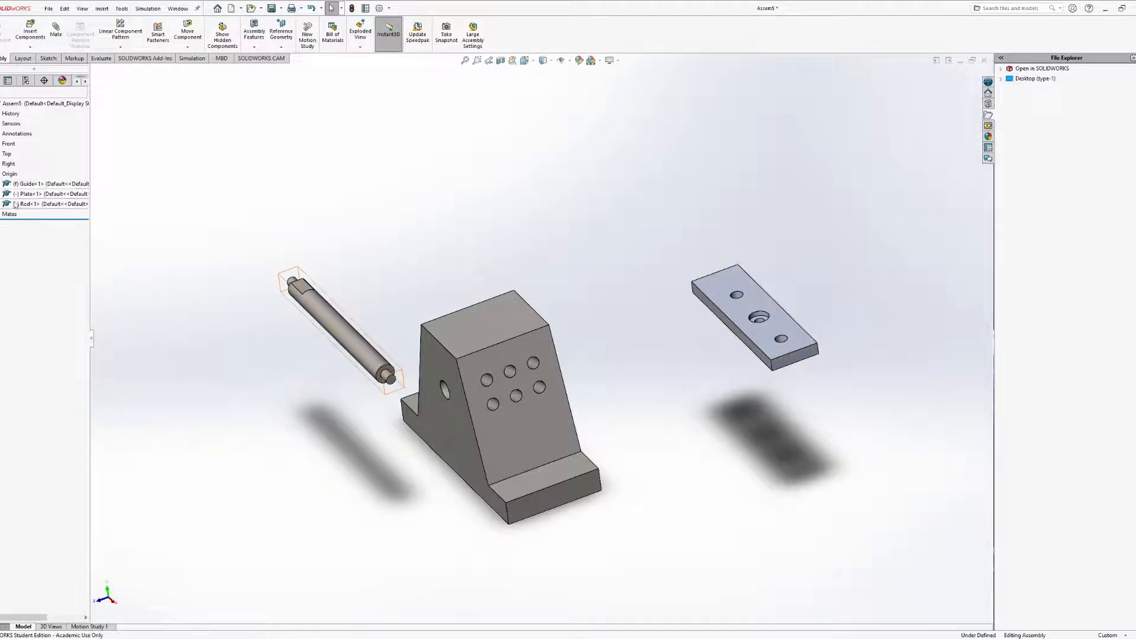
{"action": "middle_click_drag", "start_coordinate": [509, 391], "coordinate": [528, 338]}
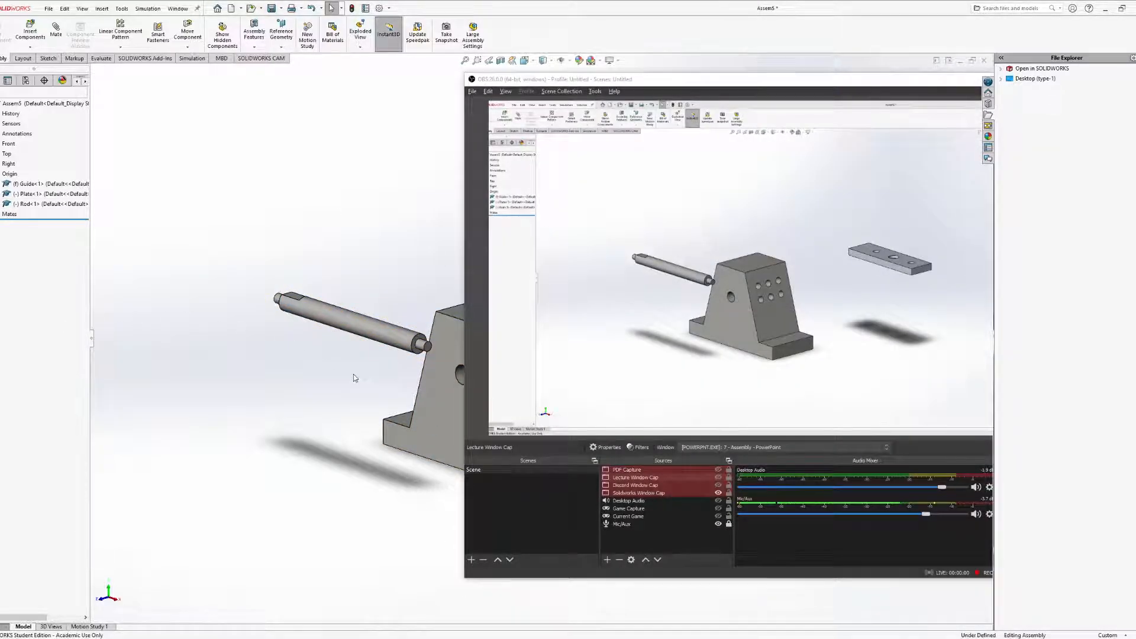
{"action": "left_click", "coordinate": [353, 374]}
{"action": "middle_click_drag", "start_coordinate": [539, 371], "coordinate": [526, 402]}
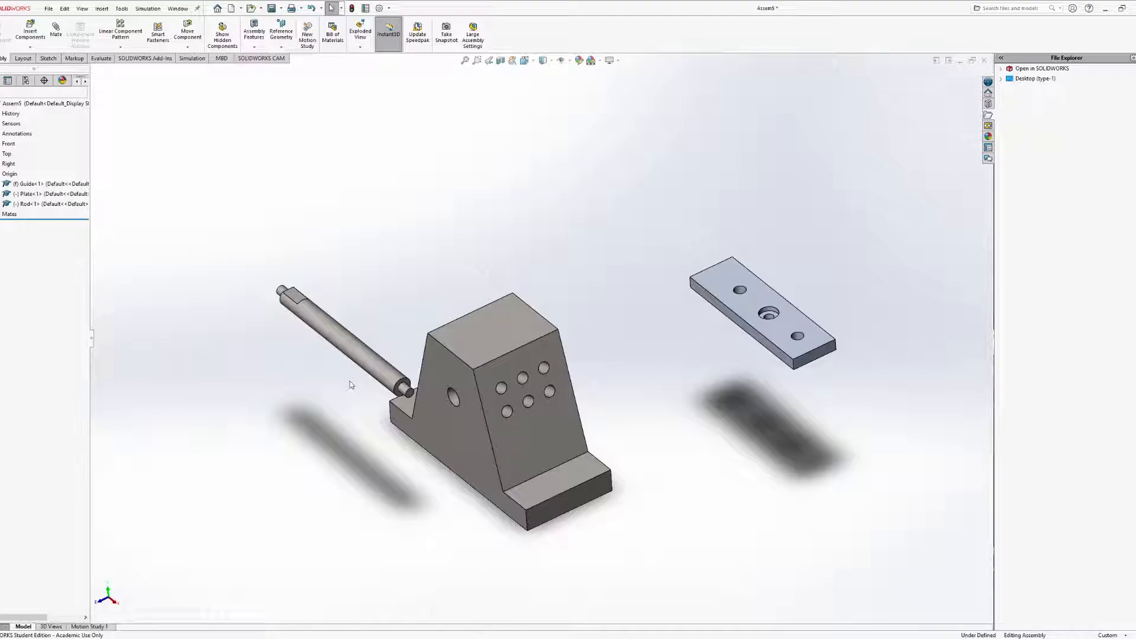
Move the Rod up and away from the Guide, and bring the Plate up and closer to it
{"action": "left_click_drag", "start_coordinate": [380, 355], "coordinate": [316, 287]}
{"action": "left_click_drag", "start_coordinate": [790, 320], "coordinate": [710, 289]}
{"action": "middle_click_drag", "start_coordinate": [713, 357], "coordinate": [719, 418]}
{"action": "left_click_drag", "start_coordinate": [736, 320], "coordinate": [677, 292]}
{"action": "middle_click_drag", "start_coordinate": [677, 294], "coordinate": [639, 317]}
Examine the fixed Guide by selecting its top face and the sloped face with the six holes
{"action": "left_click", "coordinate": [490, 361]}
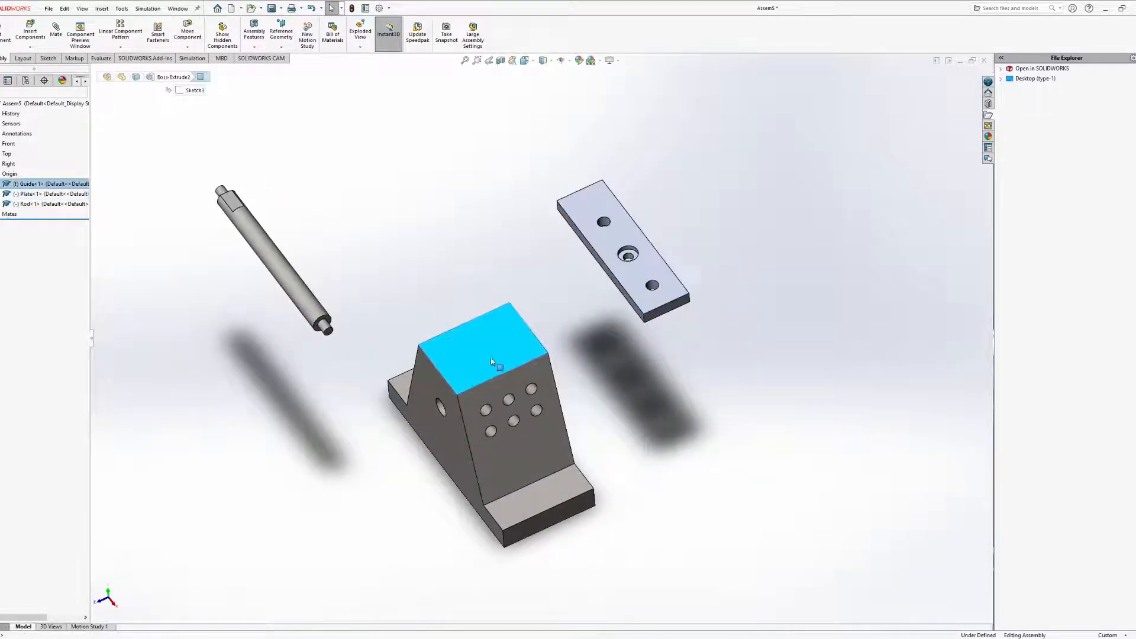
{"action": "middle_click_drag", "start_coordinate": [475, 462], "coordinate": [490, 437]}
{"action": "left_click", "coordinate": [489, 437]}
{"action": "left_click", "coordinate": [503, 322]}
{"action": "left_click", "coordinate": [499, 439]}
{"action": "left_click", "coordinate": [527, 441]}
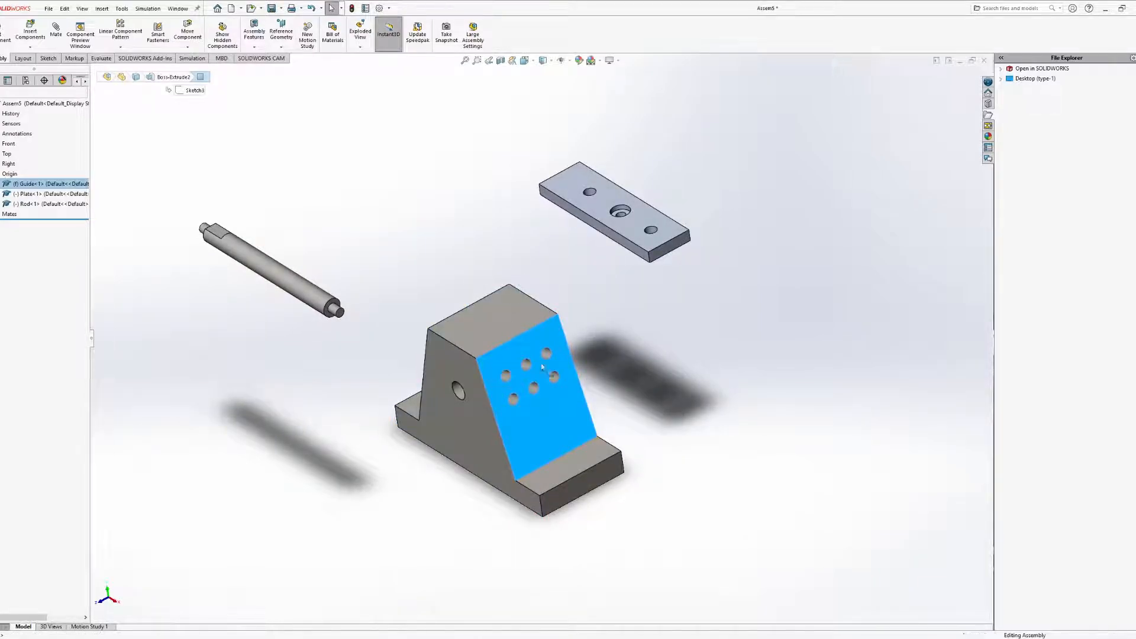
{"action": "left_click", "coordinate": [496, 332]}
{"action": "middle_click_drag", "start_coordinate": [477, 408], "coordinate": [483, 380]}
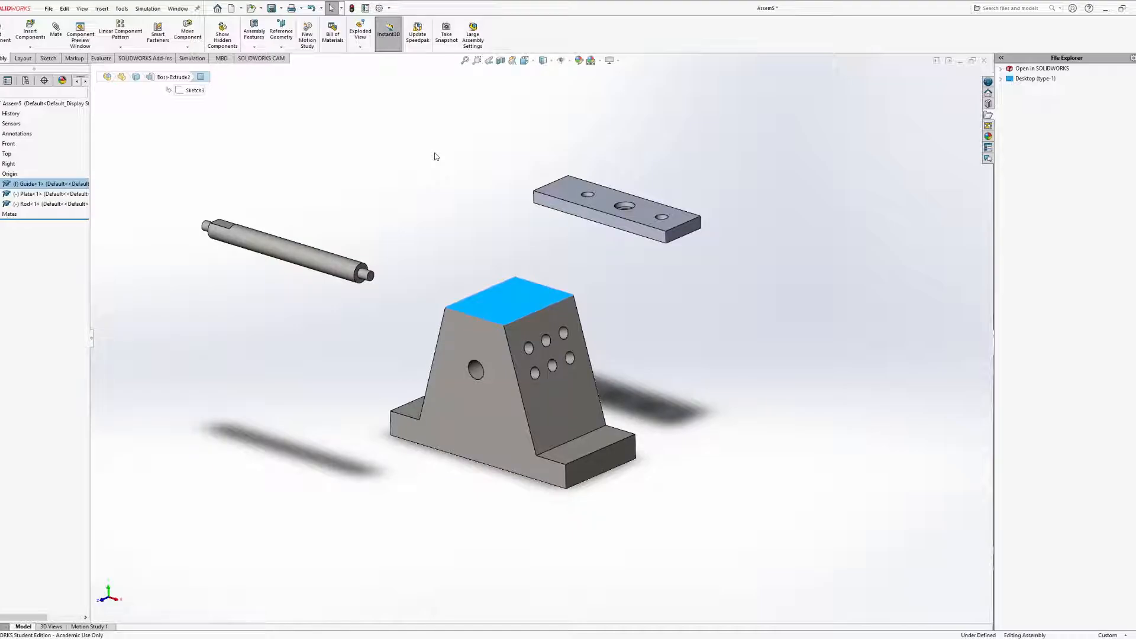
Move the under-defined Rod freely through the space around and above the Guide, checking its position from several angles
{"action": "middle_click_drag", "start_coordinate": [660, 378], "coordinate": [630, 361]}
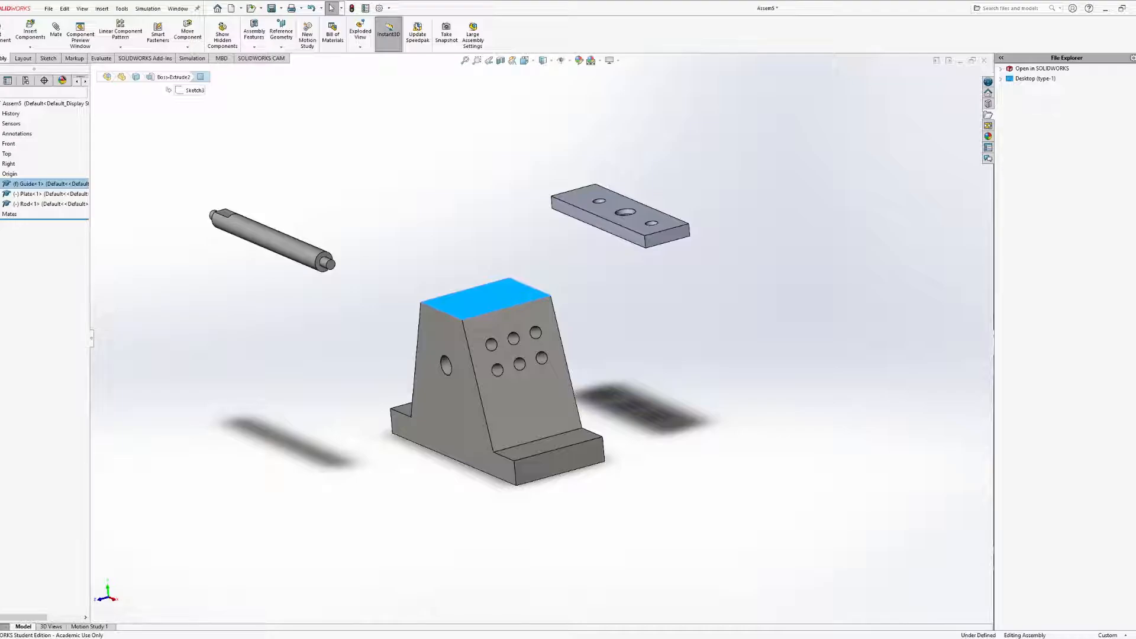
{"action": "left_click_drag", "start_coordinate": [283, 243], "coordinate": [435, 287]}
{"action": "middle_click_drag", "start_coordinate": [435, 290], "coordinate": [461, 329]}
{"action": "left_click_drag", "start_coordinate": [458, 314], "coordinate": [465, 252]}
{"action": "mouse_move", "coordinate": [465, 252]}
{"action": "middle_mouse_down"}
{"action": "mouse_move", "coordinate": [427, 247]}
{"action": "mouse_move", "coordinate": [449, 249]}
{"action": "mouse_move", "coordinate": [444, 227]}
{"action": "mouse_move", "coordinate": [517, 211]}
{"action": "mouse_move", "coordinate": [506, 259]}
{"action": "mouse_move", "coordinate": [473, 248]}
{"action": "middle_mouse_up"}
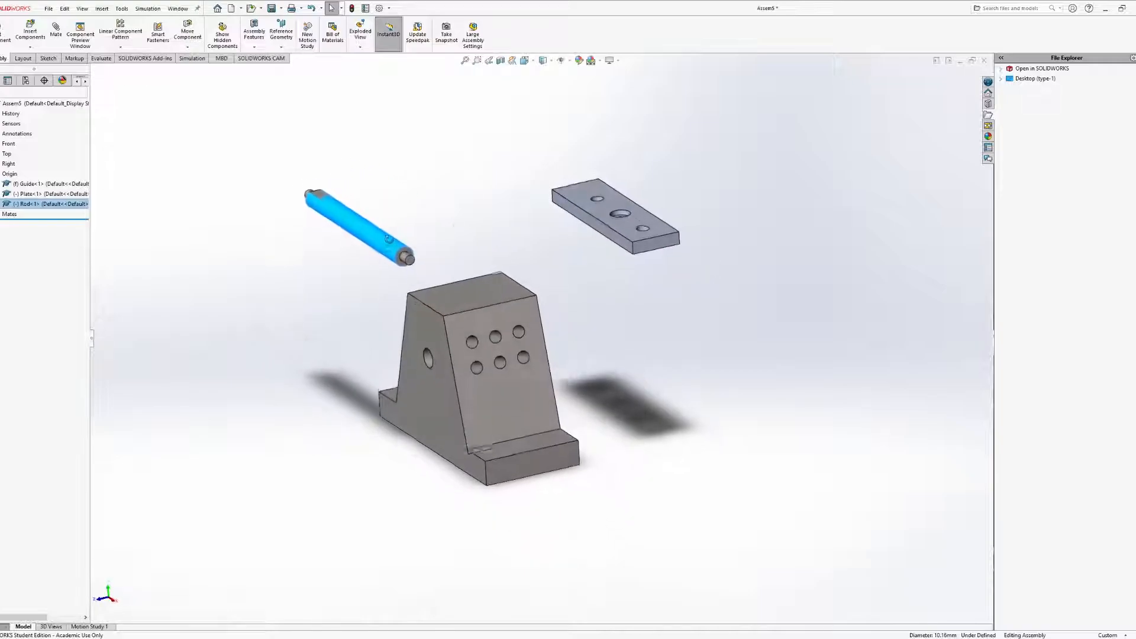
{"action": "left_click_drag", "start_coordinate": [389, 246], "coordinate": [451, 249]}
{"action": "middle_click_drag", "start_coordinate": [451, 252], "coordinate": [558, 288]}
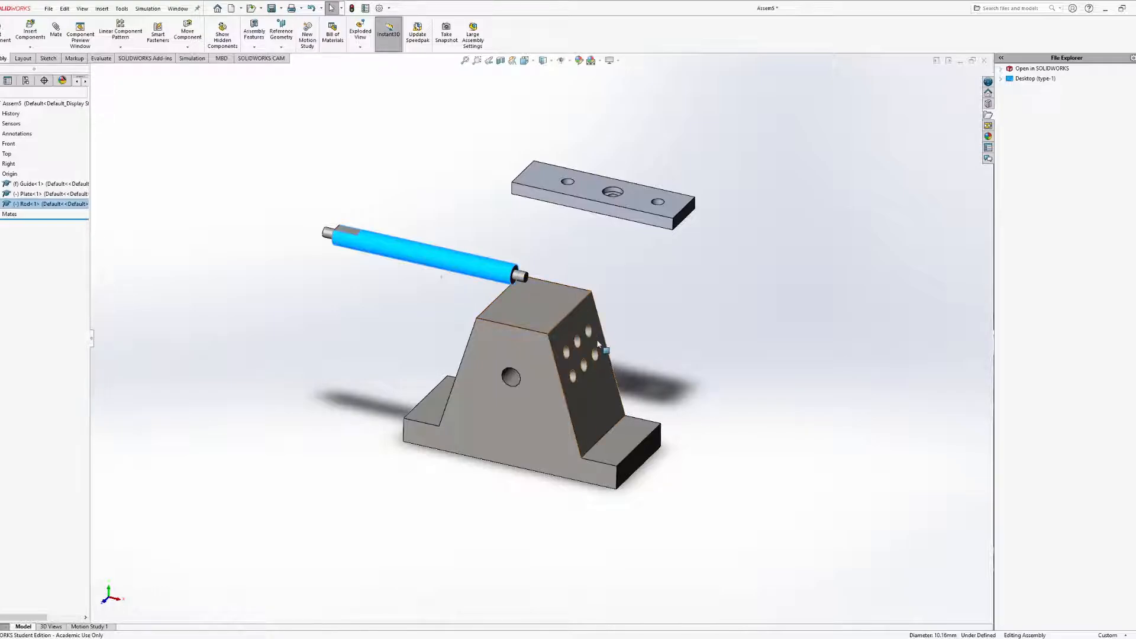
{"action": "left_click_drag", "start_coordinate": [448, 263], "coordinate": [406, 224]}
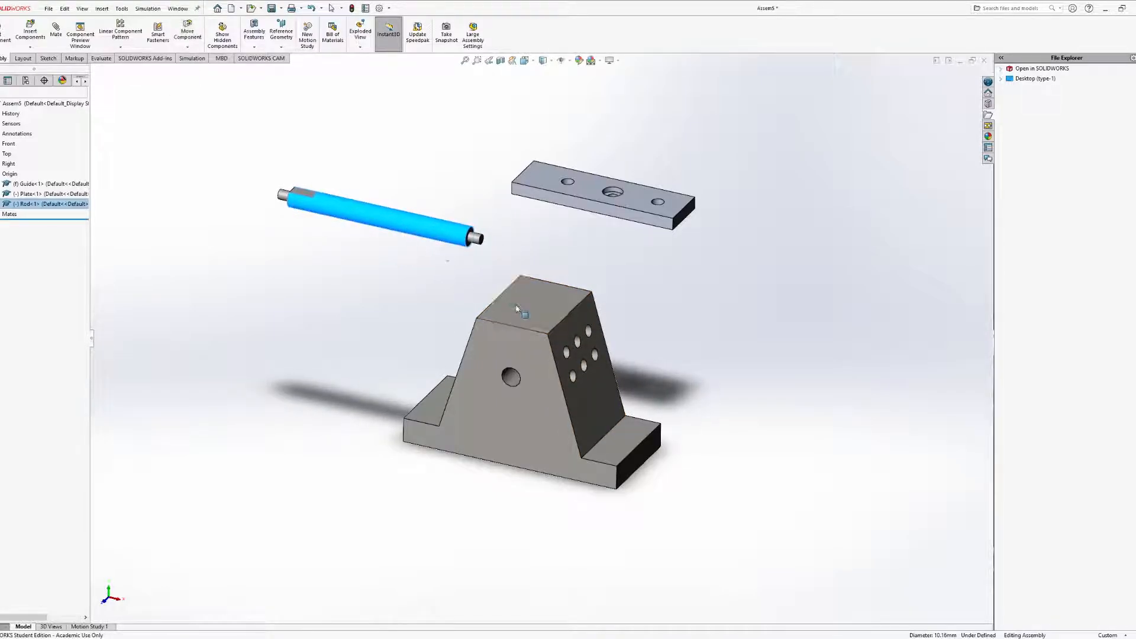
{"action": "middle_click_drag", "start_coordinate": [522, 309], "coordinate": [483, 273]}
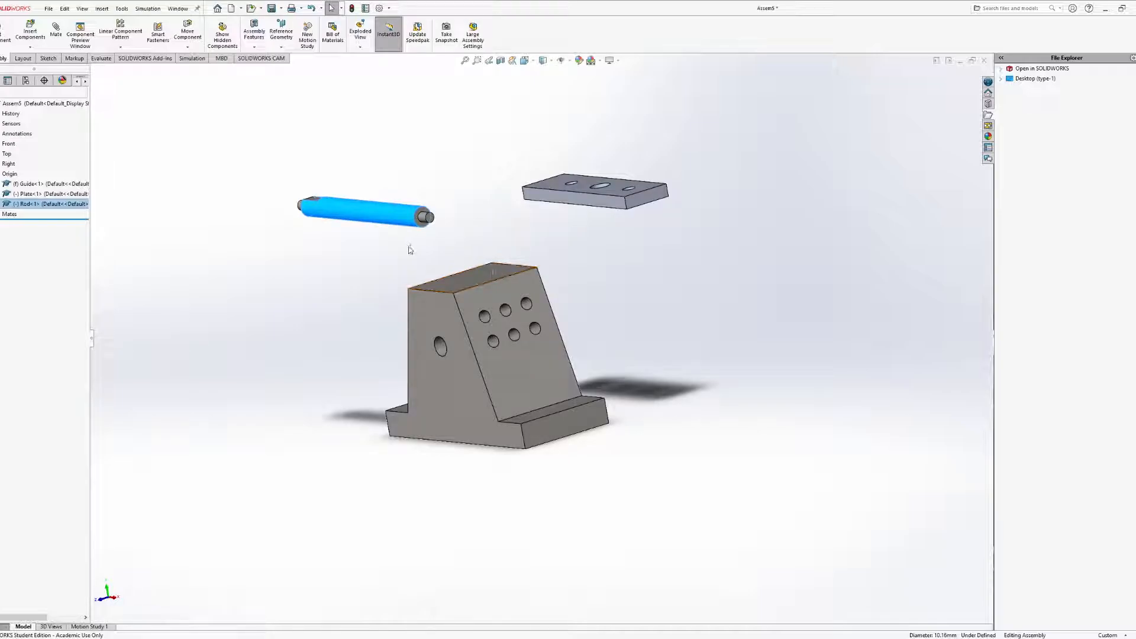
Highlight the Guide and Rod components in turn to compare their fixed and under-defined states, and clear the selection
{"action": "left_click", "coordinate": [29, 186]}
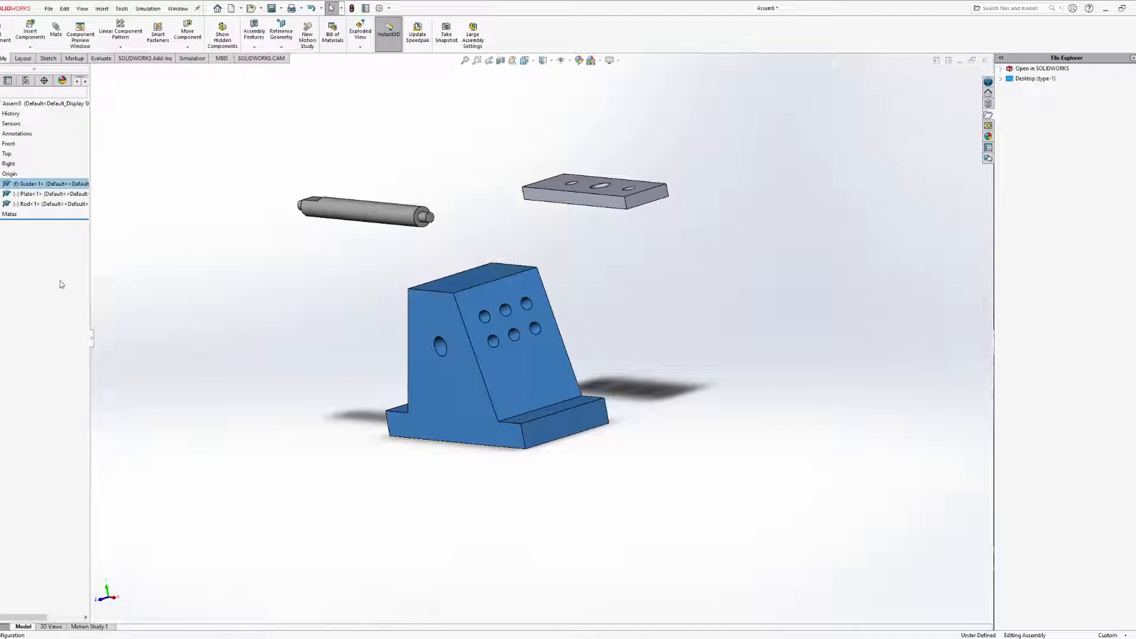
{"action": "left_click", "coordinate": [342, 214]}
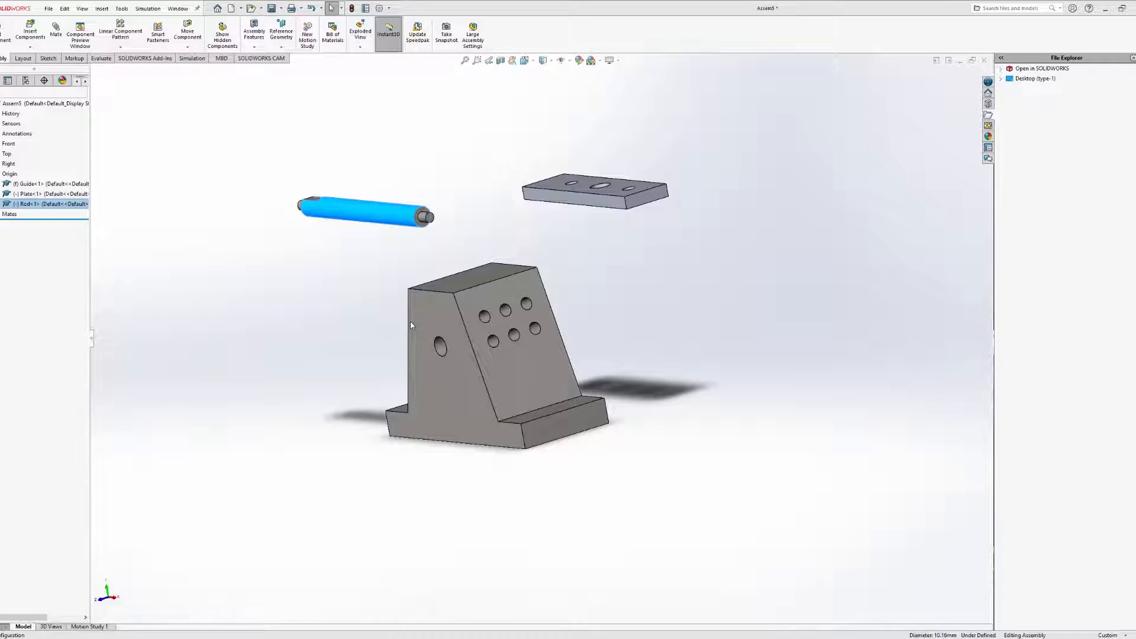
{"action": "key", "text": "Escape"}
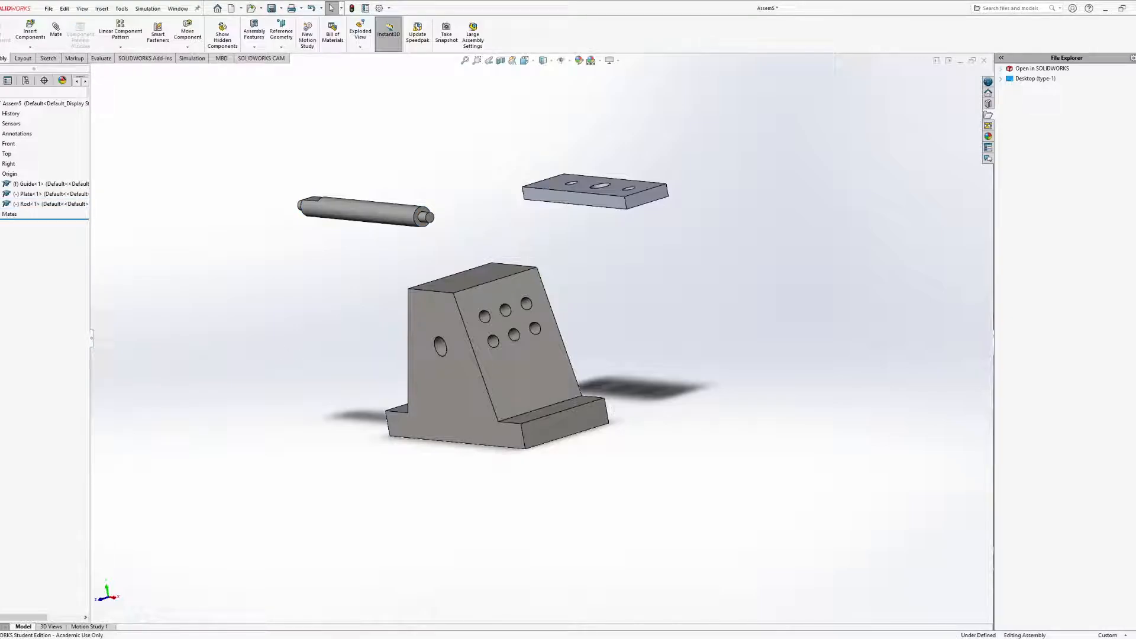
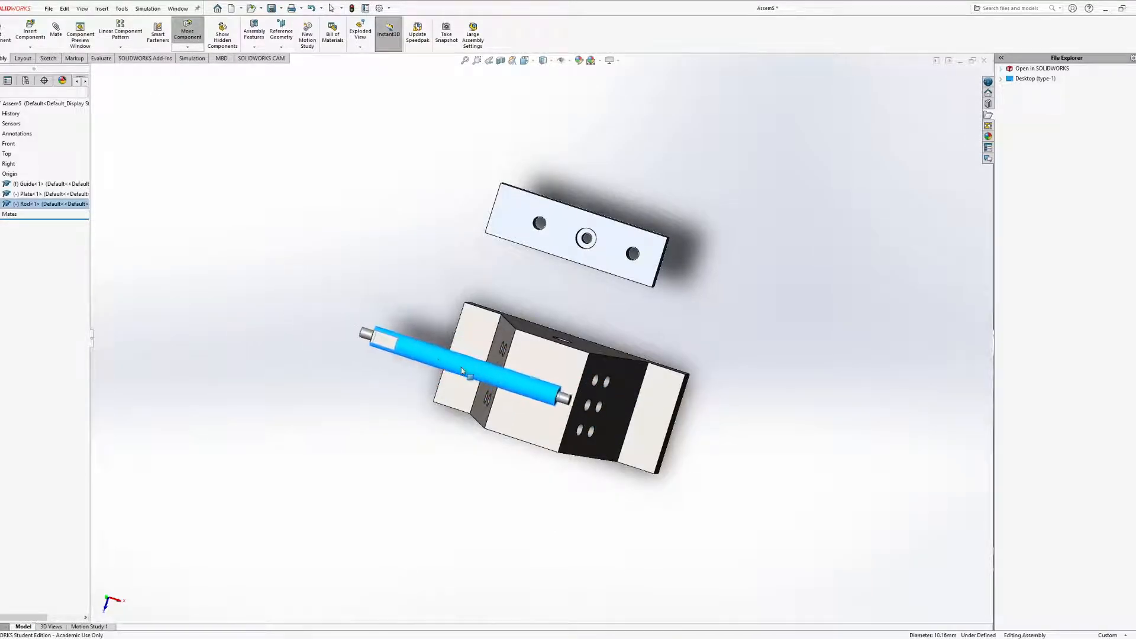
Reposition the Rod just above the Guide's top face, judging its placement from different views
{"action": "middle_click_drag", "start_coordinate": [477, 434], "coordinate": [500, 182]}
{"action": "left_click_drag", "start_coordinate": [491, 220], "coordinate": [499, 228]}
{"action": "middle_click_drag", "start_coordinate": [568, 237], "coordinate": [439, 276]}
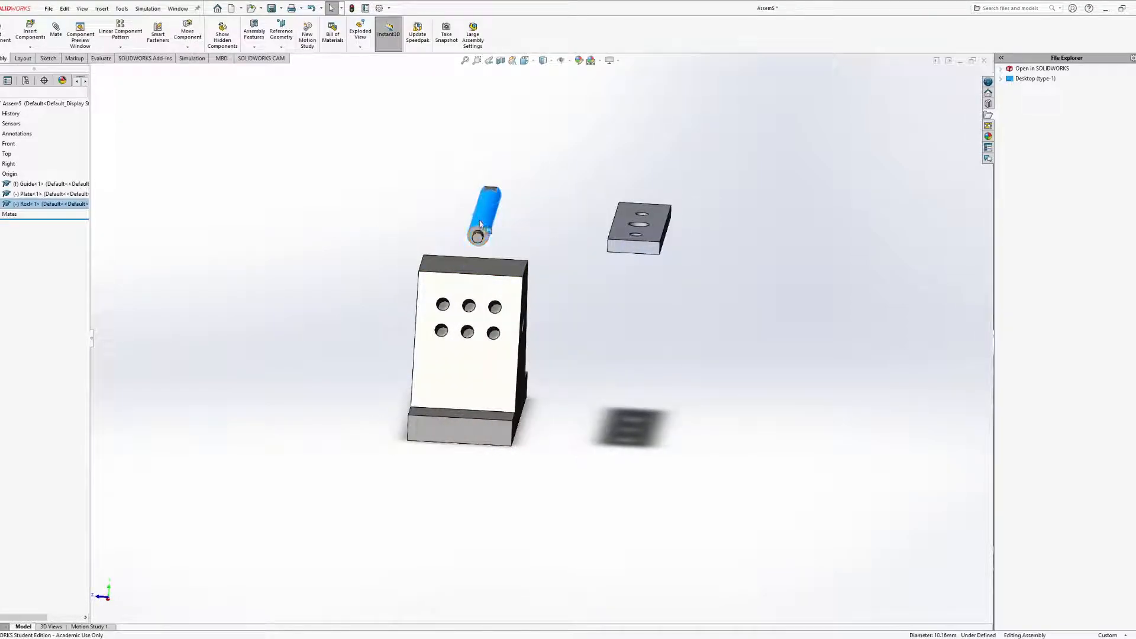
{"action": "left_click_drag", "start_coordinate": [485, 224], "coordinate": [448, 212]}
{"action": "middle_click_drag", "start_coordinate": [479, 244], "coordinate": [514, 309]}
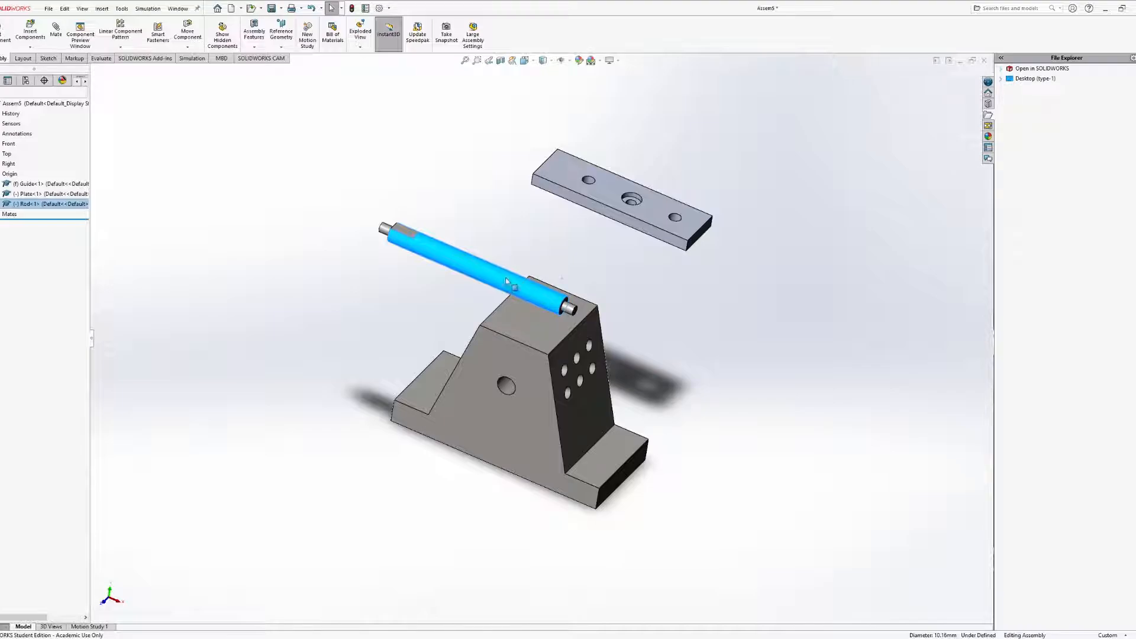
Move the Rod slightly away from the Guide's top, then rotate it freely in place to change its tilt
{"action": "mouse_move", "coordinate": [507, 282]}
{"action": "left_mouse_down"}
{"action": "mouse_move", "coordinate": [468, 282]}
{"action": "mouse_move", "coordinate": [518, 269]}
{"action": "mouse_move", "coordinate": [448, 237]}
{"action": "mouse_move", "coordinate": [487, 254]}
{"action": "mouse_move", "coordinate": [464, 297]}
{"action": "mouse_move", "coordinate": [490, 273]}
{"action": "left_mouse_up"}
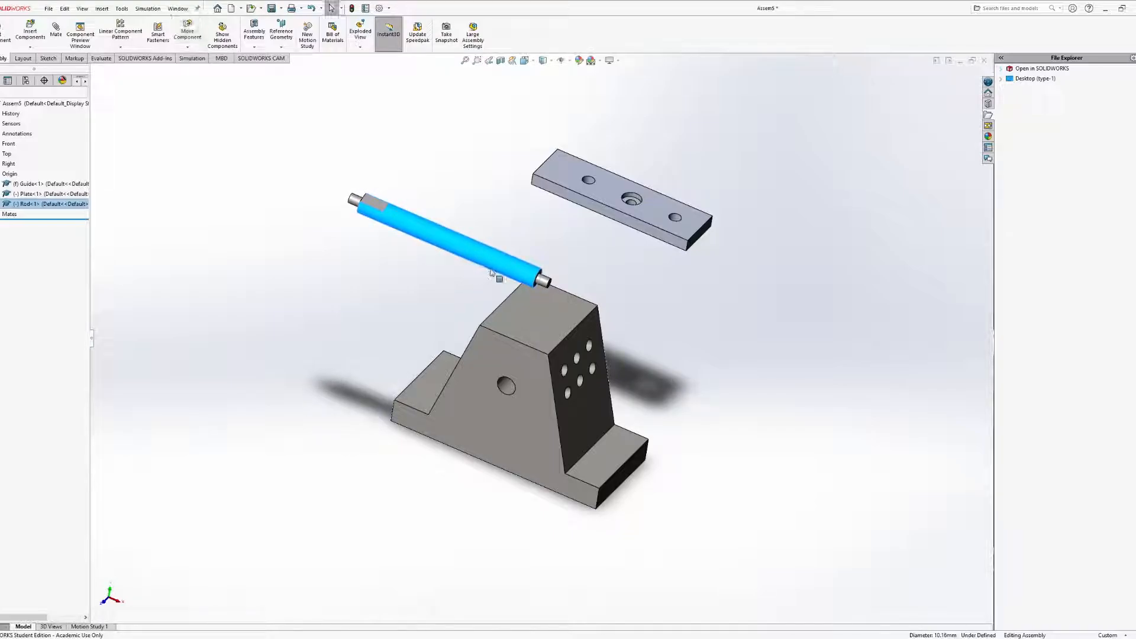
{"action": "left_click", "coordinate": [456, 291]}
{"action": "left_click", "coordinate": [506, 270]}
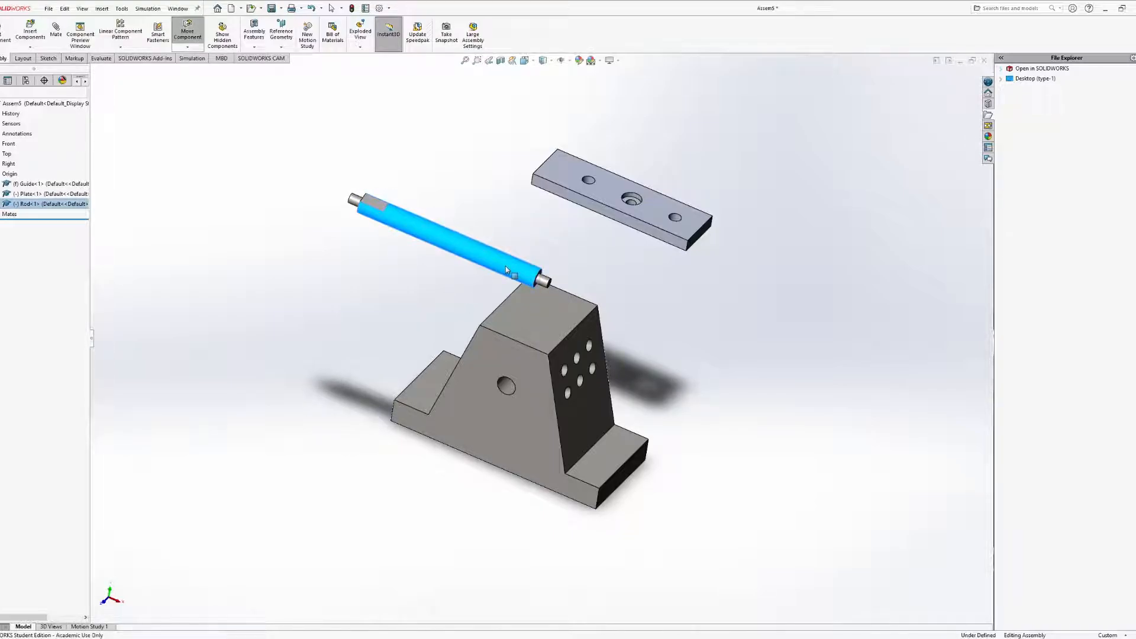
{"action": "right_click_drag", "start_coordinate": [506, 266], "coordinate": [418, 322]}
{"action": "middle_click_drag", "start_coordinate": [418, 322], "coordinate": [551, 199]}
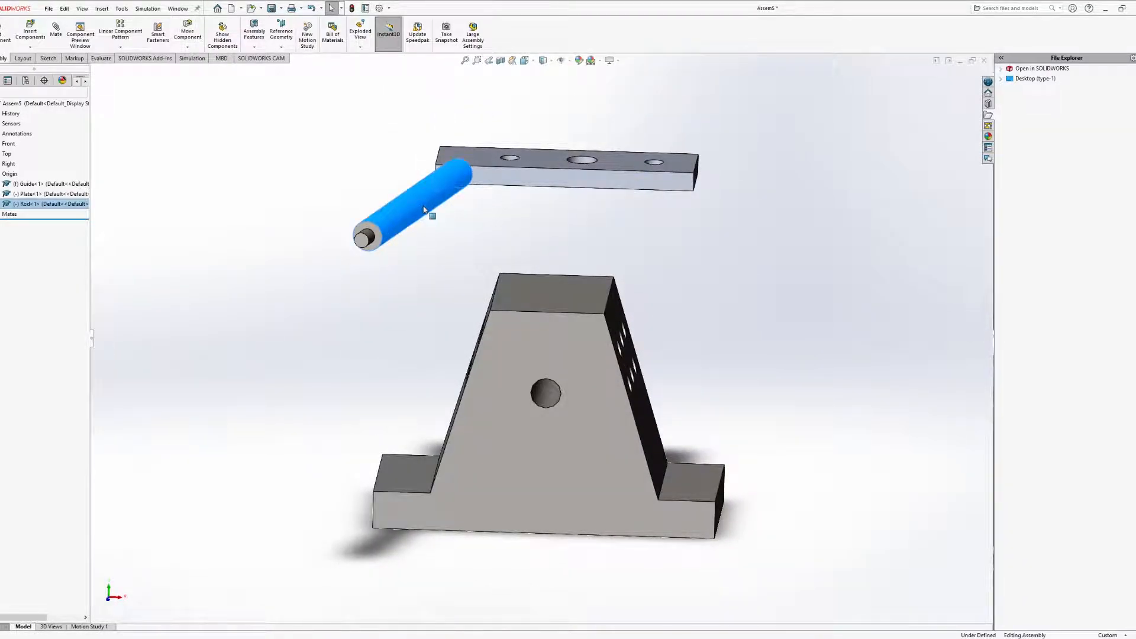
{"action": "right_click_drag", "start_coordinate": [424, 210], "coordinate": [432, 256]}
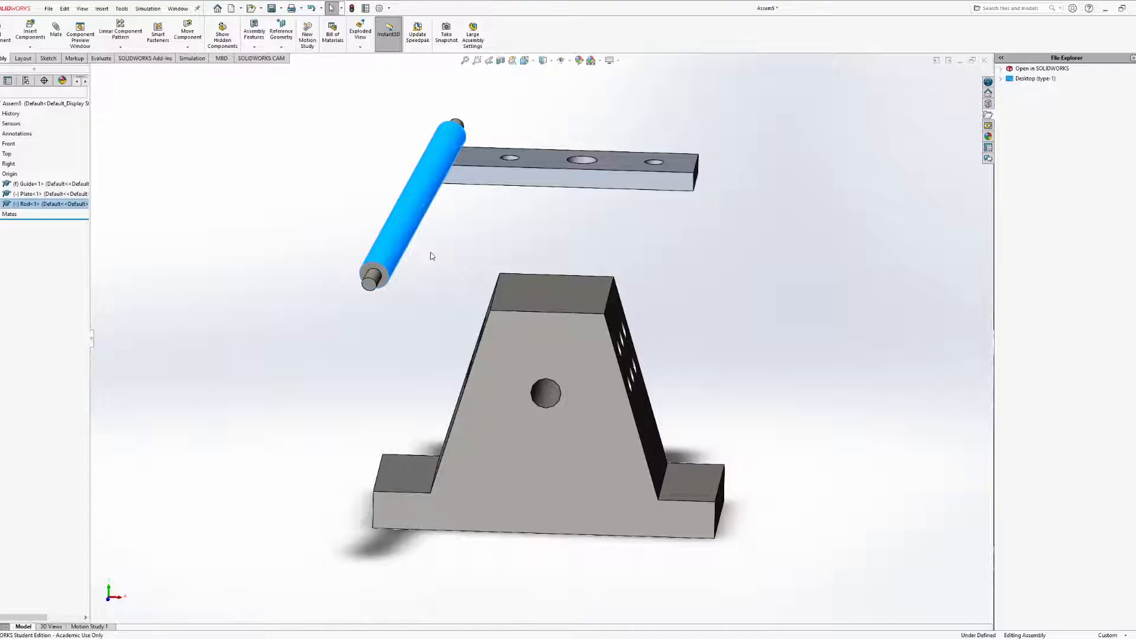
{"action": "middle_click_drag", "start_coordinate": [580, 229], "coordinate": [667, 291]}
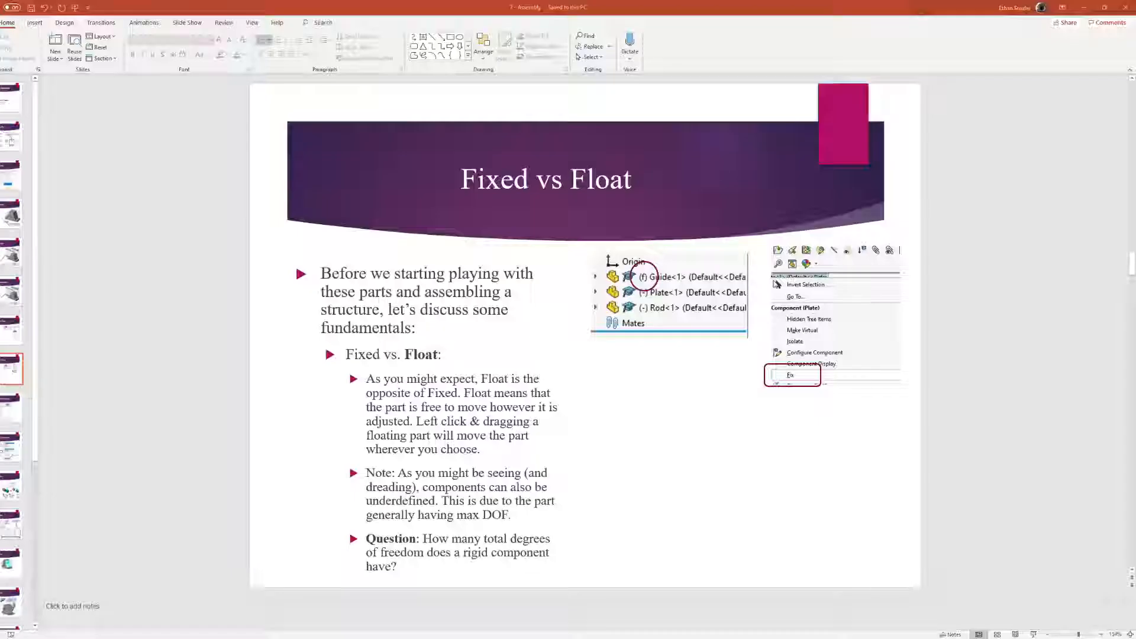
Switch to the PowerPoint presentation and review the Manipulating Components slides about the Move Component command
{"action": "key", "text": "Down"}
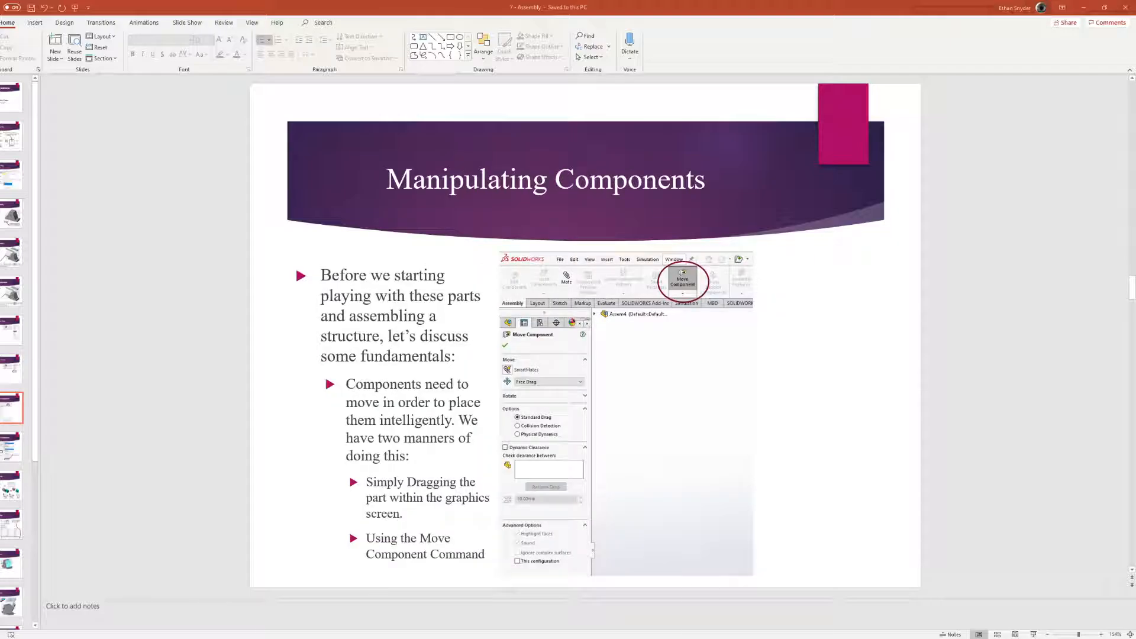
{"action": "key", "text": "Down"}
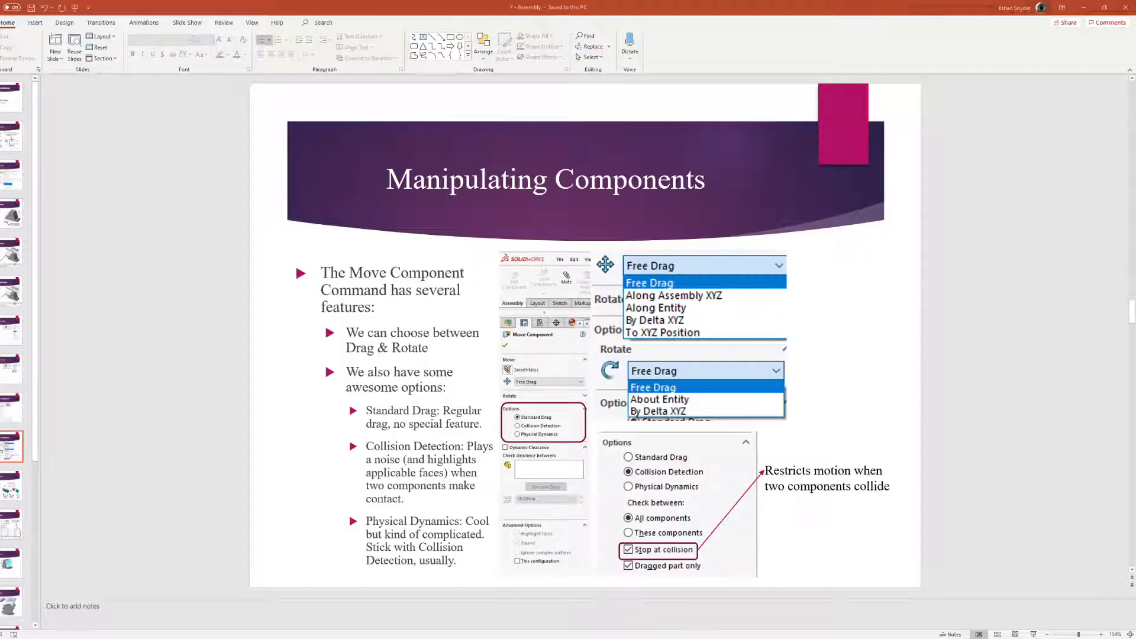
{"action": "key", "text": "Up"}
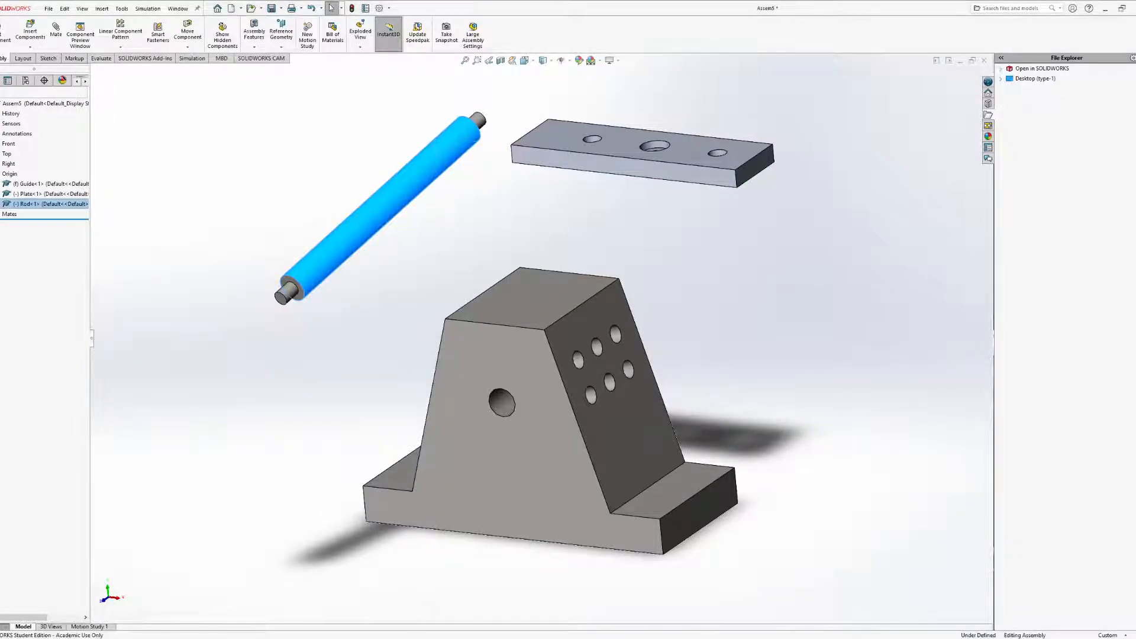
In SOLIDWORKS, use Move Component with Free Drag to shift the Rod away from the Guide and reposition the Plate
{"action": "middle_click_drag", "start_coordinate": [488, 315], "coordinate": [415, 296]}
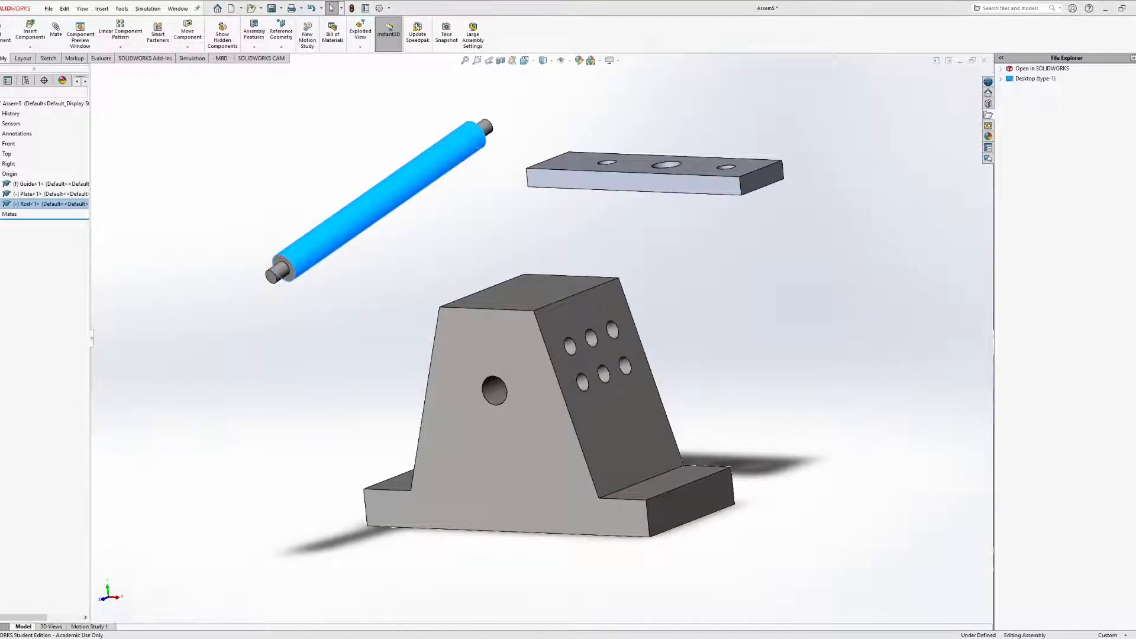
{"action": "left_click", "coordinate": [187, 33]}
{"action": "middle_click_drag", "start_coordinate": [464, 202], "coordinate": [453, 277]}
{"action": "key", "text": "Escape"}
{"action": "left_click", "coordinate": [187, 32]}
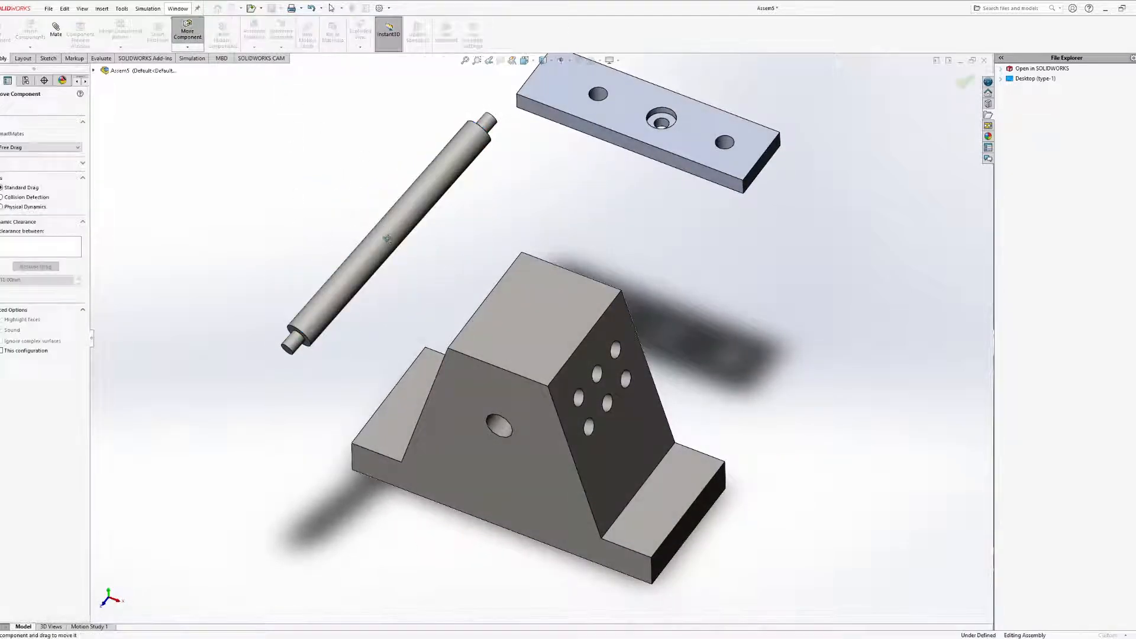
{"action": "left_click_drag", "start_coordinate": [387, 238], "coordinate": [285, 324]}
{"action": "left_click_drag", "start_coordinate": [707, 142], "coordinate": [754, 203]}
{"action": "middle_click_drag", "start_coordinate": [754, 204], "coordinate": [638, 236]}
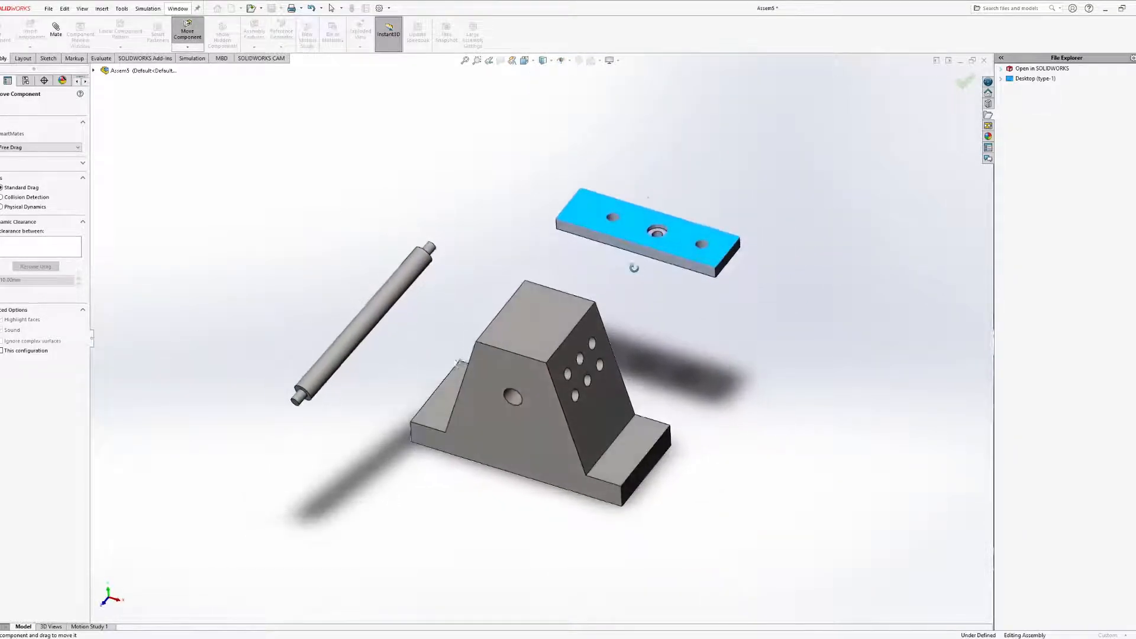
{"action": "middle_click_drag", "start_coordinate": [613, 331], "coordinate": [577, 316]}
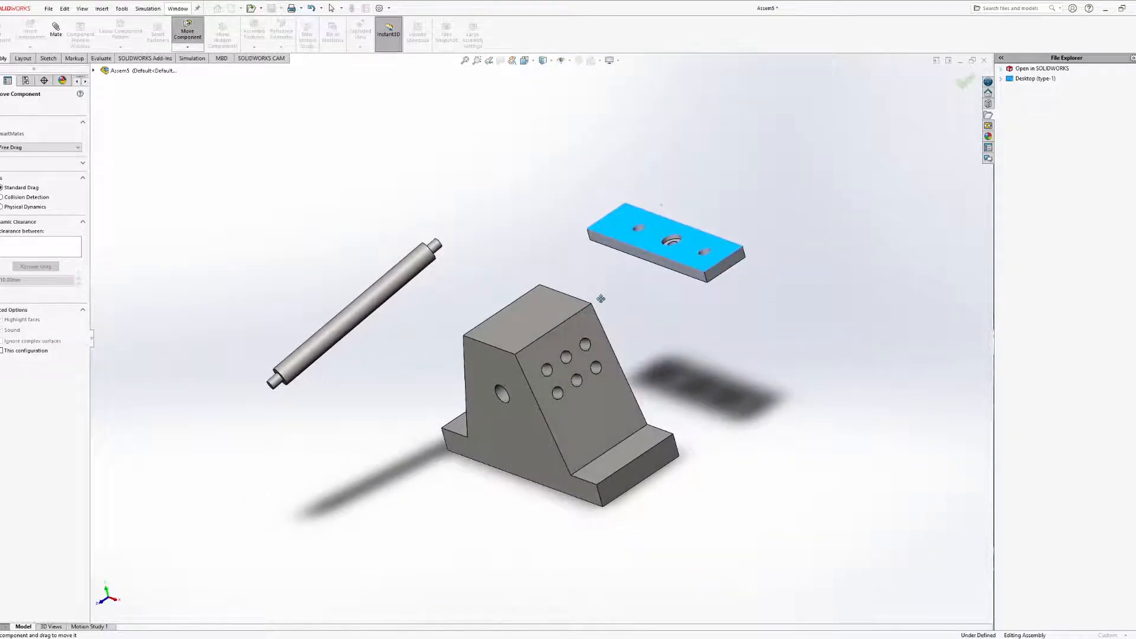
{"action": "middle_click_drag", "start_coordinate": [666, 277], "coordinate": [660, 234]}
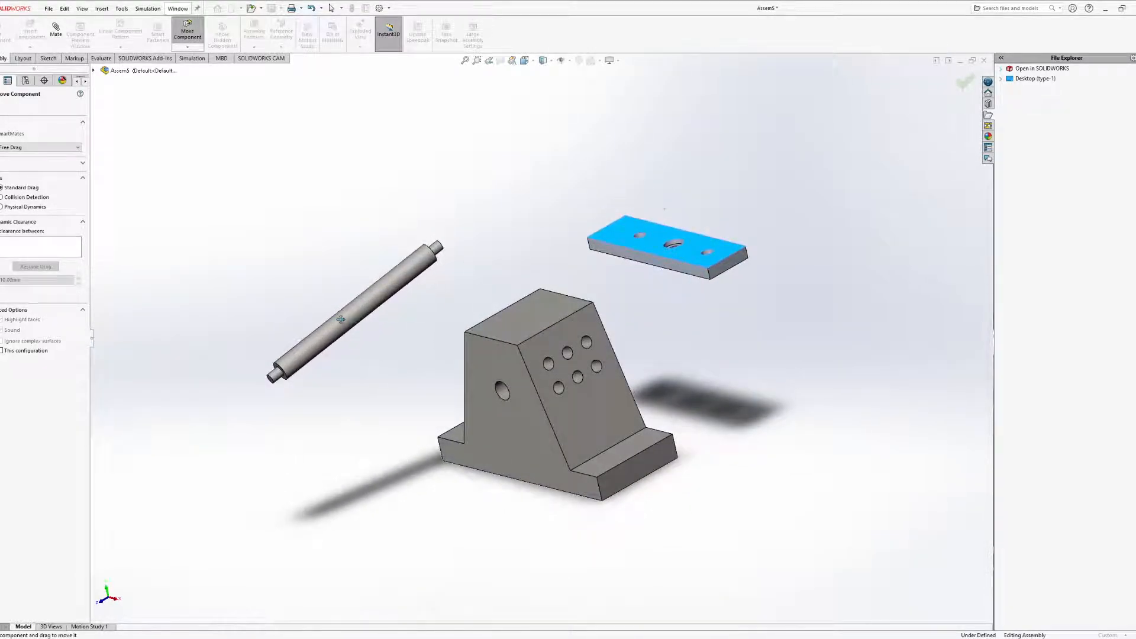
Reposition the Rod beside the Guide with Free Drag, checking its placement from several angles
{"action": "left_click_drag", "start_coordinate": [342, 320], "coordinate": [376, 299]}
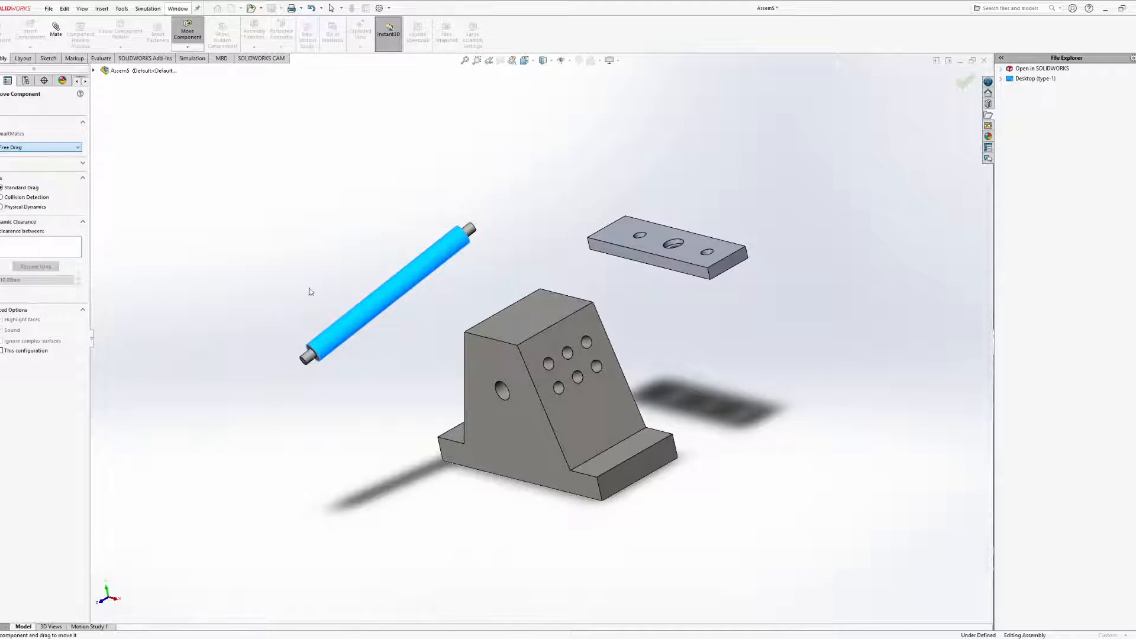
{"action": "mouse_move", "coordinate": [394, 304]}
{"action": "left_mouse_down"}
{"action": "mouse_move", "coordinate": [390, 283]}
{"action": "mouse_move", "coordinate": [395, 314]}
{"action": "left_mouse_up"}
{"action": "middle_click_drag", "start_coordinate": [396, 314], "coordinate": [457, 306]}
{"action": "left_click_drag", "start_coordinate": [457, 307], "coordinate": [513, 301]}
{"action": "middle_click_drag", "start_coordinate": [513, 301], "coordinate": [411, 325]}
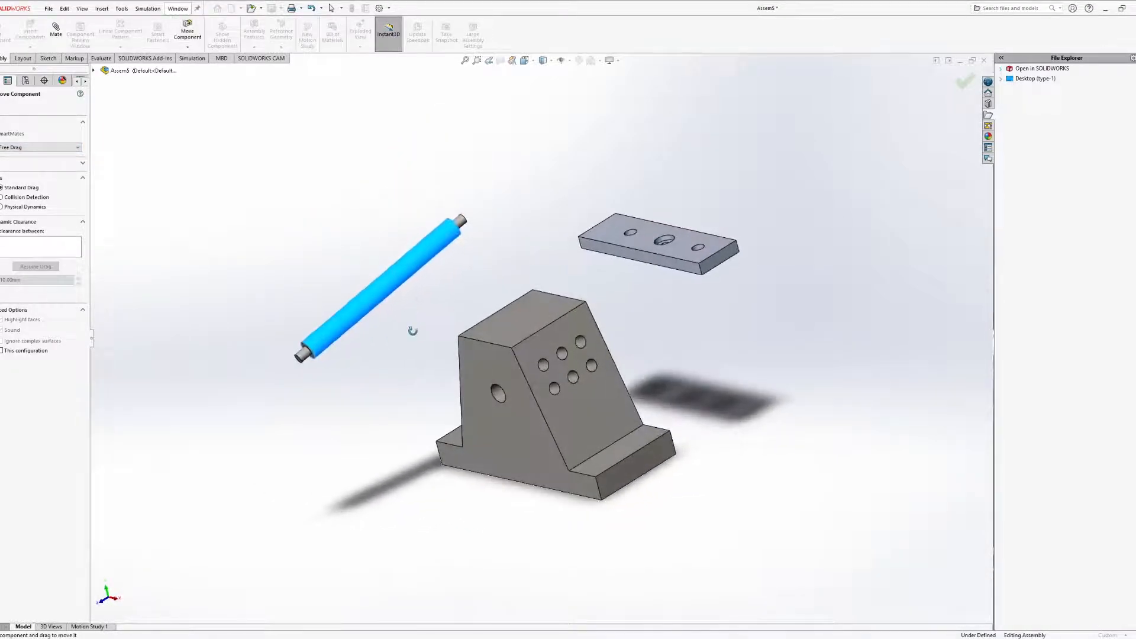
{"action": "left_click_drag", "start_coordinate": [394, 277], "coordinate": [405, 289]}
{"action": "middle_click_drag", "start_coordinate": [329, 262], "coordinate": [376, 196]}
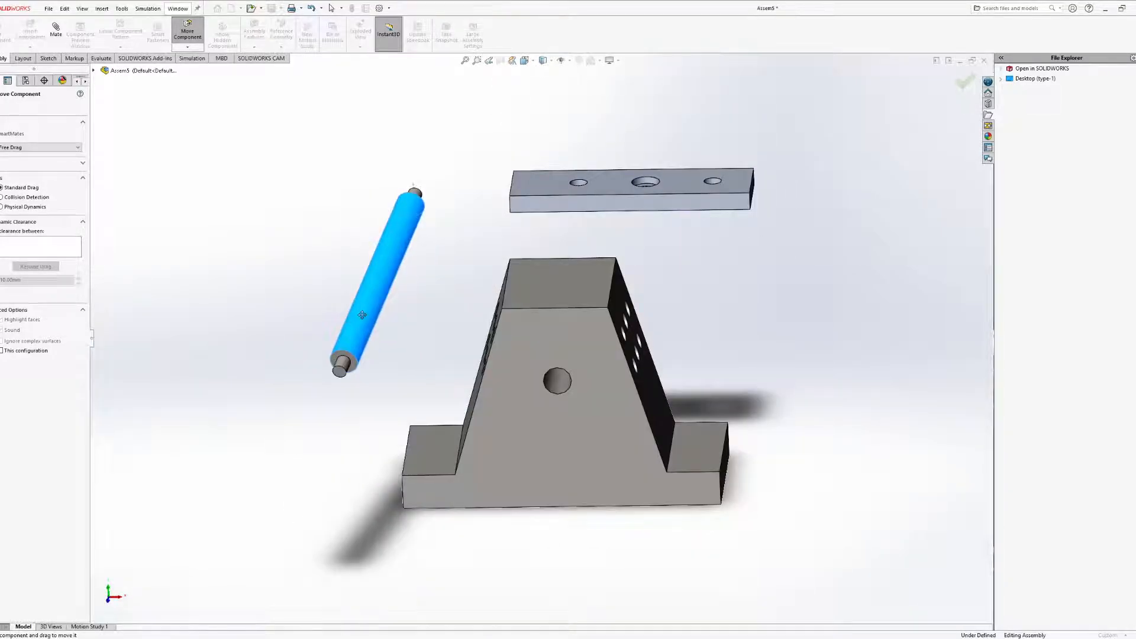
{"action": "middle_click_drag", "start_coordinate": [303, 326], "coordinate": [262, 163]}
Set the move mode to Along Assembly XYZ and slide the Rod along the assembly axes beside the Guide
{"action": "left_click", "coordinate": [41, 147]}
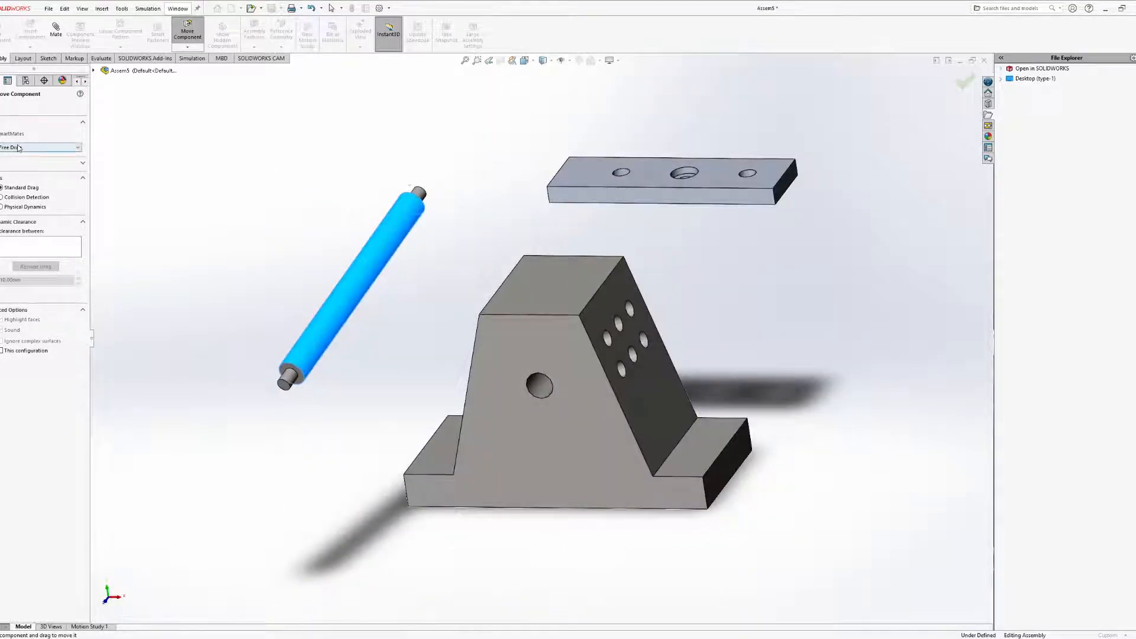
{"action": "left_click", "coordinate": [37, 167]}
{"action": "scroll", "coordinate": [374, 287], "scroll_direction": "up", "scroll_amount": 3}
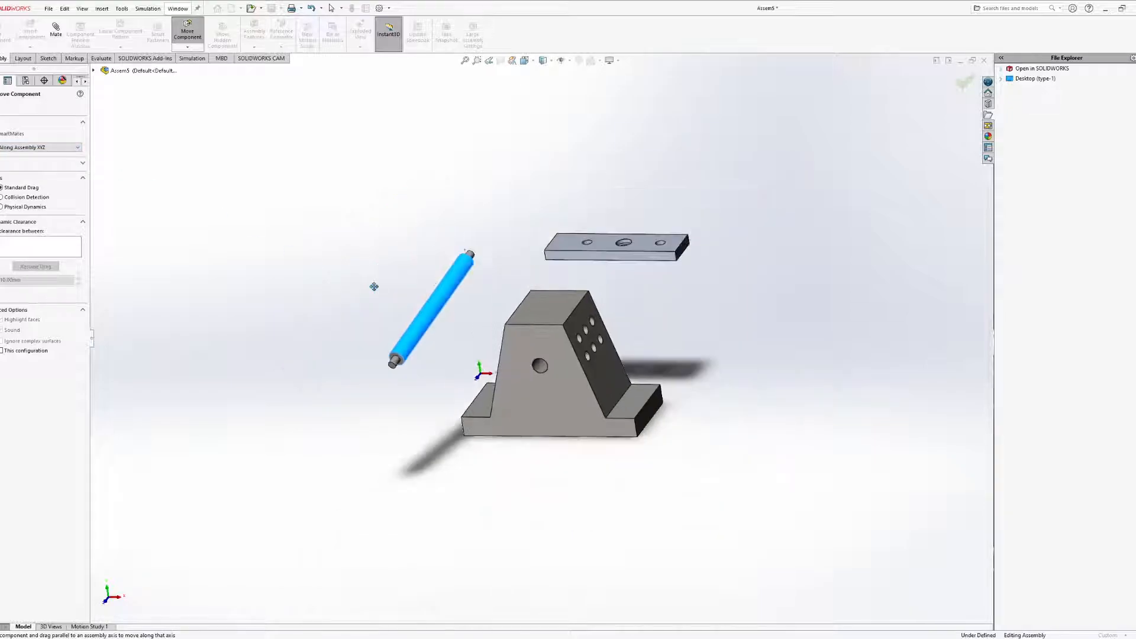
{"action": "middle_click_drag", "start_coordinate": [434, 280], "coordinate": [448, 345]}
{"action": "left_click_drag", "start_coordinate": [448, 345], "coordinate": [486, 427]}
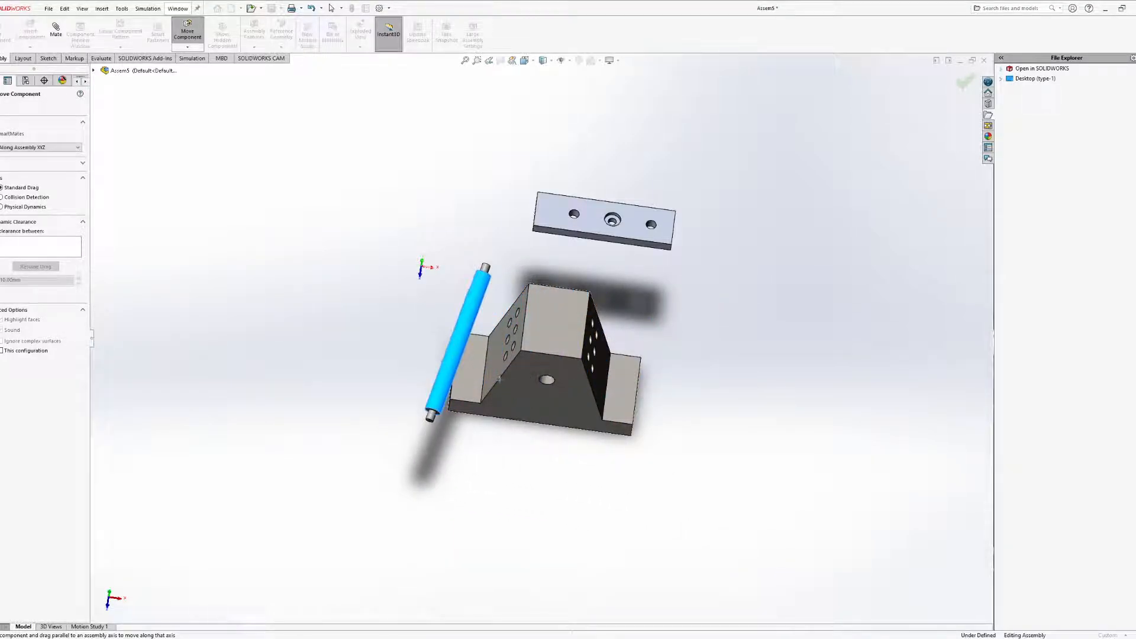
{"action": "middle_click_drag", "start_coordinate": [452, 355], "coordinate": [518, 363]}
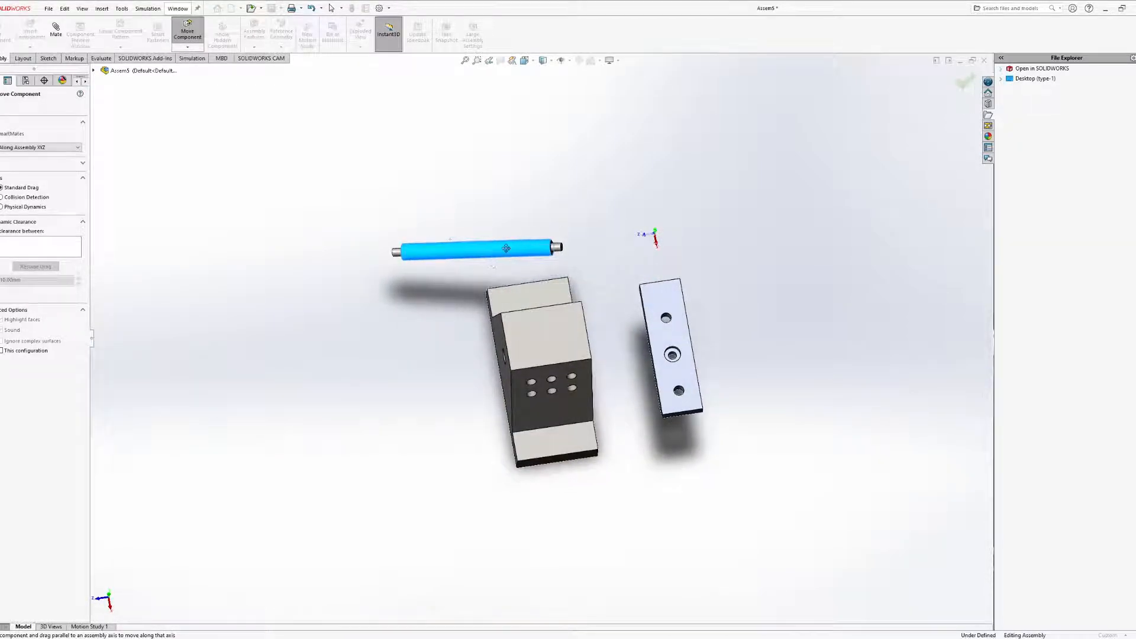
{"action": "left_click_drag", "start_coordinate": [514, 252], "coordinate": [429, 268]}
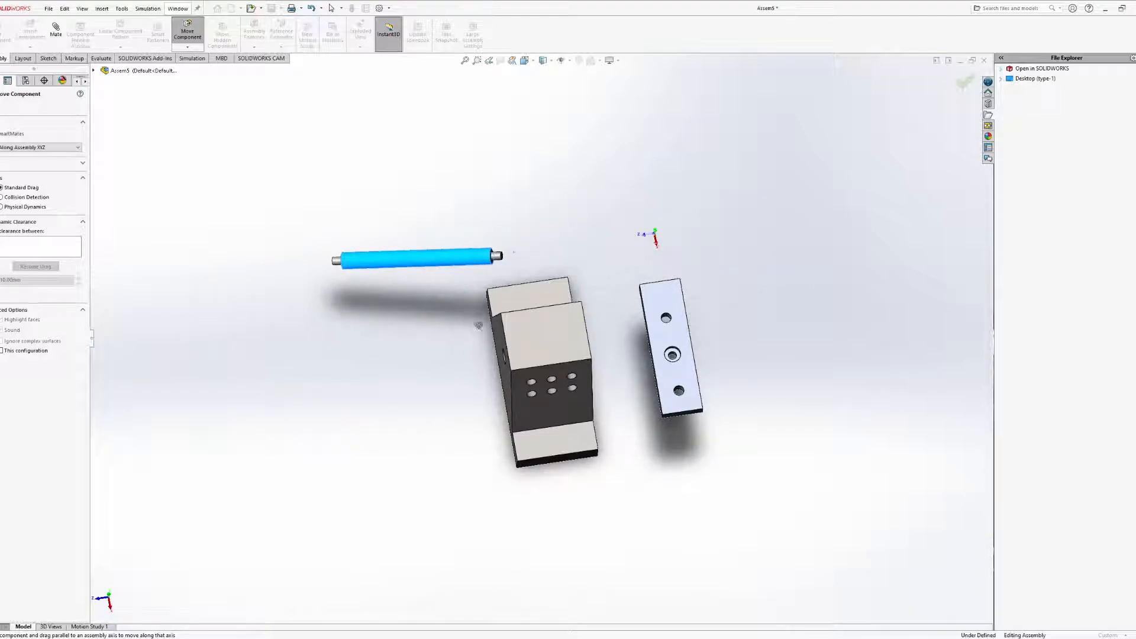
{"action": "middle_click_drag", "start_coordinate": [477, 323], "coordinate": [516, 237]}
{"action": "mouse_move", "coordinate": [423, 275]}
{"action": "left_mouse_down"}
{"action": "mouse_move", "coordinate": [438, 165]}
{"action": "mouse_move", "coordinate": [425, 271]}
{"action": "left_mouse_up"}
{"action": "middle_click_drag", "start_coordinate": [425, 270], "coordinate": [514, 359]}
Set the move mode to Along Entity with the Guide's top face as reference and move the Rod over the Guide
{"action": "left_click", "coordinate": [52, 147]}
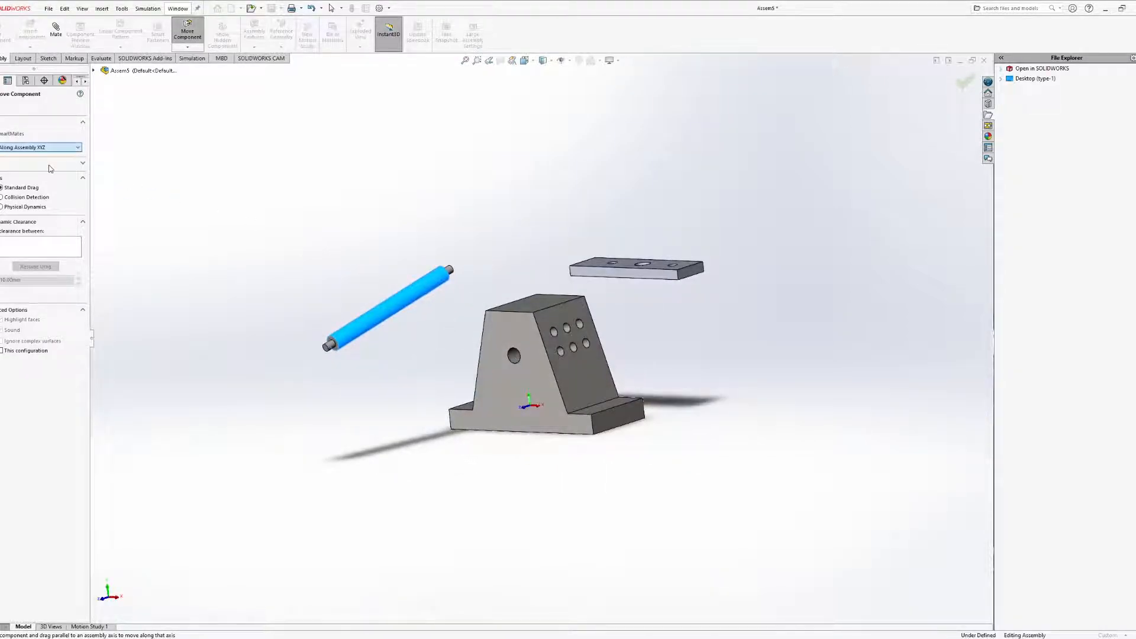
{"action": "left_click", "coordinate": [51, 169]}
{"action": "middle_click_drag", "start_coordinate": [446, 303], "coordinate": [469, 359]}
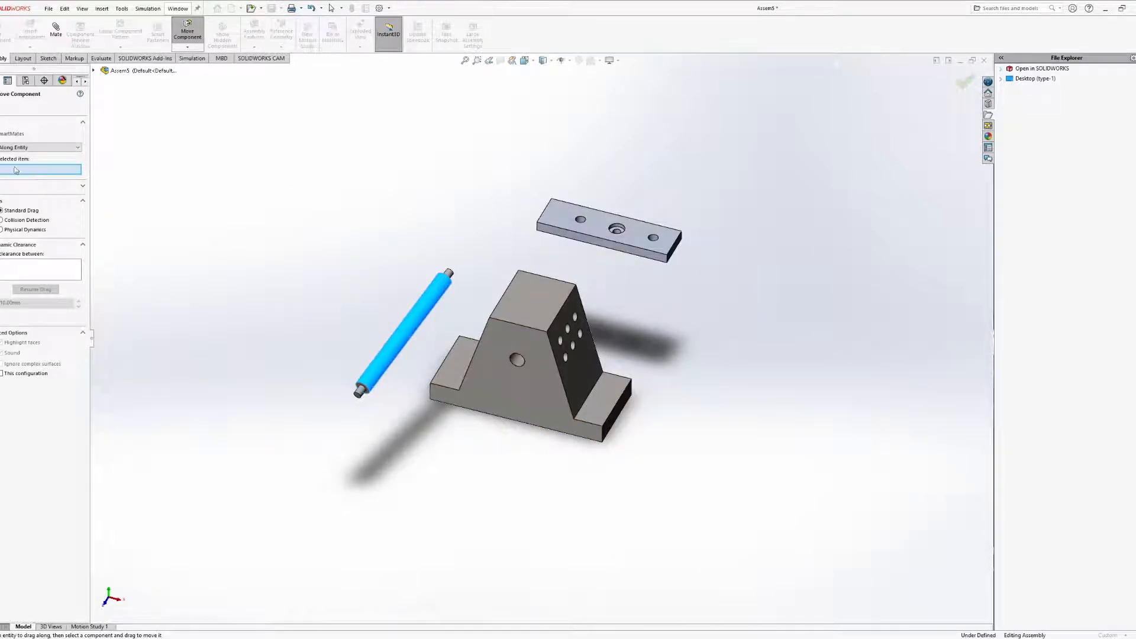
{"action": "left_click", "coordinate": [546, 315]}
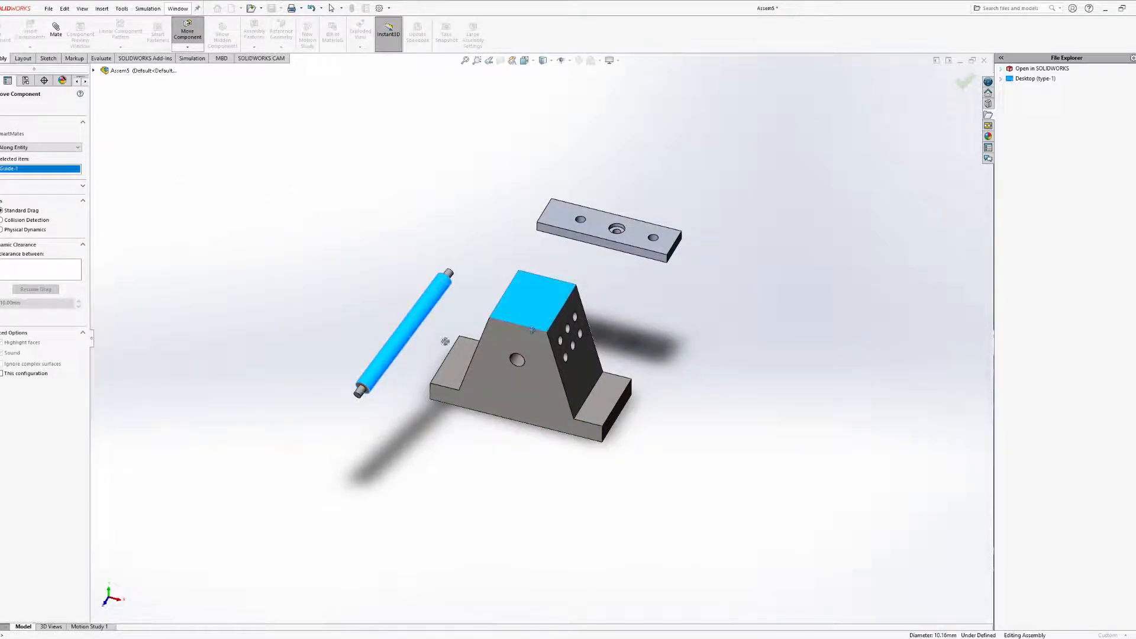
{"action": "left_click_drag", "start_coordinate": [403, 334], "coordinate": [644, 312]}
{"action": "left_click_drag", "start_coordinate": [507, 261], "coordinate": [502, 271]}
{"action": "middle_click_drag", "start_coordinate": [612, 408], "coordinate": [571, 333]}
{"action": "left_click_drag", "start_coordinate": [526, 348], "coordinate": [554, 352]}
{"action": "middle_click_drag", "start_coordinate": [565, 327], "coordinate": [508, 319]}
{"action": "left_click_drag", "start_coordinate": [521, 255], "coordinate": [471, 284]}
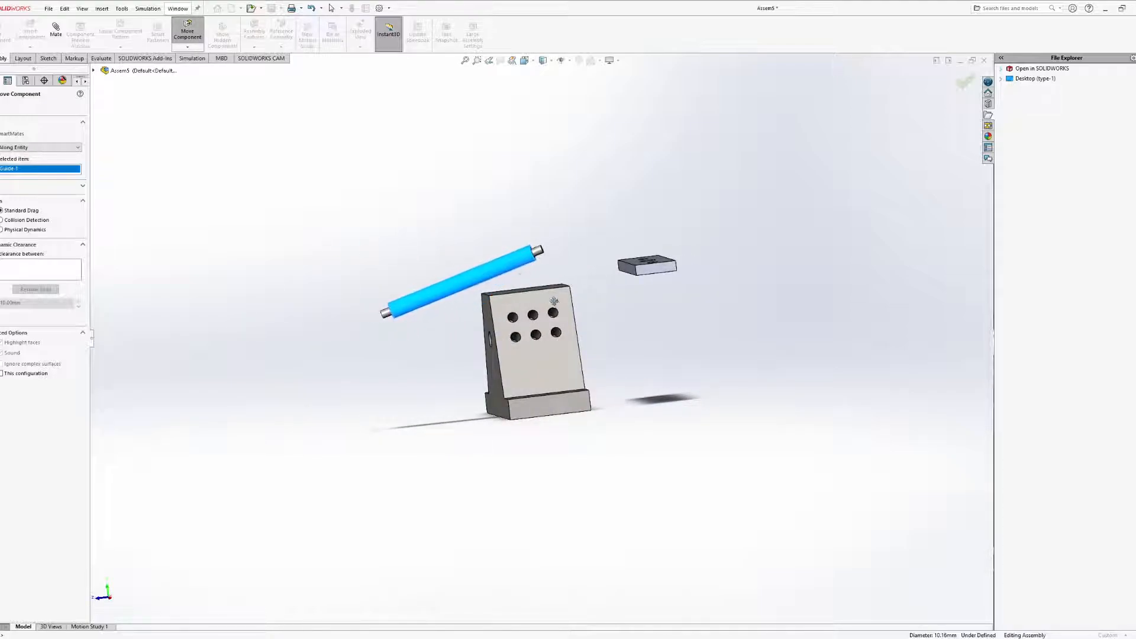
{"action": "middle_click_drag", "start_coordinate": [527, 201], "coordinate": [549, 264]}
{"action": "middle_click_drag", "start_coordinate": [546, 308], "coordinate": [643, 334]}
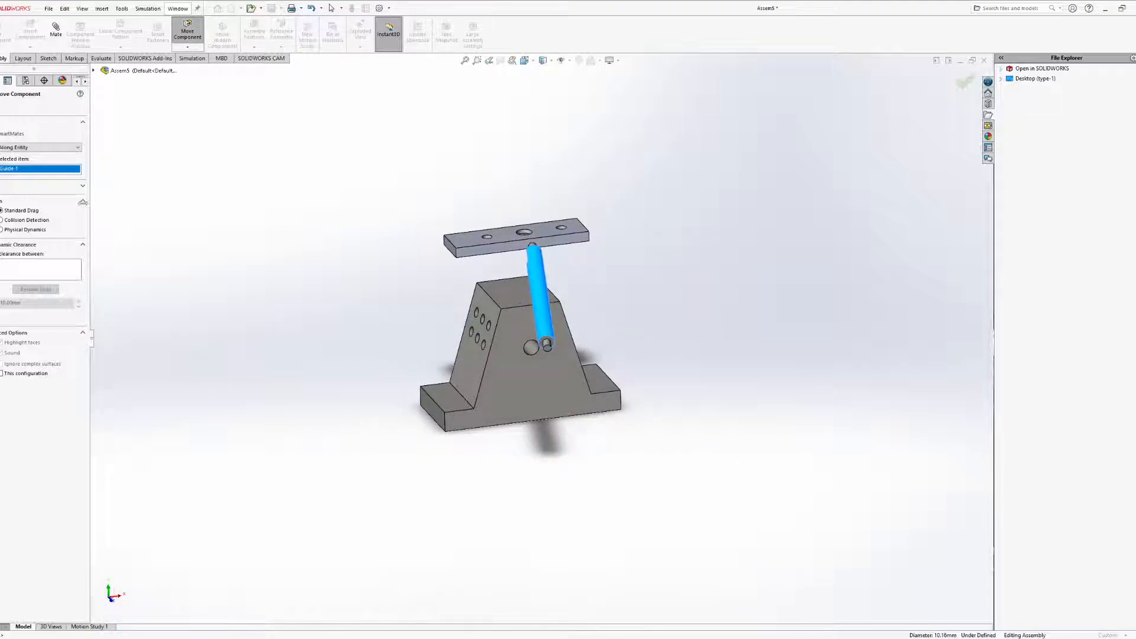
Examine the By Delta XYZ and To XYZ Position move modes for the selected Rod
{"action": "middle_click_drag", "start_coordinate": [199, 175], "coordinate": [148, 160]}
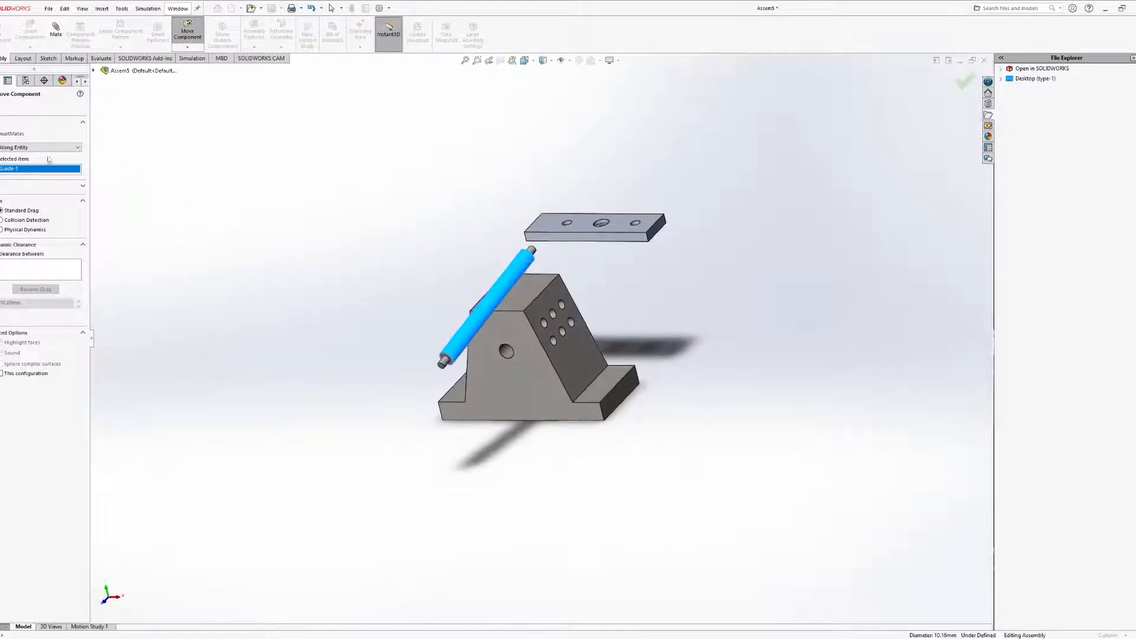
{"action": "left_click", "coordinate": [49, 176]}
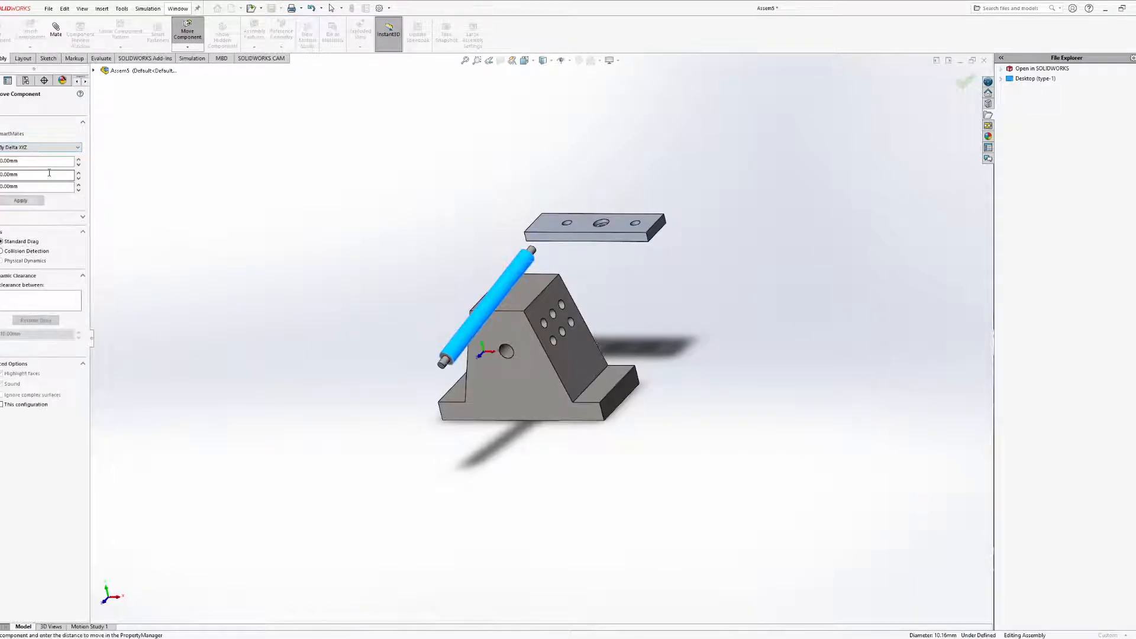
{"action": "middle_click_drag", "start_coordinate": [540, 353], "coordinate": [583, 421]}
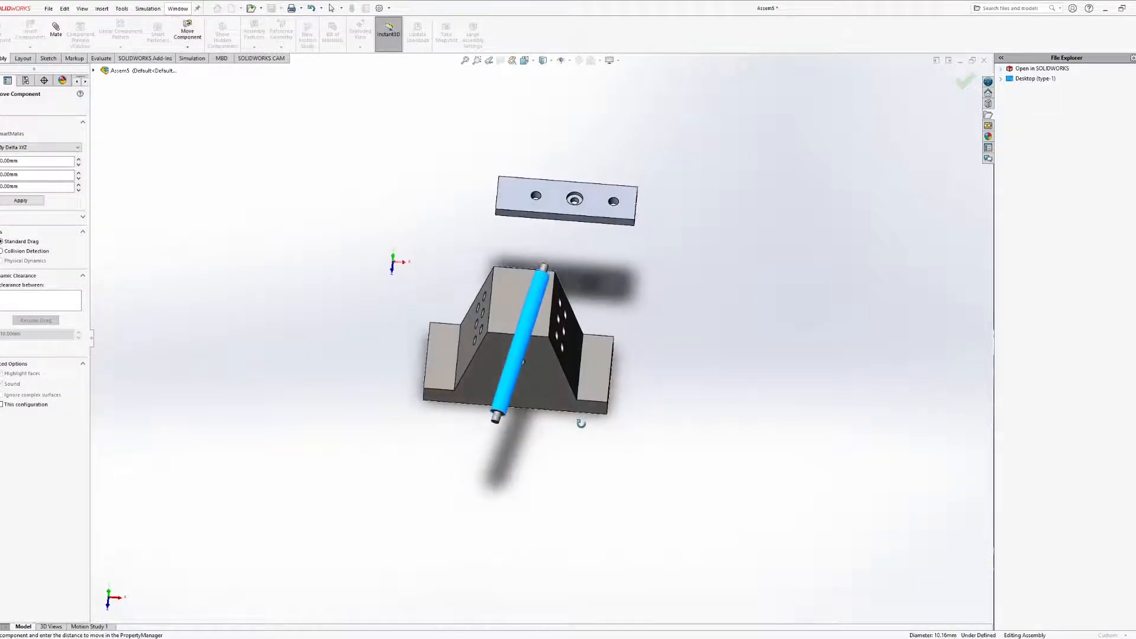
{"action": "left_click", "coordinate": [23, 182]}
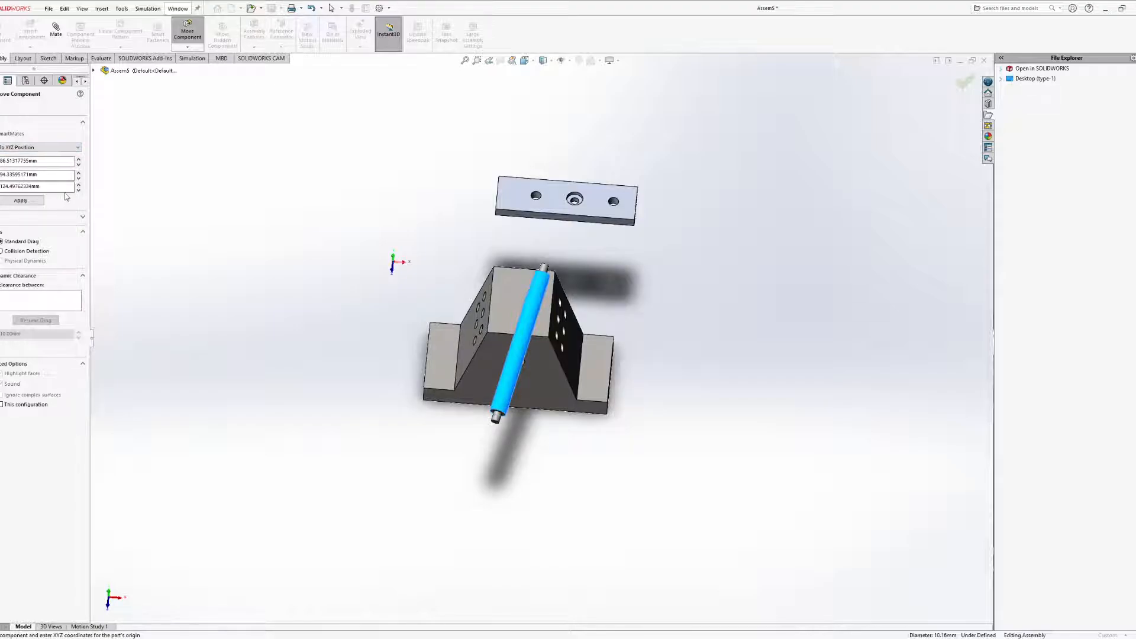
{"action": "key", "text": "ctrl+7"}
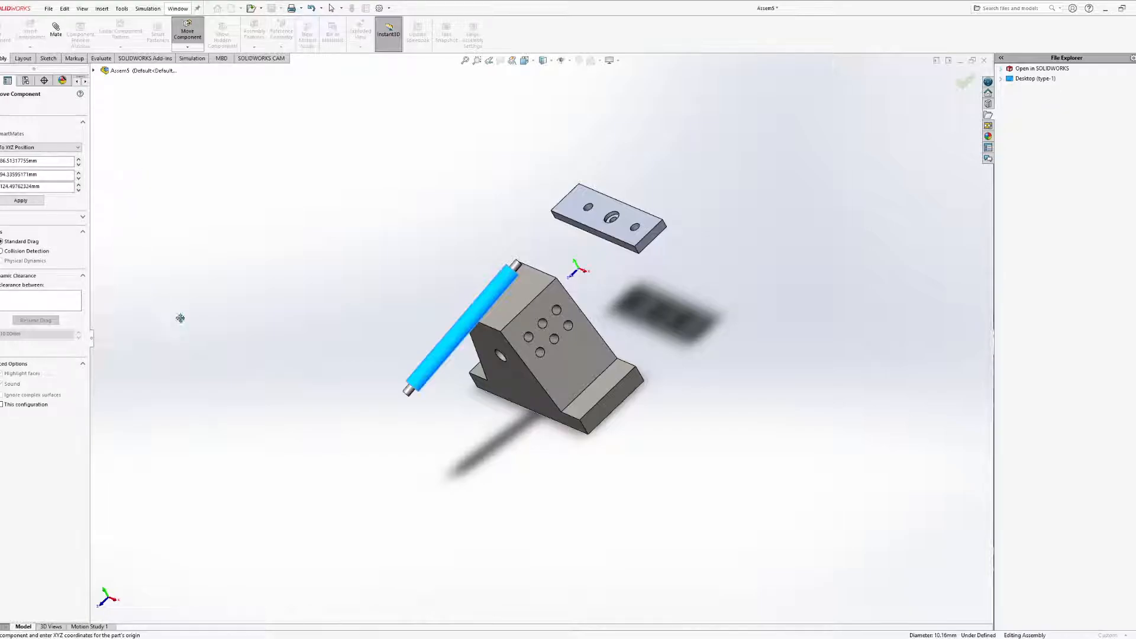
{"action": "middle_click_drag", "start_coordinate": [390, 349], "coordinate": [482, 296]}
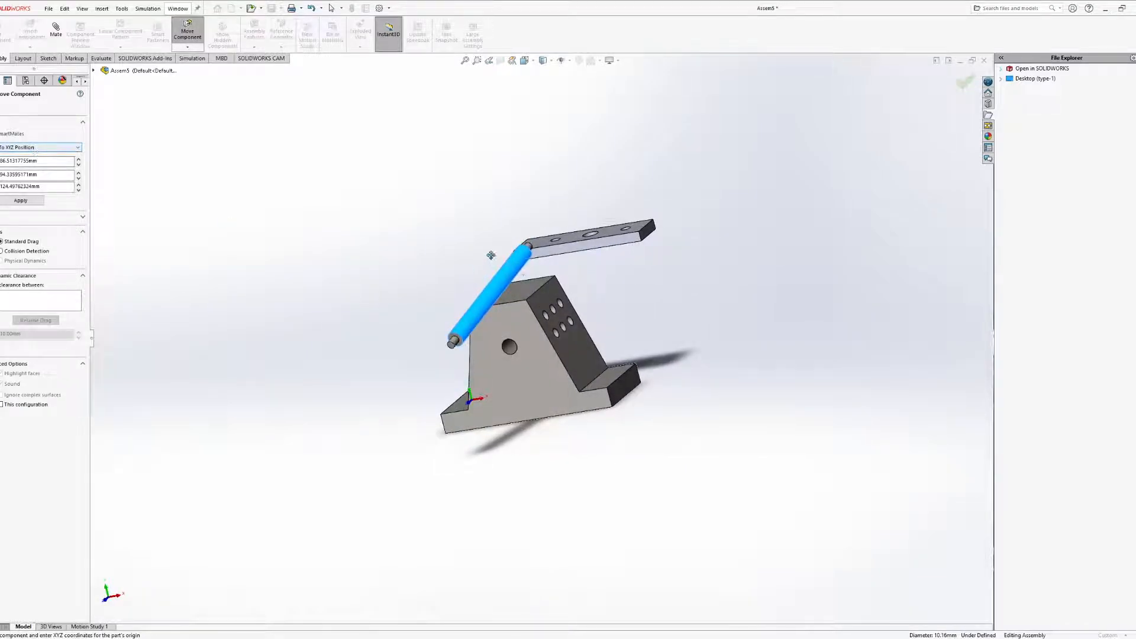
{"action": "middle_click_drag", "start_coordinate": [490, 255], "coordinate": [601, 101]}
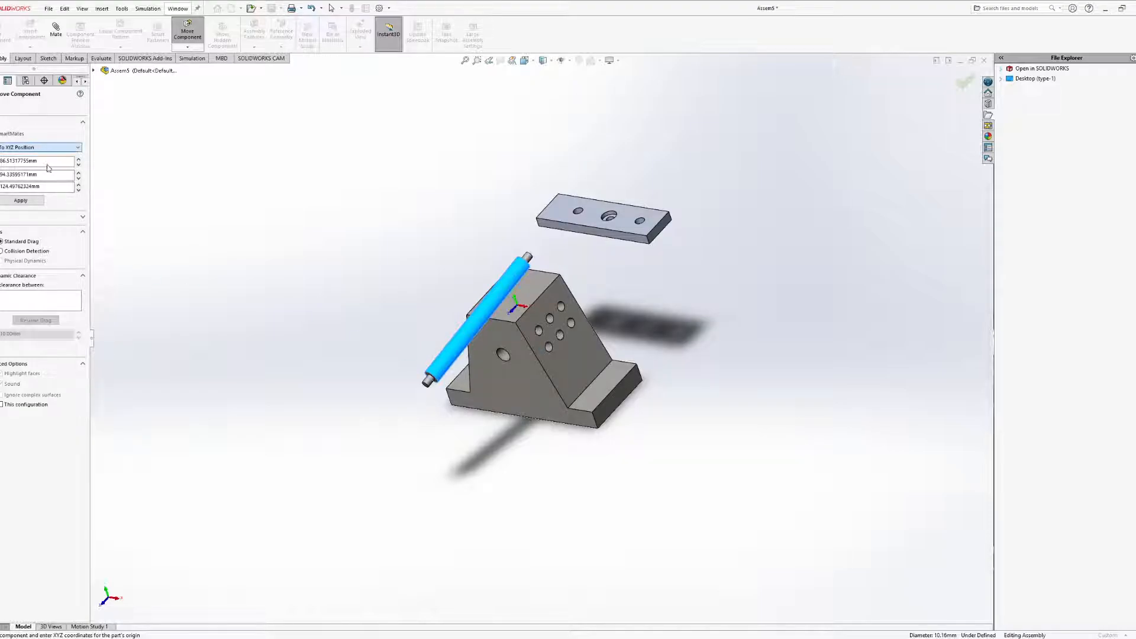
Rotate the Rod 27° about X with the By Delta XYZ rotation mode, checking its new orientation beside the Guide
{"action": "left_click", "coordinate": [76, 217]}
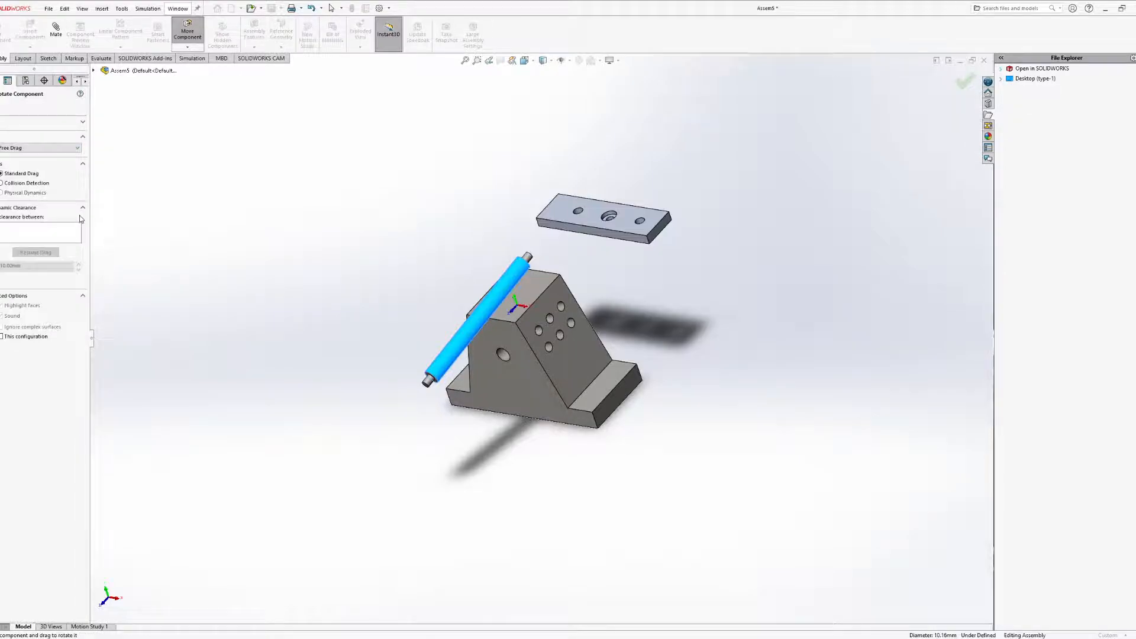
{"action": "left_click", "coordinate": [48, 172]}
{"action": "mouse_move", "coordinate": [453, 372]}
{"action": "middle_mouse_down"}
{"action": "mouse_move", "coordinate": [469, 367]}
{"action": "mouse_move", "coordinate": [450, 355]}
{"action": "mouse_move", "coordinate": [462, 363]}
{"action": "middle_mouse_up"}
{"action": "left_click", "coordinate": [79, 160]}
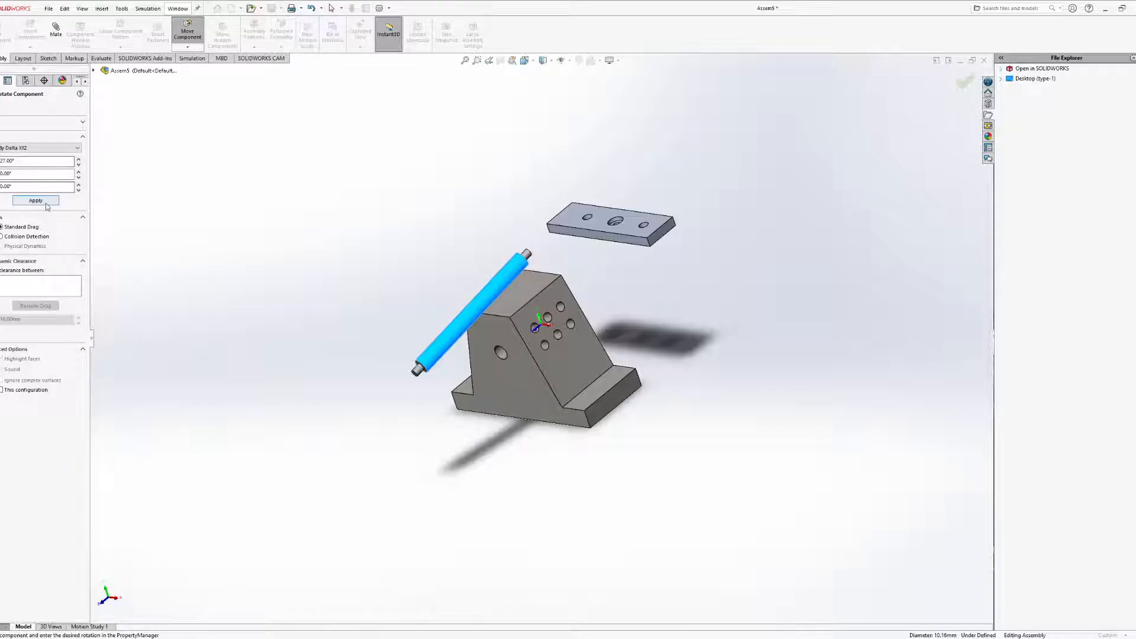
{"action": "middle_click_drag", "start_coordinate": [676, 248], "coordinate": [425, 271]}
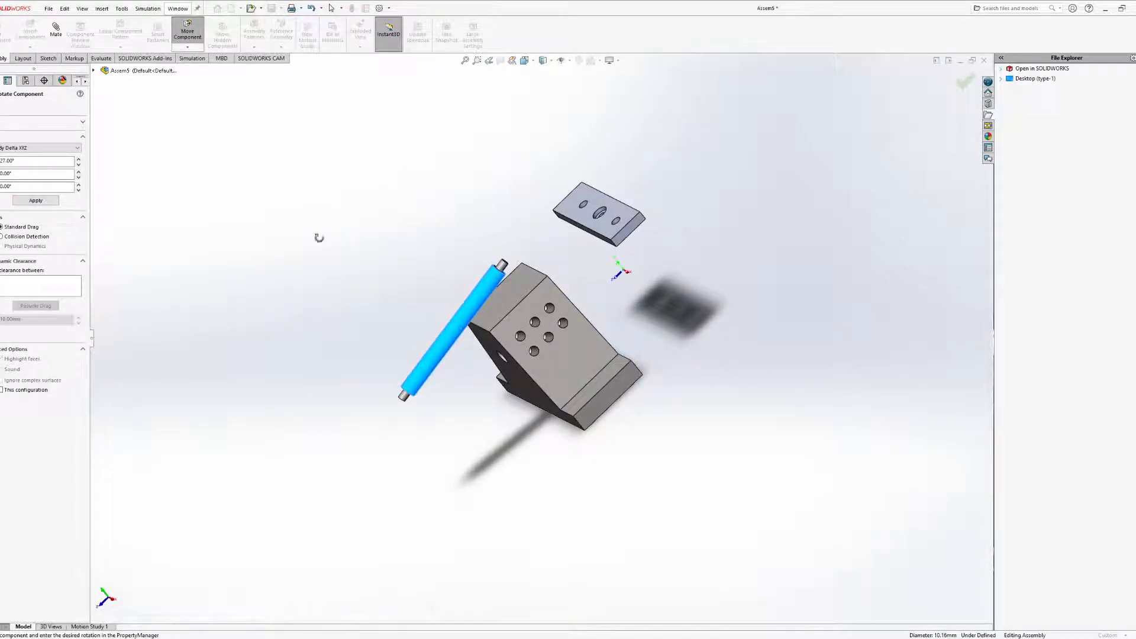
{"action": "middle_click_drag", "start_coordinate": [480, 322], "coordinate": [455, 283]}
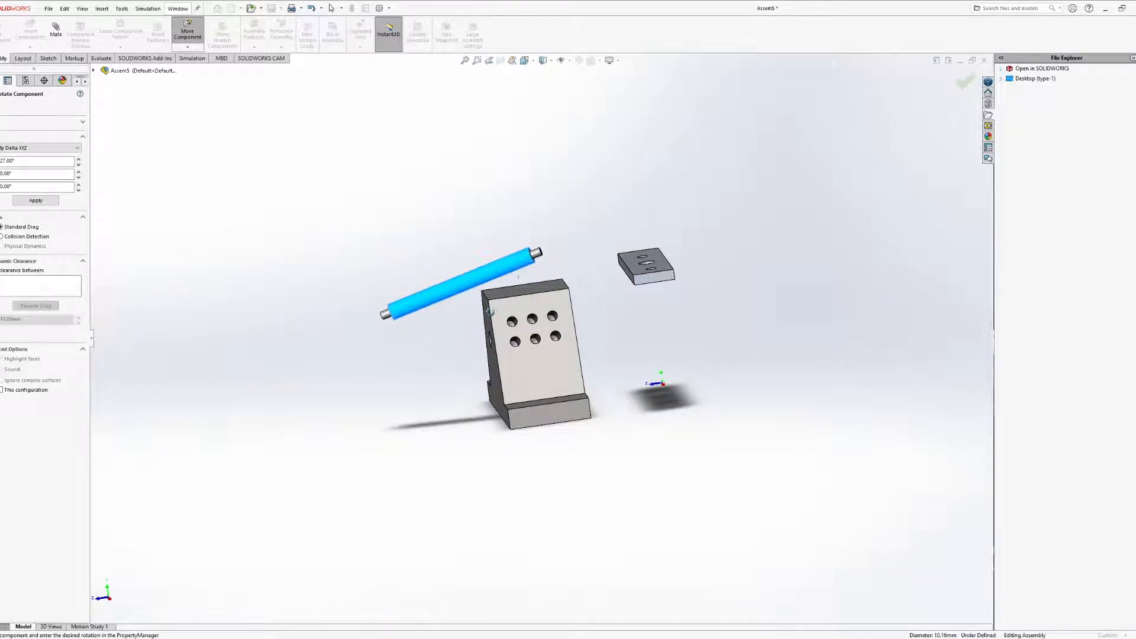
{"action": "left_click", "coordinate": [37, 201]}
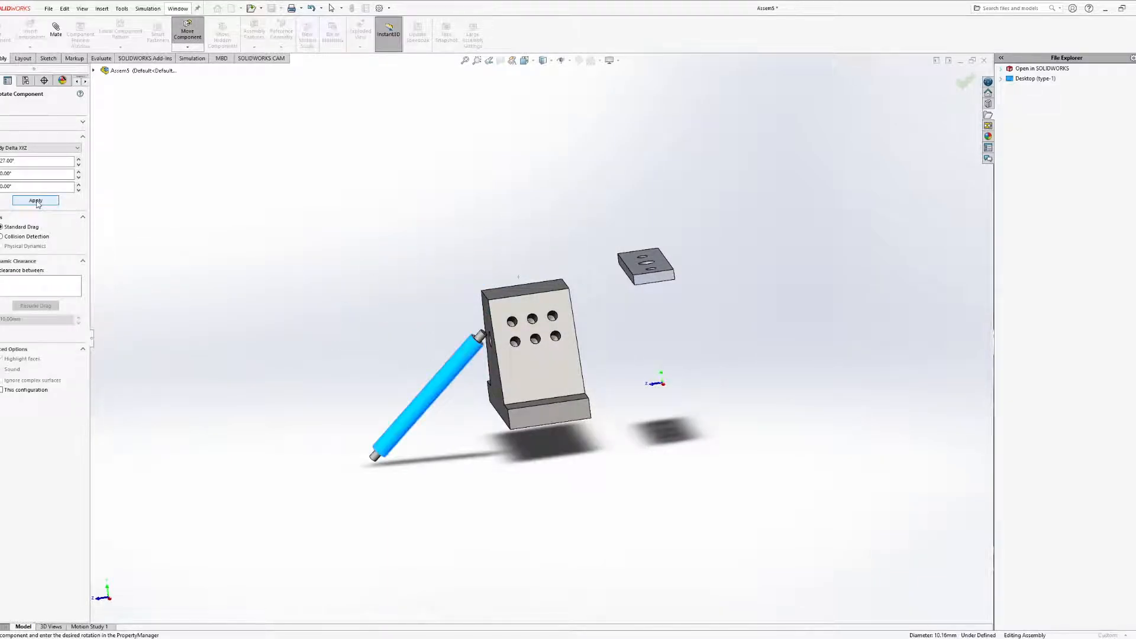
{"action": "scroll", "coordinate": [578, 350], "scroll_direction": "up", "scroll_amount": 1}
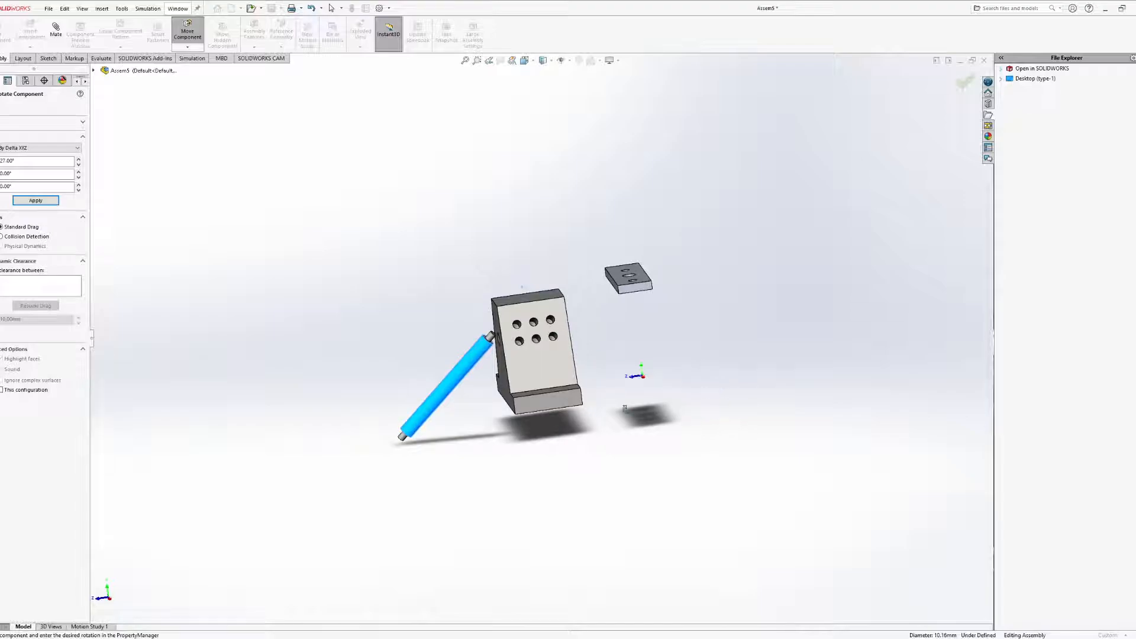
{"action": "middle_click_drag", "start_coordinate": [649, 380], "coordinate": [669, 374]}
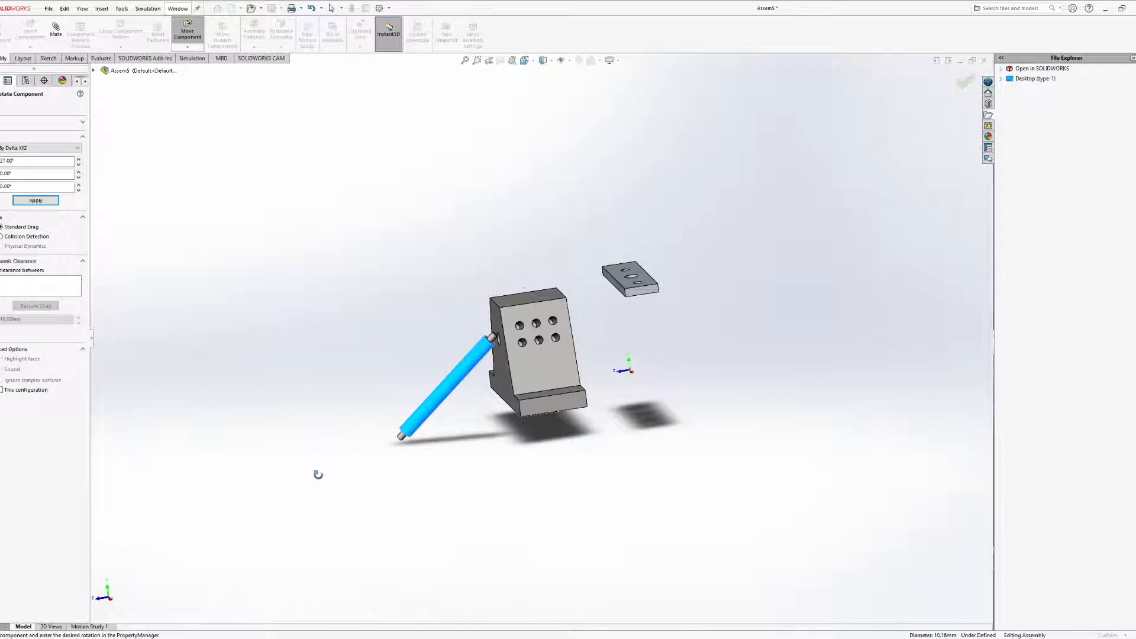
{"action": "middle_click_drag", "start_coordinate": [385, 324], "coordinate": [332, 321]}
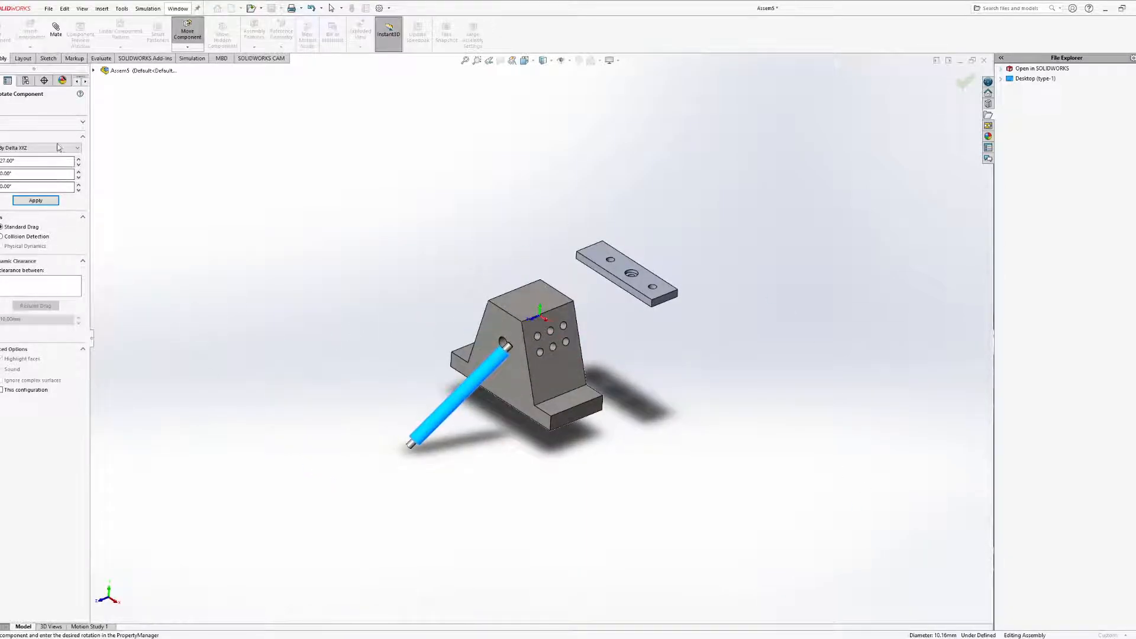
Set the rotation mode to Free Drag and try turning the Rod slightly in front of the Guide
{"action": "left_click", "coordinate": [50, 157]}
{"action": "mouse_move", "coordinate": [373, 284]}
{"action": "middle_mouse_down"}
{"action": "mouse_move", "coordinate": [370, 254]}
{"action": "mouse_move", "coordinate": [359, 288]}
{"action": "middle_mouse_up"}
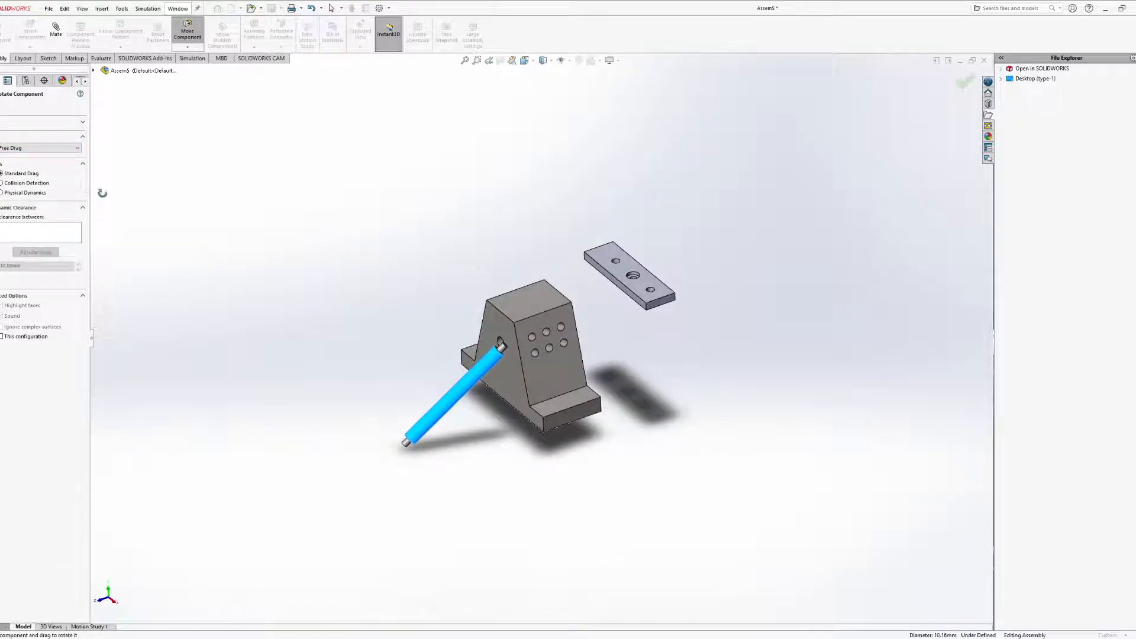
{"action": "middle_click_drag", "start_coordinate": [107, 205], "coordinate": [185, 207]}
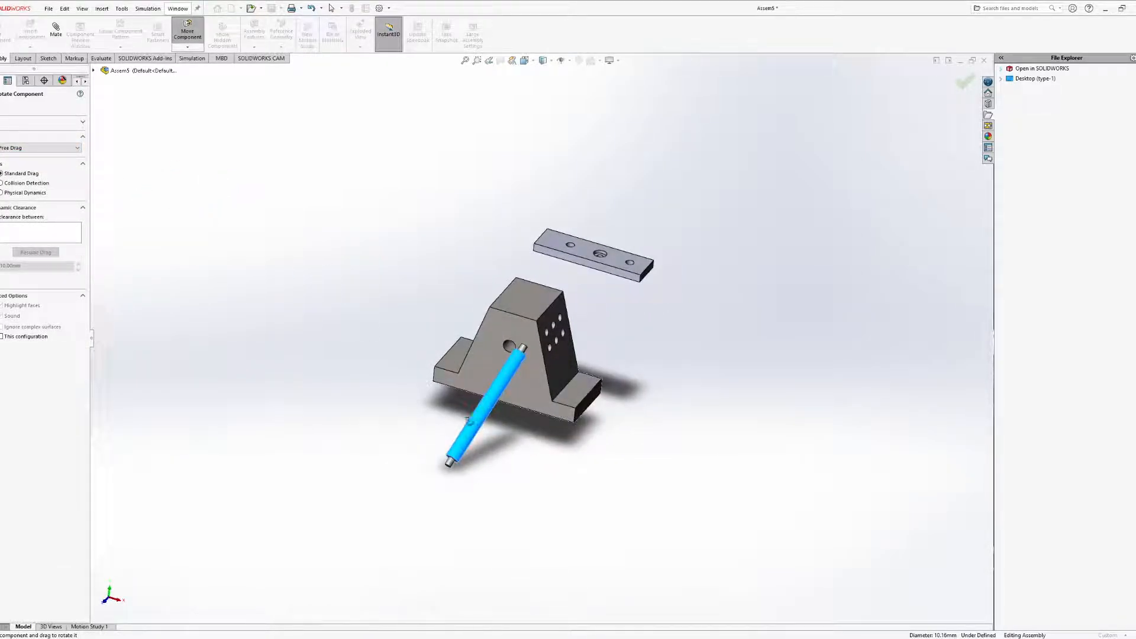
{"action": "middle_click_drag", "start_coordinate": [464, 384], "coordinate": [432, 369]}
{"action": "mouse_move", "coordinate": [472, 406]}
{"action": "left_mouse_down"}
{"action": "mouse_move", "coordinate": [428, 361]}
{"action": "mouse_move", "coordinate": [469, 394]}
{"action": "left_mouse_up"}
{"action": "left_click", "coordinate": [38, 149]}
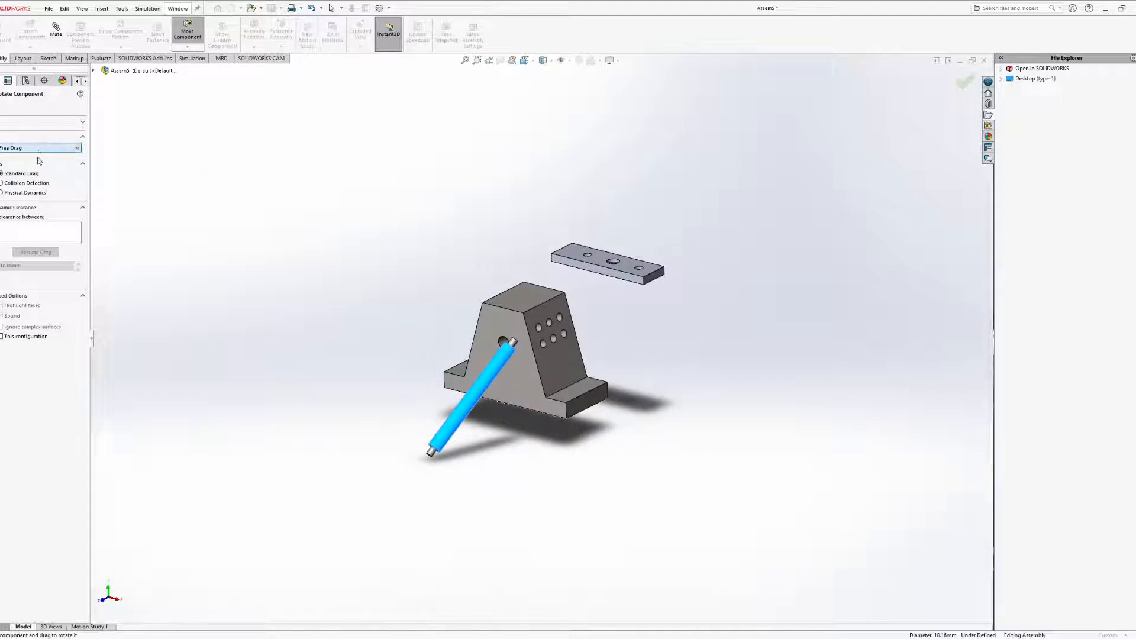
Switch to moving by Free Drag with Collision Detection and move the Rod up against the Guide to test for contact
{"action": "left_click", "coordinate": [82, 125]}
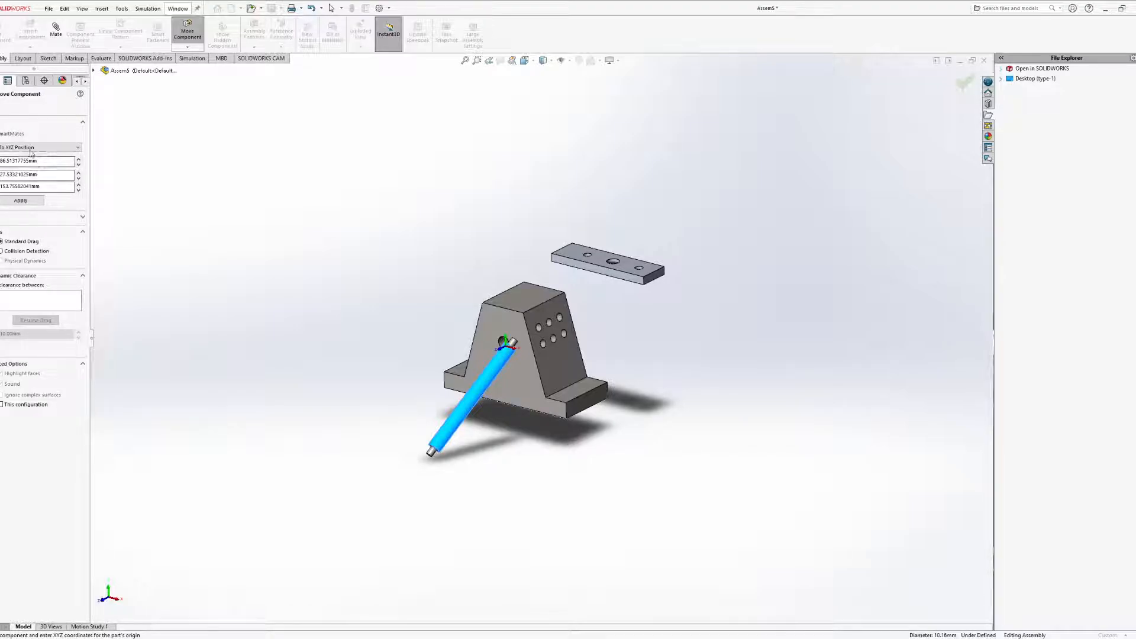
{"action": "left_click", "coordinate": [39, 158]}
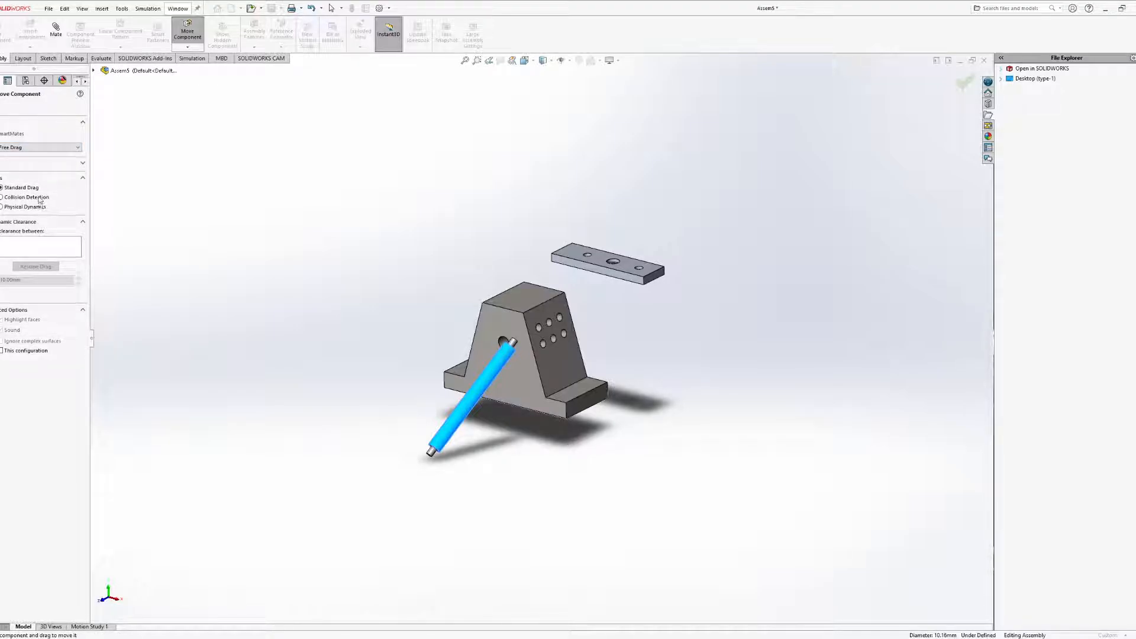
{"action": "left_click", "coordinate": [39, 201]}
{"action": "middle_click_drag", "start_coordinate": [211, 246], "coordinate": [279, 599]}
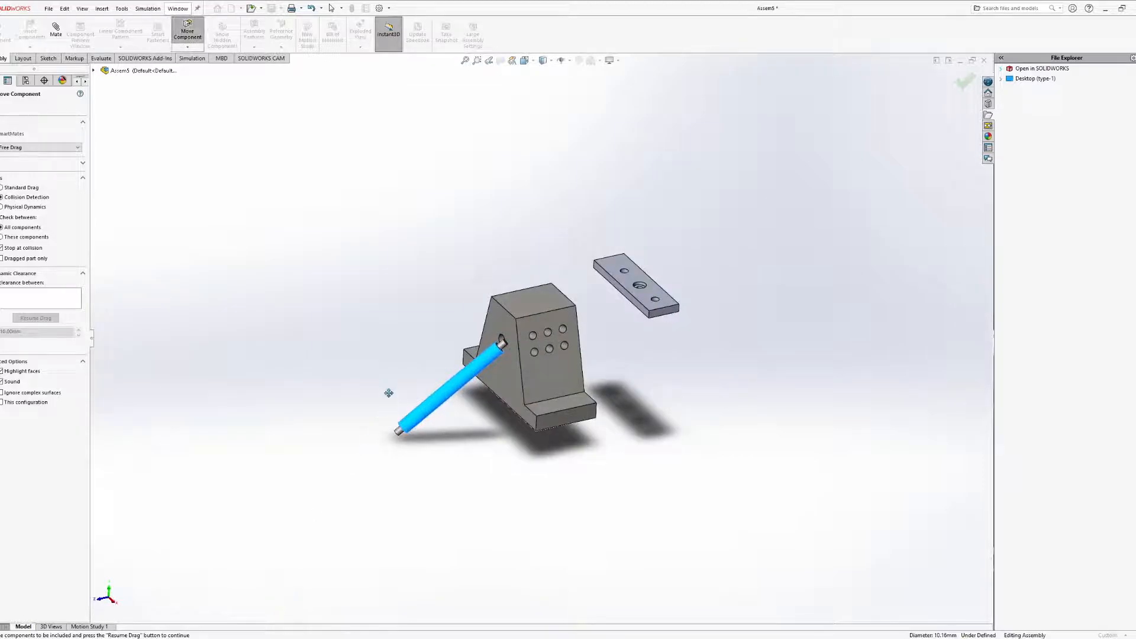
{"action": "mouse_move", "coordinate": [389, 393]}
{"action": "middle_mouse_down"}
{"action": "mouse_move", "coordinate": [405, 320]}
{"action": "mouse_move", "coordinate": [390, 355]}
{"action": "mouse_move", "coordinate": [395, 391]}
{"action": "middle_mouse_up"}
{"action": "left_click_drag", "start_coordinate": [425, 412], "coordinate": [400, 284]}
{"action": "middle_click_drag", "start_coordinate": [404, 282], "coordinate": [349, 243]}
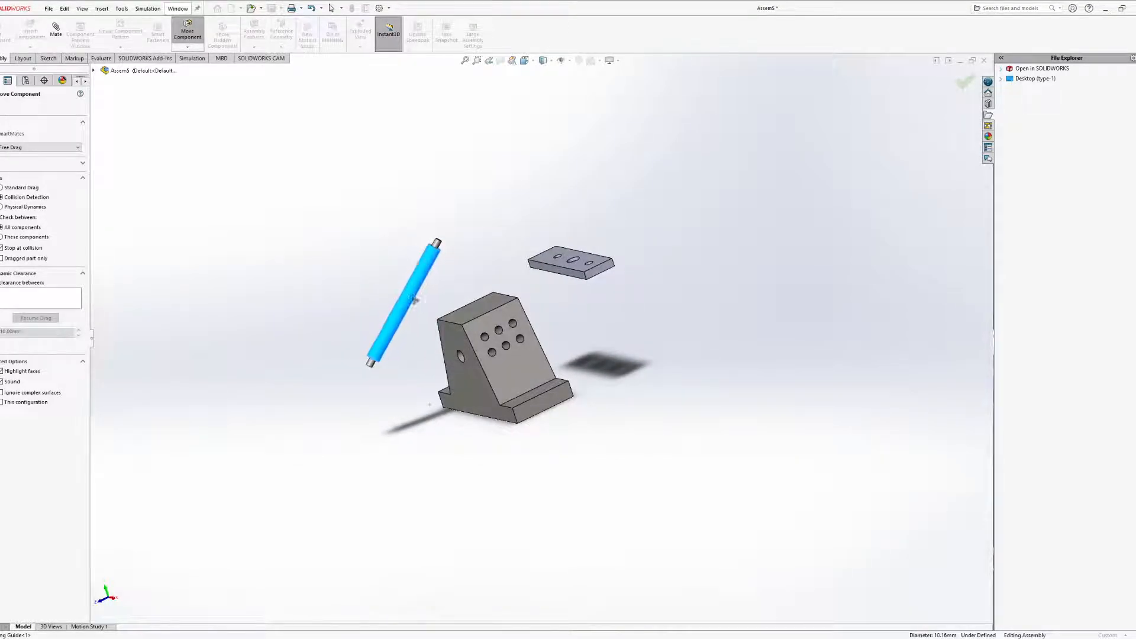
{"action": "left_click_drag", "start_coordinate": [414, 299], "coordinate": [473, 330]}
{"action": "middle_click_drag", "start_coordinate": [418, 329], "coordinate": [464, 335]}
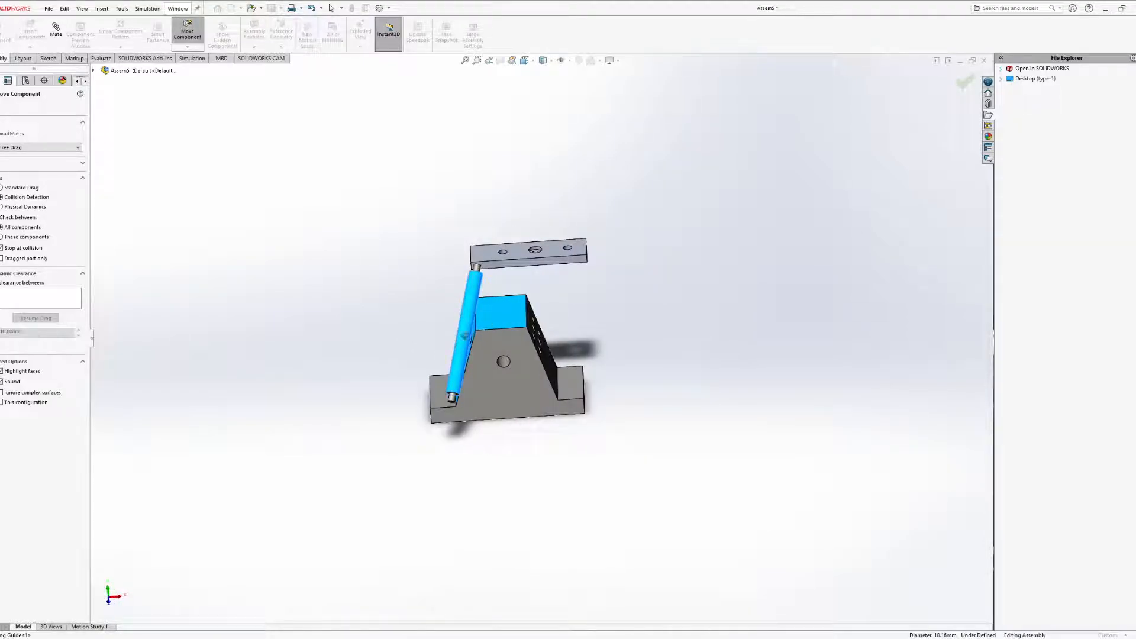
{"action": "left_click_drag", "start_coordinate": [568, 353], "coordinate": [593, 362]}
Move the Plate against the Guide from several directions with Collision Detection, leaving it beside the Guide
{"action": "middle_click_drag", "start_coordinate": [453, 345], "coordinate": [556, 275]}
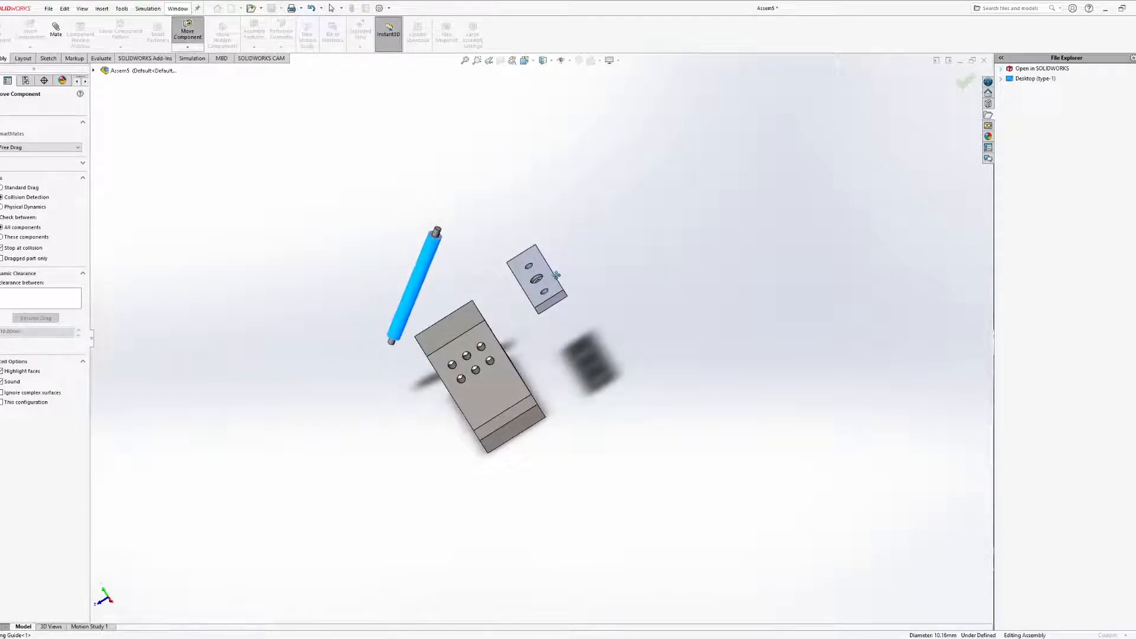
{"action": "left_click_drag", "start_coordinate": [533, 285], "coordinate": [503, 278]}
{"action": "middle_click_drag", "start_coordinate": [504, 279], "coordinate": [661, 281]}
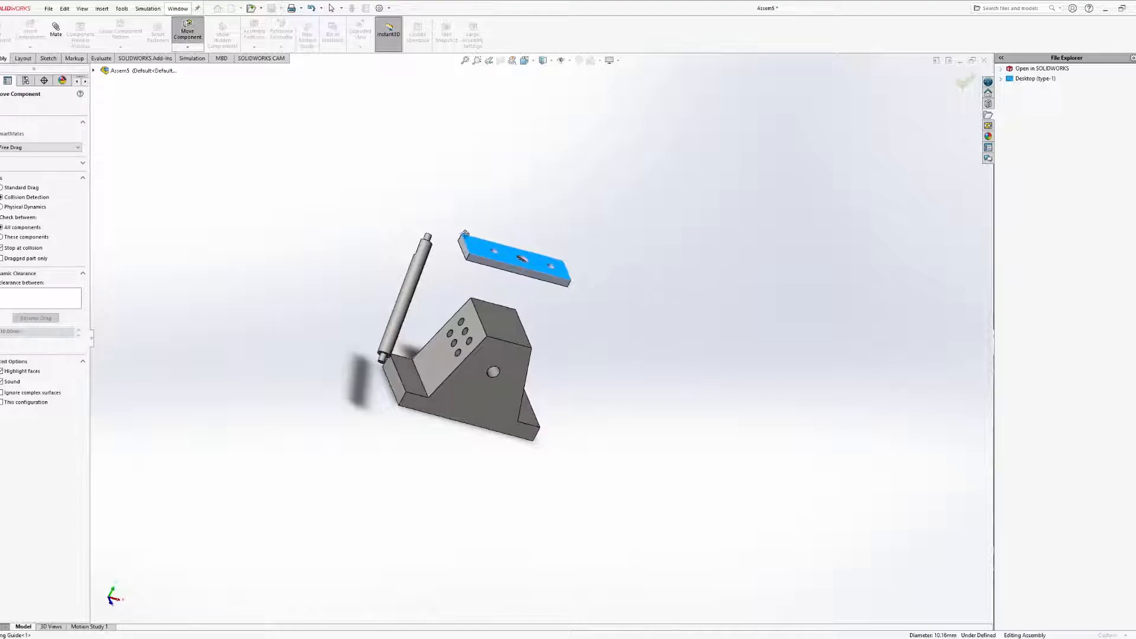
{"action": "left_click_drag", "start_coordinate": [494, 251], "coordinate": [410, 296]}
{"action": "middle_click_drag", "start_coordinate": [443, 281], "coordinate": [309, 309]}
{"action": "left_click_drag", "start_coordinate": [498, 299], "coordinate": [541, 283]}
{"action": "middle_click_drag", "start_coordinate": [541, 282], "coordinate": [593, 270]}
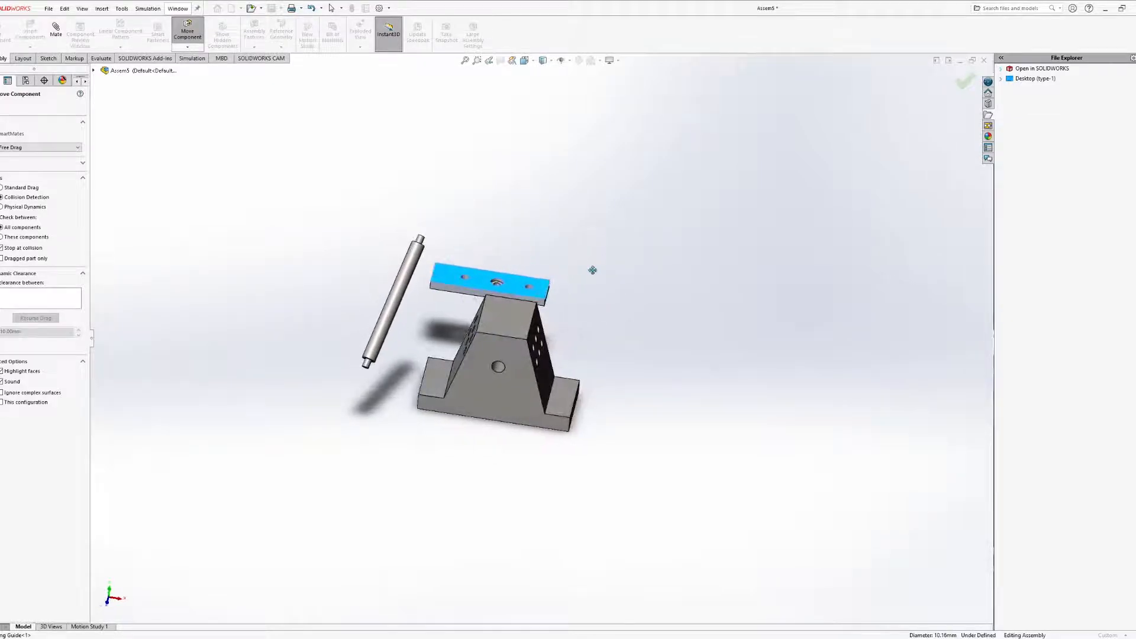
{"action": "left_click_drag", "start_coordinate": [532, 292], "coordinate": [565, 301]}
{"action": "middle_click_drag", "start_coordinate": [565, 301], "coordinate": [522, 270]}
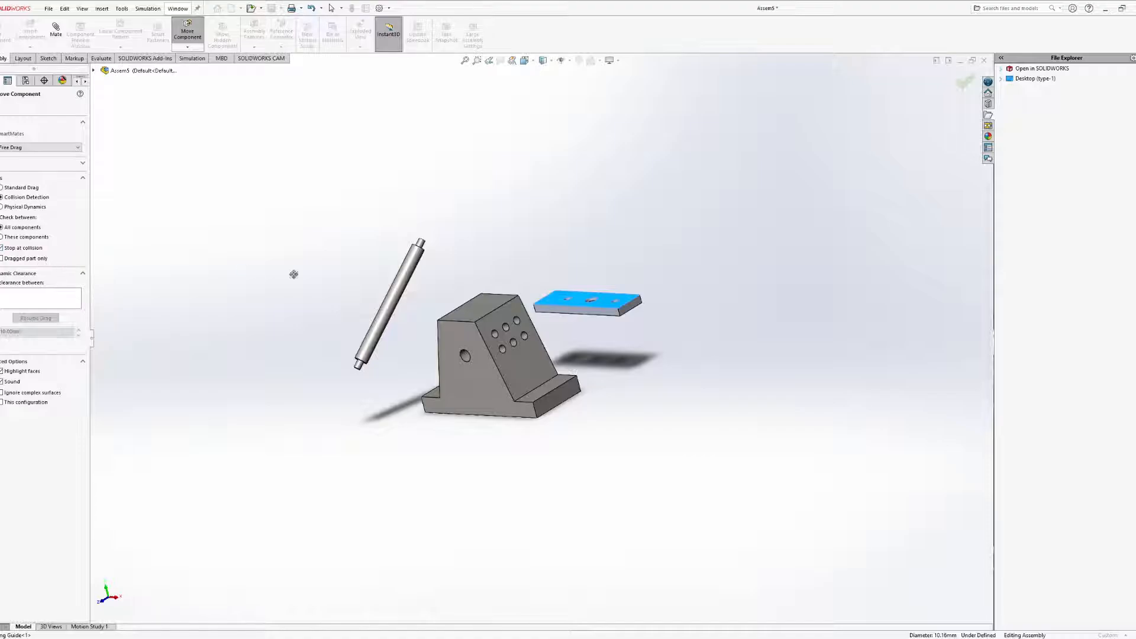
{"action": "middle_click_drag", "start_coordinate": [510, 304], "coordinate": [469, 353]}
{"action": "left_click_drag", "start_coordinate": [492, 345], "coordinate": [524, 334]}
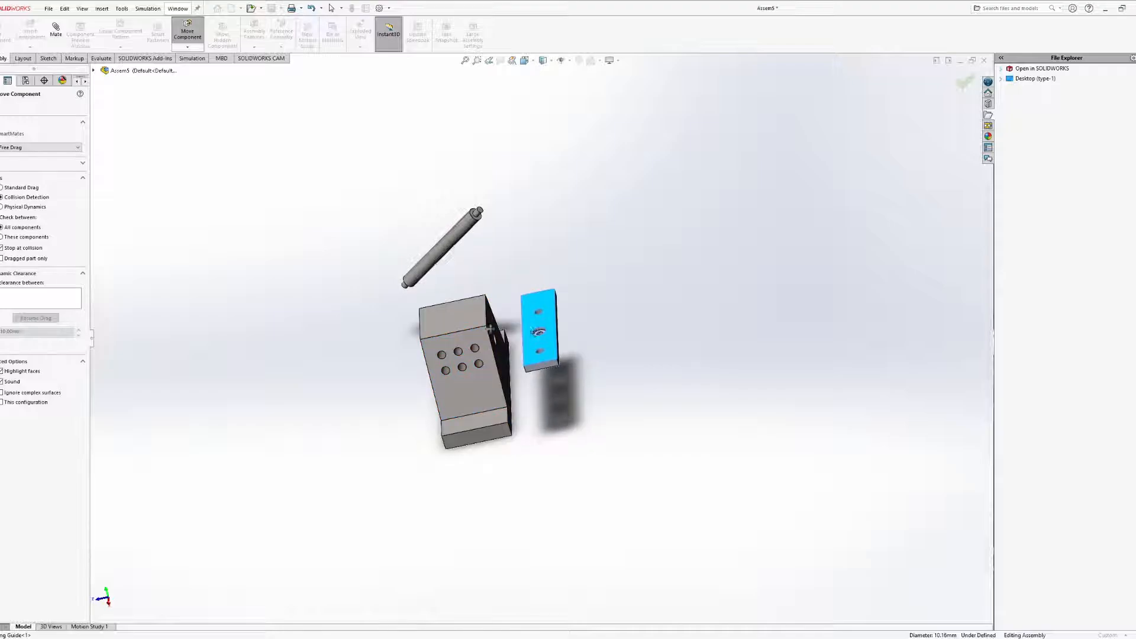
Change the move option to Physical Dynamics and reposition the Rod beside the Guide
{"action": "left_click", "coordinate": [33, 209]}
{"action": "middle_click_drag", "start_coordinate": [281, 304], "coordinate": [370, 283]}
{"action": "mouse_move", "coordinate": [374, 296]}
{"action": "left_mouse_down"}
{"action": "mouse_move", "coordinate": [382, 314]}
{"action": "mouse_move", "coordinate": [337, 397]}
{"action": "mouse_move", "coordinate": [335, 224]}
{"action": "mouse_move", "coordinate": [406, 190]}
{"action": "mouse_move", "coordinate": [501, 188]}
{"action": "mouse_move", "coordinate": [485, 170]}
{"action": "mouse_move", "coordinate": [300, 185]}
{"action": "mouse_move", "coordinate": [364, 197]}
{"action": "mouse_move", "coordinate": [503, 183]}
{"action": "mouse_move", "coordinate": [510, 223]}
{"action": "mouse_move", "coordinate": [474, 223]}
{"action": "mouse_move", "coordinate": [523, 186]}
{"action": "mouse_move", "coordinate": [388, 271]}
{"action": "mouse_move", "coordinate": [404, 291]}
{"action": "mouse_move", "coordinate": [415, 268]}
{"action": "mouse_move", "coordinate": [367, 300]}
{"action": "mouse_move", "coordinate": [378, 304]}
{"action": "left_mouse_up"}
{"action": "middle_click_drag", "start_coordinate": [378, 304], "coordinate": [446, 336]}
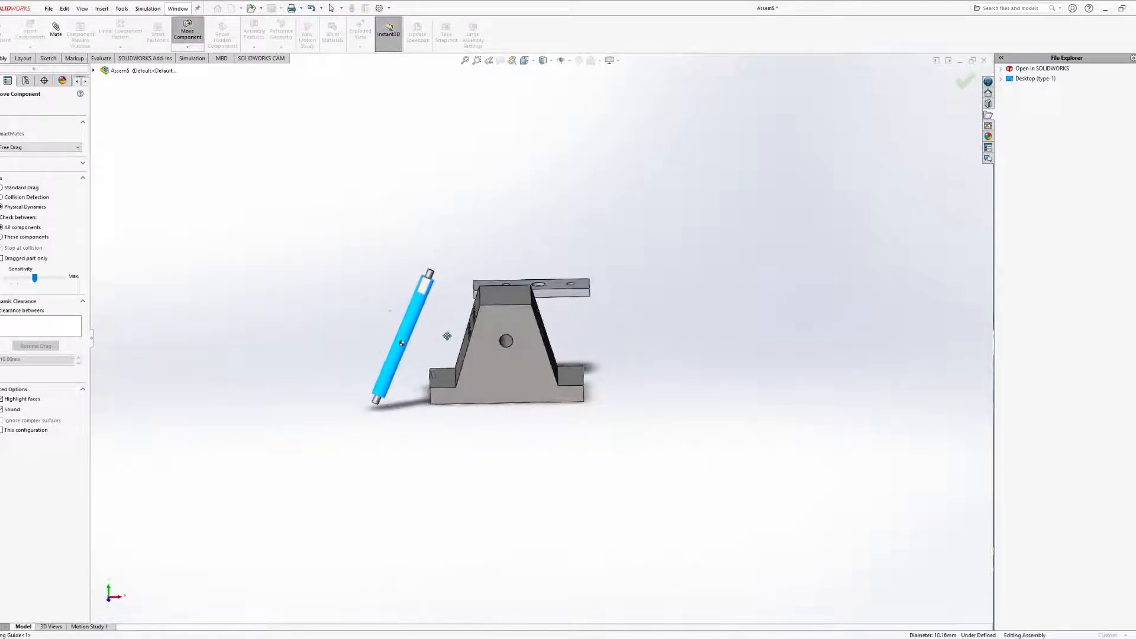
{"action": "scroll", "coordinate": [399, 341], "scroll_direction": "down", "scroll_amount": 5}
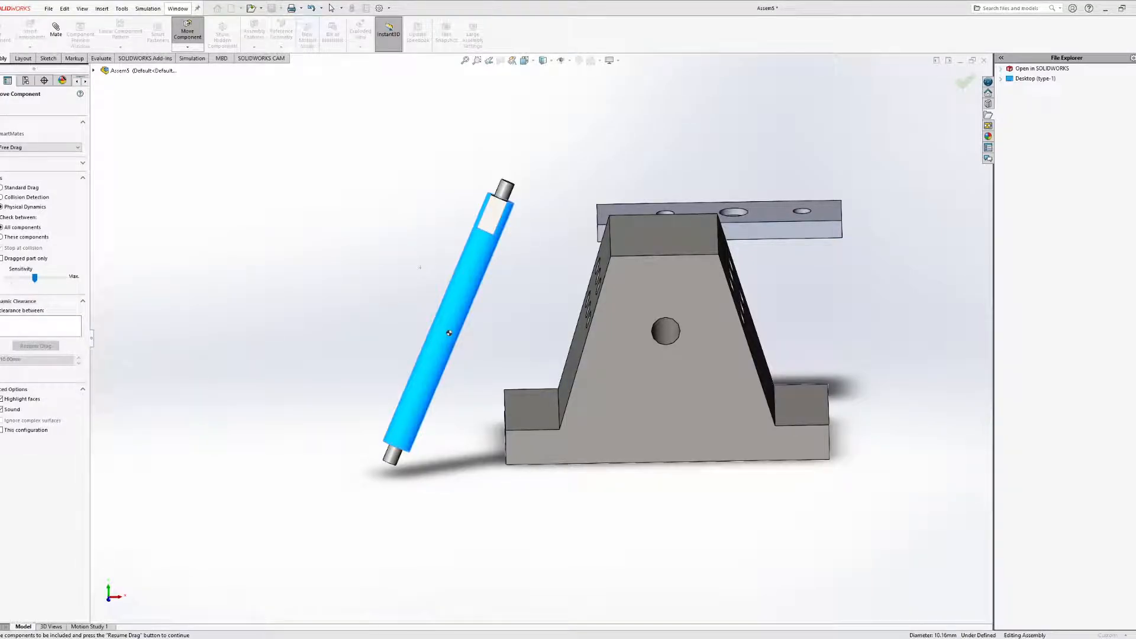
{"action": "middle_click_drag", "start_coordinate": [592, 382], "coordinate": [525, 513]}
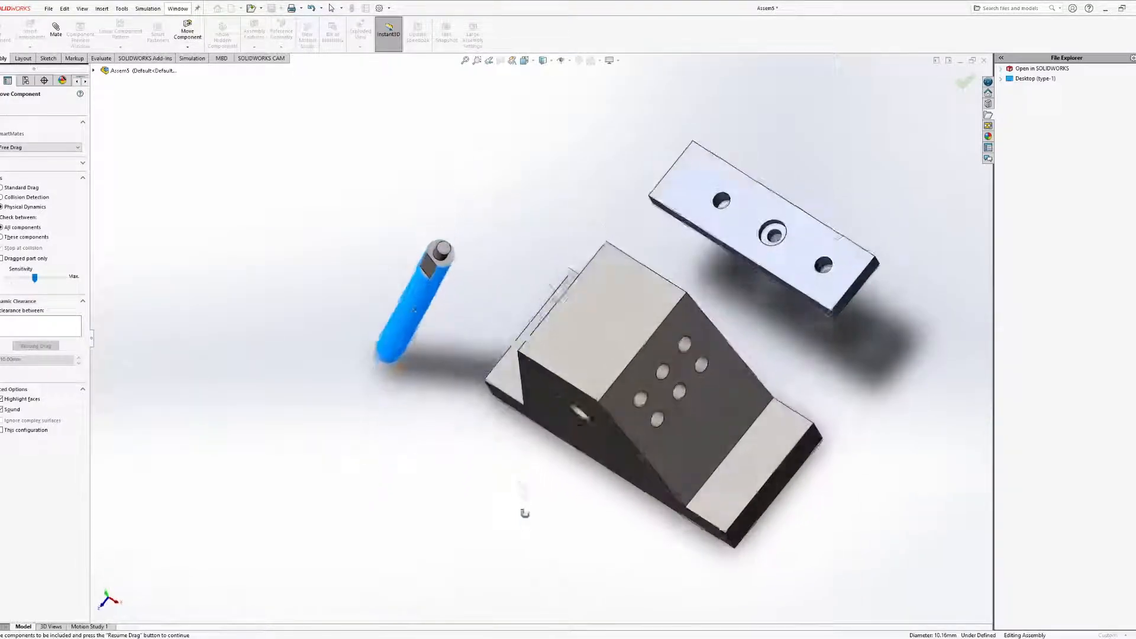
{"action": "middle_click_drag", "start_coordinate": [487, 376], "coordinate": [489, 312]}
{"action": "left_click_drag", "start_coordinate": [455, 204], "coordinate": [512, 116]}
Push the Rod against the Plate and over the Guide using Physical Dynamics, so contact turns the parts
{"action": "scroll", "coordinate": [519, 253], "scroll_direction": "up", "scroll_amount": 2}
{"action": "middle_click_drag", "start_coordinate": [519, 253], "coordinate": [573, 204]}
{"action": "left_click_drag", "start_coordinate": [512, 216], "coordinate": [778, 280]}
{"action": "middle_click_drag", "start_coordinate": [779, 281], "coordinate": [727, 299]}
{"action": "left_click_drag", "start_coordinate": [727, 299], "coordinate": [568, 214]}
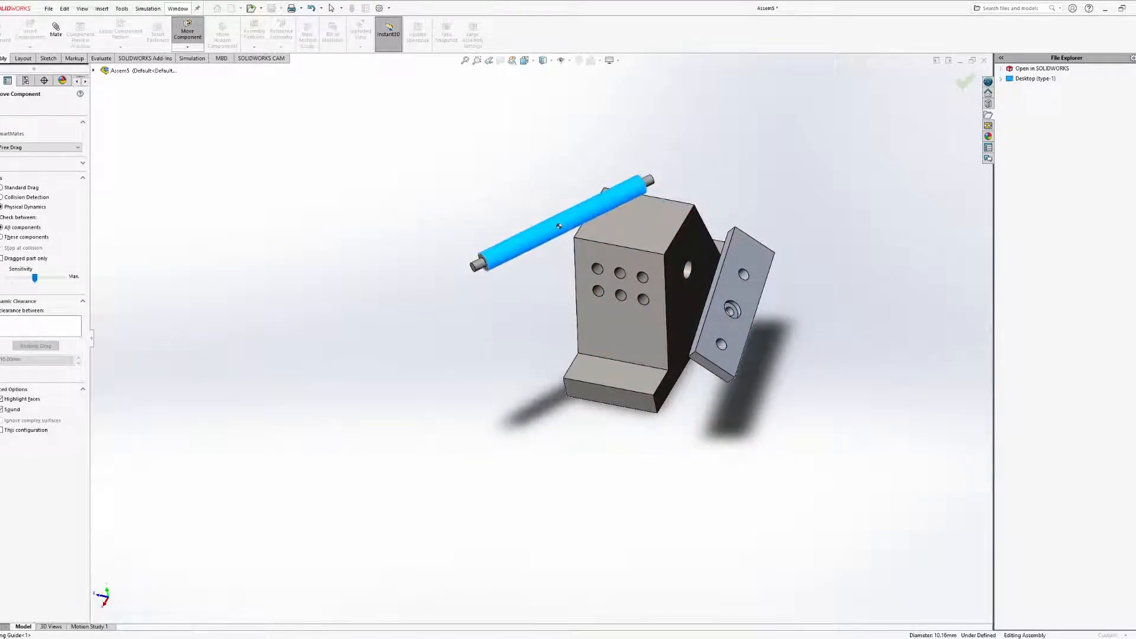
Pull the Plate up and away from the Guide with Physical Dynamics
{"action": "middle_click_drag", "start_coordinate": [660, 304], "coordinate": [693, 290]}
{"action": "left_click_drag", "start_coordinate": [736, 293], "coordinate": [760, 222]}
{"action": "middle_click_drag", "start_coordinate": [584, 311], "coordinate": [654, 287]}
{"action": "middle_click_drag", "start_coordinate": [771, 232], "coordinate": [764, 209]}
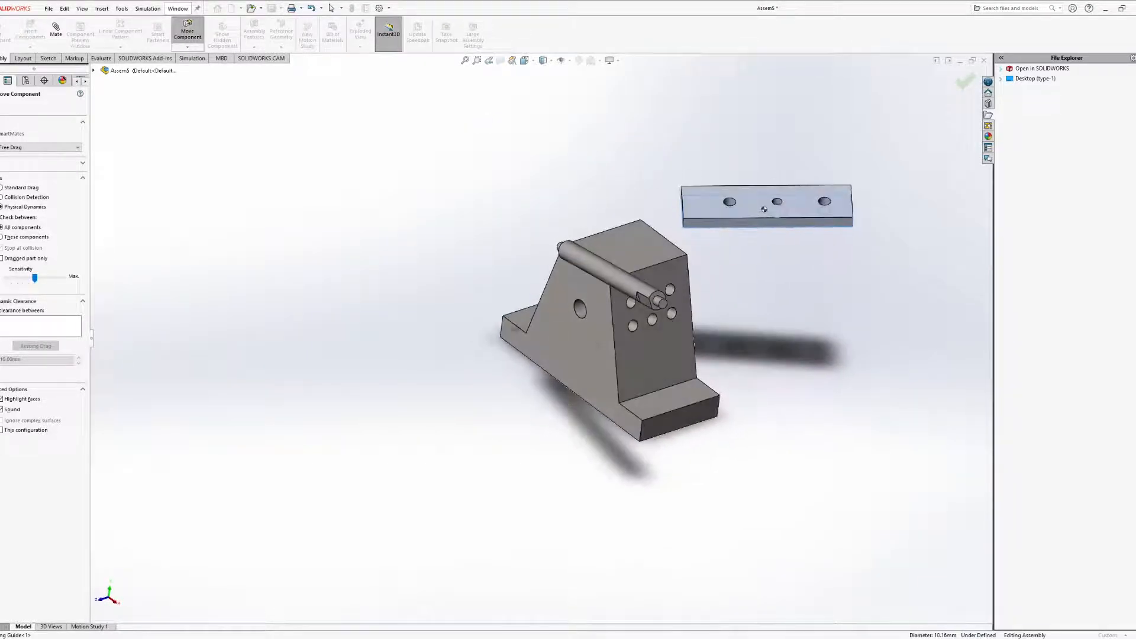
Return to Collision Detection, move the Rod clear of the Guide's side and finish the Move Component command
{"action": "left_click", "coordinate": [25, 197]}
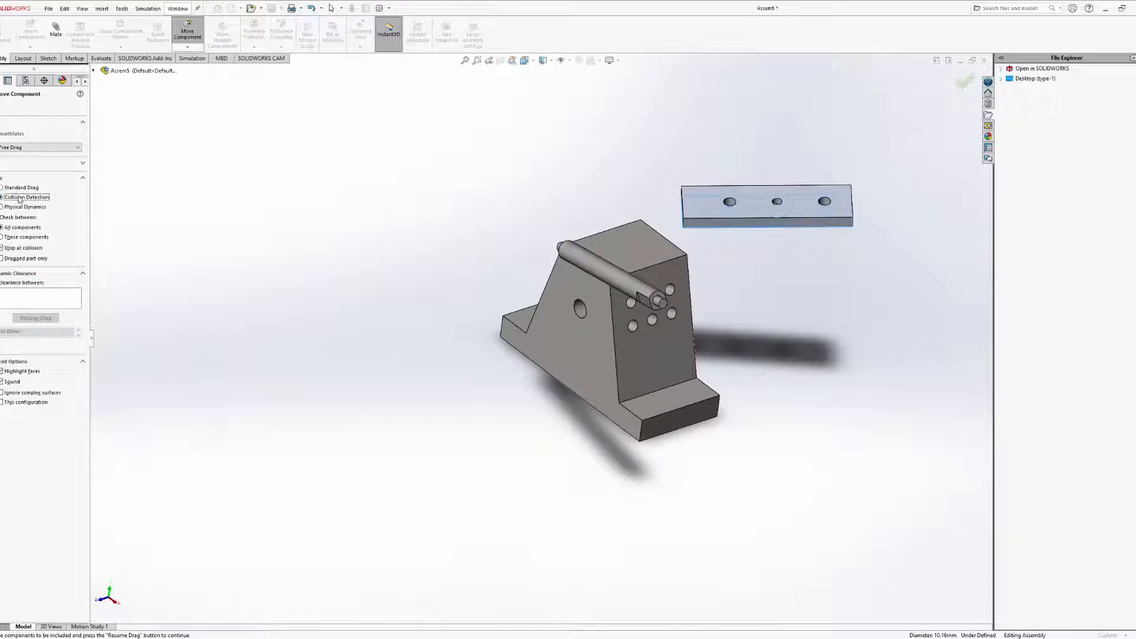
{"action": "mouse_move", "coordinate": [535, 444]}
{"action": "middle_mouse_down"}
{"action": "mouse_move", "coordinate": [578, 437]}
{"action": "mouse_move", "coordinate": [594, 449]}
{"action": "mouse_move", "coordinate": [538, 447]}
{"action": "middle_mouse_up"}
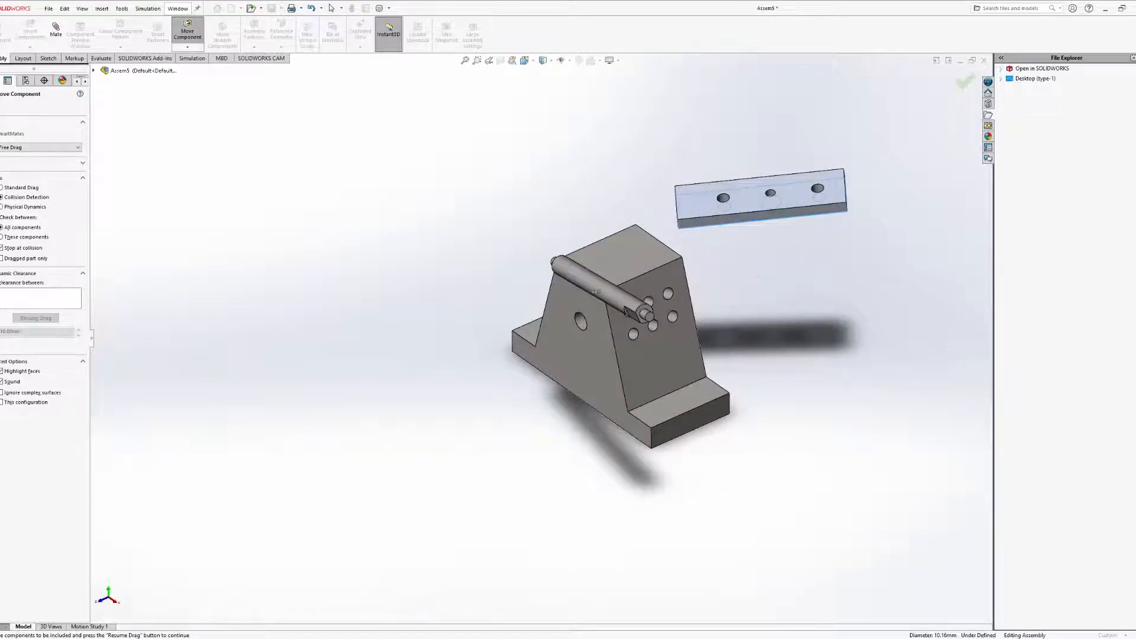
{"action": "left_click_drag", "start_coordinate": [596, 291], "coordinate": [491, 323]}
{"action": "middle_click_drag", "start_coordinate": [544, 370], "coordinate": [545, 375]}
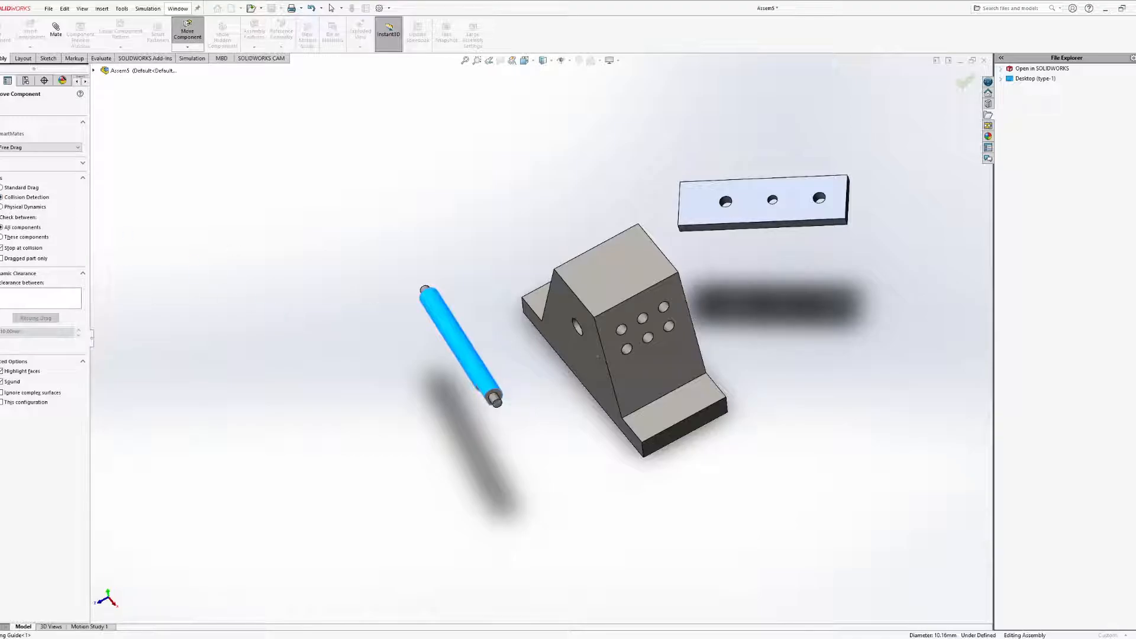
{"action": "left_click", "coordinate": [1, 105]}
{"action": "middle_click_drag", "start_coordinate": [469, 333], "coordinate": [461, 254]}
{"action": "mouse_move", "coordinate": [453, 293]}
{"action": "left_mouse_down"}
{"action": "mouse_move", "coordinate": [482, 289]}
{"action": "mouse_move", "coordinate": [473, 296]}
{"action": "left_mouse_up"}
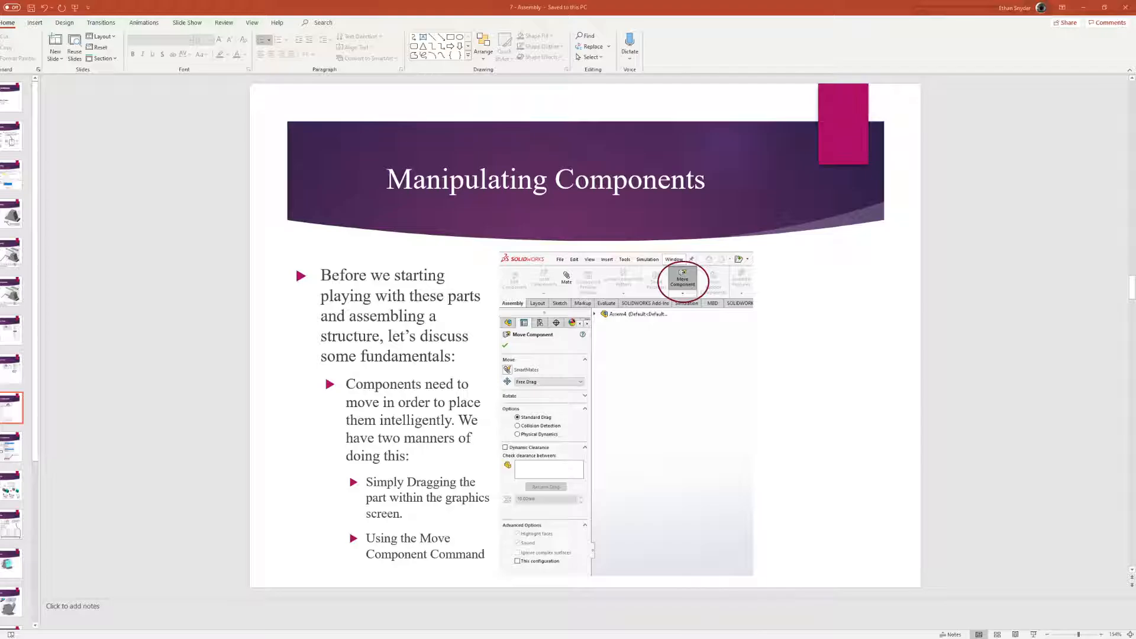
Switch to the PowerPoint presentation and advance past the Move Component feature slide to the Mates slide
{"action": "key", "text": "Down"}
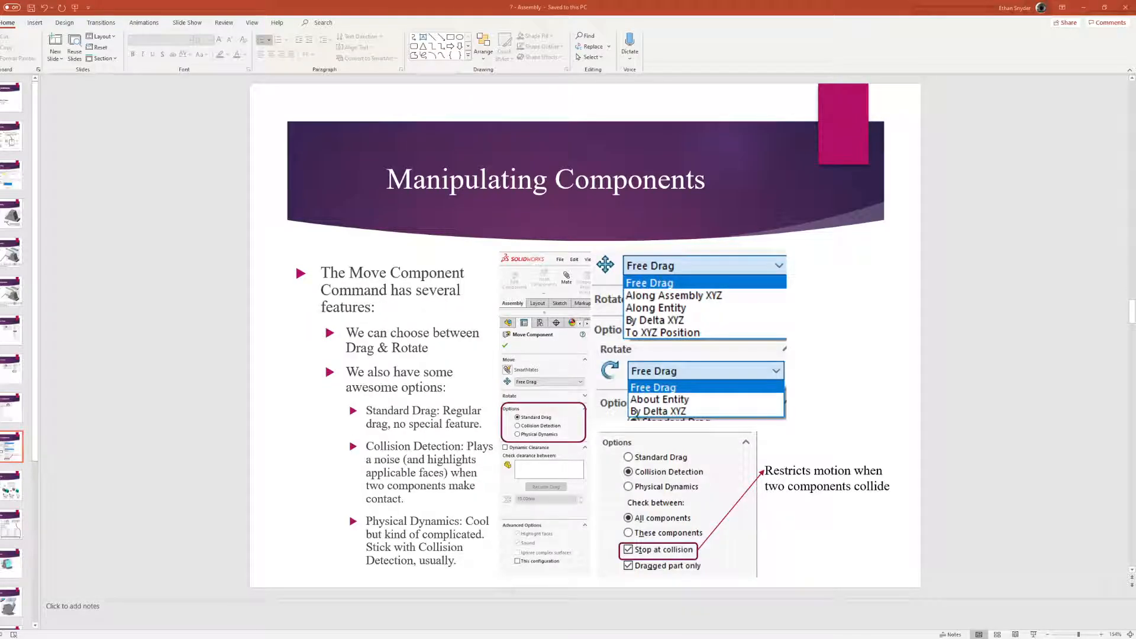
{"action": "key", "text": "Down"}
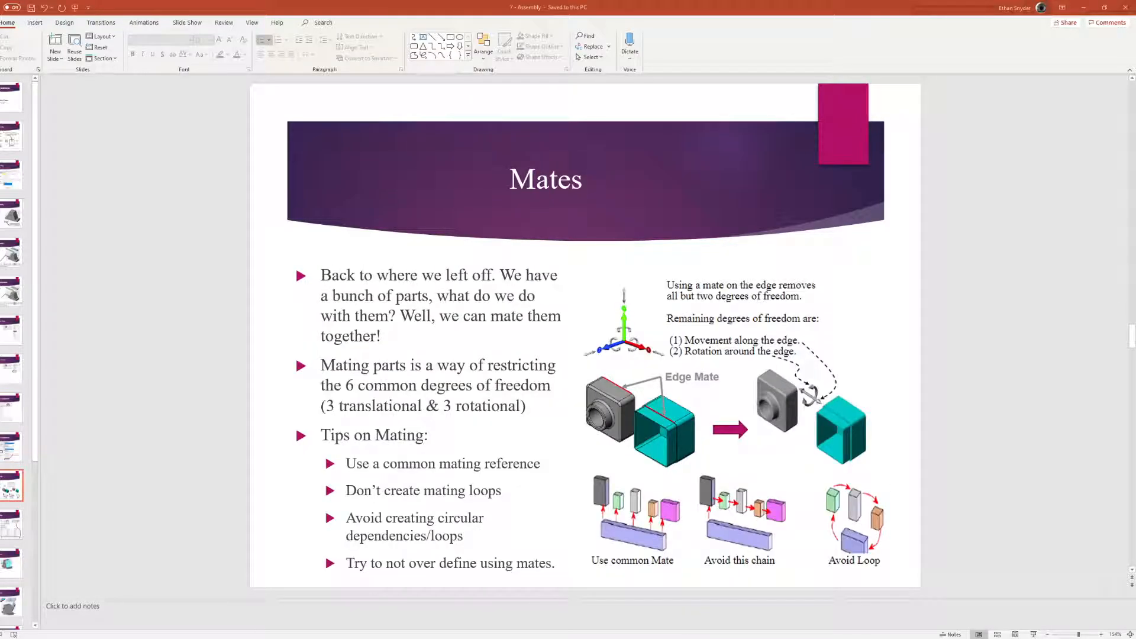
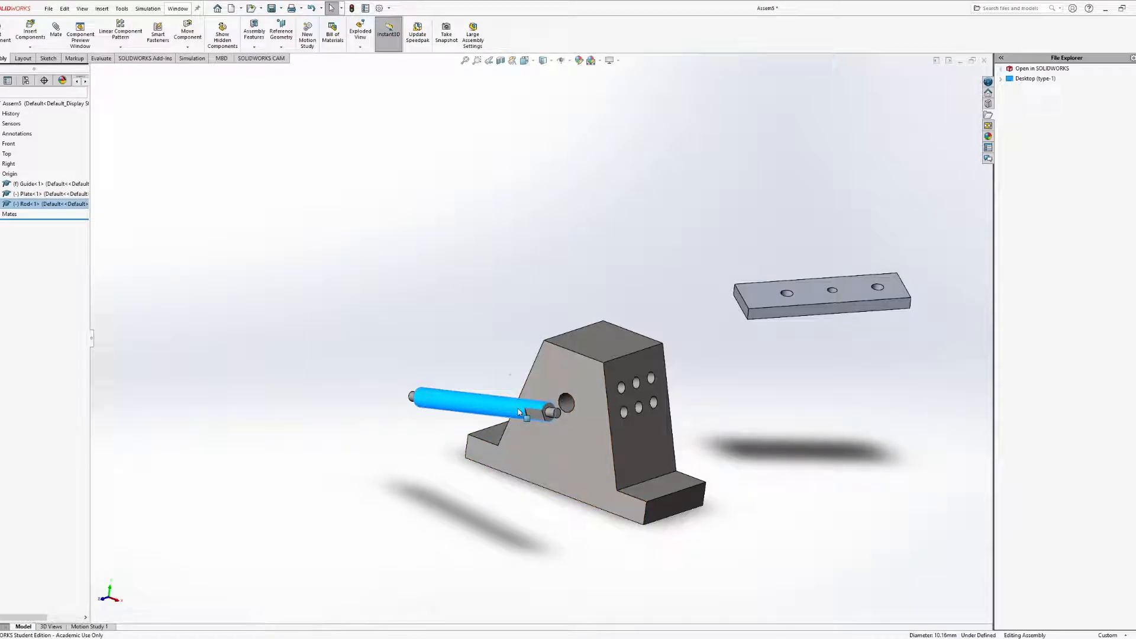
Return to the SOLIDWORKS assembly, clear the Rod selection and inspect the three parts from above
{"action": "left_click", "coordinate": [425, 426]}
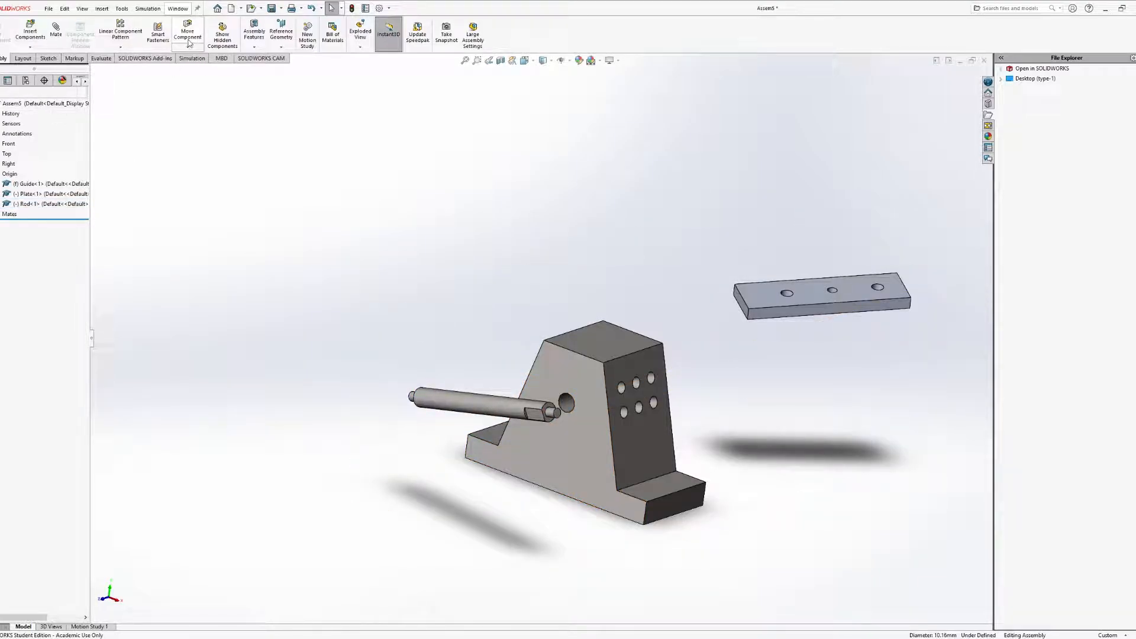
{"action": "middle_click_drag", "start_coordinate": [536, 295], "coordinate": [454, 474]}
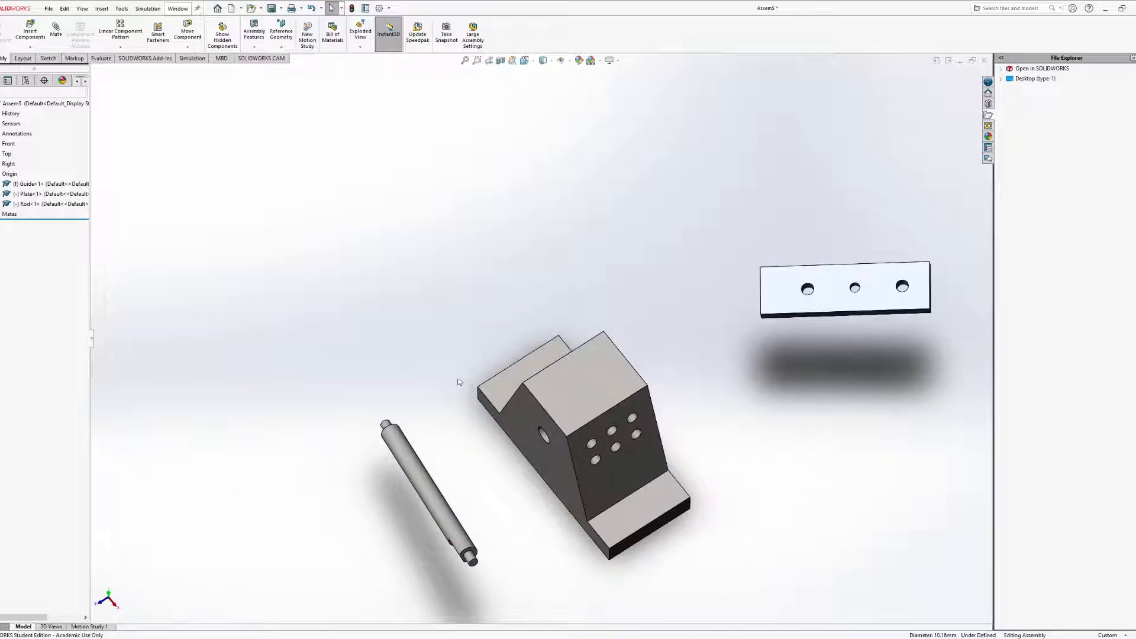
Add a concentric mate between the Guide's side hole and the Rod's main cylindrical face, and close the Mate command
{"action": "left_click", "coordinate": [52, 37]}
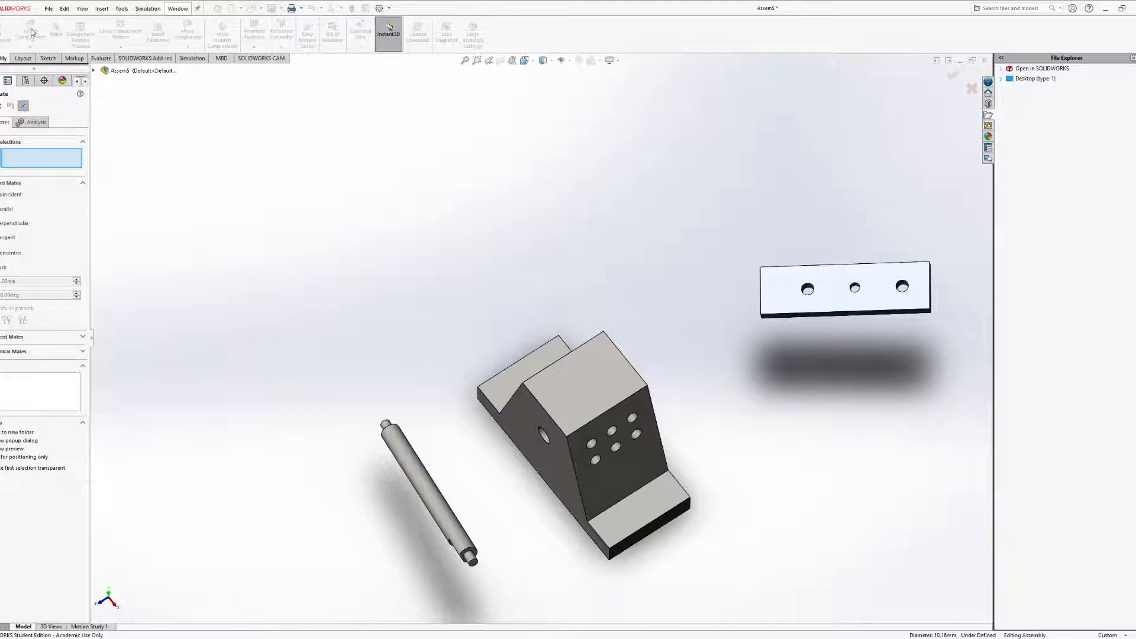
{"action": "middle_click_drag", "start_coordinate": [440, 302], "coordinate": [520, 208]}
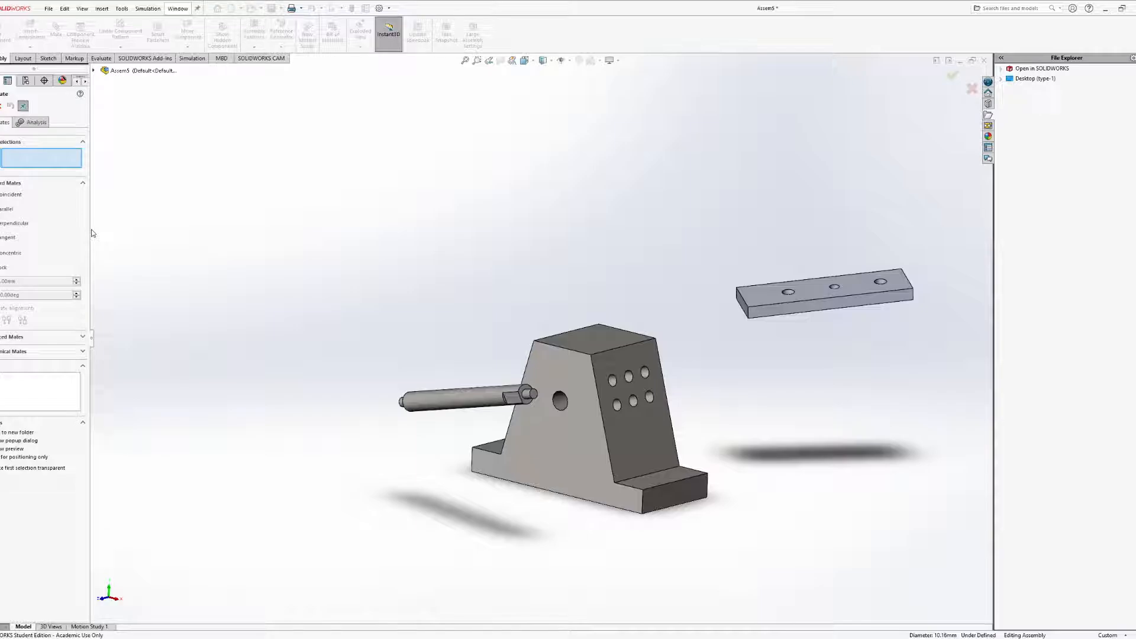
{"action": "mouse_move", "coordinate": [520, 335]}
{"action": "middle_mouse_down"}
{"action": "mouse_move", "coordinate": [520, 325]}
{"action": "mouse_move", "coordinate": [464, 355]}
{"action": "mouse_move", "coordinate": [515, 346]}
{"action": "middle_mouse_up"}
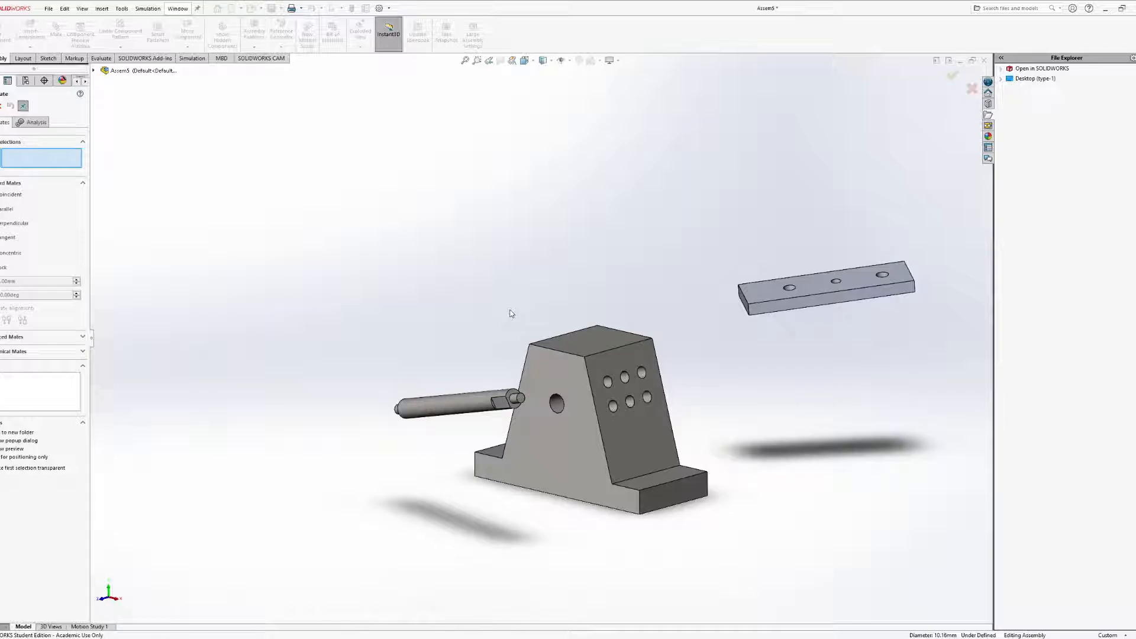
{"action": "middle_click_drag", "start_coordinate": [510, 321], "coordinate": [611, 418]}
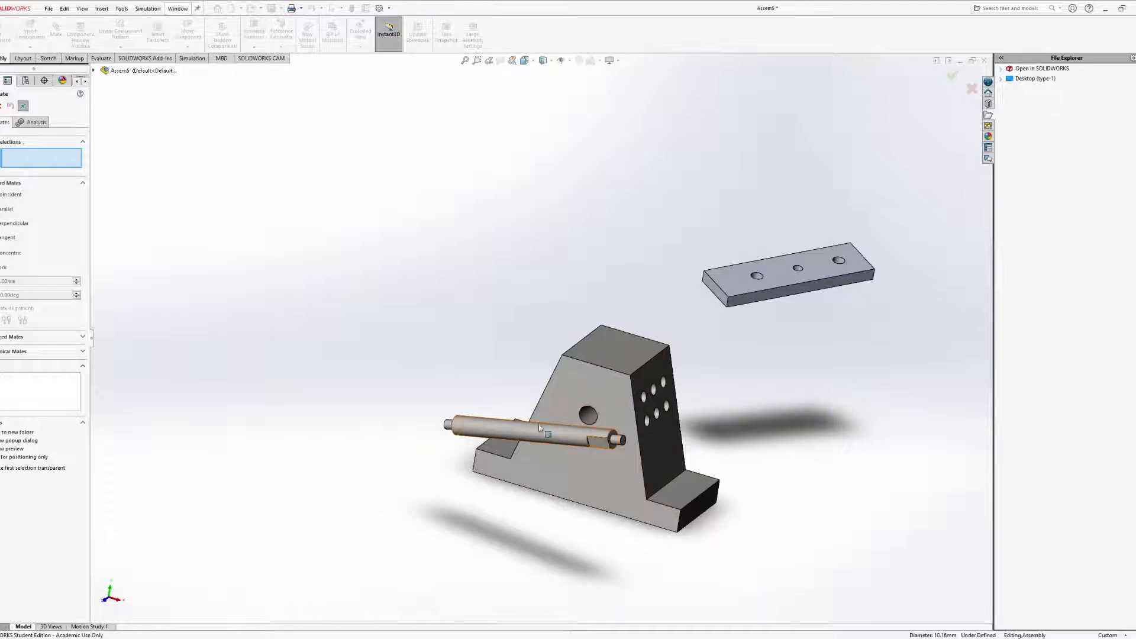
{"action": "middle_click_drag", "start_coordinate": [547, 432], "coordinate": [522, 421]}
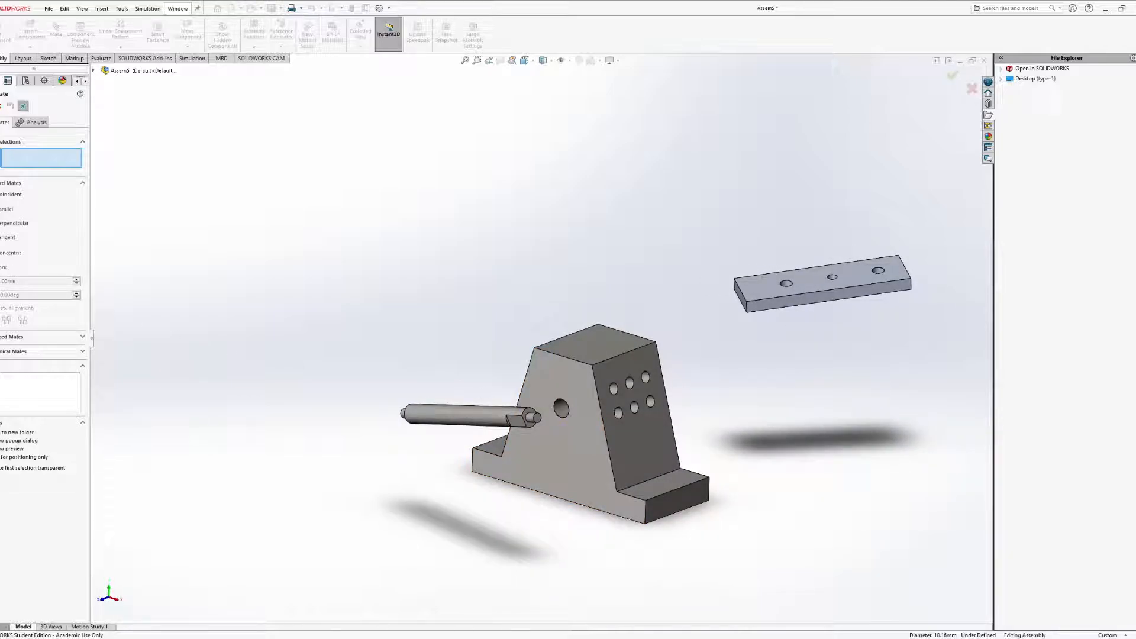
{"action": "left_click", "coordinate": [564, 408]}
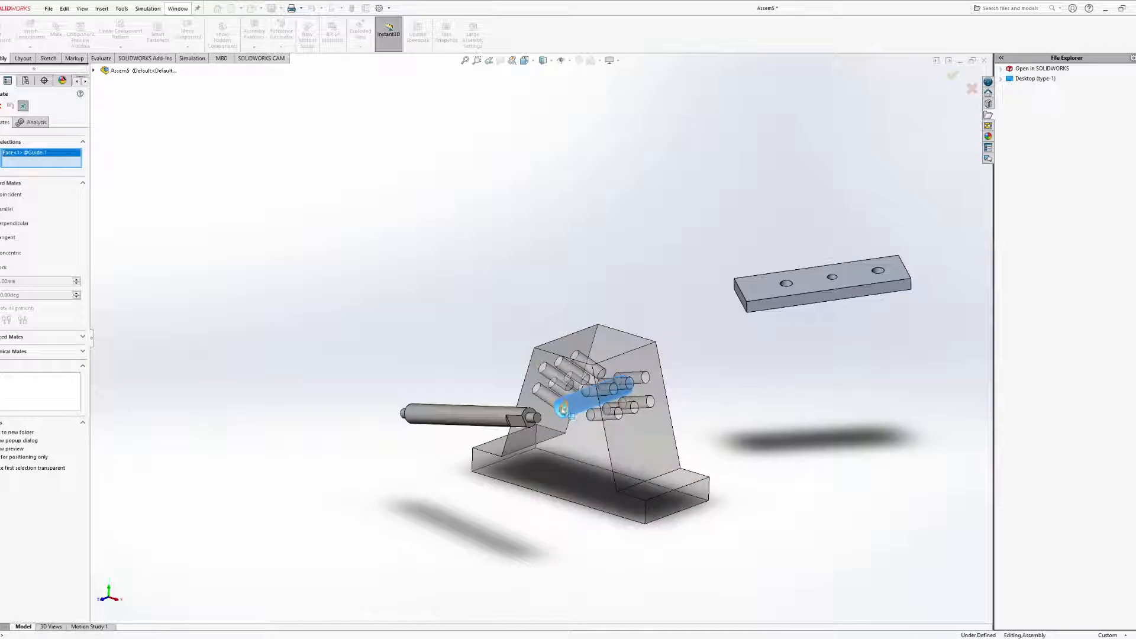
{"action": "middle_click_drag", "start_coordinate": [563, 408], "coordinate": [485, 432]}
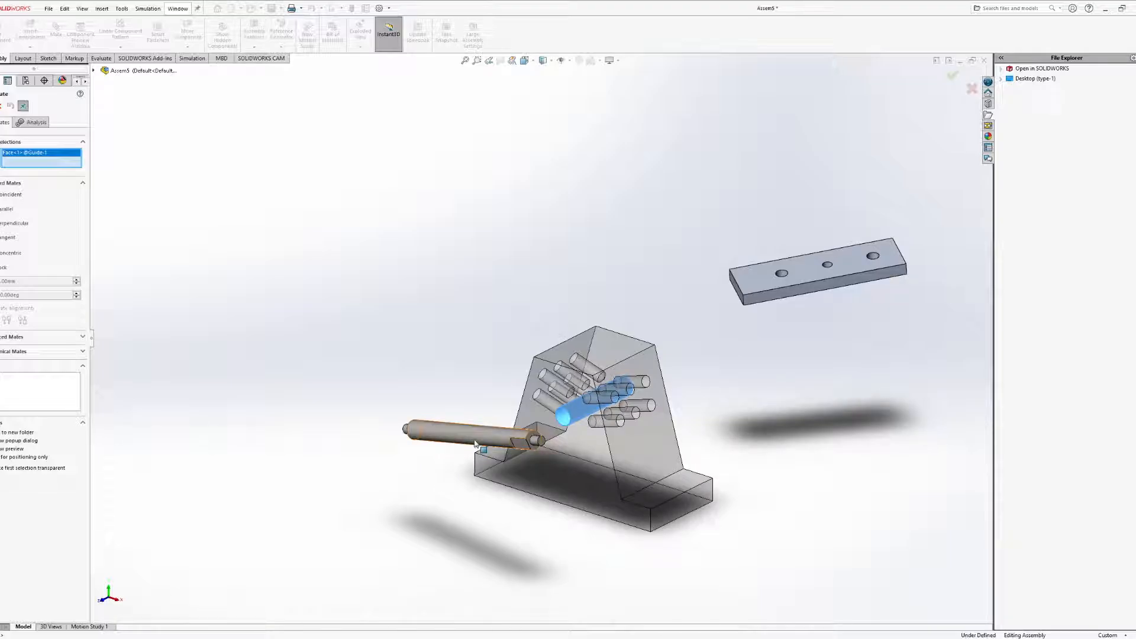
{"action": "scroll", "coordinate": [475, 444], "scroll_direction": "down", "scroll_amount": 3}
{"action": "left_click", "coordinate": [491, 421]}
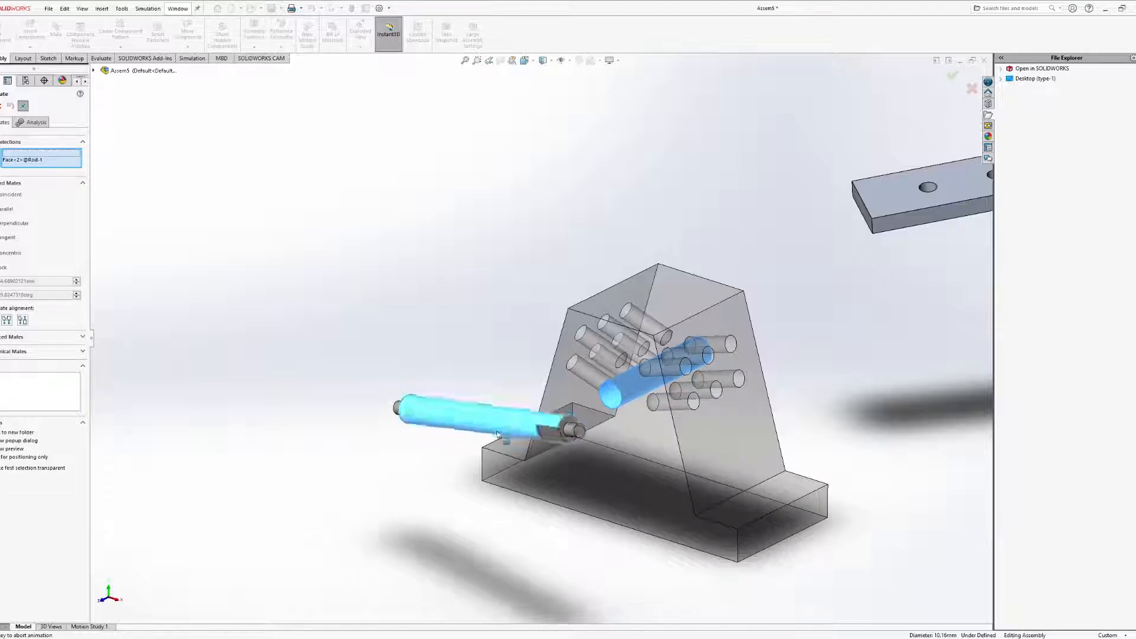
{"action": "mouse_move", "coordinate": [780, 450]}
{"action": "middle_mouse_down"}
{"action": "mouse_move", "coordinate": [774, 395]}
{"action": "mouse_move", "coordinate": [770, 429]}
{"action": "mouse_move", "coordinate": [781, 433]}
{"action": "mouse_move", "coordinate": [772, 406]}
{"action": "mouse_move", "coordinate": [791, 432]}
{"action": "mouse_move", "coordinate": [762, 427]}
{"action": "mouse_move", "coordinate": [771, 445]}
{"action": "middle_mouse_up"}
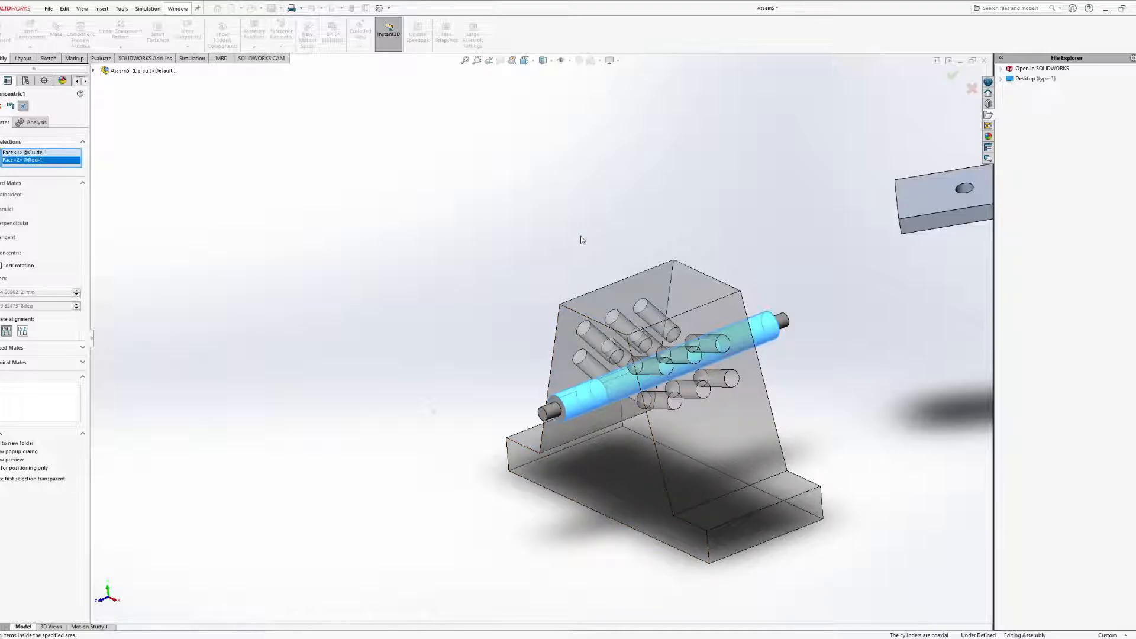
{"action": "middle_click_drag", "start_coordinate": [675, 361], "coordinate": [648, 230]}
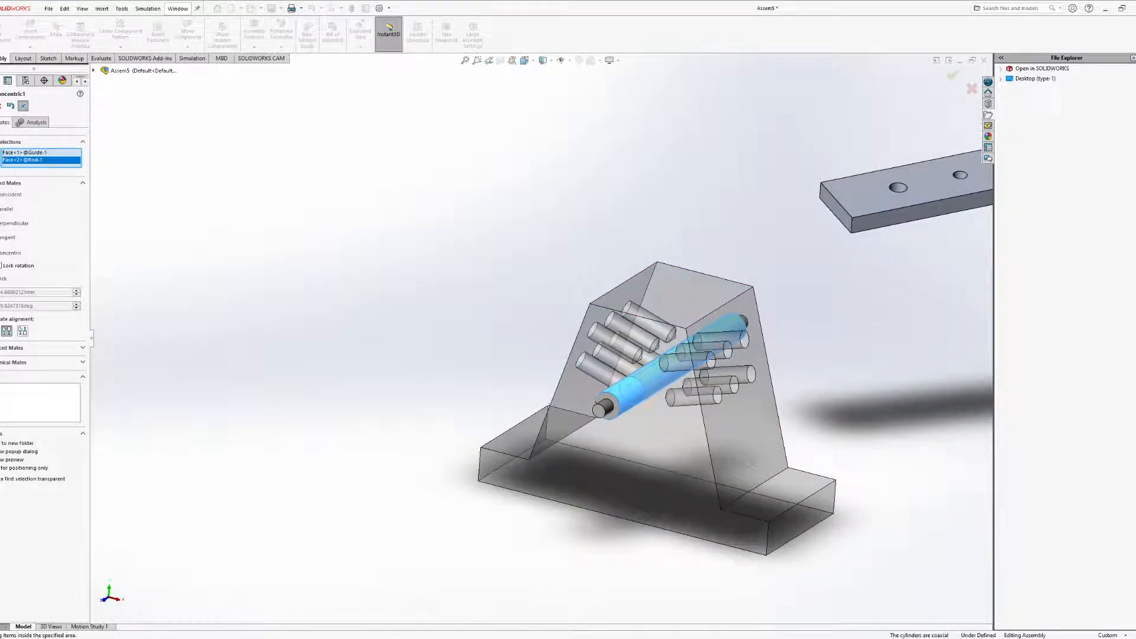
{"action": "left_click", "coordinate": [1, 106]}
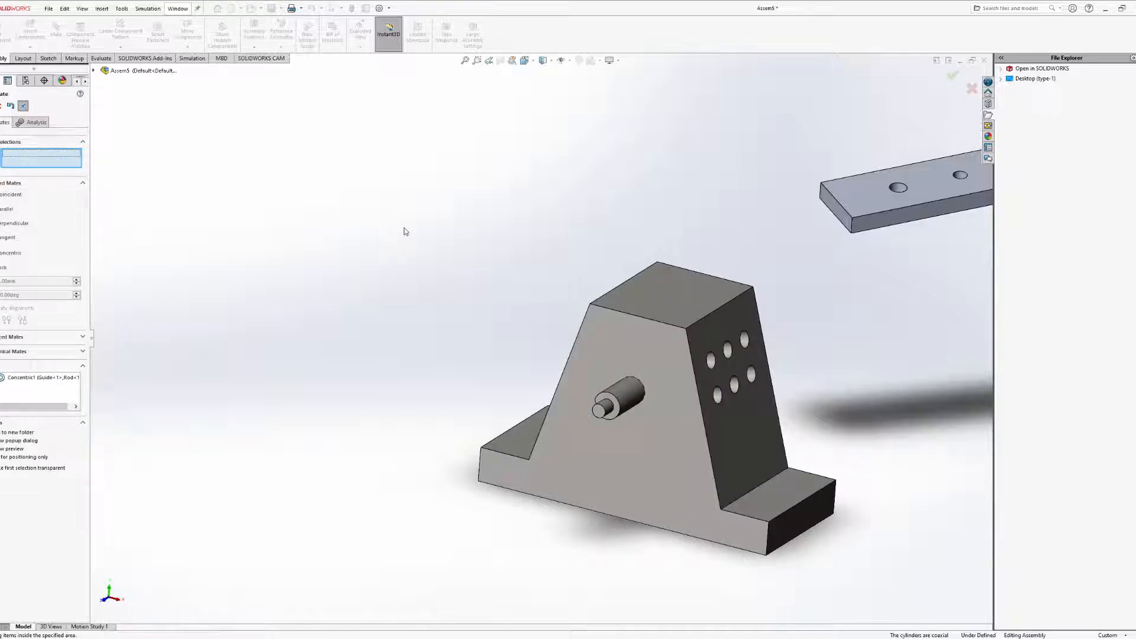
{"action": "middle_click_drag", "start_coordinate": [306, 282], "coordinate": [286, 260]}
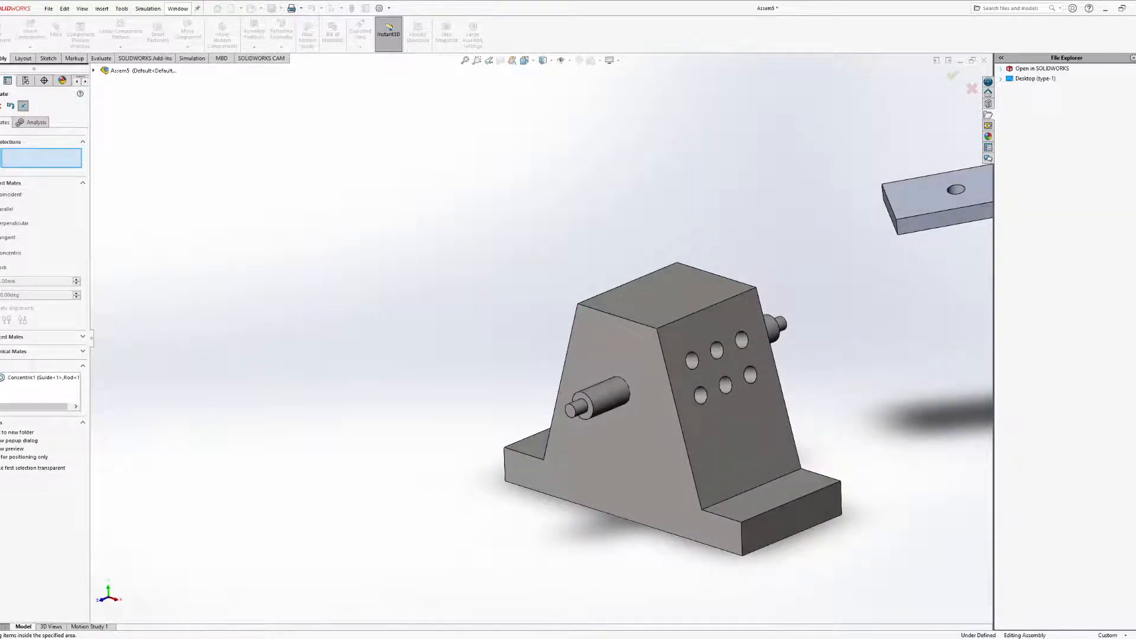
{"action": "middle_click_drag", "start_coordinate": [501, 348], "coordinate": [438, 255]}
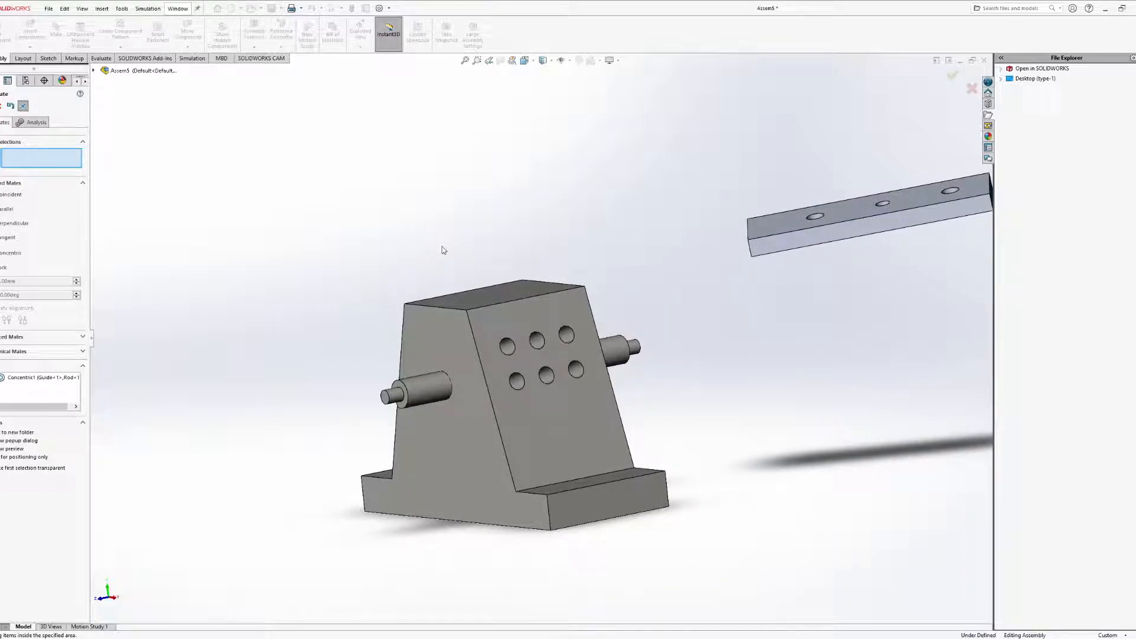
{"action": "middle_click_drag", "start_coordinate": [507, 220], "coordinate": [411, 236]}
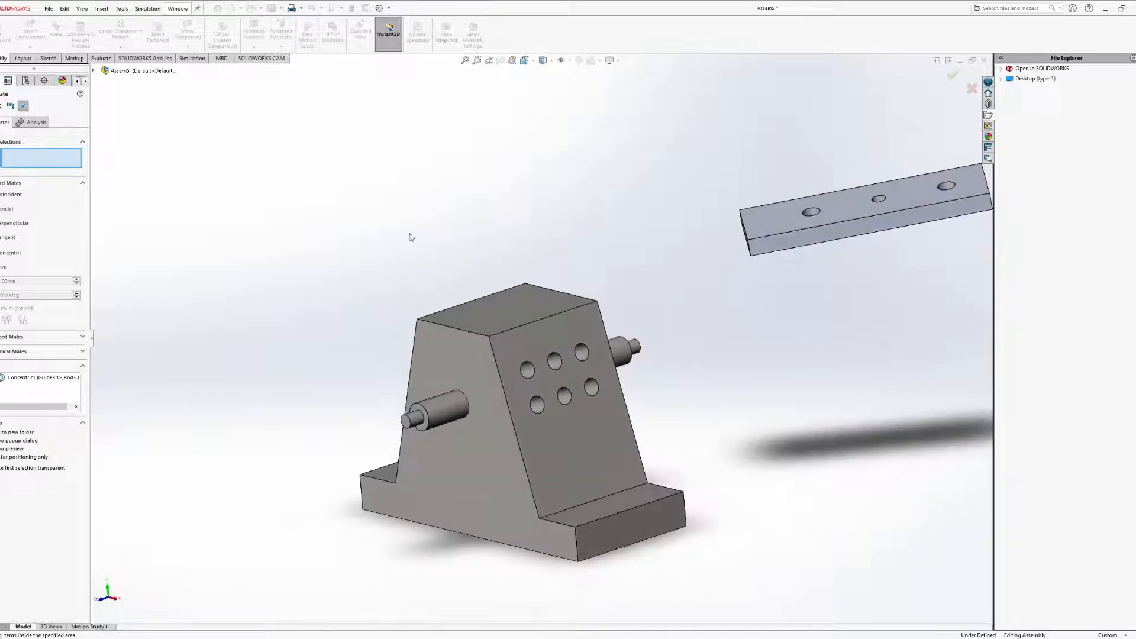
{"action": "left_click", "coordinate": [2, 106]}
Slide and spin the Rod within the Guide's hole to test its remaining motion, and clear the selection
{"action": "middle_click_drag", "start_coordinate": [355, 284], "coordinate": [424, 388]}
{"action": "left_click_drag", "start_coordinate": [408, 433], "coordinate": [431, 490]}
{"action": "middle_click_drag", "start_coordinate": [431, 490], "coordinate": [460, 448]}
{"action": "middle_click_drag", "start_coordinate": [486, 325], "coordinate": [548, 342]}
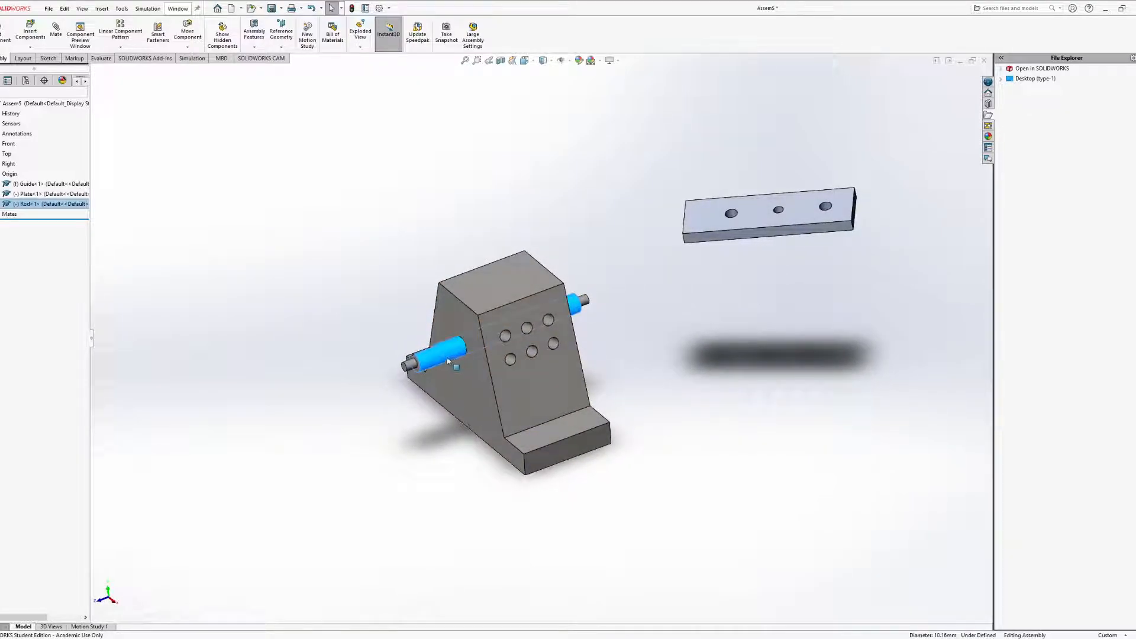
{"action": "left_click_drag", "start_coordinate": [422, 362], "coordinate": [401, 420]}
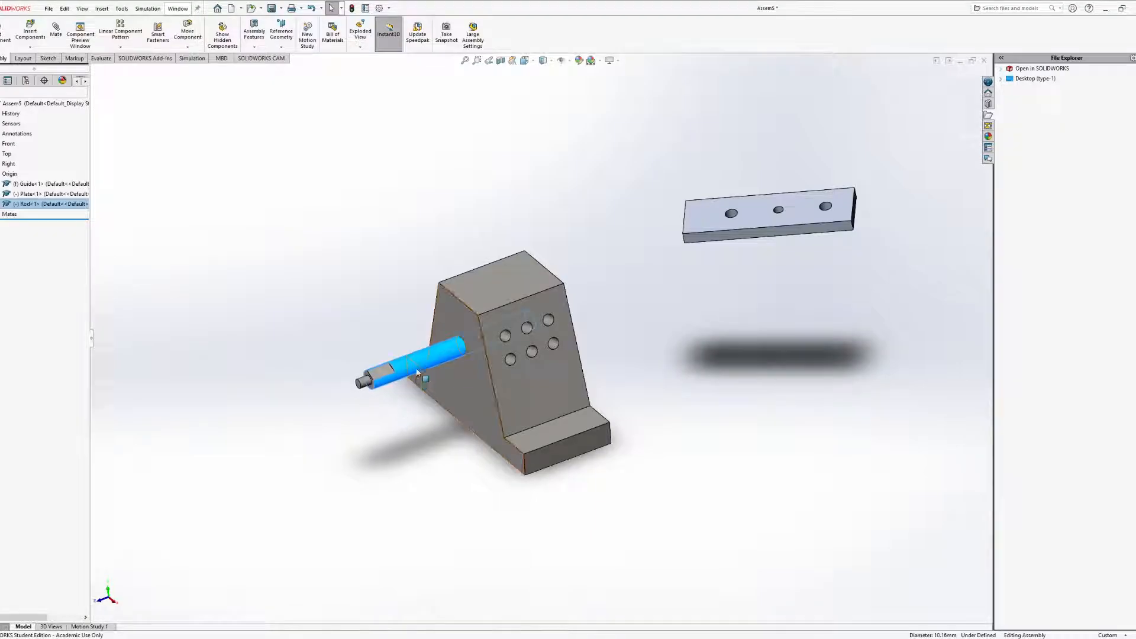
{"action": "left_click_drag", "start_coordinate": [418, 372], "coordinate": [444, 367]}
{"action": "middle_click_drag", "start_coordinate": [444, 367], "coordinate": [567, 301]}
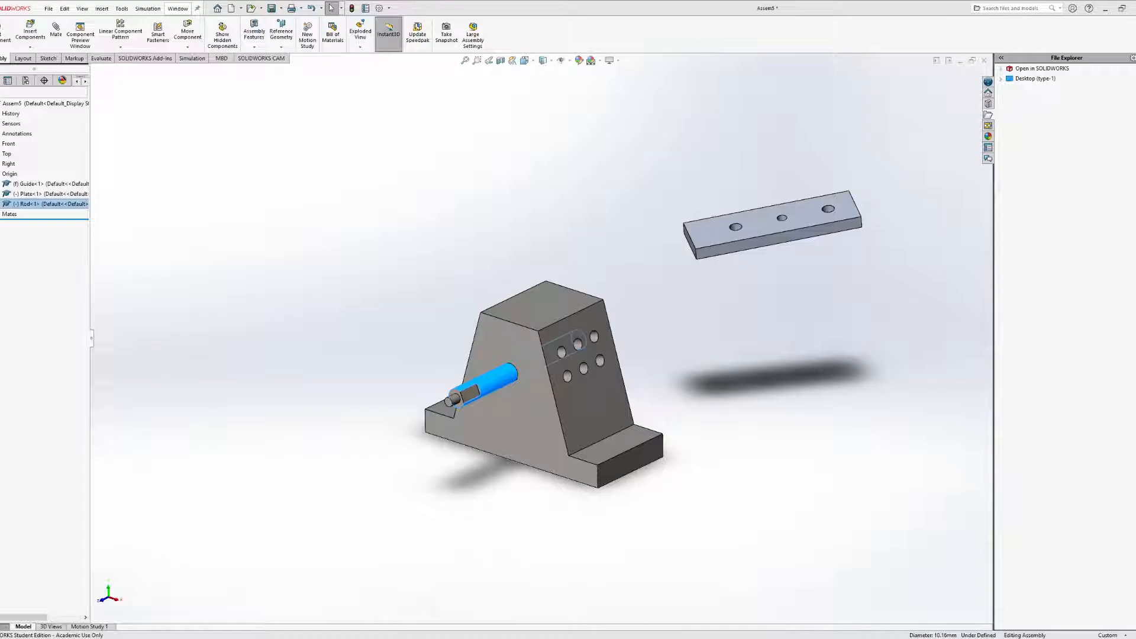
{"action": "middle_click_drag", "start_coordinate": [496, 449], "coordinate": [355, 306]}
{"action": "left_click", "coordinate": [240, 247]}
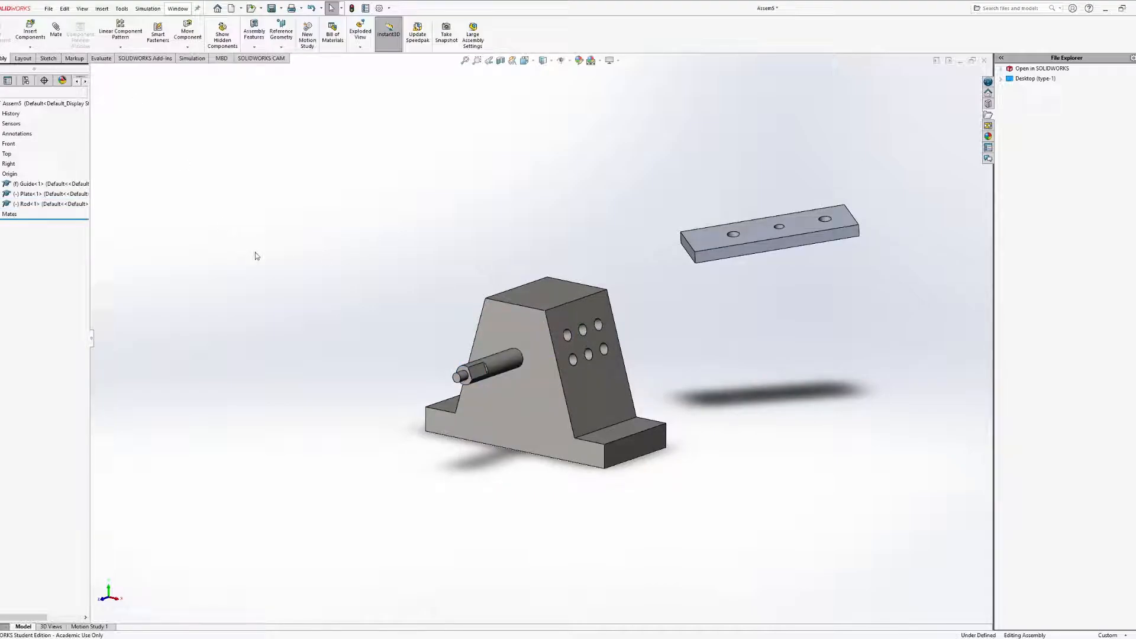
Turn the Rod's flat downward and add a parallel mate between that flat and the Guide's sloped face with six holes
{"action": "middle_click_drag", "start_coordinate": [443, 308], "coordinate": [422, 340]}
{"action": "left_click", "coordinate": [55, 28]}
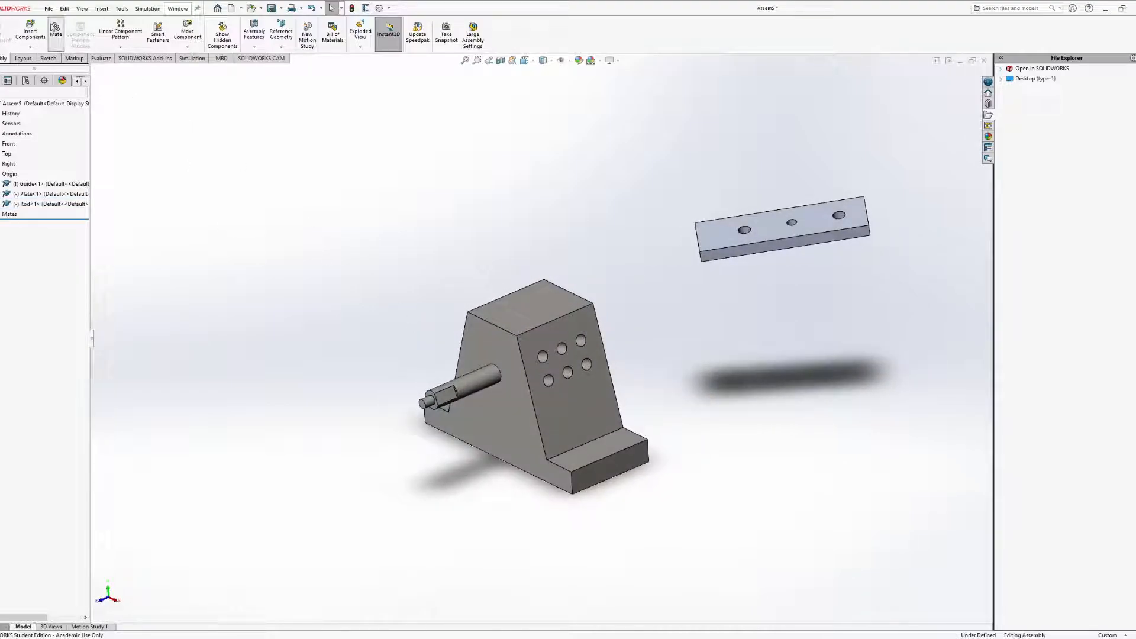
{"action": "scroll", "coordinate": [450, 403], "scroll_direction": "down", "scroll_amount": 2}
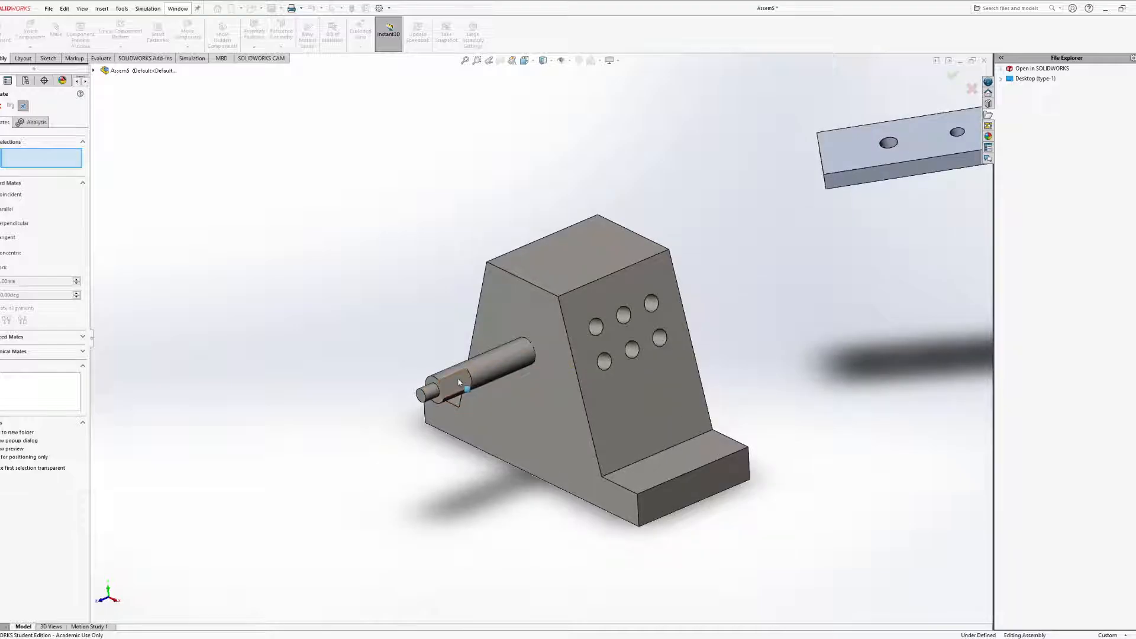
{"action": "mouse_move", "coordinate": [636, 438]}
{"action": "middle_mouse_down"}
{"action": "mouse_move", "coordinate": [705, 393]}
{"action": "mouse_move", "coordinate": [621, 421]}
{"action": "middle_mouse_up"}
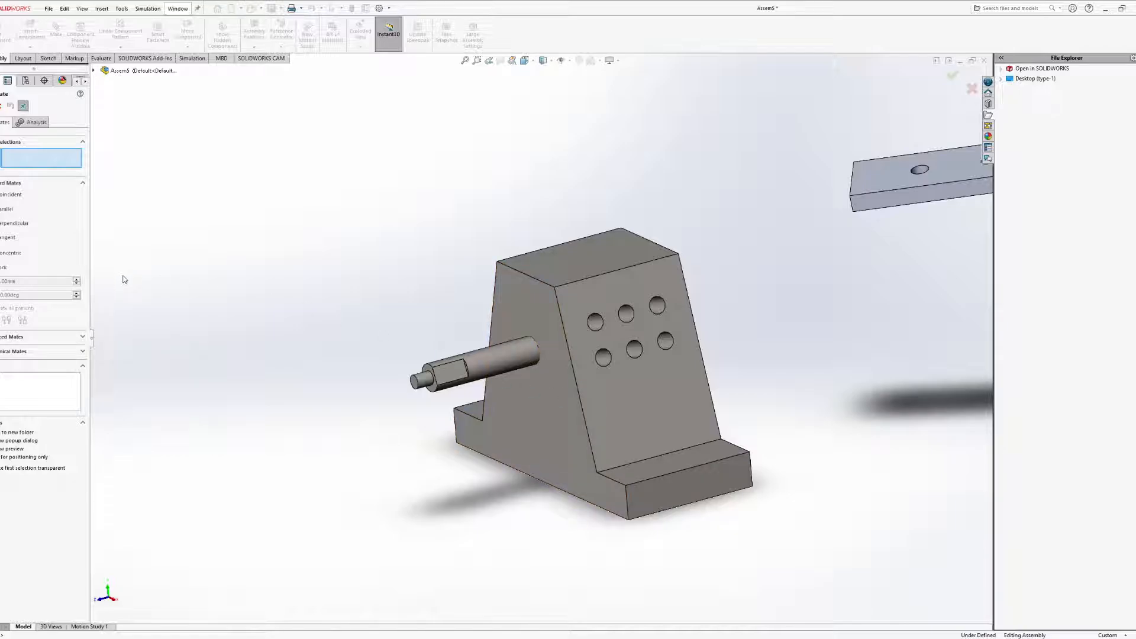
{"action": "left_click_drag", "start_coordinate": [498, 366], "coordinate": [406, 382]}
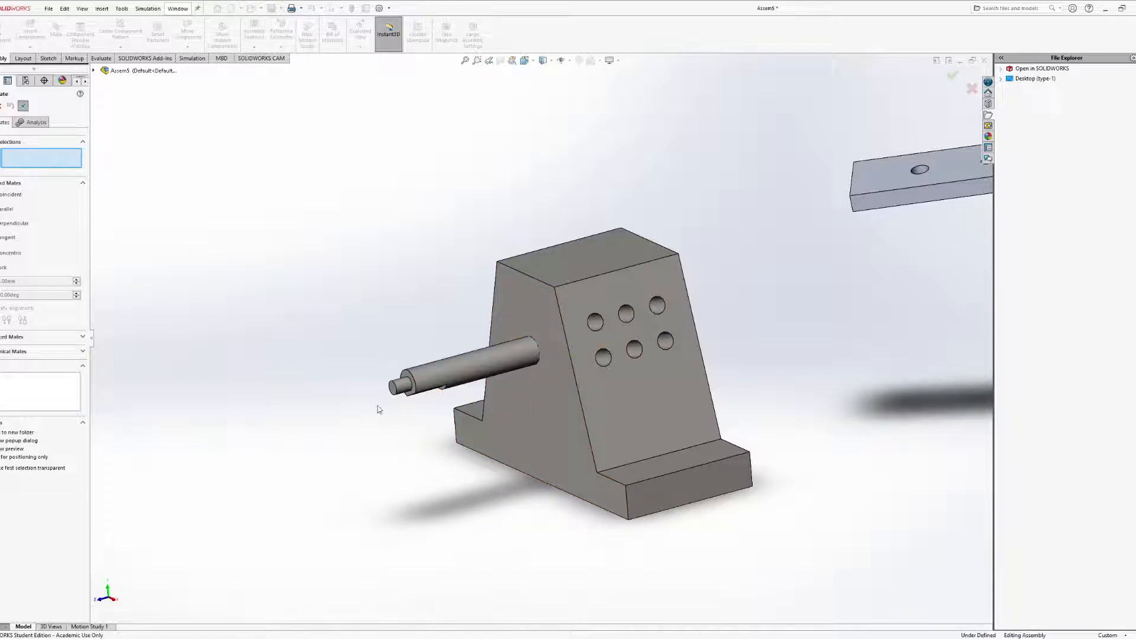
{"action": "middle_click_drag", "start_coordinate": [292, 311], "coordinate": [368, 338]}
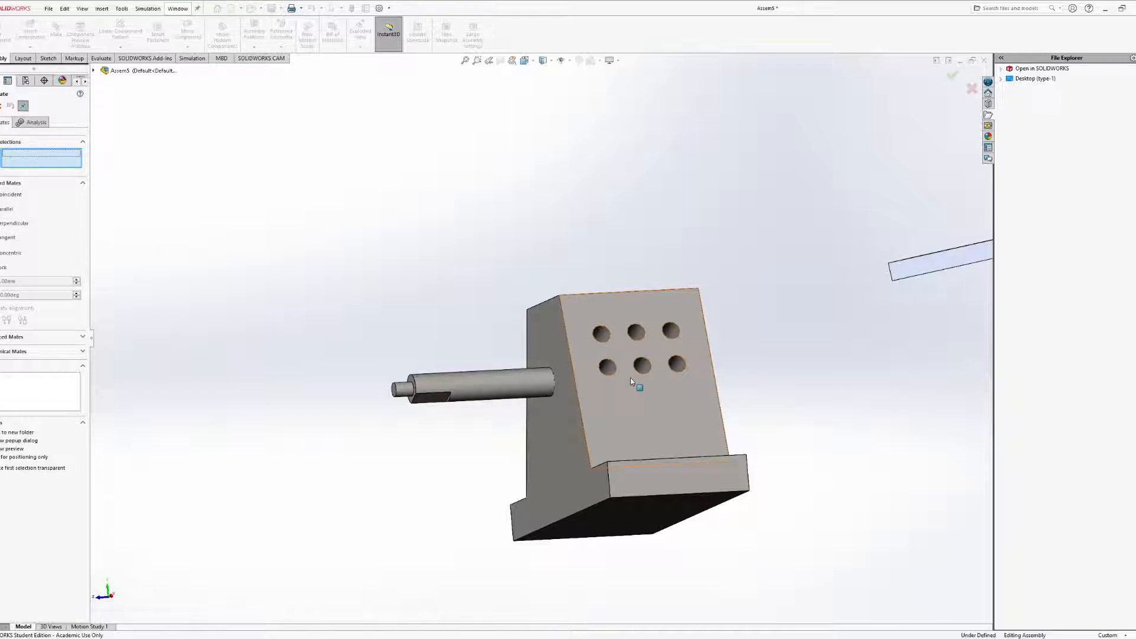
{"action": "middle_click_drag", "start_coordinate": [637, 385], "coordinate": [637, 283]}
{"action": "left_click", "coordinate": [435, 393]}
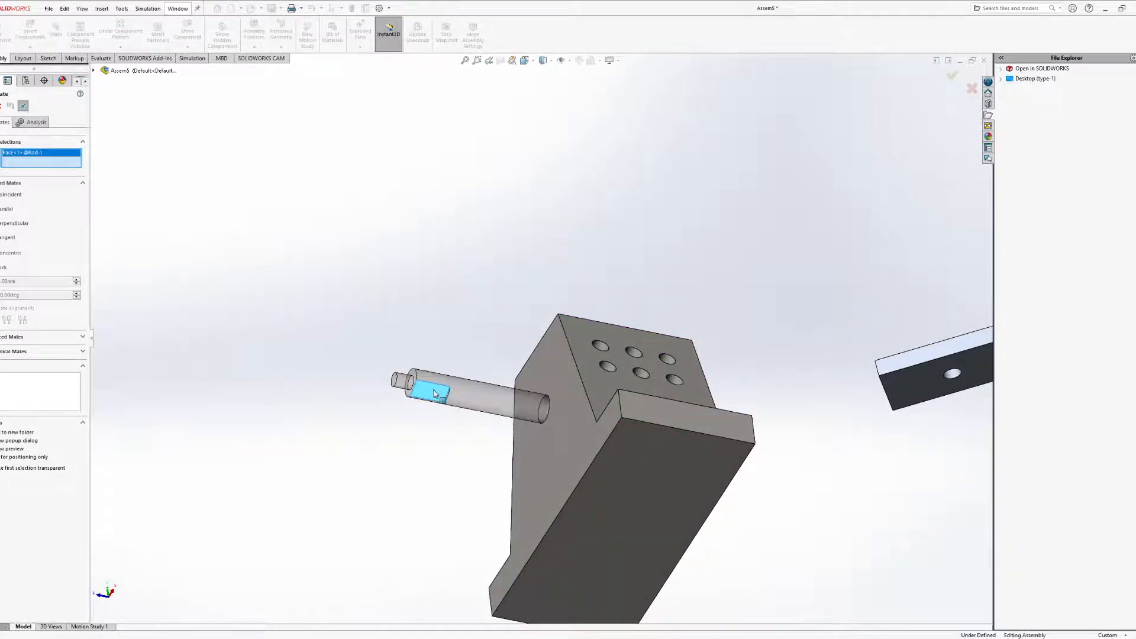
{"action": "middle_click_drag", "start_coordinate": [478, 243], "coordinate": [603, 416]}
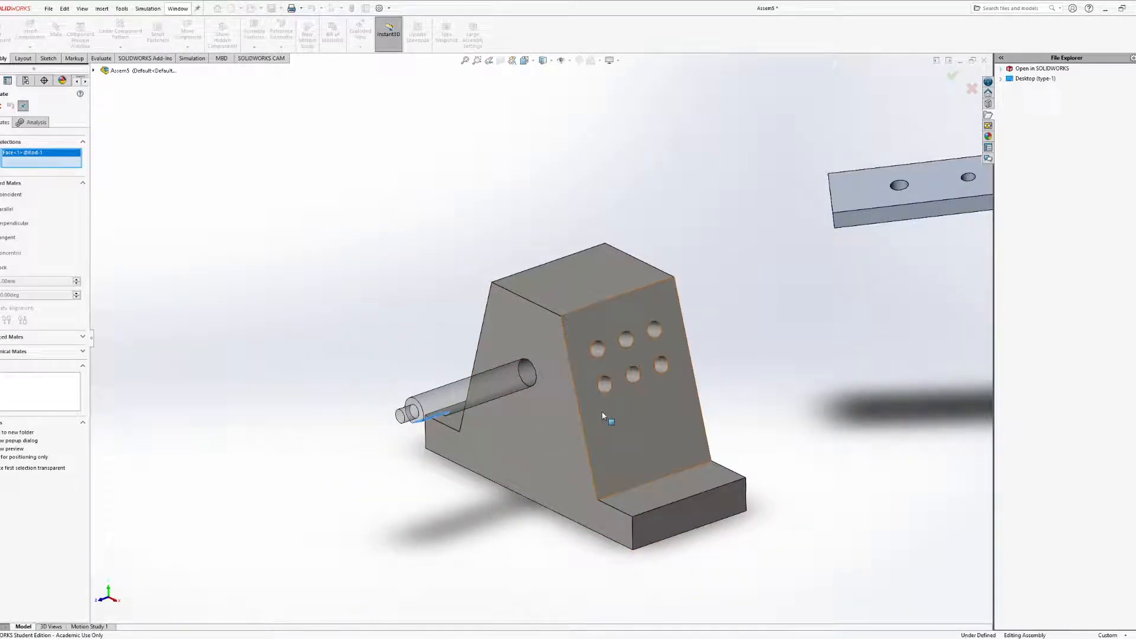
{"action": "left_click", "coordinate": [602, 414]}
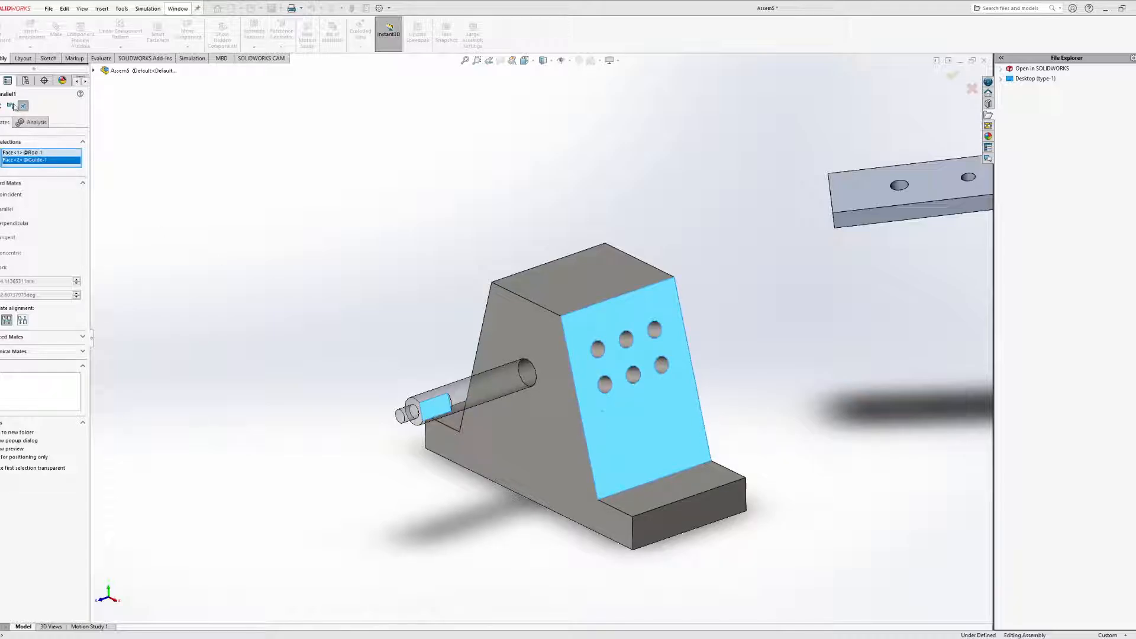
{"action": "key", "text": "Return"}
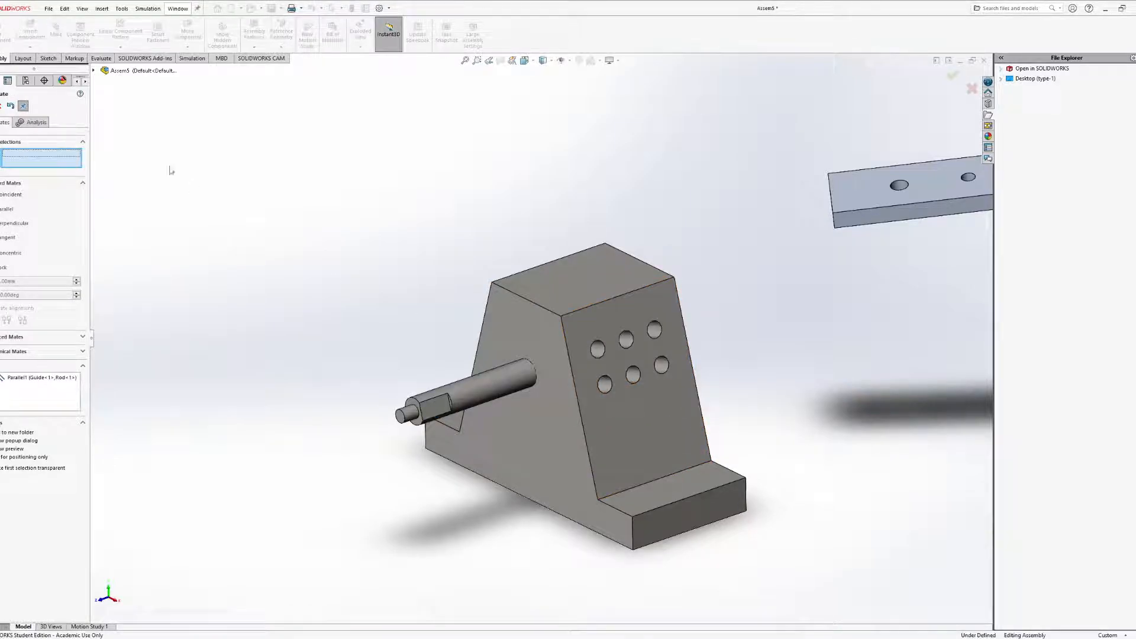
{"action": "left_click", "coordinate": [4, 102]}
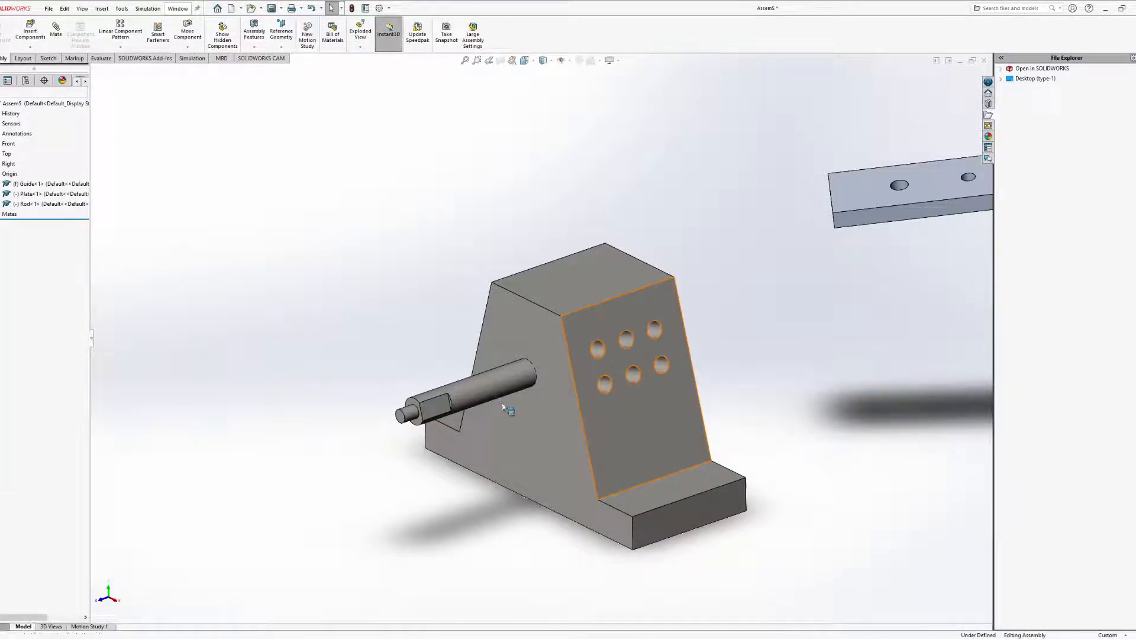
Slide the Rod along the Guide's hole to test the parallel mate, leaving it protruding from both sides
{"action": "left_click", "coordinate": [498, 401]}
{"action": "mouse_move", "coordinate": [498, 402]}
{"action": "left_mouse_down"}
{"action": "mouse_move", "coordinate": [485, 419]}
{"action": "mouse_move", "coordinate": [621, 364]}
{"action": "mouse_move", "coordinate": [491, 408]}
{"action": "left_mouse_up"}
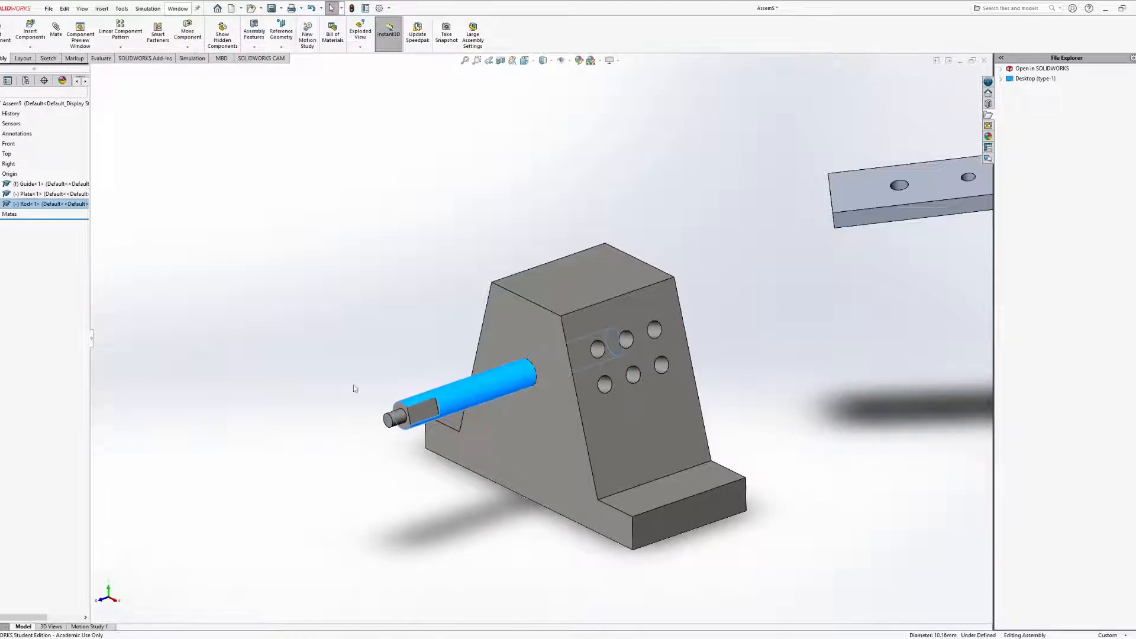
{"action": "middle_click_drag", "start_coordinate": [439, 265], "coordinate": [388, 329]}
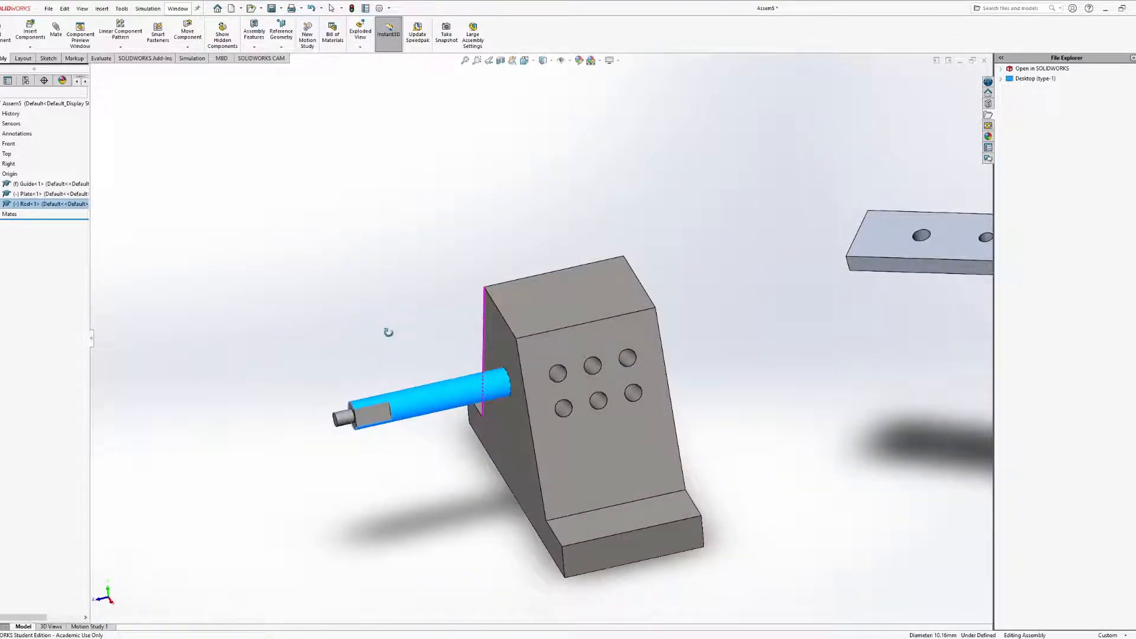
{"action": "left_click_drag", "start_coordinate": [433, 407], "coordinate": [492, 409]}
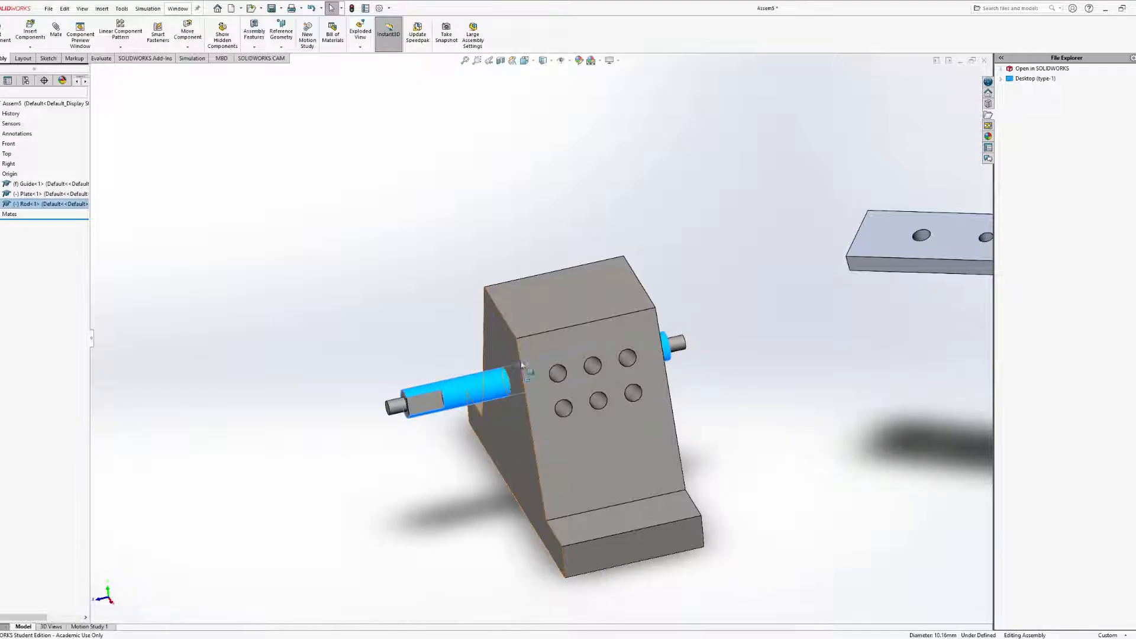
{"action": "middle_click_drag", "start_coordinate": [518, 367], "coordinate": [651, 352]}
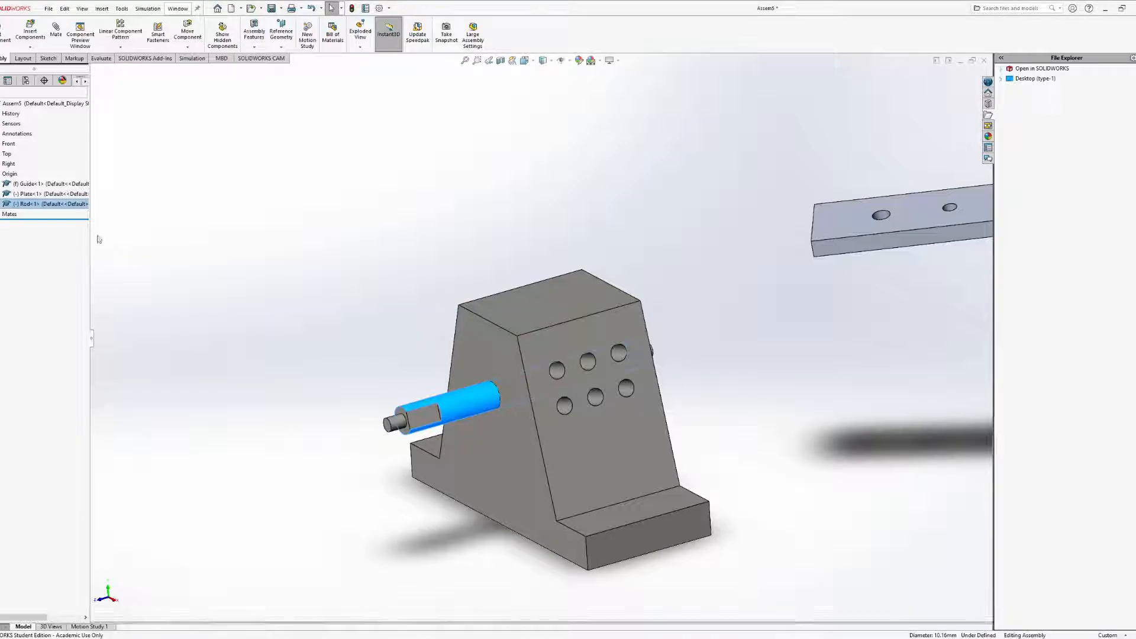
{"action": "left_click", "coordinate": [55, 28]}
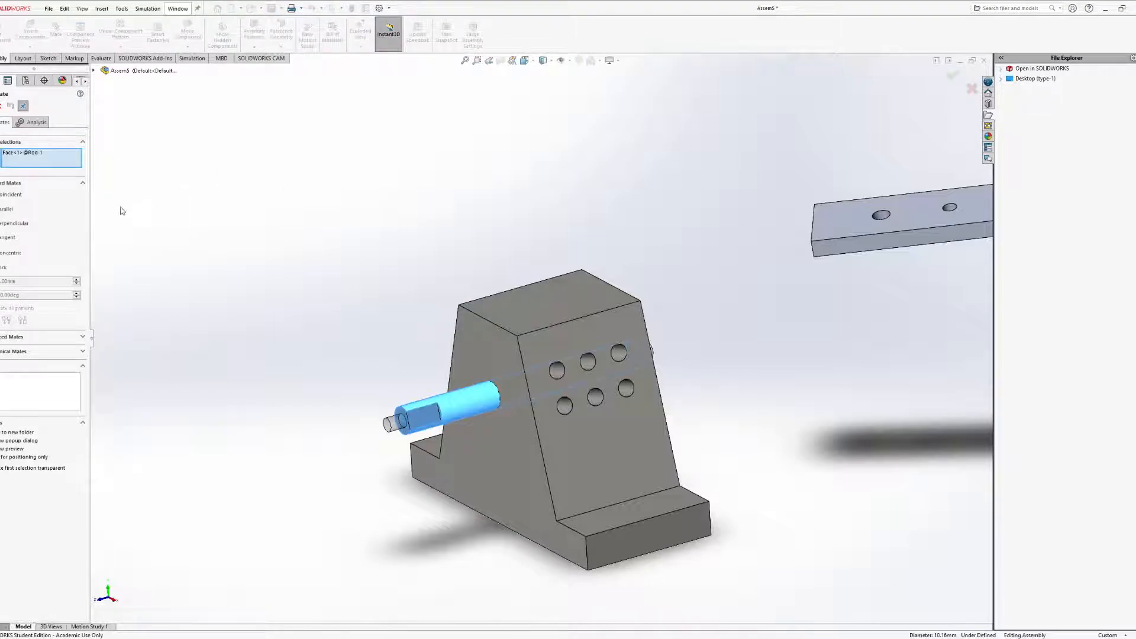
{"action": "key", "text": "Escape"}
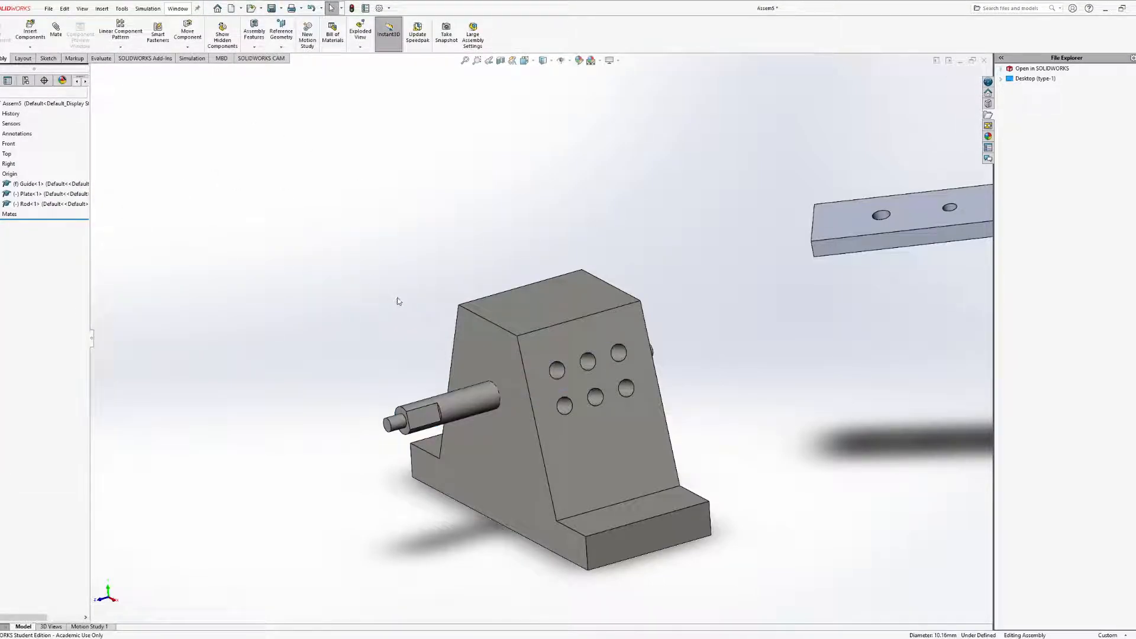
{"action": "left_click", "coordinate": [62, 28]}
{"action": "left_click", "coordinate": [560, 304]}
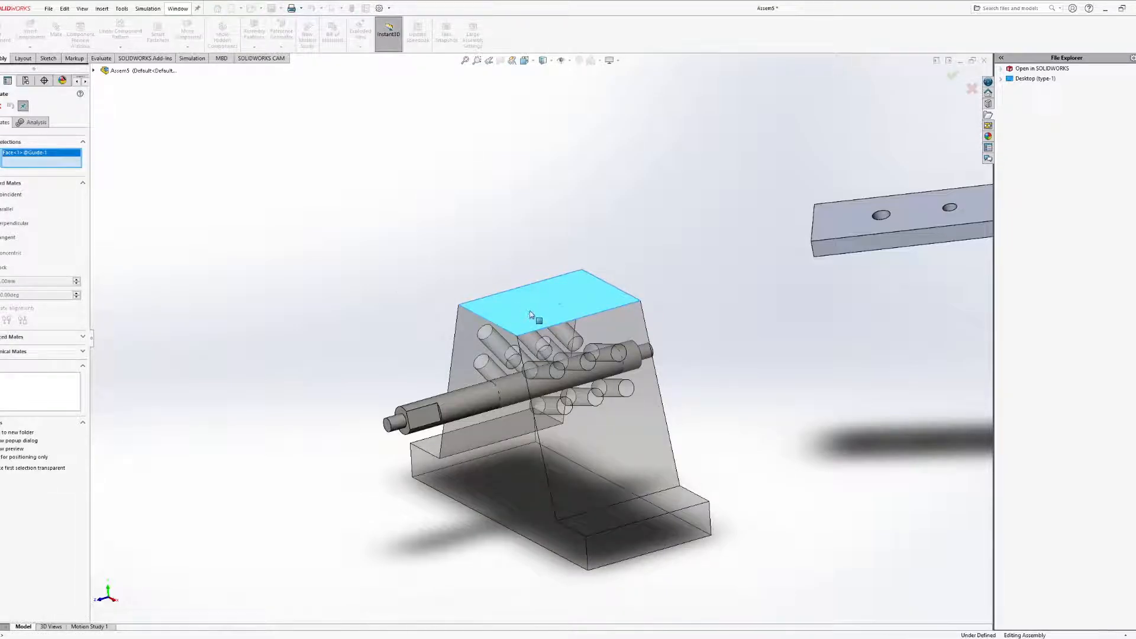
{"action": "middle_click_drag", "start_coordinate": [522, 314], "coordinate": [414, 258]}
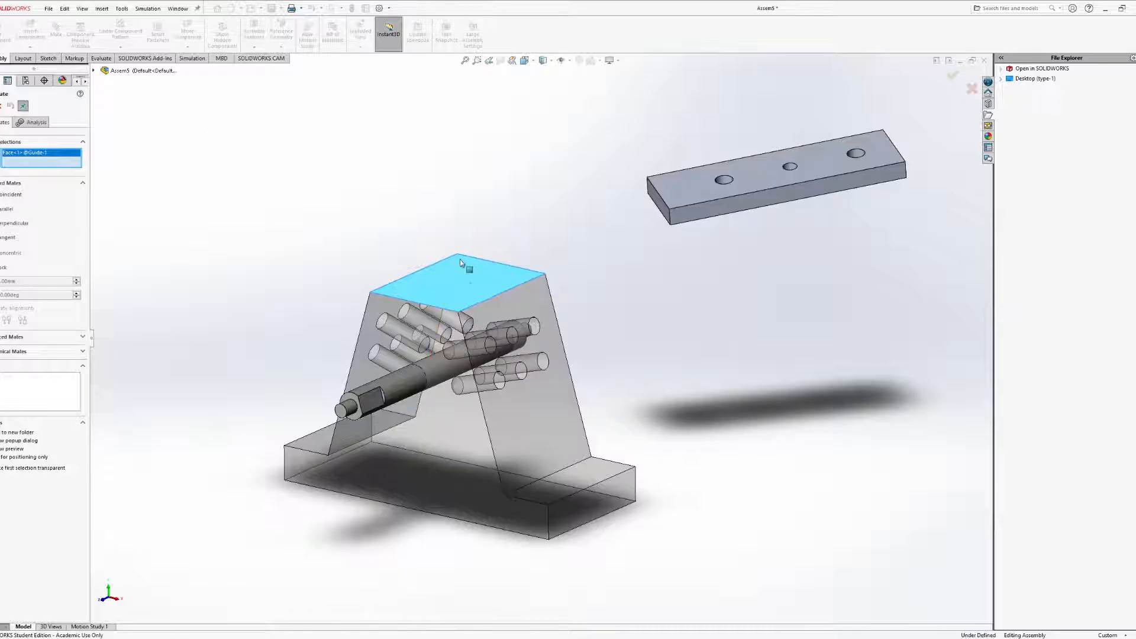
{"action": "middle_click_drag", "start_coordinate": [467, 267], "coordinate": [395, 298]}
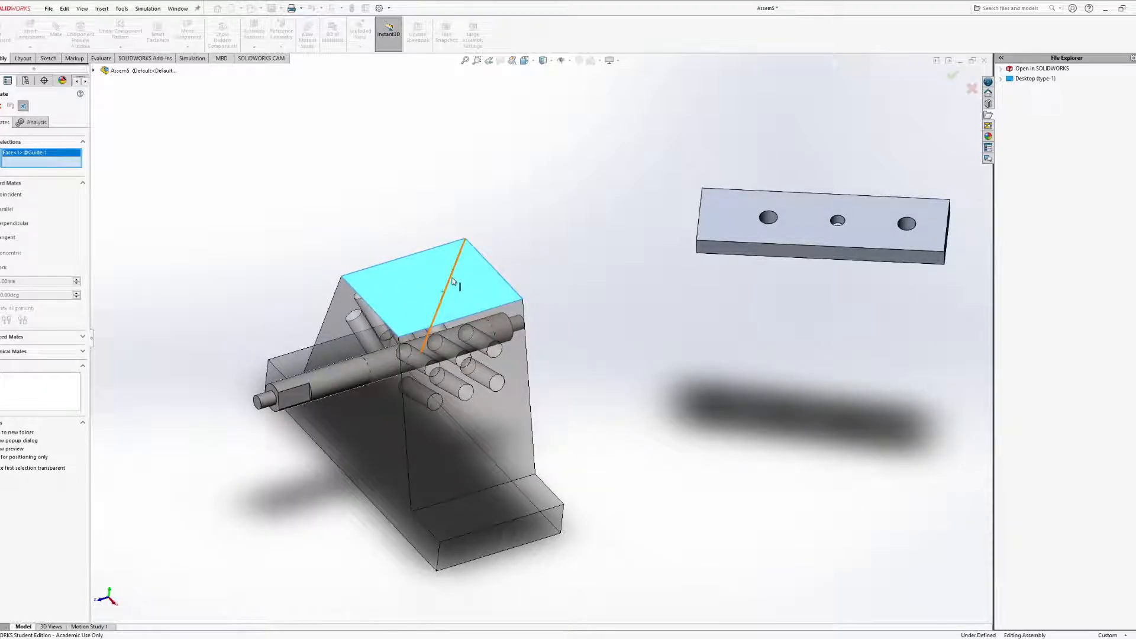
{"action": "middle_click_drag", "start_coordinate": [447, 252], "coordinate": [487, 236]}
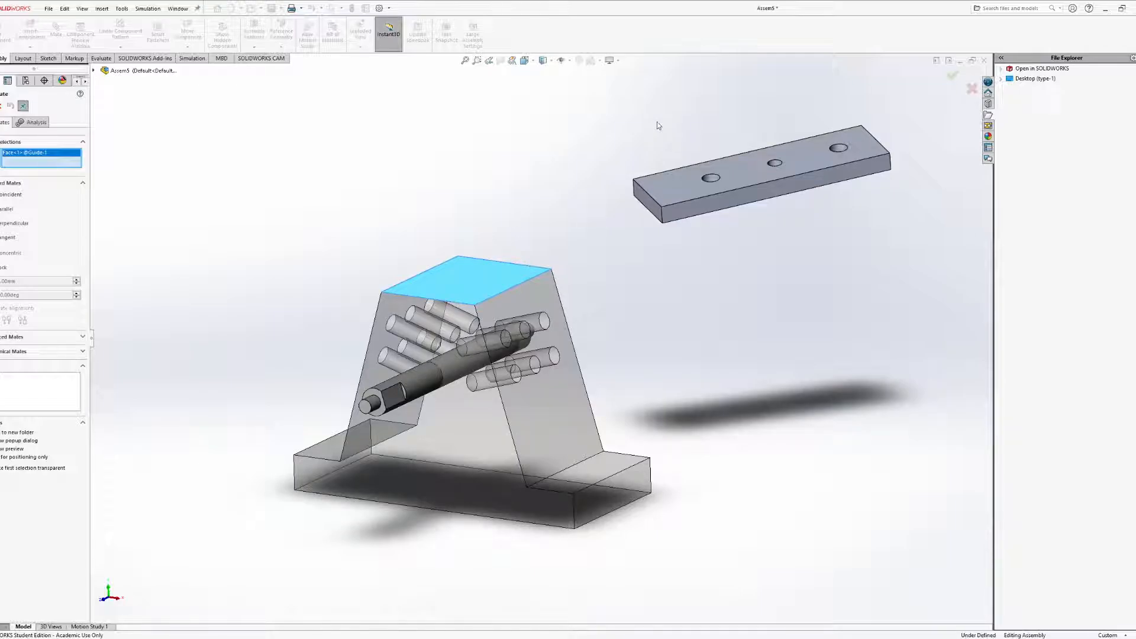
{"action": "left_click", "coordinate": [23, 106]}
{"action": "middle_click_drag", "start_coordinate": [497, 270], "coordinate": [479, 285]}
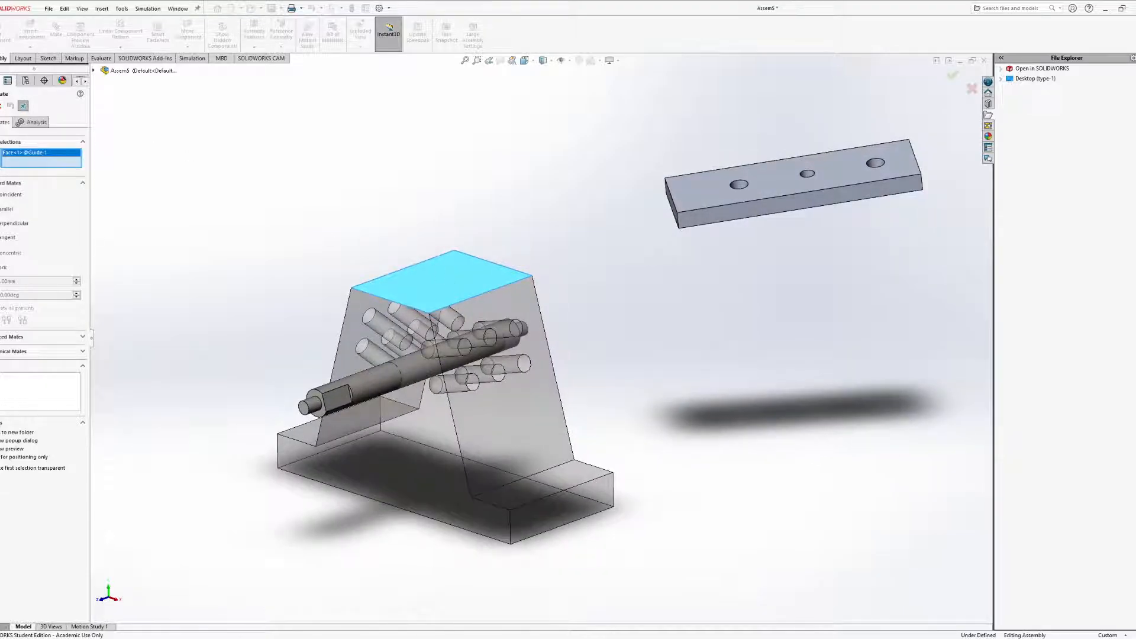
{"action": "left_click", "coordinate": [1, 108]}
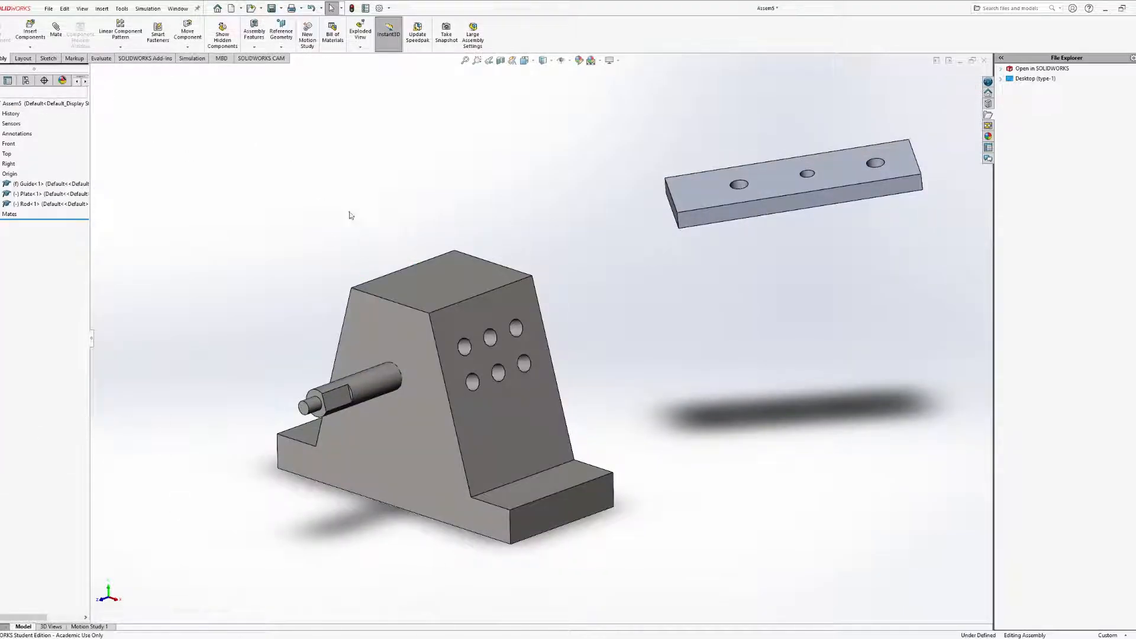
Slide the Rod along the Guide's hole so it protrudes further on the side opposite its flat, and clear the selection
{"action": "middle_click_drag", "start_coordinate": [482, 353], "coordinate": [438, 376]}
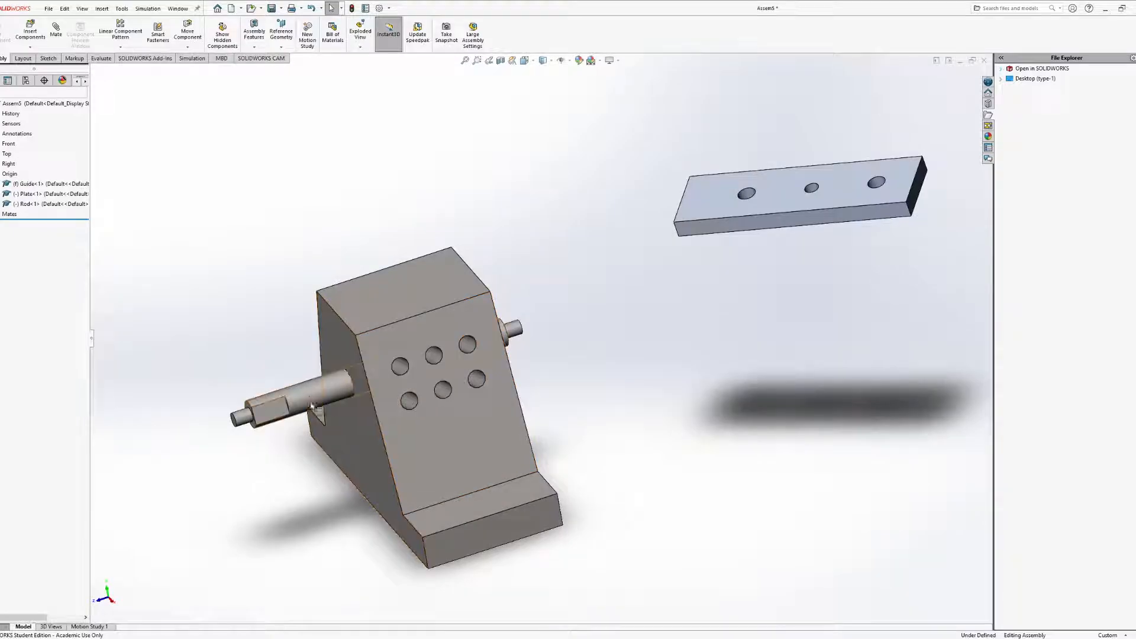
{"action": "left_click_drag", "start_coordinate": [335, 388], "coordinate": [383, 407]}
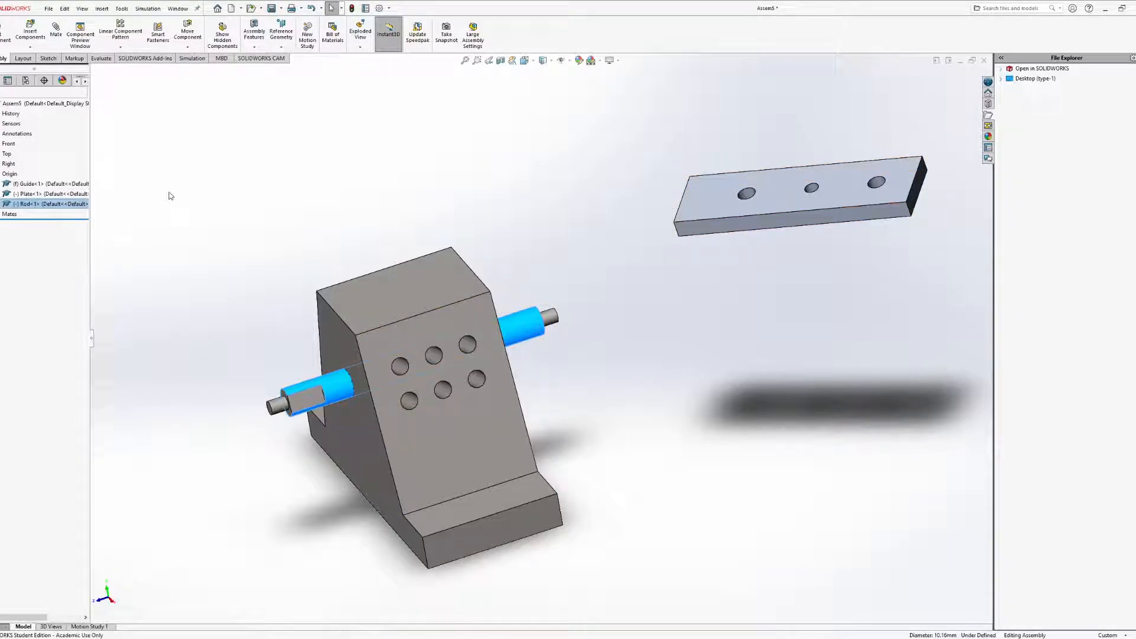
{"action": "left_click", "coordinate": [338, 194]}
{"action": "middle_click_drag", "start_coordinate": [338, 194], "coordinate": [354, 166]}
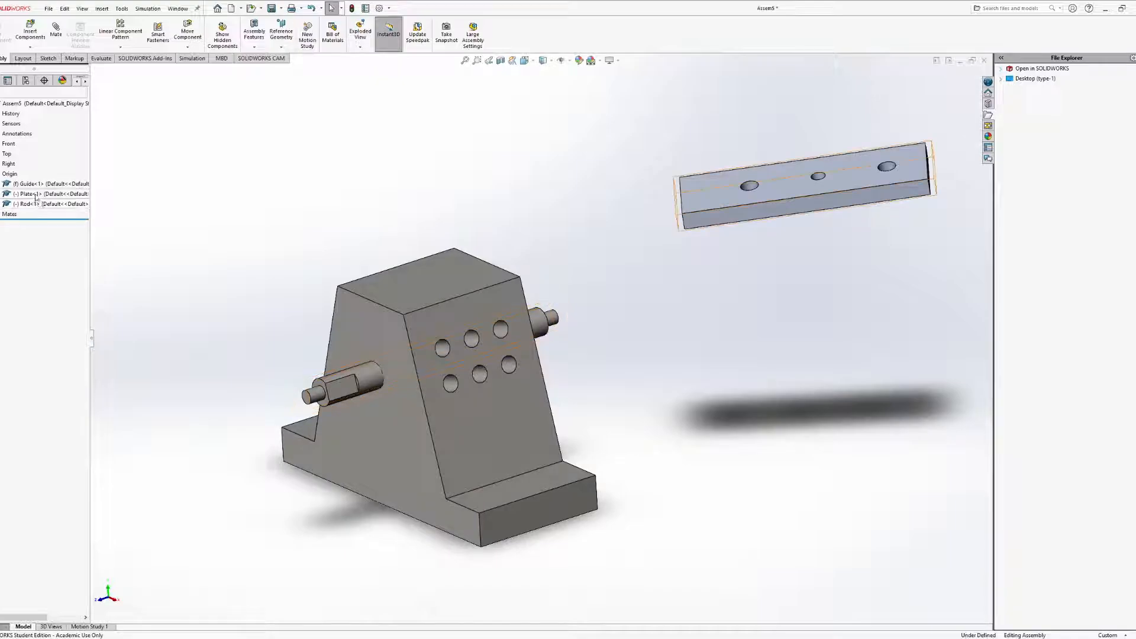
Move the Plate closer to the protruding end of the Rod, with its counterbored face in view
{"action": "middle_click_drag", "start_coordinate": [316, 251], "coordinate": [432, 278]}
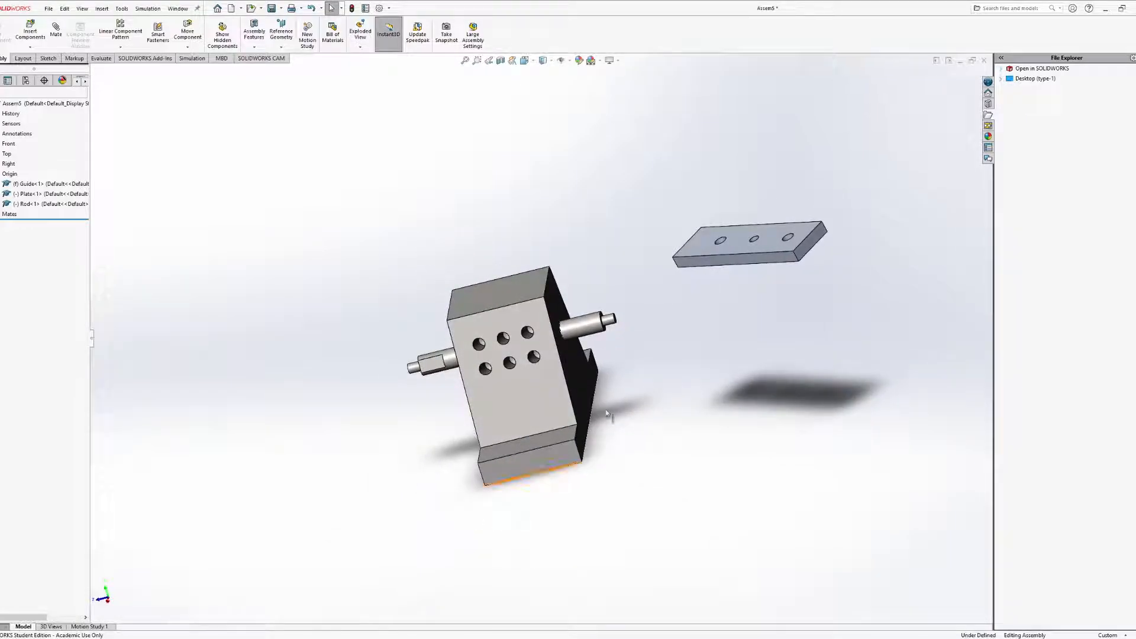
{"action": "middle_click_drag", "start_coordinate": [745, 281], "coordinate": [786, 304]}
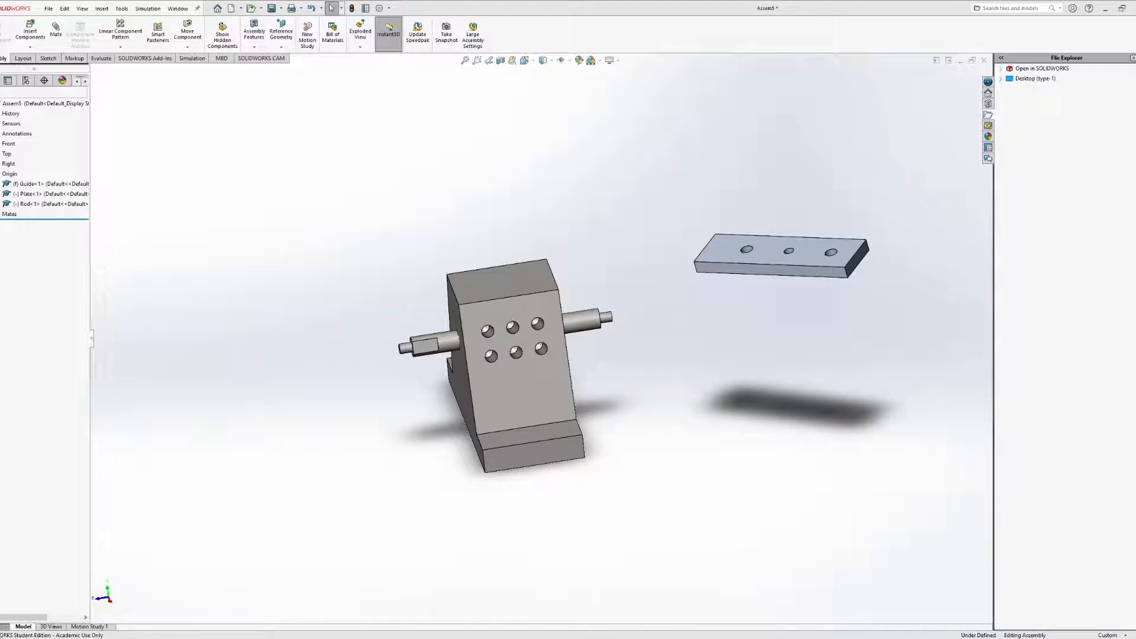
{"action": "middle_click_drag", "start_coordinate": [685, 304], "coordinate": [708, 312]}
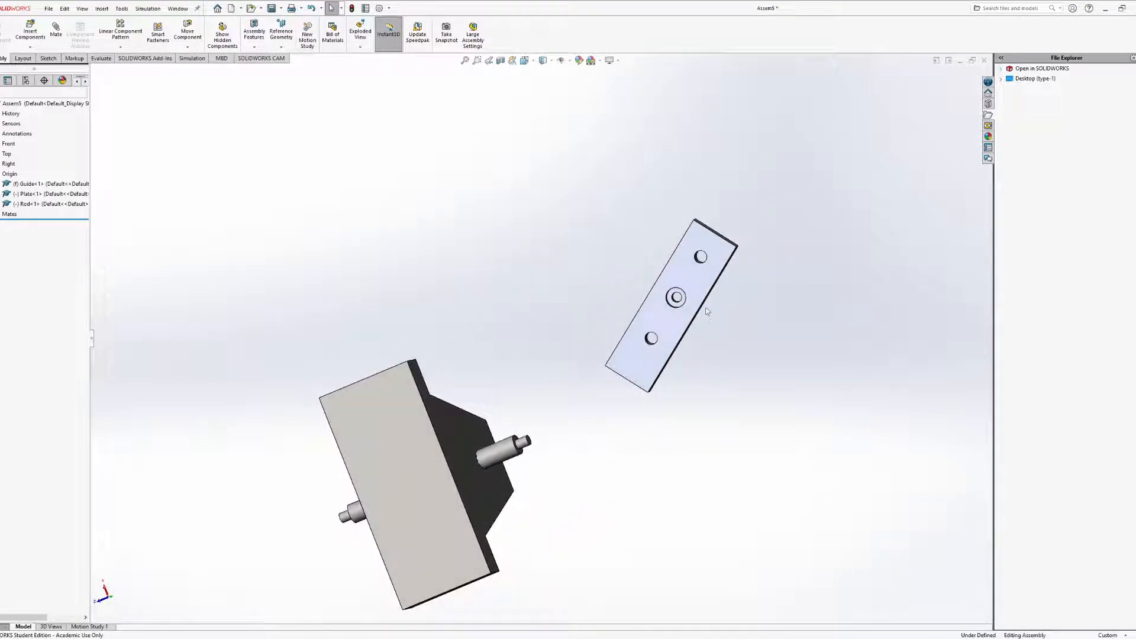
{"action": "left_click", "coordinate": [694, 294]}
{"action": "left_click_drag", "start_coordinate": [693, 292], "coordinate": [660, 396]}
{"action": "mouse_move", "coordinate": [507, 338]}
{"action": "middle_mouse_down"}
{"action": "mouse_move", "coordinate": [543, 357]}
{"action": "mouse_move", "coordinate": [527, 346]}
{"action": "middle_mouse_up"}
{"action": "left_click", "coordinate": [56, 29]}
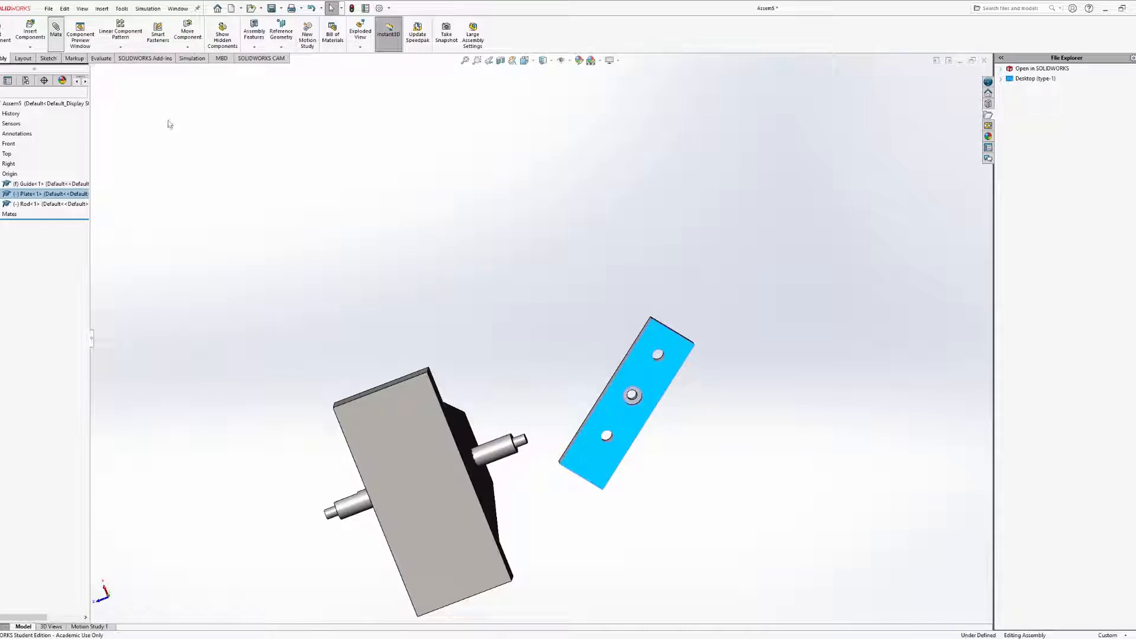
{"action": "mouse_move", "coordinate": [599, 368]}
{"action": "middle_mouse_down"}
{"action": "mouse_move", "coordinate": [585, 338]}
{"action": "mouse_move", "coordinate": [584, 452]}
{"action": "mouse_move", "coordinate": [550, 409]}
{"action": "mouse_move", "coordinate": [600, 349]}
{"action": "middle_mouse_up"}
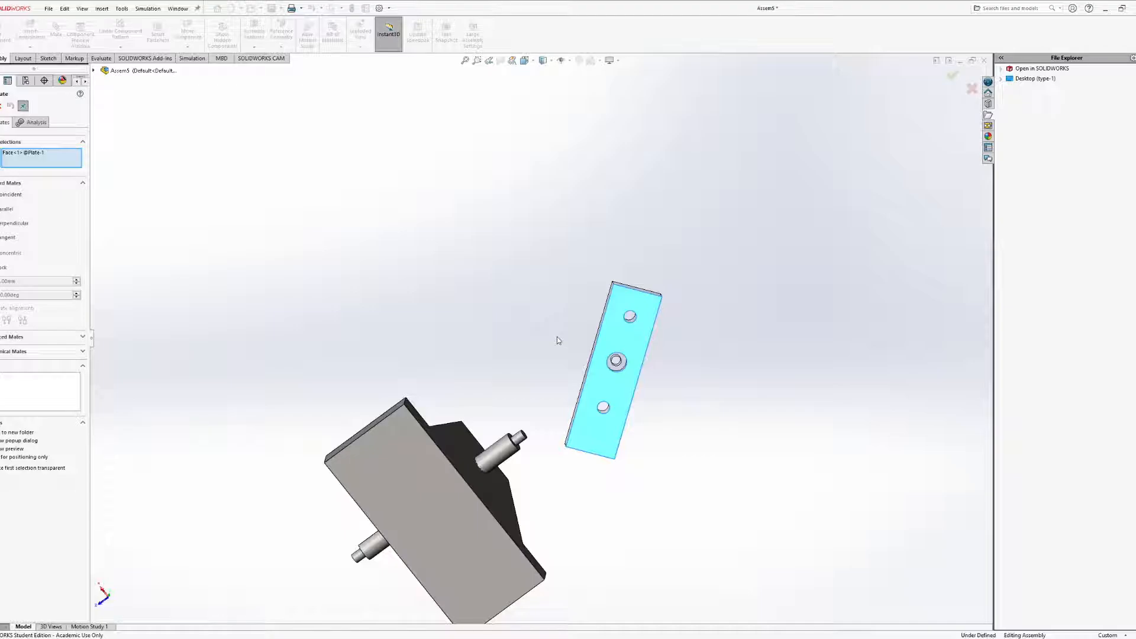
{"action": "scroll", "coordinate": [599, 350], "scroll_direction": "down", "scroll_amount": 5}
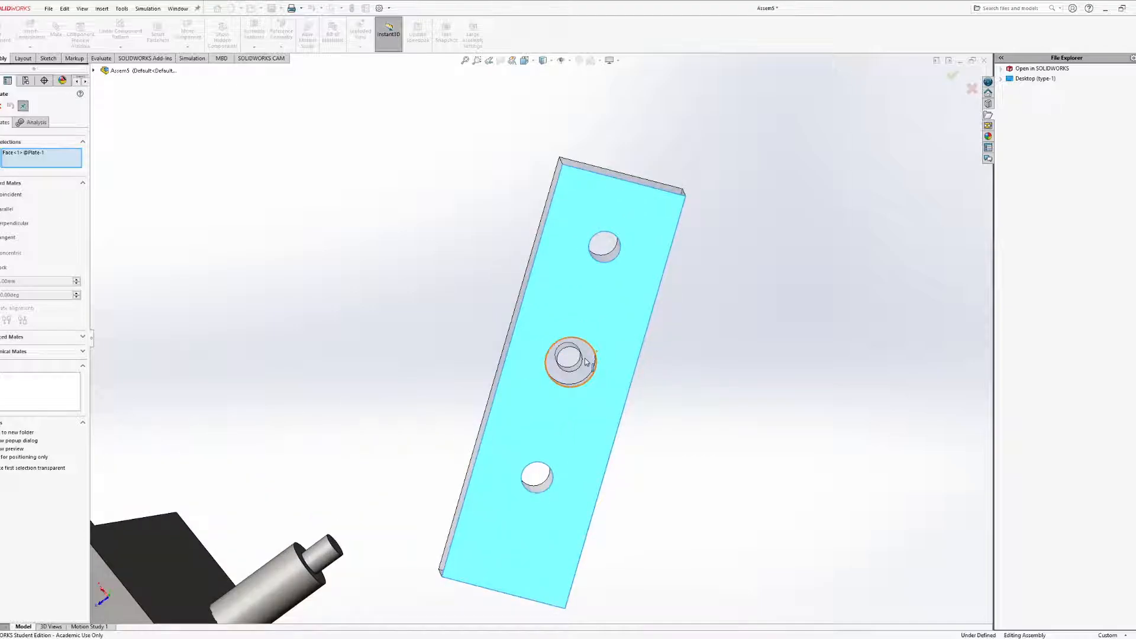
{"action": "key", "text": "Escape"}
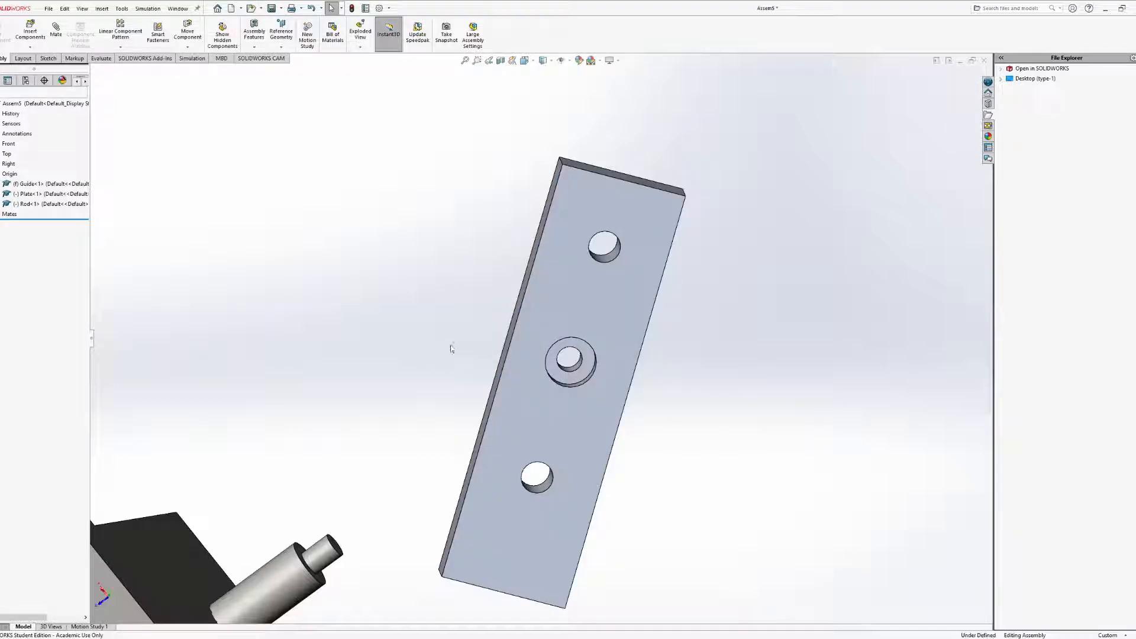
Set up a coincident mate between the floor of the Plate's central counterbore and the Rod's annular shoulder face
{"action": "left_click", "coordinate": [56, 29]}
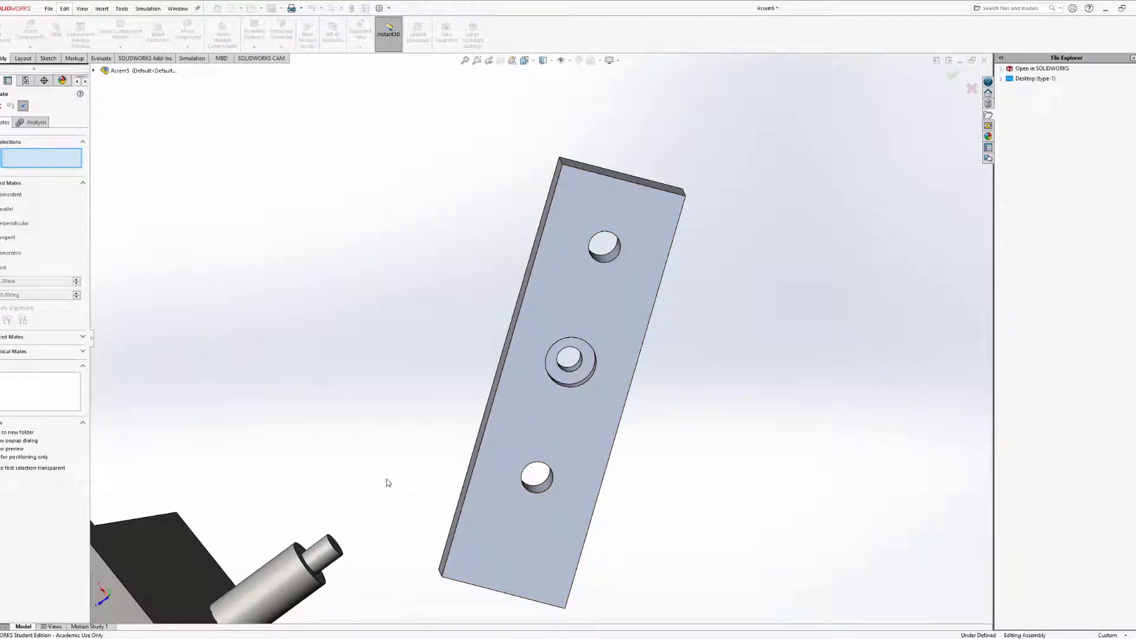
{"action": "mouse_move", "coordinate": [415, 447]}
{"action": "middle_mouse_down"}
{"action": "mouse_move", "coordinate": [400, 469]}
{"action": "mouse_move", "coordinate": [401, 431]}
{"action": "middle_mouse_up"}
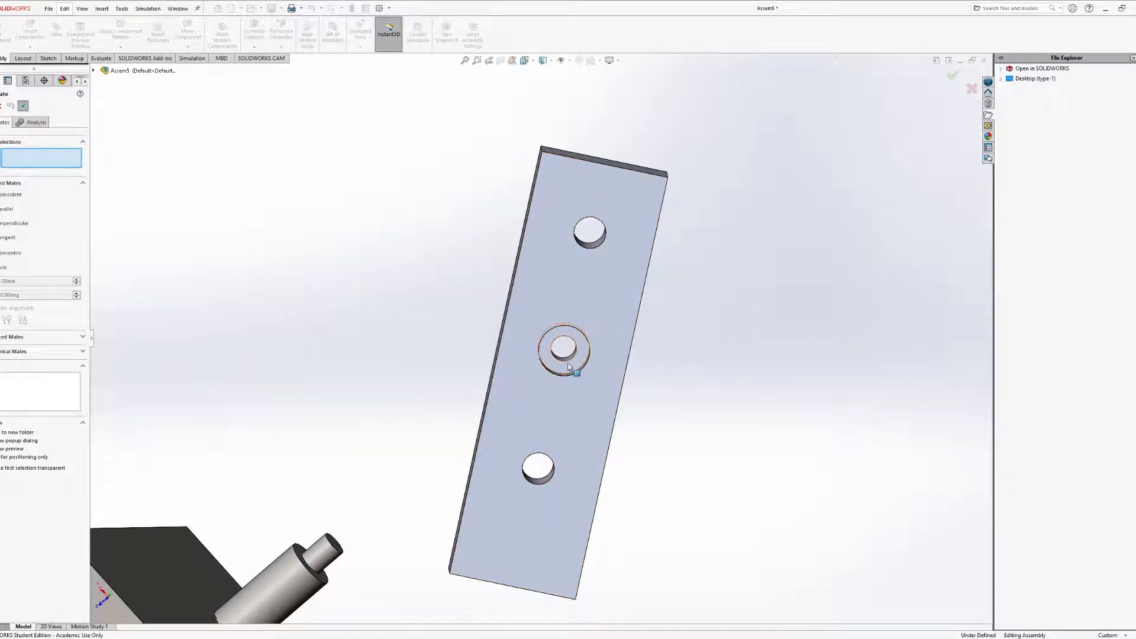
{"action": "middle_click_drag", "start_coordinate": [593, 354], "coordinate": [586, 355]}
{"action": "scroll", "coordinate": [581, 352], "scroll_direction": "up", "scroll_amount": 3}
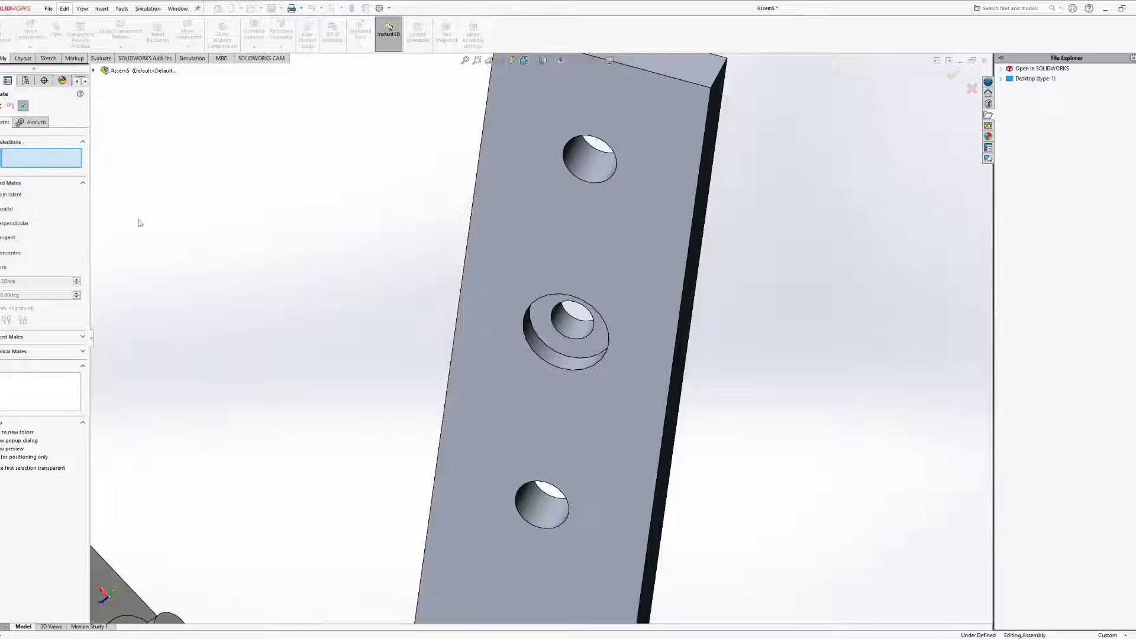
{"action": "left_click", "coordinate": [579, 353]}
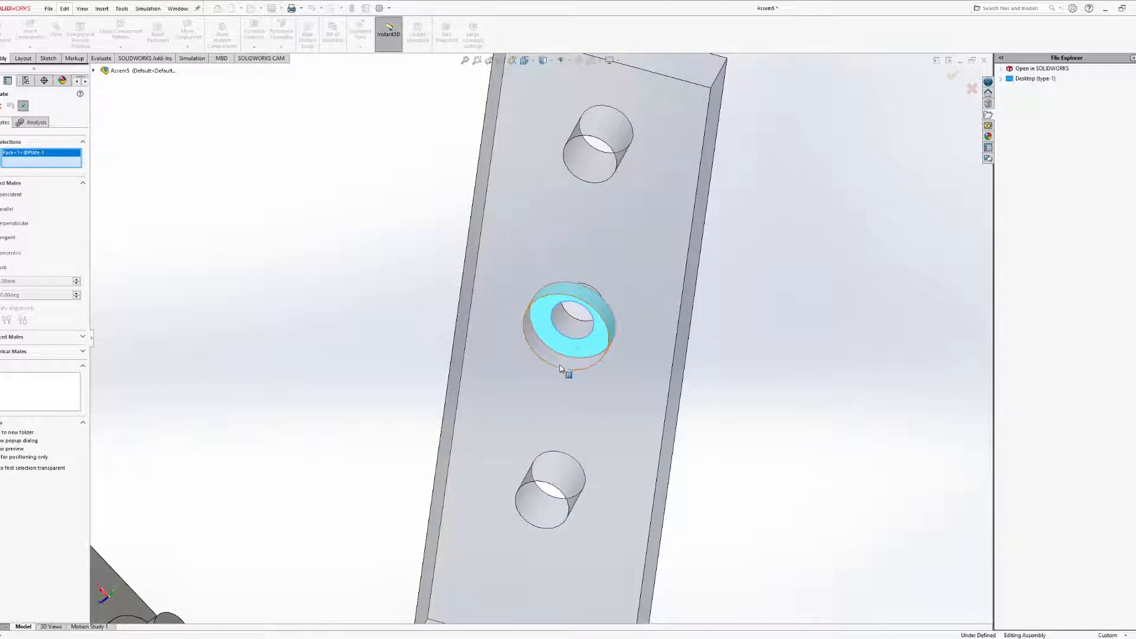
{"action": "scroll", "coordinate": [561, 368], "scroll_direction": "up", "scroll_amount": 5}
{"action": "middle_click_drag", "start_coordinate": [468, 378], "coordinate": [409, 463]}
{"action": "scroll", "coordinate": [408, 461], "scroll_direction": "down", "scroll_amount": 5}
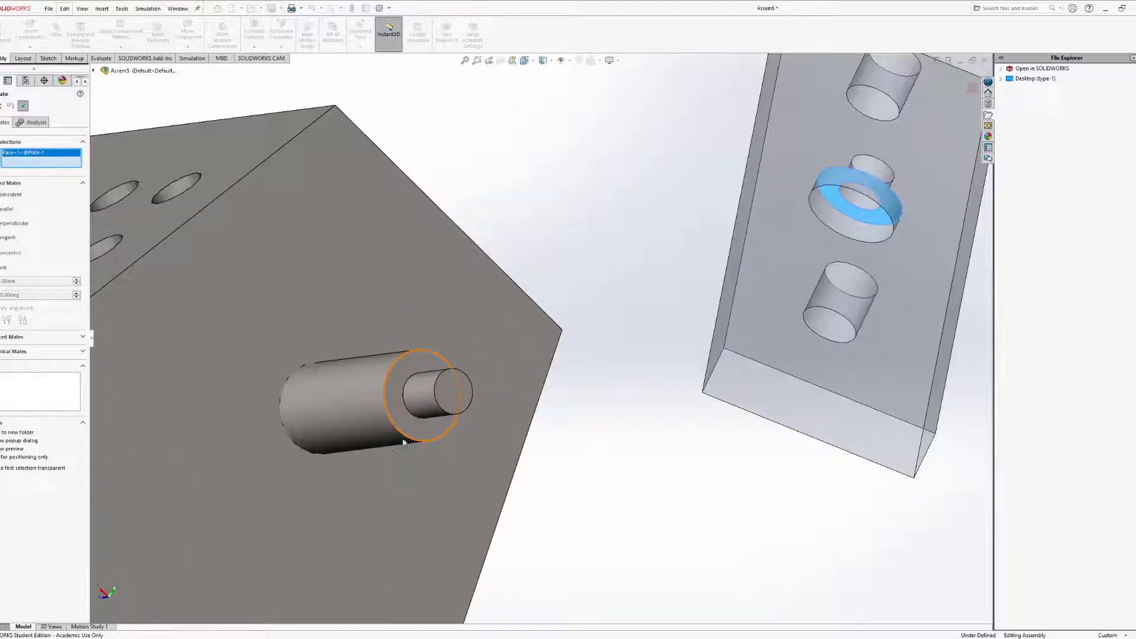
{"action": "left_click", "coordinate": [417, 428]}
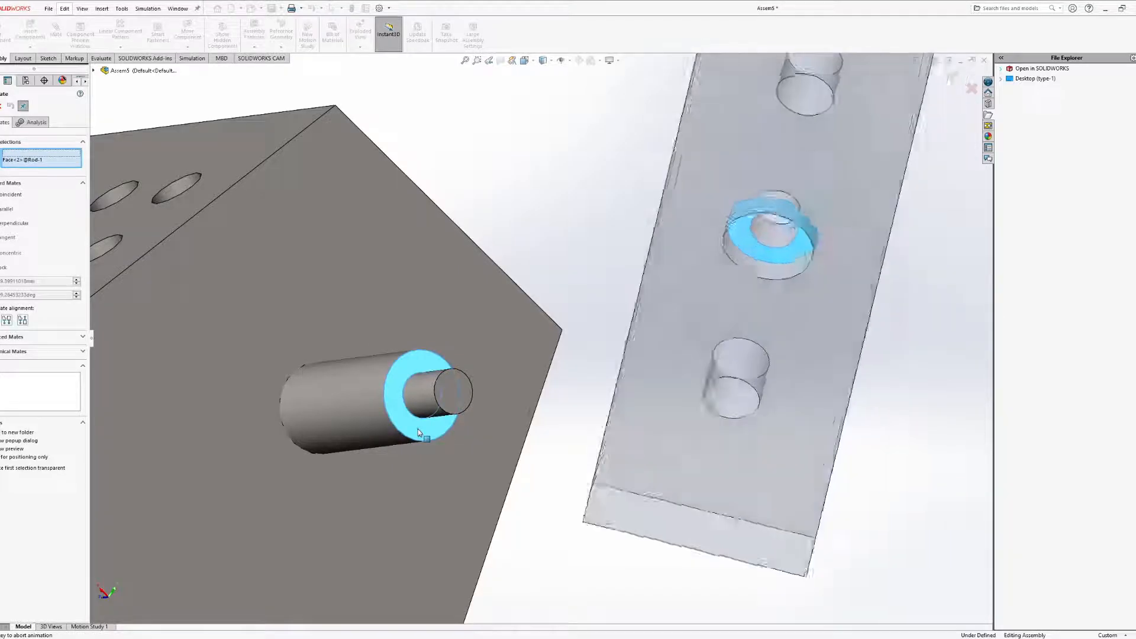
Flip the coincident mate's alignment so the Plate's counterbore faces the Rod's shoulder, and accept the mate
{"action": "middle_click_drag", "start_coordinate": [550, 379], "coordinate": [481, 467]}
{"action": "scroll", "coordinate": [473, 382], "scroll_direction": "down", "scroll_amount": 5}
{"action": "scroll", "coordinate": [518, 380], "scroll_direction": "up", "scroll_amount": 4}
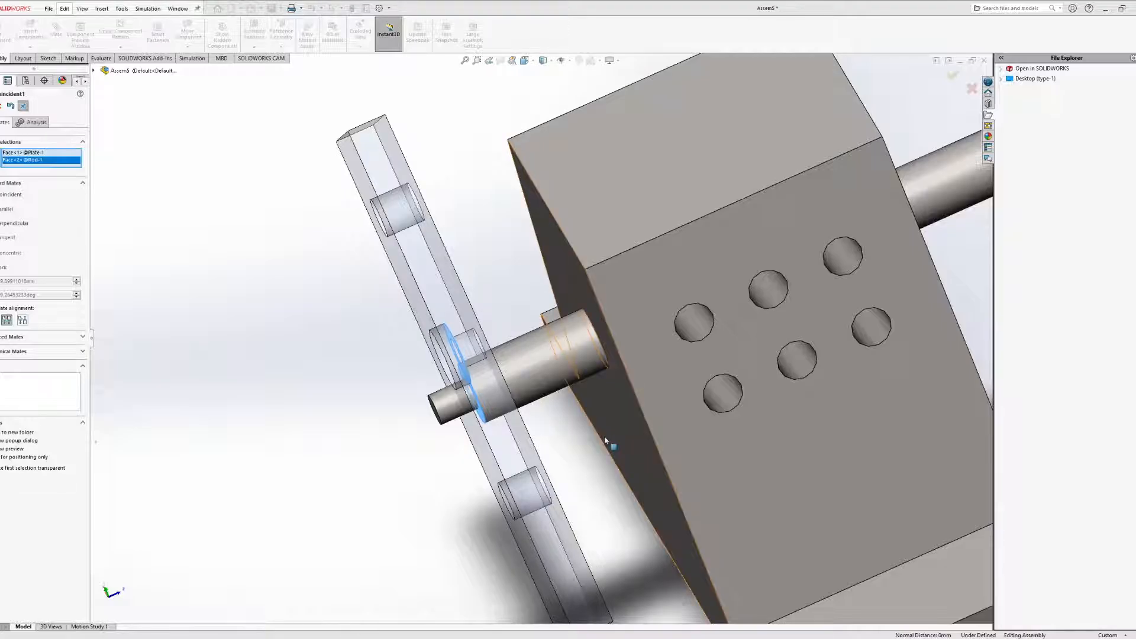
{"action": "middle_click_drag", "start_coordinate": [609, 476], "coordinate": [550, 393]}
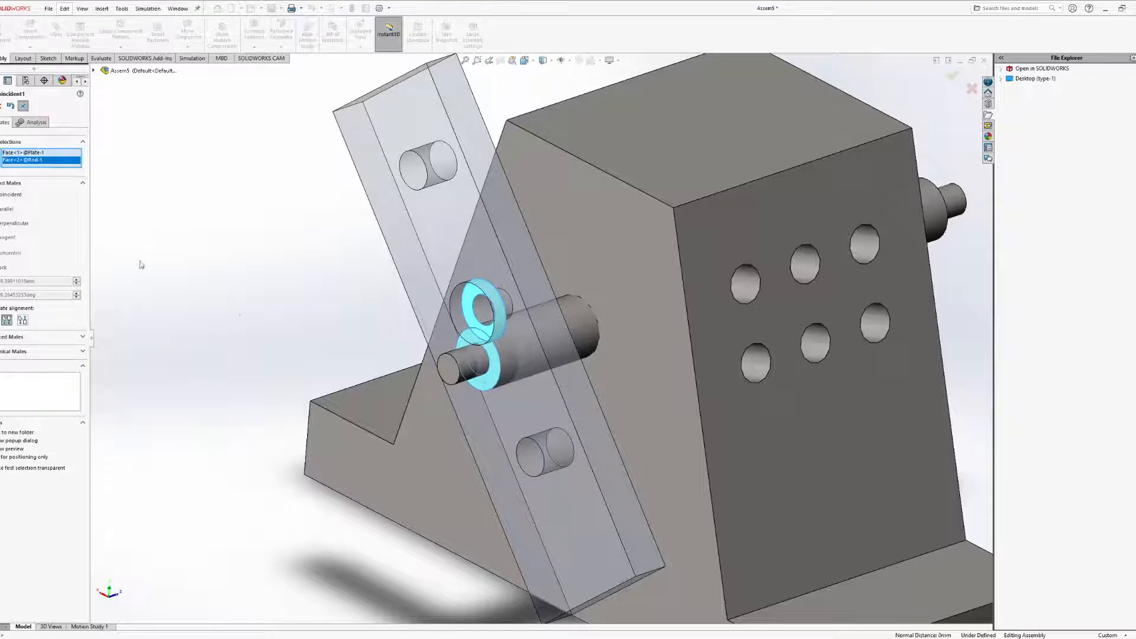
{"action": "middle_click_drag", "start_coordinate": [435, 331], "coordinate": [466, 307]}
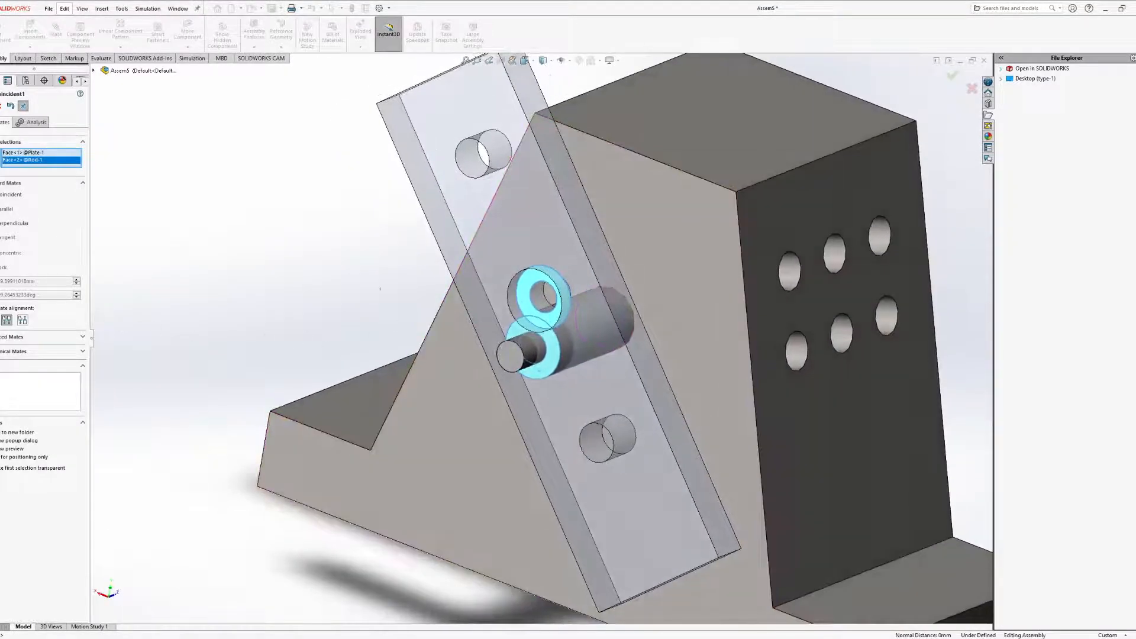
{"action": "left_click", "coordinate": [22, 321]}
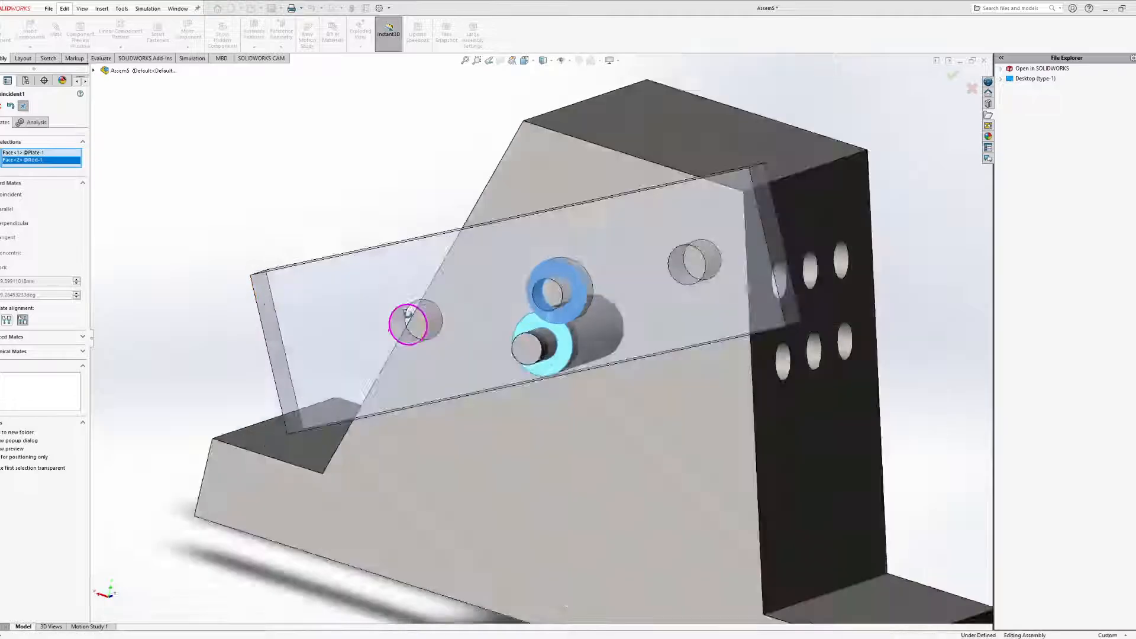
{"action": "middle_click_drag", "start_coordinate": [426, 320], "coordinate": [429, 350]}
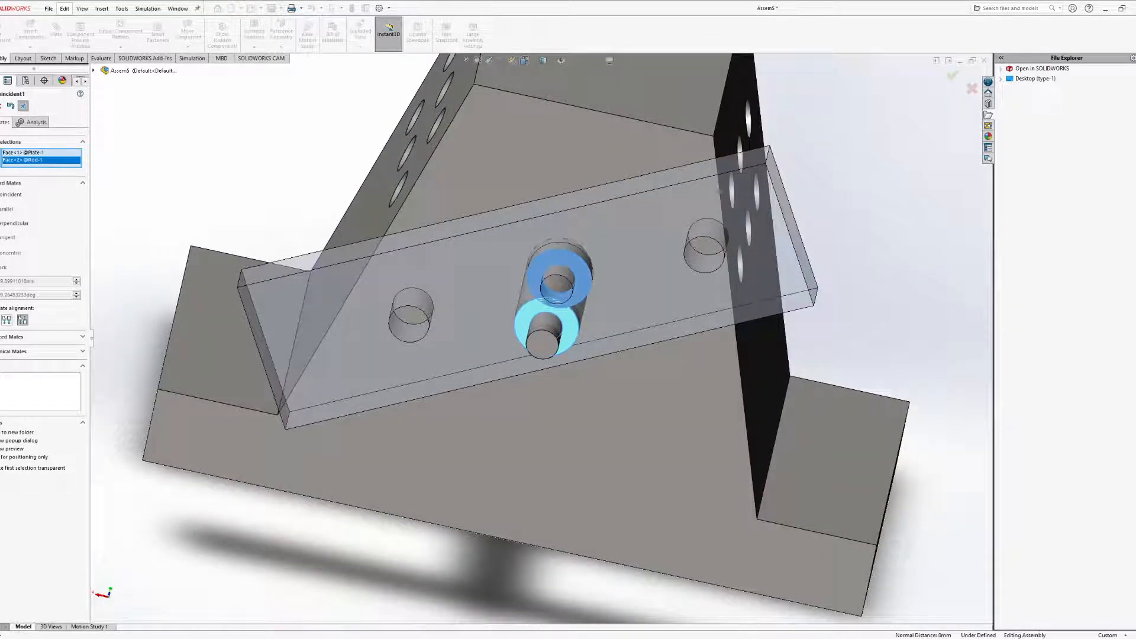
{"action": "left_click", "coordinate": [721, 191]}
Add a concentric mate between the Plate's small central hole and the Rod's reduced-diameter end, and close the Mate command
{"action": "middle_click_drag", "start_coordinate": [560, 343], "coordinate": [551, 348]}
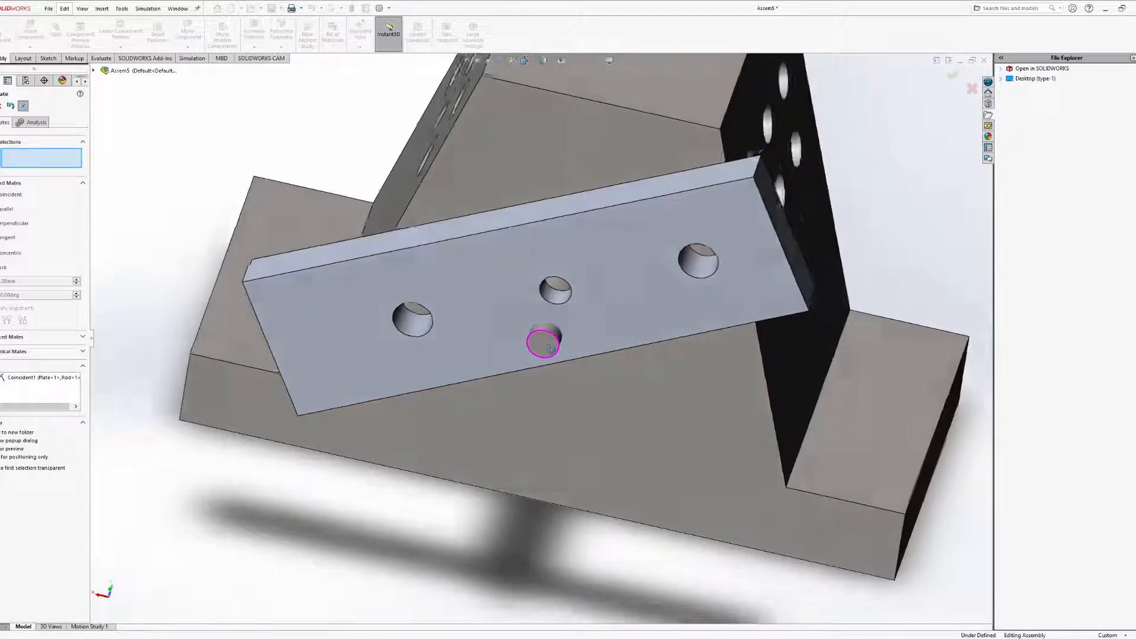
{"action": "scroll", "coordinate": [547, 346], "scroll_direction": "down", "scroll_amount": 5}
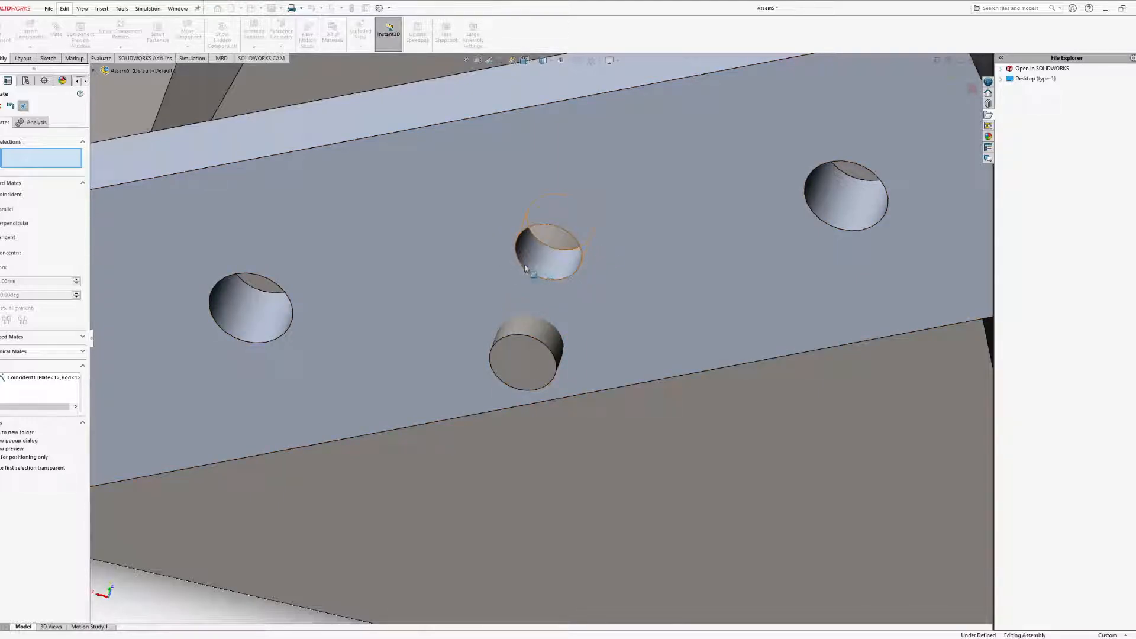
{"action": "left_click", "coordinate": [547, 274]}
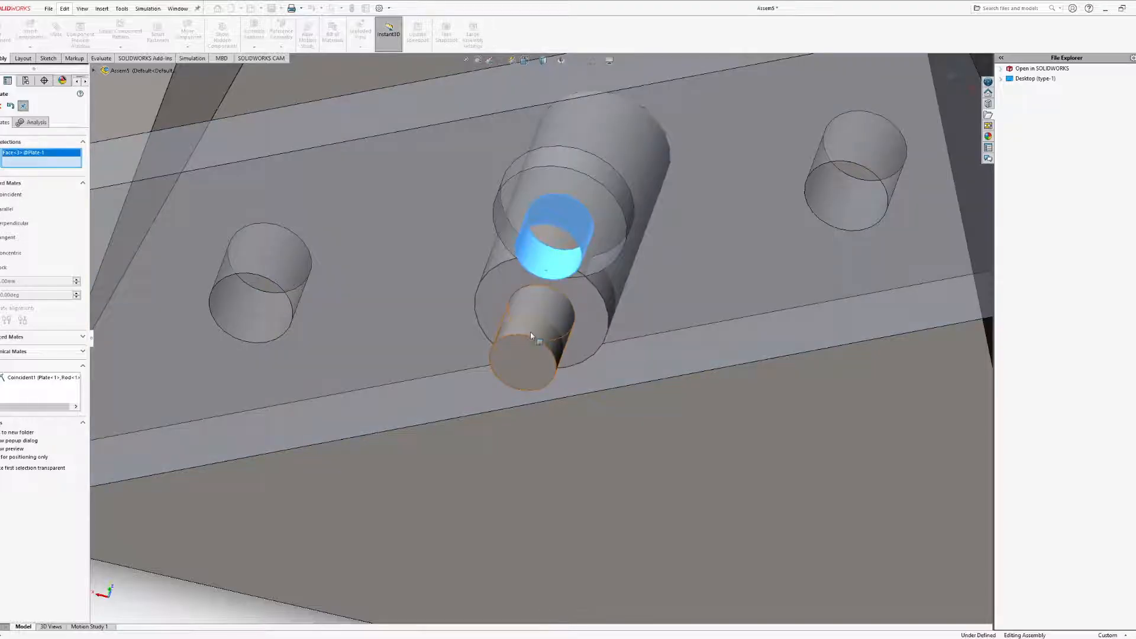
{"action": "left_click", "coordinate": [532, 330]}
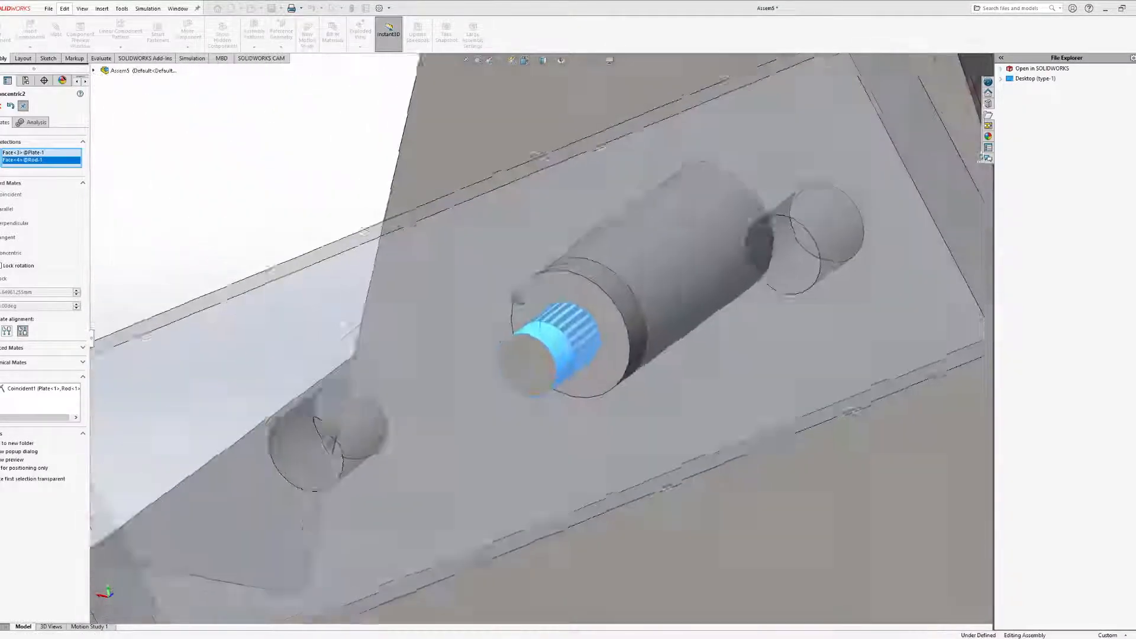
{"action": "middle_click_drag", "start_coordinate": [516, 296], "coordinate": [571, 268]}
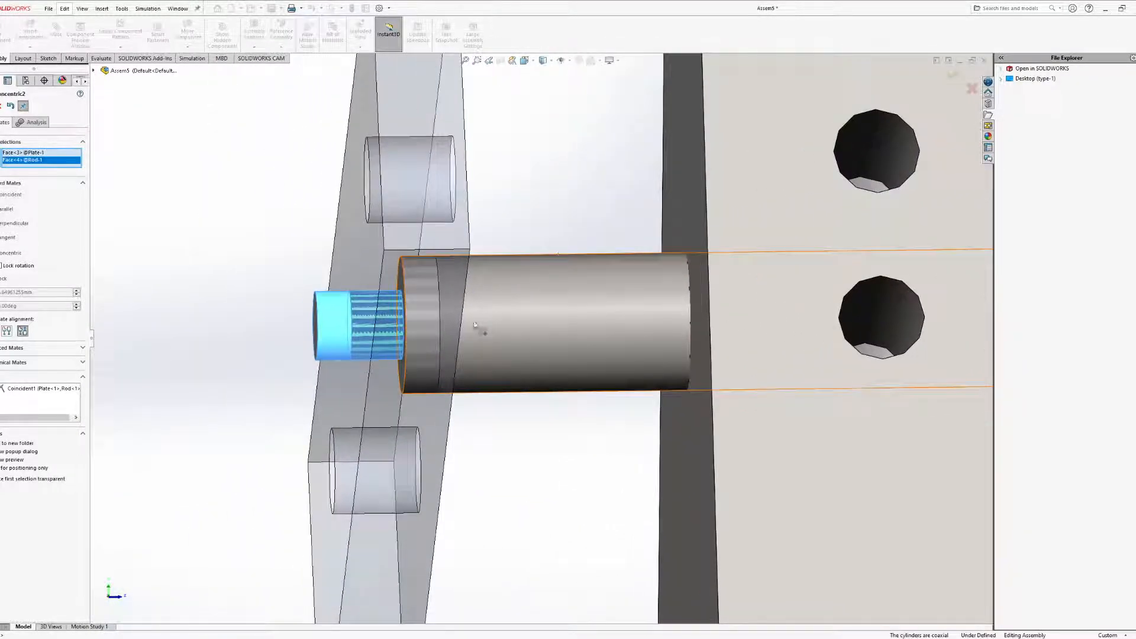
{"action": "scroll", "coordinate": [473, 324], "scroll_direction": "up", "scroll_amount": 3}
{"action": "middle_click_drag", "start_coordinate": [459, 310], "coordinate": [468, 418]}
{"action": "left_click", "coordinate": [0, 106]}
{"action": "left_click", "coordinate": [0, 106]}
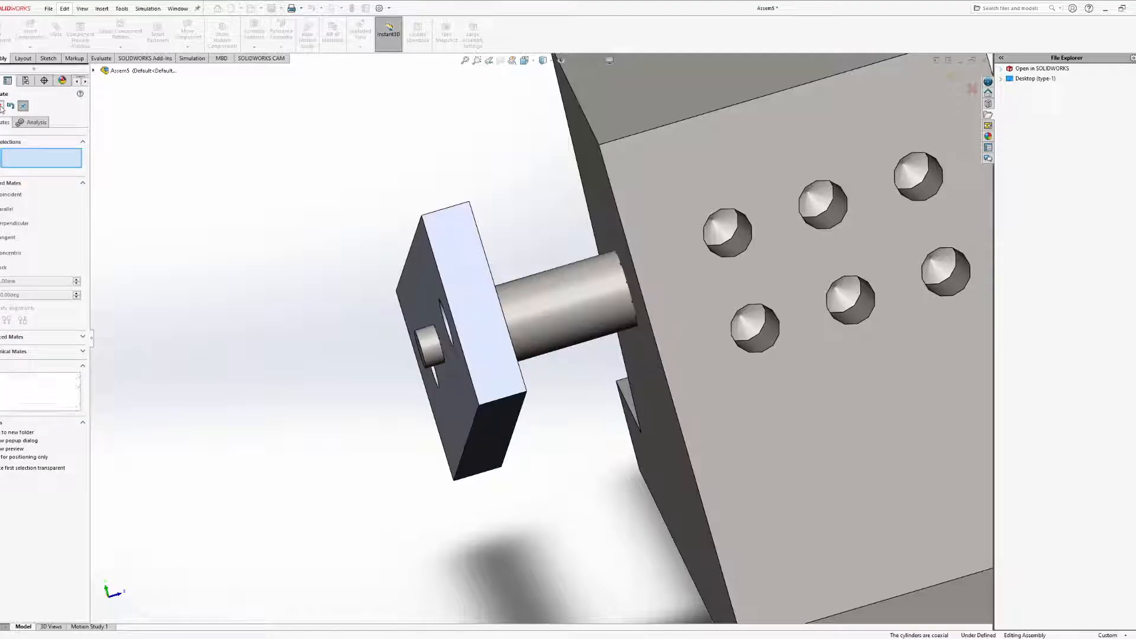
Turn the Plate about the Rod's axis and slide the Rod through the Guide to test the remaining motion
{"action": "middle_click_drag", "start_coordinate": [469, 332], "coordinate": [598, 350]}
{"action": "middle_click_drag", "start_coordinate": [554, 302], "coordinate": [543, 340]}
{"action": "scroll", "coordinate": [542, 341], "scroll_direction": "up", "scroll_amount": 5}
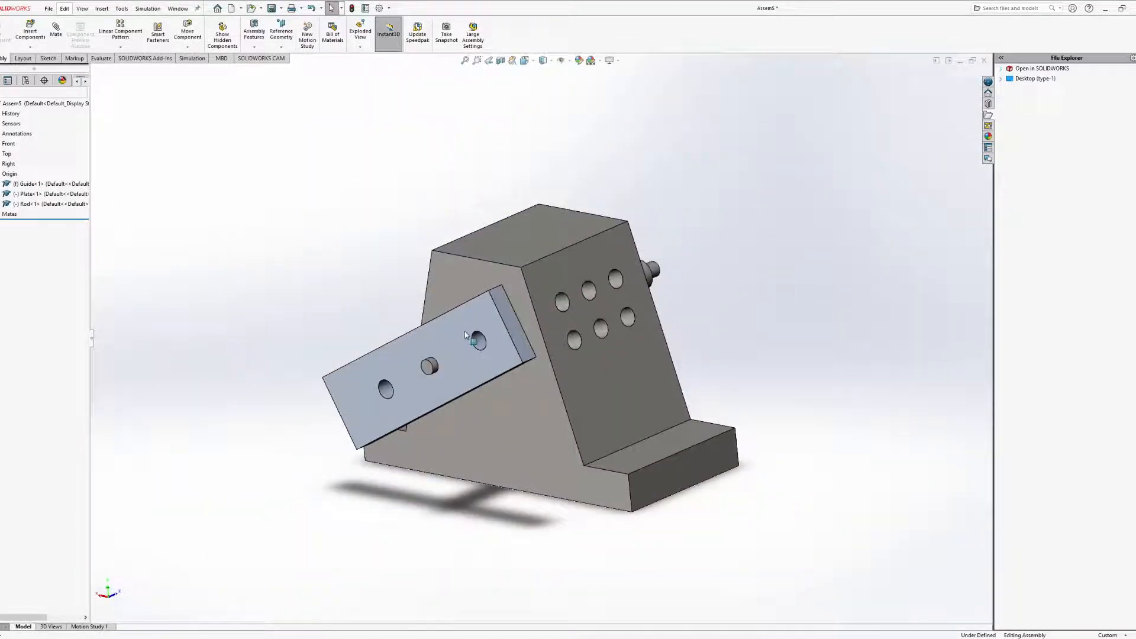
{"action": "left_click_drag", "start_coordinate": [460, 334], "coordinate": [390, 309]}
{"action": "middle_click_drag", "start_coordinate": [390, 309], "coordinate": [544, 269]}
{"action": "left_click", "coordinate": [494, 332]}
{"action": "left_click_drag", "start_coordinate": [530, 230], "coordinate": [612, 278]}
{"action": "middle_click_drag", "start_coordinate": [612, 278], "coordinate": [735, 358]}
{"action": "left_click_drag", "start_coordinate": [724, 365], "coordinate": [439, 319]}
{"action": "middle_click_drag", "start_coordinate": [439, 320], "coordinate": [485, 268]}
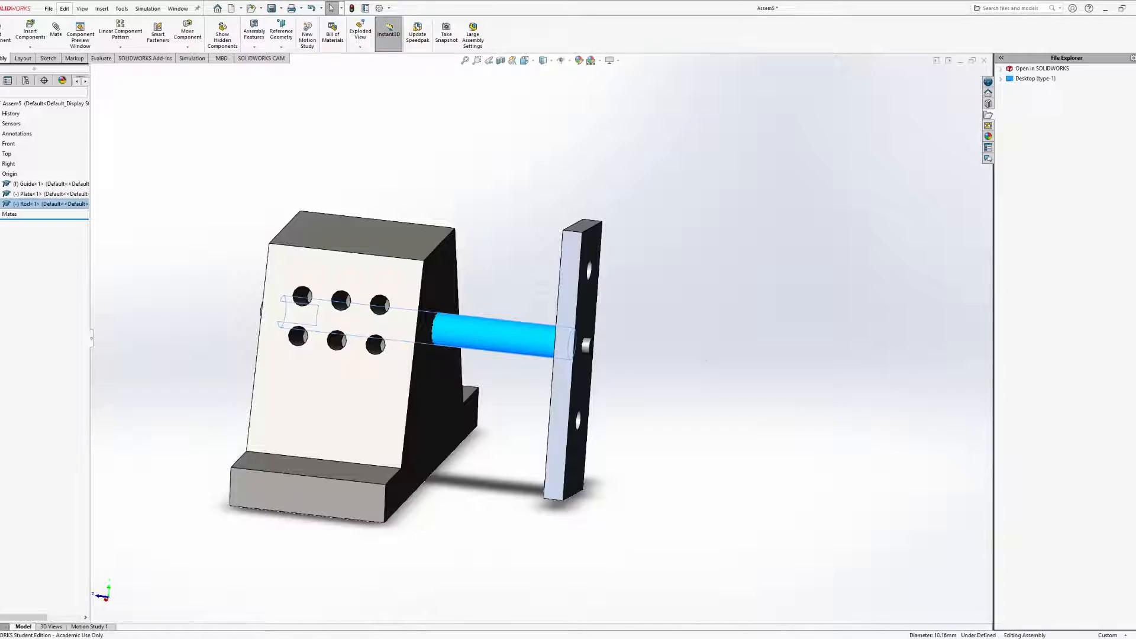
Slide the Plate together with the Rod toward the Guide to check that they move as a unit
{"action": "middle_click_drag", "start_coordinate": [495, 246], "coordinate": [472, 291]}
{"action": "middle_click_drag", "start_coordinate": [529, 269], "coordinate": [575, 342]}
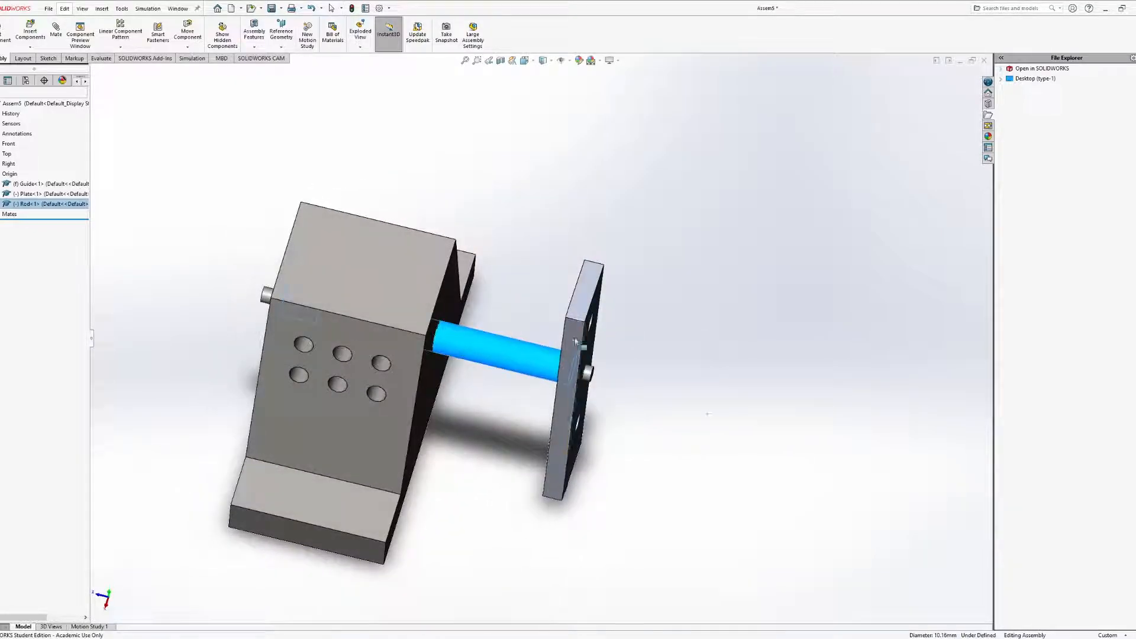
{"action": "middle_click_drag", "start_coordinate": [573, 259], "coordinate": [445, 376]}
{"action": "left_click_drag", "start_coordinate": [418, 401], "coordinate": [449, 383]}
{"action": "middle_click_drag", "start_coordinate": [448, 383], "coordinate": [591, 350]}
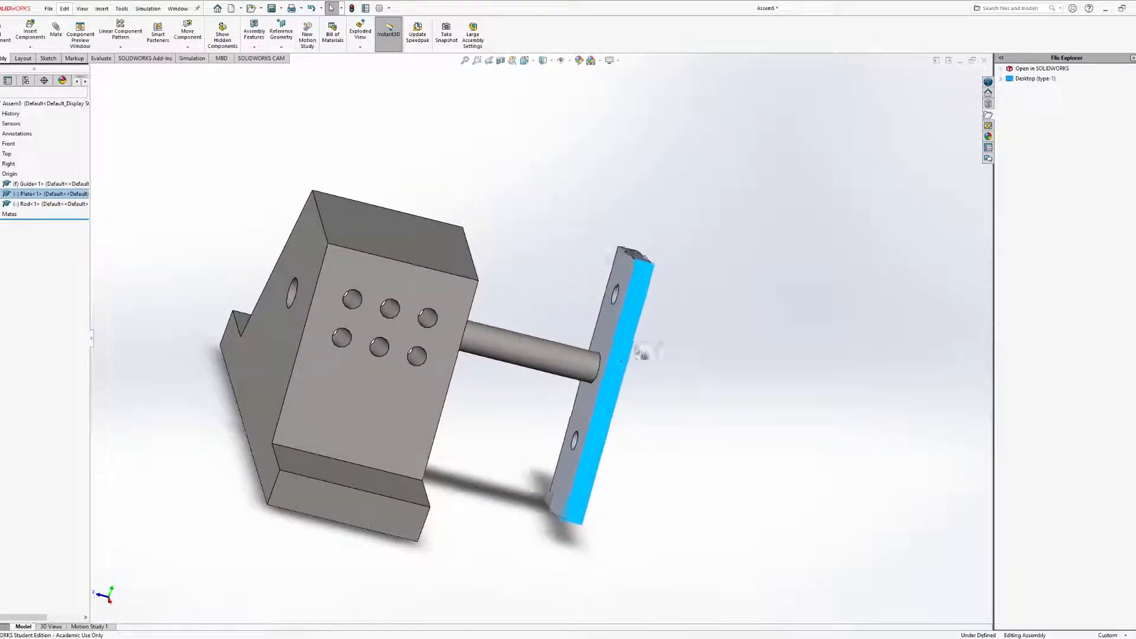
{"action": "left_click_drag", "start_coordinate": [641, 352], "coordinate": [537, 348]}
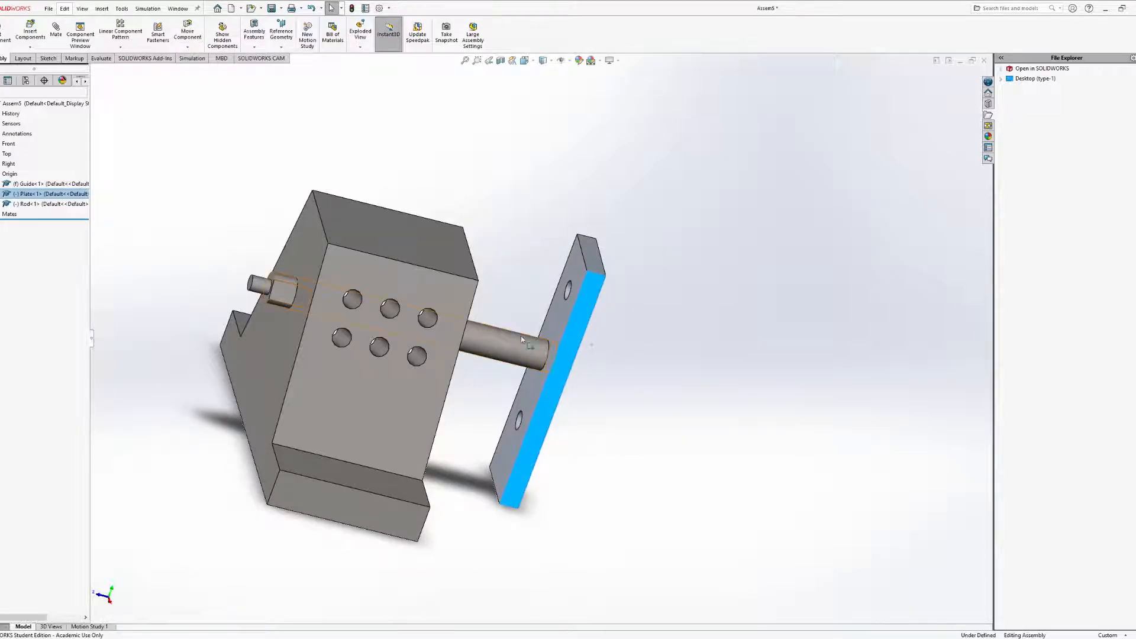
{"action": "middle_click_drag", "start_coordinate": [521, 340], "coordinate": [503, 290]}
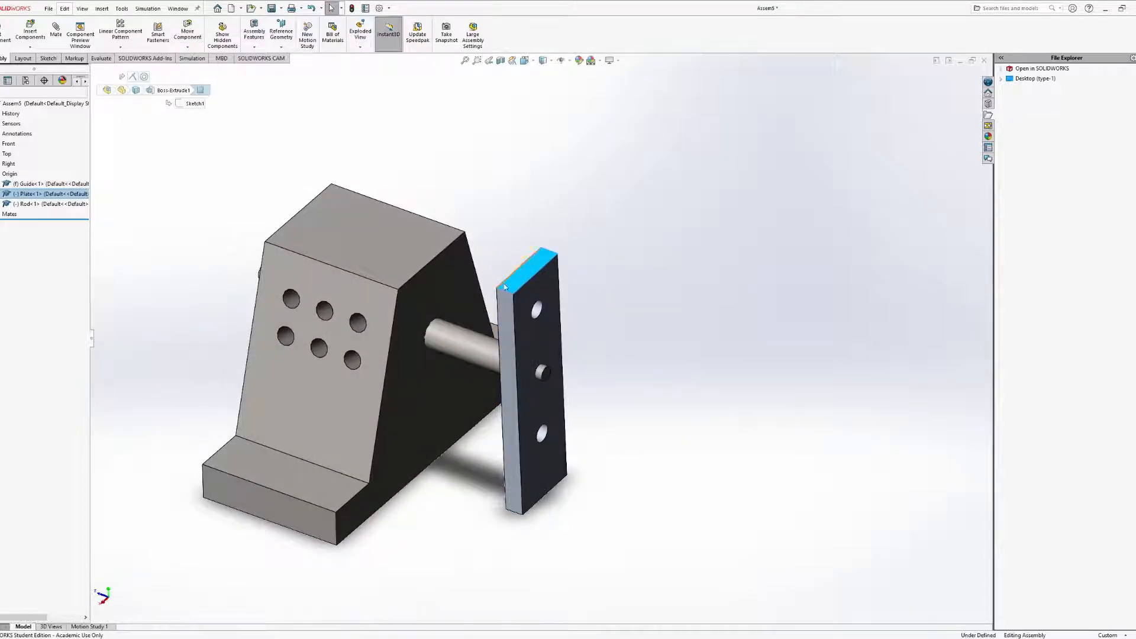
Add a parallel mate between the Plate's narrow top face and the Guide's top face, and close the Mate command
{"action": "left_click", "coordinate": [208, 164]}
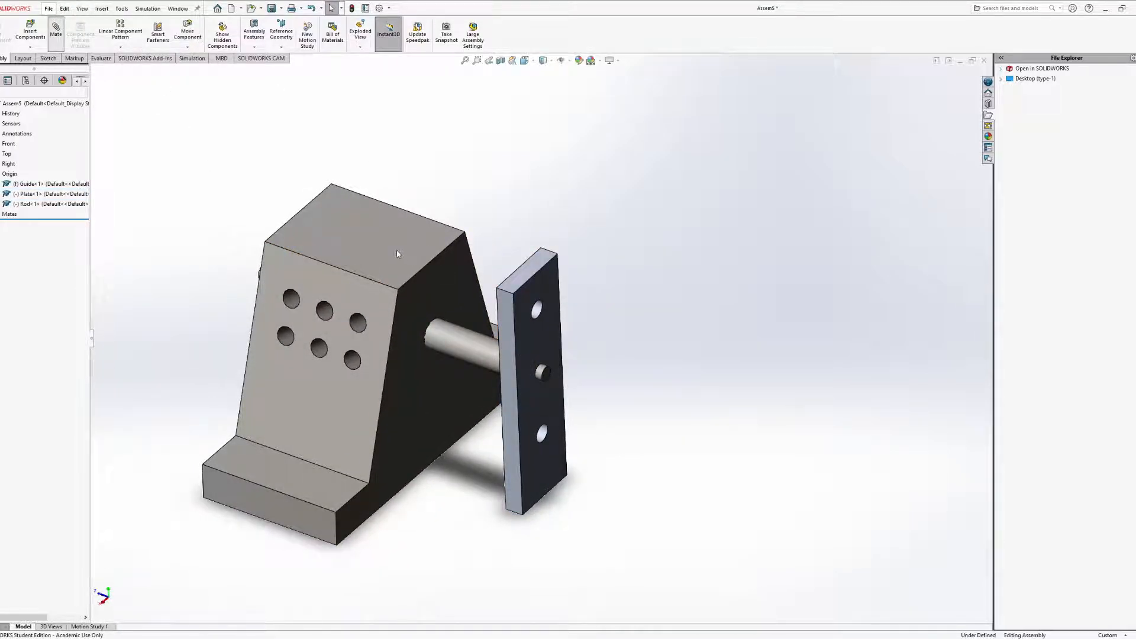
{"action": "left_click", "coordinate": [521, 278]}
{"action": "middle_click_drag", "start_coordinate": [588, 320], "coordinate": [515, 229]}
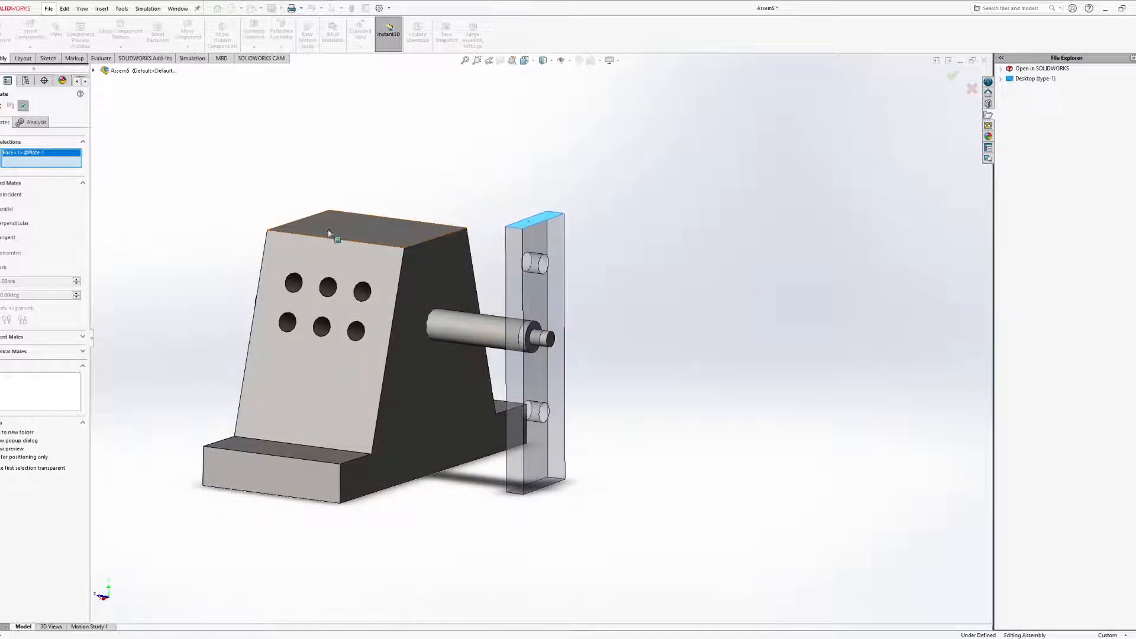
{"action": "left_click", "coordinate": [358, 230]}
{"action": "middle_click_drag", "start_coordinate": [358, 231], "coordinate": [368, 283]}
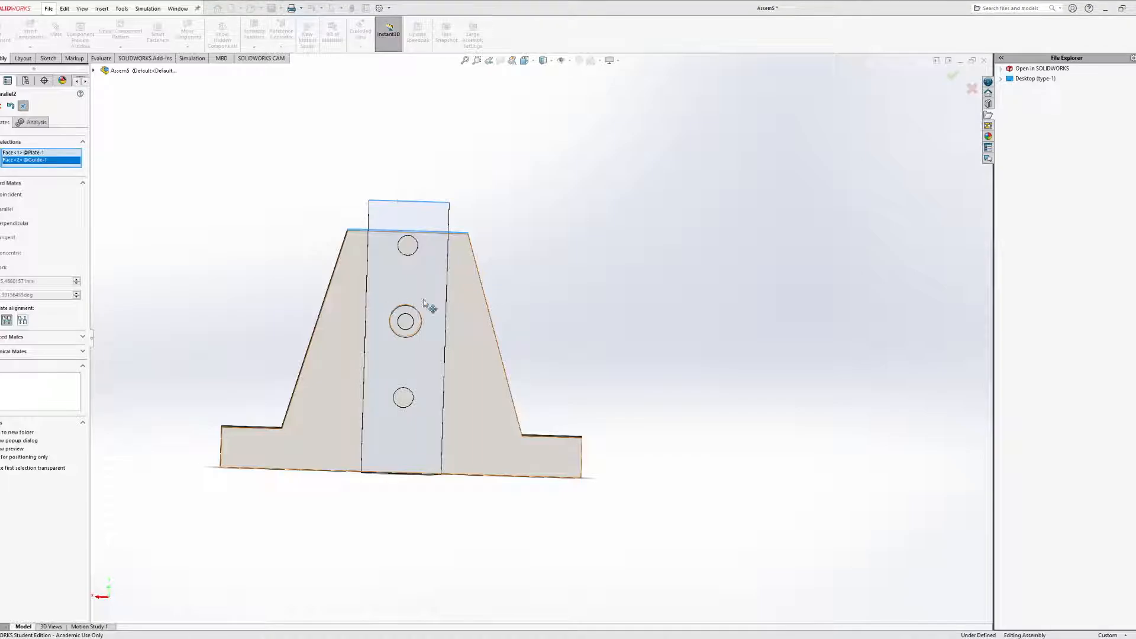
{"action": "key", "text": "Return"}
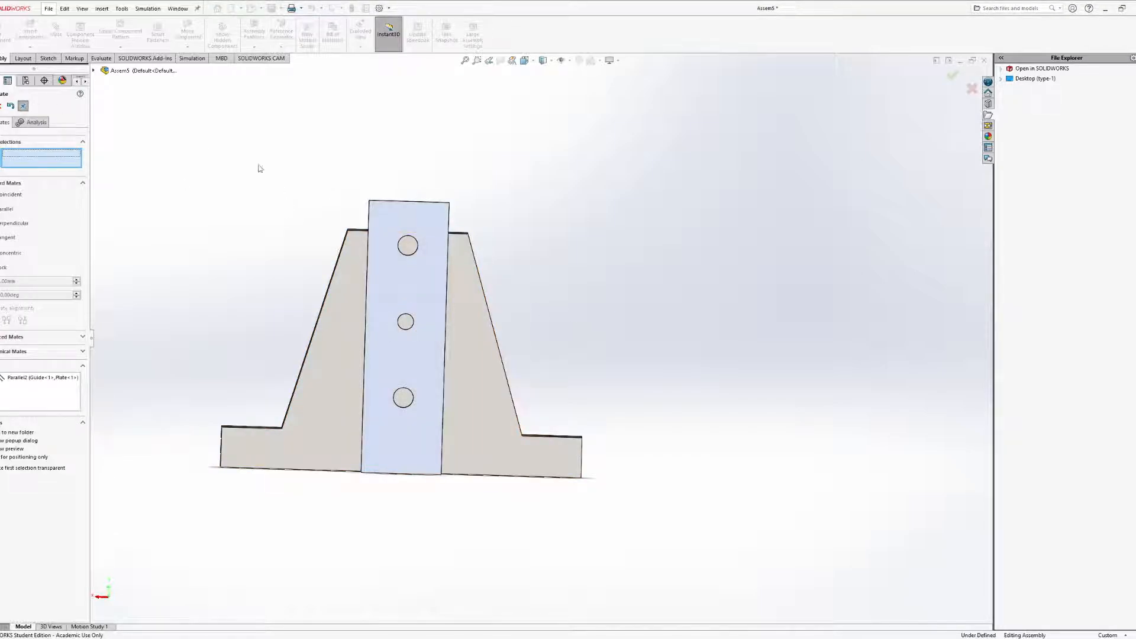
{"action": "middle_click_drag", "start_coordinate": [258, 165], "coordinate": [321, 222]}
{"action": "key", "text": "Escape"}
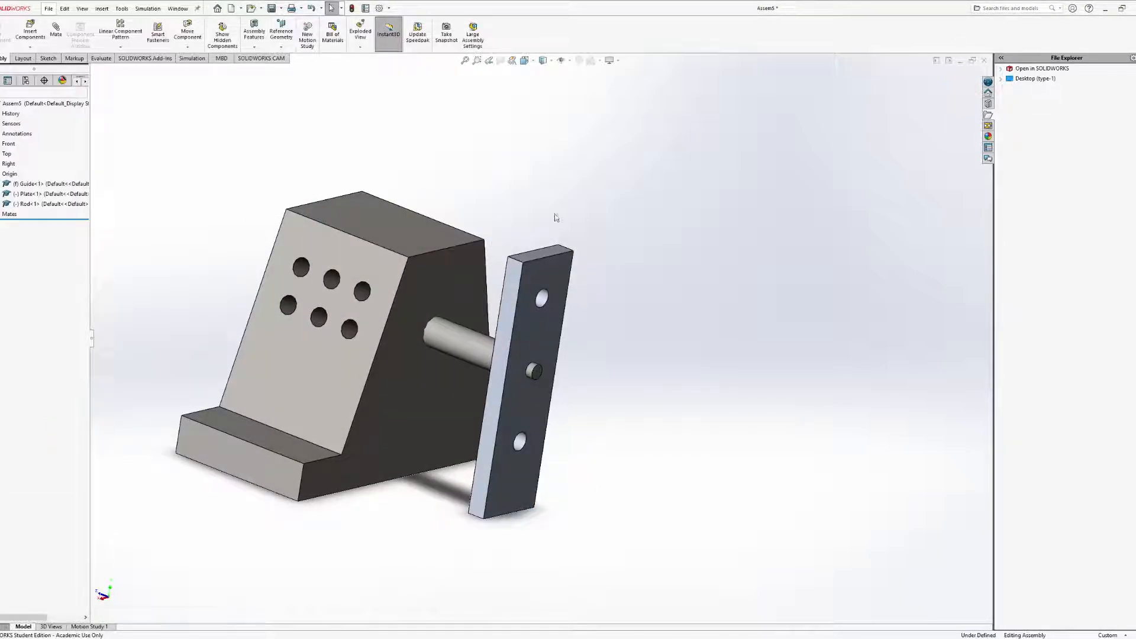
Move the Plate back and forth along the Rod's axis to test its motion with the parallel mate applied
{"action": "middle_click_drag", "start_coordinate": [556, 218], "coordinate": [466, 217]}
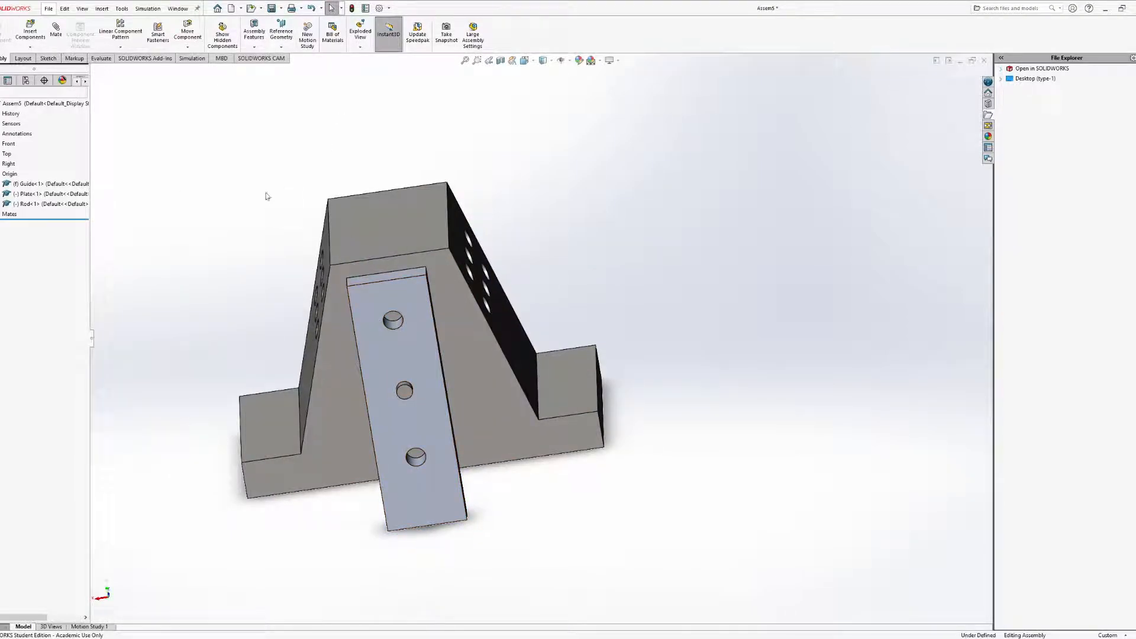
{"action": "mouse_move", "coordinate": [452, 296]}
{"action": "middle_mouse_down"}
{"action": "mouse_move", "coordinate": [490, 250]}
{"action": "mouse_move", "coordinate": [456, 312]}
{"action": "middle_mouse_up"}
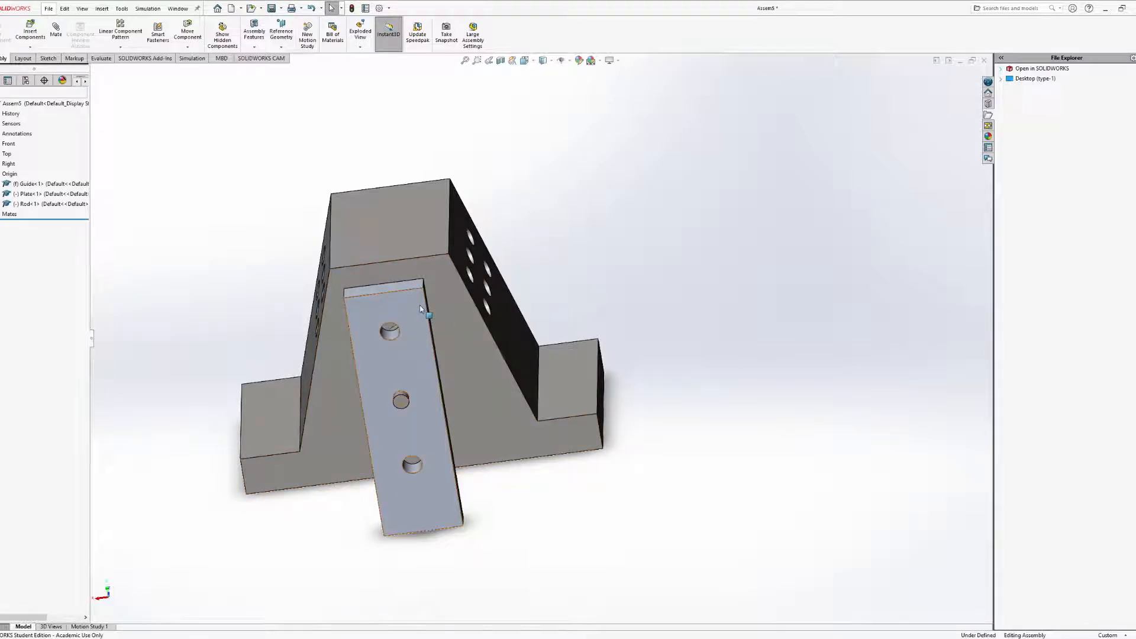
{"action": "left_click_drag", "start_coordinate": [421, 308], "coordinate": [358, 262]}
{"action": "middle_click_drag", "start_coordinate": [477, 306], "coordinate": [425, 350]}
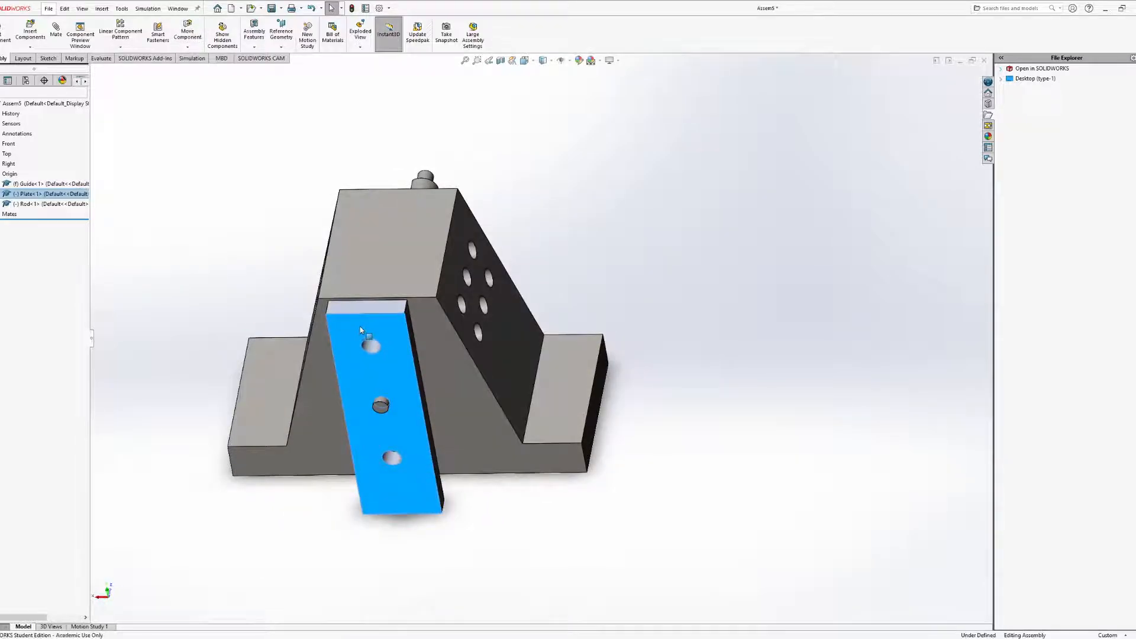
{"action": "mouse_move", "coordinate": [361, 330]}
{"action": "left_mouse_down"}
{"action": "mouse_move", "coordinate": [364, 269]}
{"action": "mouse_move", "coordinate": [362, 331]}
{"action": "left_mouse_up"}
{"action": "middle_click_drag", "start_coordinate": [362, 331], "coordinate": [377, 381]}
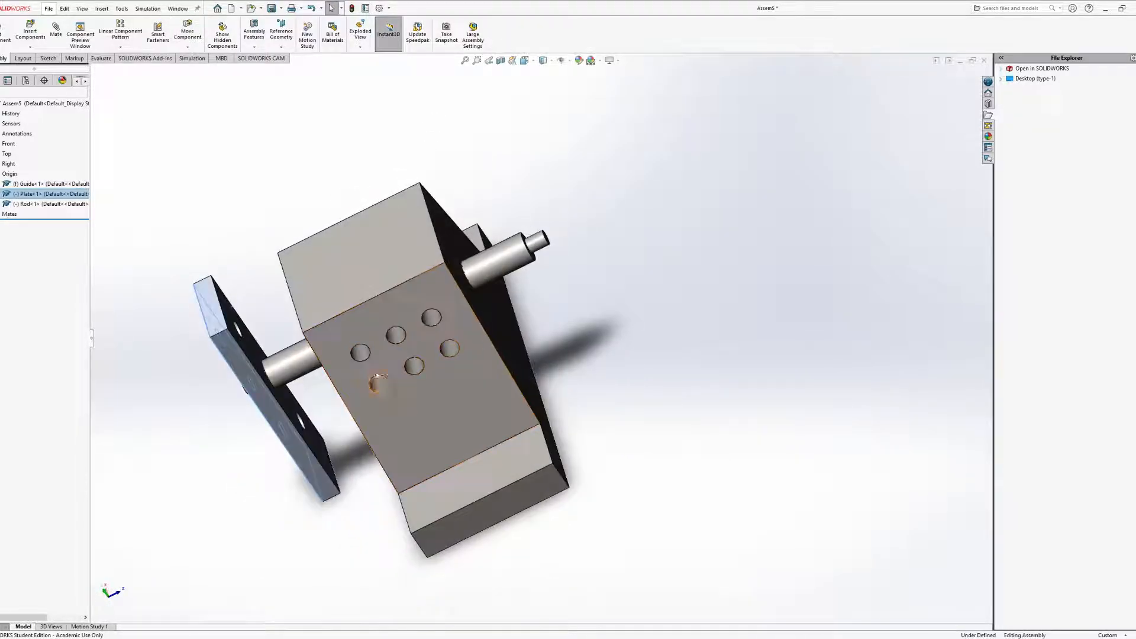
{"action": "left_click_drag", "start_coordinate": [217, 320], "coordinate": [400, 306]}
{"action": "middle_click_drag", "start_coordinate": [400, 305], "coordinate": [256, 350]}
{"action": "left_click_drag", "start_coordinate": [256, 351], "coordinate": [285, 399]}
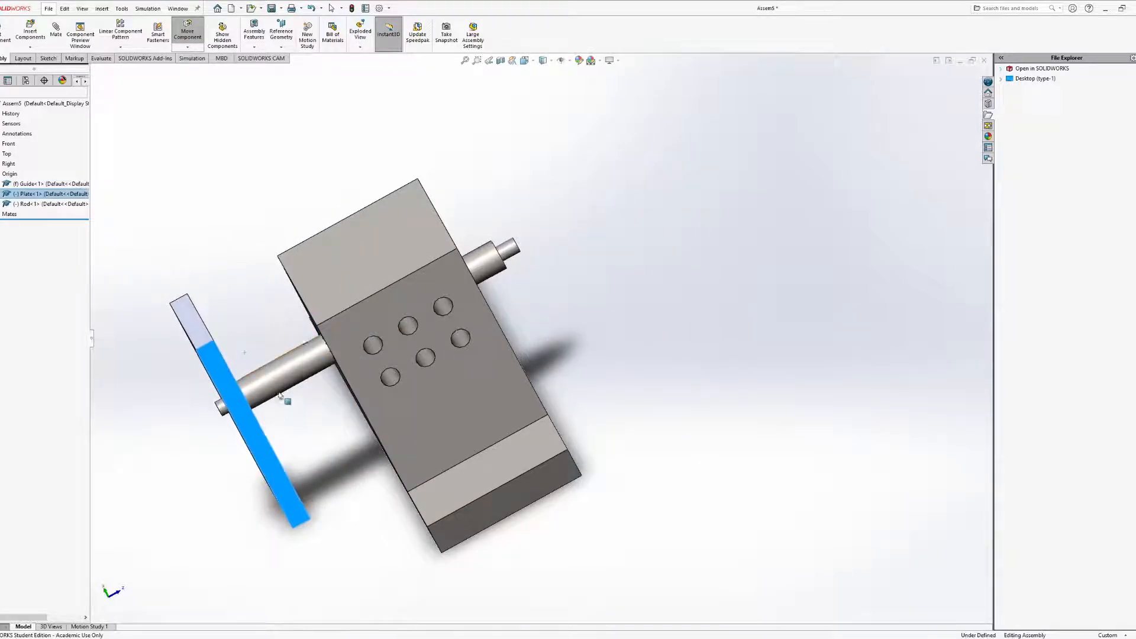
{"action": "middle_click_drag", "start_coordinate": [326, 370], "coordinate": [346, 296]}
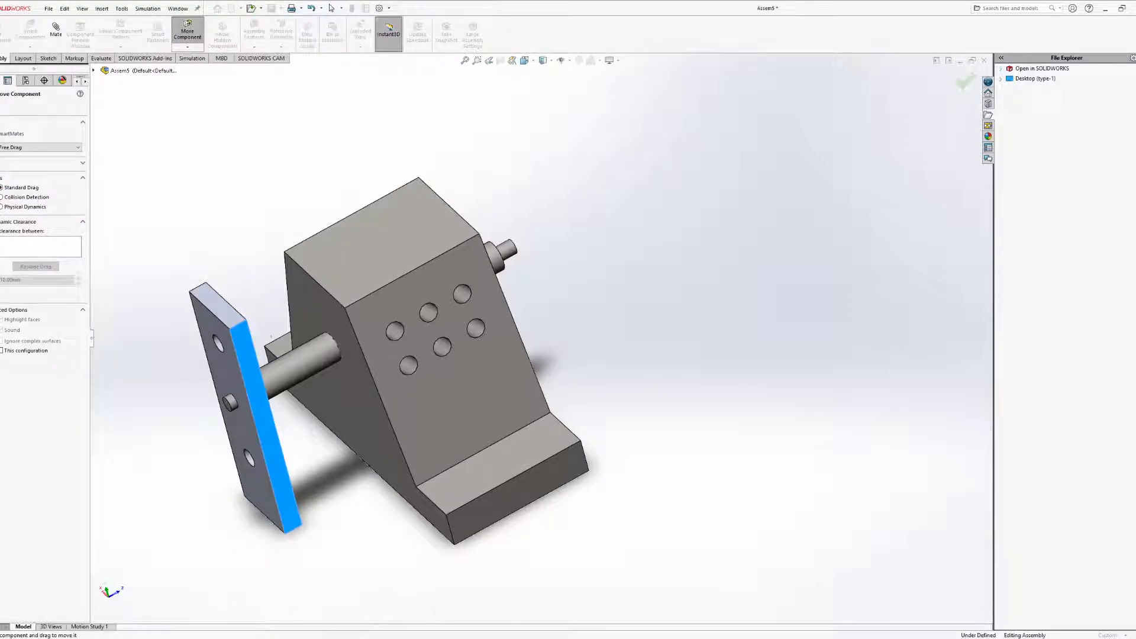
{"action": "key", "text": "Escape"}
Open the Mate command and compare its standard and advanced mate types, including the distance limit mate
{"action": "middle_click_drag", "start_coordinate": [167, 203], "coordinate": [352, 141]}
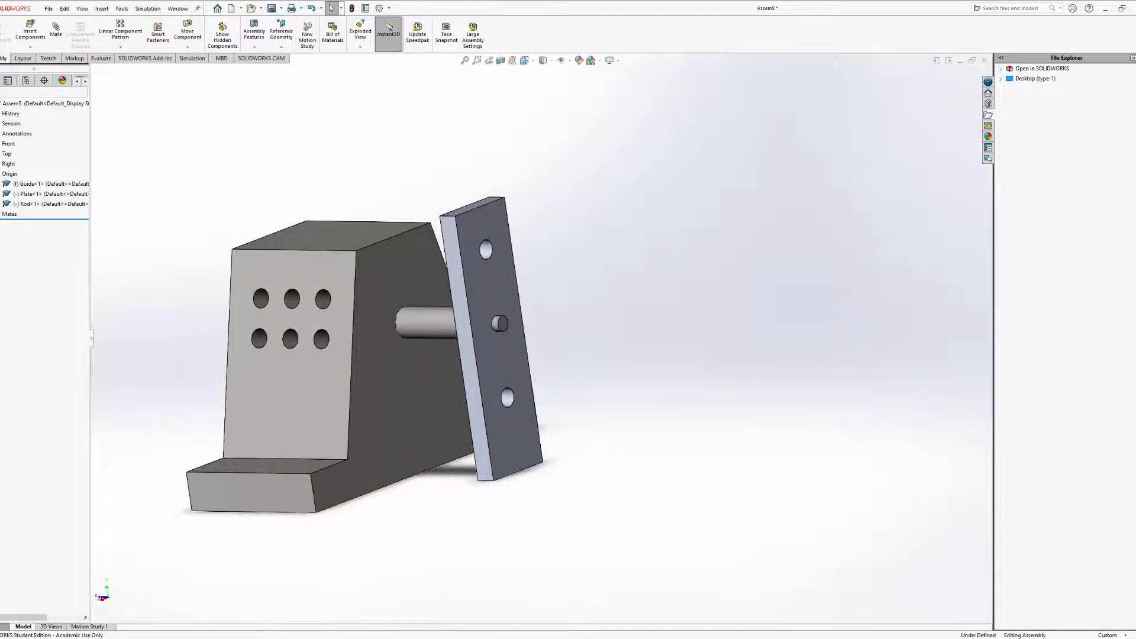
{"action": "middle_click_drag", "start_coordinate": [586, 439], "coordinate": [656, 401]}
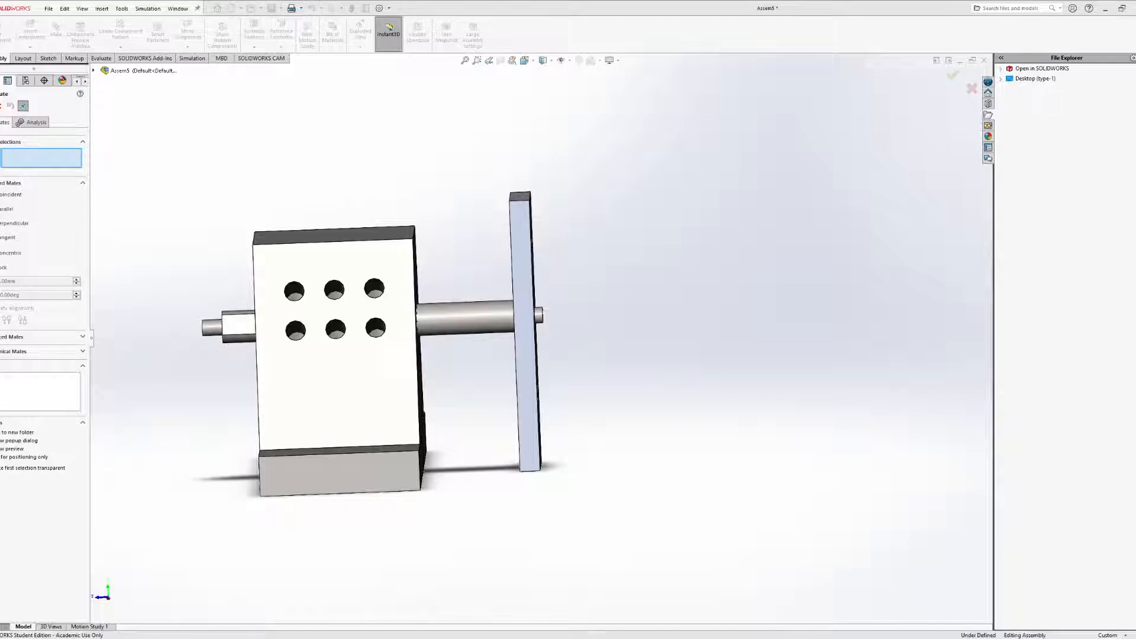
{"action": "middle_click_drag", "start_coordinate": [359, 389], "coordinate": [322, 384]}
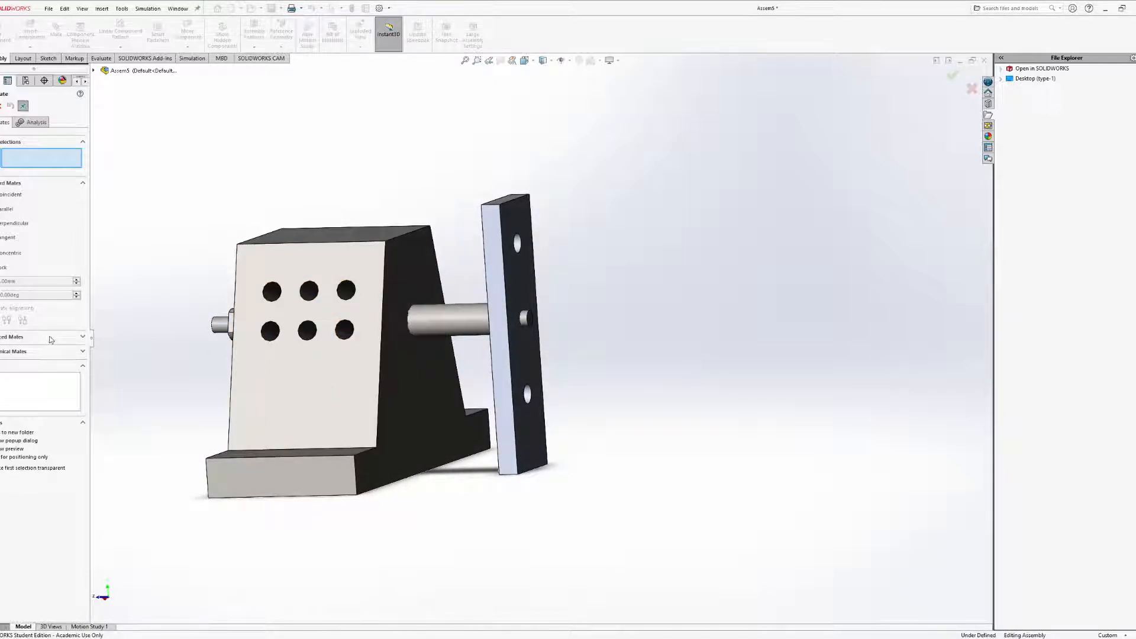
{"action": "left_click", "coordinate": [83, 184]}
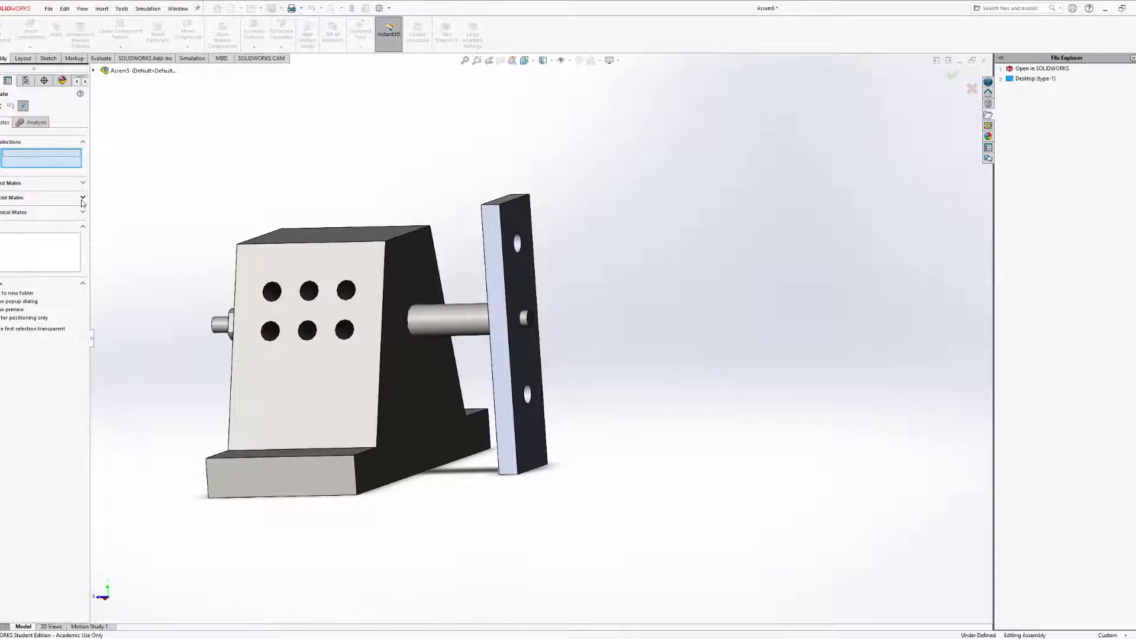
{"action": "left_click", "coordinate": [82, 198]}
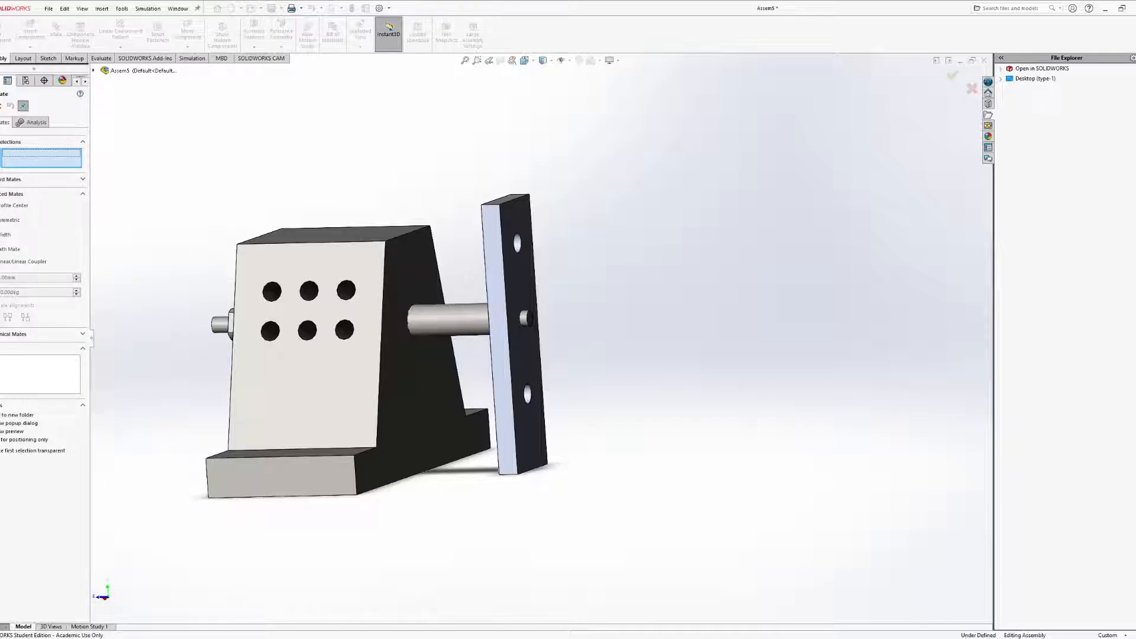
{"action": "left_click", "coordinate": [83, 180]}
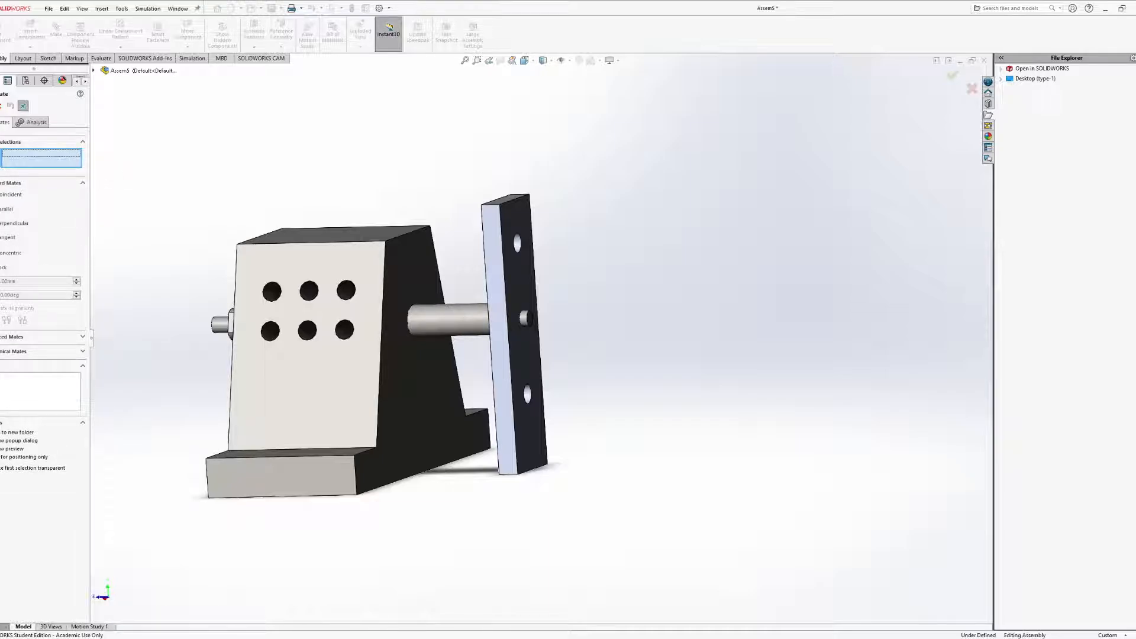
{"action": "left_click", "coordinate": [82, 183]}
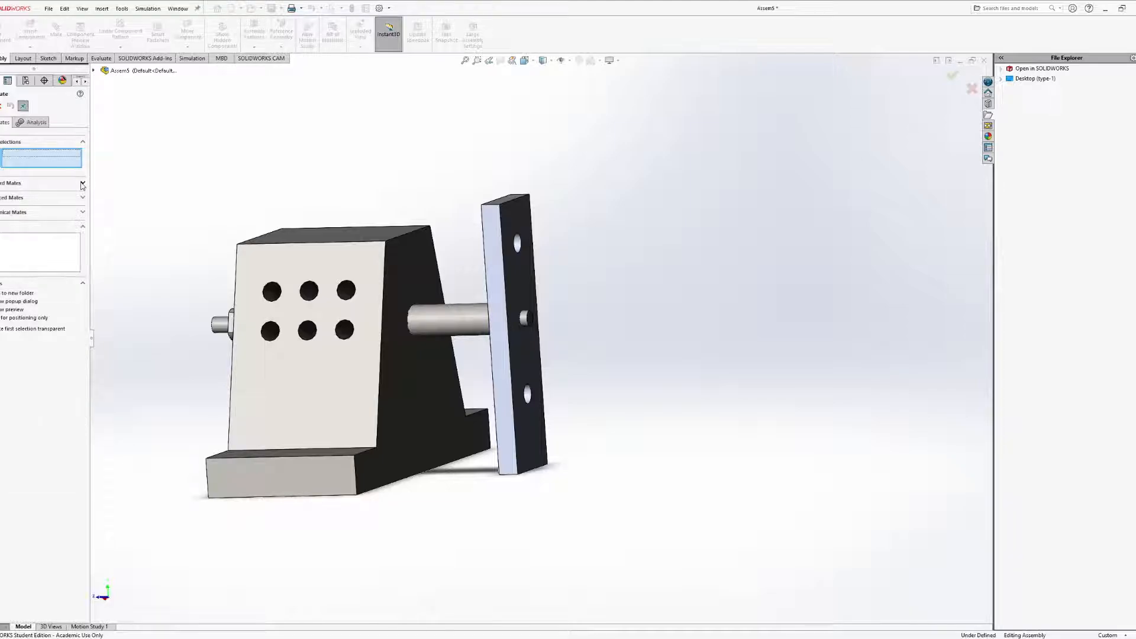
{"action": "left_click", "coordinate": [83, 198]}
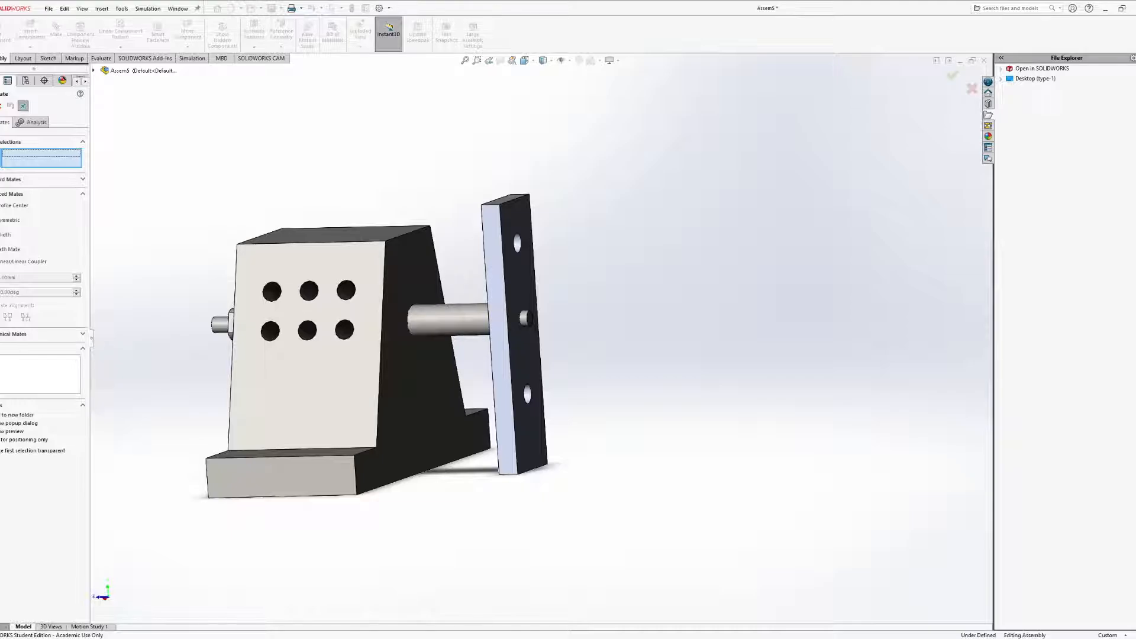
{"action": "middle_click_drag", "start_coordinate": [238, 288], "coordinate": [261, 287]}
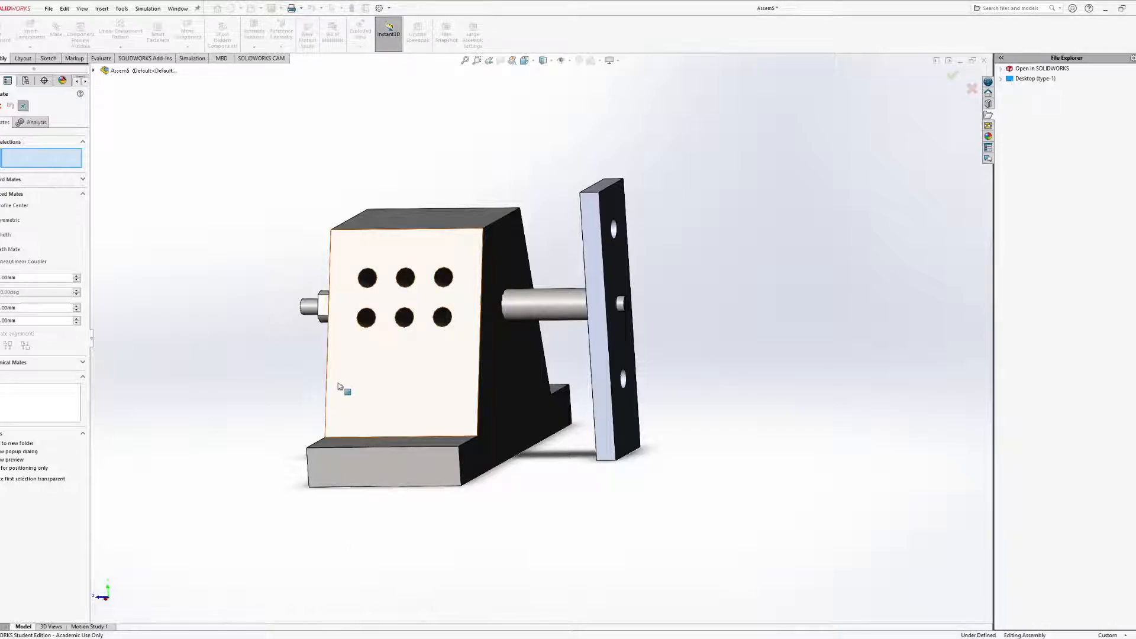
Slide the Rod farther through the Guide and examine the travel between Plate and Guide that a limit mate would control
{"action": "middle_click_drag", "start_coordinate": [325, 326], "coordinate": [357, 359]}
{"action": "middle_click_drag", "start_coordinate": [539, 261], "coordinate": [482, 268]}
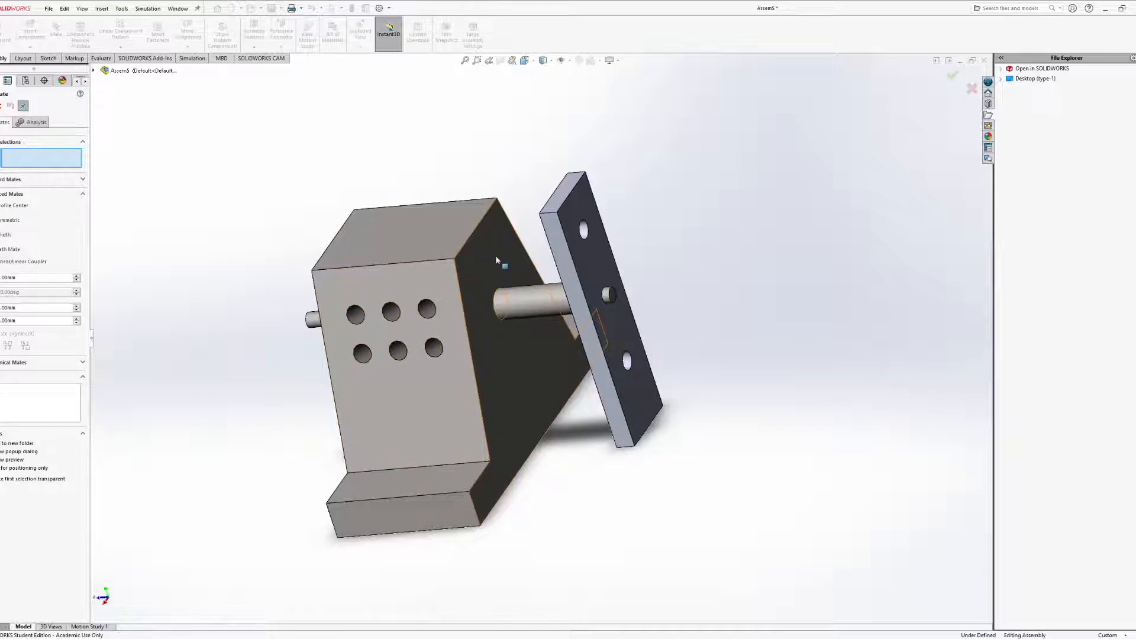
{"action": "middle_click_drag", "start_coordinate": [210, 257], "coordinate": [469, 241]}
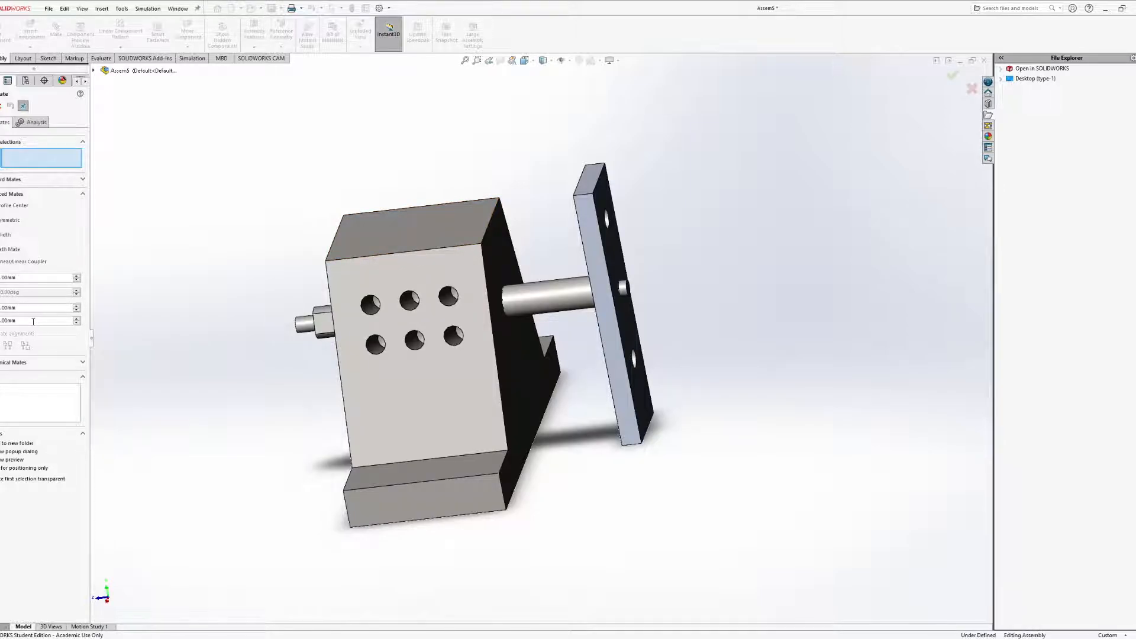
{"action": "mouse_move", "coordinate": [318, 305]}
{"action": "middle_mouse_down"}
{"action": "mouse_move", "coordinate": [368, 299]}
{"action": "mouse_move", "coordinate": [323, 306]}
{"action": "middle_mouse_up"}
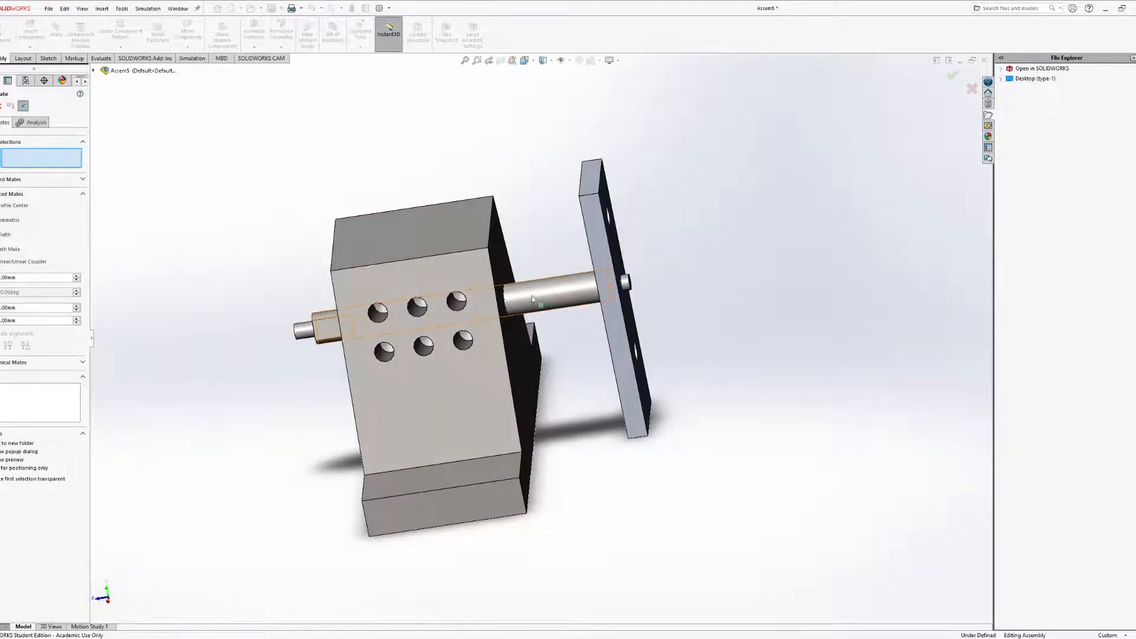
{"action": "left_click_drag", "start_coordinate": [541, 302], "coordinate": [467, 278]}
{"action": "mouse_move", "coordinate": [203, 267]}
{"action": "middle_mouse_down"}
{"action": "mouse_move", "coordinate": [175, 236]}
{"action": "mouse_move", "coordinate": [226, 261]}
{"action": "mouse_move", "coordinate": [208, 248]}
{"action": "middle_mouse_up"}
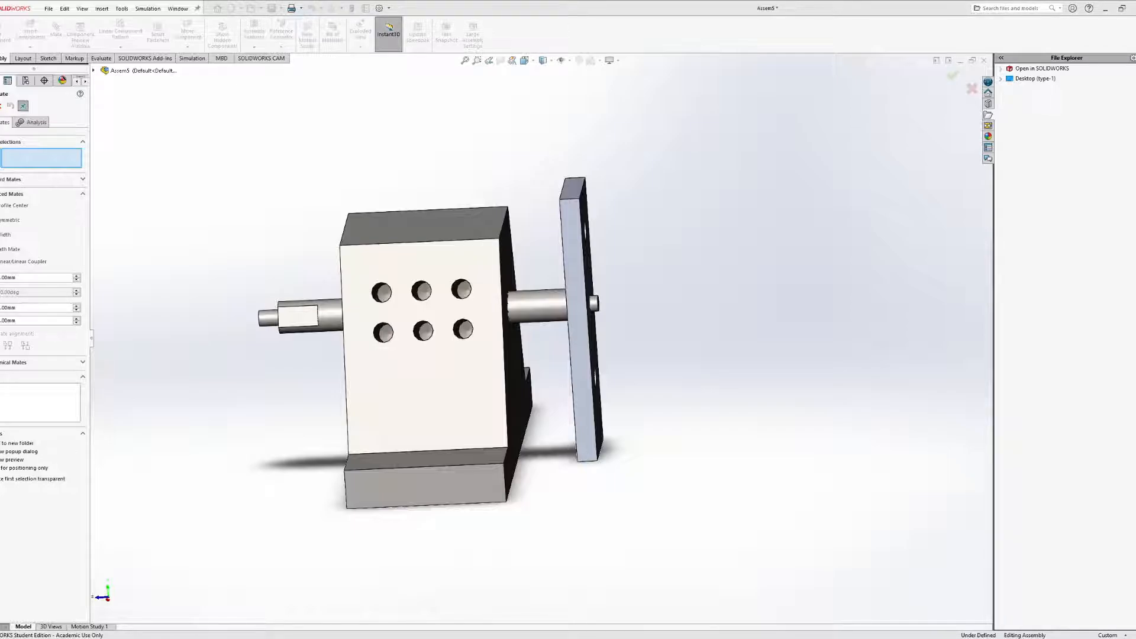
{"action": "middle_click_drag", "start_coordinate": [246, 264], "coordinate": [272, 277]}
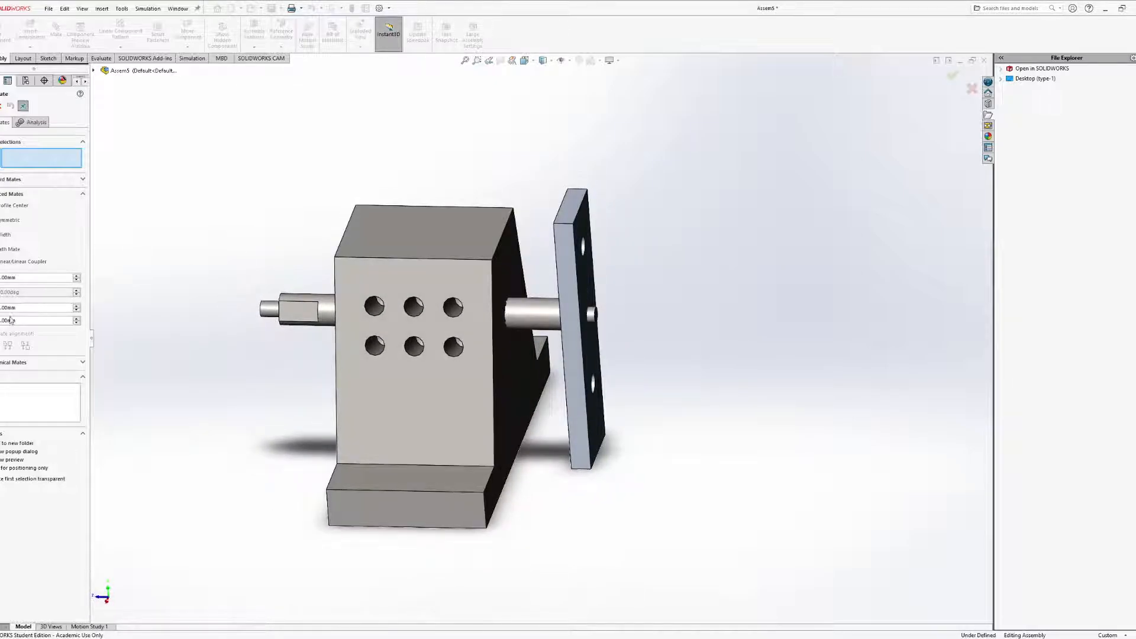
Cancel the Mate command and switch the document units to IPS
{"action": "left_click", "coordinate": [1, 106]}
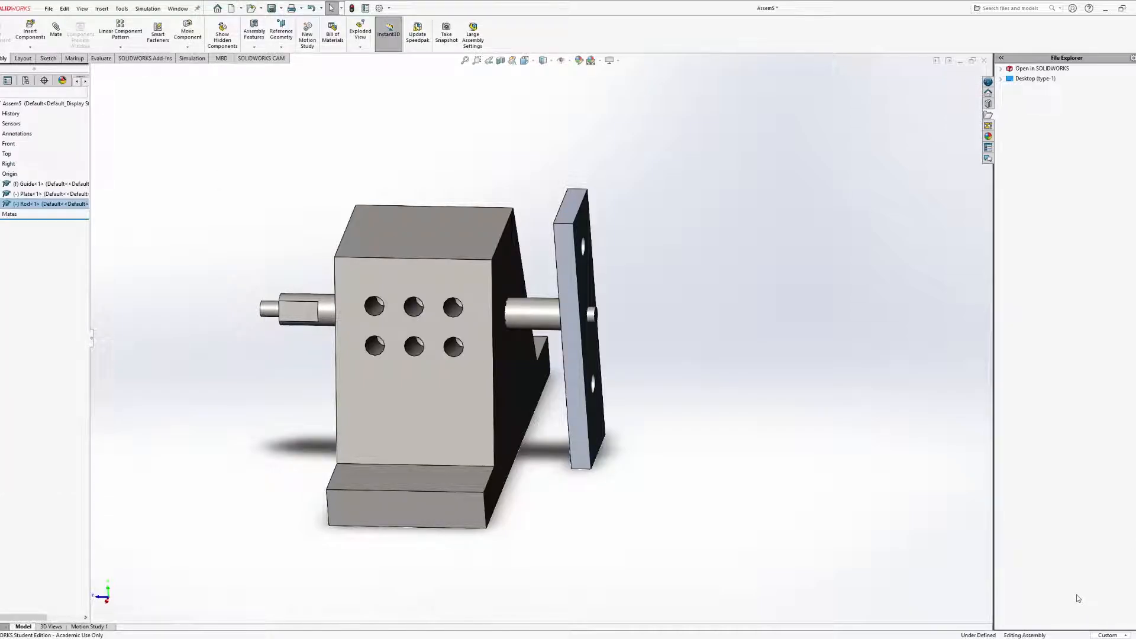
Start an advanced distance mate between the Guide's side face and the Plate face that faces it
{"action": "left_click", "coordinate": [57, 30]}
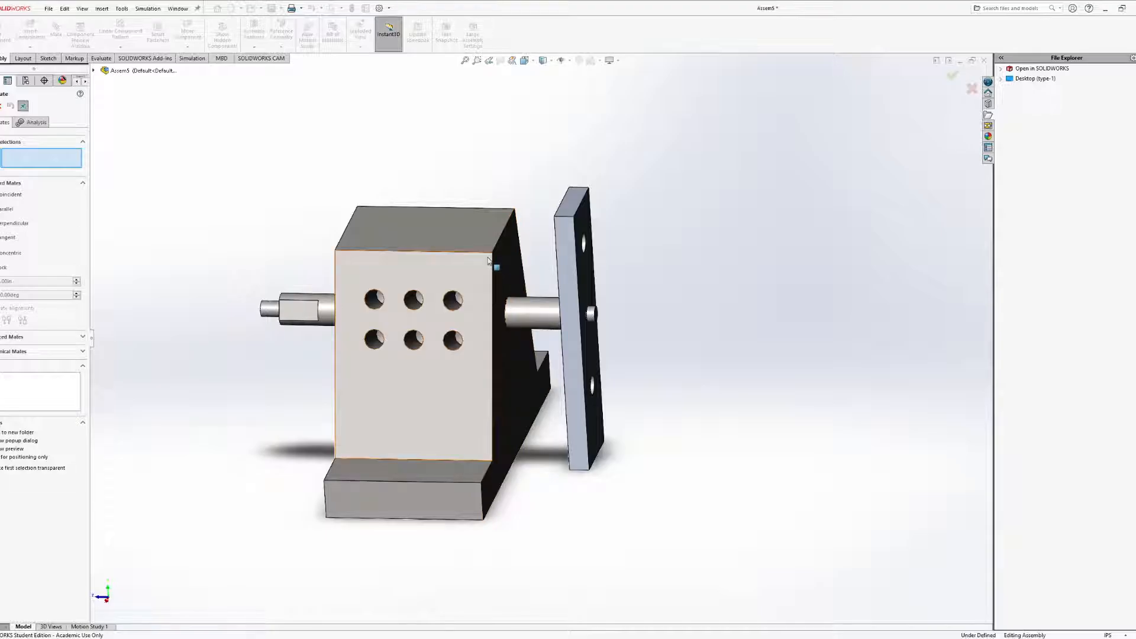
{"action": "middle_click_drag", "start_coordinate": [522, 278], "coordinate": [472, 268]}
{"action": "left_click", "coordinate": [476, 272]}
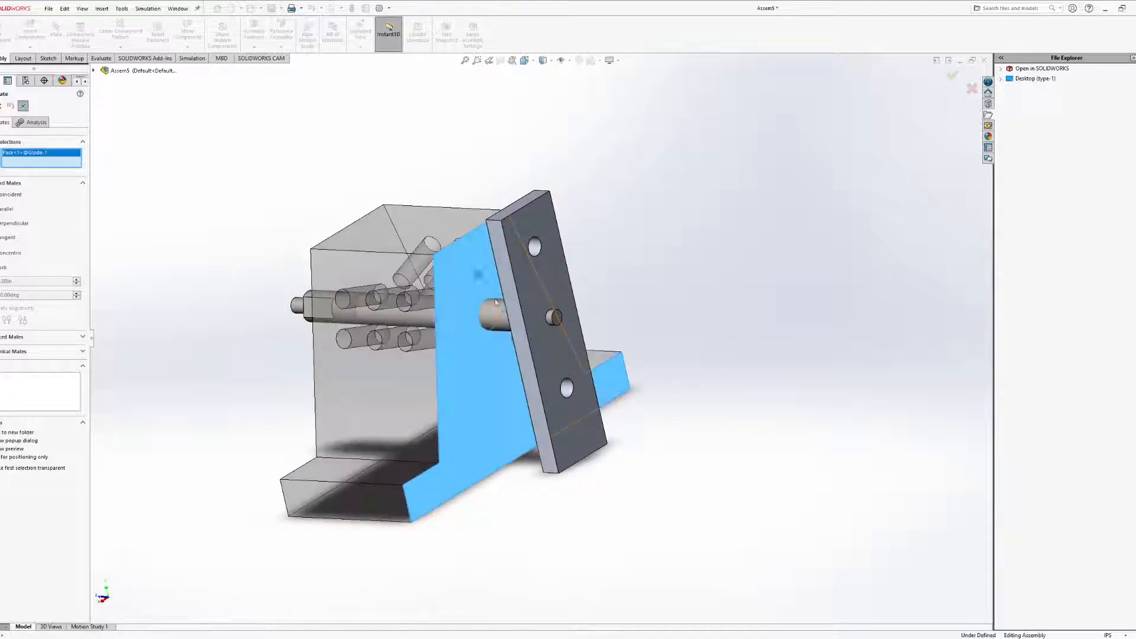
{"action": "middle_click_drag", "start_coordinate": [724, 247], "coordinate": [855, 244]}
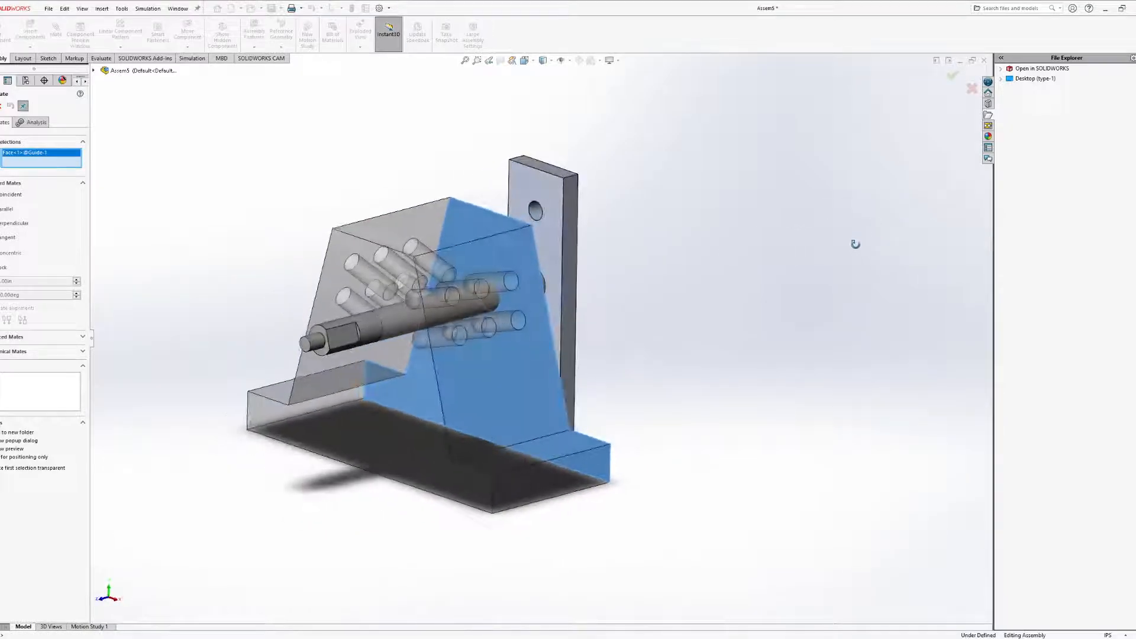
{"action": "left_click", "coordinate": [550, 195]}
{"action": "middle_click_drag", "start_coordinate": [657, 194], "coordinate": [621, 238]}
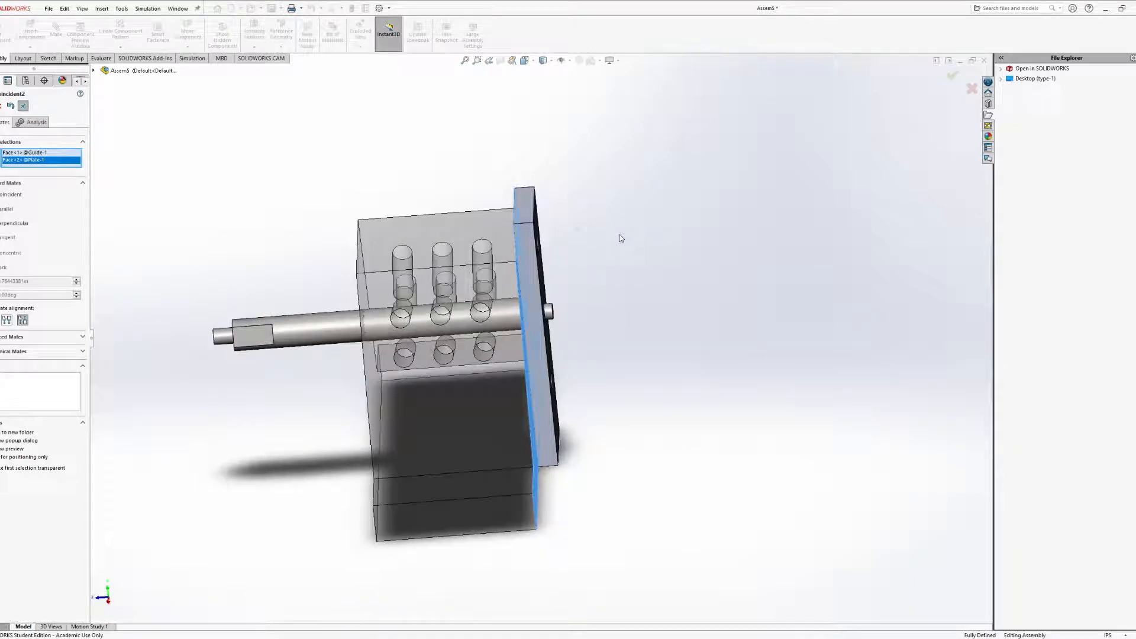
{"action": "left_click", "coordinate": [83, 337]}
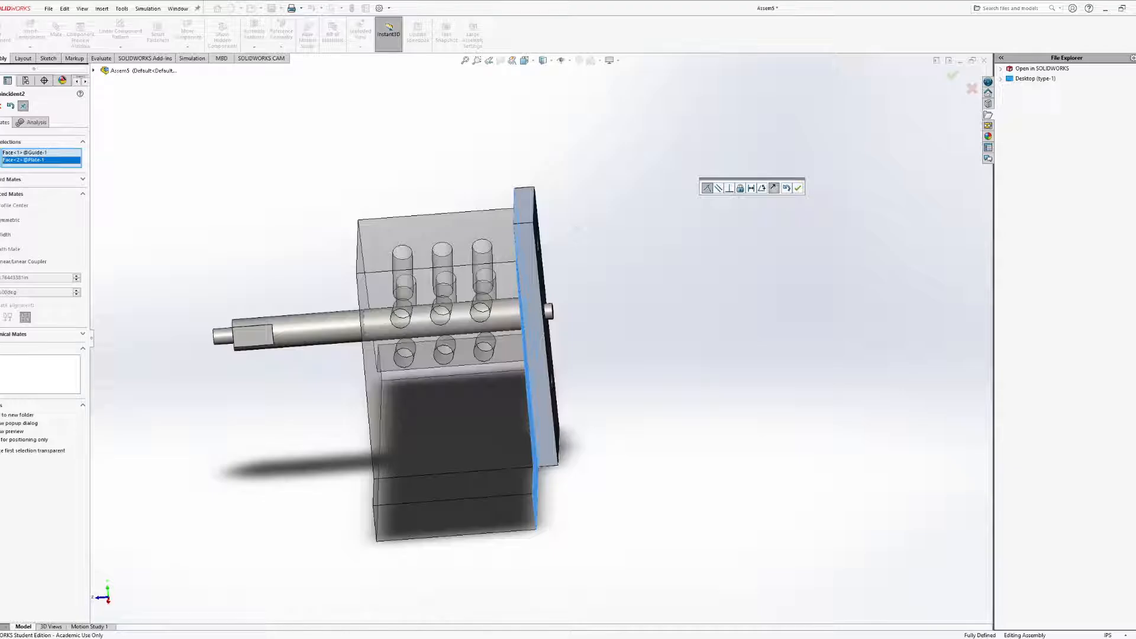
{"action": "left_click", "coordinate": [1, 278]}
{"action": "mouse_move", "coordinate": [299, 327]}
{"action": "middle_mouse_down"}
{"action": "mouse_move", "coordinate": [317, 314]}
{"action": "mouse_move", "coordinate": [306, 325]}
{"action": "middle_mouse_up"}
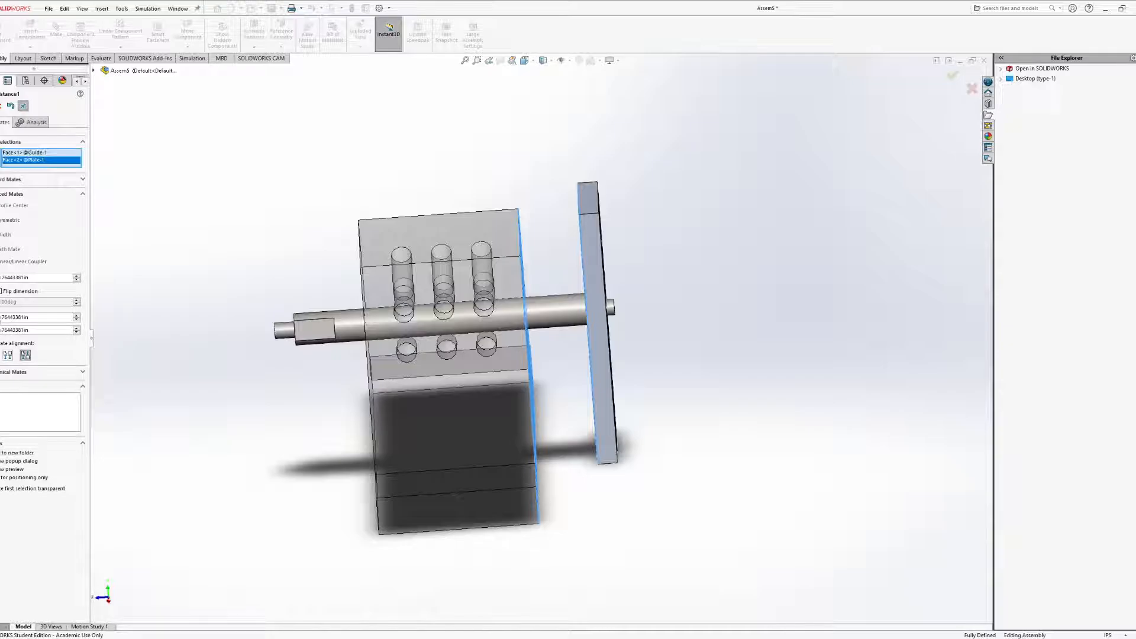
Limit the distance mate to a minimum of 0 in and a maximum of 1 in, then finish mating
{"action": "double_click", "coordinate": [38, 330]}
{"action": "key", "text": "BackSpace"}
{"action": "key", "text": "Return"}
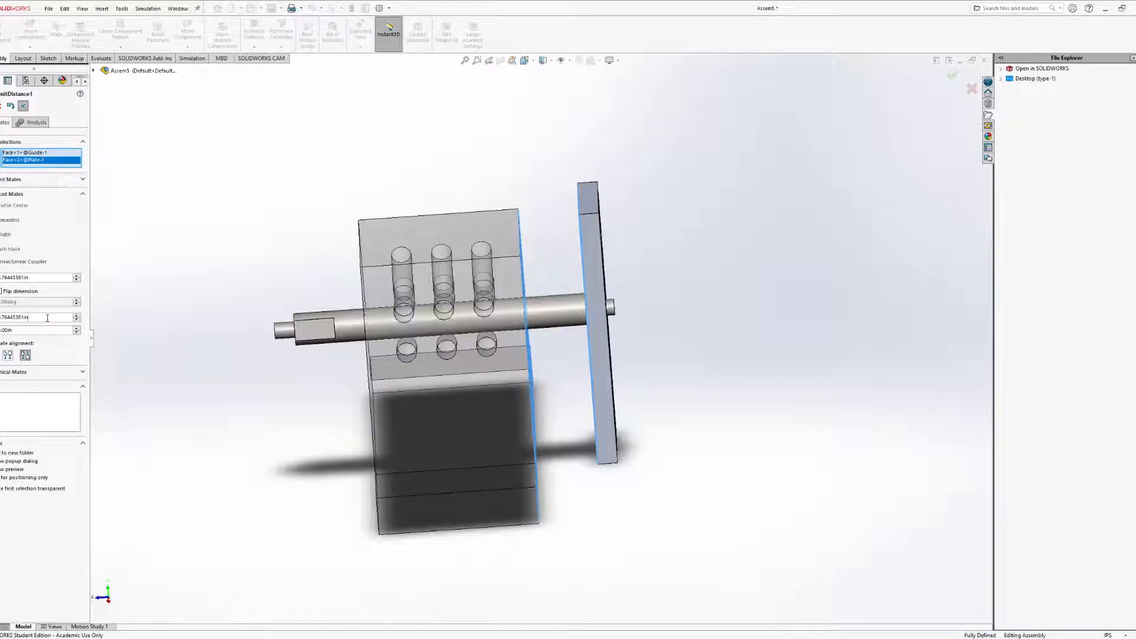
{"action": "left_click_drag", "start_coordinate": [47, 317], "coordinate": [1, 318]}
{"action": "type", "text": "1"}
{"action": "type", "text": "in"}
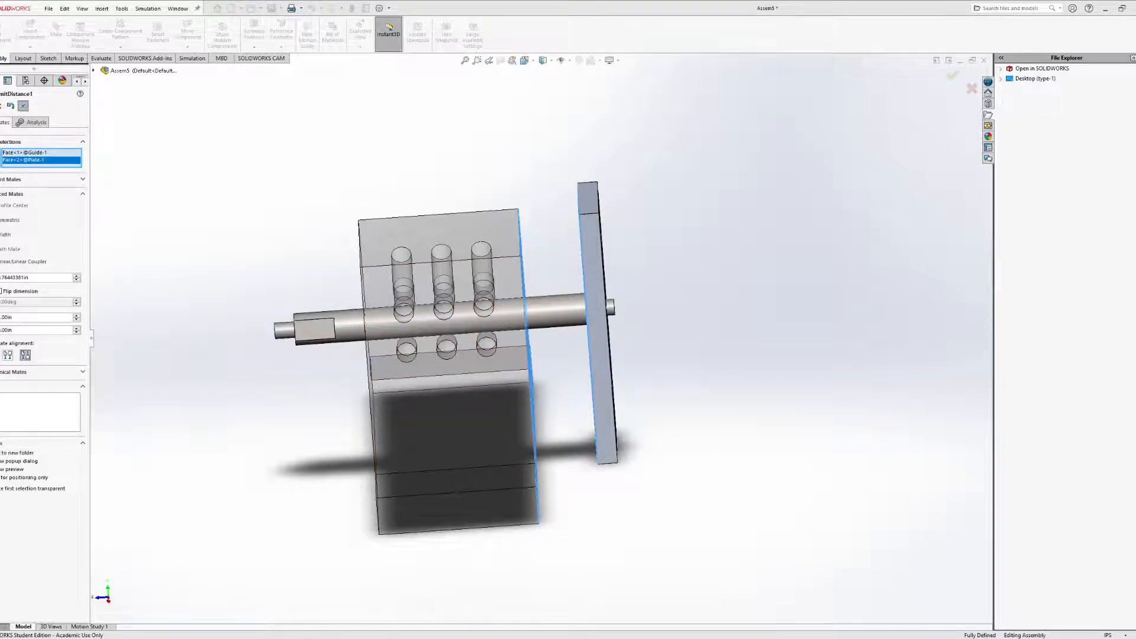
{"action": "left_click", "coordinate": [0, 107]}
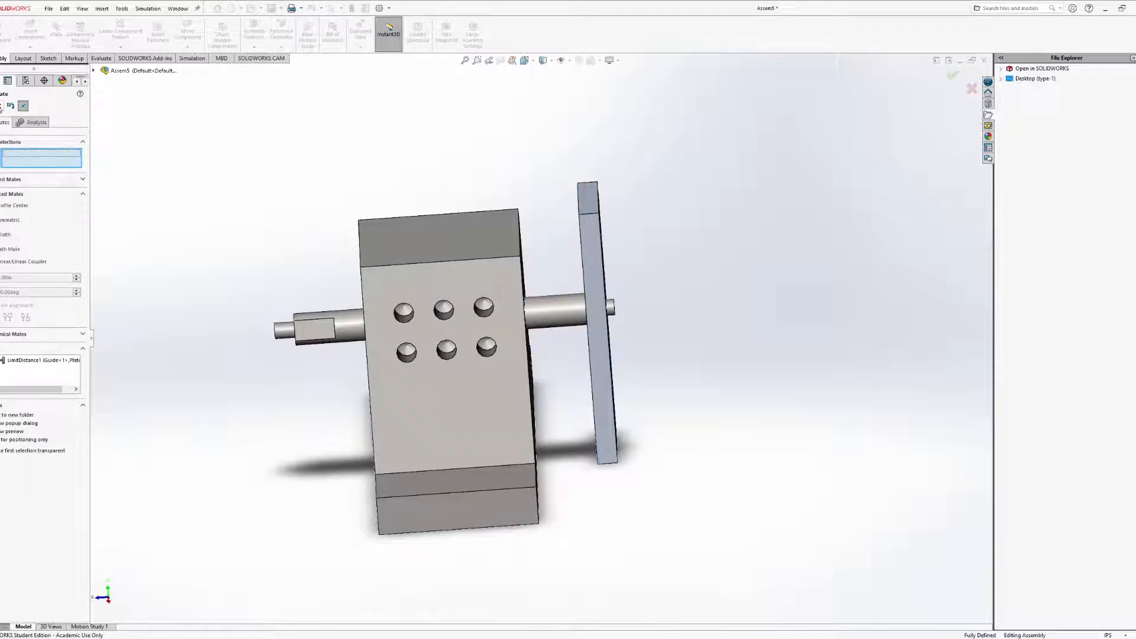
{"action": "left_click", "coordinate": [1, 107]}
Slide the Plate against the Guide and back out to test both ends of its limited travel
{"action": "middle_click_drag", "start_coordinate": [543, 246], "coordinate": [492, 227]}
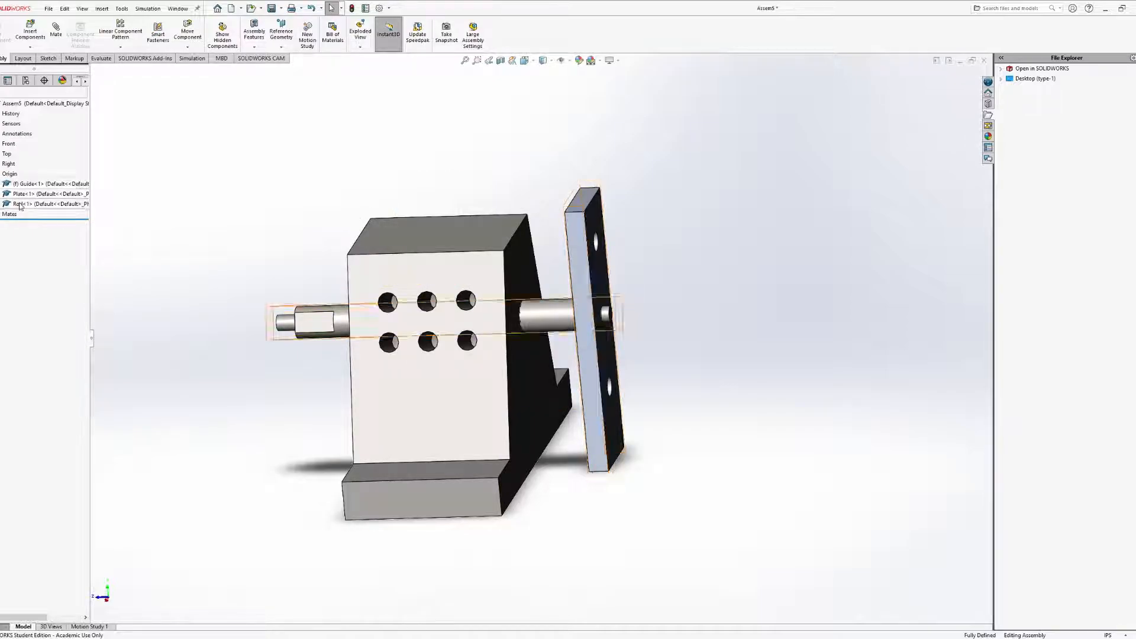
{"action": "middle_click_drag", "start_coordinate": [480, 272], "coordinate": [586, 318]}
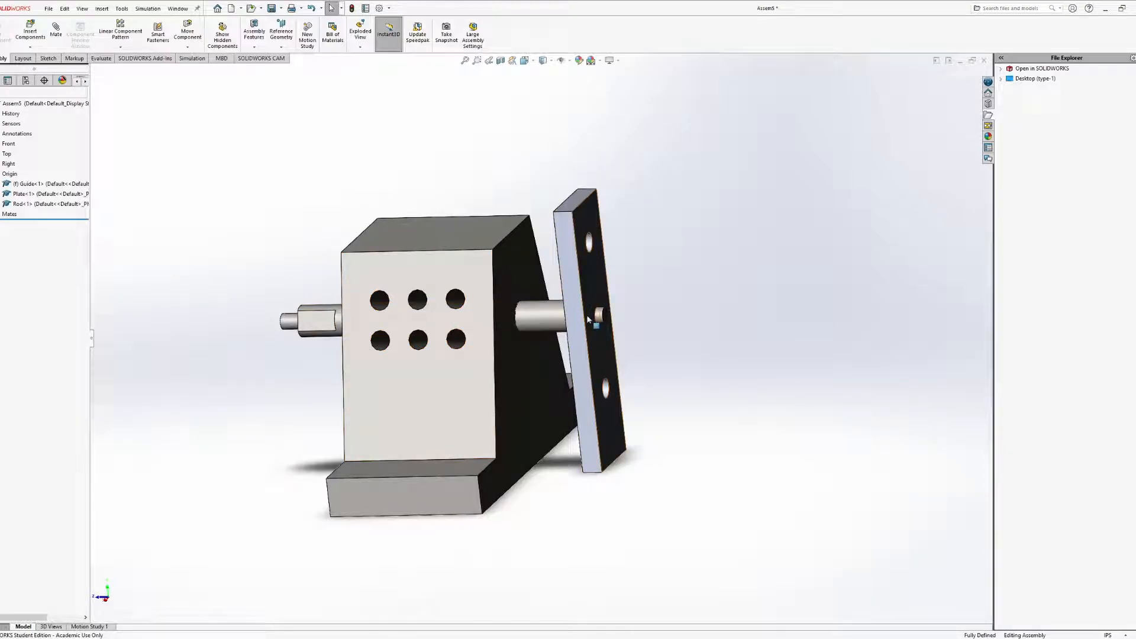
{"action": "left_click_drag", "start_coordinate": [574, 274], "coordinate": [393, 242]}
{"action": "middle_click_drag", "start_coordinate": [394, 243], "coordinate": [432, 227]}
{"action": "scroll", "coordinate": [529, 241], "scroll_direction": "down", "scroll_amount": 6}
{"action": "scroll", "coordinate": [180, 154], "scroll_direction": "up", "scroll_amount": 1}
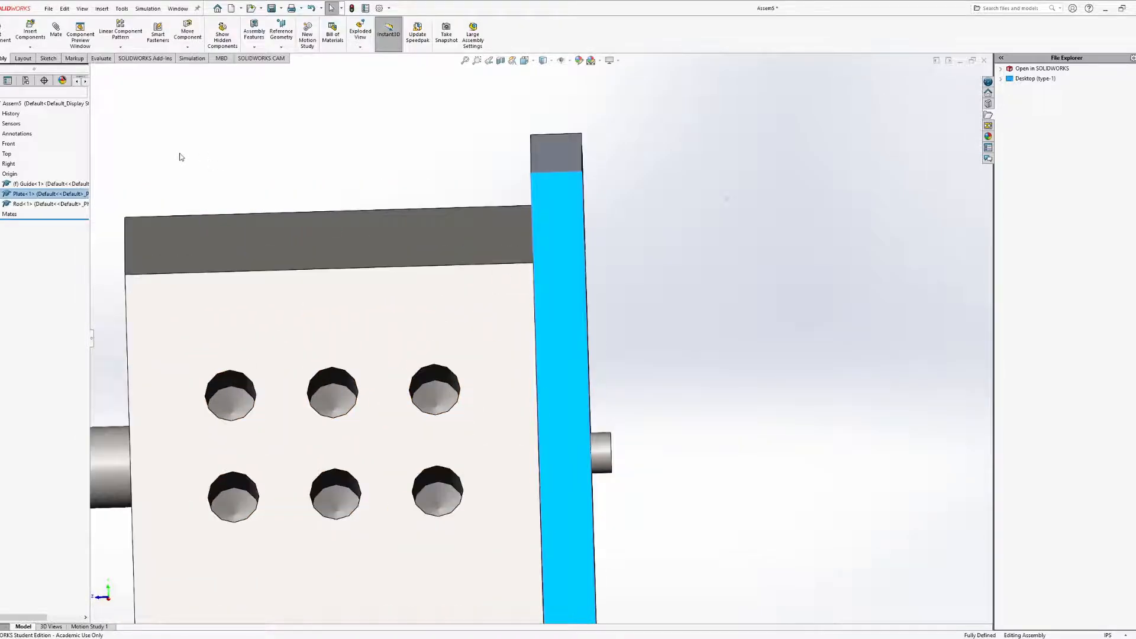
{"action": "scroll", "coordinate": [444, 228], "scroll_direction": "up", "scroll_amount": 3}
{"action": "middle_click_drag", "start_coordinate": [502, 223], "coordinate": [520, 336]}
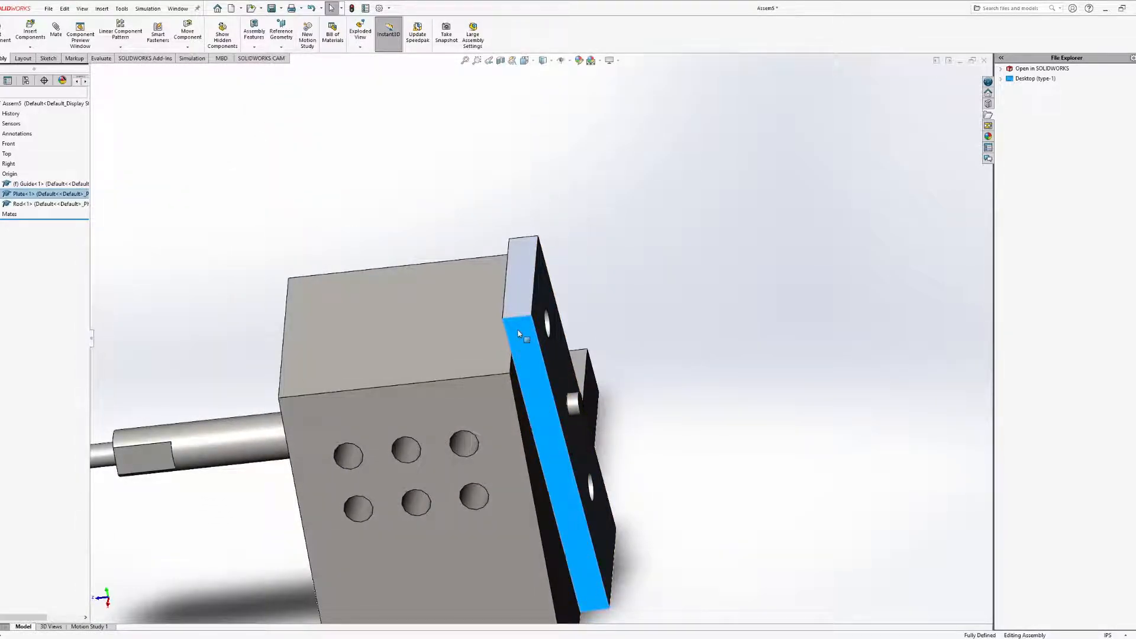
{"action": "left_click_drag", "start_coordinate": [518, 334], "coordinate": [759, 327]}
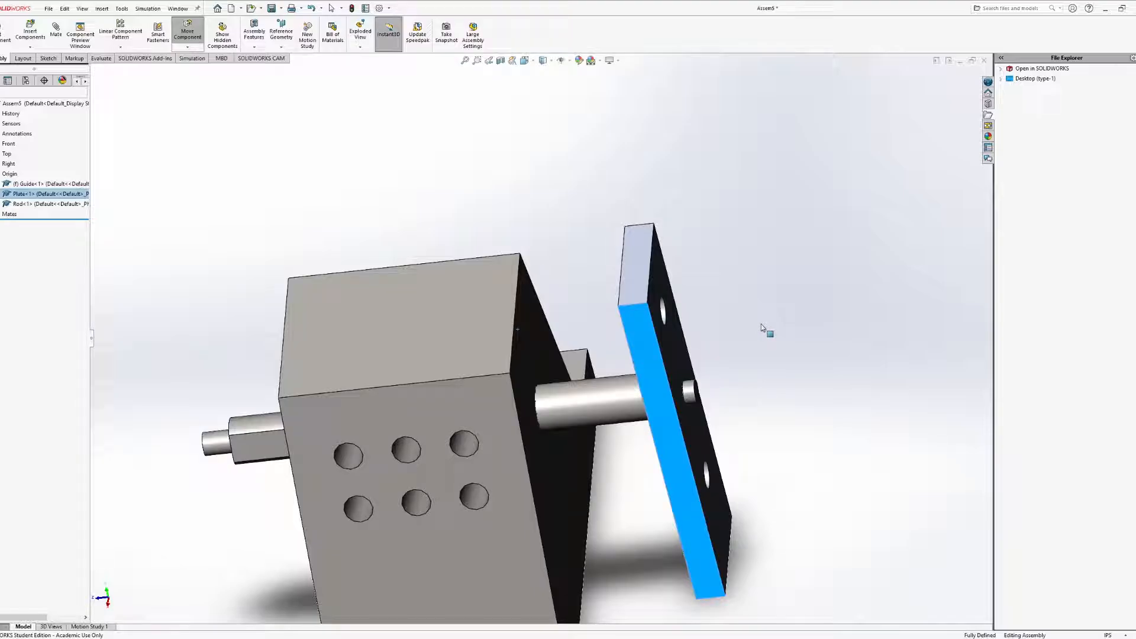
{"action": "key", "text": "Escape"}
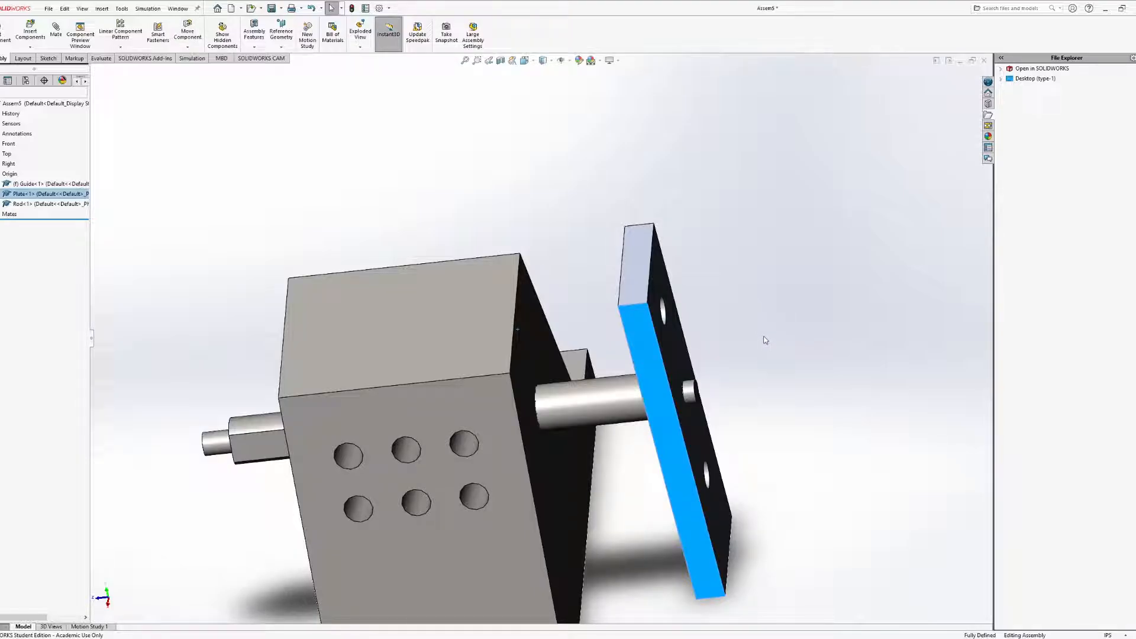
{"action": "middle_click_drag", "start_coordinate": [765, 340], "coordinate": [816, 266]}
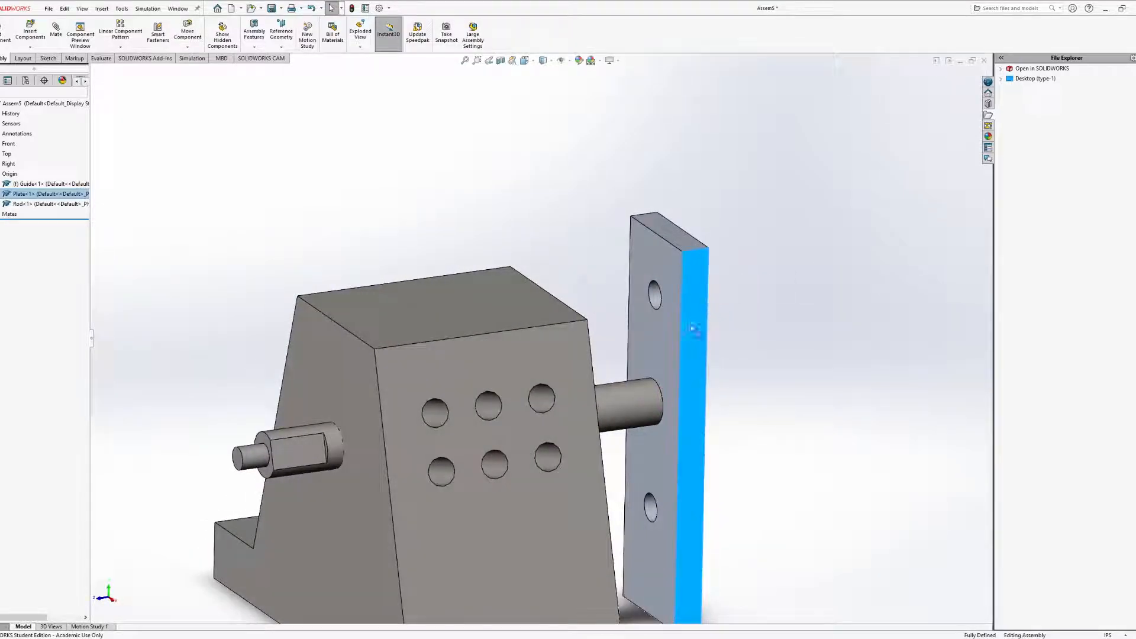
{"action": "middle_click_drag", "start_coordinate": [691, 327], "coordinate": [733, 236], "text": "ctrl"}
{"action": "middle_click_drag", "start_coordinate": [654, 369], "coordinate": [661, 335]}
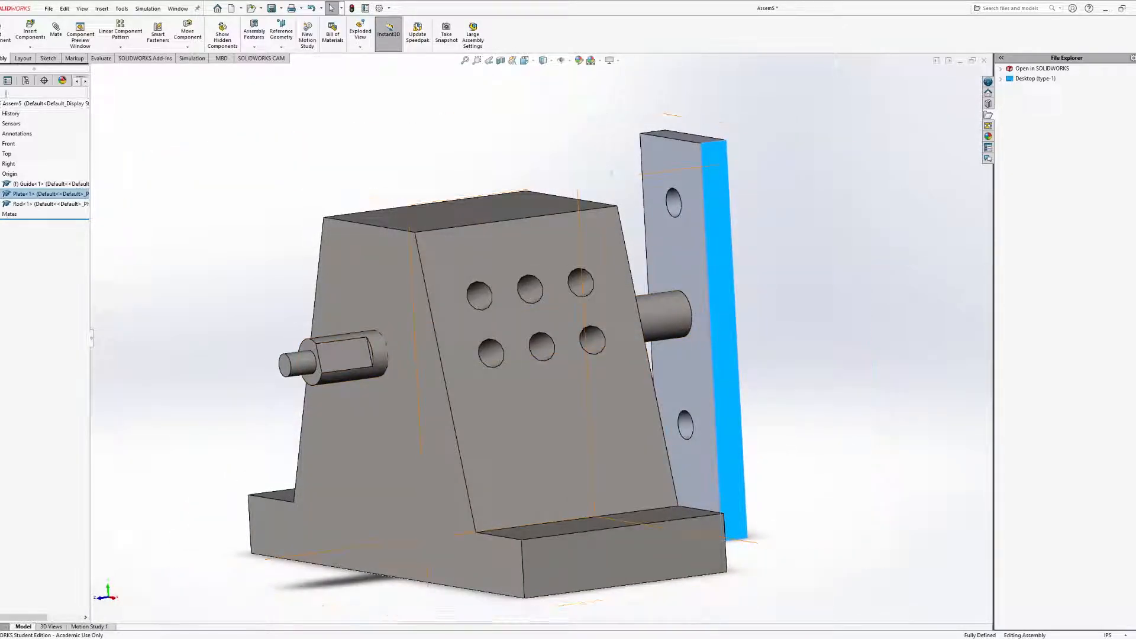
{"action": "left_click", "coordinate": [101, 60]}
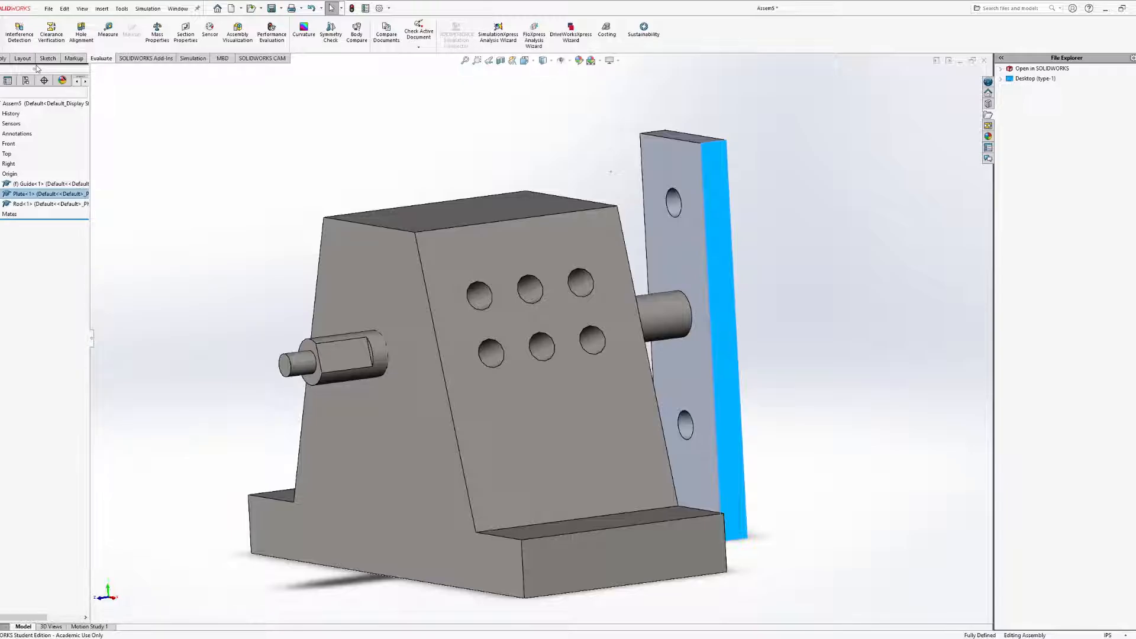
{"action": "middle_click_drag", "start_coordinate": [442, 173], "coordinate": [429, 197]}
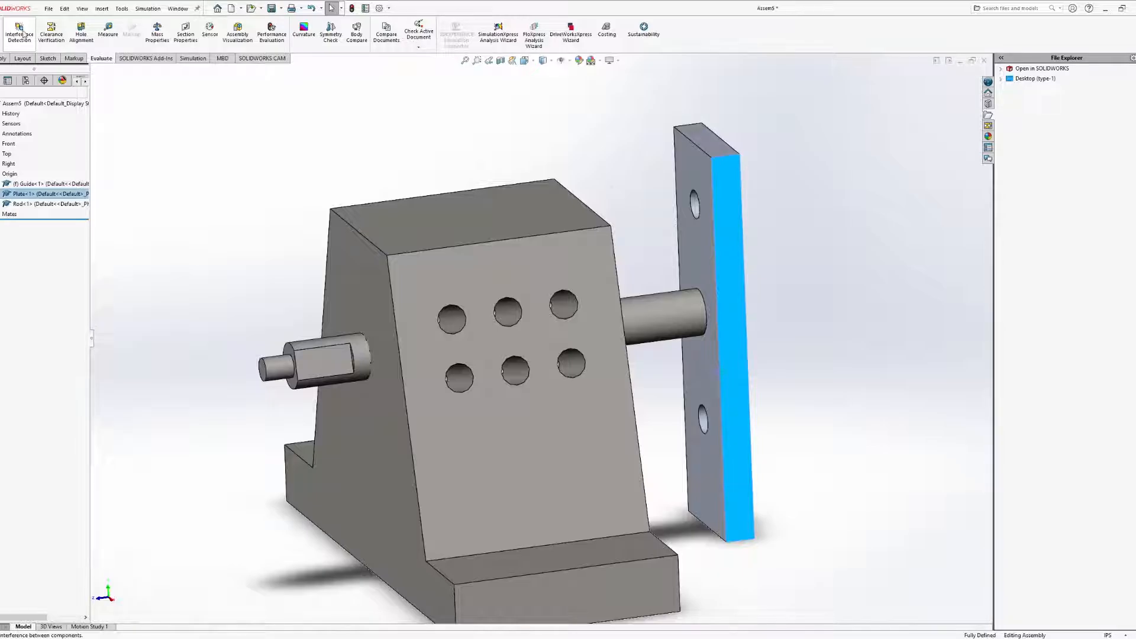
{"action": "left_click", "coordinate": [24, 34]}
{"action": "middle_click_drag", "start_coordinate": [305, 131], "coordinate": [414, 175]}
{"action": "left_click", "coordinate": [644, 223]}
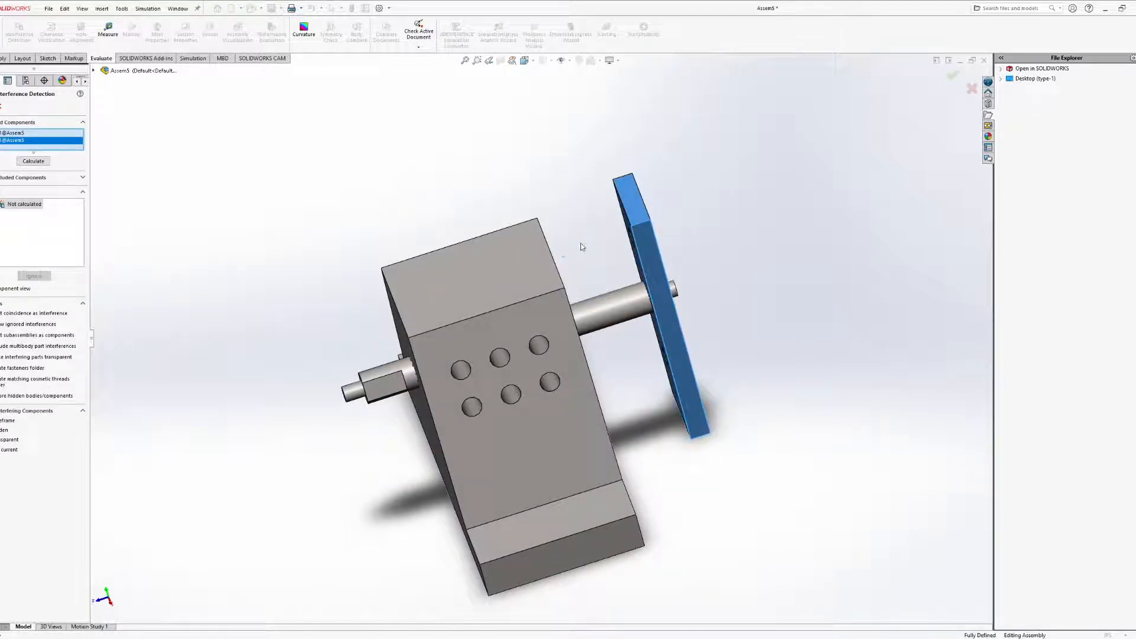
{"action": "left_click", "coordinate": [2, 110]}
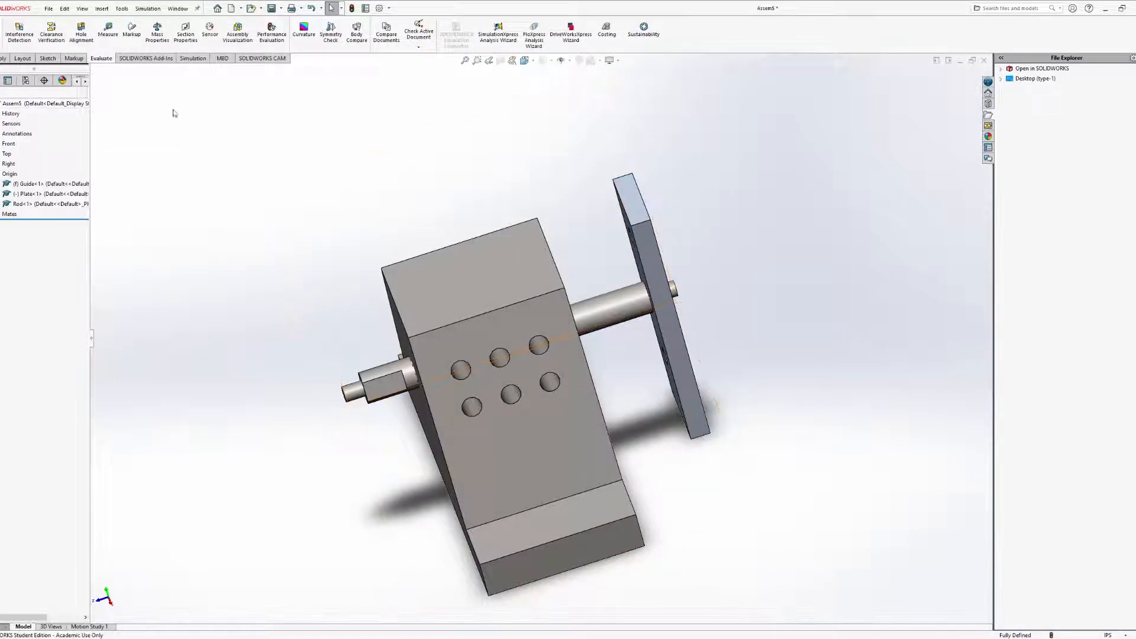
Slide the Plate against the Guide and select the Plate, Guide and Rod for Interference Detection
{"action": "left_click_drag", "start_coordinate": [636, 216], "coordinate": [397, 247]}
{"action": "middle_click_drag", "start_coordinate": [413, 182], "coordinate": [404, 126]}
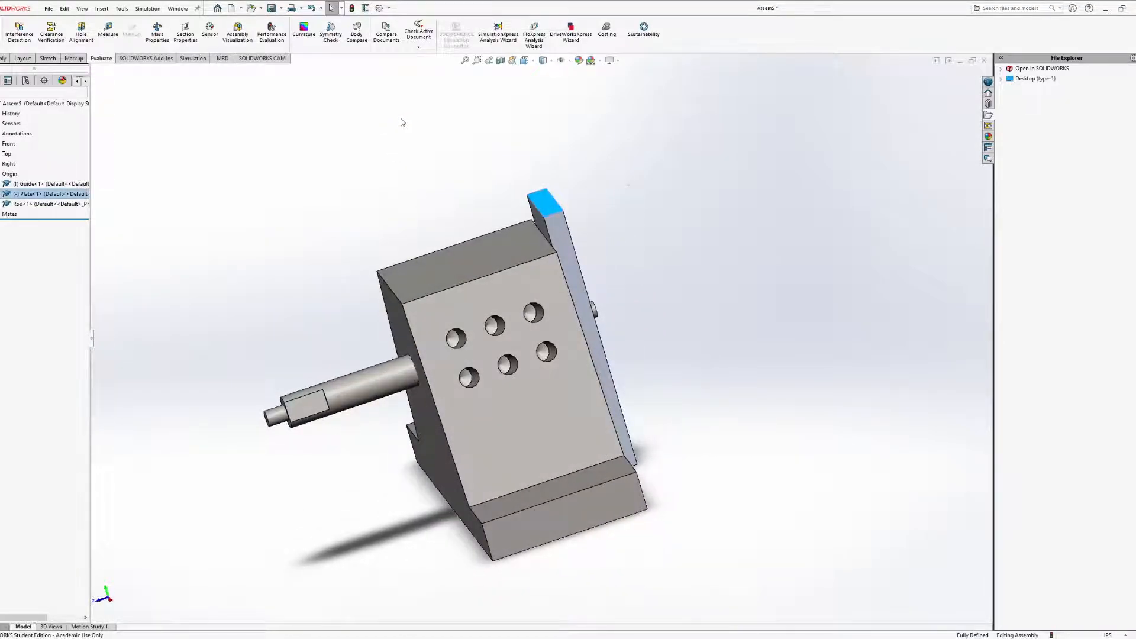
{"action": "left_click", "coordinate": [19, 33]}
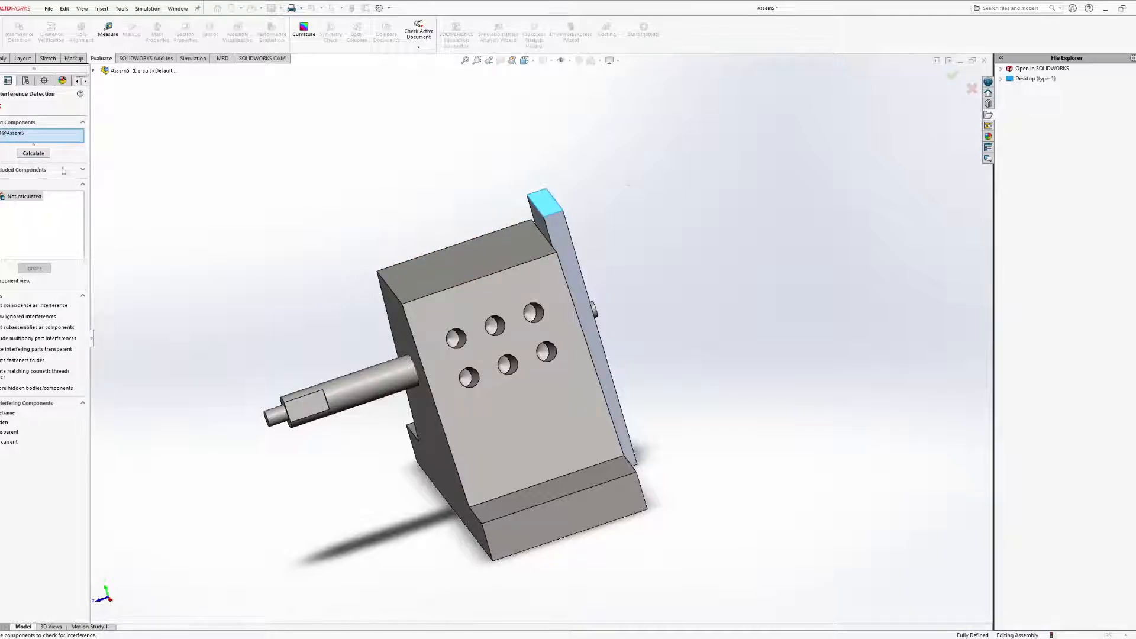
{"action": "left_click", "coordinate": [559, 407]}
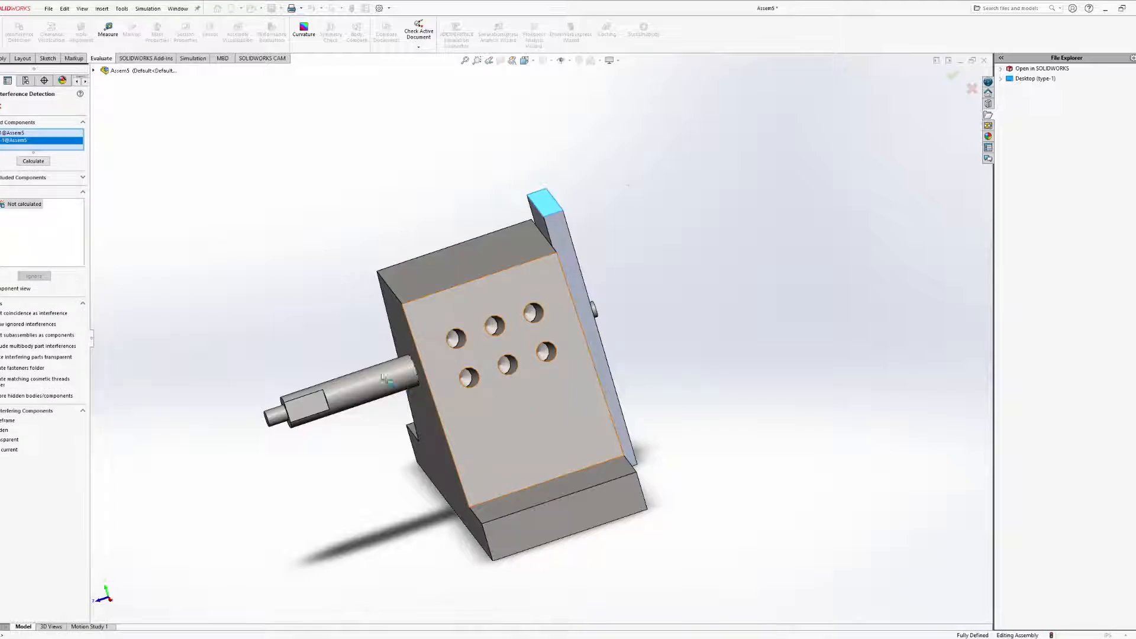
{"action": "left_click", "coordinate": [385, 378]}
{"action": "left_click", "coordinate": [573, 268]}
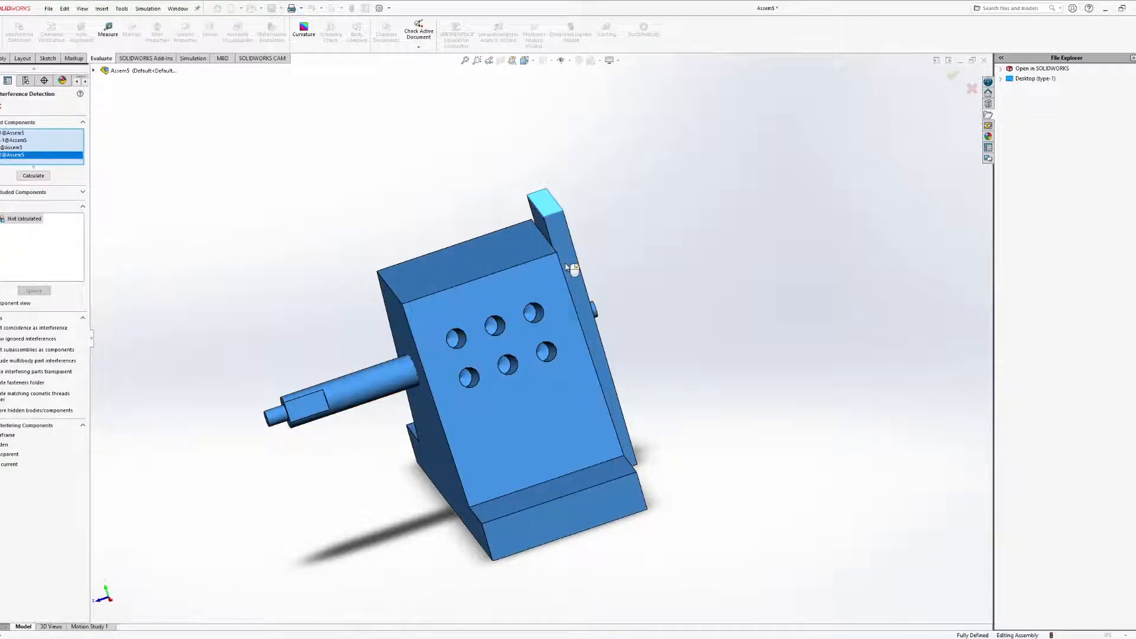
Calculate the interferences between the selected components, inspect the assembly, and close Interference Detection
{"action": "left_click", "coordinate": [57, 132]}
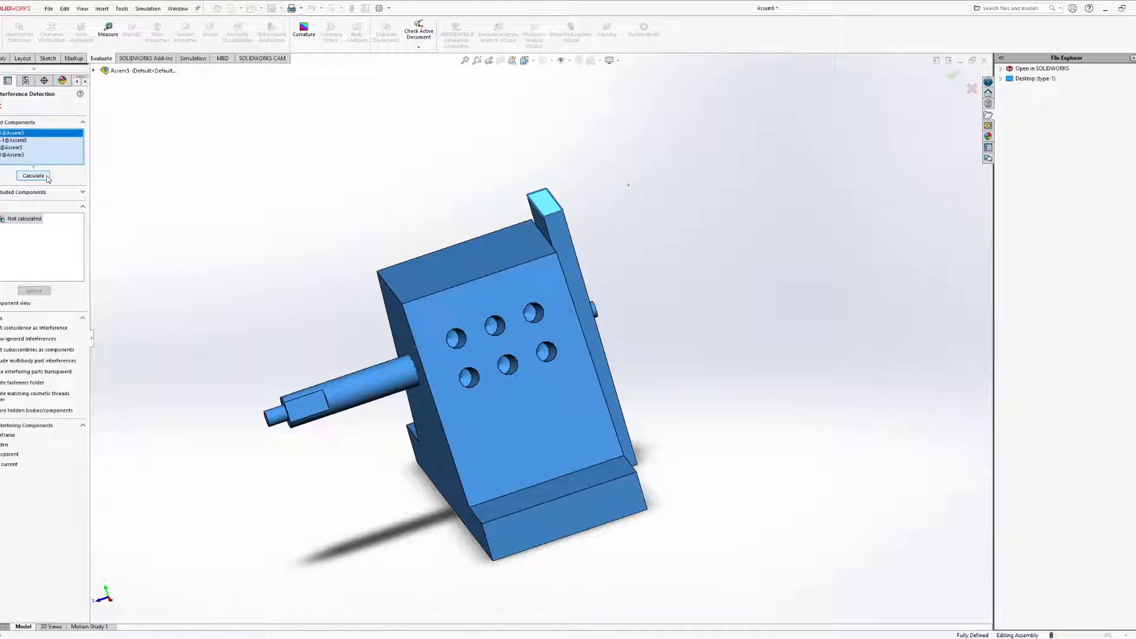
{"action": "left_click", "coordinate": [48, 179]}
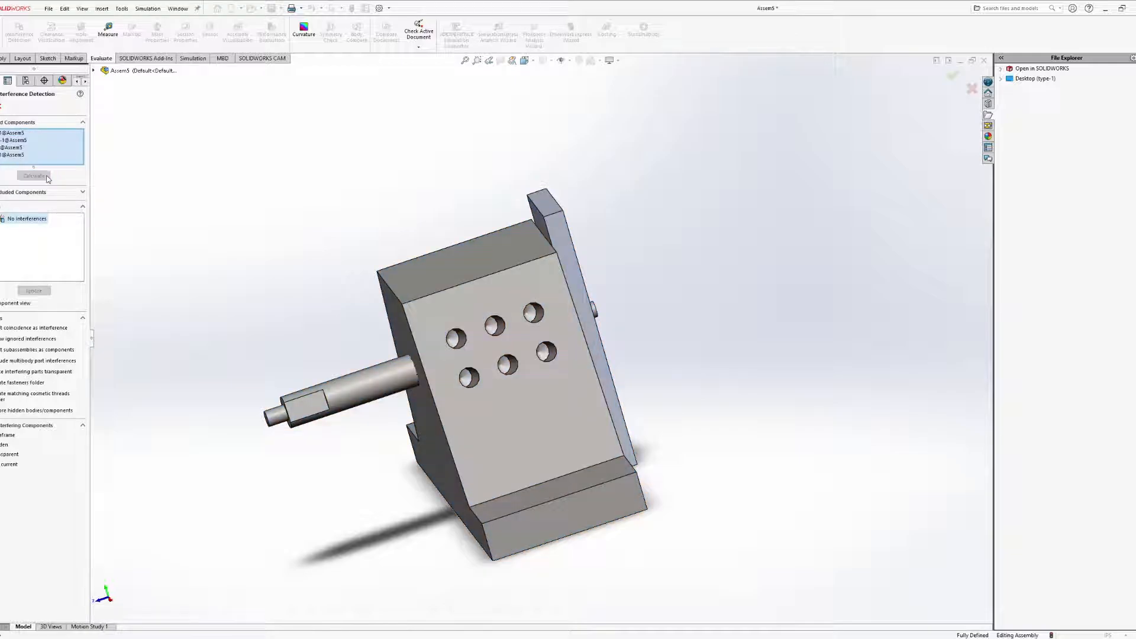
{"action": "middle_click_drag", "start_coordinate": [304, 213], "coordinate": [320, 231]}
{"action": "mouse_move", "coordinate": [258, 254]}
{"action": "middle_mouse_down"}
{"action": "mouse_move", "coordinate": [295, 225]}
{"action": "mouse_move", "coordinate": [261, 254]}
{"action": "middle_mouse_up"}
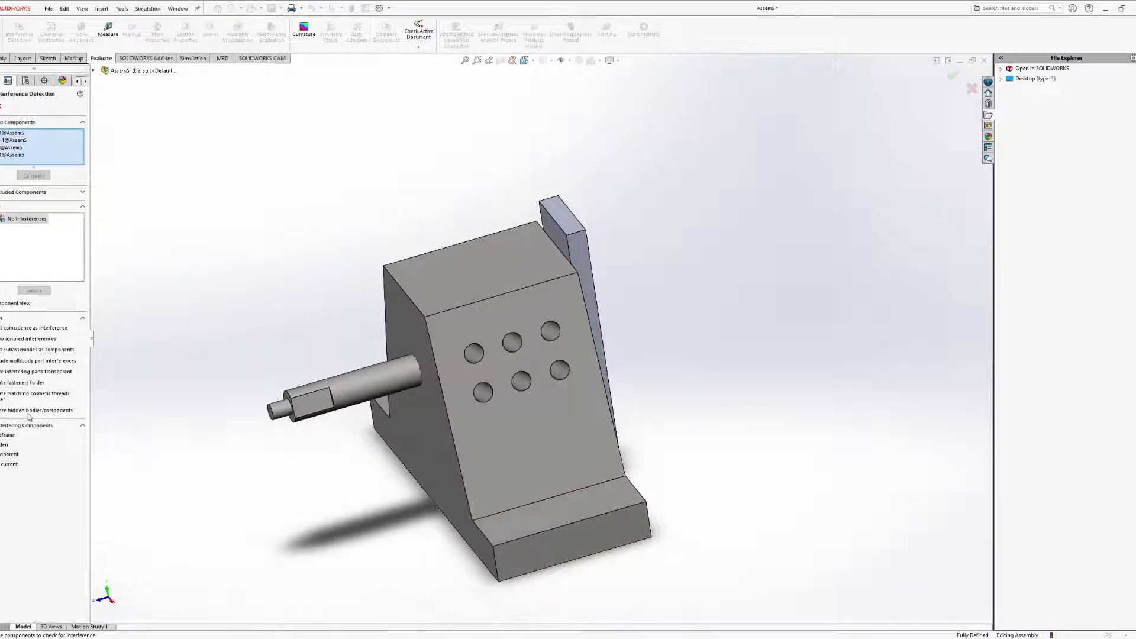
{"action": "mouse_move", "coordinate": [244, 188]}
{"action": "middle_mouse_down"}
{"action": "mouse_move", "coordinate": [314, 188]}
{"action": "mouse_move", "coordinate": [287, 213]}
{"action": "mouse_move", "coordinate": [261, 201]}
{"action": "middle_mouse_up"}
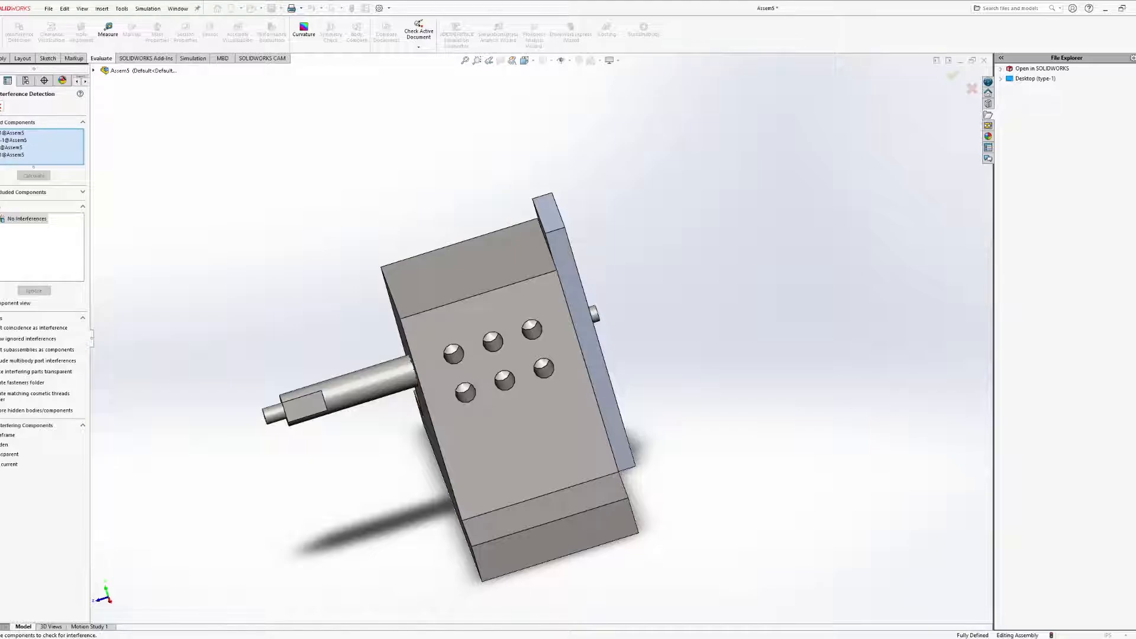
{"action": "left_click", "coordinate": [2, 106]}
{"action": "middle_click_drag", "start_coordinate": [335, 235], "coordinate": [355, 215]}
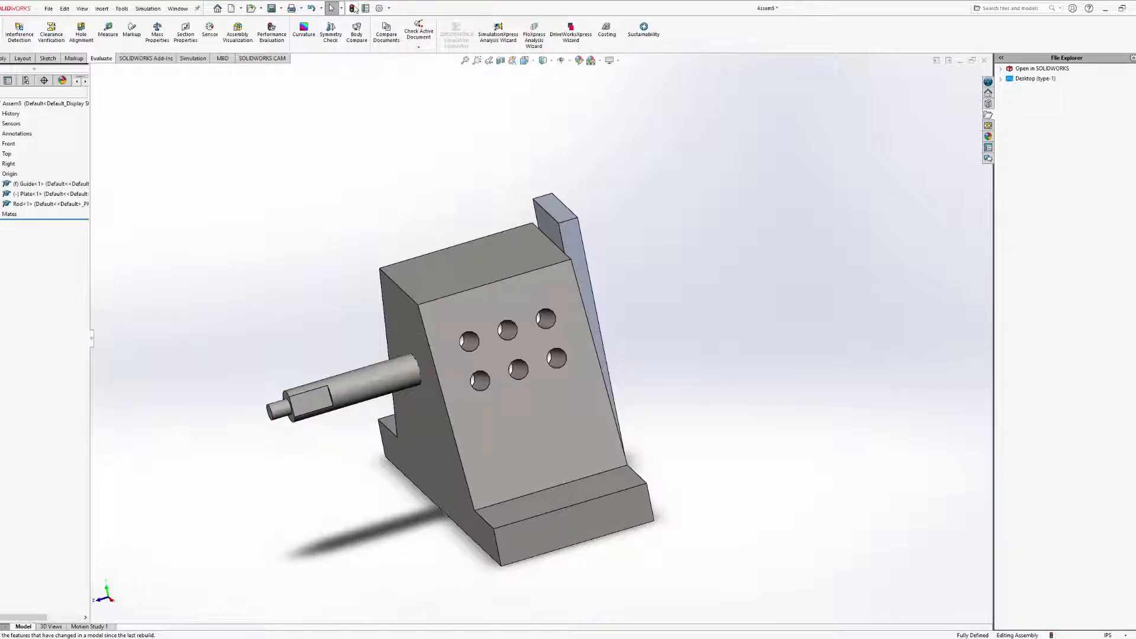
Expand the list of mates, rebuild the assembly, and slide the Plate away from the Guide to test its travel
{"action": "left_click", "coordinate": [0, 214]}
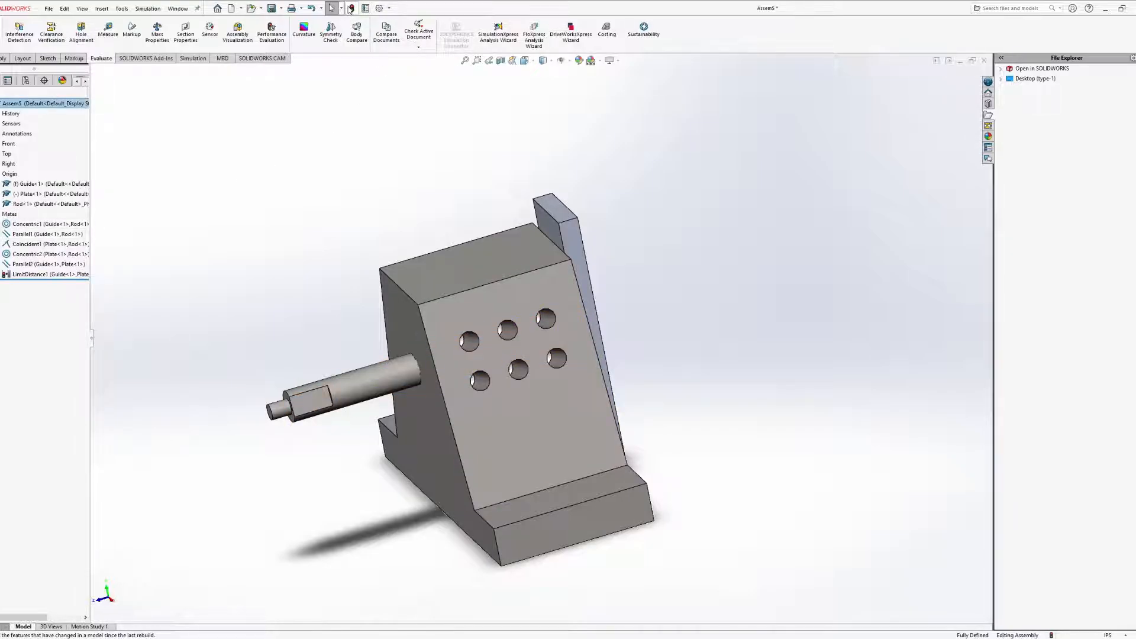
{"action": "left_click", "coordinate": [351, 9]}
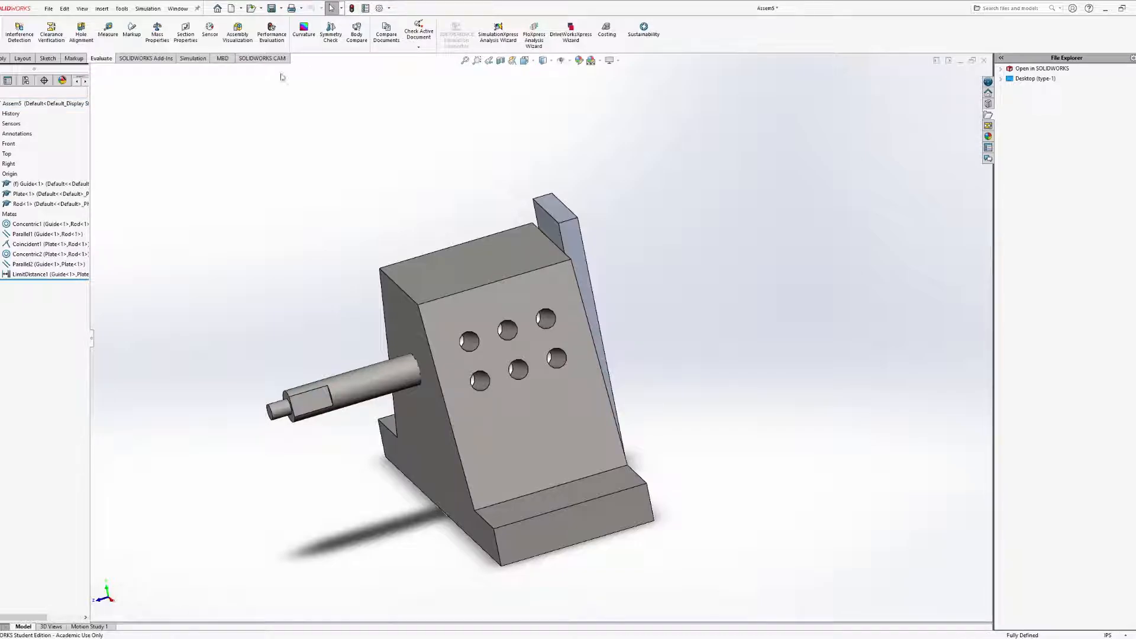
{"action": "middle_click_drag", "start_coordinate": [486, 270], "coordinate": [492, 299]}
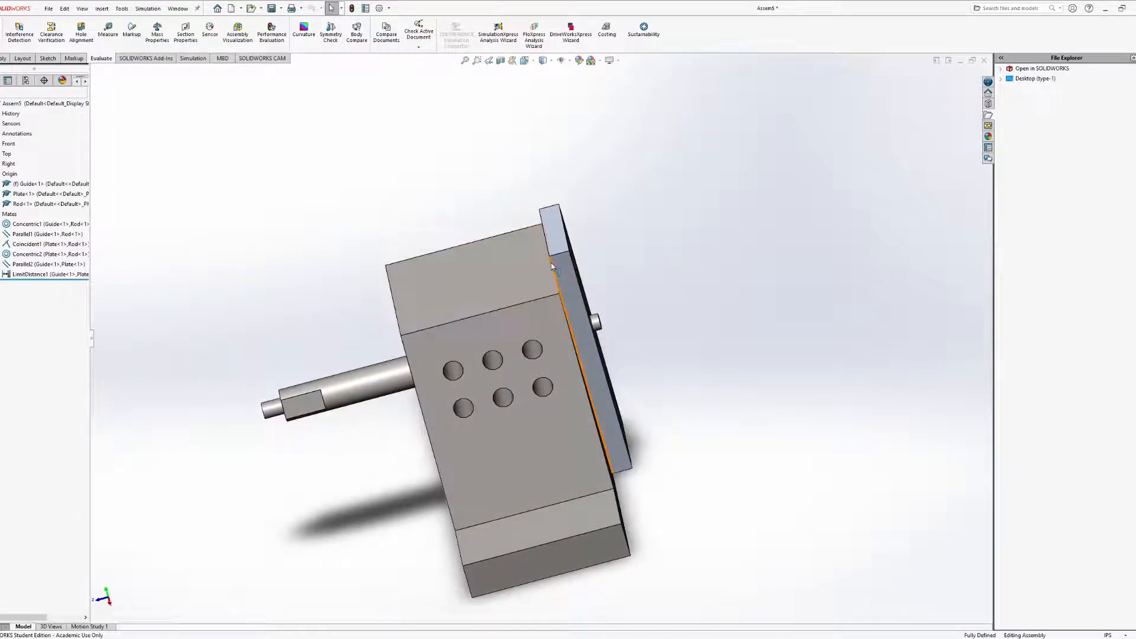
{"action": "left_click_drag", "start_coordinate": [567, 261], "coordinate": [699, 249]}
{"action": "middle_click_drag", "start_coordinate": [712, 286], "coordinate": [746, 248]}
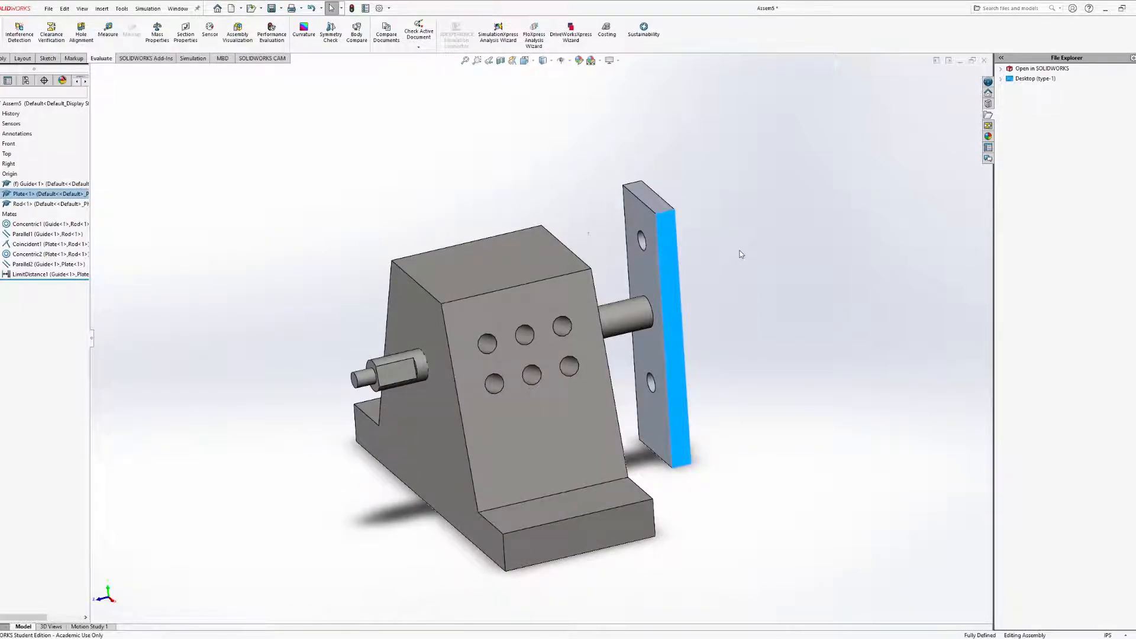
{"action": "mouse_move", "coordinate": [662, 262]}
{"action": "left_mouse_down"}
{"action": "mouse_move", "coordinate": [587, 278]}
{"action": "mouse_move", "coordinate": [663, 262]}
{"action": "left_mouse_up"}
{"action": "middle_click_drag", "start_coordinate": [613, 382], "coordinate": [613, 300]}
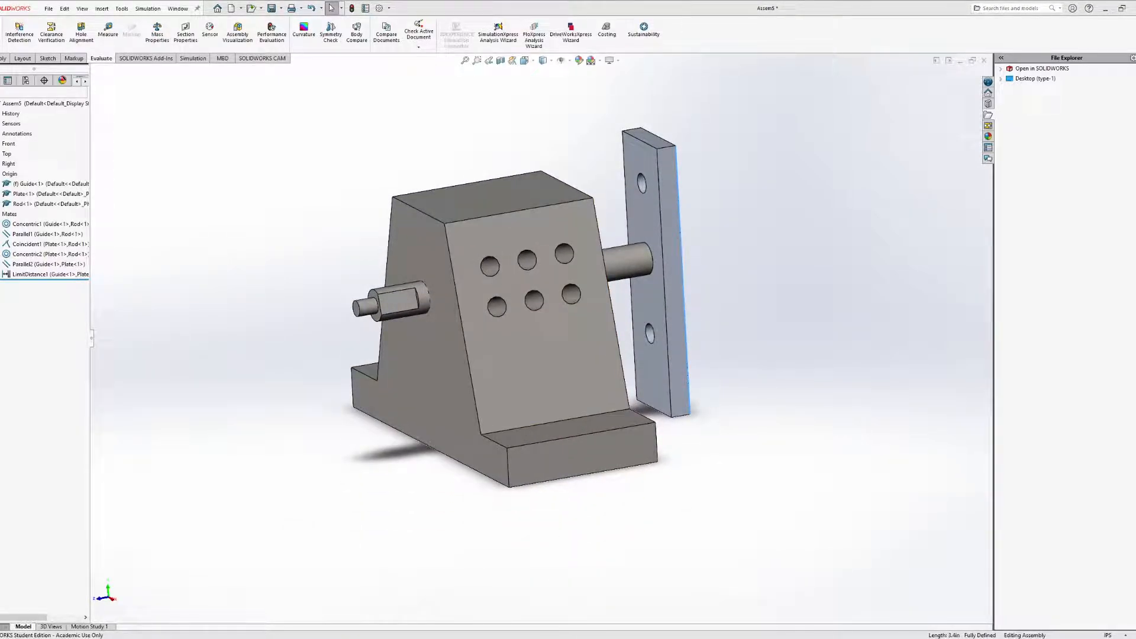
Switch to the PowerPoint lesson and advance to the Toolbox slide
{"action": "key", "text": "alt+Tab"}
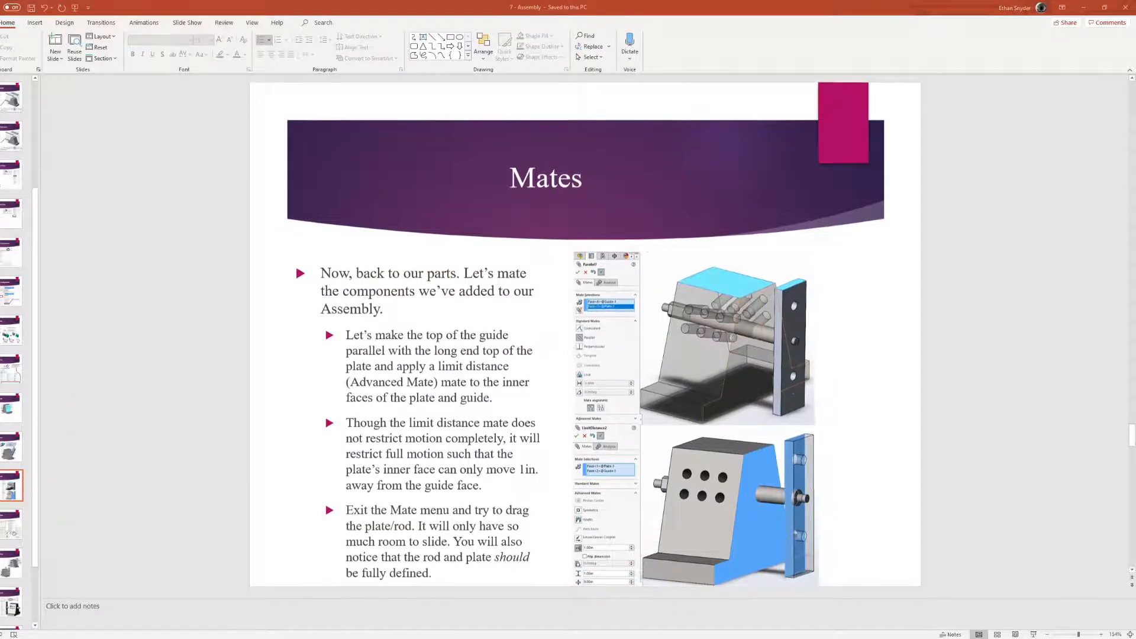
{"action": "scroll", "coordinate": [414, 392], "scroll_direction": "down", "scroll_amount": 1}
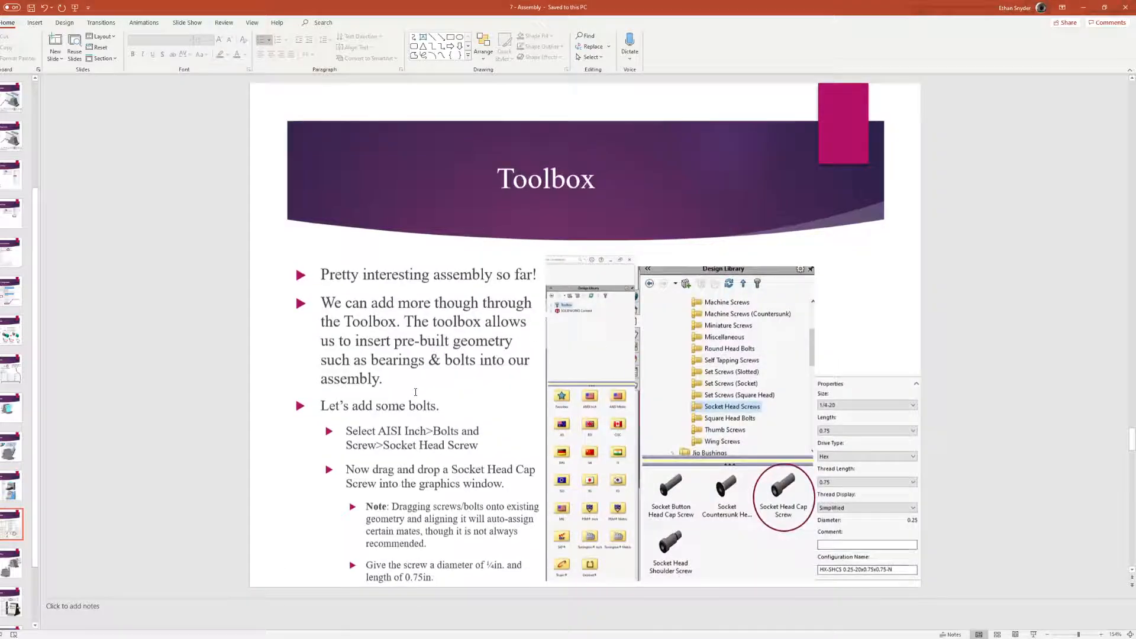
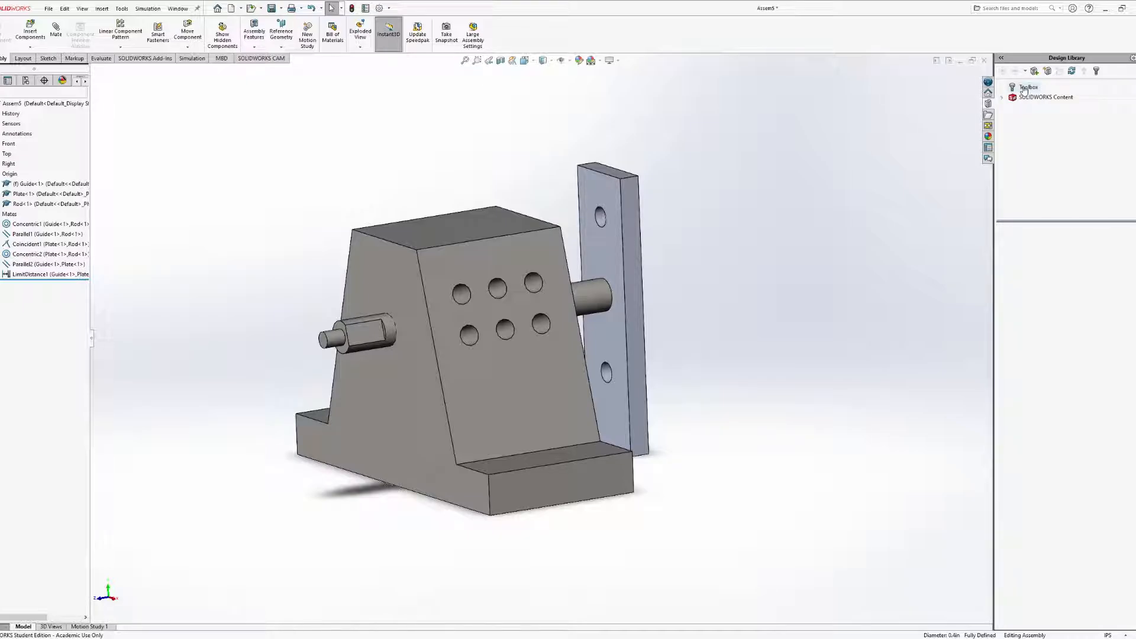
Add in the Toolbox from the Design Library and slide the Plate away from the Guide
{"action": "left_click", "coordinate": [1024, 89]}
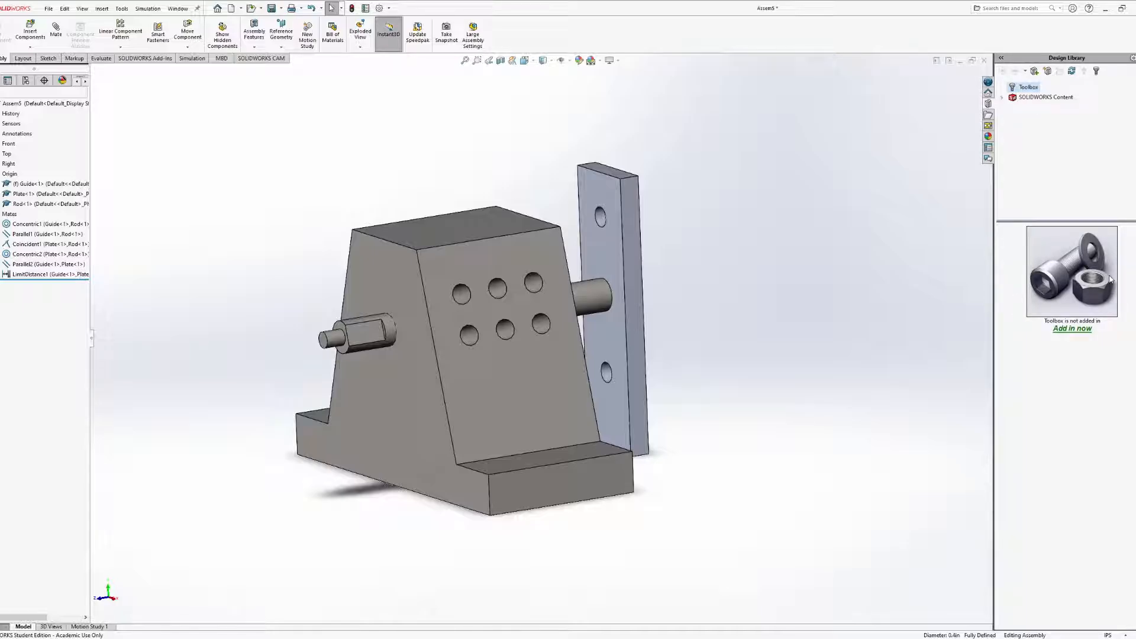
{"action": "mouse_move", "coordinate": [846, 262]}
{"action": "middle_mouse_down"}
{"action": "mouse_move", "coordinate": [835, 253]}
{"action": "mouse_move", "coordinate": [852, 262]}
{"action": "middle_mouse_up"}
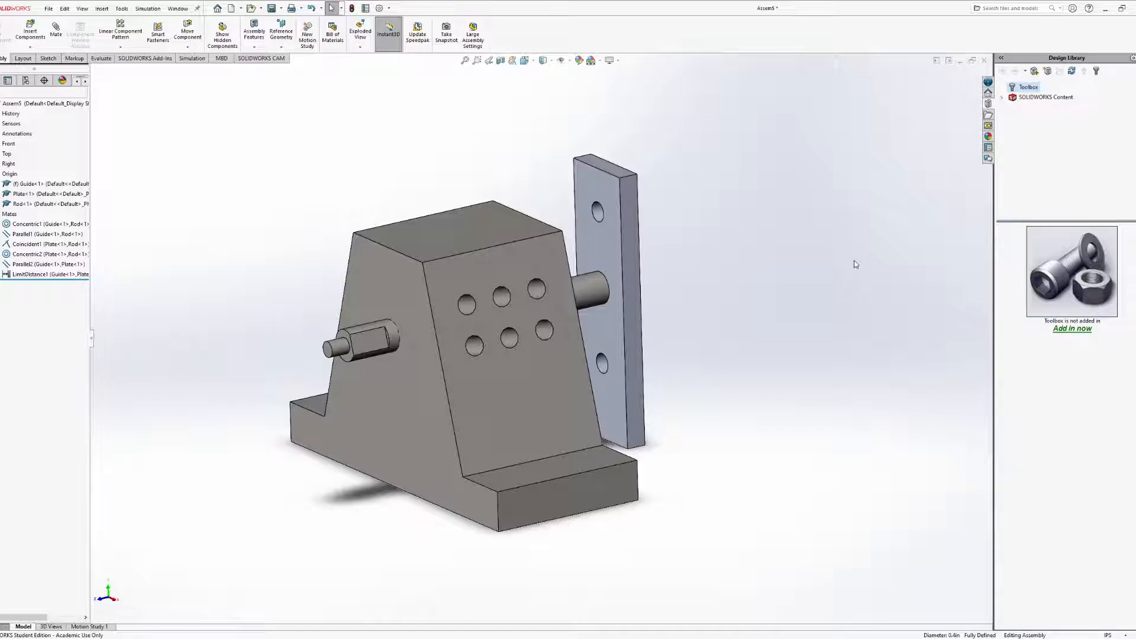
{"action": "left_click", "coordinate": [1066, 333]}
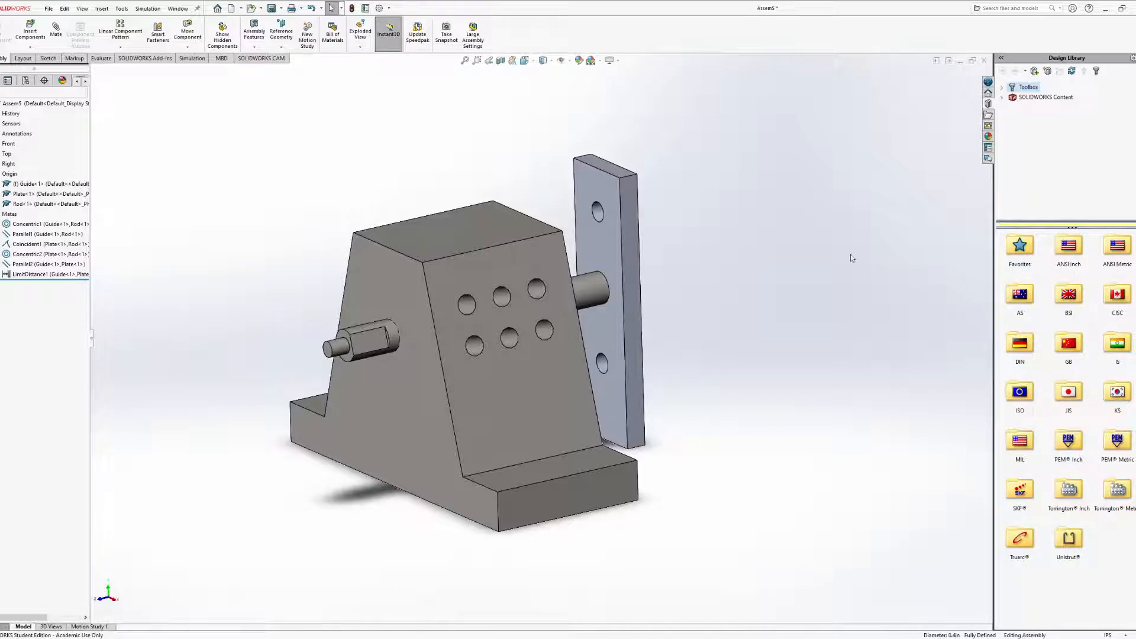
{"action": "middle_click_drag", "start_coordinate": [852, 259], "coordinate": [821, 262]}
{"action": "left_click_drag", "start_coordinate": [620, 266], "coordinate": [758, 228]}
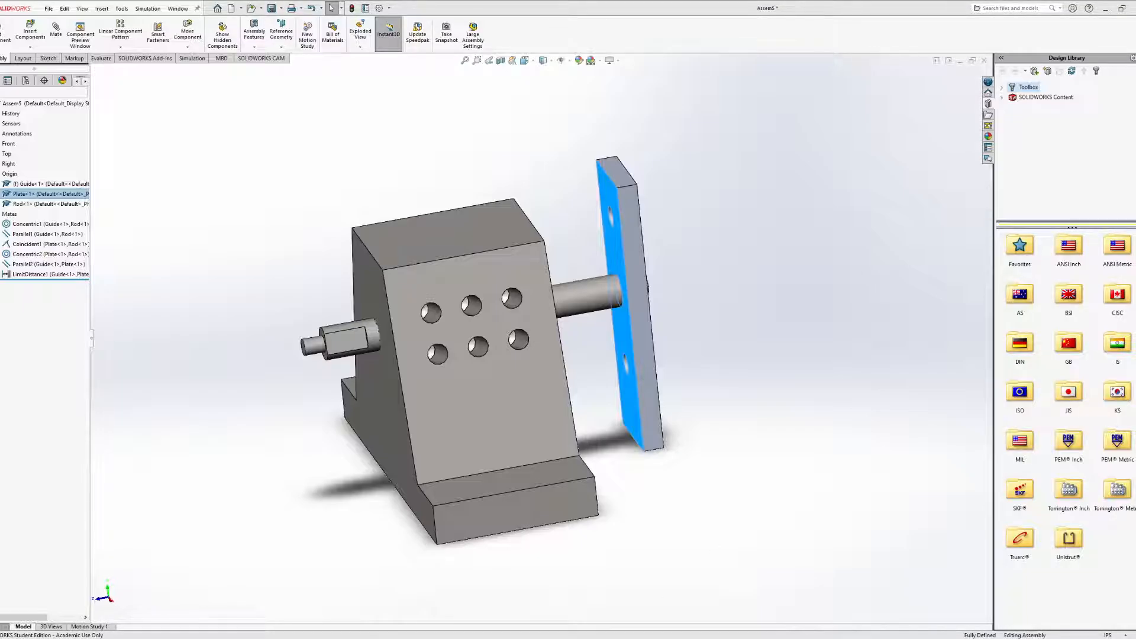
Browse the Toolbox to the Socket Head Screws folder under ANSI Inch, Bolts and Screws
{"action": "double_click", "coordinate": [1071, 247]}
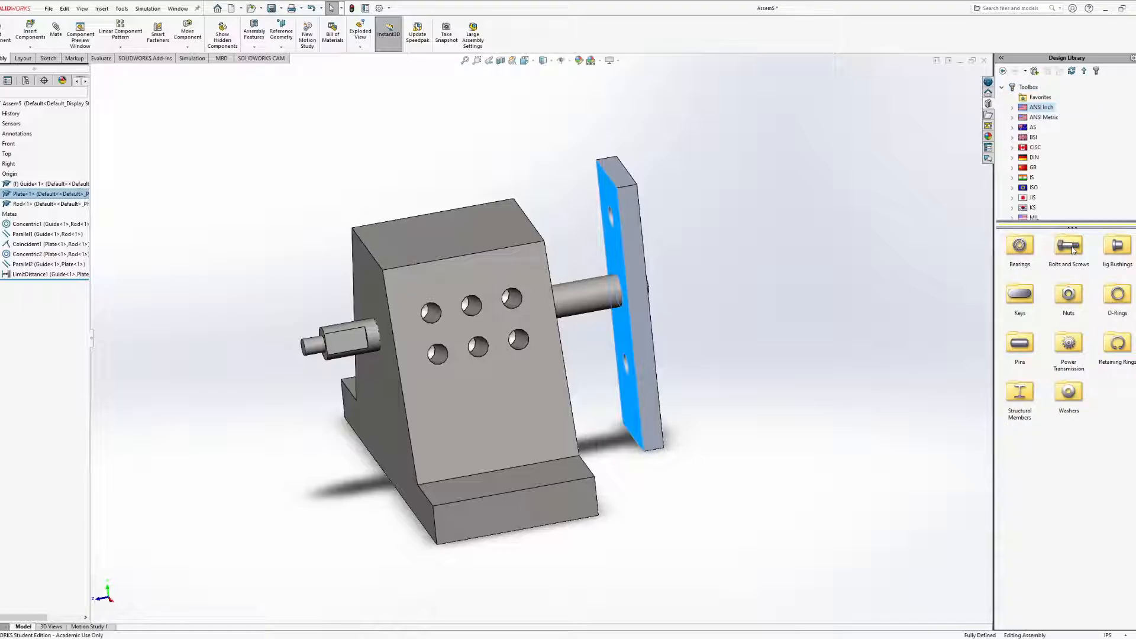
{"action": "scroll", "coordinate": [1052, 138], "scroll_direction": "down", "scroll_amount": 3}
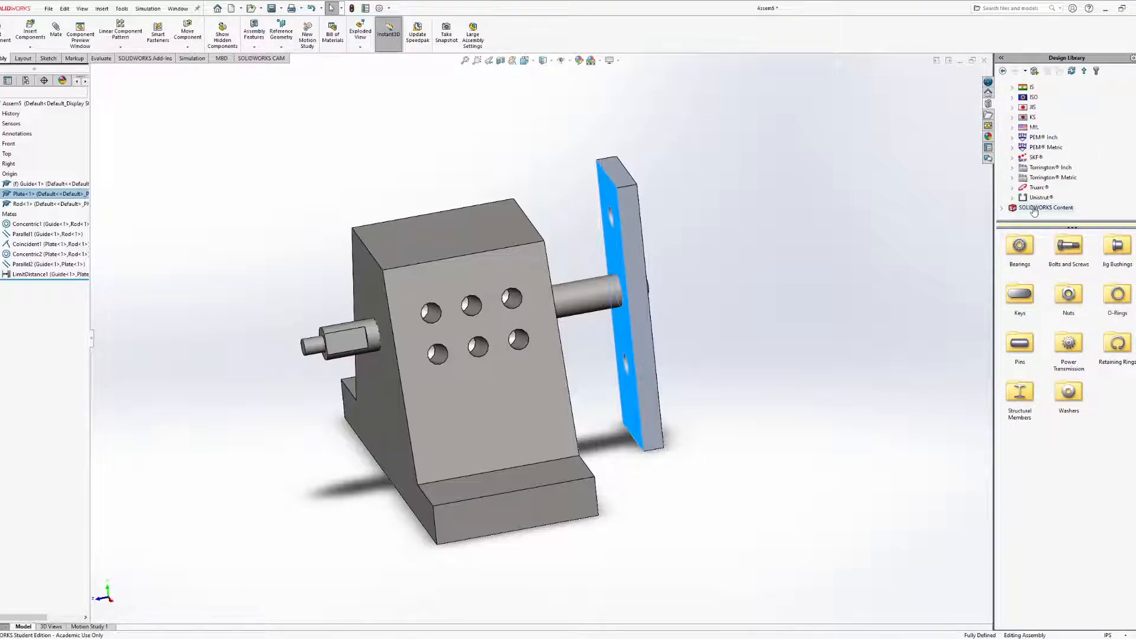
{"action": "scroll", "coordinate": [1035, 211], "scroll_direction": "up", "scroll_amount": 3}
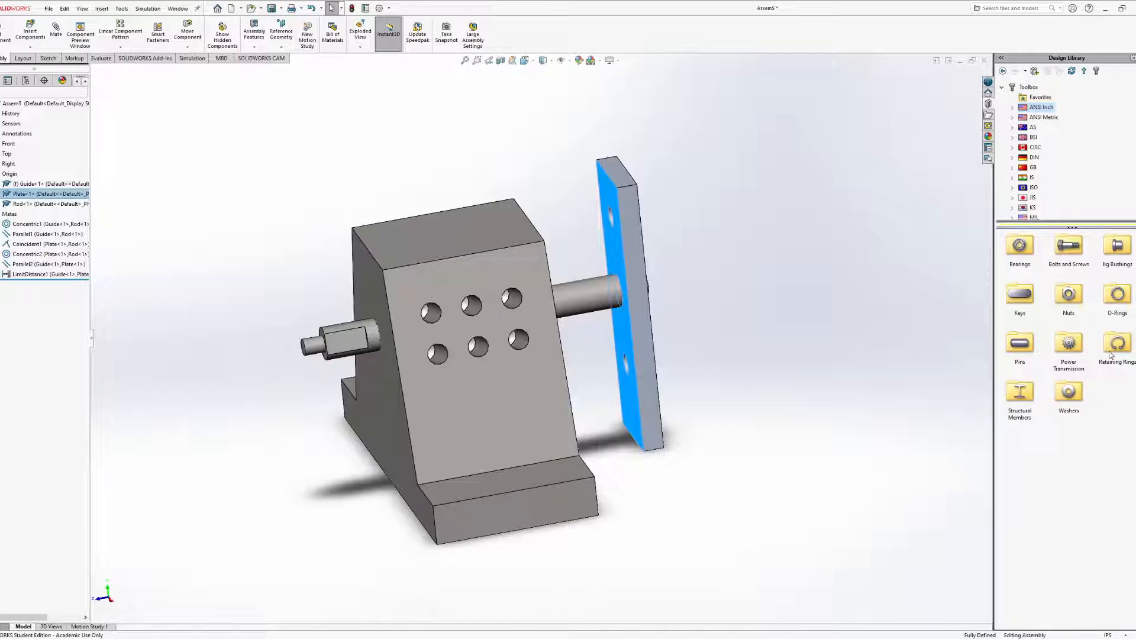
{"action": "double_click", "coordinate": [1069, 246]}
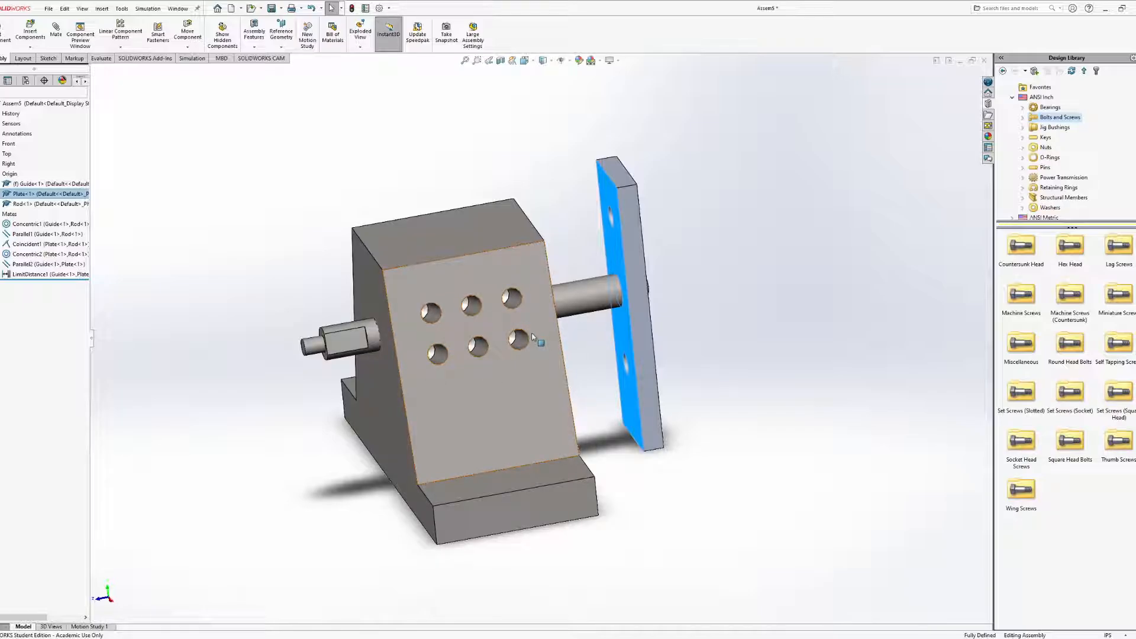
{"action": "middle_click_drag", "start_coordinate": [532, 334], "coordinate": [576, 330]}
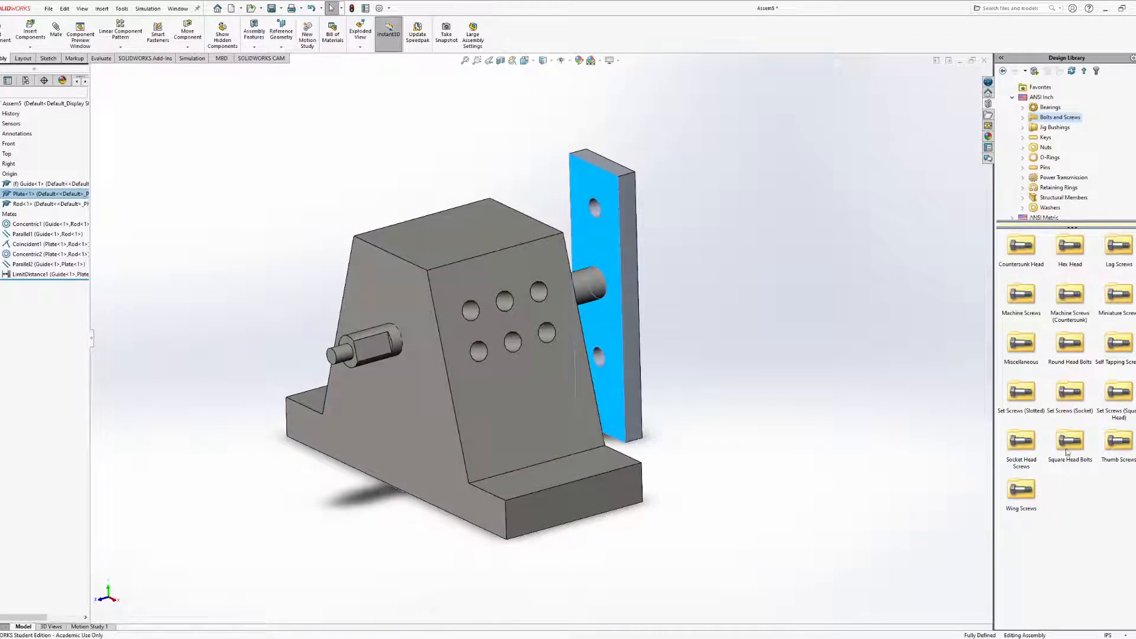
{"action": "double_click", "coordinate": [1023, 441]}
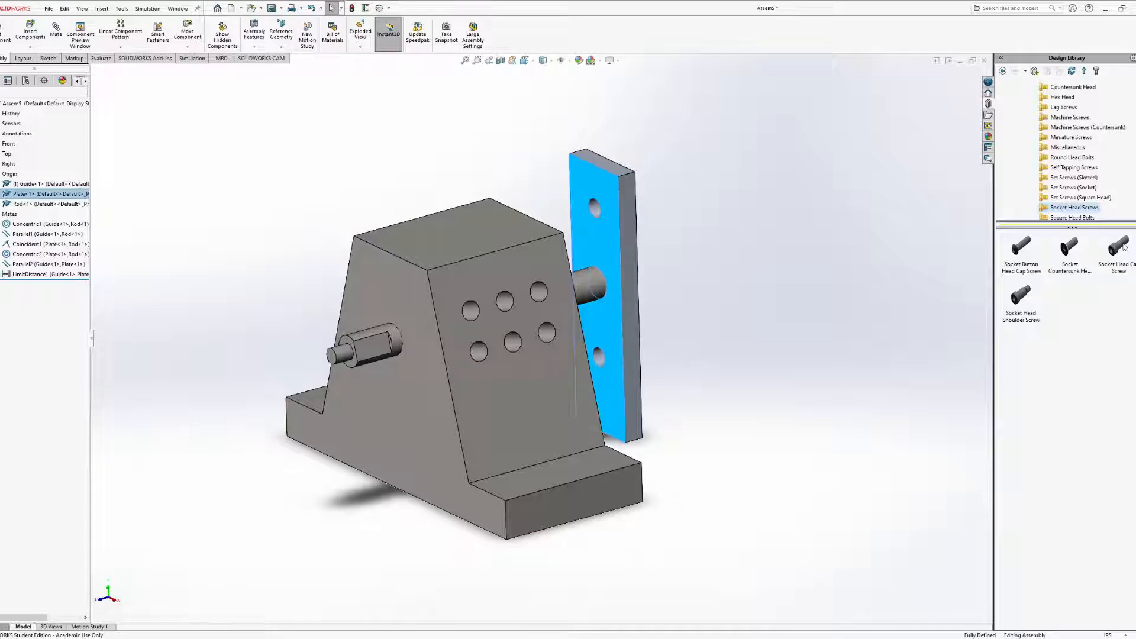
Insert a Socket Head Cap Screw in the open space beside the Plate and move its size callout clear of the screw
{"action": "left_click", "coordinate": [1123, 247]}
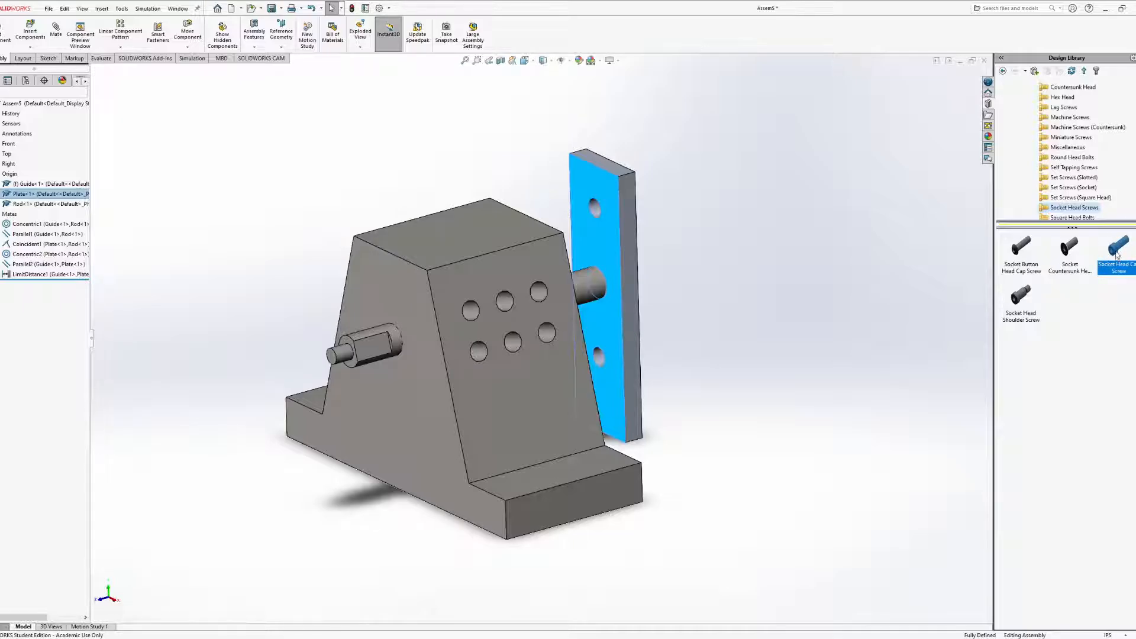
{"action": "left_click_drag", "start_coordinate": [1118, 253], "coordinate": [728, 308]}
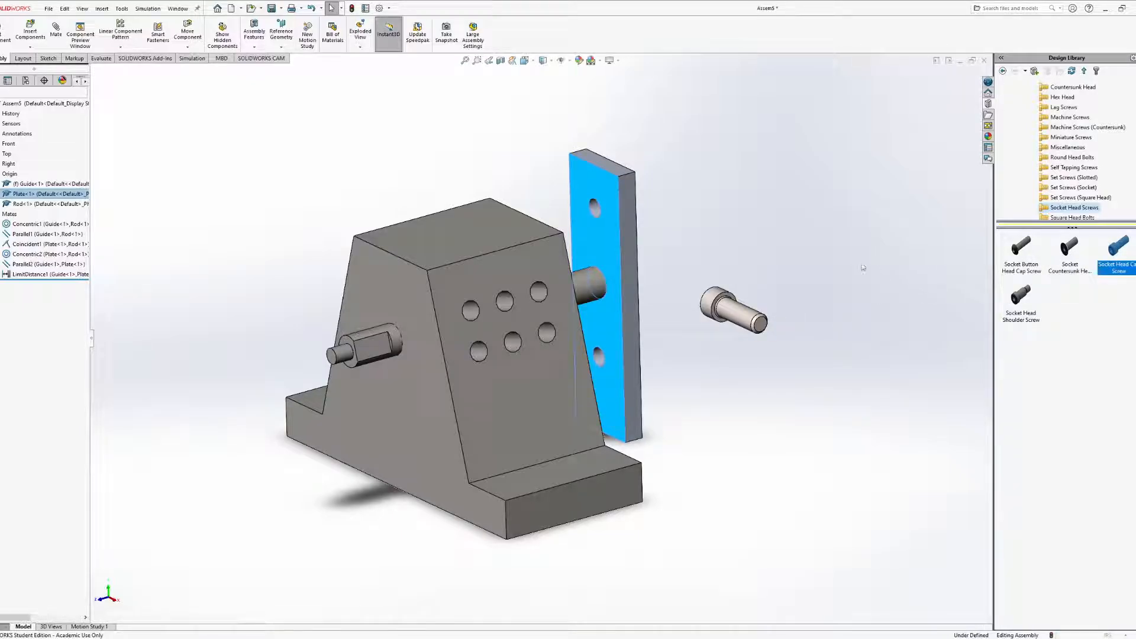
{"action": "middle_click_drag", "start_coordinate": [823, 301], "coordinate": [895, 249]}
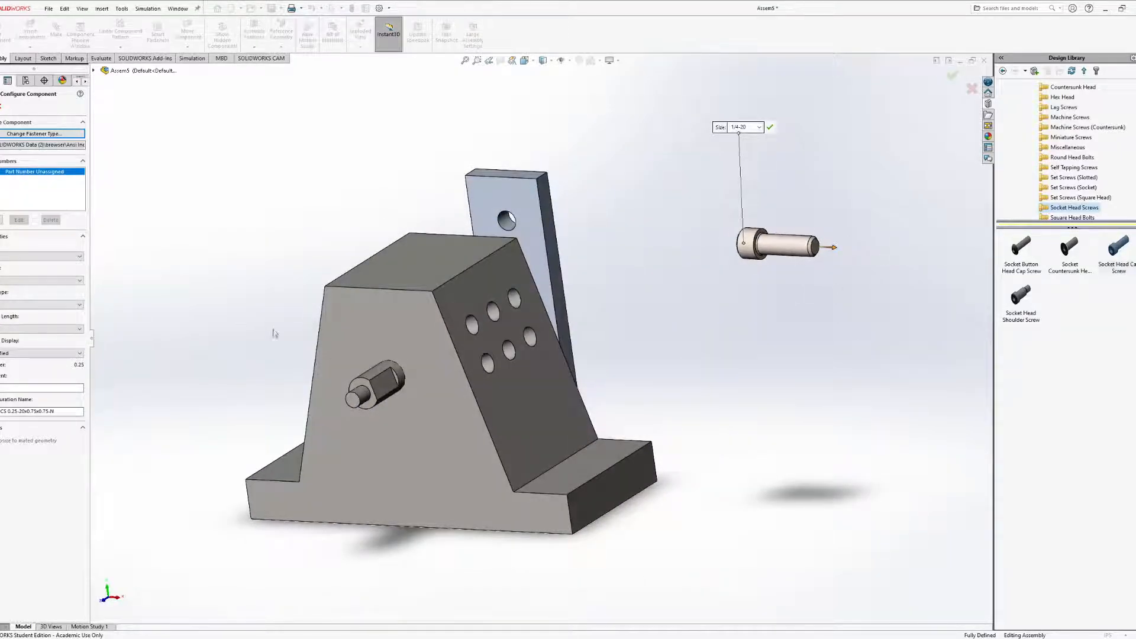
{"action": "middle_click_drag", "start_coordinate": [559, 251], "coordinate": [525, 270]}
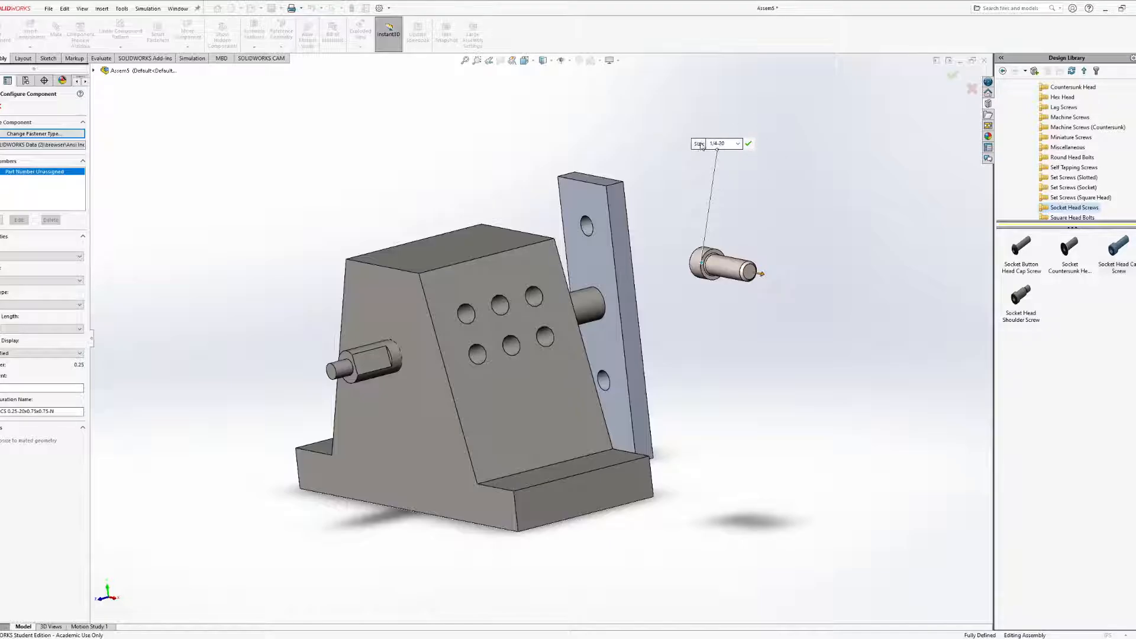
{"action": "left_click_drag", "start_coordinate": [700, 144], "coordinate": [734, 184]}
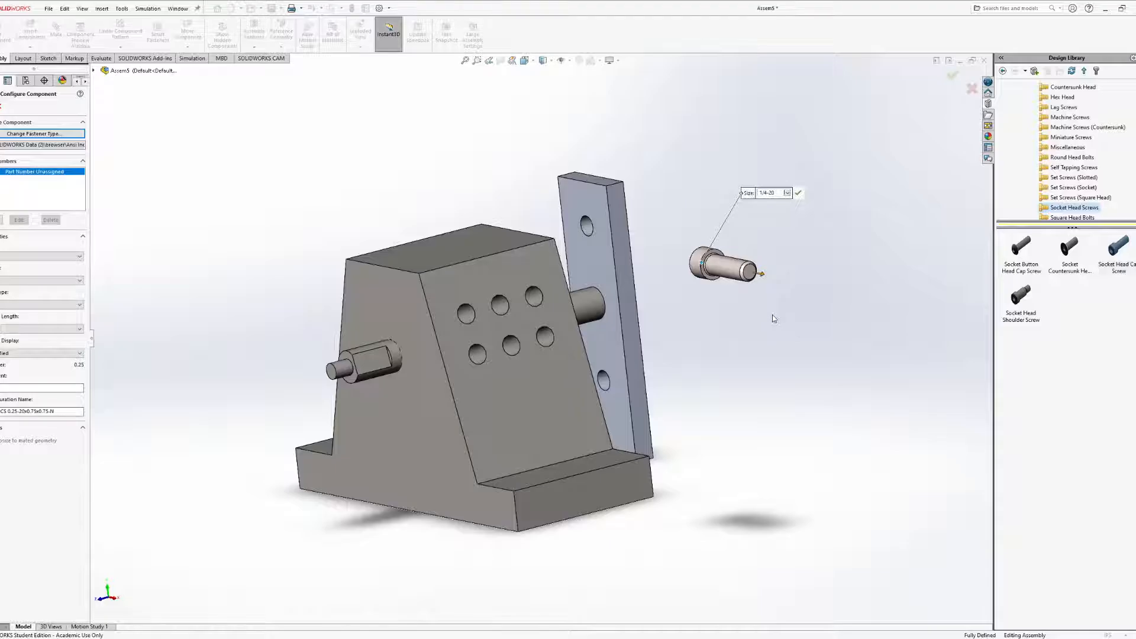
{"action": "middle_click_drag", "start_coordinate": [686, 325], "coordinate": [654, 337]}
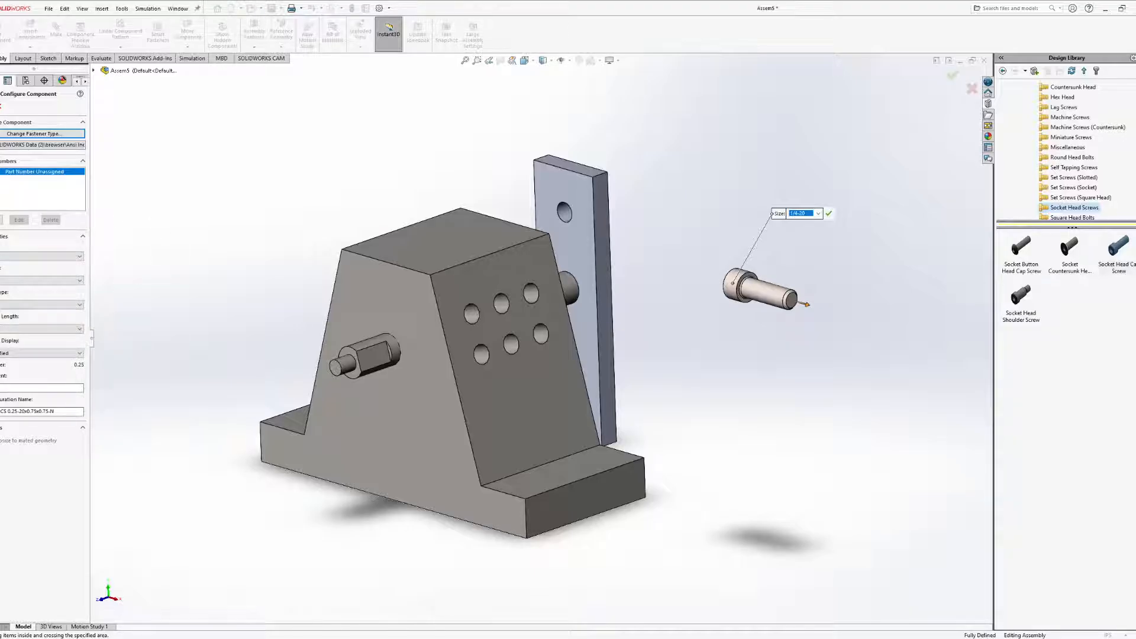
Try the Cosmetic thread display on the cap screw and inspect its threads up close
{"action": "left_click", "coordinate": [8, 258]}
{"action": "left_click", "coordinate": [31, 365]}
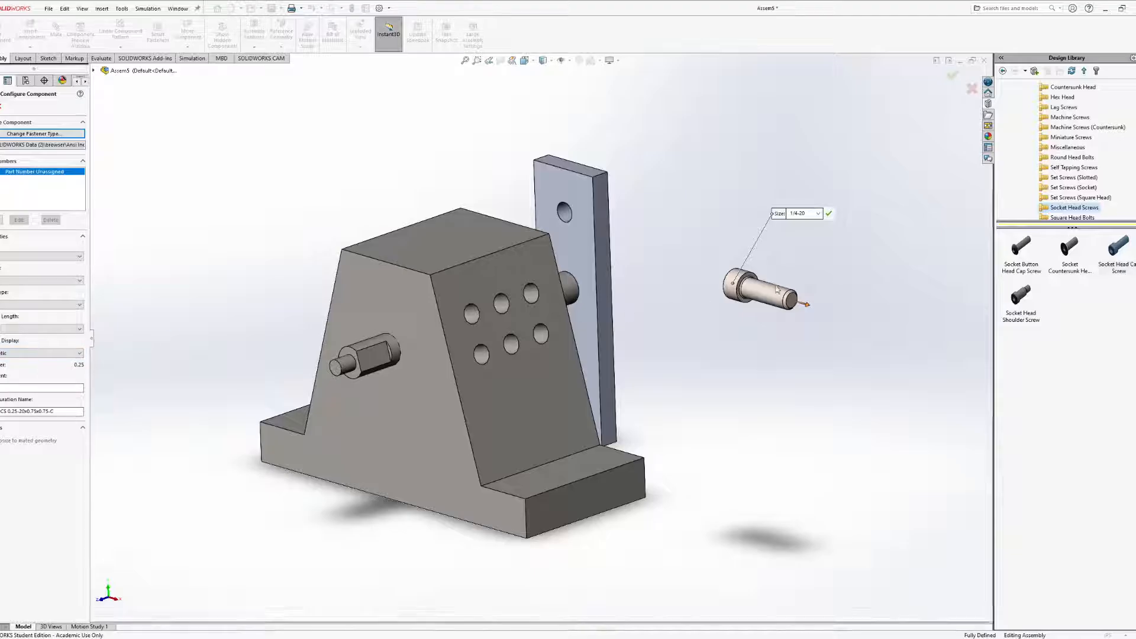
{"action": "scroll", "coordinate": [781, 301], "scroll_direction": "down", "scroll_amount": 6}
{"action": "scroll", "coordinate": [592, 296], "scroll_direction": "down", "scroll_amount": 8}
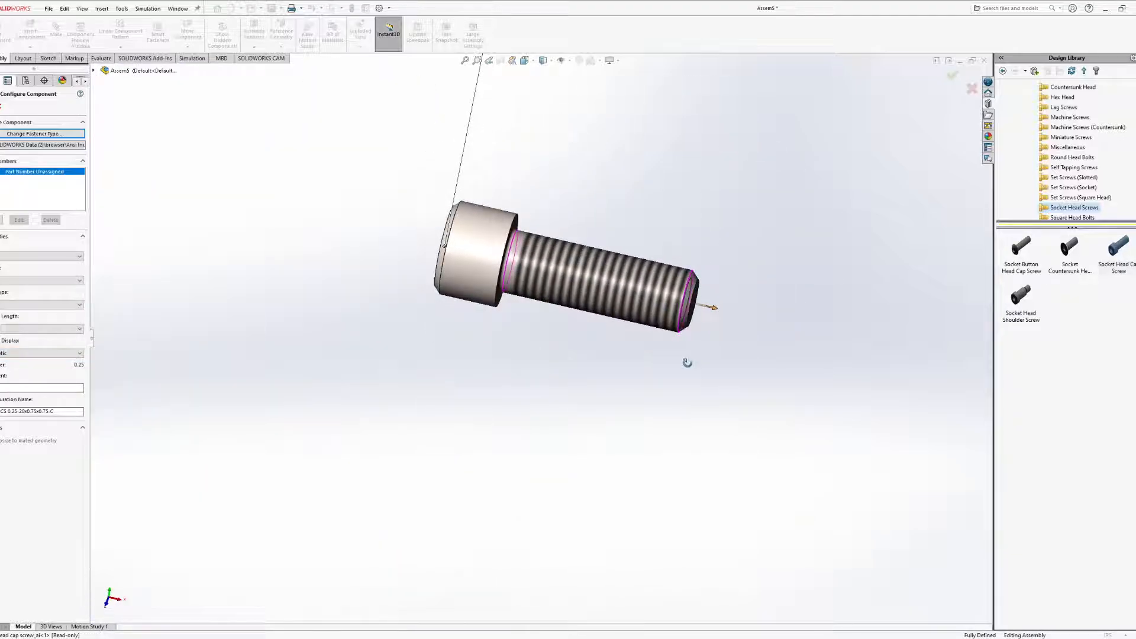
{"action": "middle_click_drag", "start_coordinate": [583, 239], "coordinate": [558, 307]}
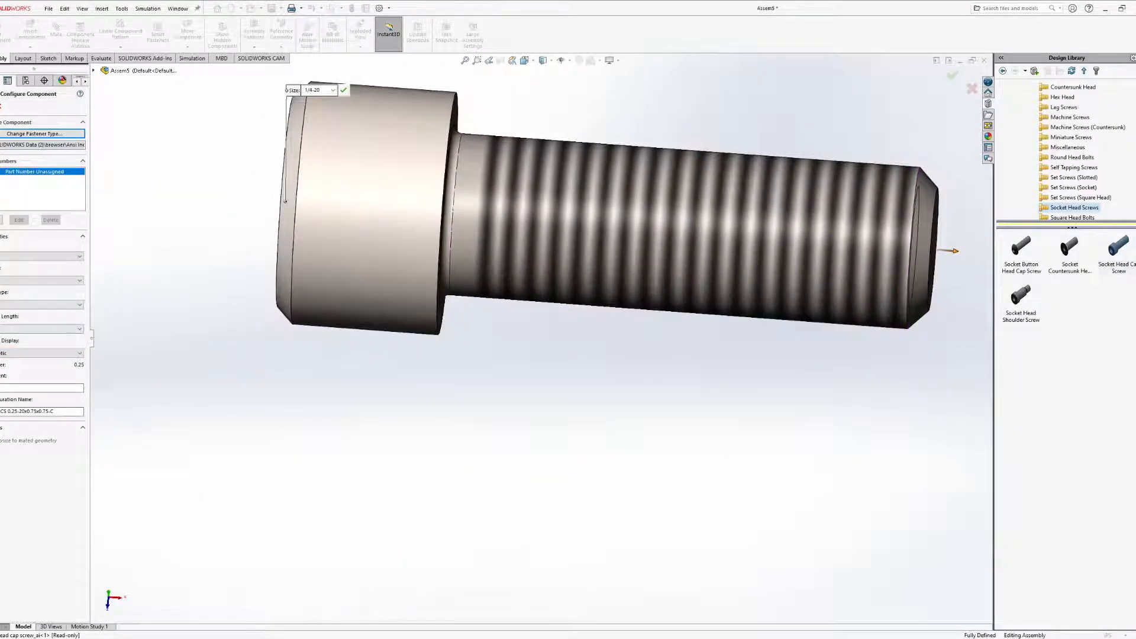
Try the Schematic thread display on the cap screw and inspect the threads from several angles
{"action": "left_click", "coordinate": [8, 354]}
{"action": "left_click", "coordinate": [15, 375]}
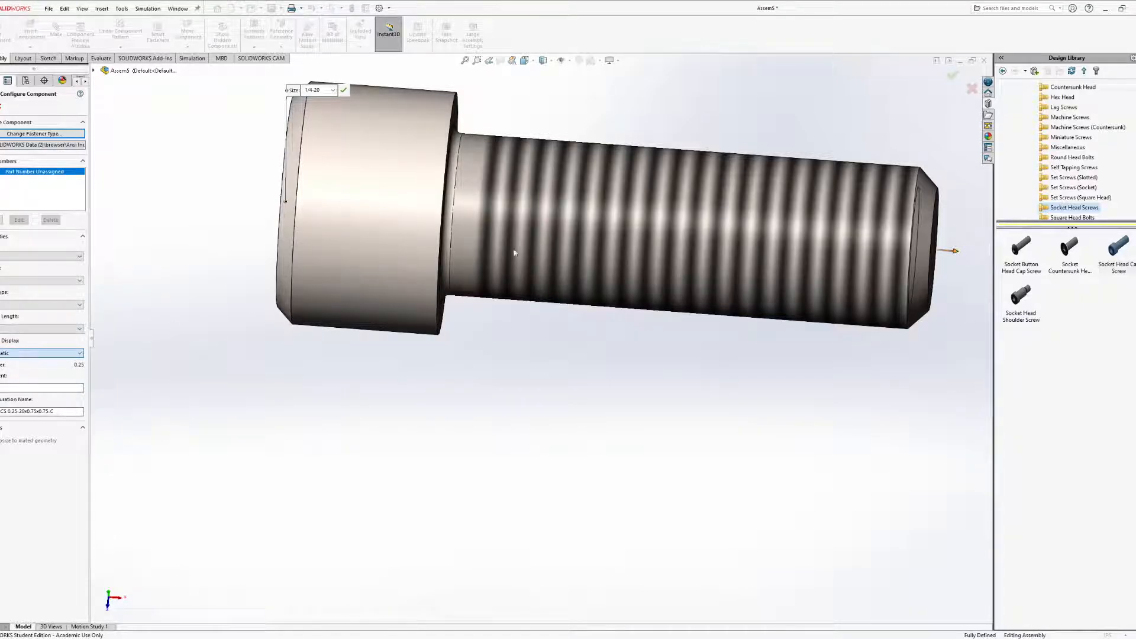
{"action": "scroll", "coordinate": [654, 275], "scroll_direction": "up", "scroll_amount": 4}
{"action": "middle_click_drag", "start_coordinate": [655, 275], "coordinate": [645, 346]}
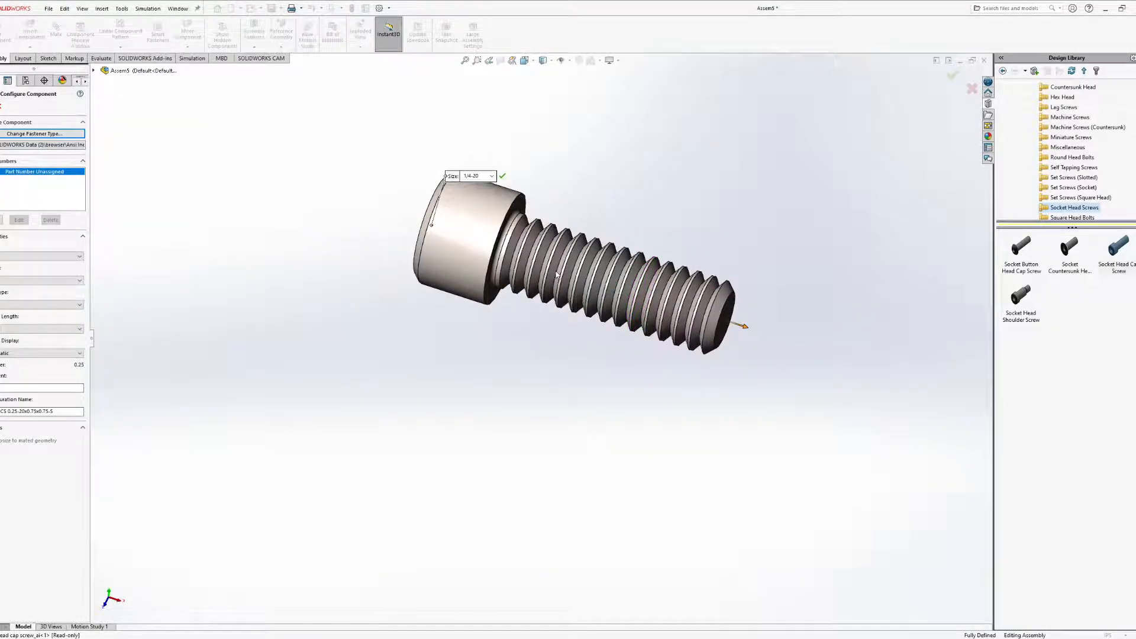
{"action": "middle_click_drag", "start_coordinate": [556, 274], "coordinate": [580, 420]}
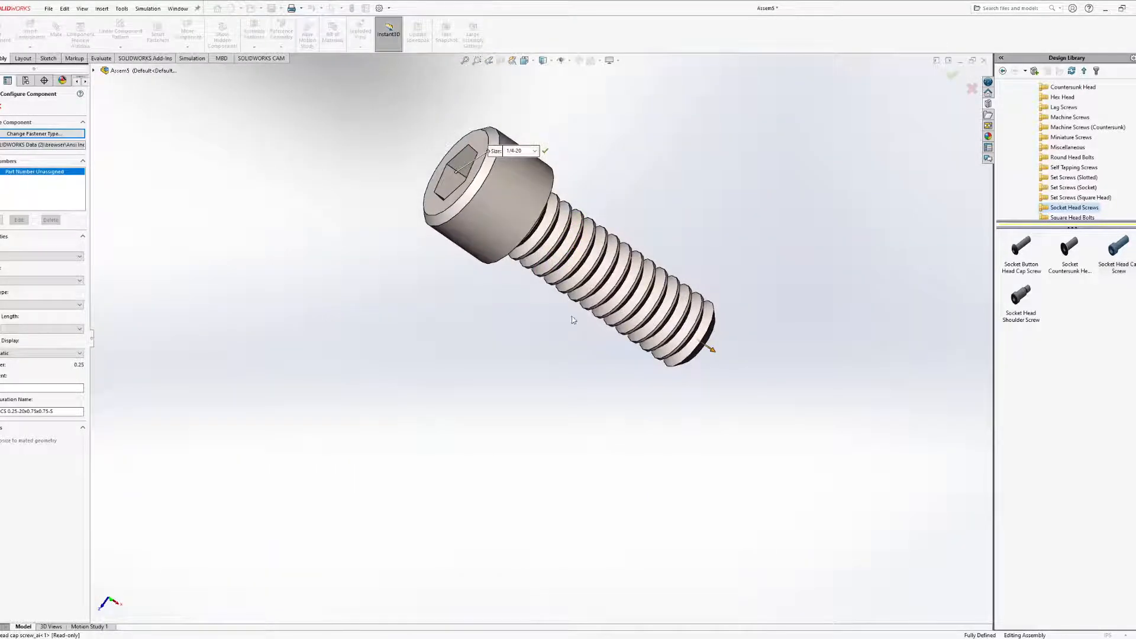
{"action": "middle_click_drag", "start_coordinate": [573, 320], "coordinate": [649, 195]}
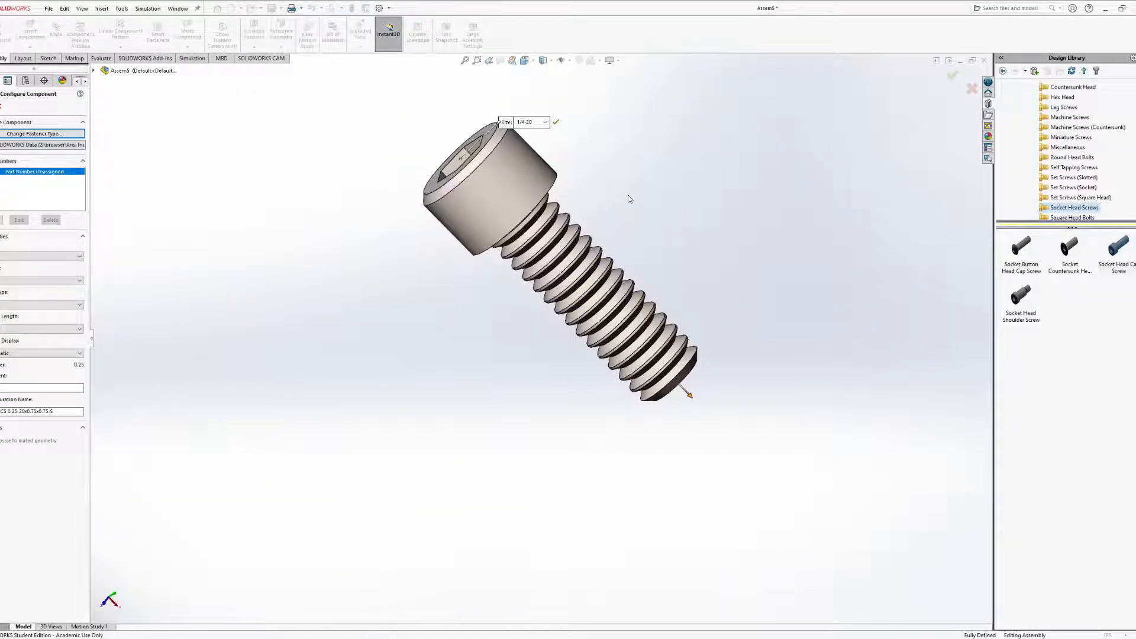
{"action": "middle_click_drag", "start_coordinate": [714, 307], "coordinate": [496, 348]}
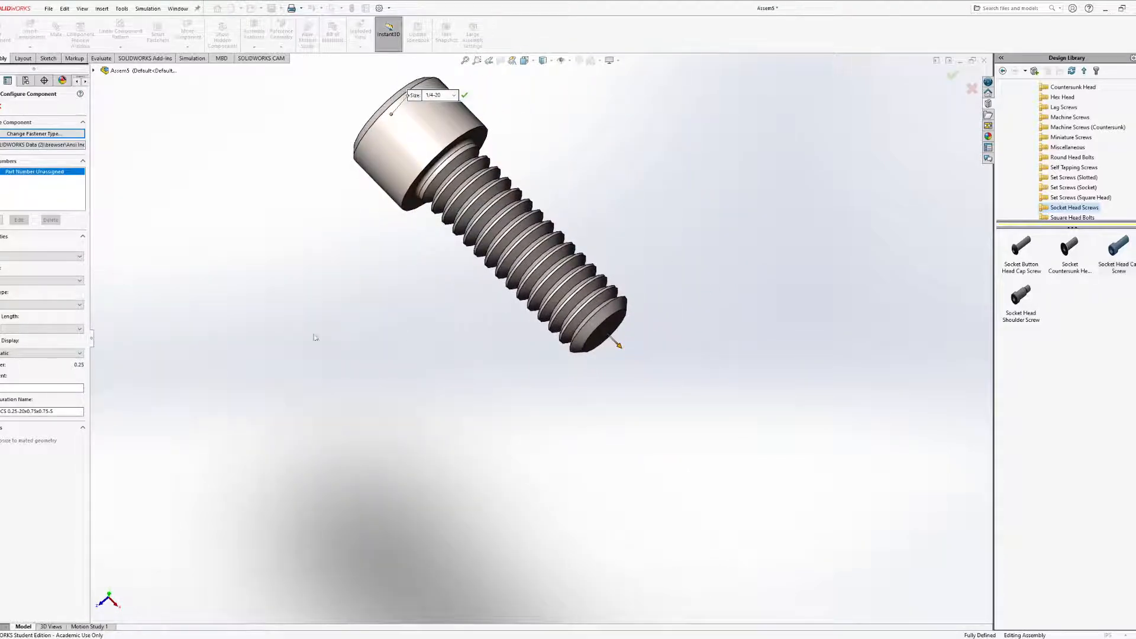
Compare the Cosmetic thread display once more and return the cap screw's thread display to Simplified
{"action": "left_click", "coordinate": [3, 356]}
{"action": "left_click", "coordinate": [15, 367]}
{"action": "scroll", "coordinate": [452, 348], "scroll_direction": "up", "scroll_amount": 4}
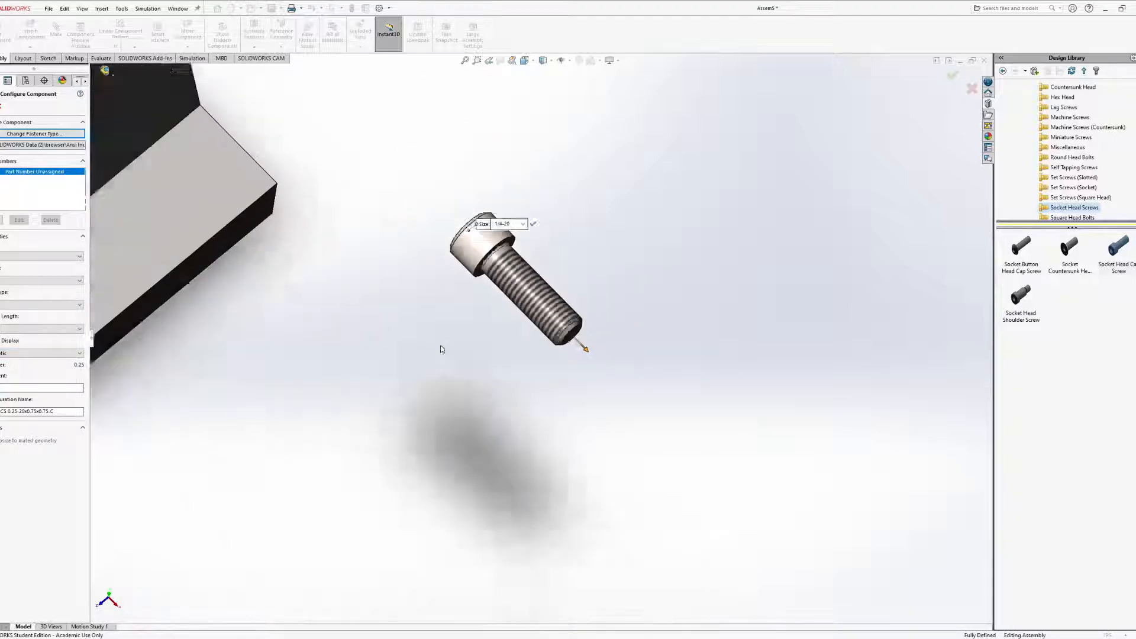
{"action": "scroll", "coordinate": [442, 350], "scroll_direction": "up", "scroll_amount": 2}
{"action": "left_click", "coordinate": [19, 354]}
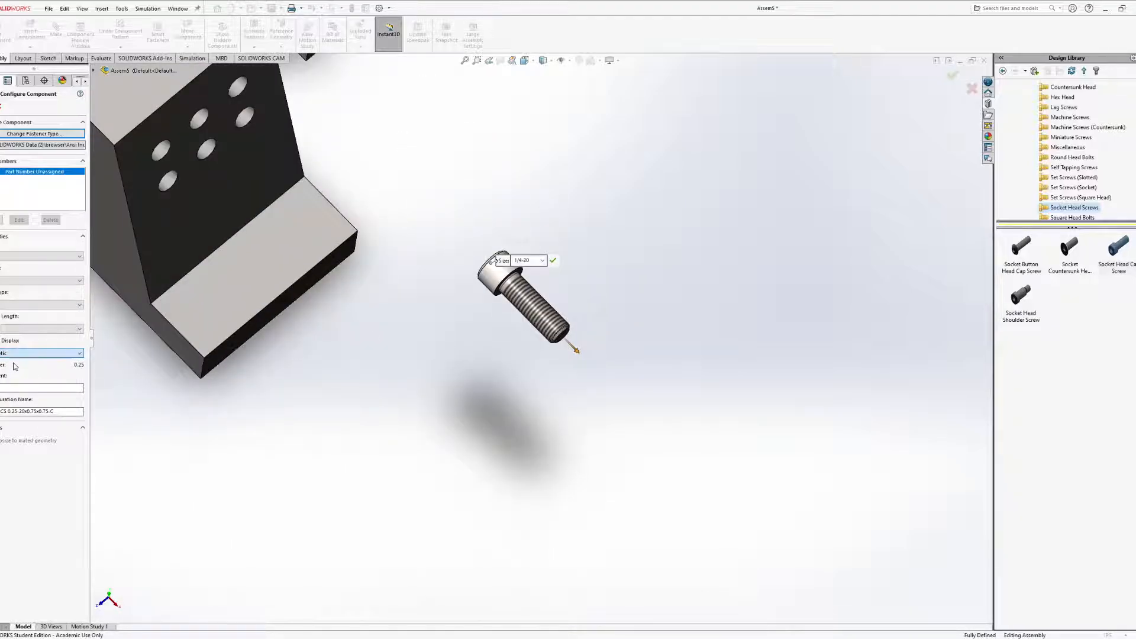
{"action": "left_click", "coordinate": [14, 367]}
Move the size callout away from the cap screw and accept its 1/4-20 configuration
{"action": "middle_click_drag", "start_coordinate": [515, 346], "coordinate": [615, 350]}
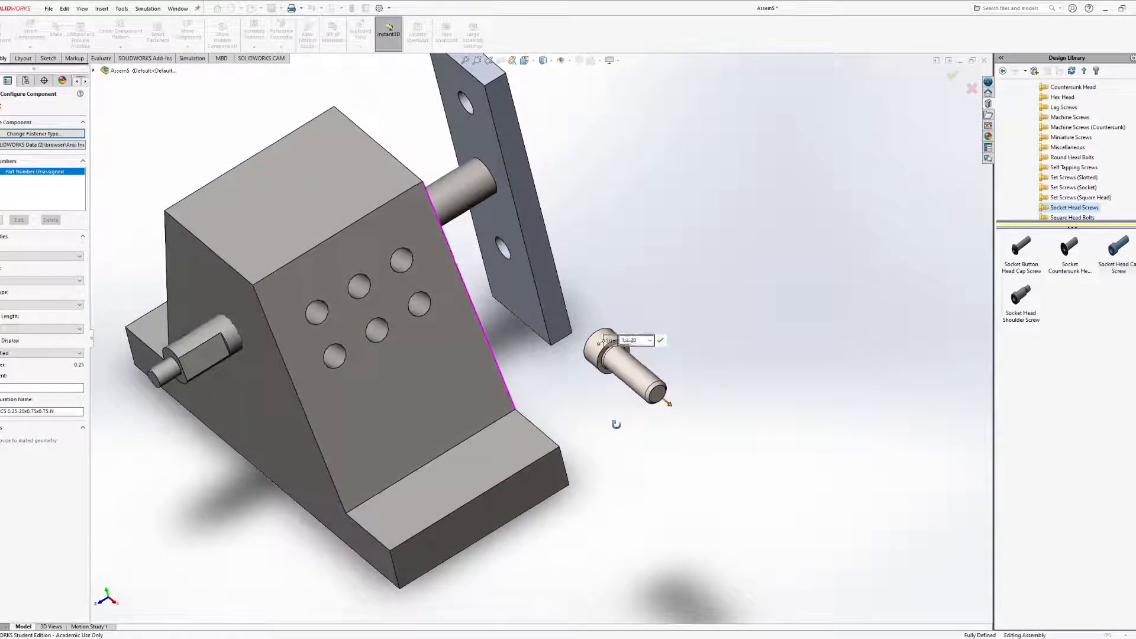
{"action": "left_click_drag", "start_coordinate": [614, 351], "coordinate": [646, 295]}
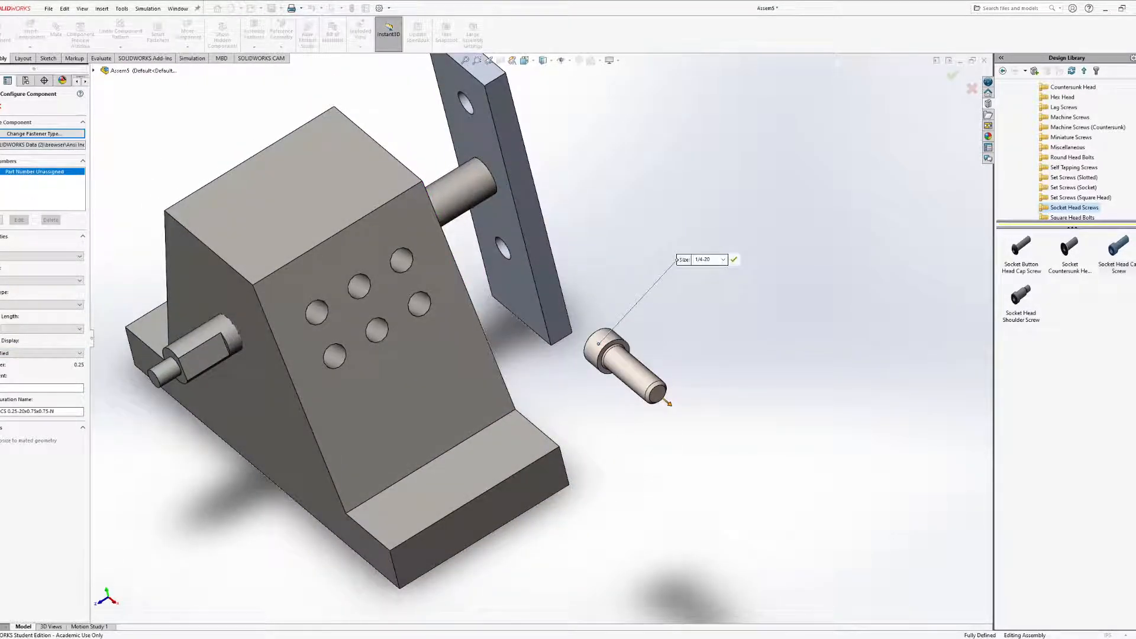
{"action": "left_click", "coordinate": [734, 259]}
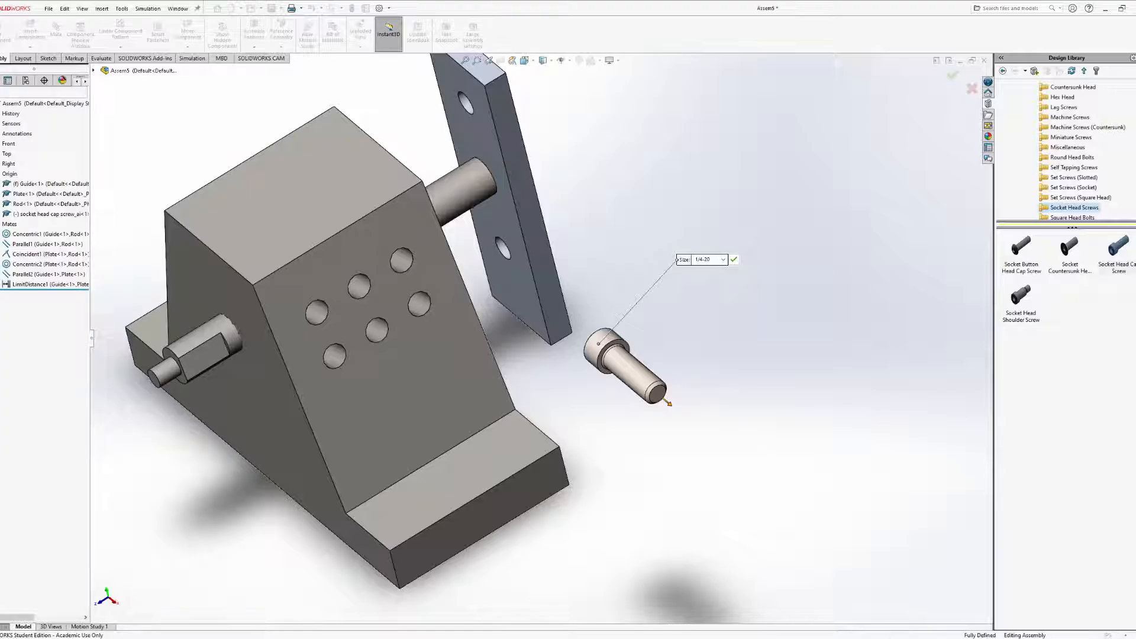
{"action": "middle_click_drag", "start_coordinate": [725, 408], "coordinate": [718, 312]}
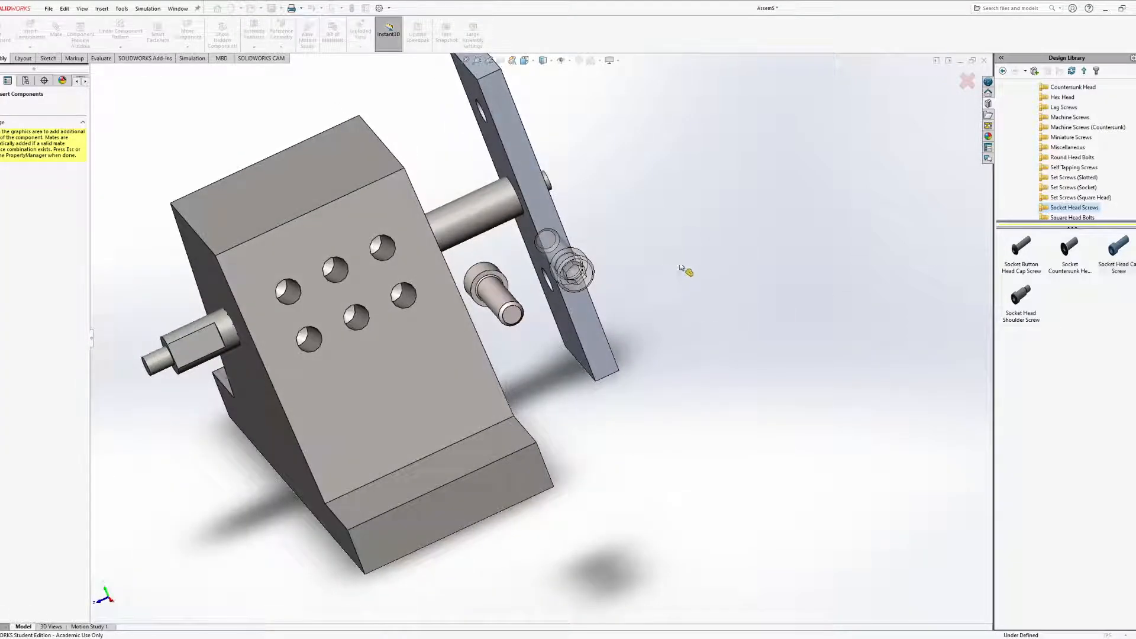
{"action": "middle_click_drag", "start_coordinate": [480, 339], "coordinate": [571, 343]}
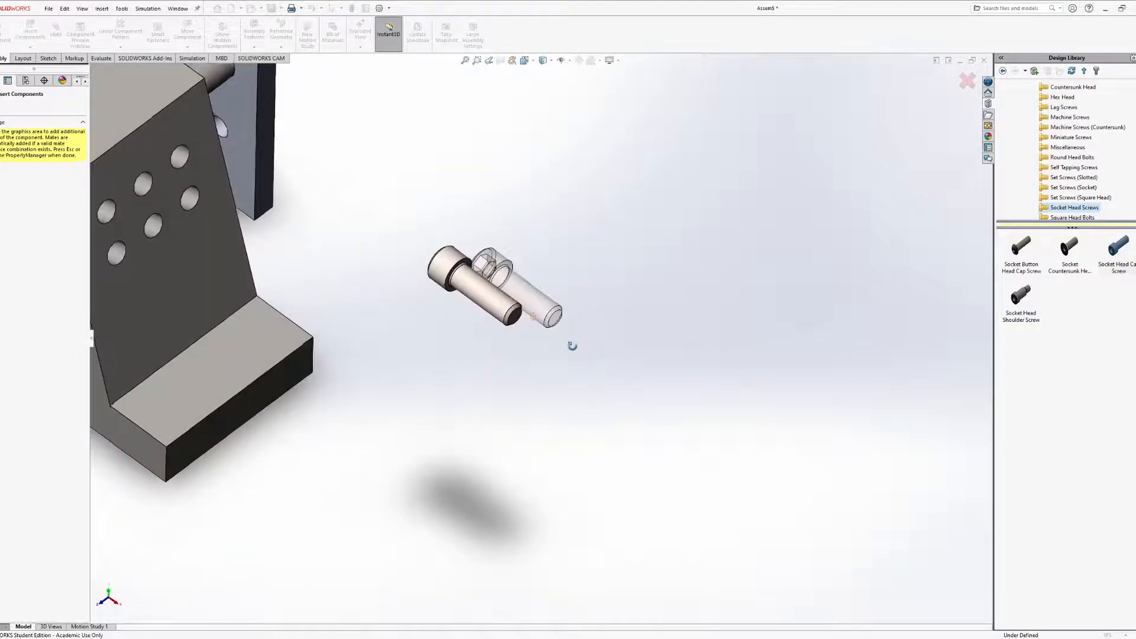
{"action": "middle_click_drag", "start_coordinate": [585, 285], "coordinate": [548, 236]}
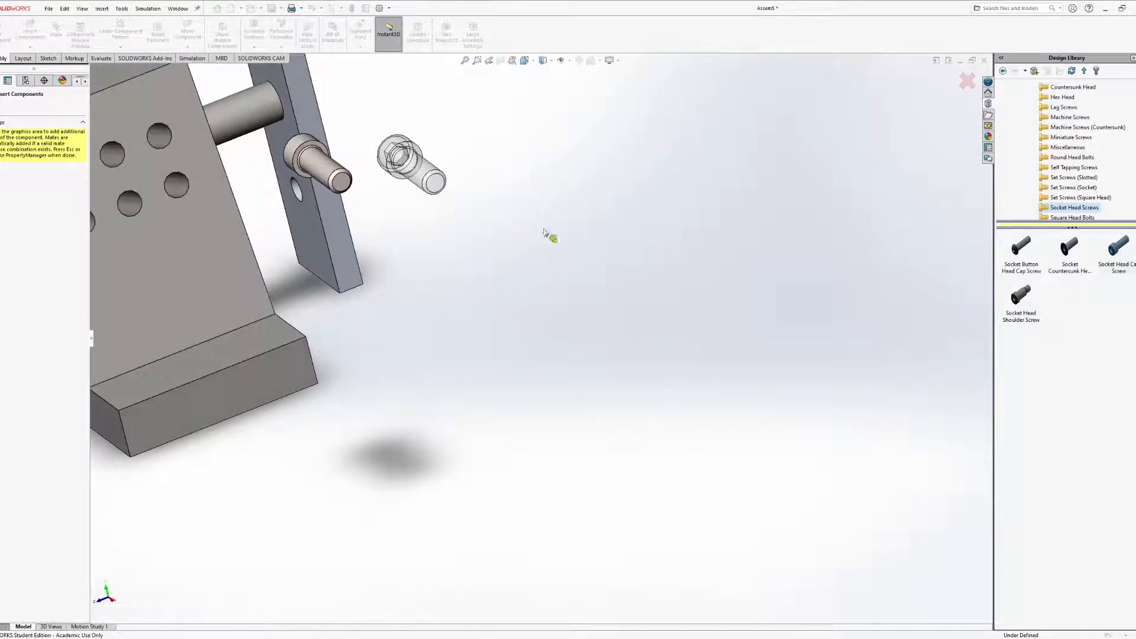
Place another socket head cap screw in the upper middle hole of the Guide's sloped face and end the insertion
{"action": "middle_click_drag", "start_coordinate": [477, 259], "coordinate": [709, 388]}
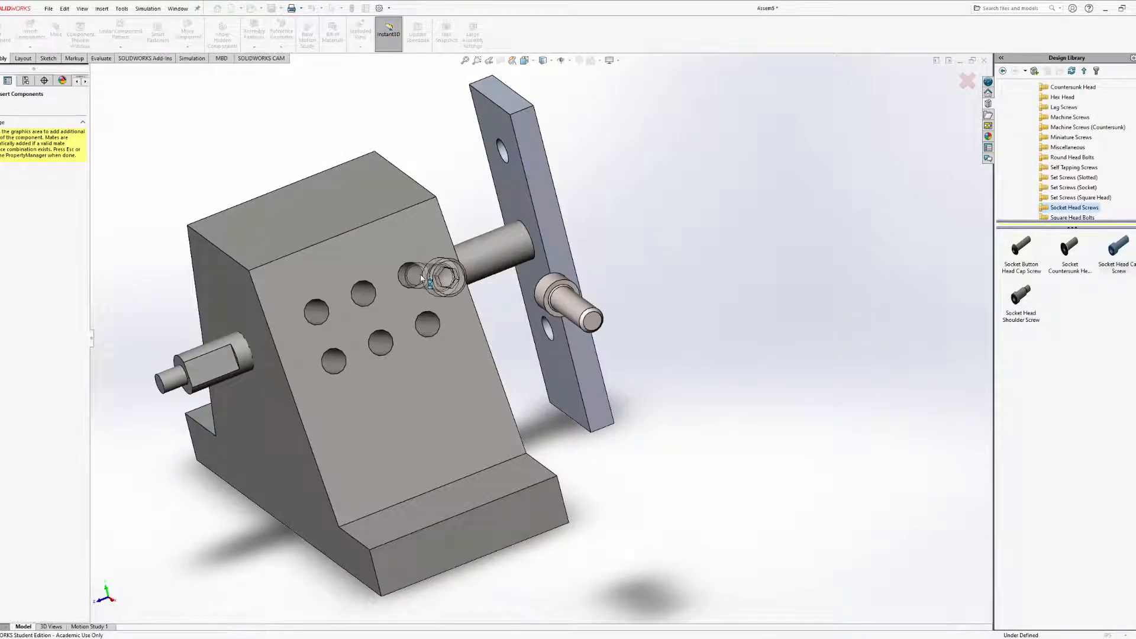
{"action": "left_click", "coordinate": [361, 281]}
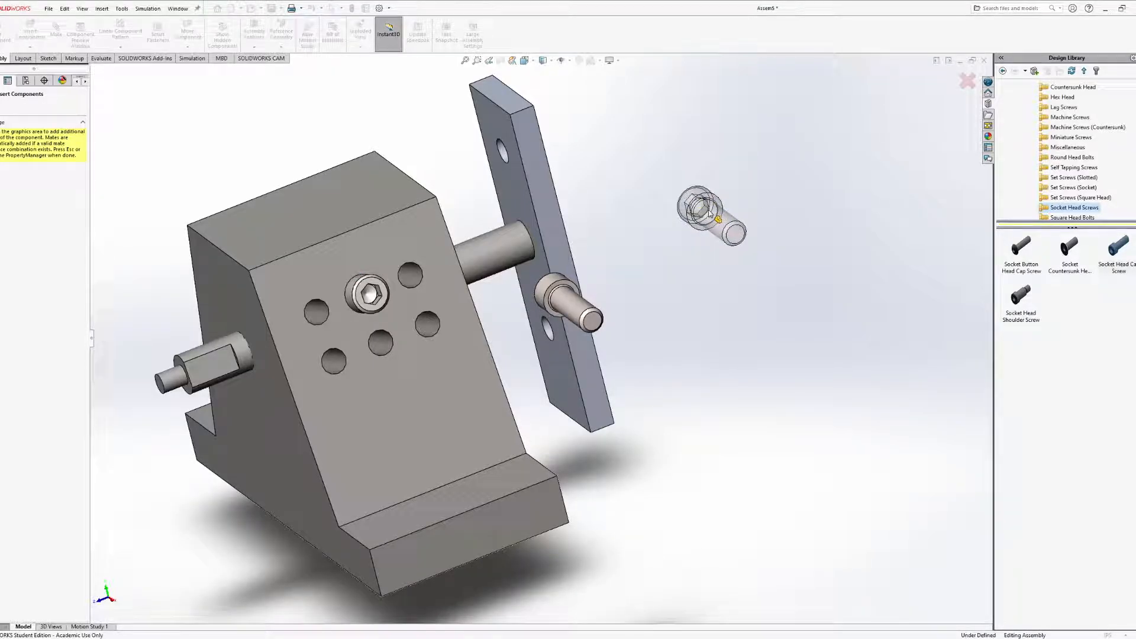
{"action": "middle_click_drag", "start_coordinate": [753, 247], "coordinate": [734, 261]}
{"action": "key", "text": "Escape"}
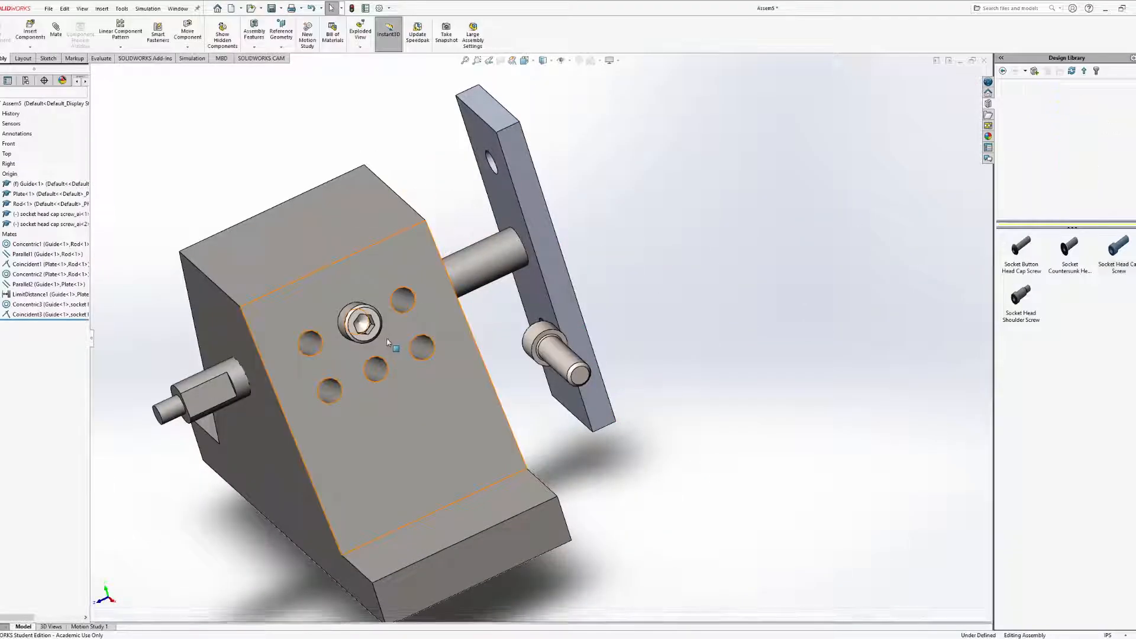
Try to spin the newly placed cap screw in its hole to check its remaining freedom of movement
{"action": "scroll", "coordinate": [352, 335], "scroll_direction": "down", "scroll_amount": 5}
{"action": "scroll", "coordinate": [353, 335], "scroll_direction": "down", "scroll_amount": 2}
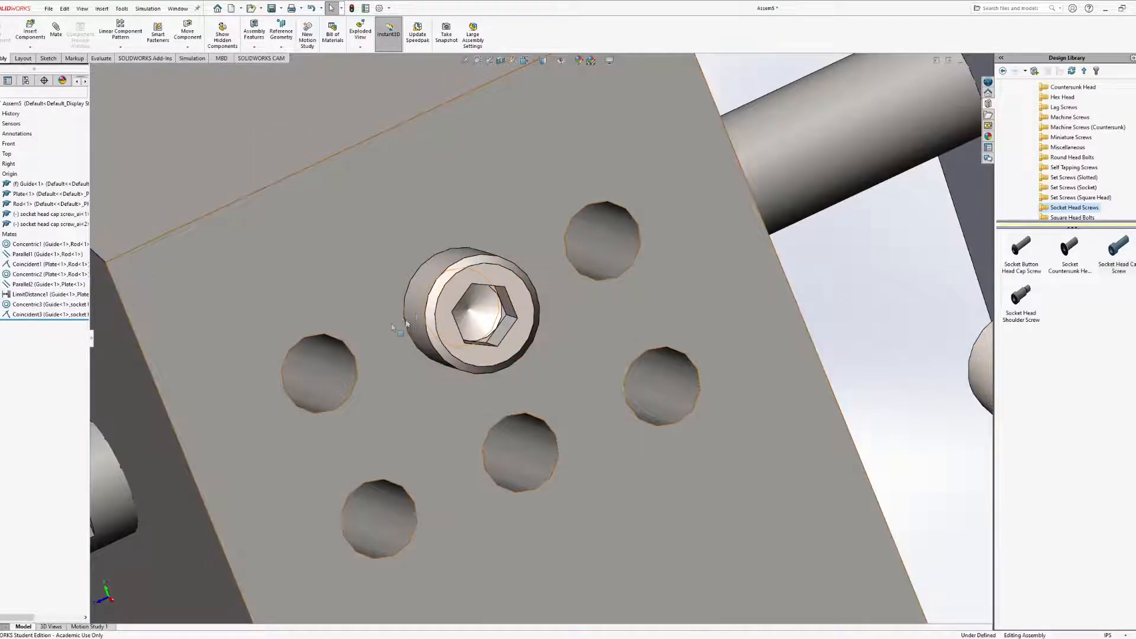
{"action": "mouse_move", "coordinate": [495, 325]}
{"action": "middle_mouse_down"}
{"action": "mouse_move", "coordinate": [533, 298]}
{"action": "mouse_move", "coordinate": [485, 308]}
{"action": "middle_mouse_up"}
{"action": "left_click", "coordinate": [461, 308]}
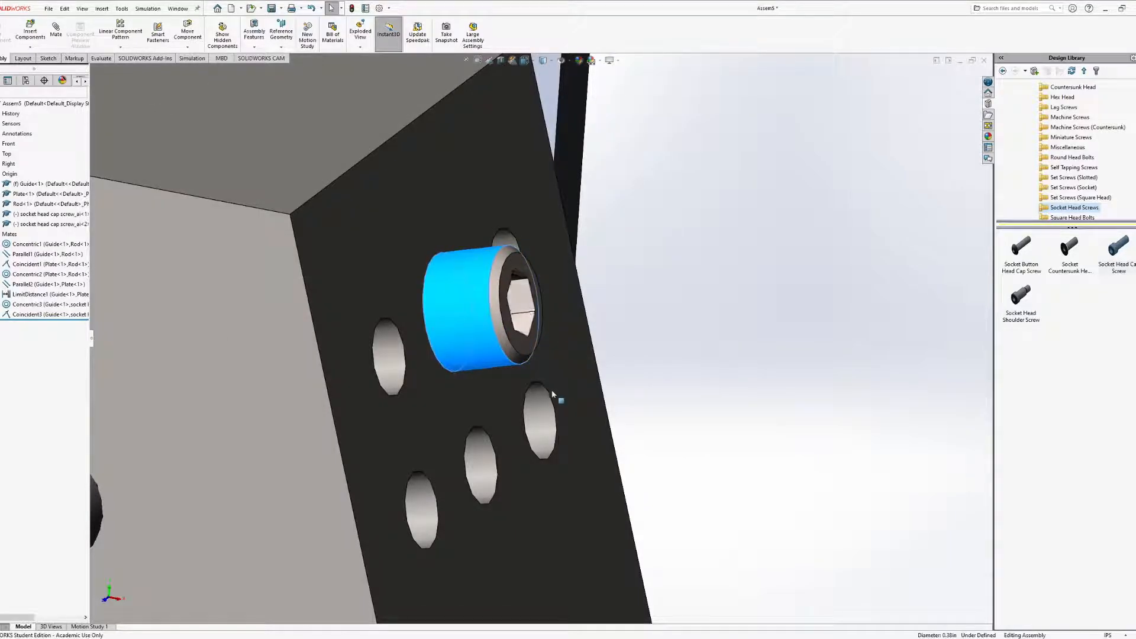
{"action": "left_click_drag", "start_coordinate": [552, 201], "coordinate": [602, 455]}
{"action": "middle_click_drag", "start_coordinate": [602, 458], "coordinate": [507, 391]}
{"action": "scroll", "coordinate": [496, 405], "scroll_direction": "up", "scroll_amount": 4}
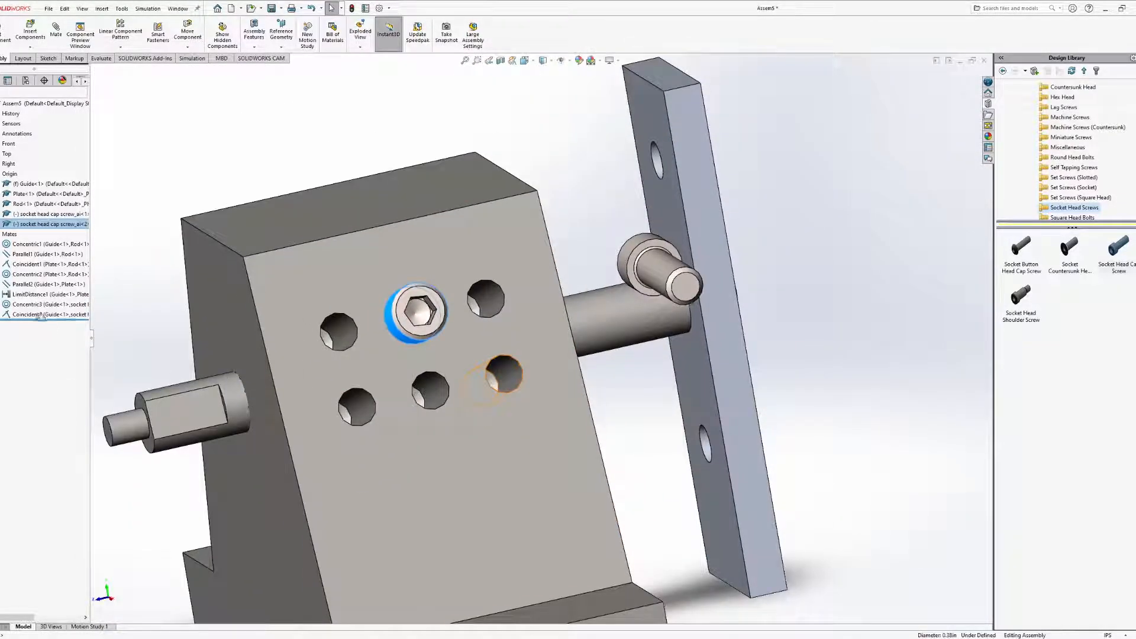
Examine the concentric and coincident mates on the placed cap screw and compare it with the loose cap screw
{"action": "left_click", "coordinate": [13, 306]}
{"action": "middle_click_drag", "start_coordinate": [390, 336], "coordinate": [431, 322]}
{"action": "left_click", "coordinate": [55, 317]}
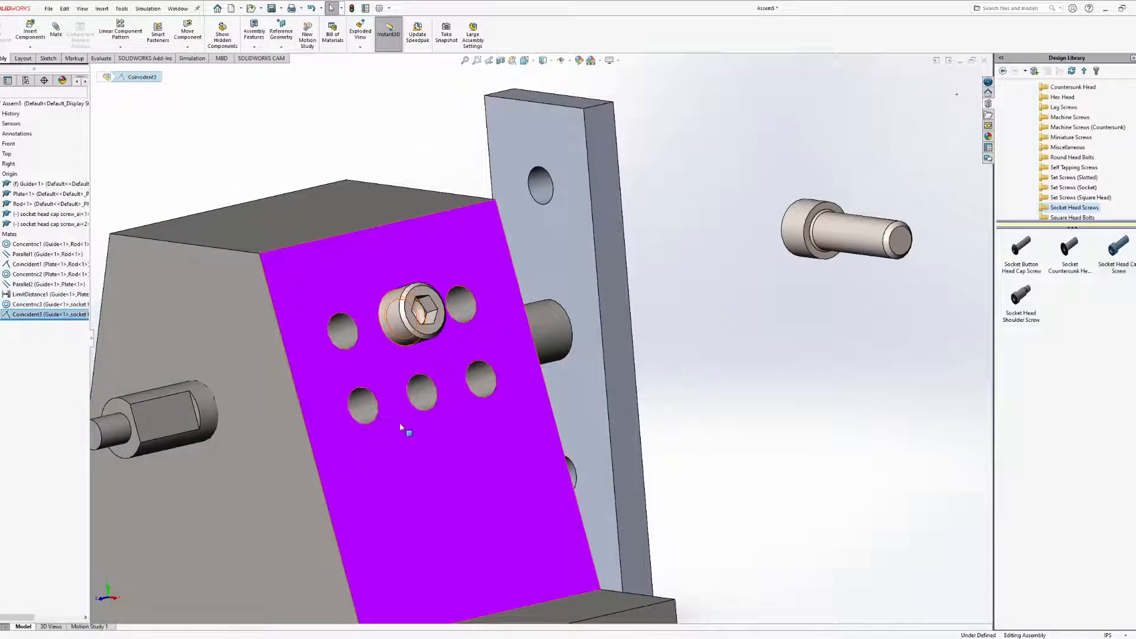
{"action": "middle_click_drag", "start_coordinate": [406, 426], "coordinate": [438, 506]}
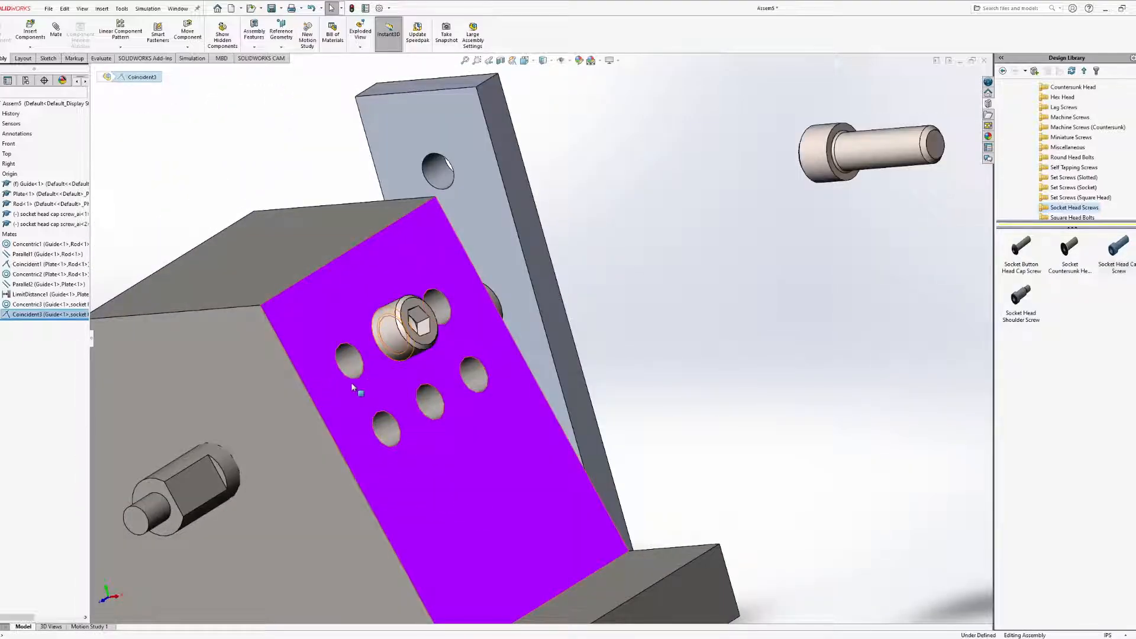
{"action": "scroll", "coordinate": [374, 393], "scroll_direction": "up", "scroll_amount": 2}
{"action": "middle_click_drag", "start_coordinate": [410, 396], "coordinate": [457, 390]}
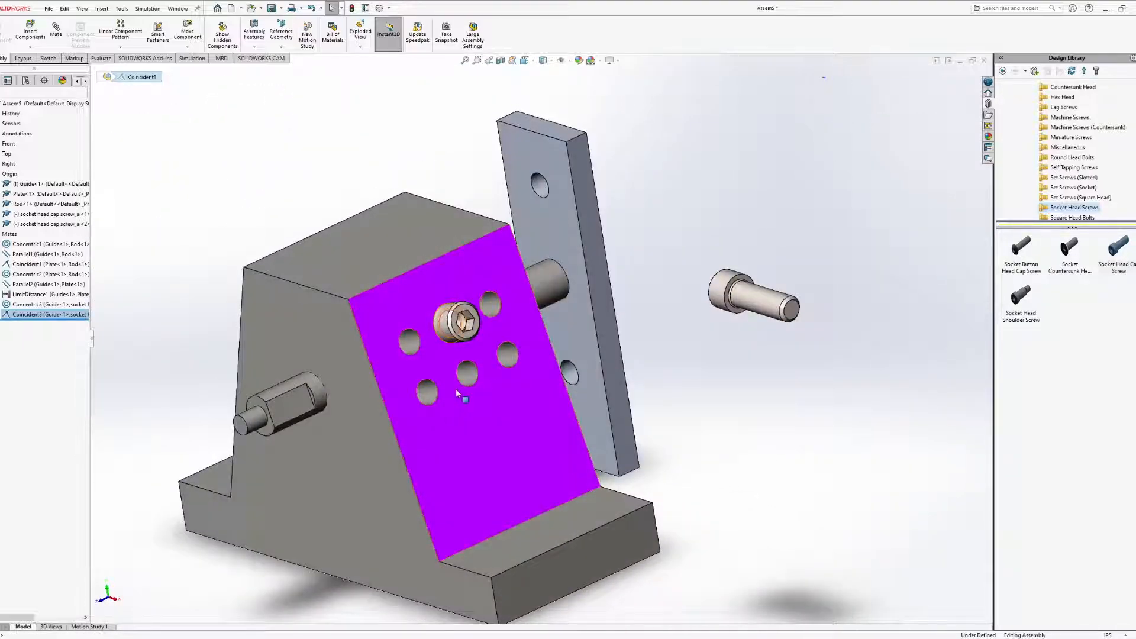
{"action": "left_click", "coordinate": [55, 217]}
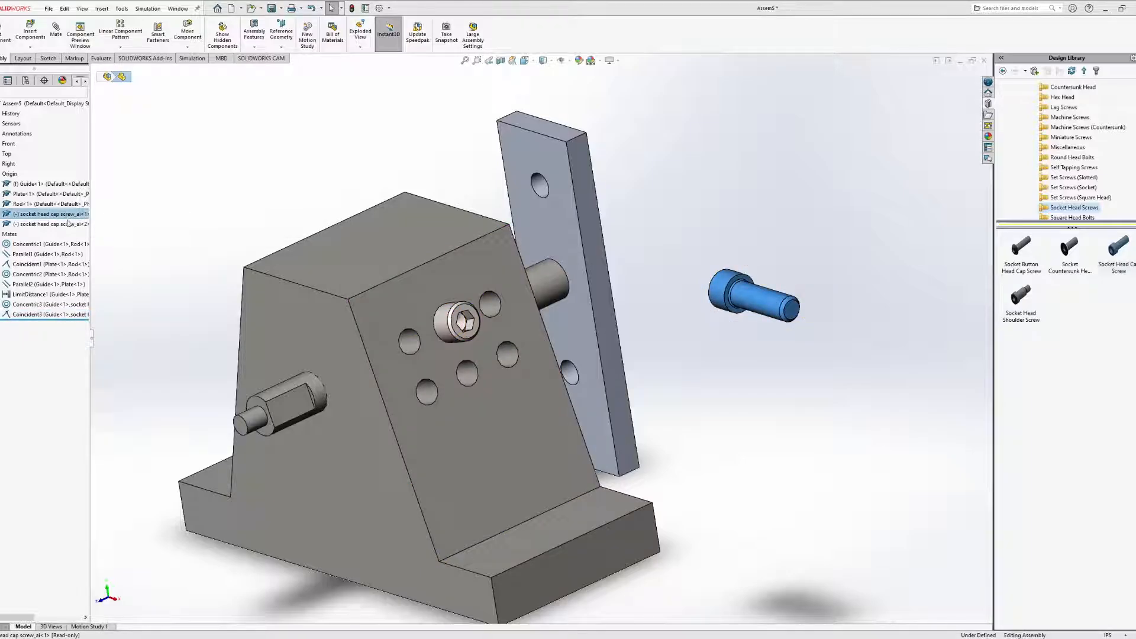
{"action": "left_click", "coordinate": [56, 224]}
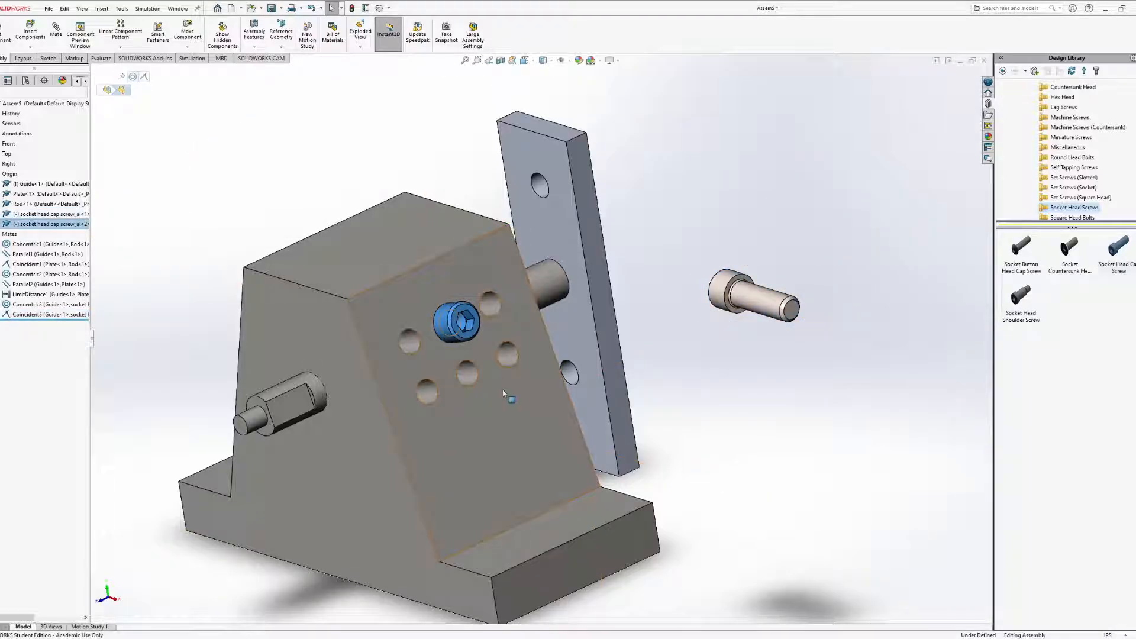
{"action": "left_click", "coordinate": [443, 325]}
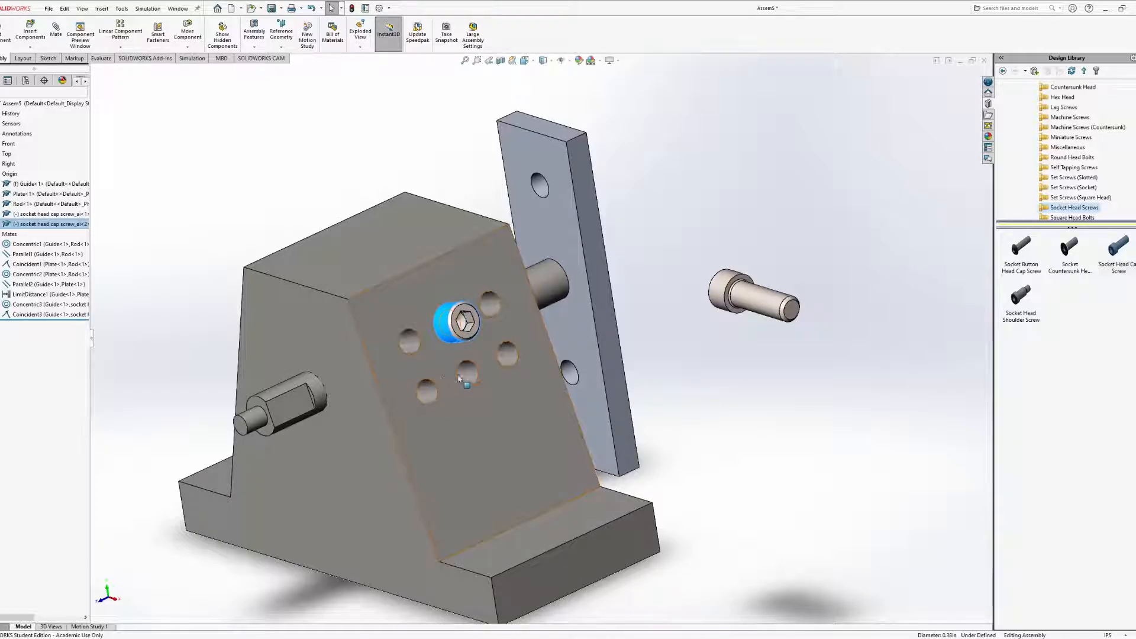
Switch to the PowerPoint presentation and advance to the Toolbox slide about replicating screws
{"action": "middle_click_drag", "start_coordinate": [363, 331], "coordinate": [363, 395]}
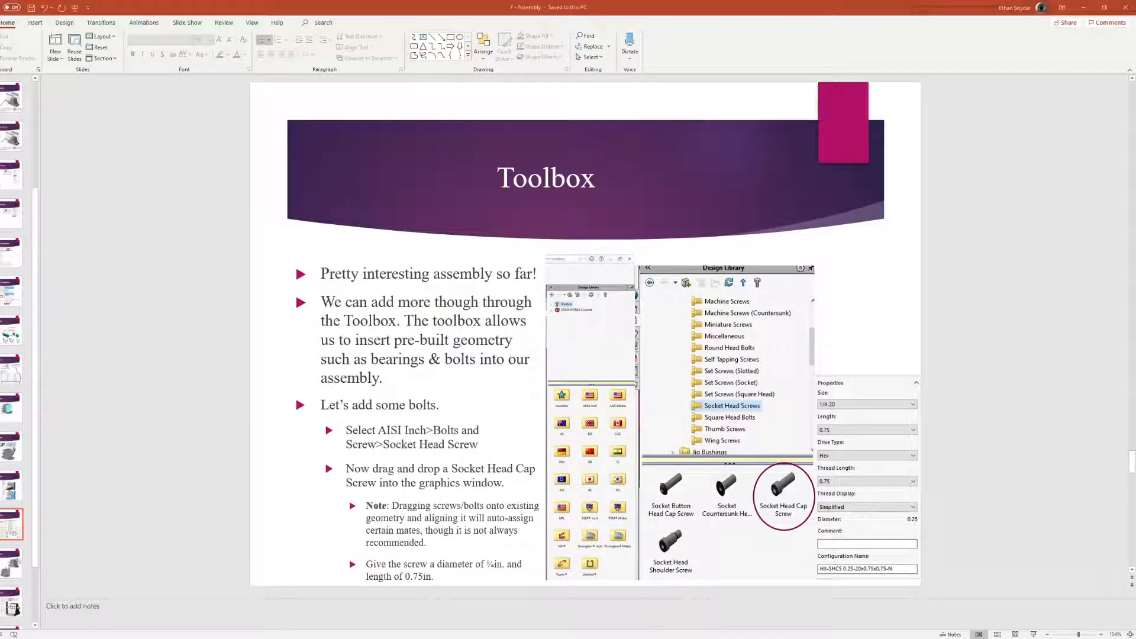
{"action": "scroll", "coordinate": [585, 335], "scroll_direction": "down", "scroll_amount": 1}
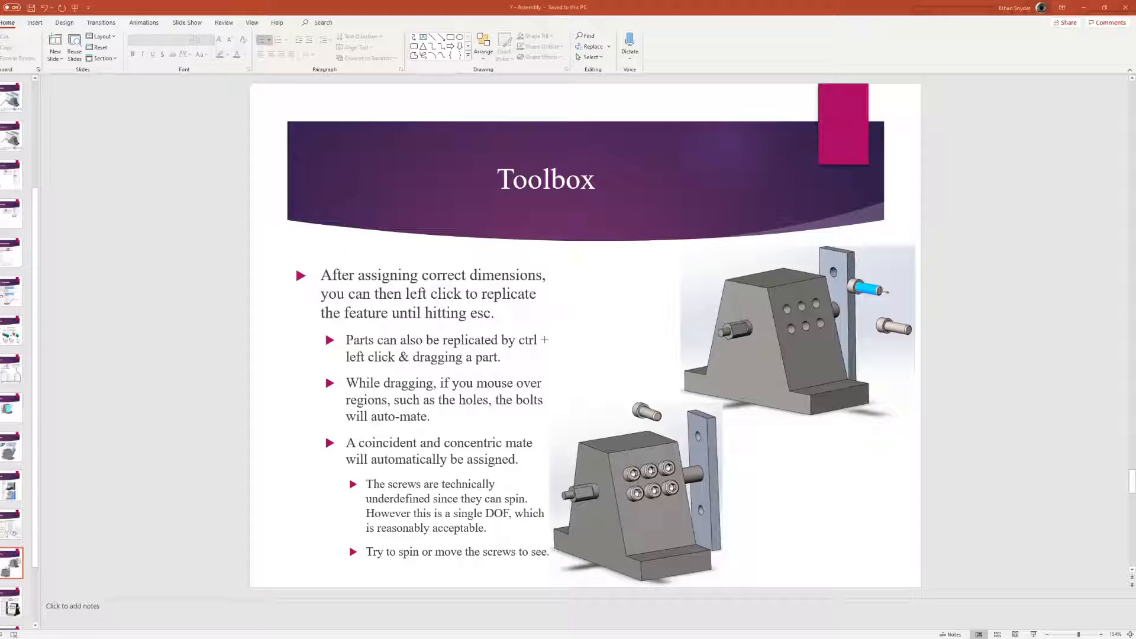
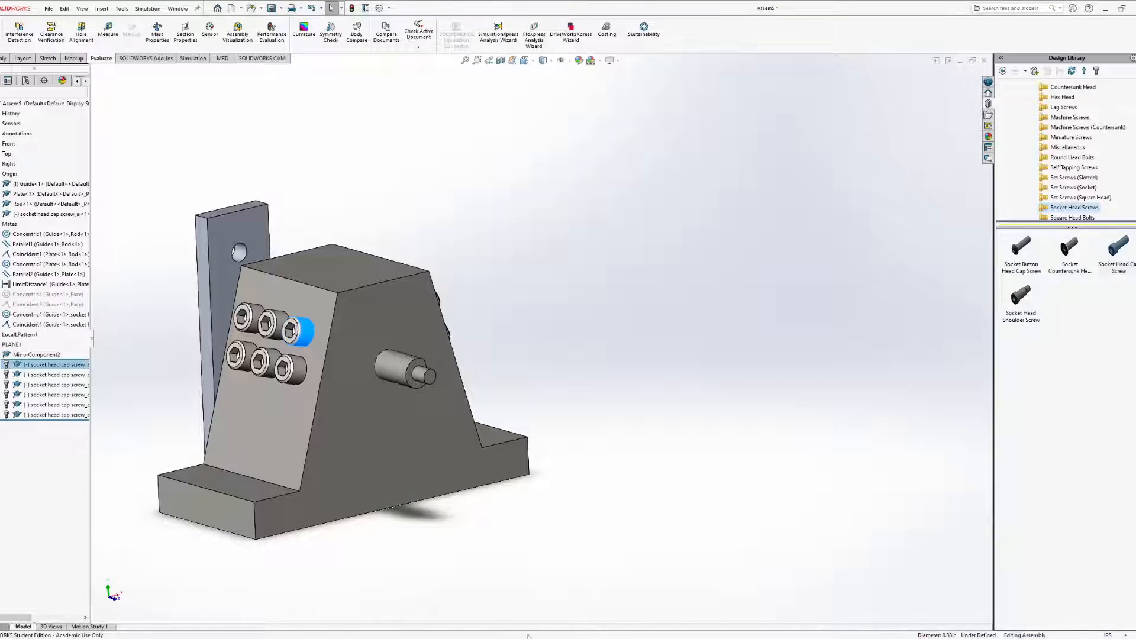
Delete the two greyed-out Guide mates, Concentric3 and Coincident3
{"action": "middle_click_drag", "start_coordinate": [429, 380], "coordinate": [455, 393]}
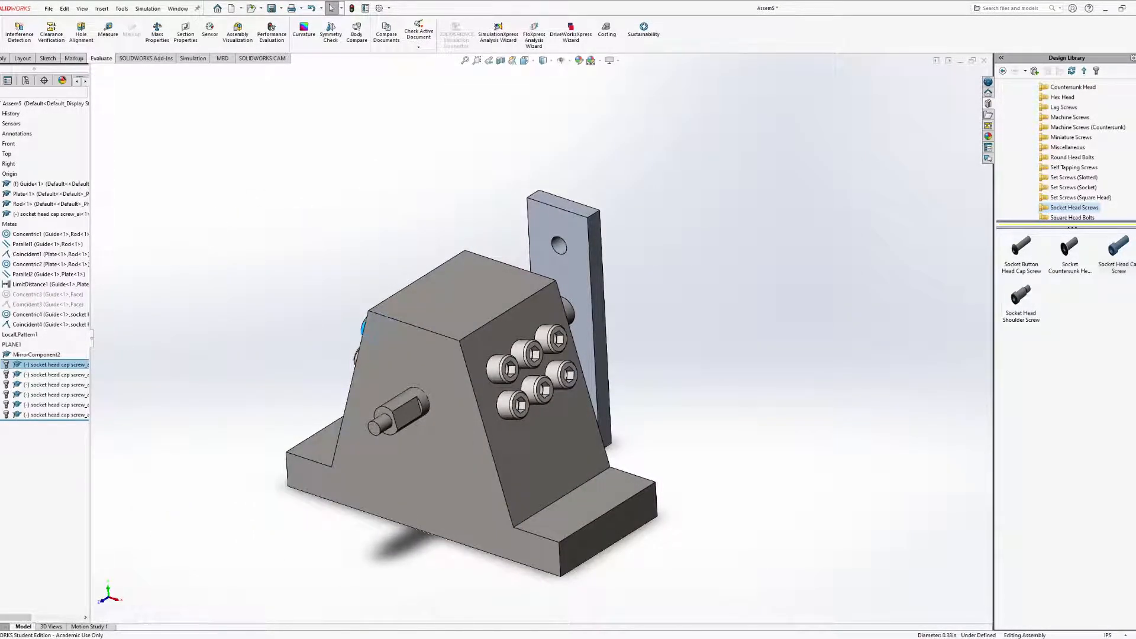
{"action": "left_click", "coordinate": [0, 355]}
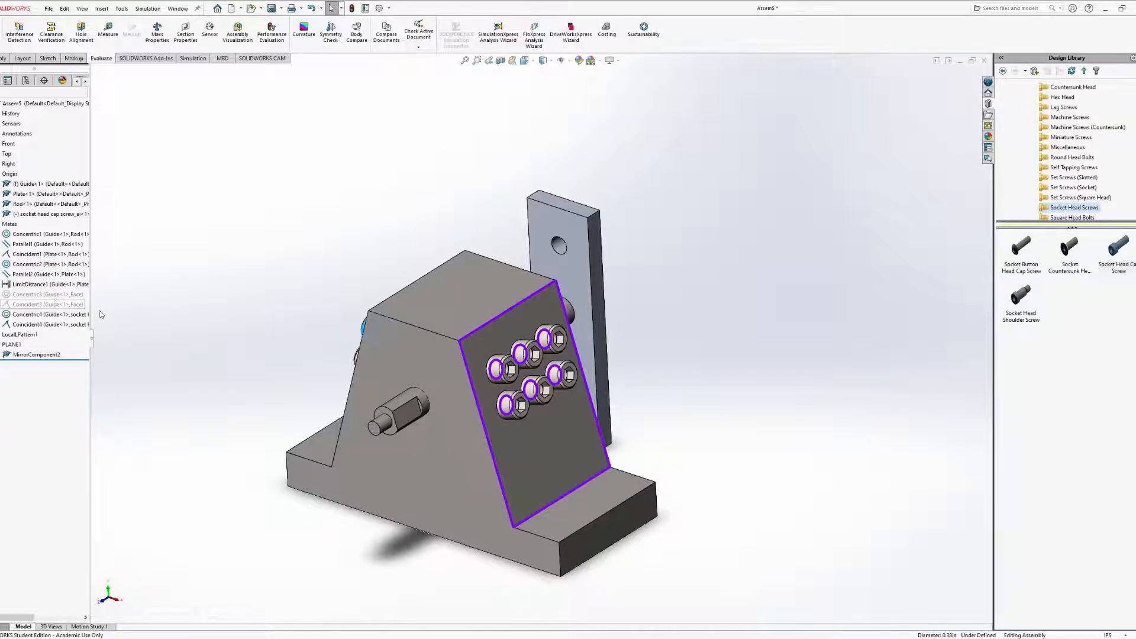
{"action": "left_click", "coordinate": [48, 306]}
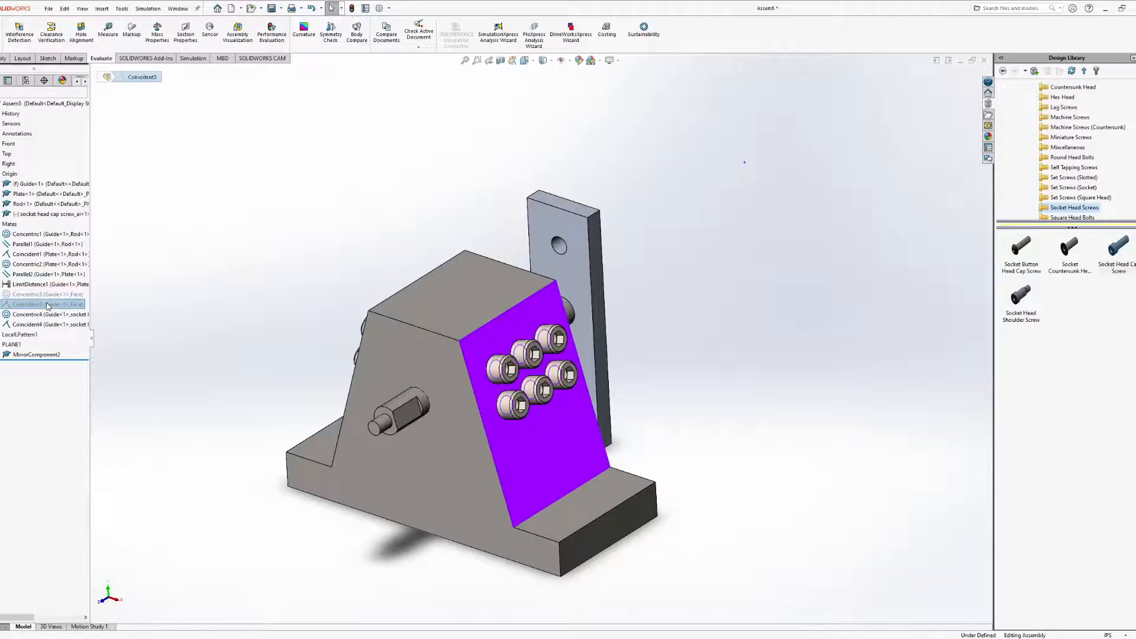
{"action": "left_click", "coordinate": [33, 296]}
{"action": "middle_click_drag", "start_coordinate": [272, 299], "coordinate": [201, 267]}
{"action": "left_click", "coordinate": [24, 305], "text": "ctrl"}
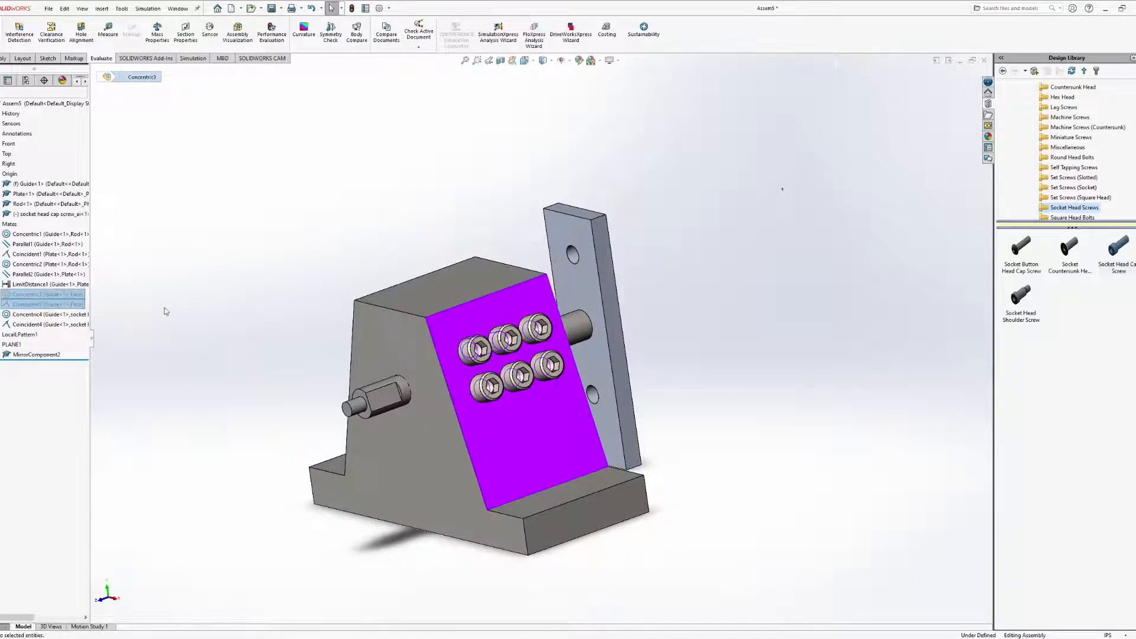
{"action": "key", "text": "Delete"}
Start a reference Coordinate System with its origin at the Guide's lower front corner vertex, on the side away from the sloped screw face in view
{"action": "middle_click_drag", "start_coordinate": [598, 391], "coordinate": [736, 357]}
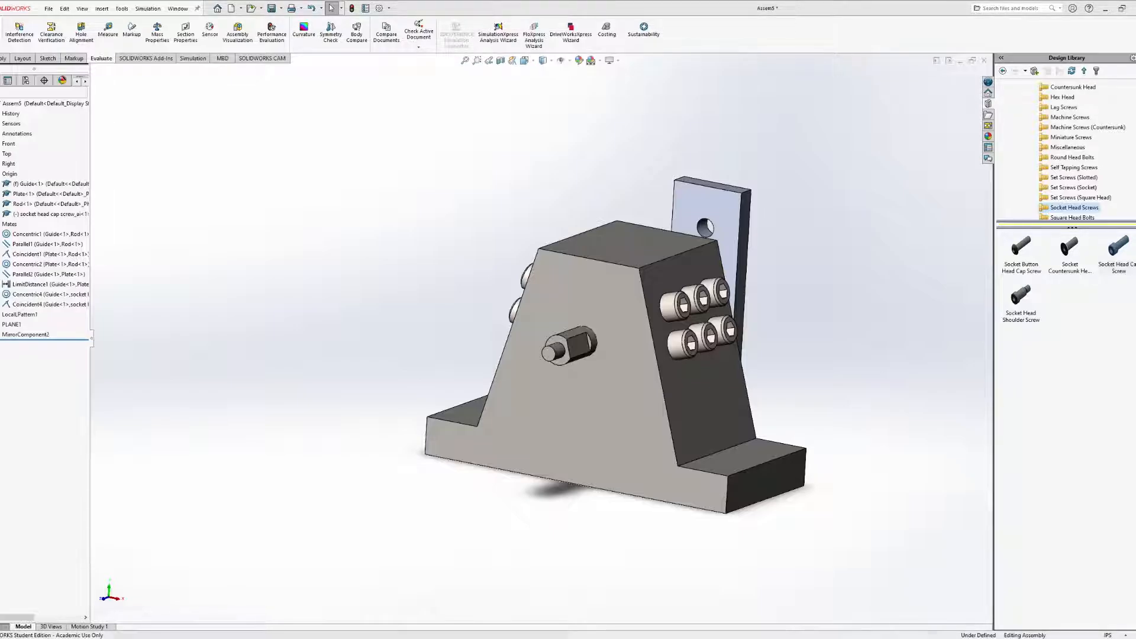
{"action": "middle_click_drag", "start_coordinate": [570, 525], "coordinate": [498, 442]}
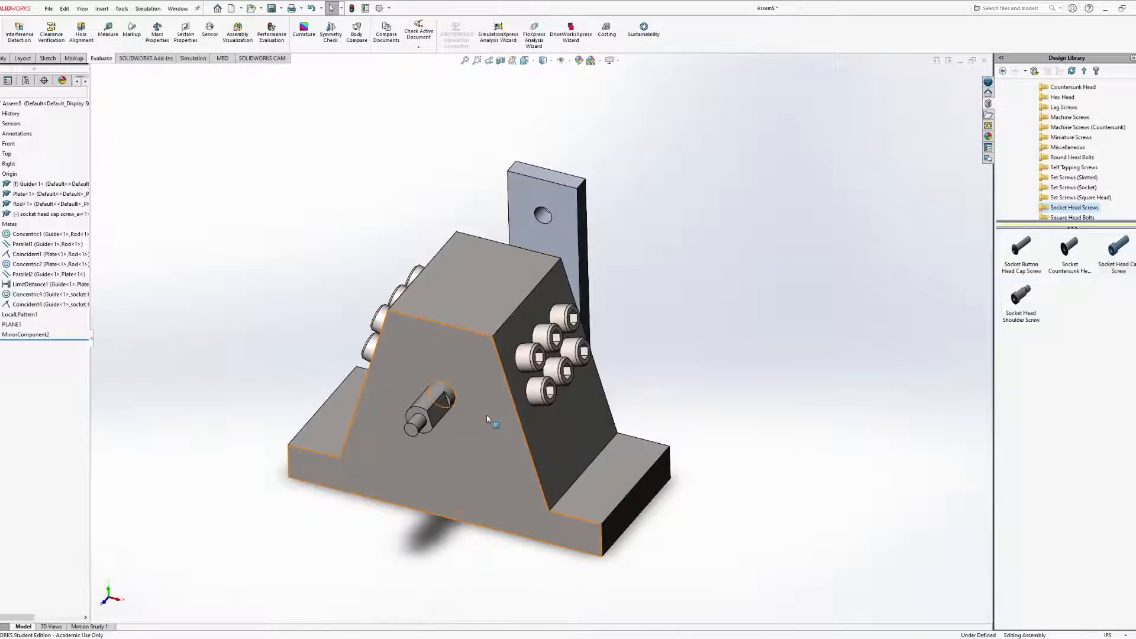
{"action": "middle_click_drag", "start_coordinate": [499, 441], "coordinate": [478, 403]}
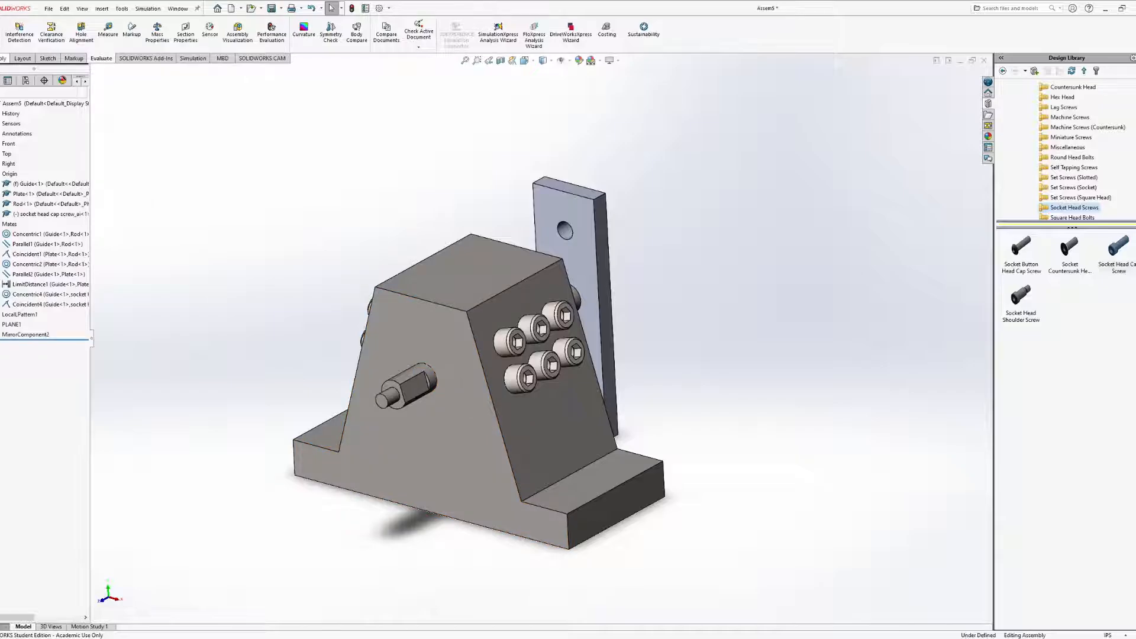
{"action": "left_click", "coordinate": [4, 58]}
{"action": "middle_click_drag", "start_coordinate": [327, 208], "coordinate": [389, 190], "text": "ctrl"}
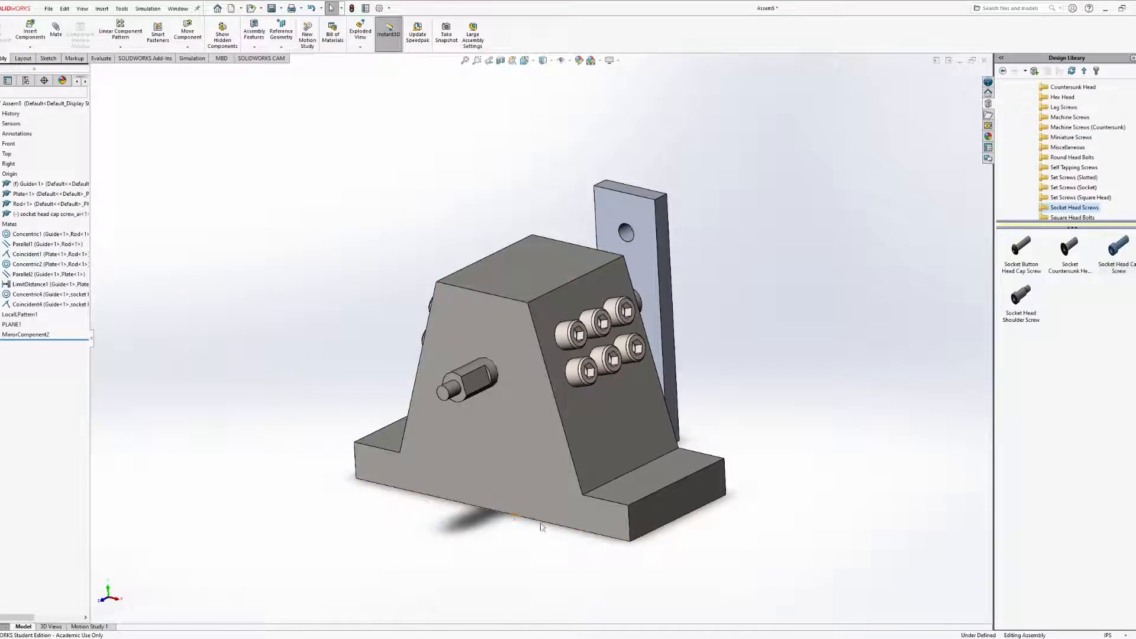
{"action": "middle_click_drag", "start_coordinate": [485, 450], "coordinate": [414, 474]}
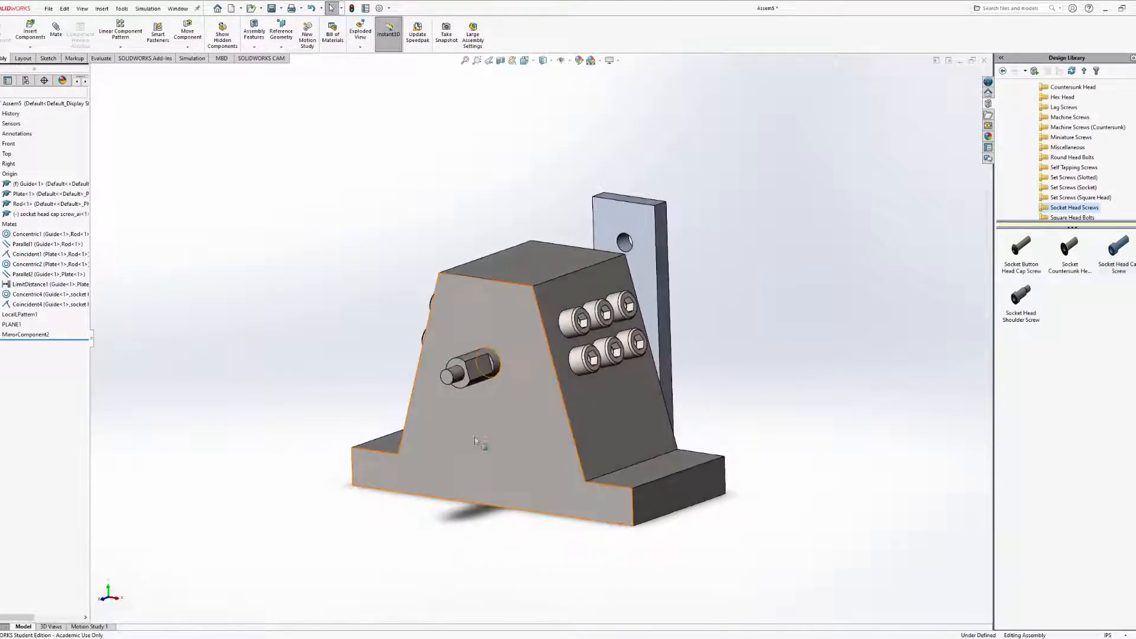
{"action": "left_click", "coordinate": [354, 486]}
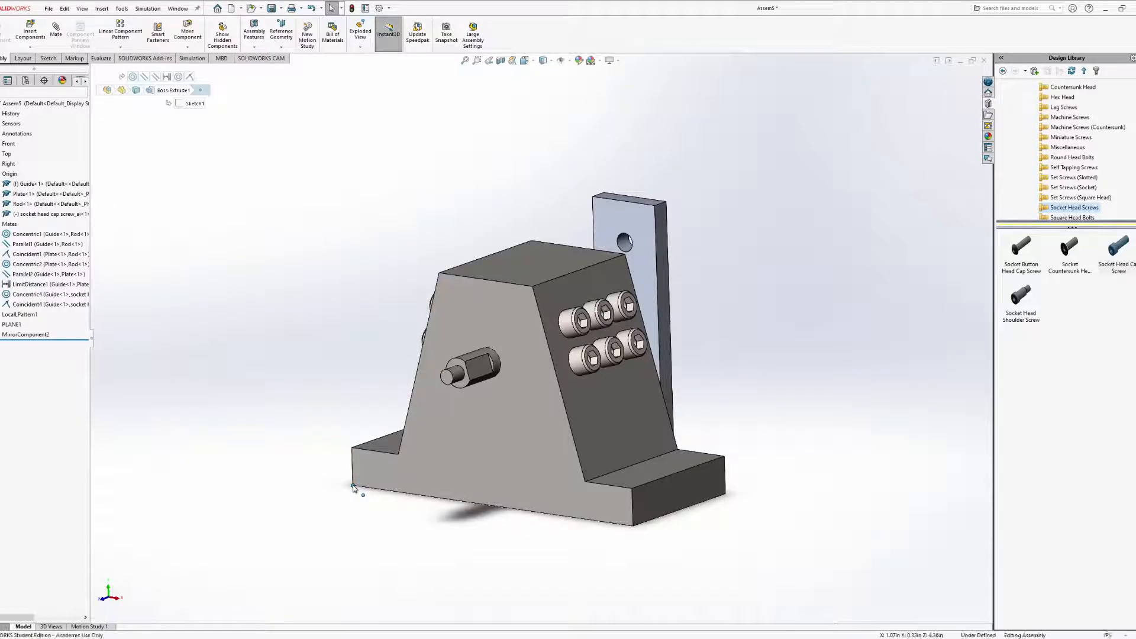
{"action": "scroll", "coordinate": [462, 502], "scroll_direction": "up", "scroll_amount": 4}
{"action": "middle_click_drag", "start_coordinate": [501, 449], "coordinate": [432, 387]}
{"action": "scroll", "coordinate": [444, 382], "scroll_direction": "down", "scroll_amount": 3}
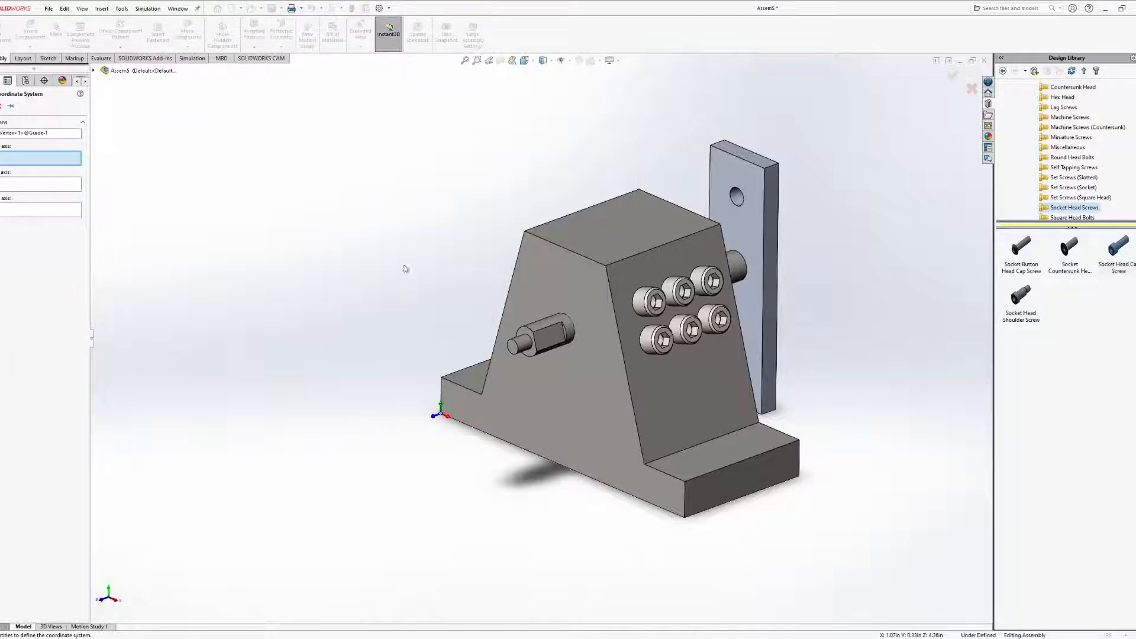
Align the coordinate system's X axis with the vertical edge at the Guide's base corner, pointing upward
{"action": "mouse_move", "coordinate": [422, 447]}
{"action": "middle_mouse_down"}
{"action": "mouse_move", "coordinate": [400, 464]}
{"action": "mouse_move", "coordinate": [433, 444]}
{"action": "middle_mouse_up"}
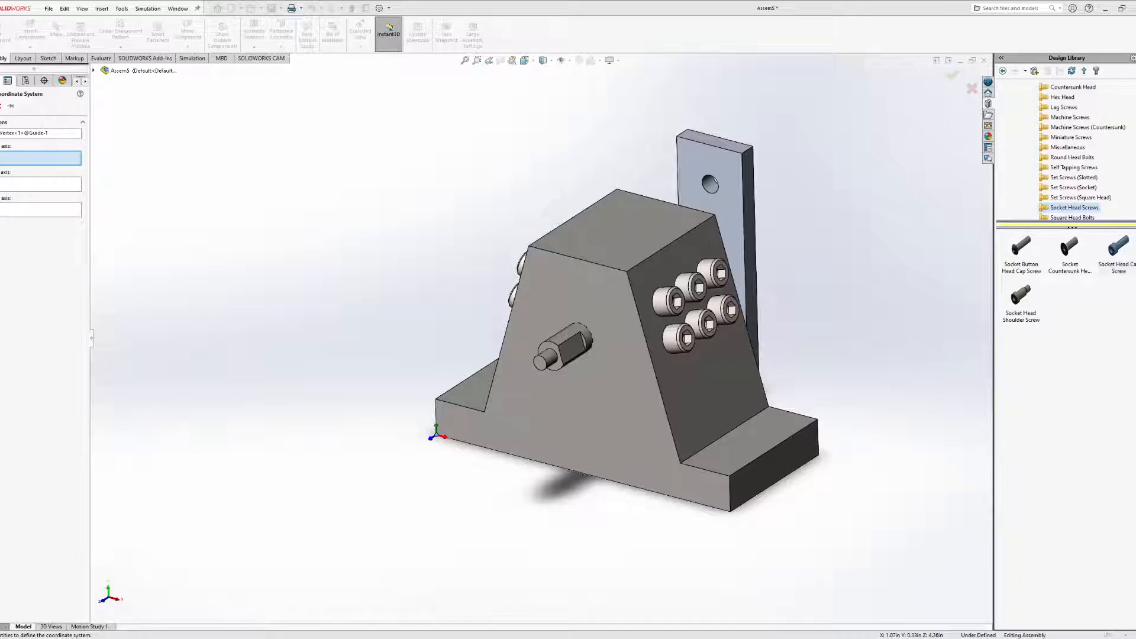
{"action": "middle_click_drag", "start_coordinate": [514, 459], "coordinate": [532, 401]}
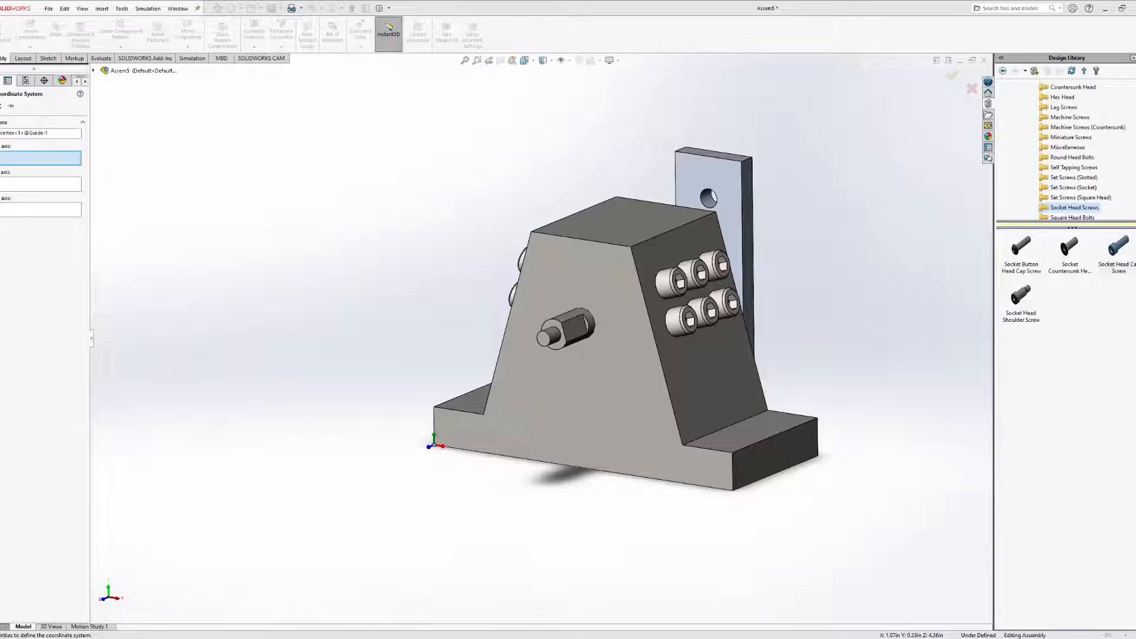
{"action": "mouse_move", "coordinate": [578, 381]}
{"action": "middle_mouse_down"}
{"action": "mouse_move", "coordinate": [696, 360]}
{"action": "mouse_move", "coordinate": [572, 396]}
{"action": "middle_mouse_up"}
{"action": "mouse_move", "coordinate": [497, 365]}
{"action": "middle_mouse_down"}
{"action": "mouse_move", "coordinate": [516, 351]}
{"action": "mouse_move", "coordinate": [490, 364]}
{"action": "middle_mouse_up"}
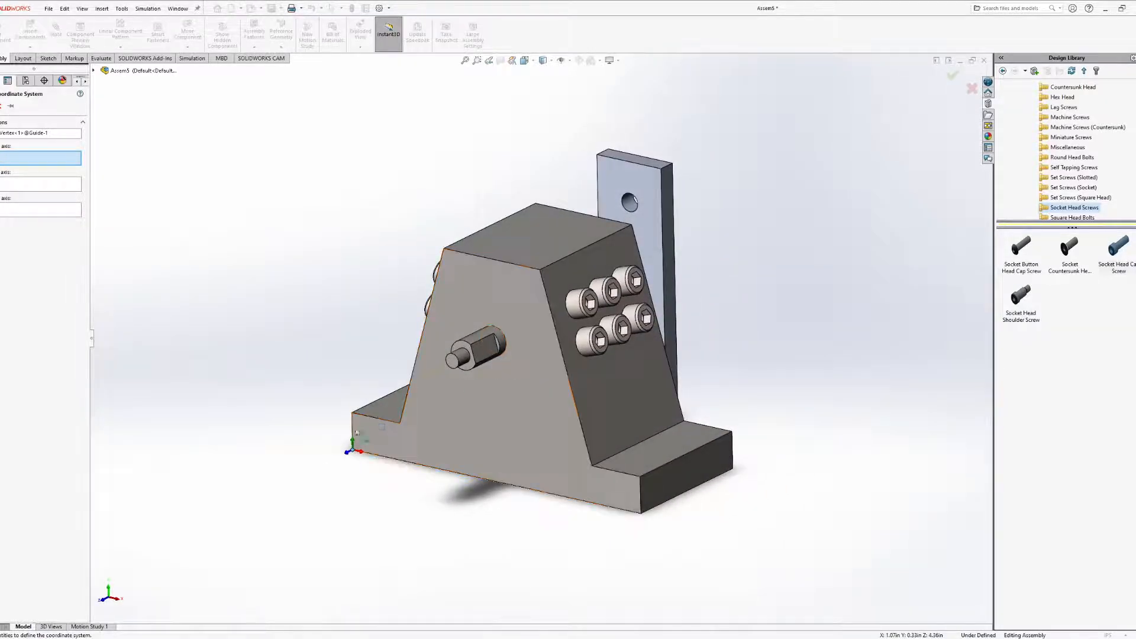
{"action": "scroll", "coordinate": [329, 462], "scroll_direction": "down", "scroll_amount": 2}
{"action": "scroll", "coordinate": [377, 446], "scroll_direction": "down", "scroll_amount": 2}
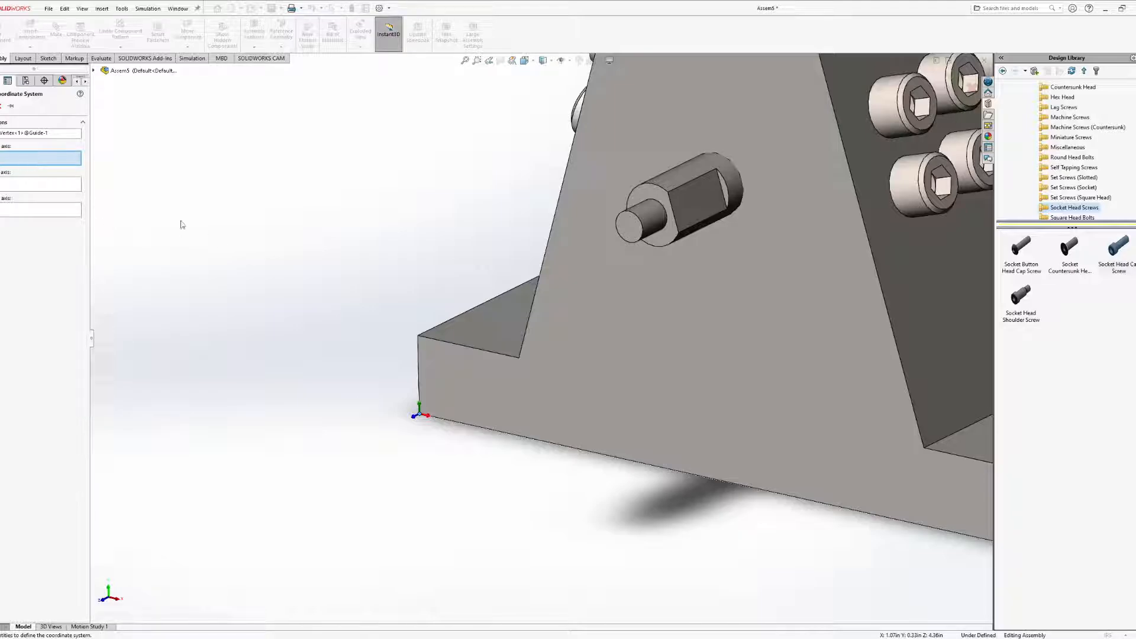
{"action": "left_click", "coordinate": [418, 360]}
{"action": "middle_click_drag", "start_coordinate": [477, 421], "coordinate": [491, 388]}
{"action": "left_click", "coordinate": [0, 155]}
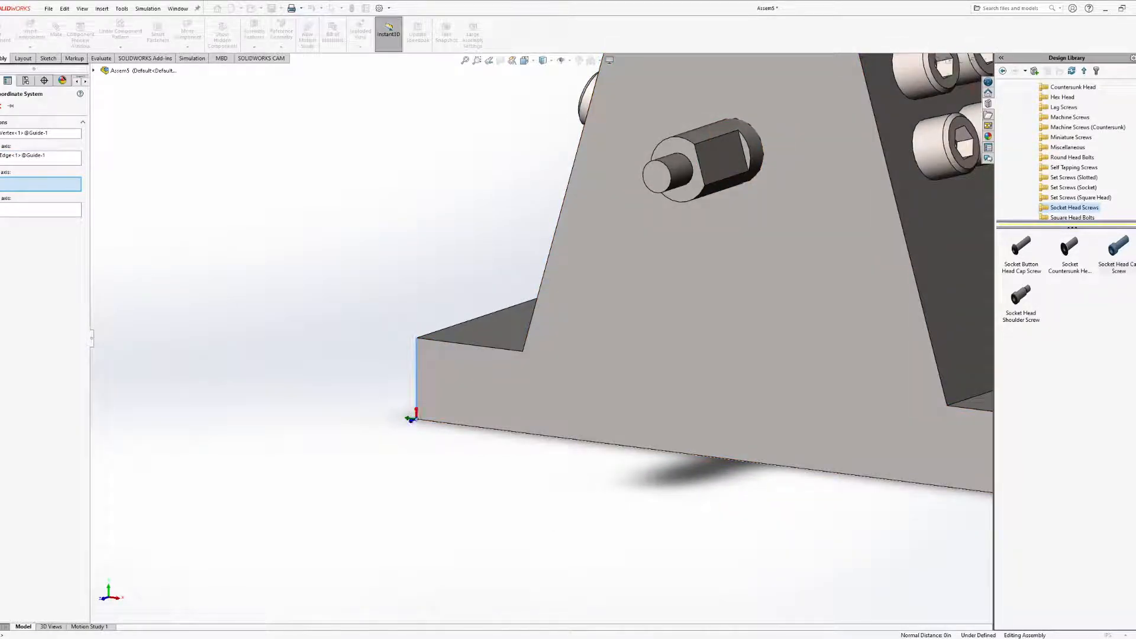
Inspect the axis triad at the corner and reassign the coordinate system's origin to the Guide's opposite lower rear corner vertex
{"action": "middle_click_drag", "start_coordinate": [232, 306], "coordinate": [459, 468]}
{"action": "scroll", "coordinate": [473, 456], "scroll_direction": "up", "scroll_amount": 5}
{"action": "middle_click_drag", "start_coordinate": [510, 418], "coordinate": [535, 408]}
{"action": "middle_click_drag", "start_coordinate": [532, 311], "coordinate": [519, 396]}
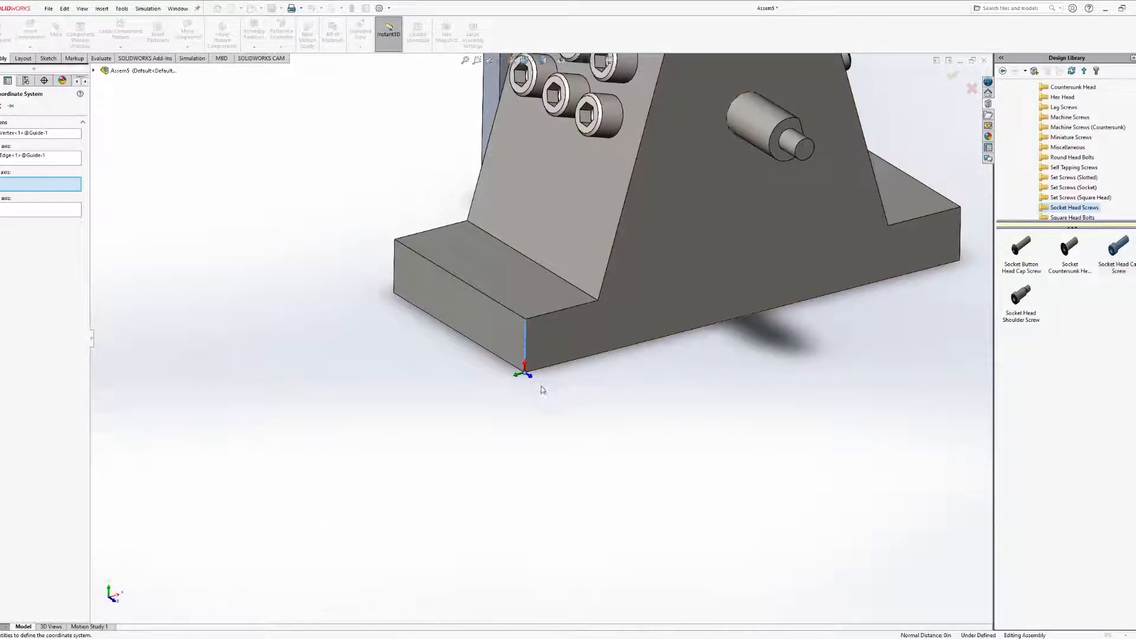
{"action": "middle_click_drag", "start_coordinate": [576, 430], "coordinate": [486, 344]}
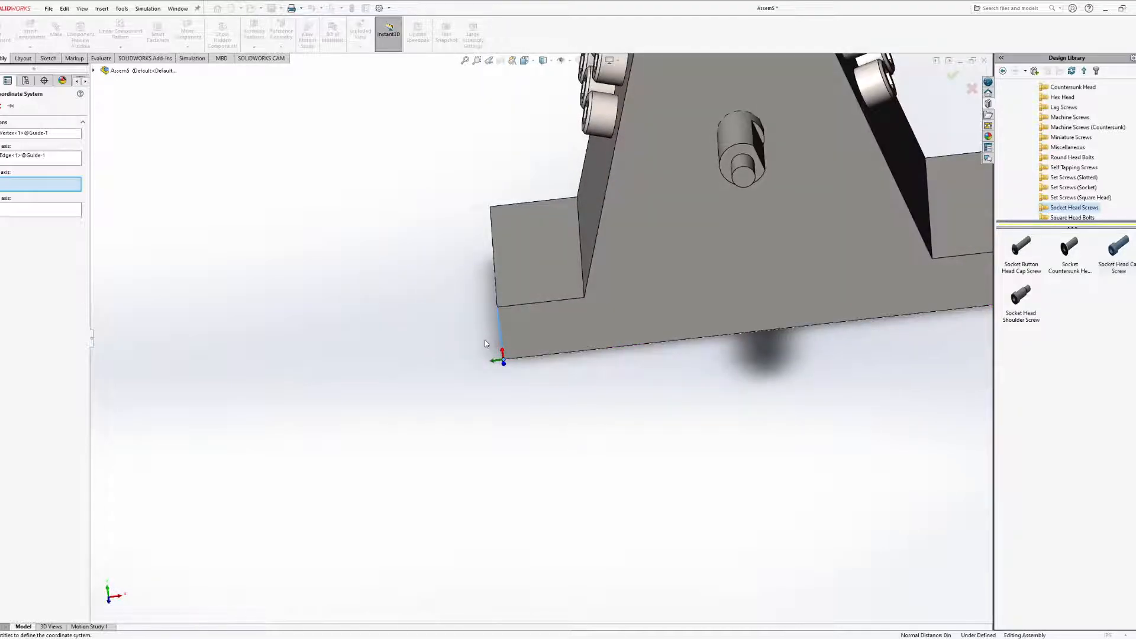
{"action": "scroll", "coordinate": [837, 197], "scroll_direction": "up", "scroll_amount": 4}
{"action": "middle_click_drag", "start_coordinate": [697, 261], "coordinate": [657, 342]}
{"action": "left_click", "coordinate": [39, 133]}
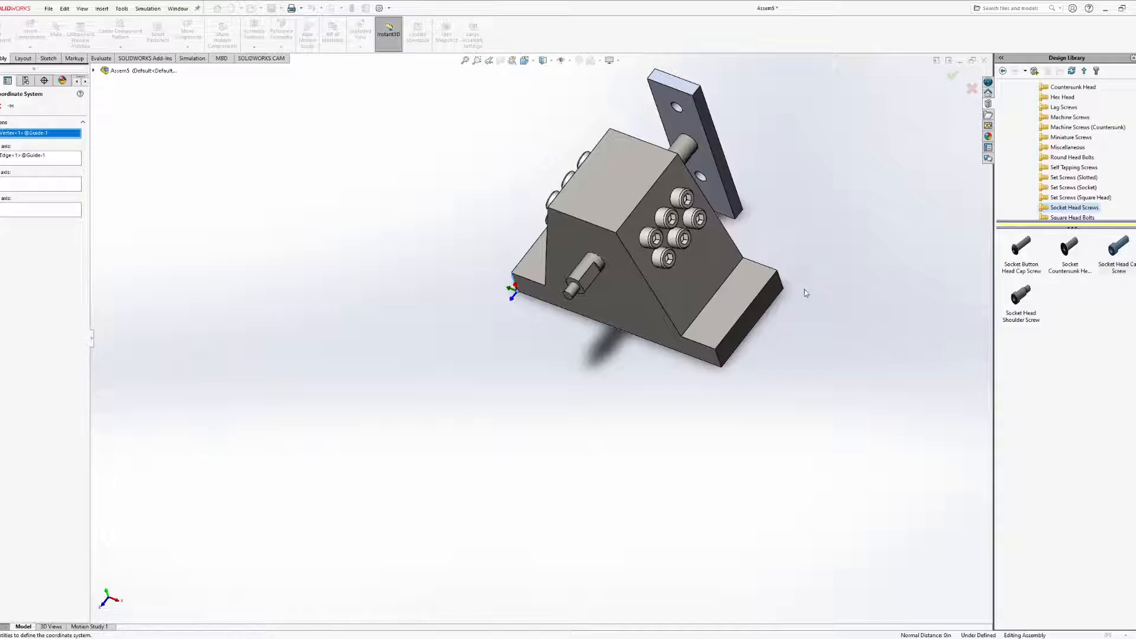
{"action": "left_click", "coordinate": [787, 292]}
{"action": "middle_click_drag", "start_coordinate": [807, 325], "coordinate": [861, 272]}
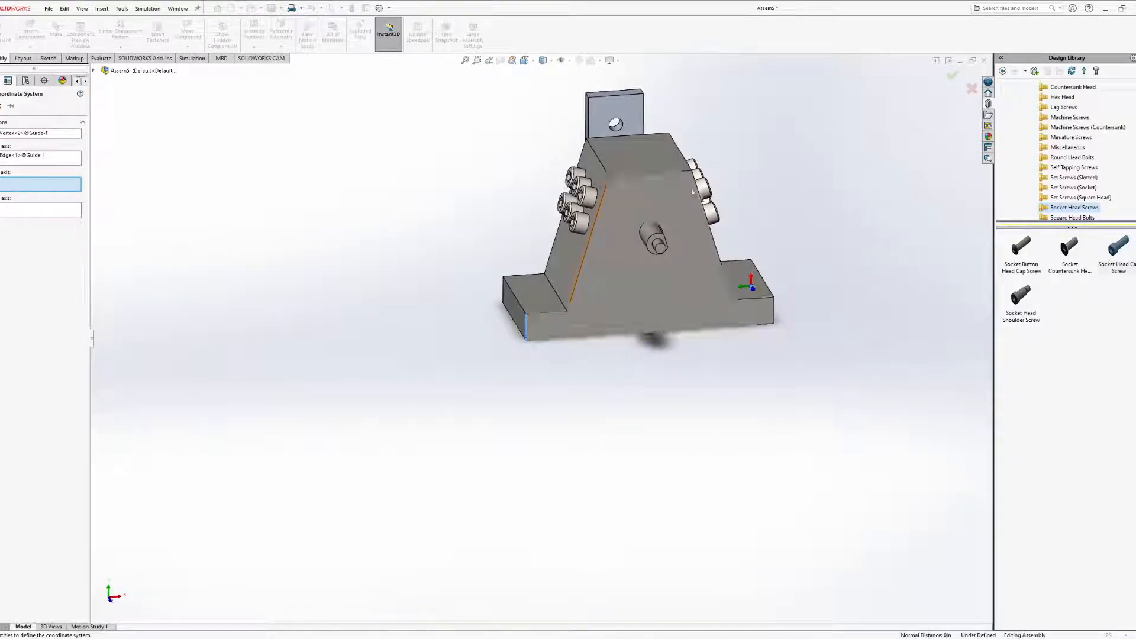
Clear the coordinate system's X axis edge and reassign its origin to the Guide's lower front corner vertex at the base of that edge
{"action": "middle_click_drag", "start_coordinate": [699, 311], "coordinate": [620, 289]}
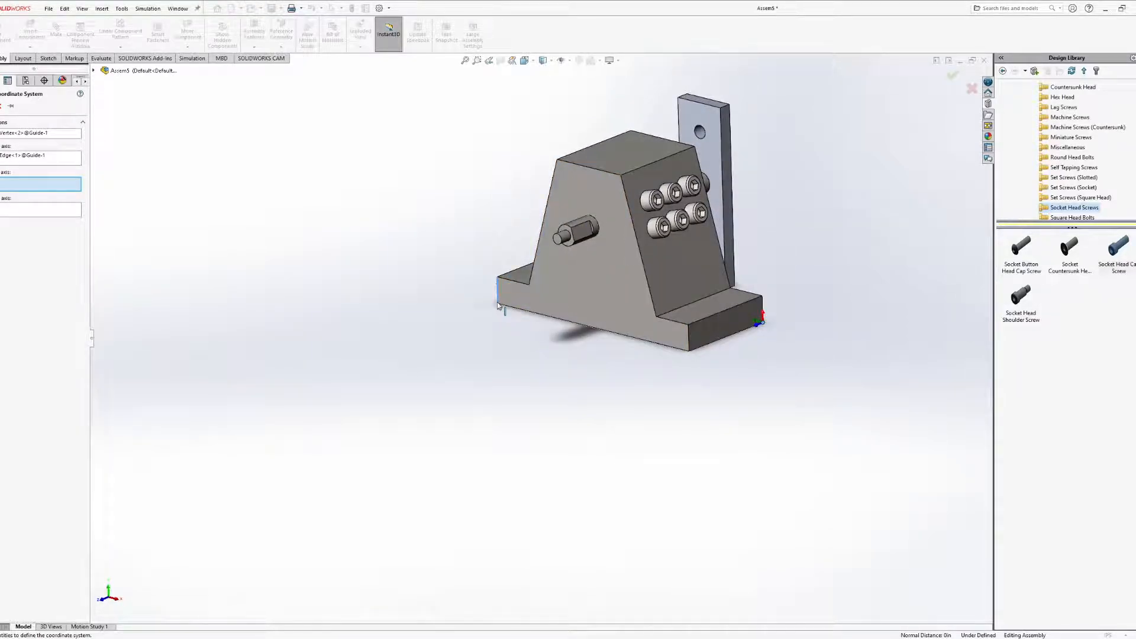
{"action": "left_click", "coordinate": [19, 160]}
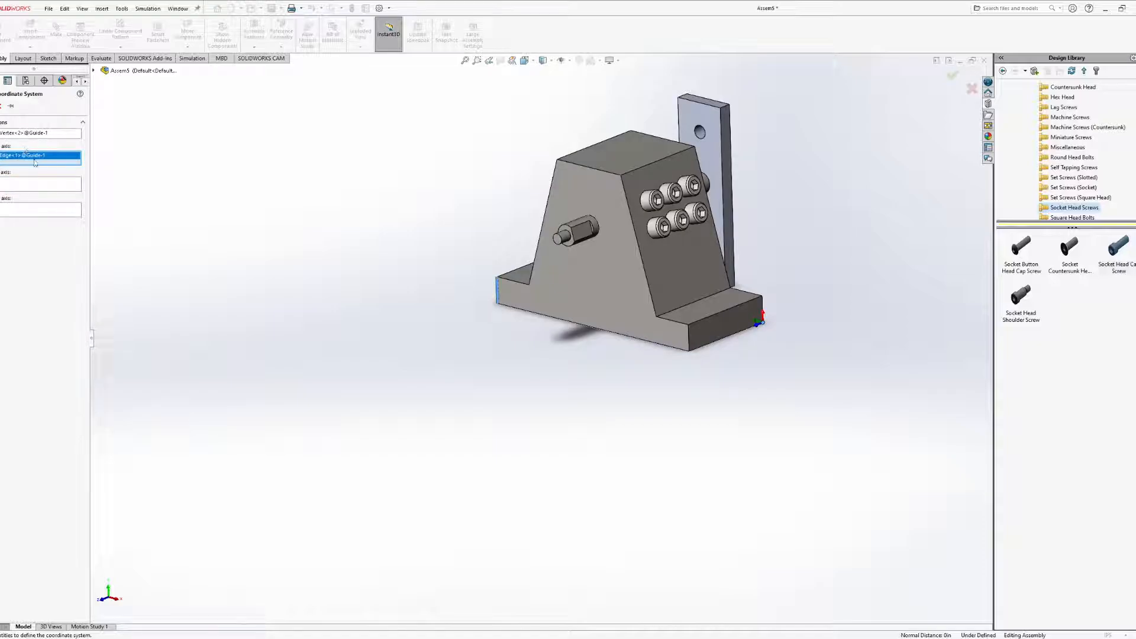
{"action": "key", "text": "Delete"}
{"action": "left_click", "coordinate": [28, 135]}
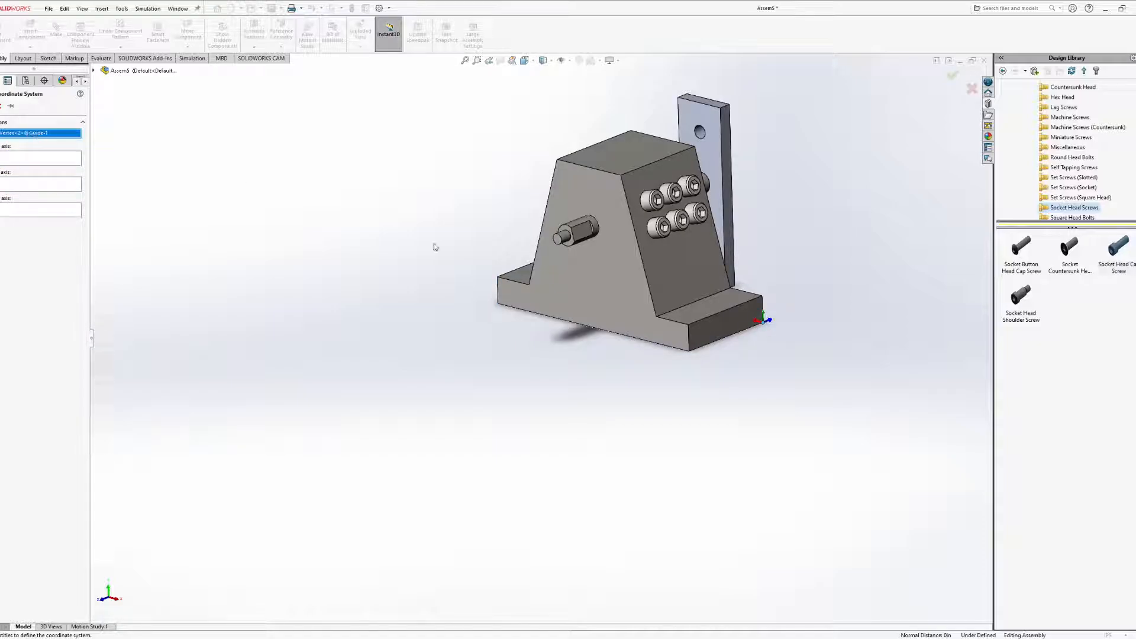
{"action": "left_click", "coordinate": [498, 306]}
{"action": "mouse_move", "coordinate": [497, 309]}
{"action": "middle_mouse_down"}
{"action": "mouse_move", "coordinate": [553, 336]}
{"action": "mouse_move", "coordinate": [521, 315]}
{"action": "mouse_move", "coordinate": [498, 326]}
{"action": "middle_mouse_up"}
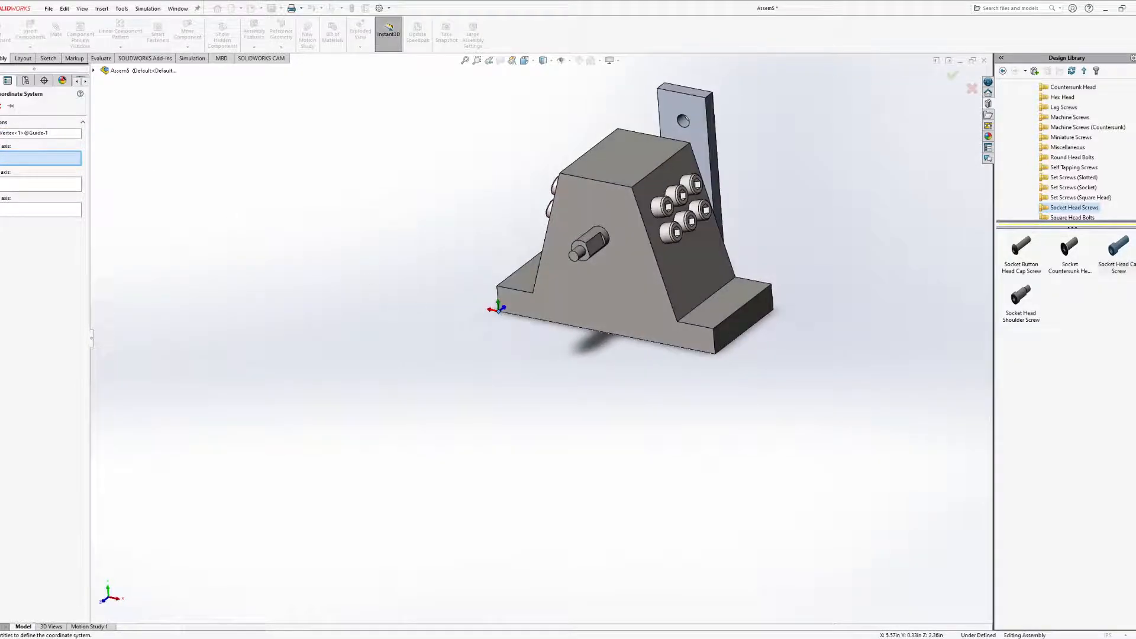
Restart the Coordinate System command and create it at the Guide's lower front corner vertex with the default axis directions
{"action": "left_click", "coordinate": [3, 106]}
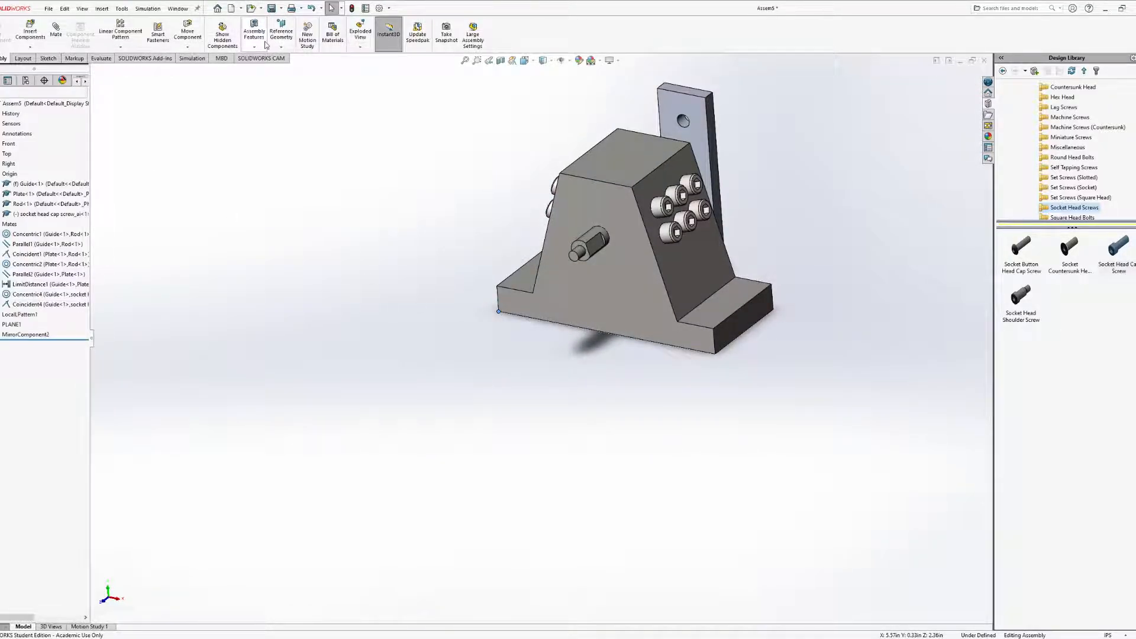
{"action": "left_click", "coordinate": [285, 49]}
{"action": "left_click", "coordinate": [302, 81]}
{"action": "middle_click_drag", "start_coordinate": [533, 308], "coordinate": [492, 299]}
{"action": "scroll", "coordinate": [492, 299], "scroll_direction": "down", "scroll_amount": 6}
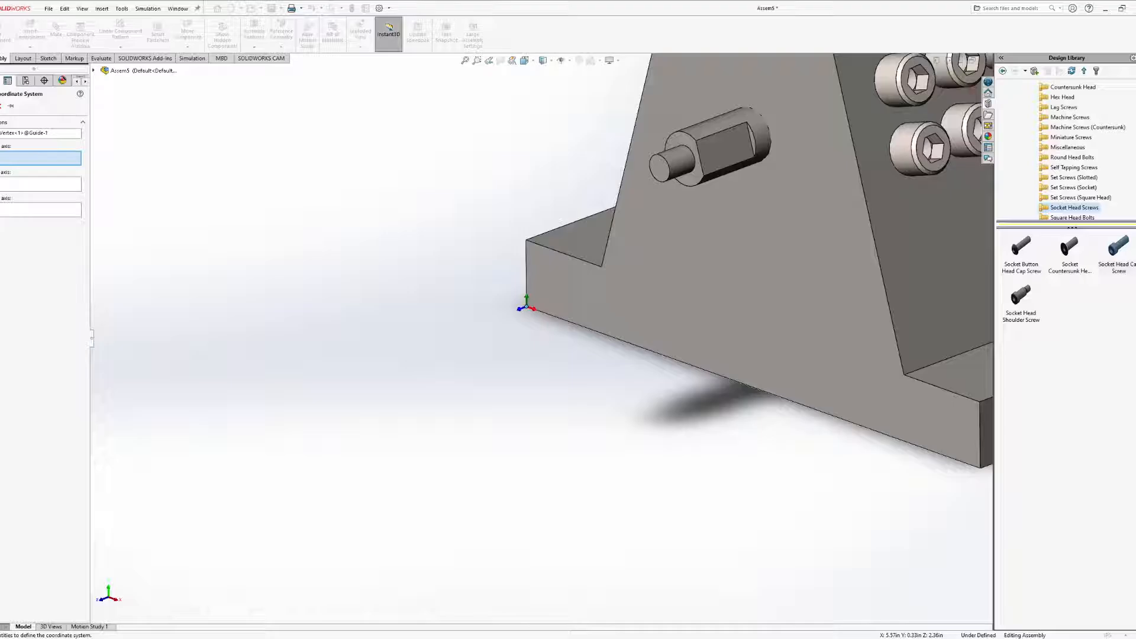
{"action": "left_click", "coordinate": [0, 106]}
Evaluate the assembly's mass properties and examine the center-of-mass triad and bounding box around the model from several angles
{"action": "scroll", "coordinate": [603, 355], "scroll_direction": "up", "scroll_amount": 2}
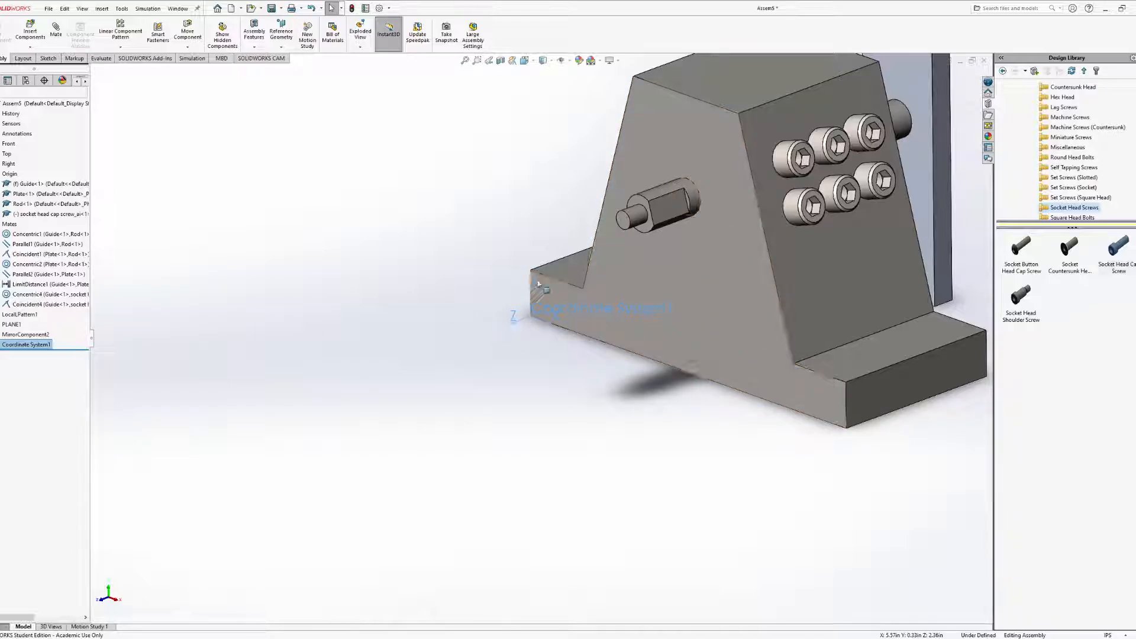
{"action": "scroll", "coordinate": [557, 204], "scroll_direction": "up", "scroll_amount": 5}
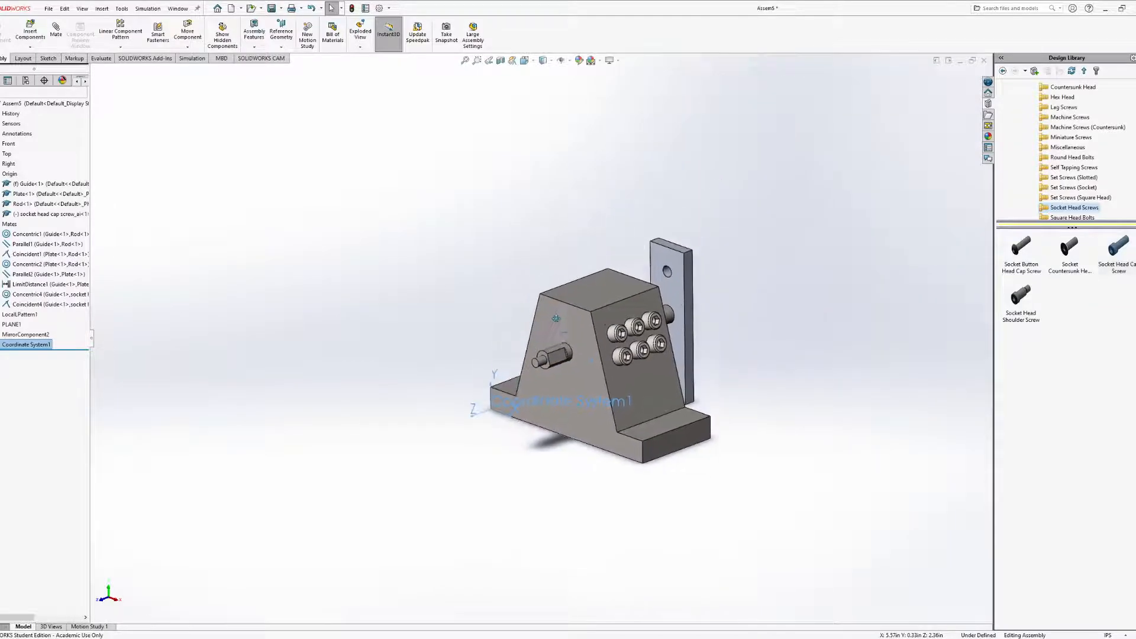
{"action": "middle_click_drag", "start_coordinate": [548, 332], "coordinate": [568, 335]}
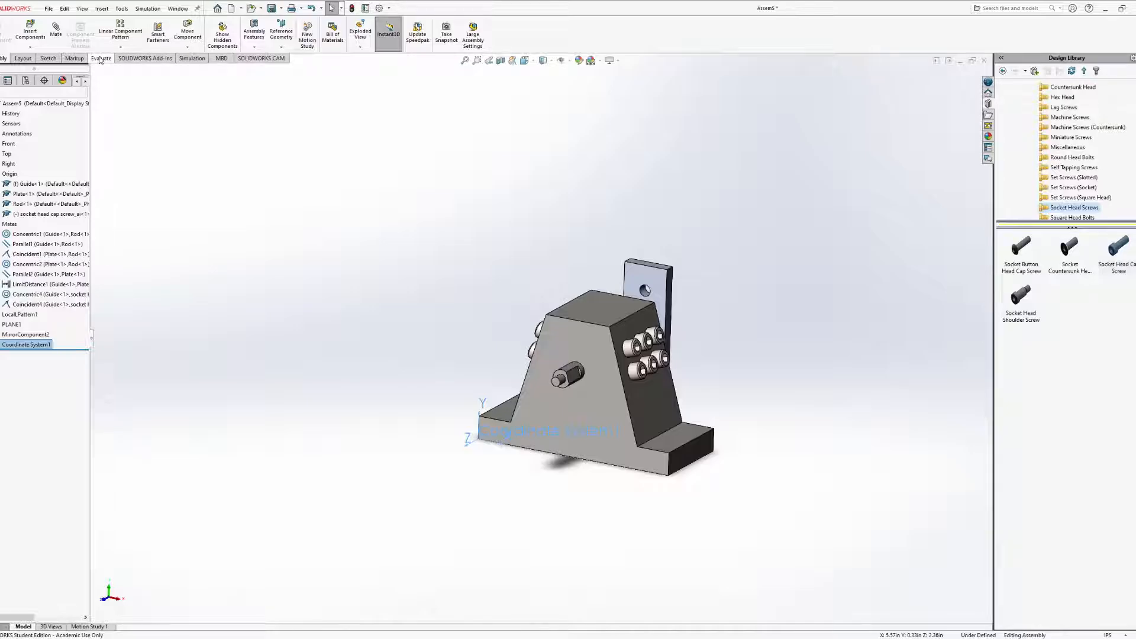
{"action": "left_click", "coordinate": [100, 59]}
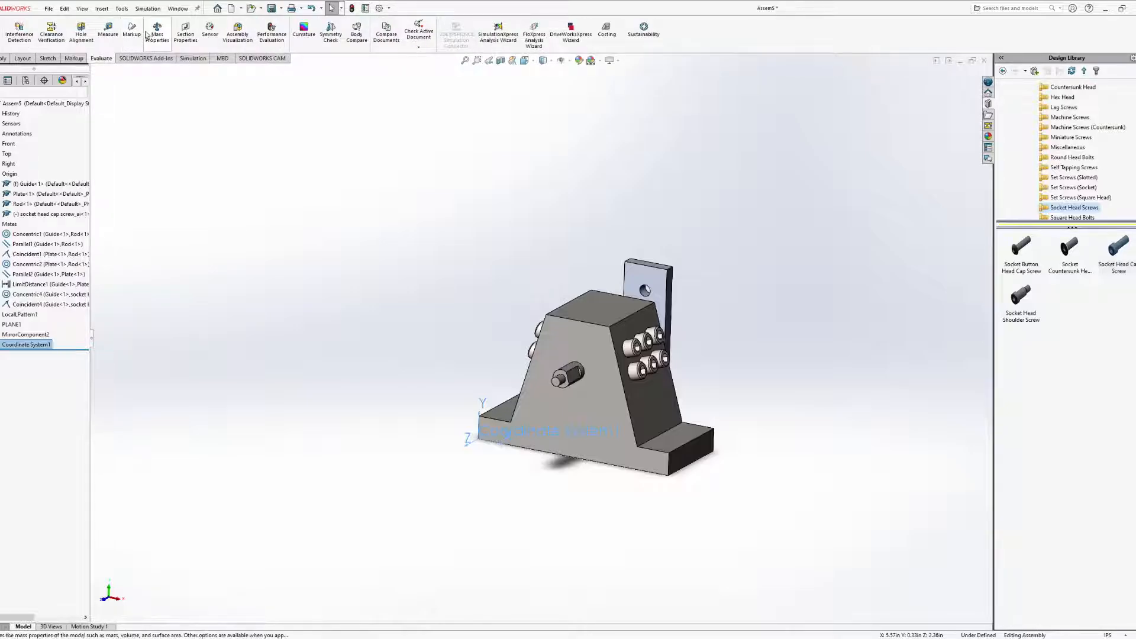
{"action": "mouse_move", "coordinate": [352, 141]}
{"action": "middle_mouse_down"}
{"action": "mouse_move", "coordinate": [304, 114]}
{"action": "mouse_move", "coordinate": [332, 125]}
{"action": "mouse_move", "coordinate": [347, 147]}
{"action": "middle_mouse_up"}
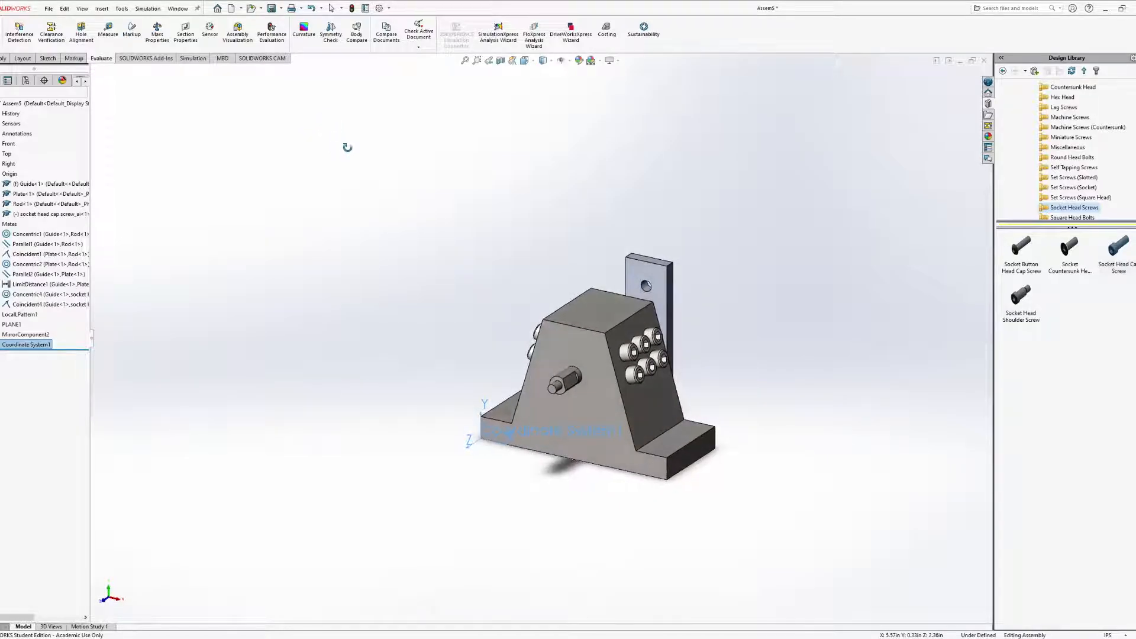
{"action": "left_click", "coordinate": [157, 34]}
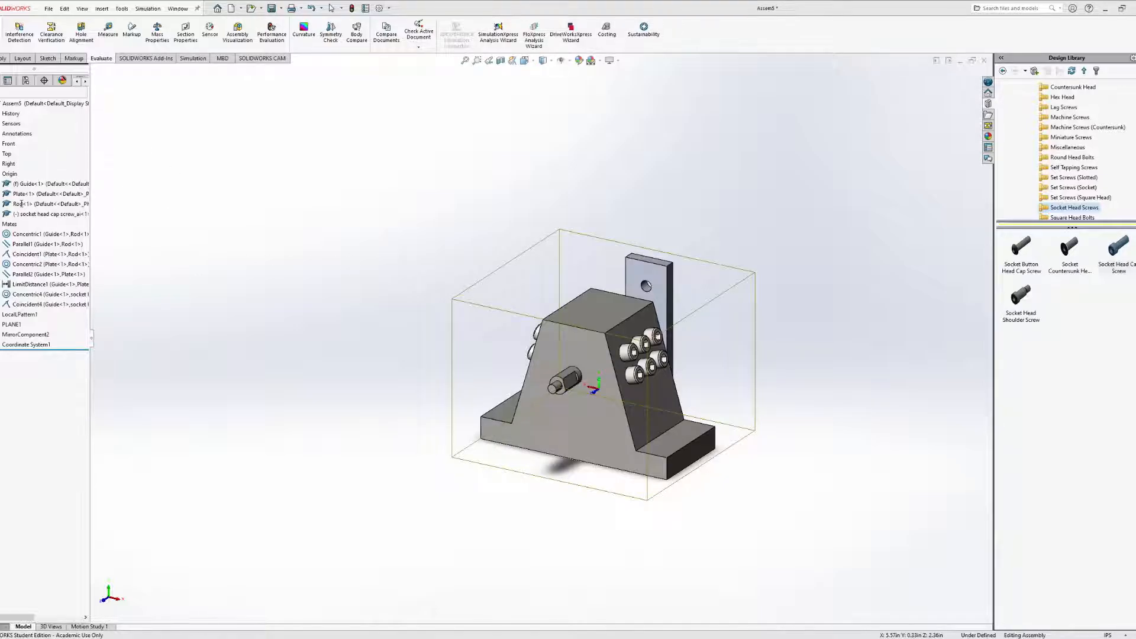
{"action": "middle_click_drag", "start_coordinate": [497, 334], "coordinate": [539, 392]}
{"action": "scroll", "coordinate": [598, 382], "scroll_direction": "down", "scroll_amount": 4}
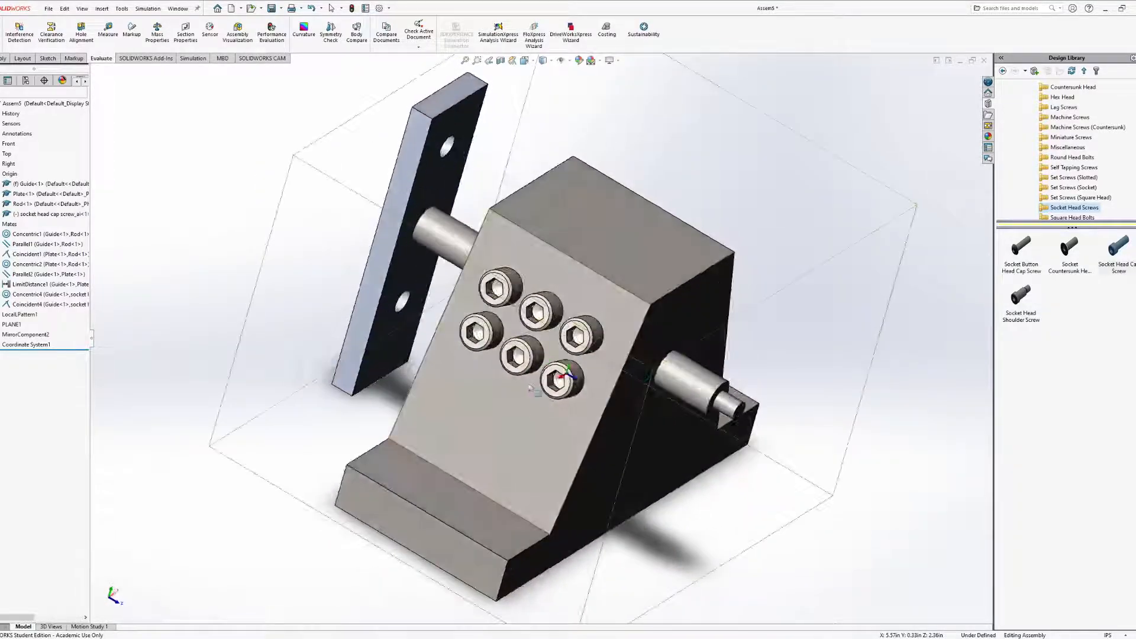
{"action": "middle_click_drag", "start_coordinate": [609, 358], "coordinate": [543, 318]}
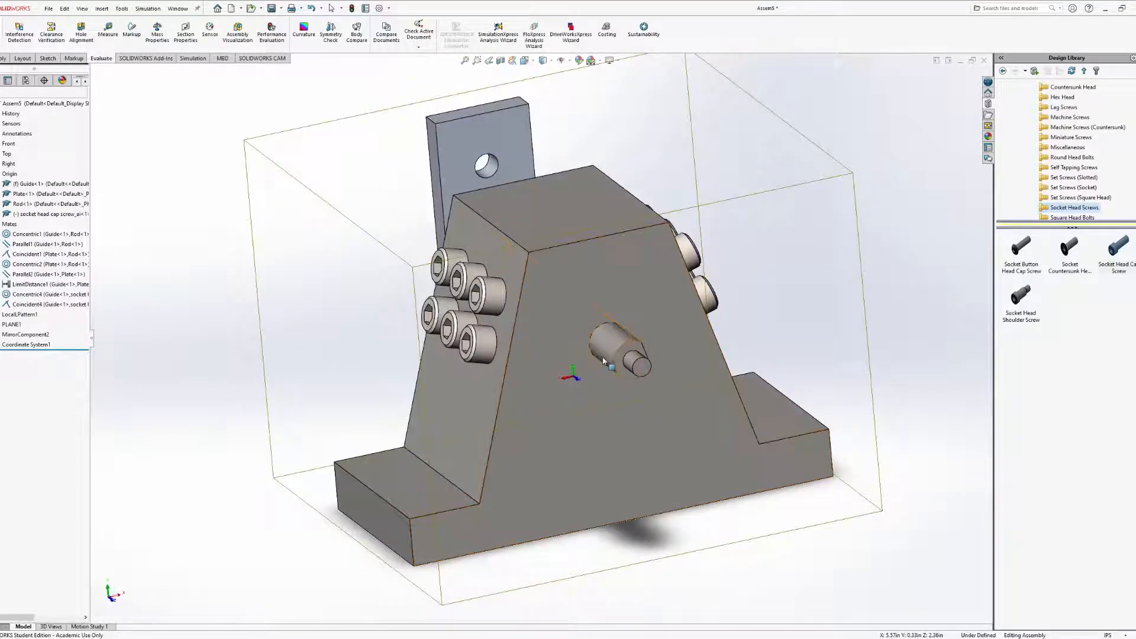
{"action": "mouse_move", "coordinate": [521, 364]}
{"action": "middle_mouse_down"}
{"action": "mouse_move", "coordinate": [556, 368]}
{"action": "mouse_move", "coordinate": [538, 373]}
{"action": "middle_mouse_up"}
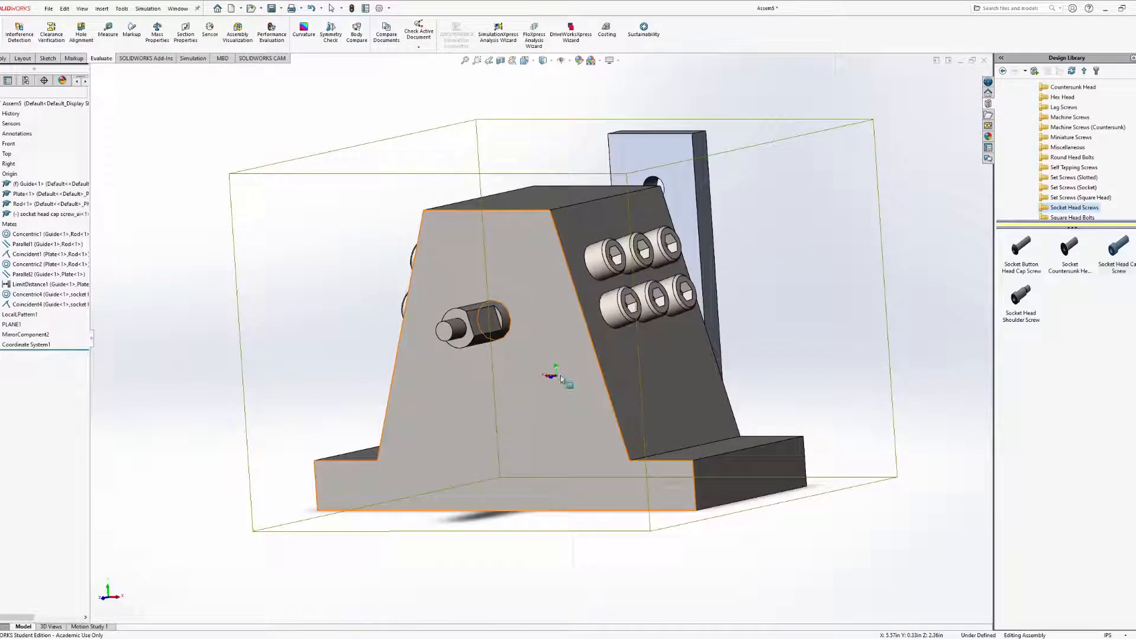
{"action": "middle_click_drag", "start_coordinate": [559, 378], "coordinate": [561, 339]}
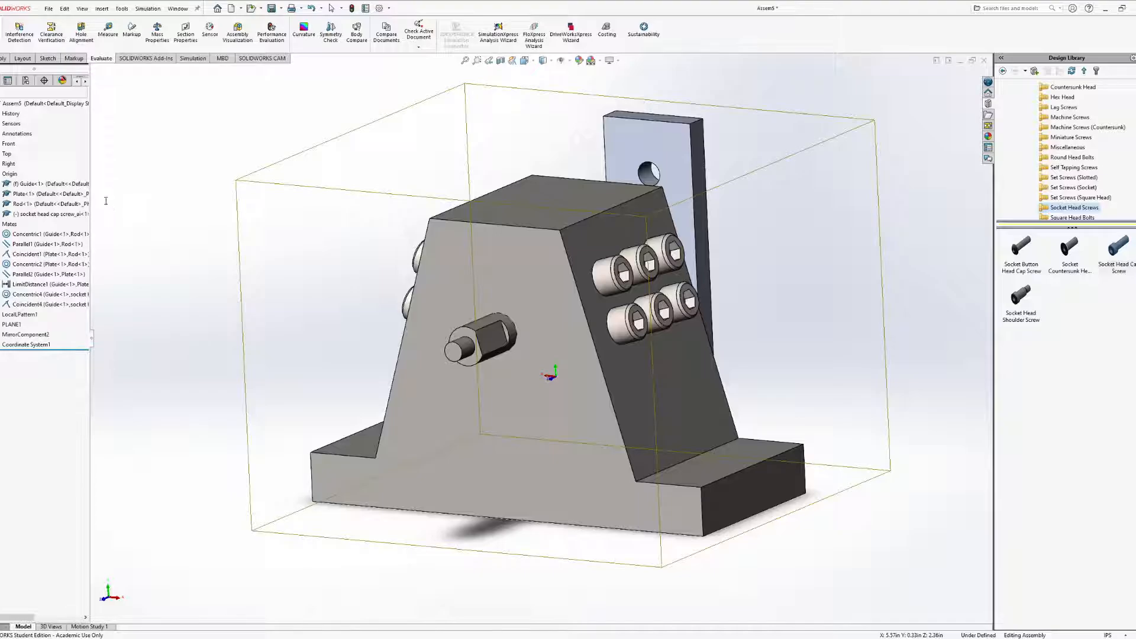
{"action": "scroll", "coordinate": [384, 278], "scroll_direction": "up", "scroll_amount": 3}
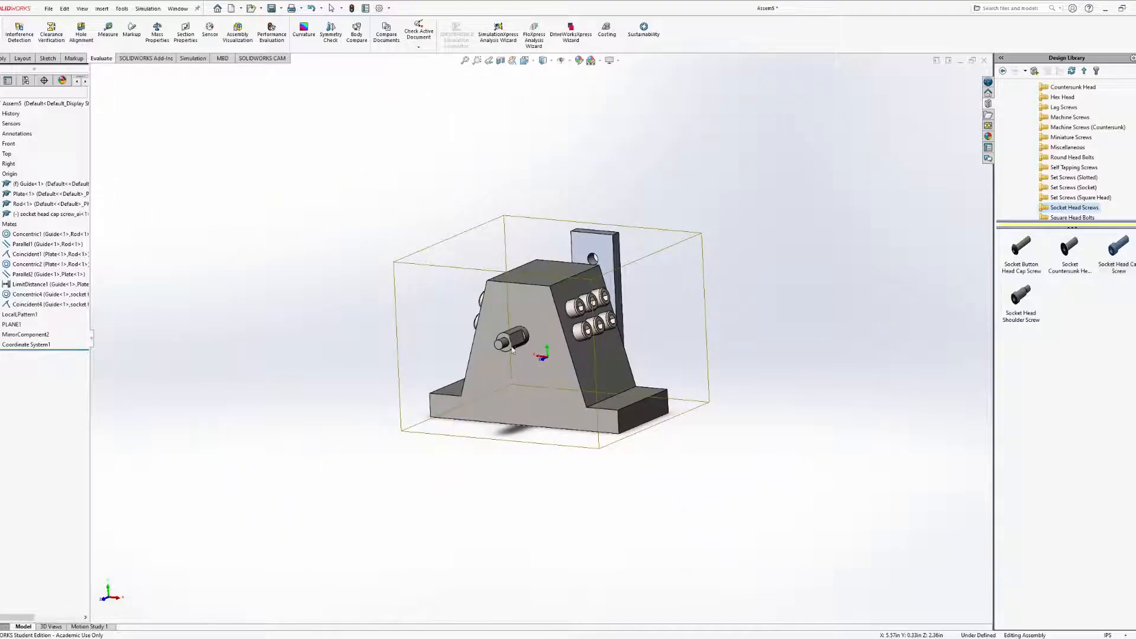
{"action": "middle_click_drag", "start_coordinate": [511, 345], "coordinate": [513, 405]}
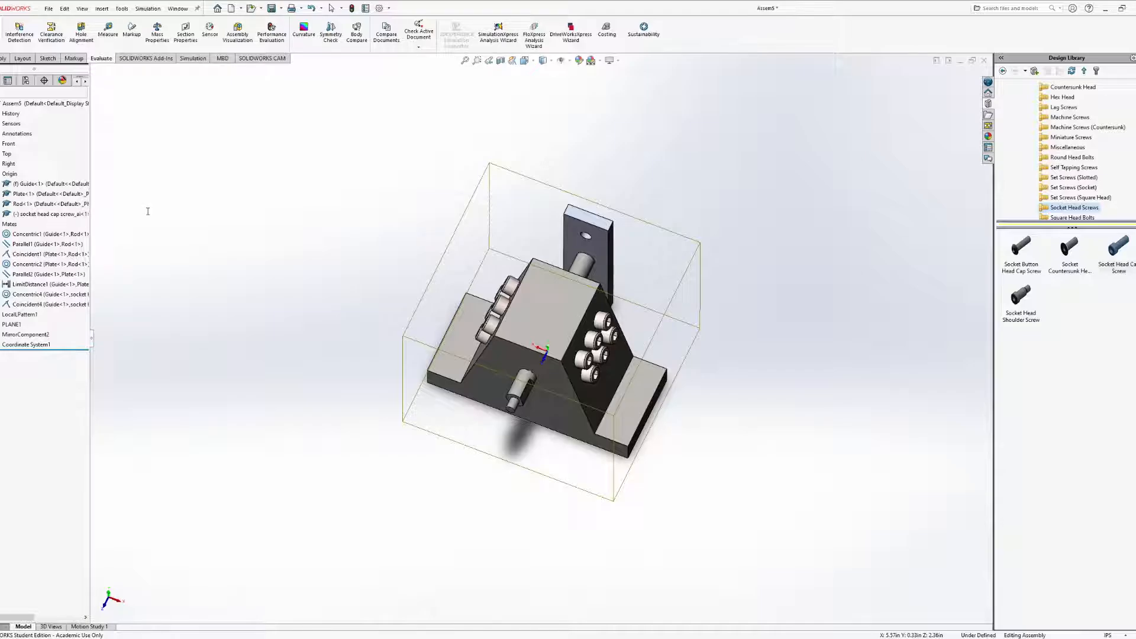
{"action": "middle_click_drag", "start_coordinate": [578, 394], "coordinate": [579, 238]}
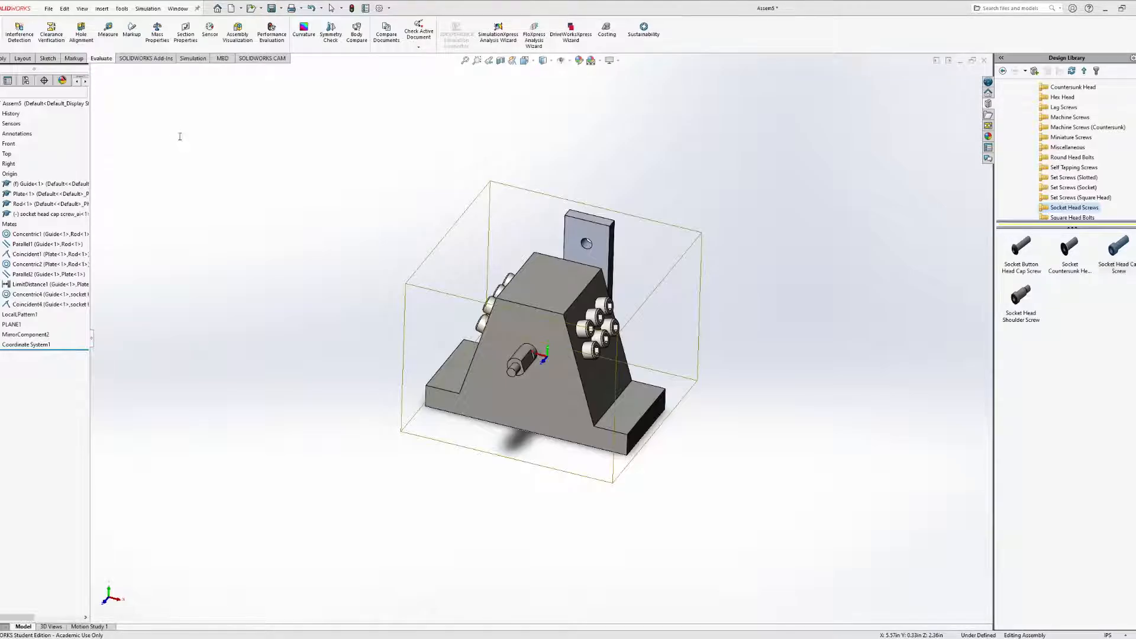
{"action": "middle_click_drag", "start_coordinate": [427, 350], "coordinate": [427, 322]}
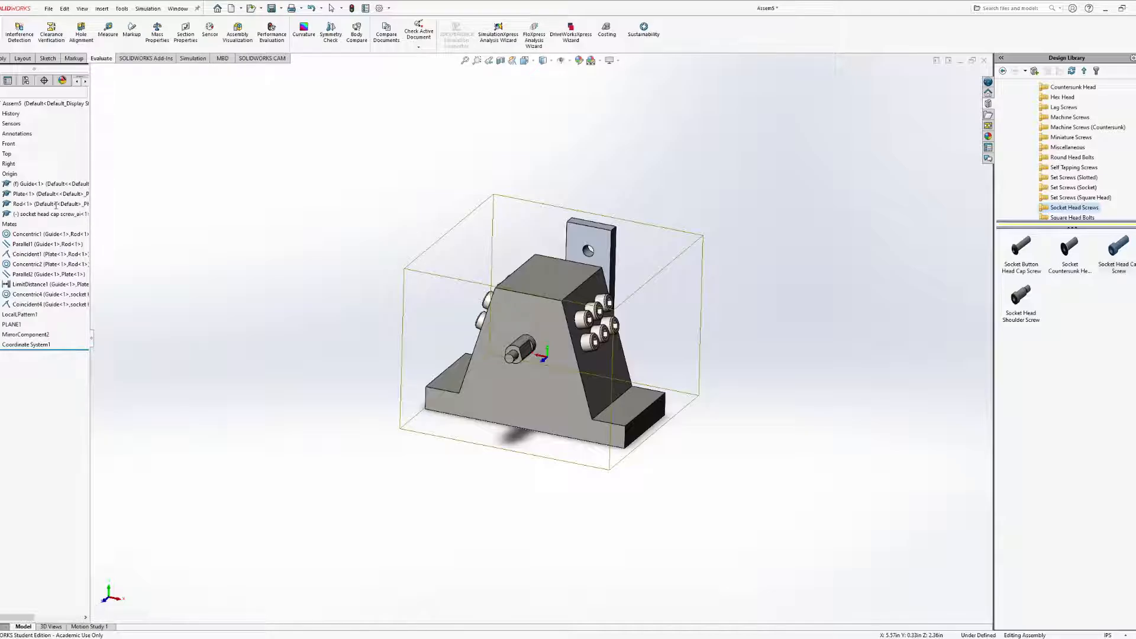
Slide the Plate and Rod toward the Guide and re-evaluate the assembly's mass properties in that position
{"action": "middle_click_drag", "start_coordinate": [536, 357], "coordinate": [507, 297]}
{"action": "left_click_drag", "start_coordinate": [628, 273], "coordinate": [557, 294]}
{"action": "middle_click_drag", "start_coordinate": [304, 256], "coordinate": [363, 233]}
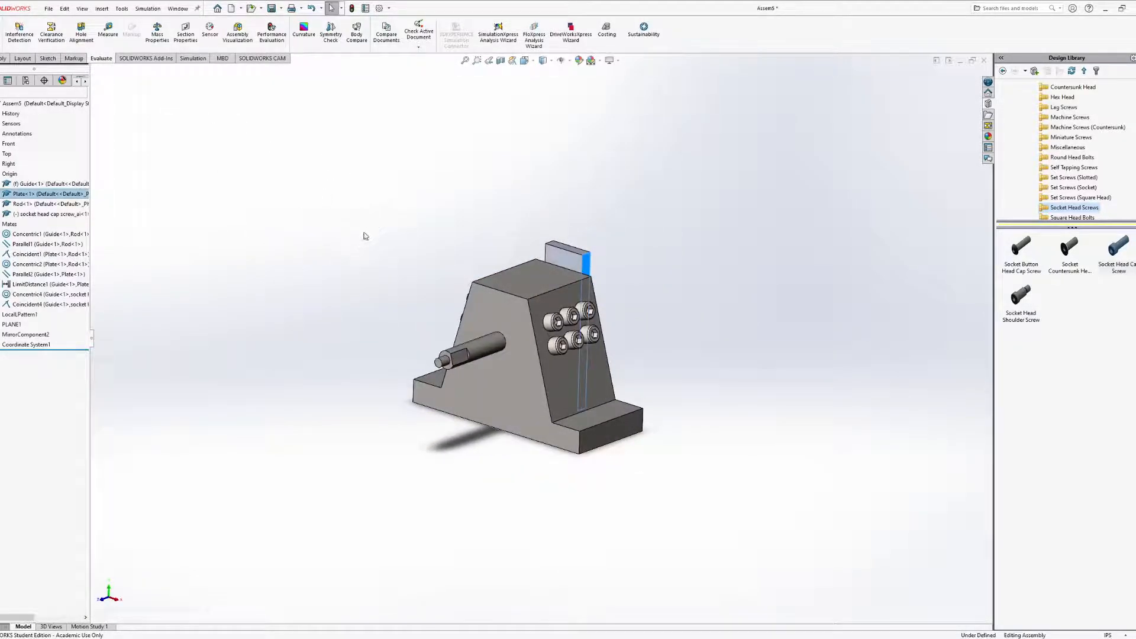
{"action": "left_click", "coordinate": [363, 233]}
{"action": "left_click", "coordinate": [165, 37]}
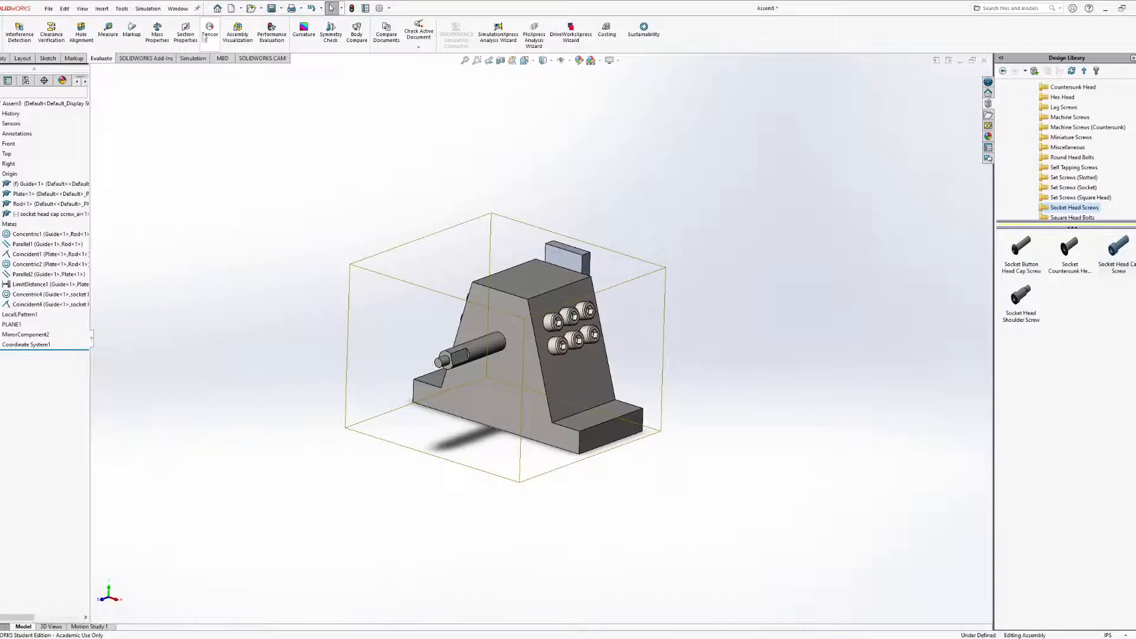
Slide the Plate and Rod in and out along the Guide's bore and examine their limited travel
{"action": "middle_click_drag", "start_coordinate": [477, 601], "coordinate": [719, 254]}
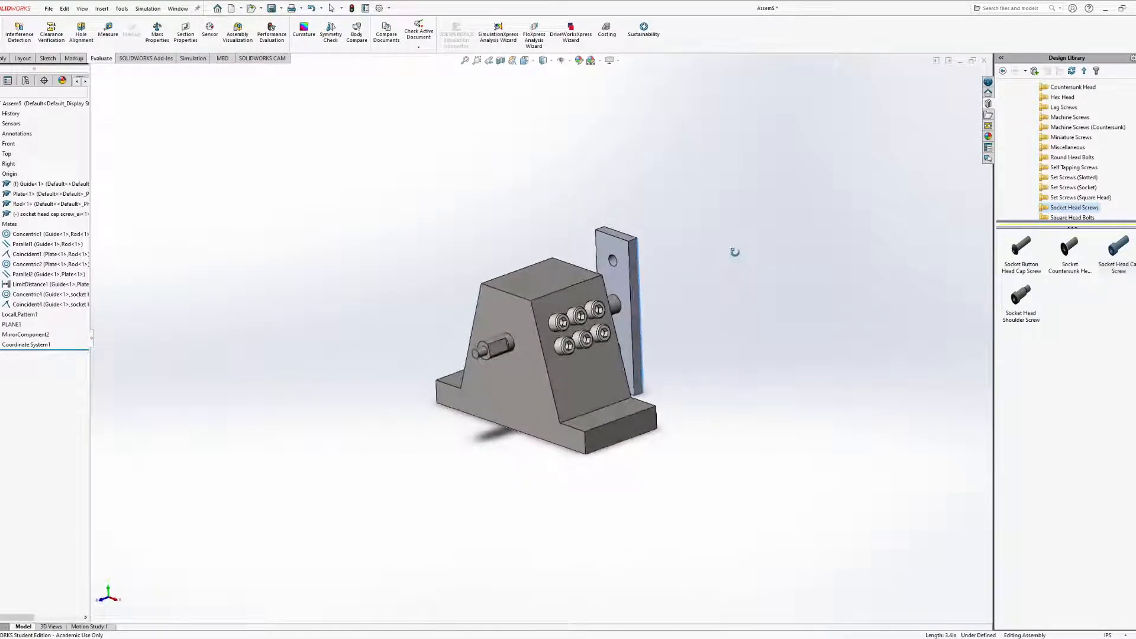
{"action": "middle_click_drag", "start_coordinate": [670, 364], "coordinate": [691, 334]}
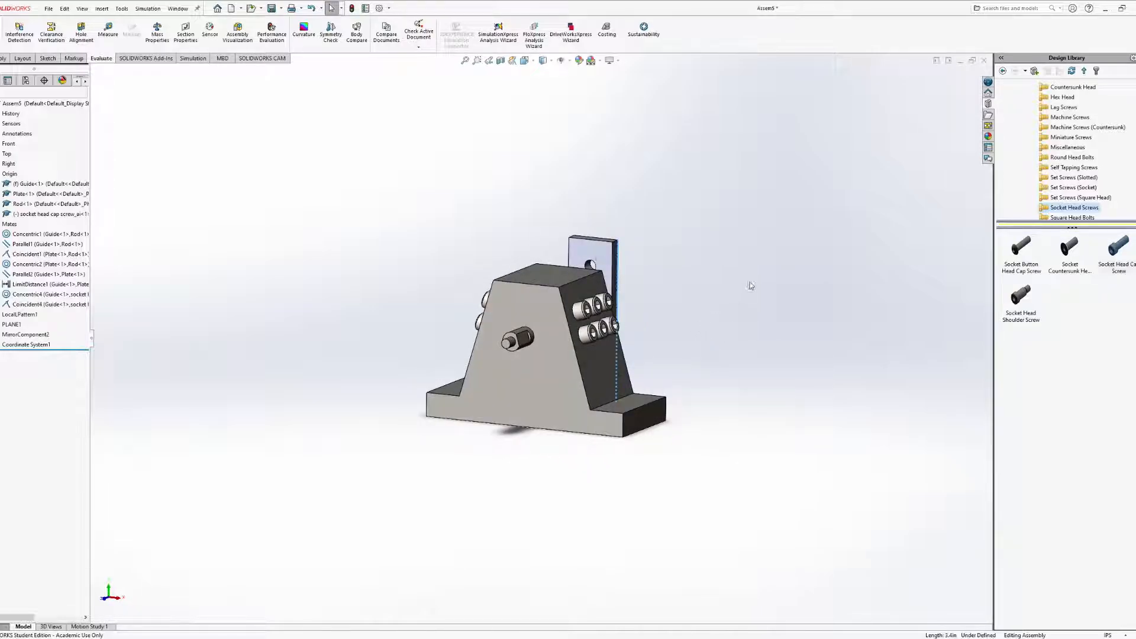
{"action": "middle_click_drag", "start_coordinate": [751, 278], "coordinate": [737, 309]}
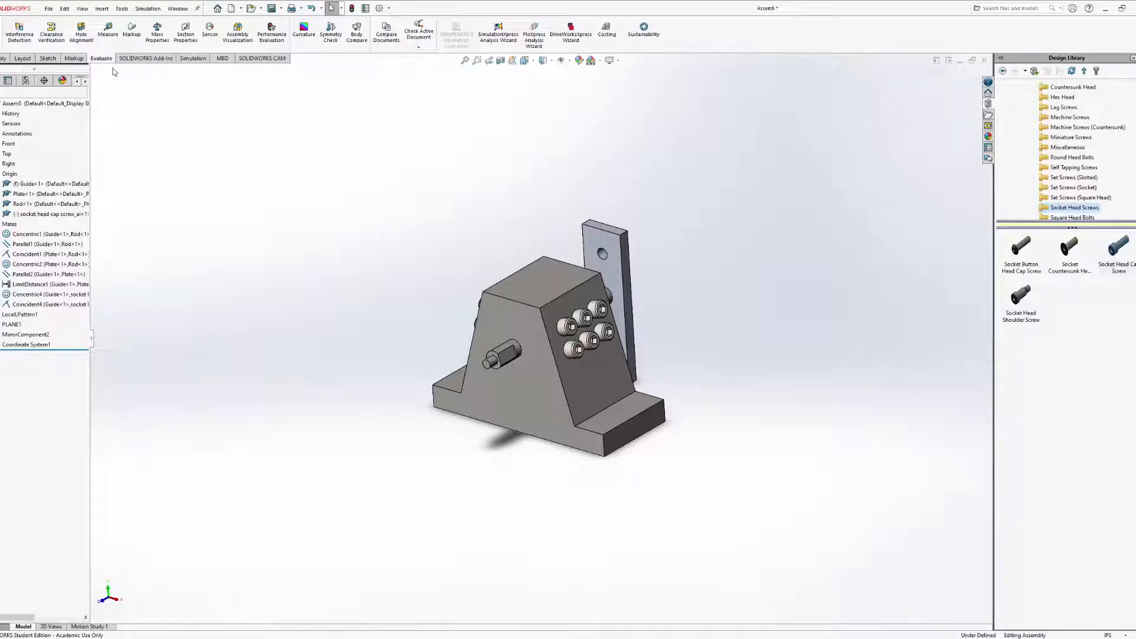
{"action": "middle_click_drag", "start_coordinate": [503, 279], "coordinate": [592, 254]}
{"action": "left_click", "coordinate": [637, 265]}
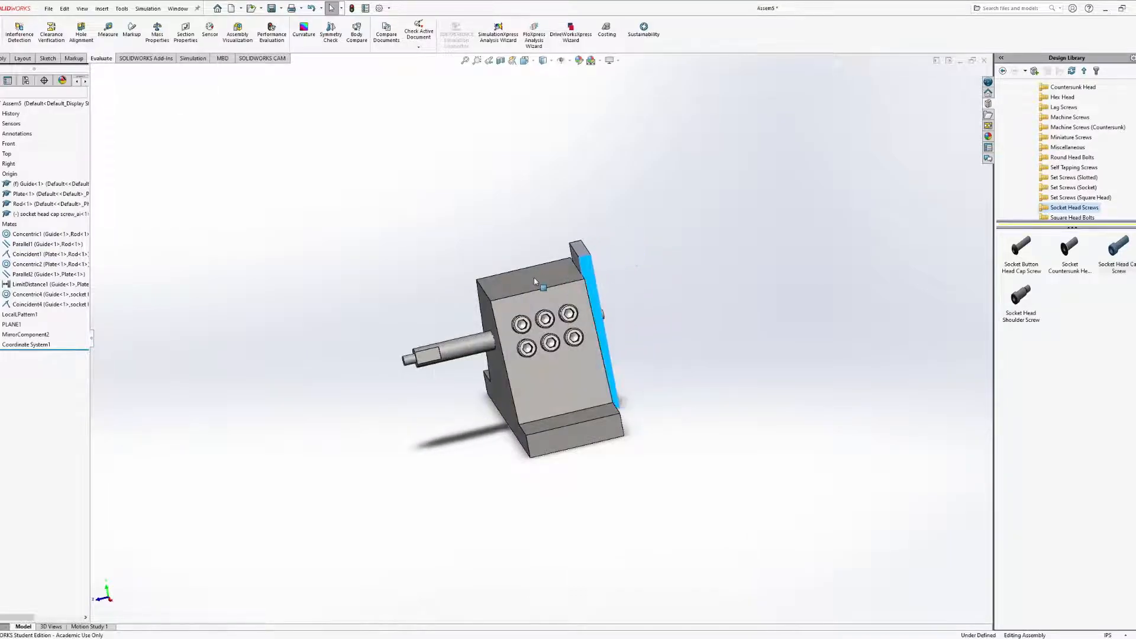
{"action": "middle_click_drag", "start_coordinate": [703, 294], "coordinate": [764, 272]}
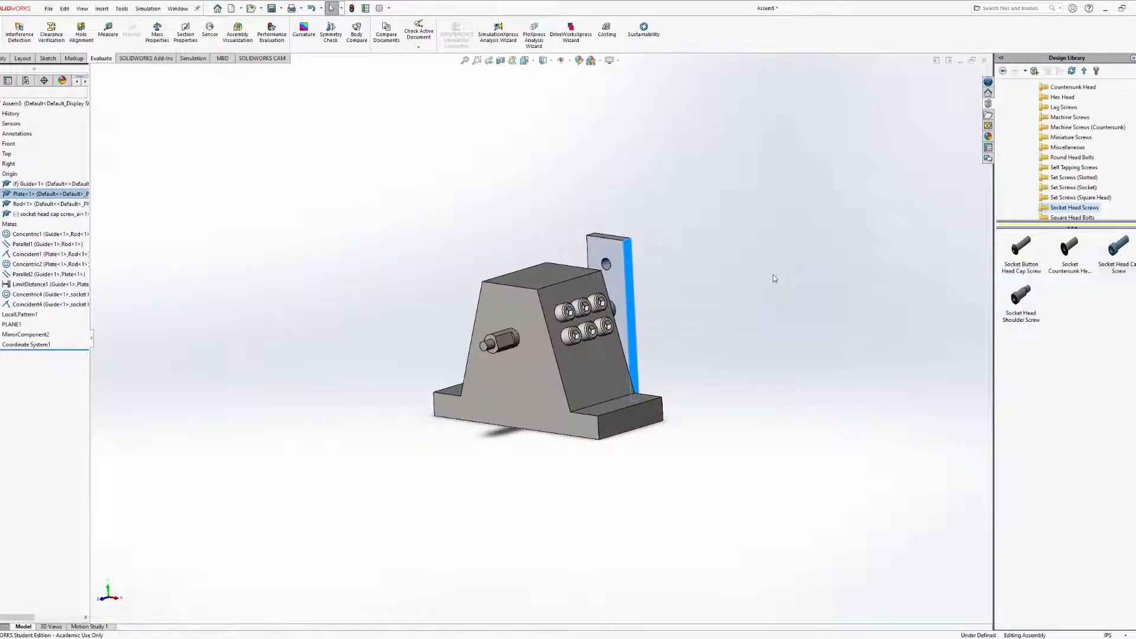
{"action": "middle_click_drag", "start_coordinate": [656, 311], "coordinate": [651, 337]}
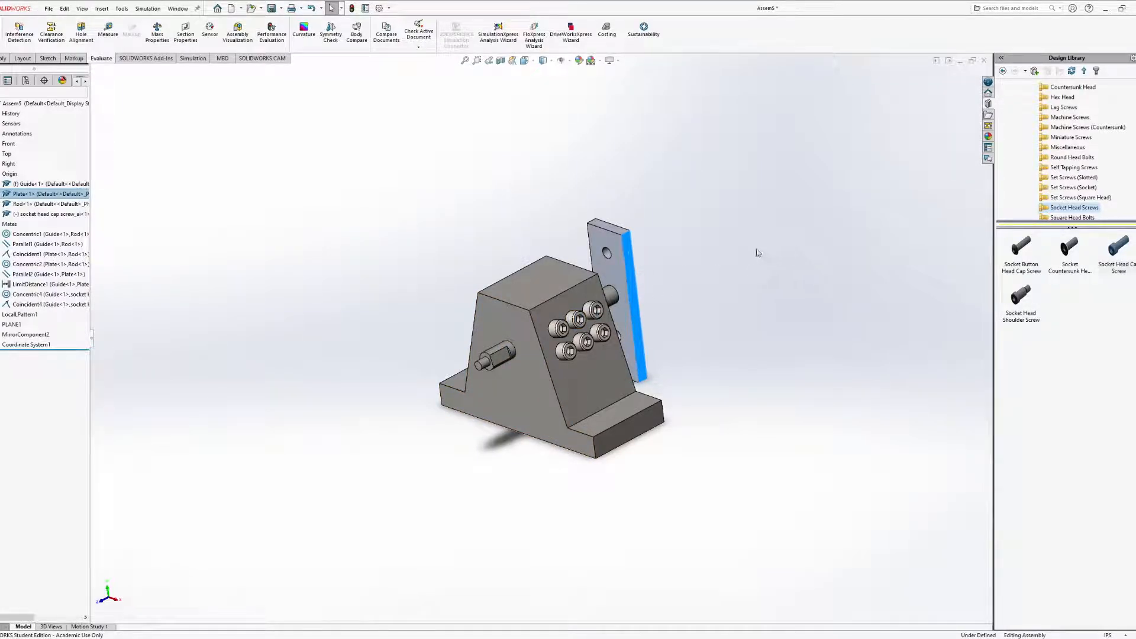
{"action": "middle_click_drag", "start_coordinate": [758, 257], "coordinate": [571, 310]}
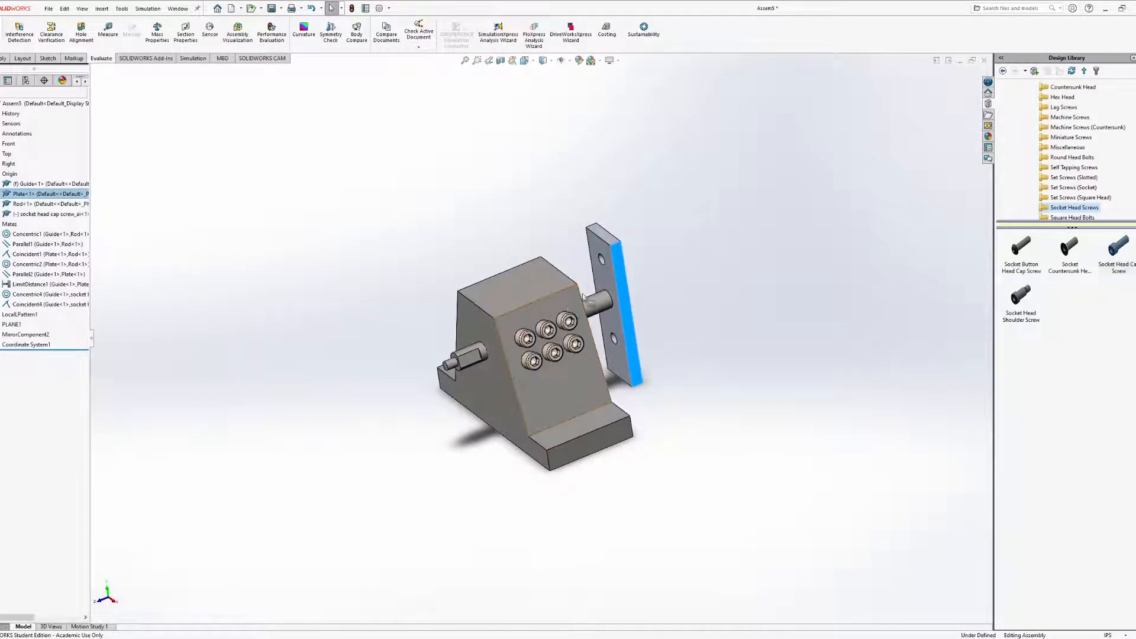
{"action": "left_click", "coordinate": [699, 351]}
{"action": "middle_click_drag", "start_coordinate": [719, 348], "coordinate": [731, 312]}
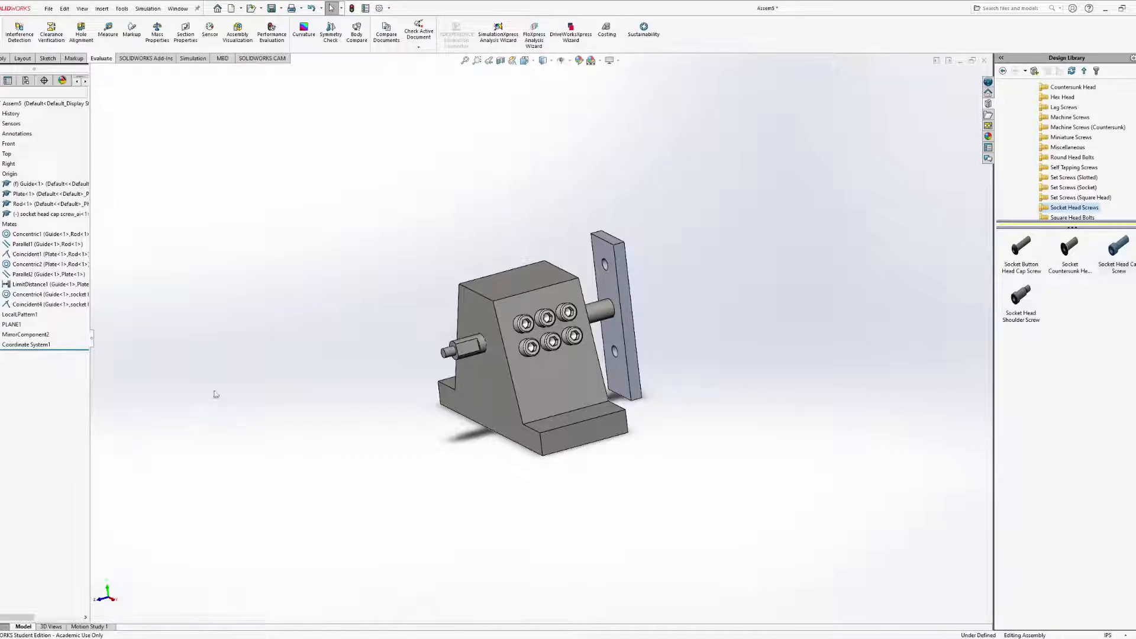
{"action": "mouse_move", "coordinate": [399, 325]}
{"action": "middle_mouse_down"}
{"action": "mouse_move", "coordinate": [430, 302]}
{"action": "mouse_move", "coordinate": [407, 326]}
{"action": "middle_mouse_up"}
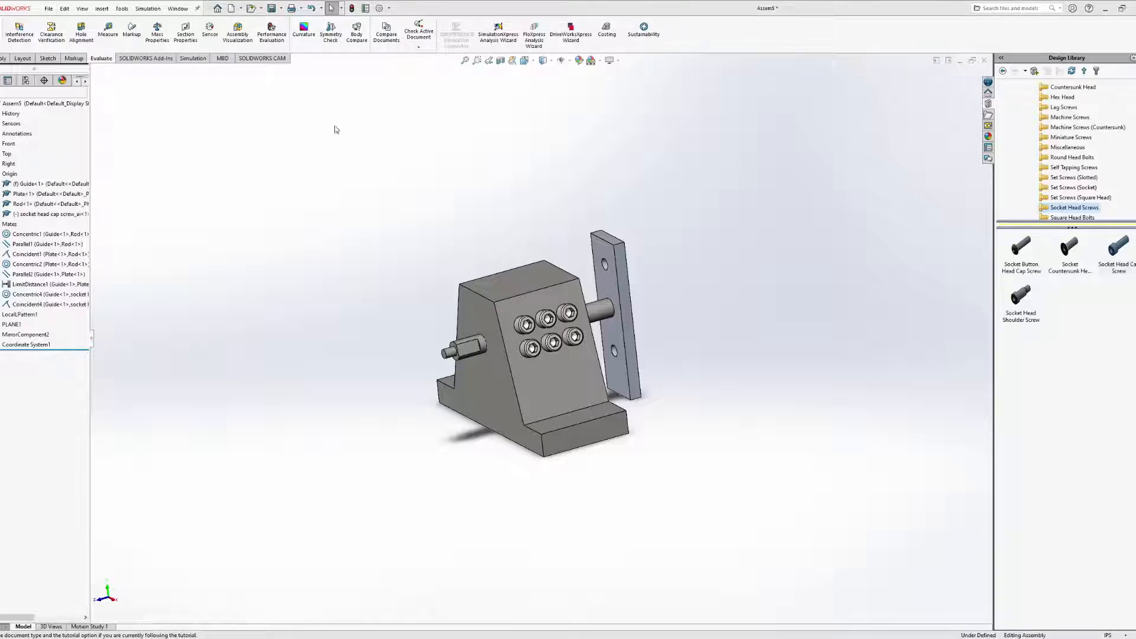
Start a new assembly document and browse the Design Library's Toolbox to its Favorites folder
{"action": "left_click", "coordinate": [663, 277]}
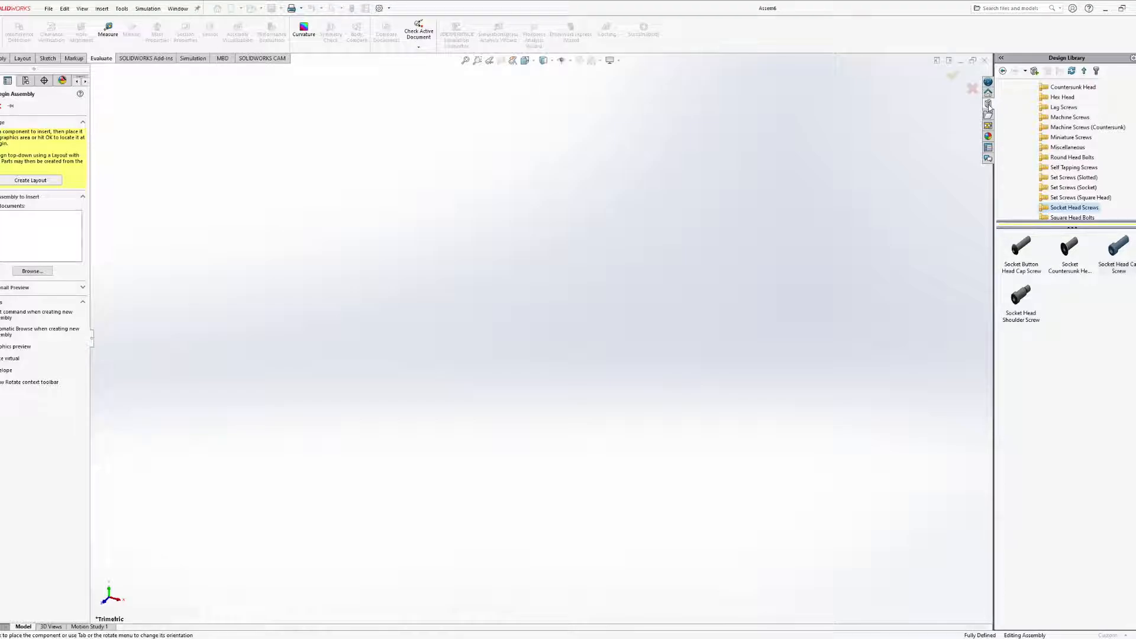
{"action": "scroll", "coordinate": [1039, 136], "scroll_direction": "up", "scroll_amount": 2}
{"action": "left_click", "coordinate": [1034, 89]}
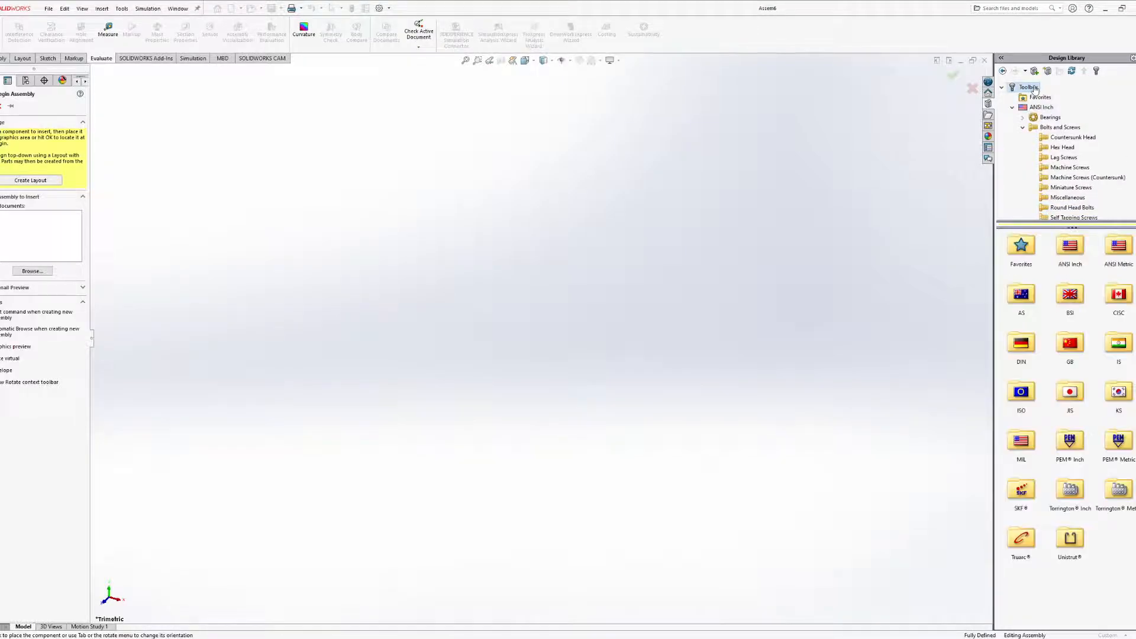
{"action": "left_click", "coordinate": [1001, 87]}
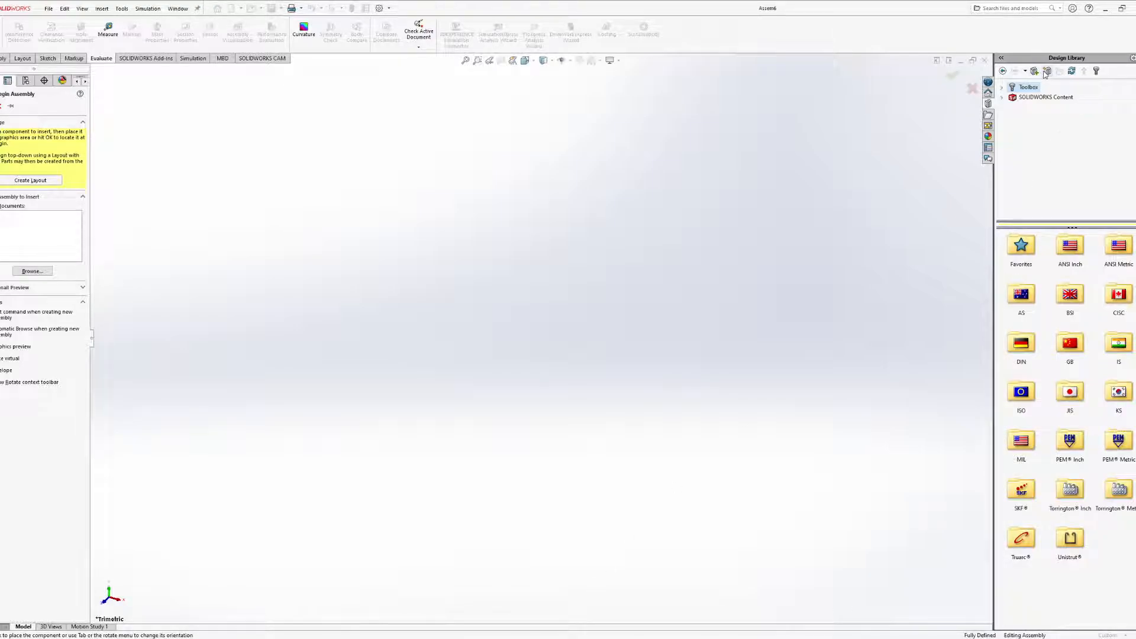
{"action": "double_click", "coordinate": [1022, 247]}
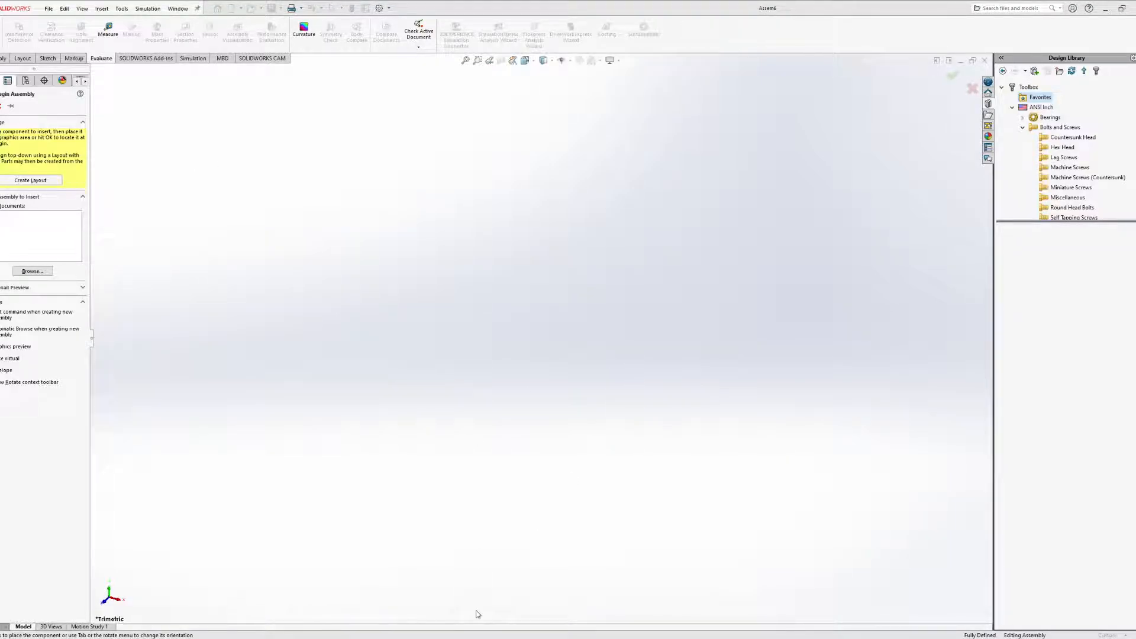
Leave component insertion, return to the previous assembly, and create and reposition a second copy of Guide beside the original
{"action": "left_click", "coordinate": [1, 106]}
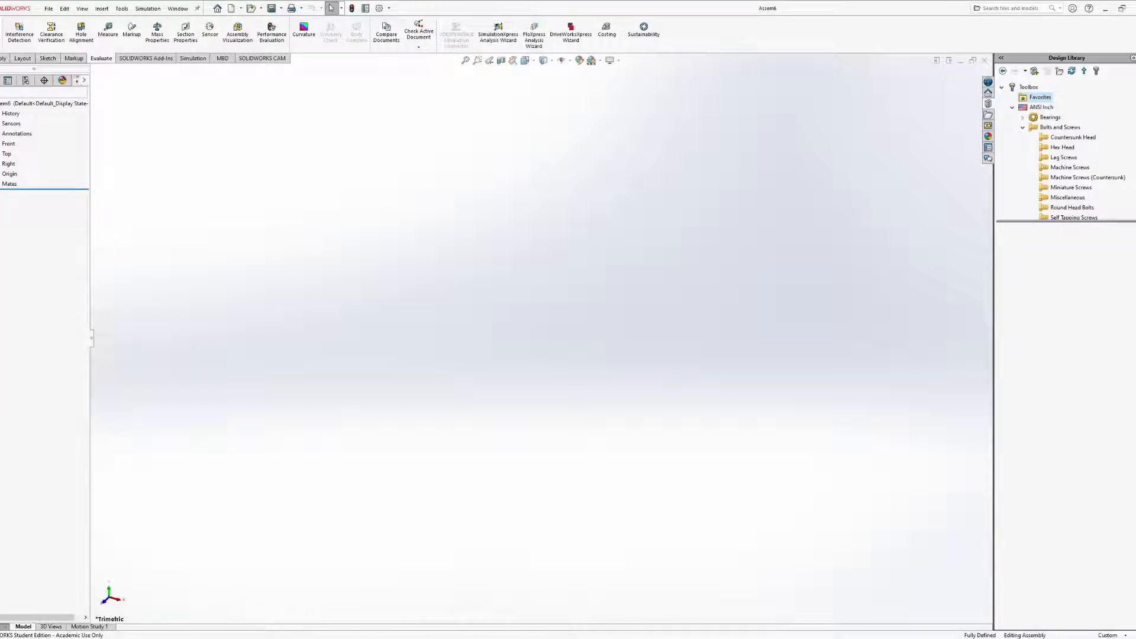
{"action": "left_click", "coordinate": [480, 604]}
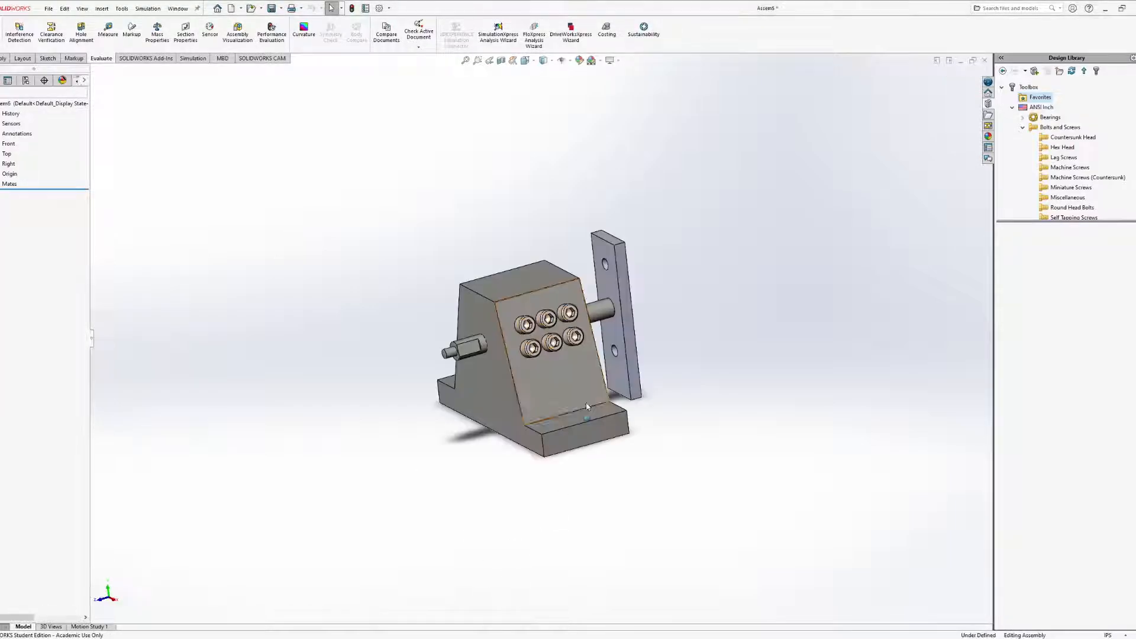
{"action": "middle_click_drag", "start_coordinate": [563, 314], "coordinate": [524, 318]}
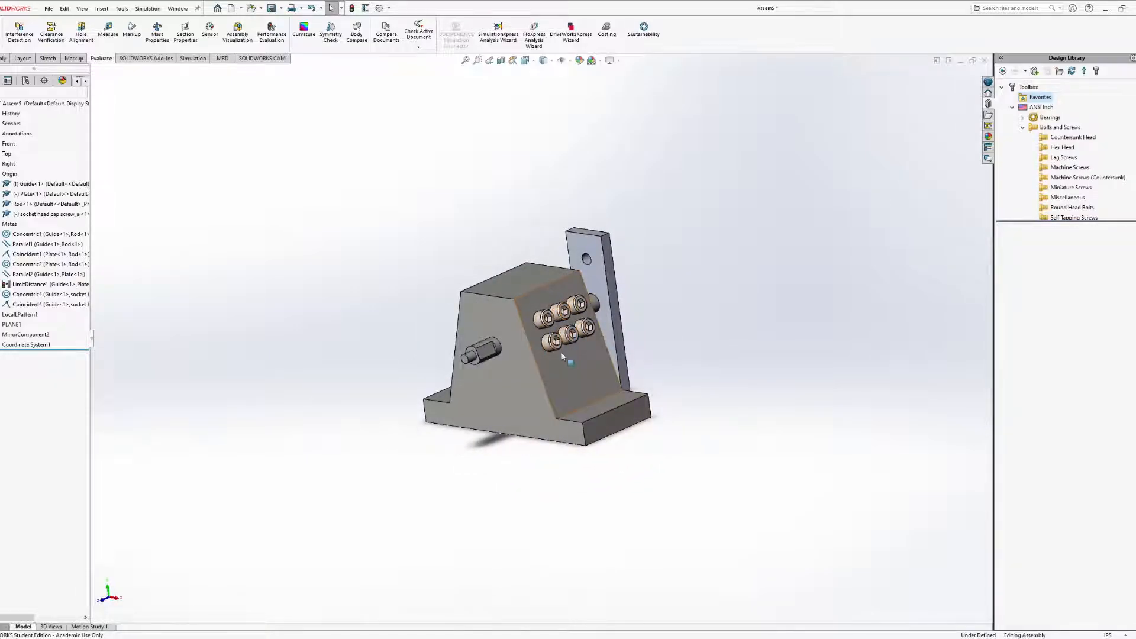
{"action": "left_click_drag", "start_coordinate": [538, 390], "coordinate": [253, 360], "text": "ctrl"}
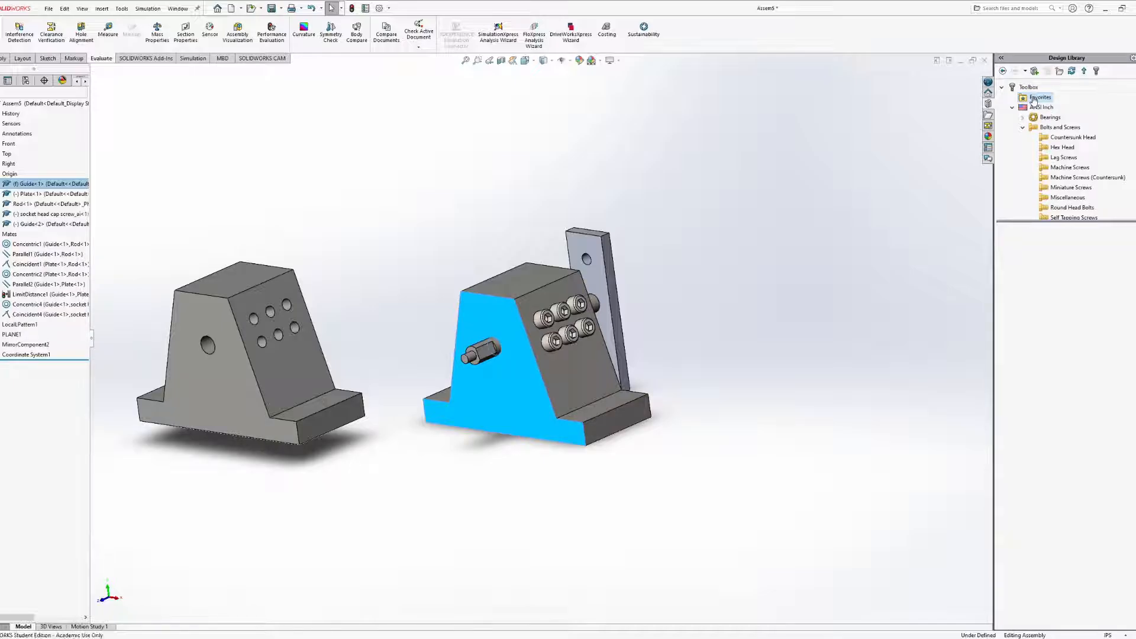
{"action": "left_click_drag", "start_coordinate": [187, 388], "coordinate": [1080, 357]}
{"action": "left_click_drag", "start_coordinate": [898, 327], "coordinate": [823, 377]}
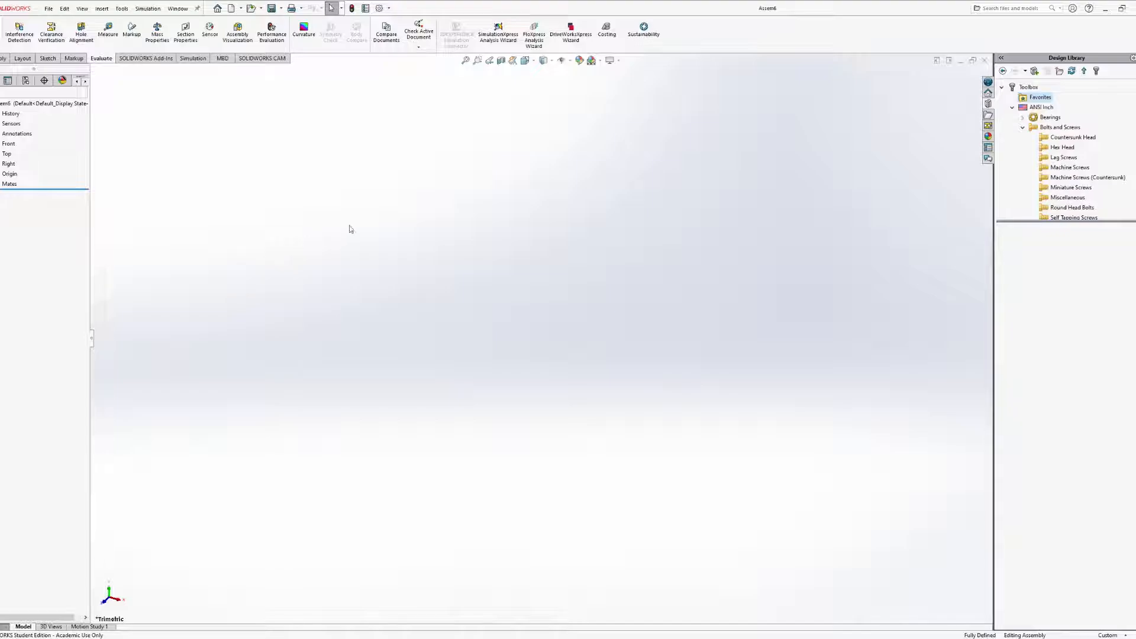
Insert the Ball and Path components into the new assembly, placing the Path beside the Ball
{"action": "left_click", "coordinate": [1022, 128]}
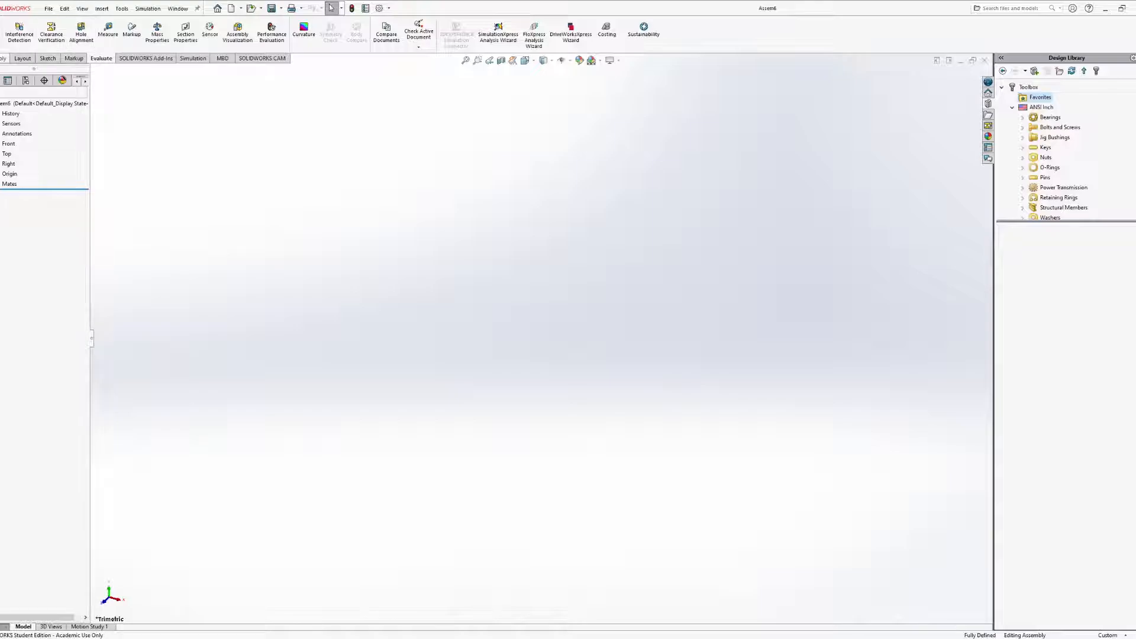
{"action": "left_click", "coordinate": [3, 58]}
{"action": "left_click", "coordinate": [30, 35]}
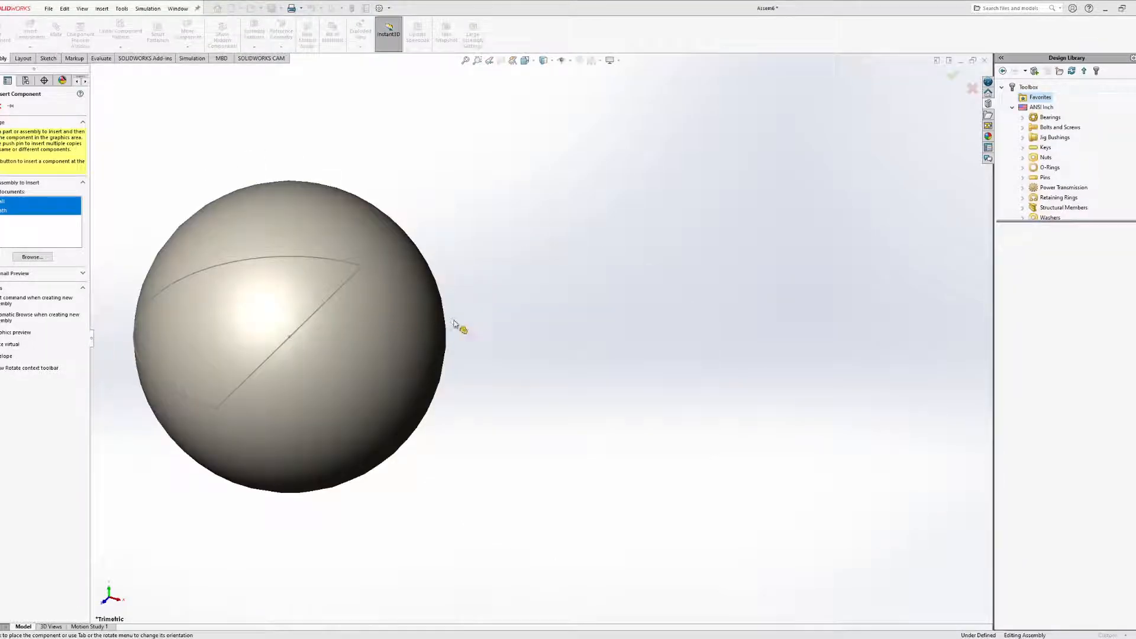
{"action": "left_click", "coordinate": [344, 209]}
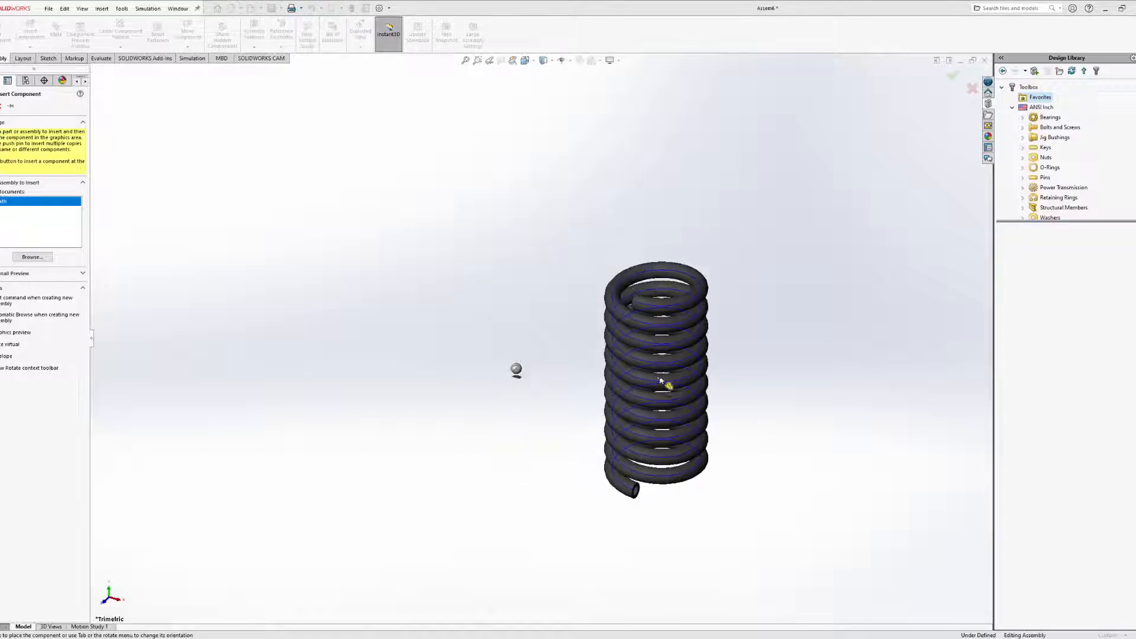
{"action": "left_click", "coordinate": [644, 326]}
Float the Ball so it can move and fix the Path in place
{"action": "middle_click_drag", "start_coordinate": [575, 390], "coordinate": [573, 349]}
{"action": "middle_click_drag", "start_coordinate": [672, 330], "coordinate": [569, 382], "text": "ctrl"}
{"action": "scroll", "coordinate": [466, 392], "scroll_direction": "down", "scroll_amount": 3}
{"action": "scroll", "coordinate": [466, 391], "scroll_direction": "down", "scroll_amount": 2}
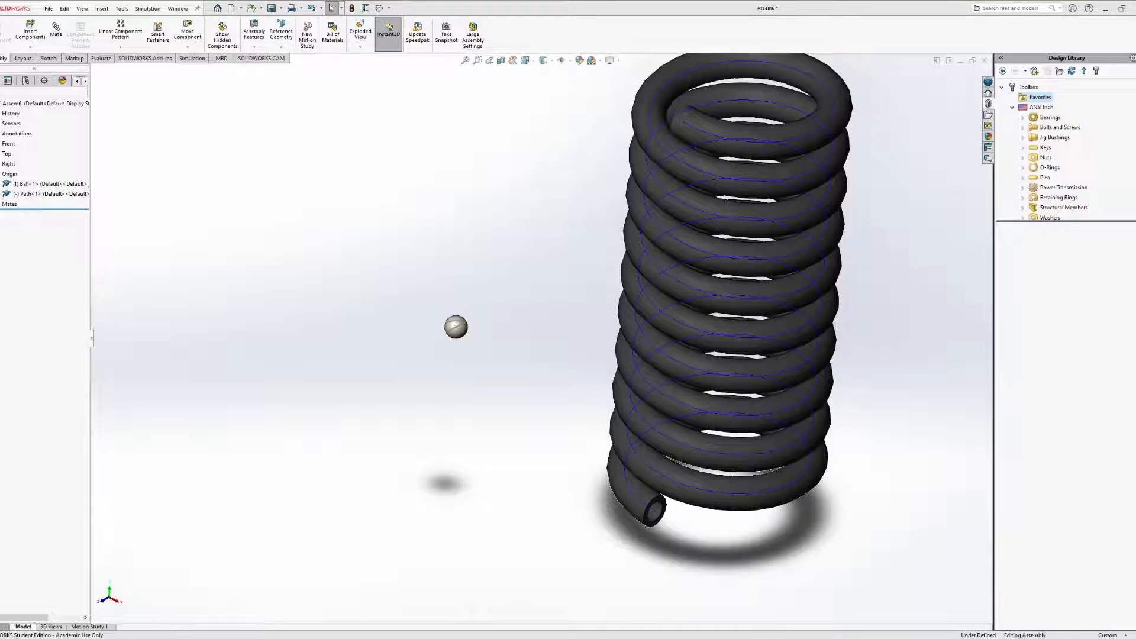
{"action": "scroll", "coordinate": [482, 521], "scroll_direction": "up", "scroll_amount": 2}
{"action": "mouse_move", "coordinate": [619, 315]}
{"action": "middle_mouse_down"}
{"action": "mouse_move", "coordinate": [647, 265]}
{"action": "mouse_move", "coordinate": [609, 304]}
{"action": "middle_mouse_up"}
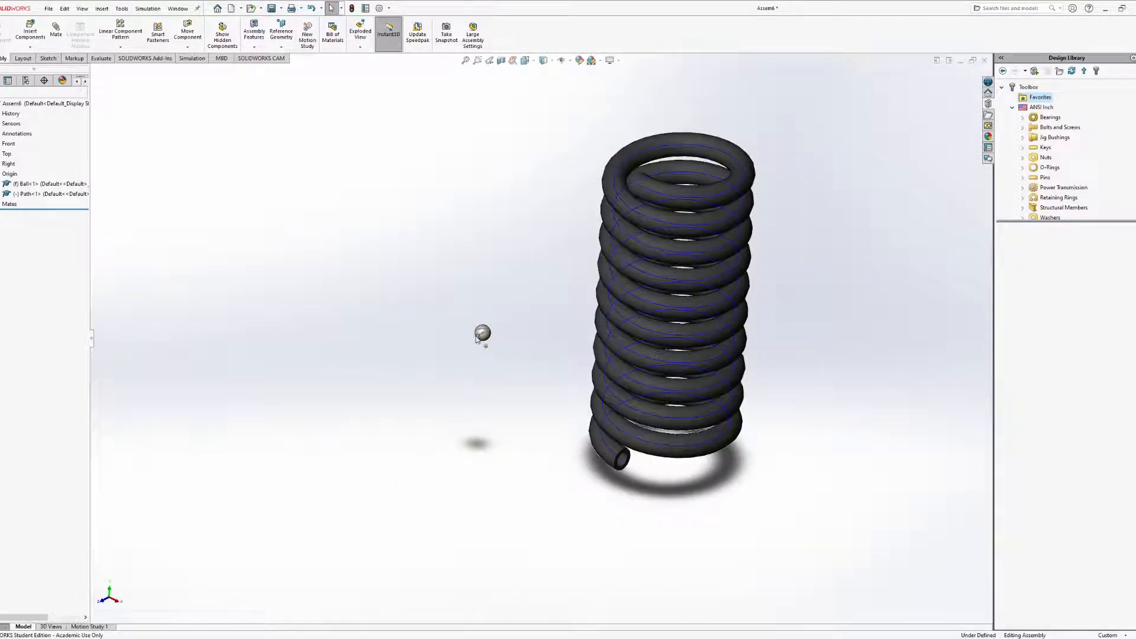
{"action": "left_click", "coordinate": [478, 336]}
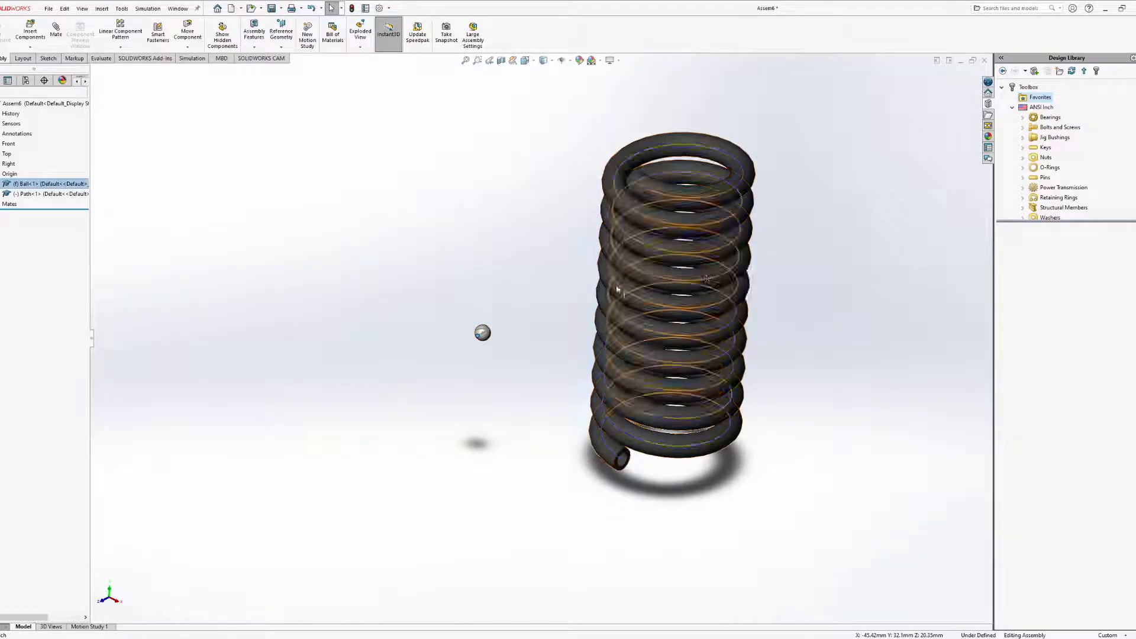
{"action": "left_click", "coordinate": [698, 205], "text": "ctrl"}
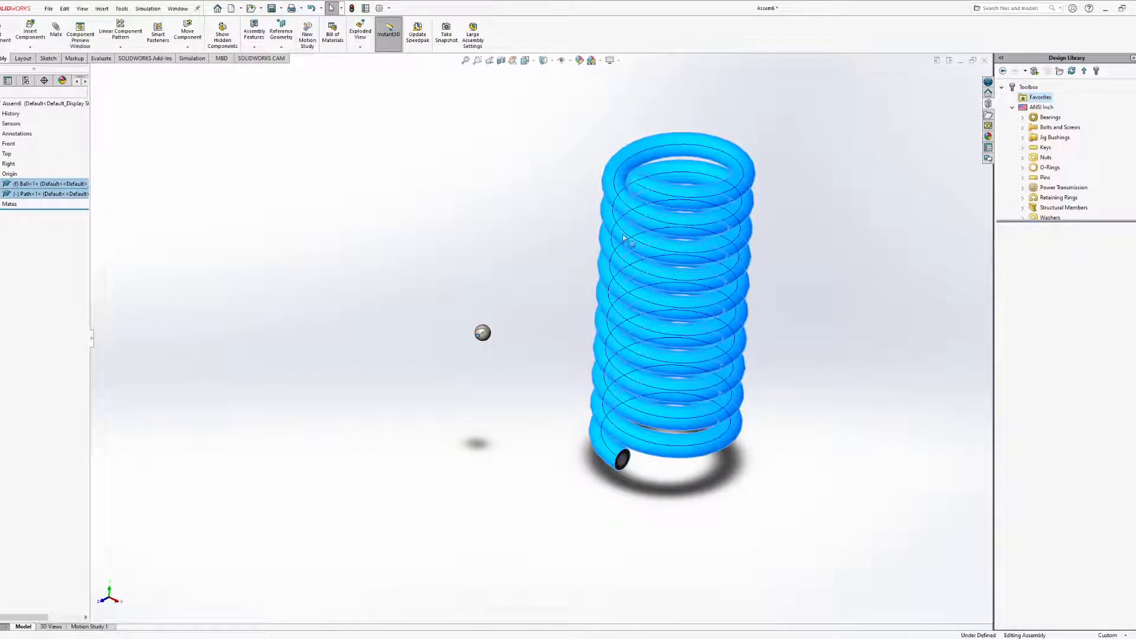
{"action": "left_click", "coordinate": [461, 271]}
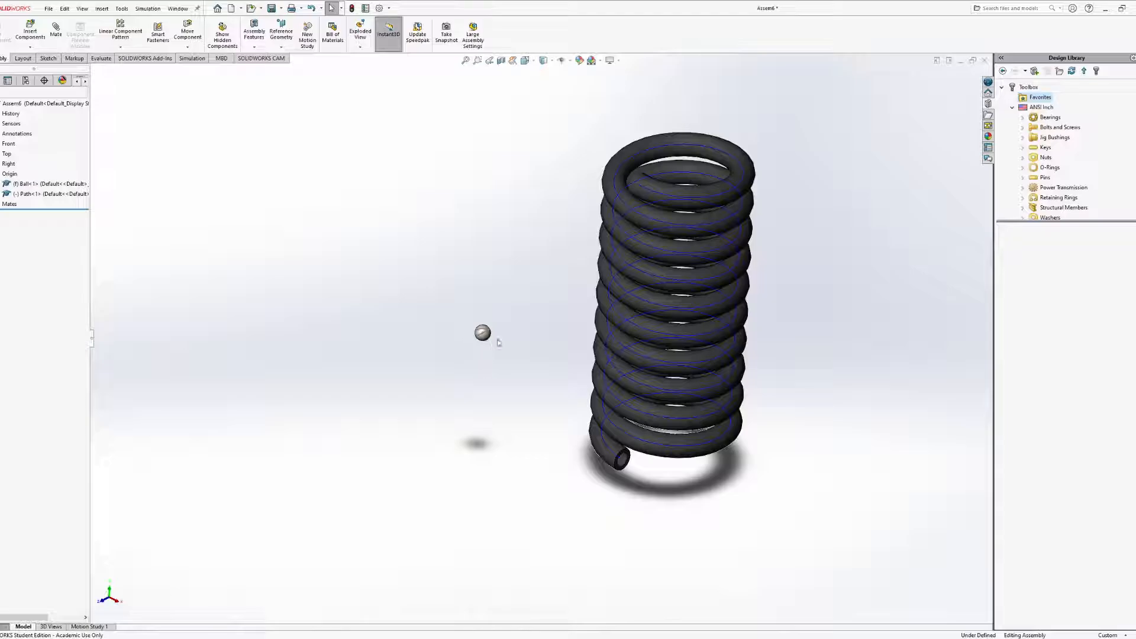
{"action": "left_click", "coordinate": [485, 338]}
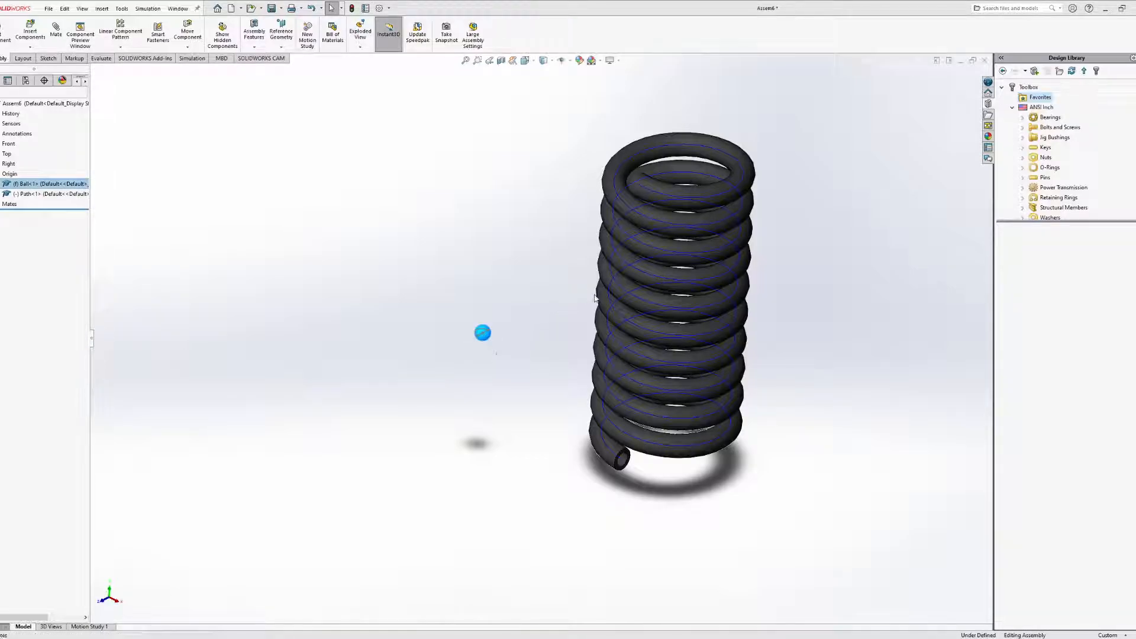
{"action": "left_click", "coordinate": [534, 441]}
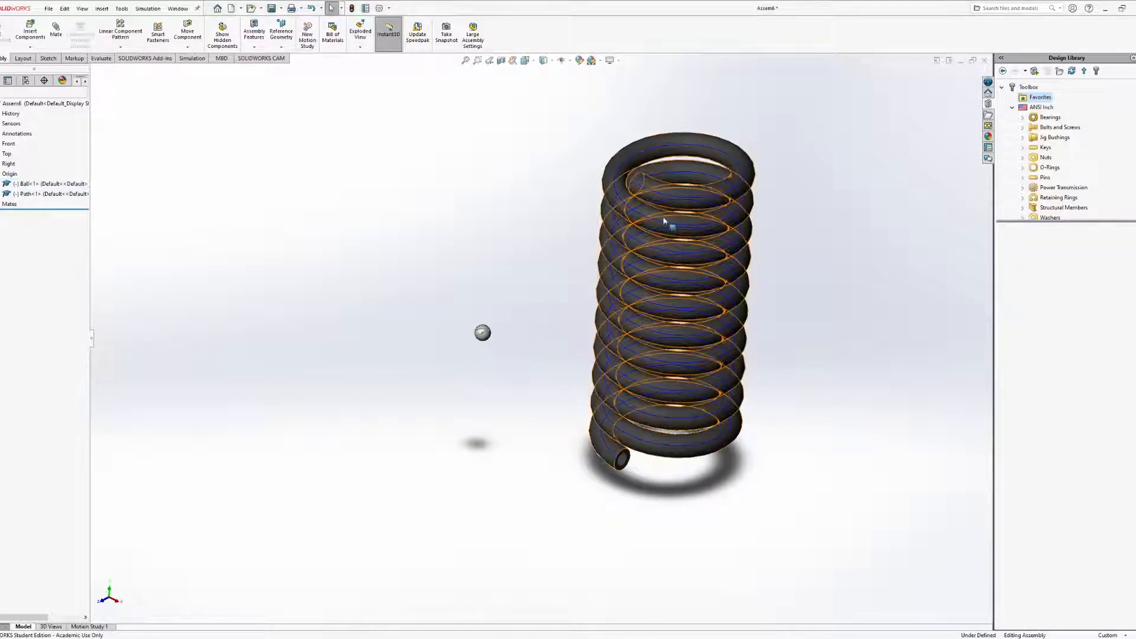
{"action": "left_click", "coordinate": [696, 201]}
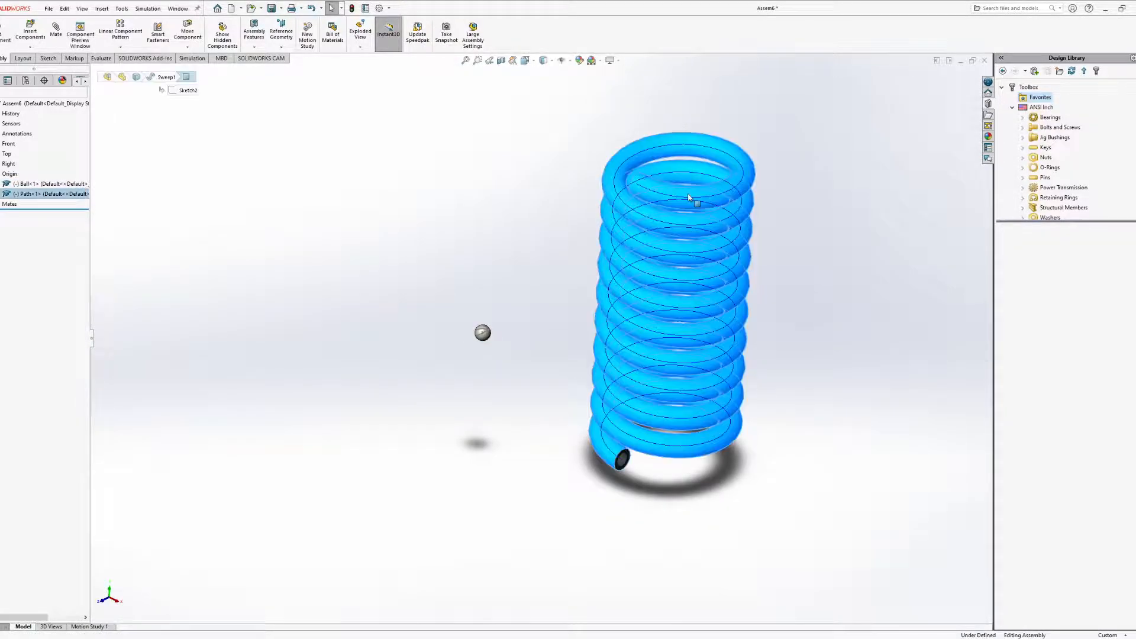
{"action": "left_click", "coordinate": [744, 311]}
Move the Ball next to the coils near the open tube end of the Path
{"action": "middle_click_drag", "start_coordinate": [652, 270], "coordinate": [591, 386], "text": "ctrl"}
{"action": "left_click_drag", "start_coordinate": [428, 425], "coordinate": [451, 228]}
{"action": "scroll", "coordinate": [450, 249], "scroll_direction": "down", "scroll_amount": 5}
{"action": "middle_click_drag", "start_coordinate": [518, 279], "coordinate": [432, 342], "text": "ctrl"}
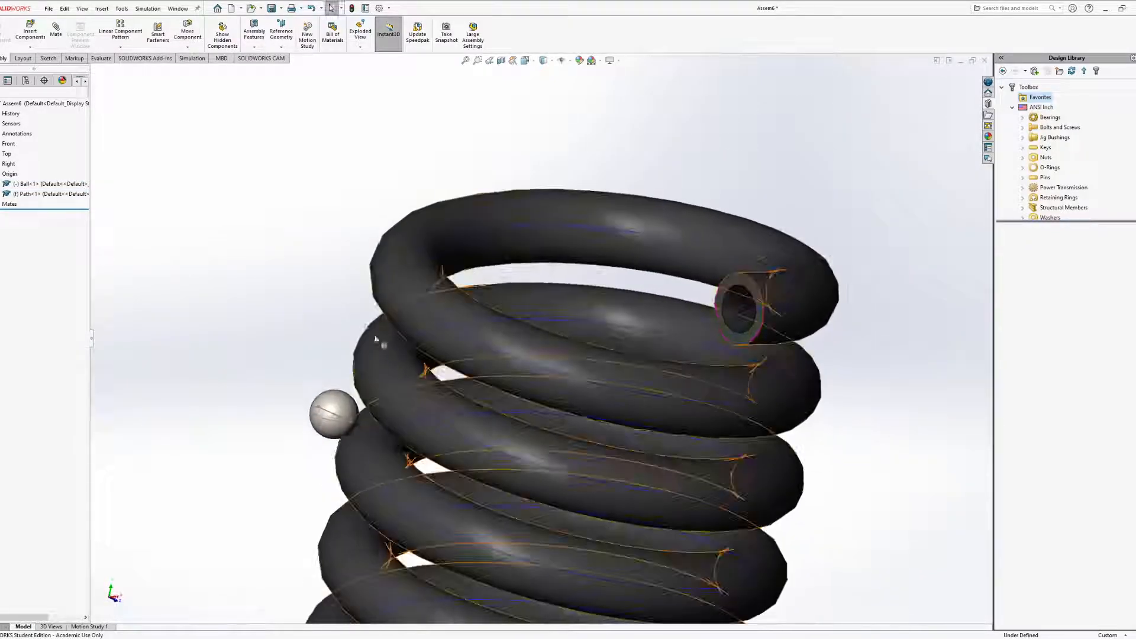
Apply a Tangent mate between the Ball's spherical face and the inner face of the Path's tube
{"action": "left_click", "coordinate": [56, 30]}
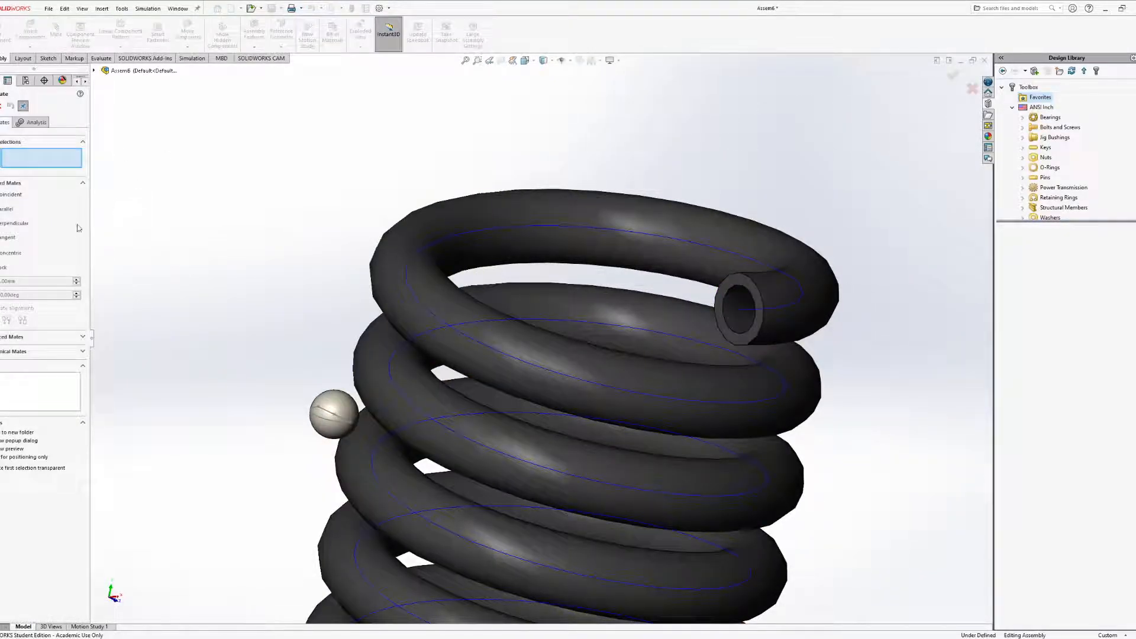
{"action": "middle_click_drag", "start_coordinate": [241, 233], "coordinate": [180, 266]}
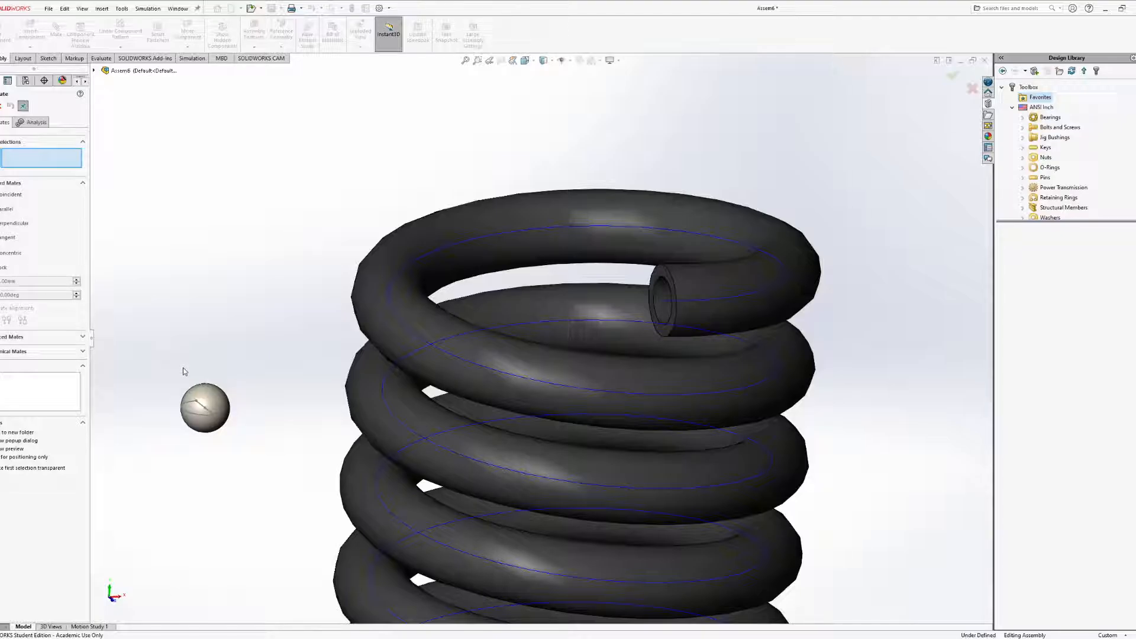
{"action": "left_click", "coordinate": [216, 404]}
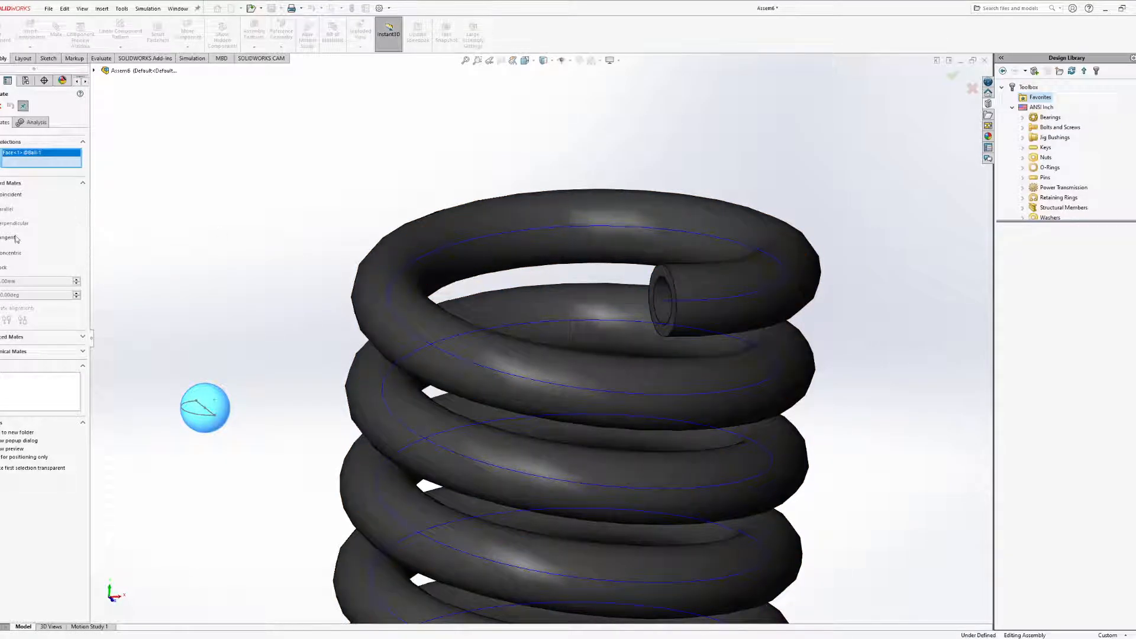
{"action": "left_click", "coordinate": [662, 311]}
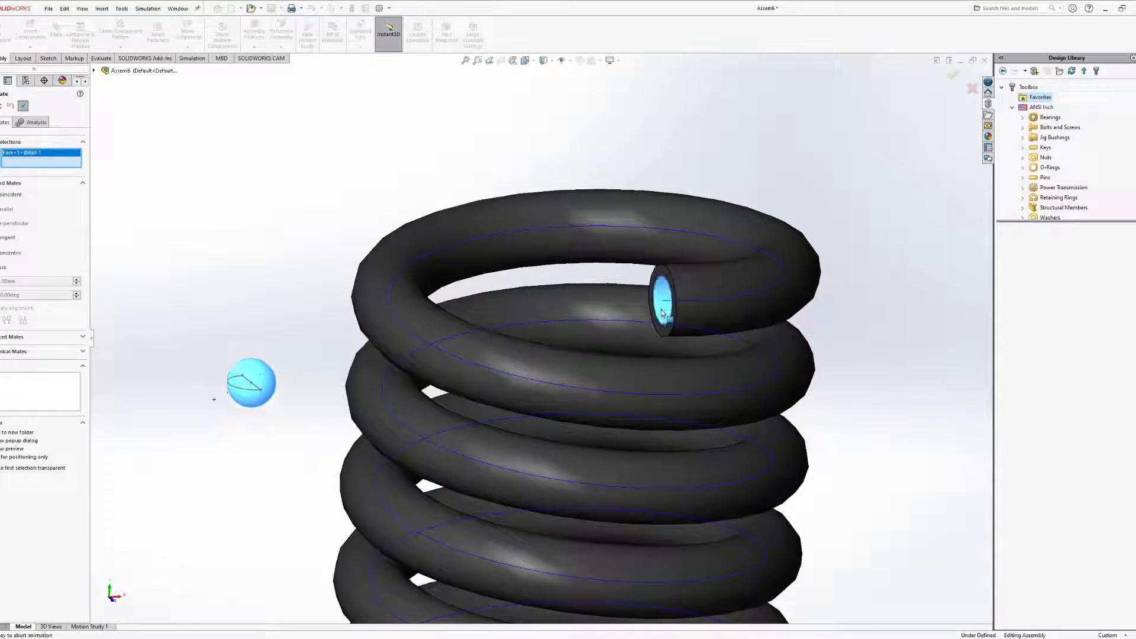
{"action": "left_click", "coordinate": [0, 106]}
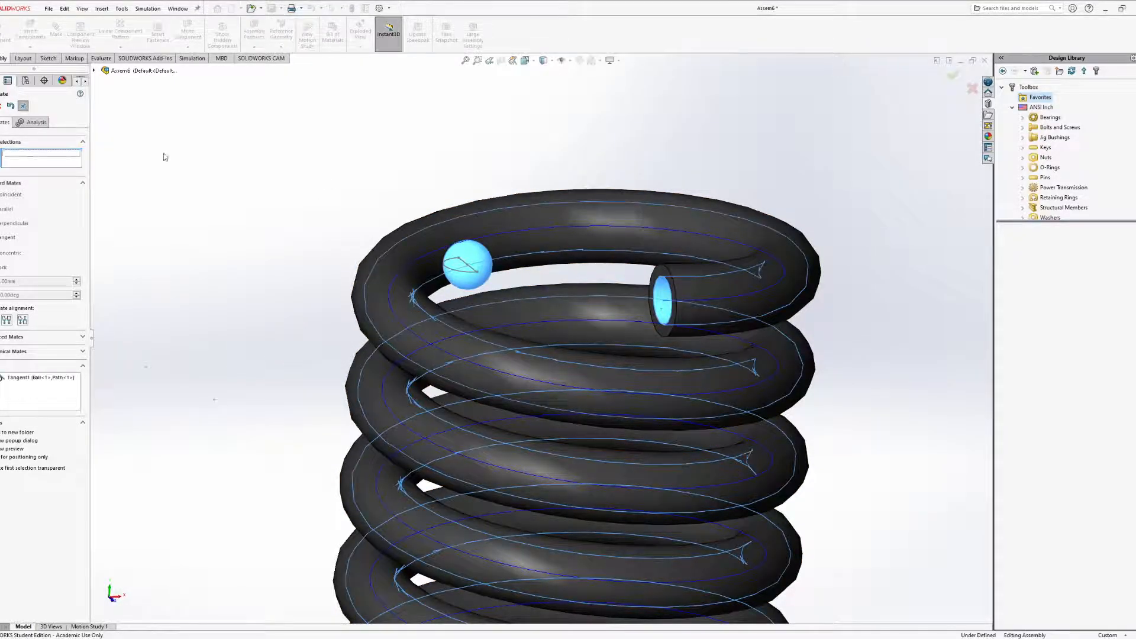
Move the Ball around the coil to test the Tangent mate, and undo that mate
{"action": "left_click_drag", "start_coordinate": [489, 274], "coordinate": [586, 305]}
{"action": "left_click", "coordinate": [462, 175]}
{"action": "scroll", "coordinate": [672, 195], "scroll_direction": "up", "scroll_amount": 4}
{"action": "middle_click_drag", "start_coordinate": [672, 195], "coordinate": [665, 280]}
{"action": "left_click_drag", "start_coordinate": [602, 270], "coordinate": [456, 367]}
{"action": "middle_click_drag", "start_coordinate": [561, 283], "coordinate": [565, 195]}
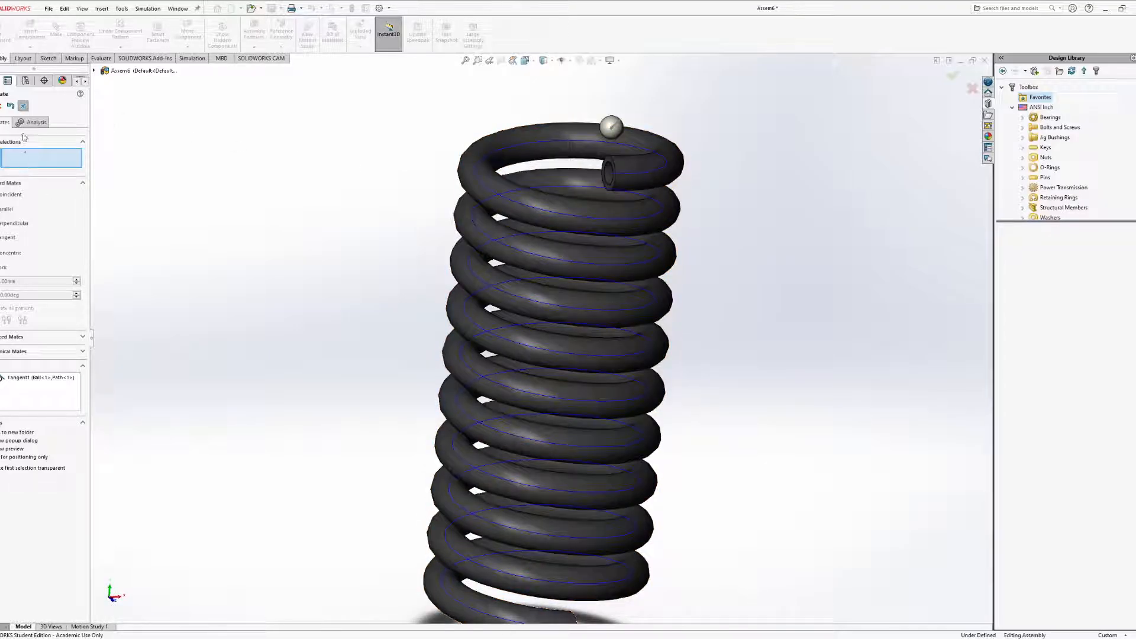
{"action": "left_click", "coordinate": [10, 107]}
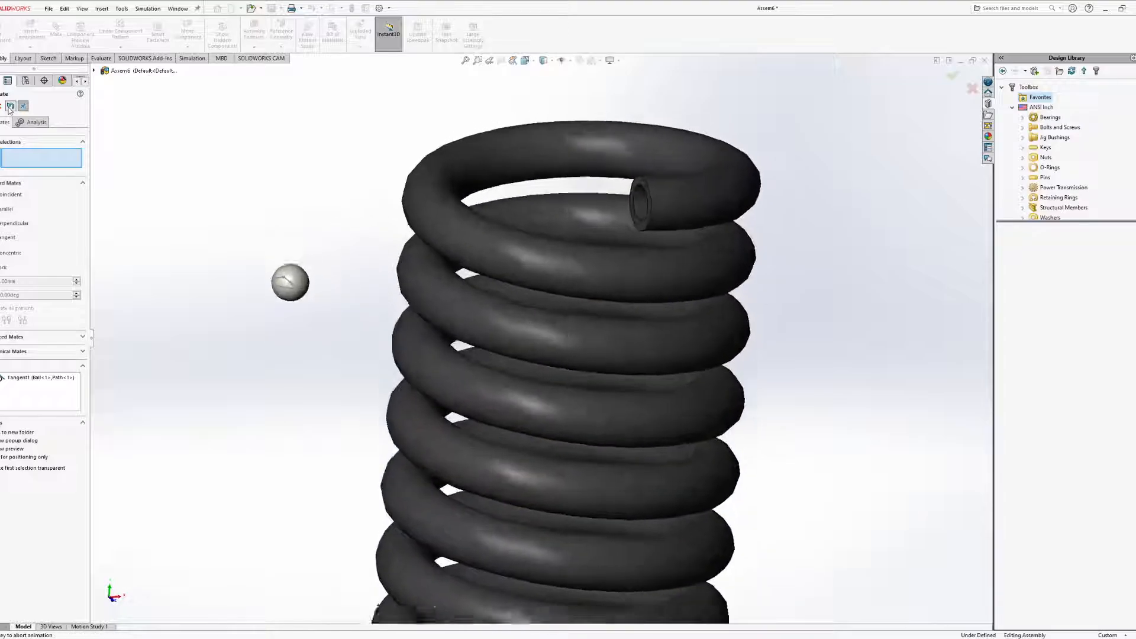
Start an advanced Path Mate with the Ball's center sketch point as the component vertex
{"action": "left_click", "coordinate": [82, 337]}
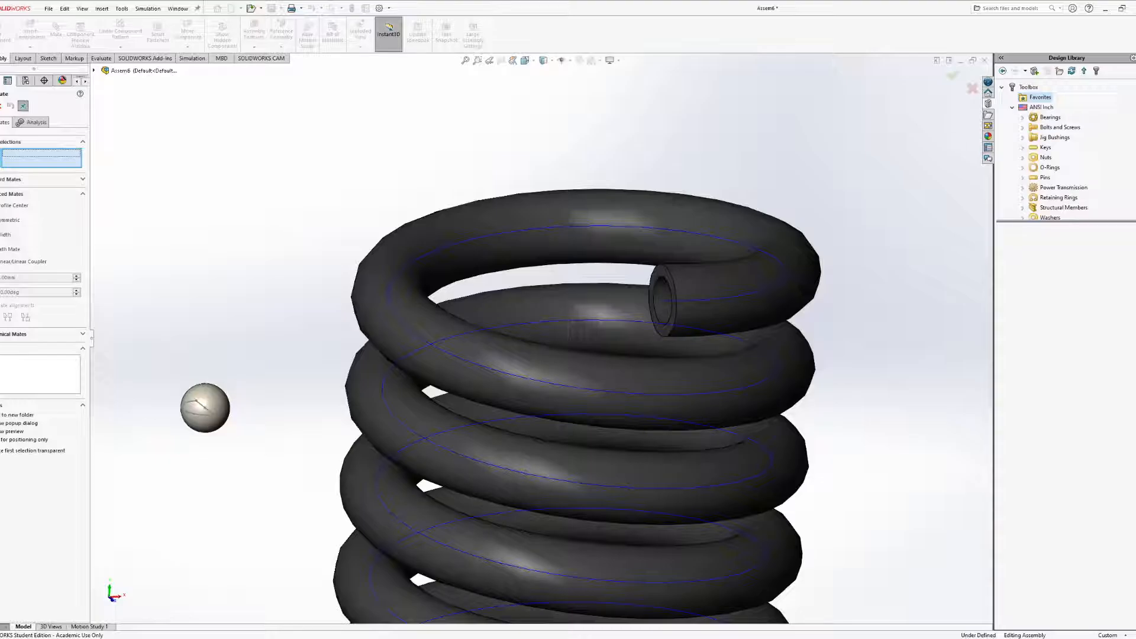
{"action": "left_click", "coordinate": [6, 249]}
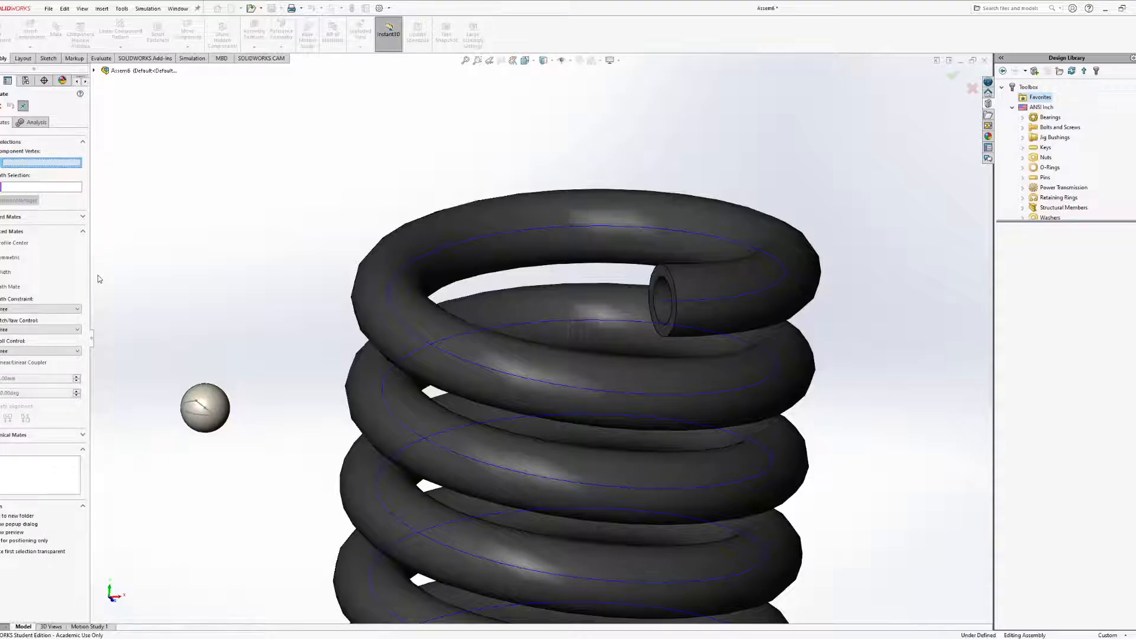
{"action": "scroll", "coordinate": [290, 287], "scroll_direction": "up", "scroll_amount": 1}
{"action": "middle_click_drag", "start_coordinate": [333, 276], "coordinate": [317, 292]}
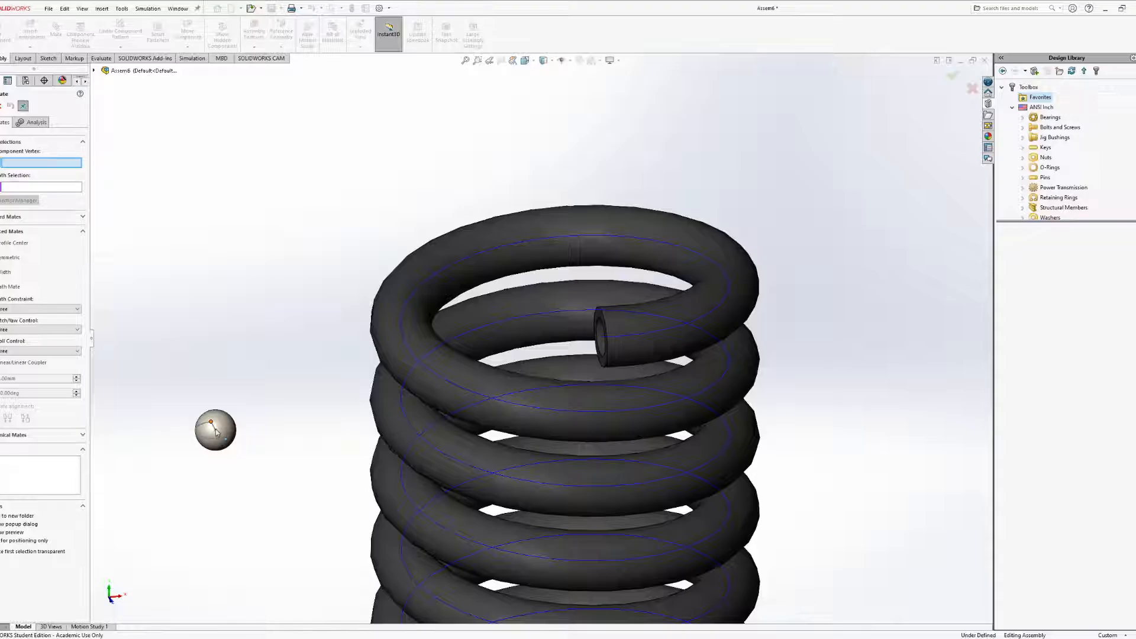
{"action": "scroll", "coordinate": [224, 442], "scroll_direction": "down", "scroll_amount": 3}
{"action": "scroll", "coordinate": [218, 440], "scroll_direction": "down", "scroll_amount": 2}
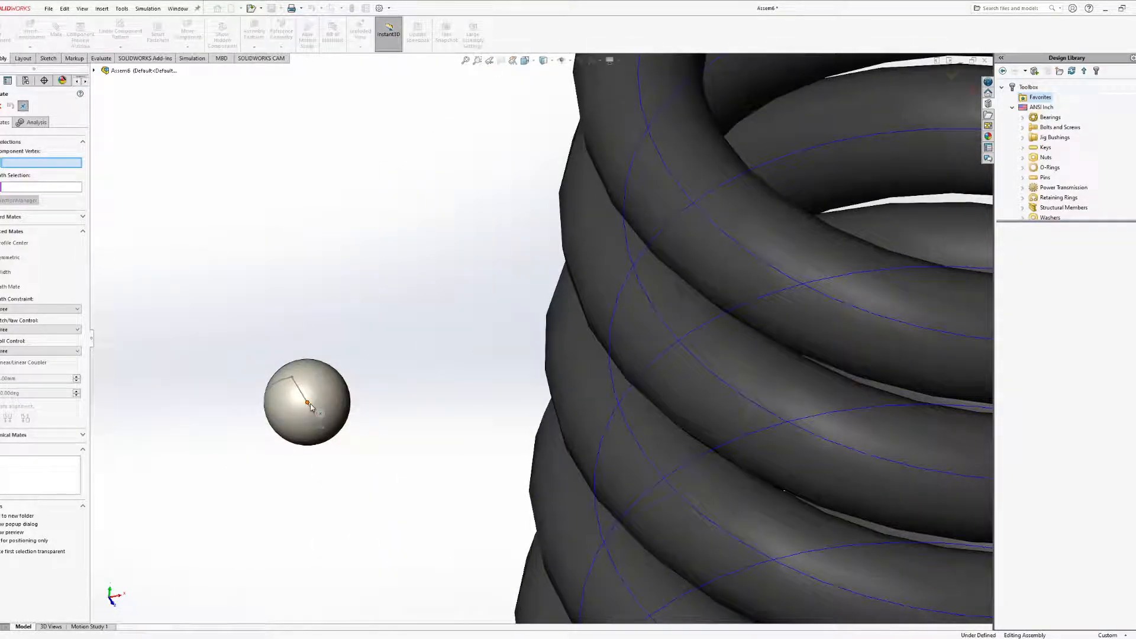
{"action": "left_click", "coordinate": [311, 407]}
{"action": "scroll", "coordinate": [537, 278], "scroll_direction": "up", "scroll_amount": 2}
{"action": "middle_click_drag", "start_coordinate": [537, 271], "coordinate": [188, 253]}
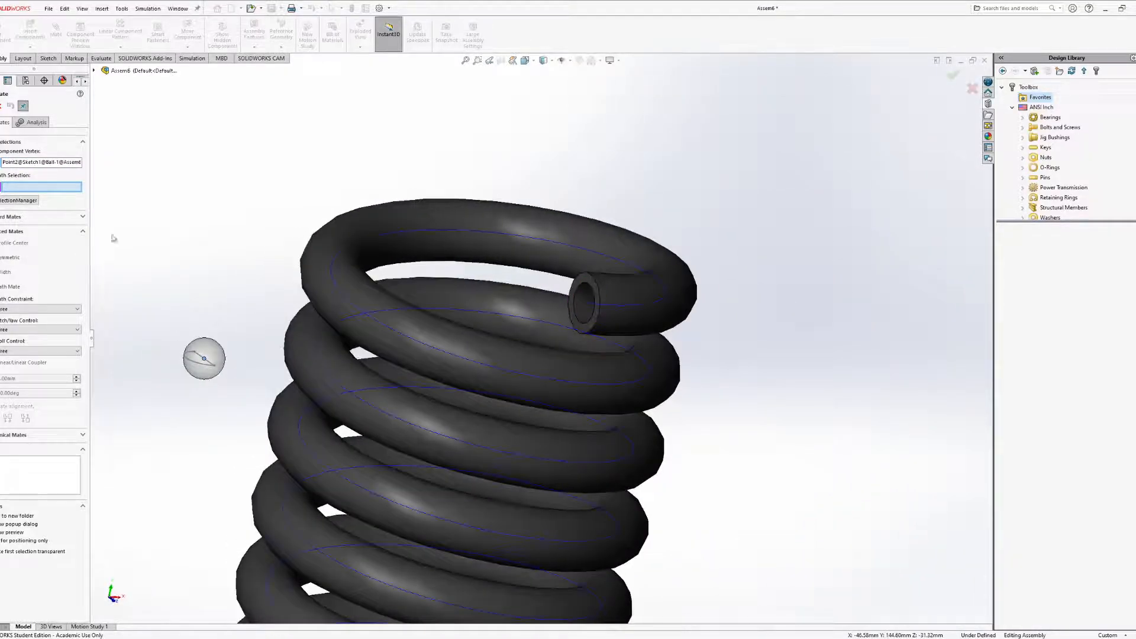
{"action": "scroll", "coordinate": [615, 314], "scroll_direction": "down", "scroll_amount": 4}
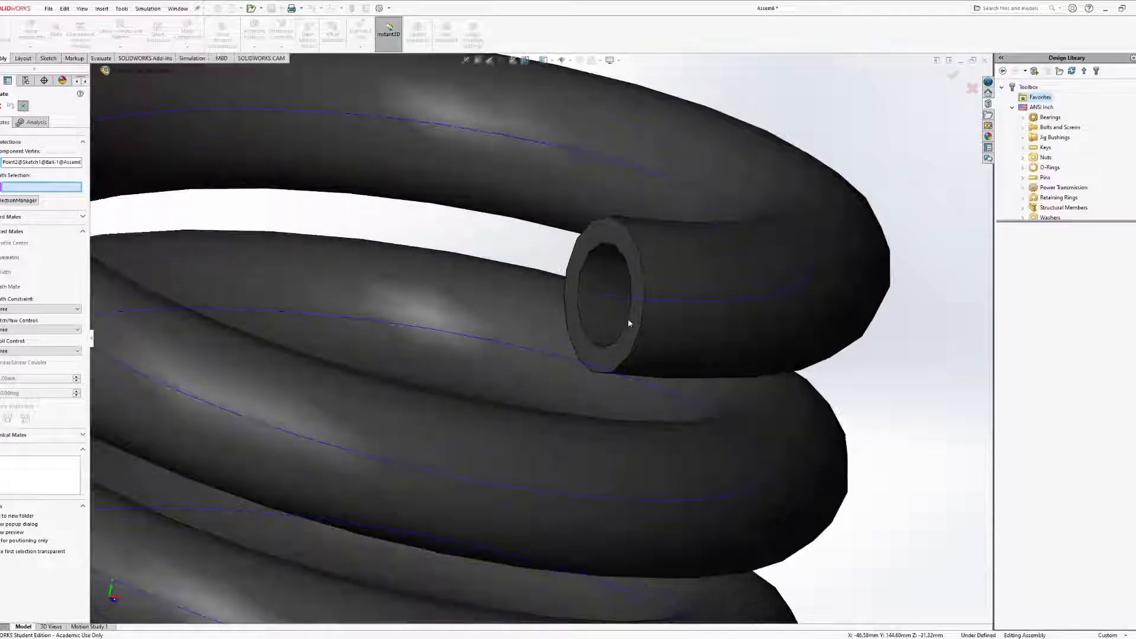
Add a path mate between the ball's centre point and the helical centreline of the coiled tube
{"action": "left_click", "coordinate": [619, 300]}
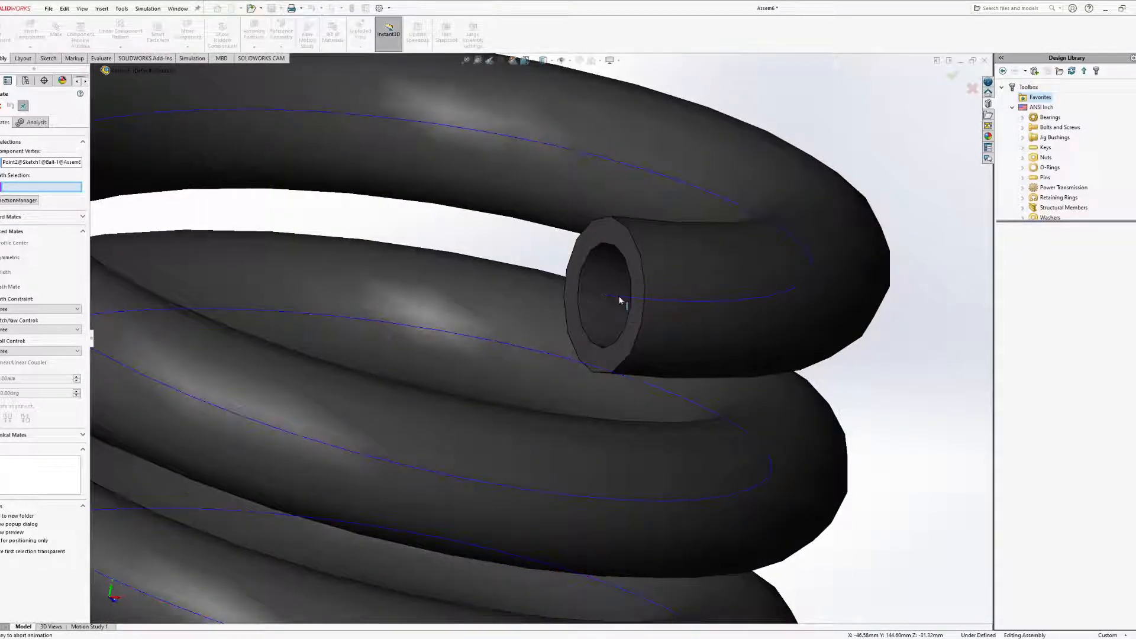
{"action": "scroll", "coordinate": [618, 334], "scroll_direction": "up", "scroll_amount": 5}
{"action": "scroll", "coordinate": [620, 353], "scroll_direction": "up", "scroll_amount": 3}
{"action": "mouse_move", "coordinate": [555, 330]}
{"action": "middle_mouse_down"}
{"action": "mouse_move", "coordinate": [510, 368]}
{"action": "mouse_move", "coordinate": [512, 327]}
{"action": "mouse_move", "coordinate": [485, 337]}
{"action": "mouse_move", "coordinate": [540, 320]}
{"action": "mouse_move", "coordinate": [477, 386]}
{"action": "mouse_move", "coordinate": [589, 338]}
{"action": "middle_mouse_up"}
{"action": "scroll", "coordinate": [467, 337], "scroll_direction": "down", "scroll_amount": 6}
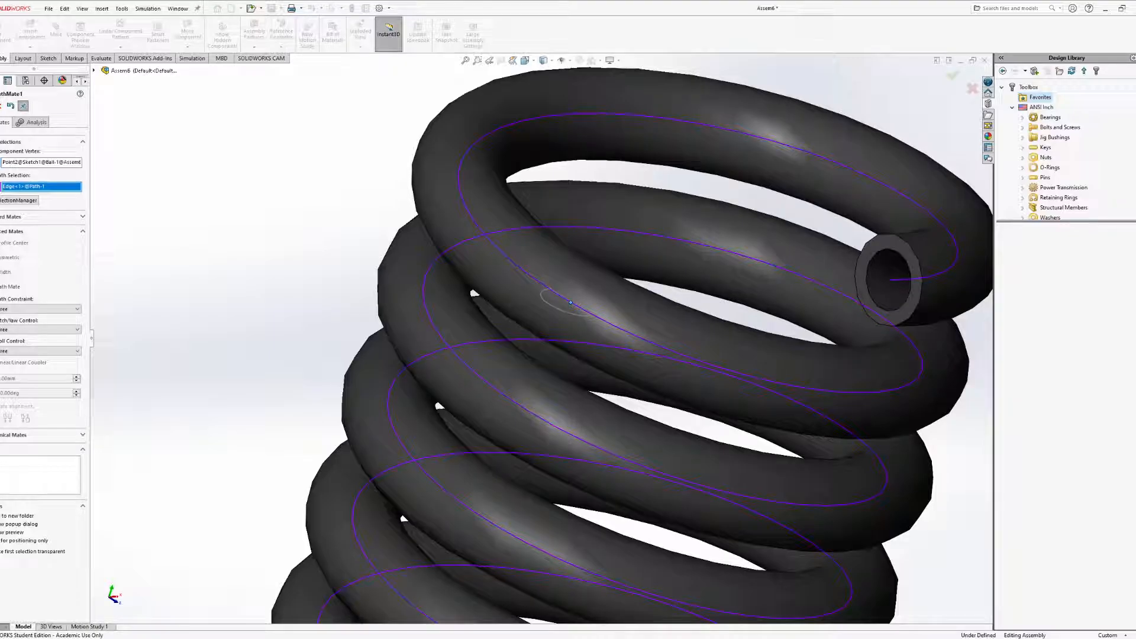
{"action": "key", "text": "Return"}
{"action": "left_click", "coordinate": [1, 107]}
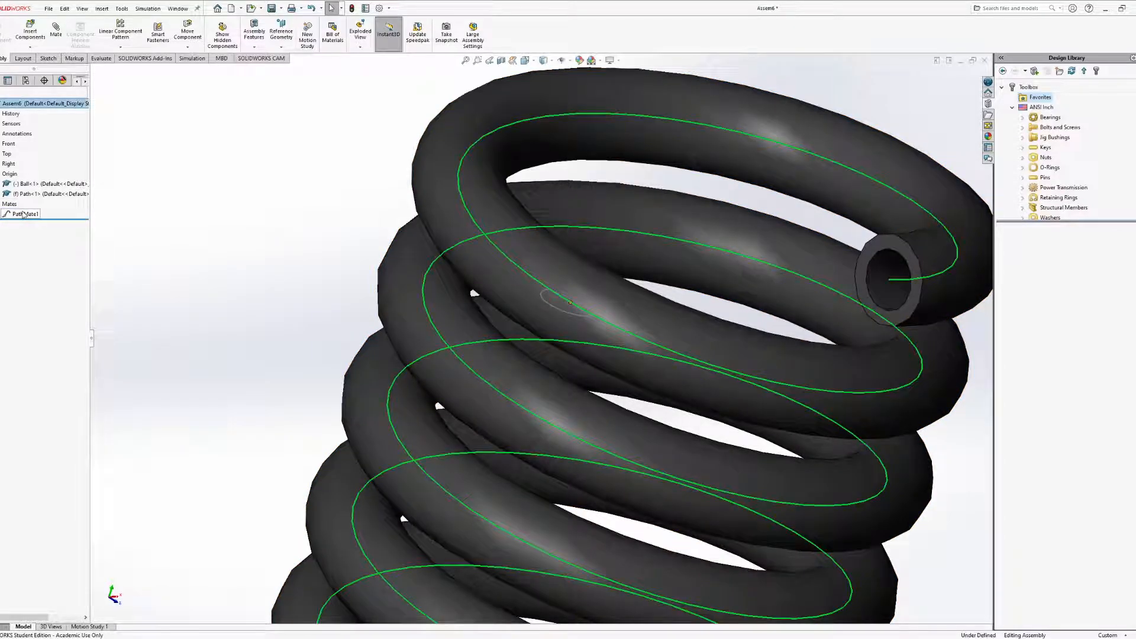
Make the coiled Path component transparent so that the inside of the tube can be seen
{"action": "middle_click_drag", "start_coordinate": [555, 200], "coordinate": [465, 285]}
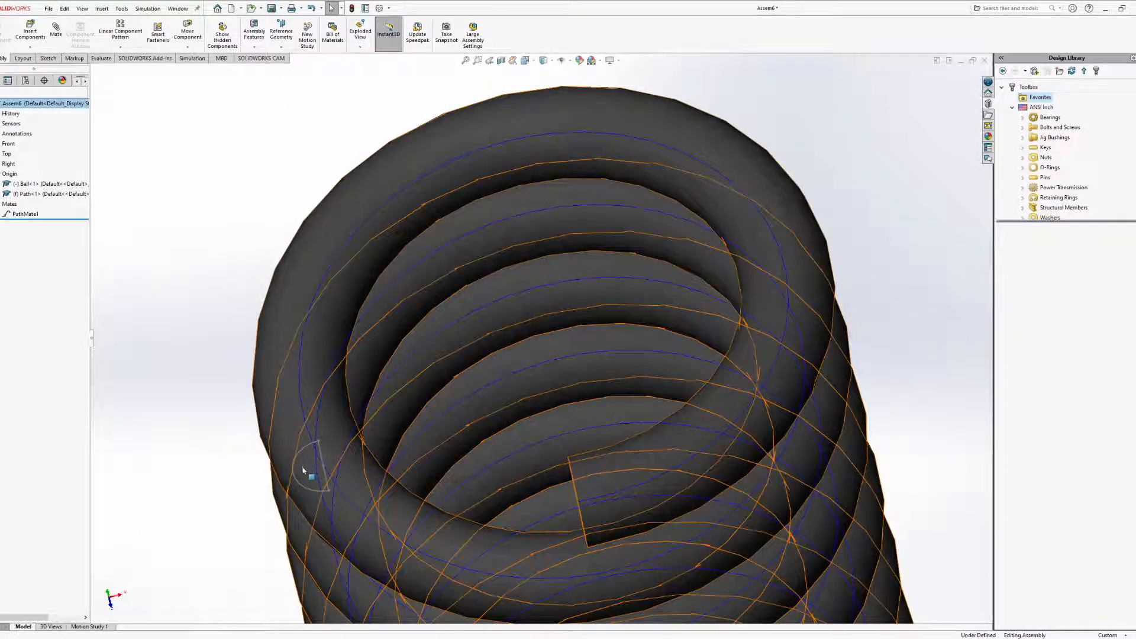
{"action": "scroll", "coordinate": [634, 393], "scroll_direction": "up", "scroll_amount": 4}
{"action": "middle_click_drag", "start_coordinate": [636, 395], "coordinate": [633, 352]}
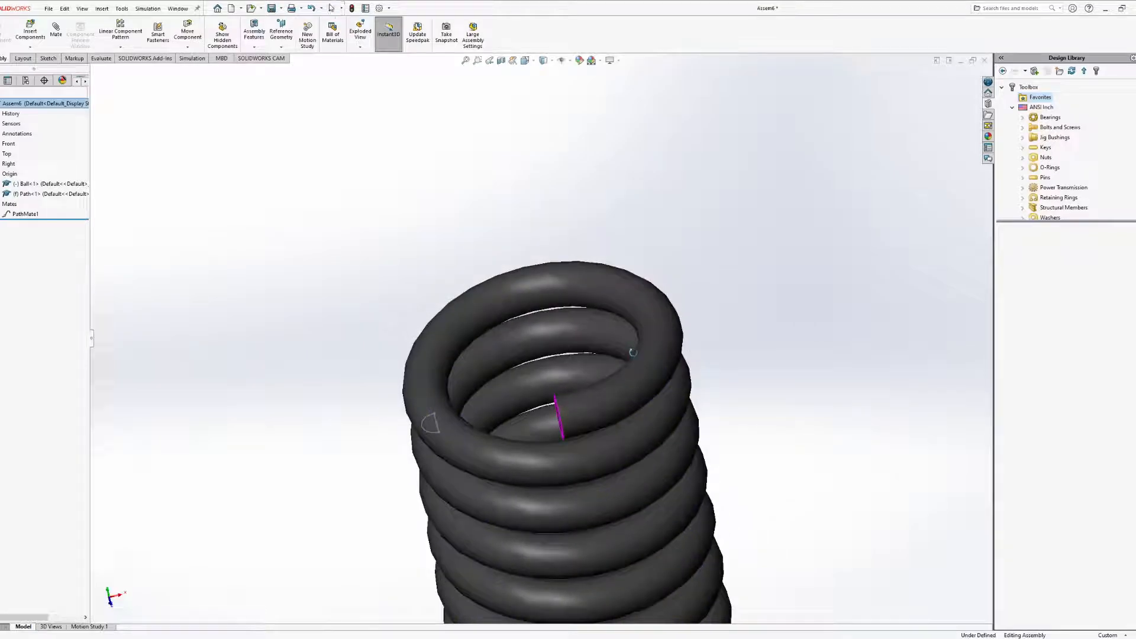
{"action": "left_click", "coordinate": [673, 335]}
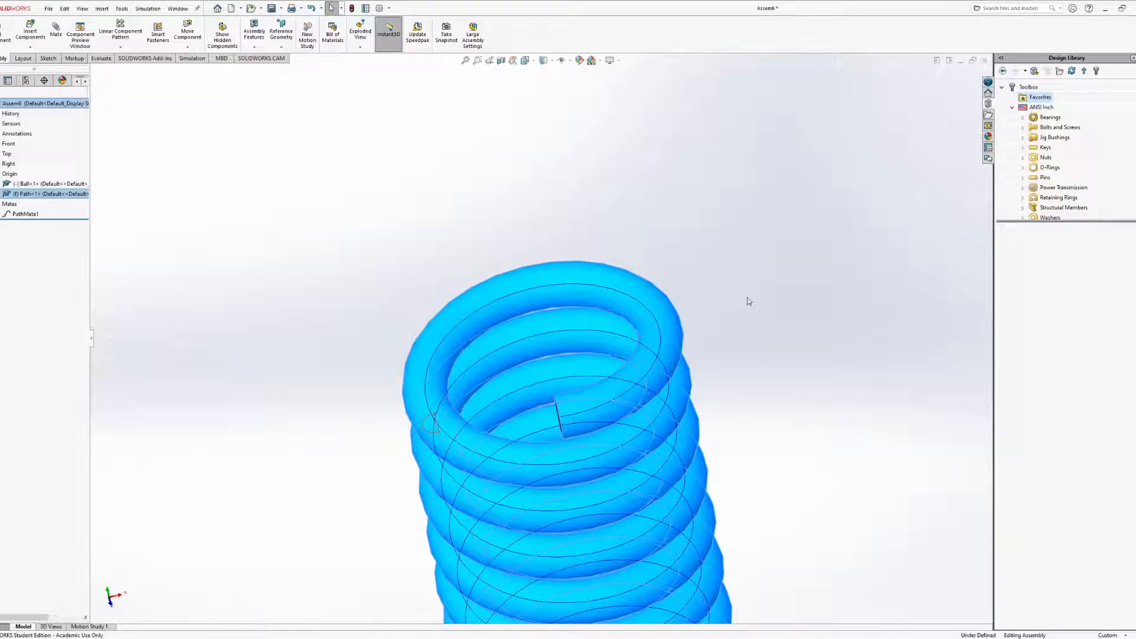
{"action": "left_click", "coordinate": [811, 403]}
Move the ball along its path to the open upper end of the coiled tube
{"action": "middle_click_drag", "start_coordinate": [714, 427], "coordinate": [750, 302]}
{"action": "left_click_drag", "start_coordinate": [430, 292], "coordinate": [555, 362]}
{"action": "middle_click_drag", "start_coordinate": [417, 367], "coordinate": [602, 228]}
{"action": "scroll", "coordinate": [568, 246], "scroll_direction": "down", "scroll_amount": 10}
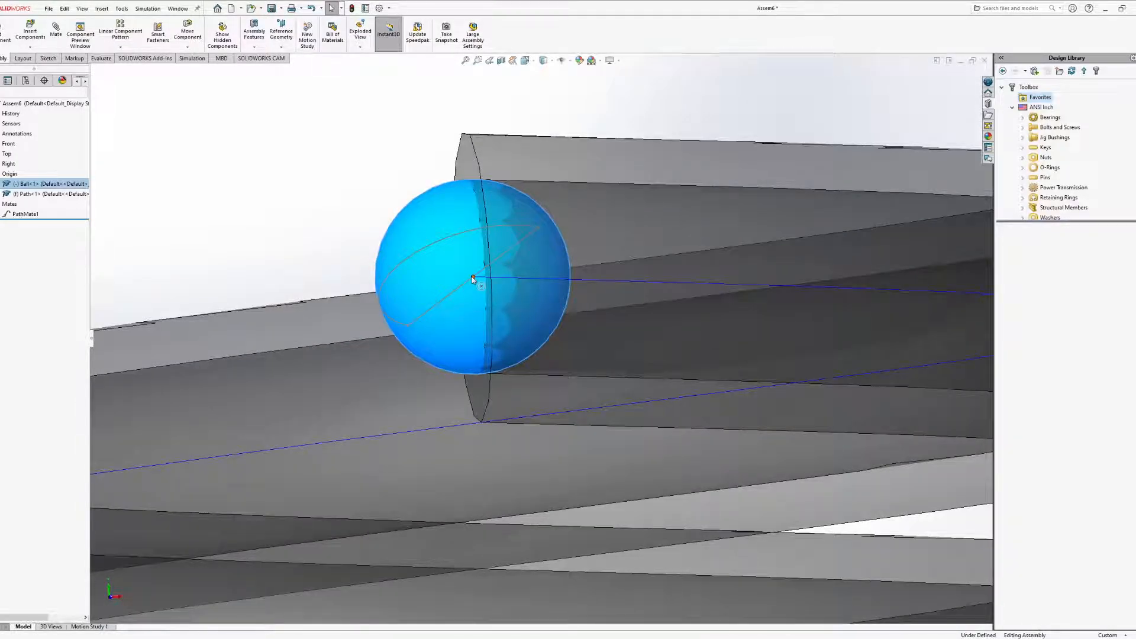
{"action": "scroll", "coordinate": [474, 326], "scroll_direction": "up", "scroll_amount": 8}
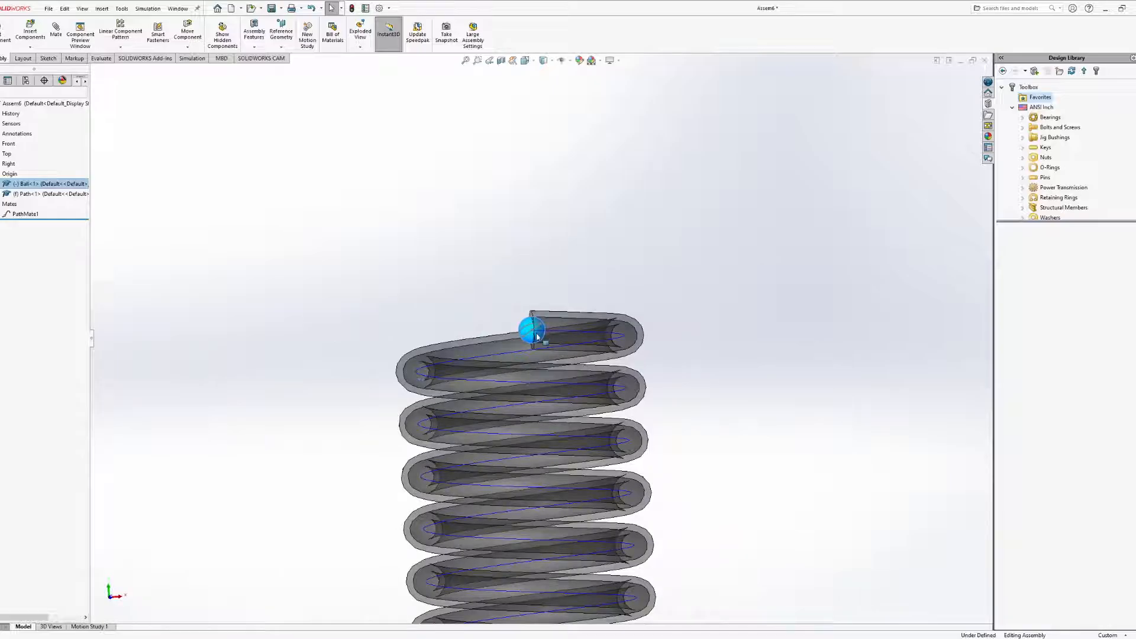
{"action": "scroll", "coordinate": [536, 335], "scroll_direction": "down", "scroll_amount": 4}
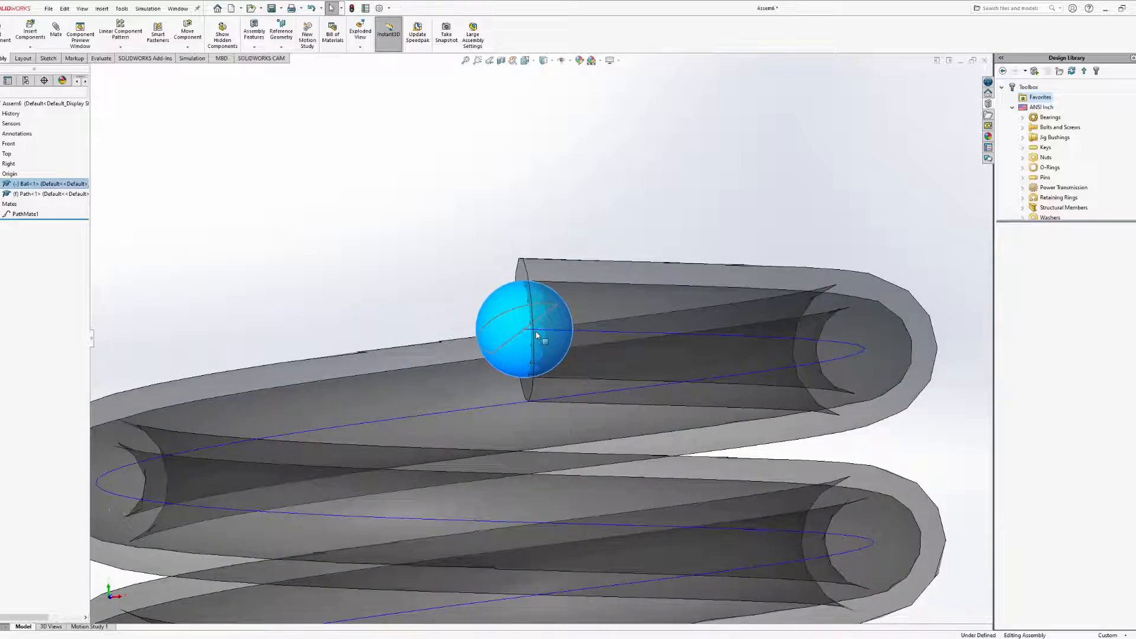
{"action": "scroll", "coordinate": [536, 336], "scroll_direction": "up", "scroll_amount": 2}
{"action": "middle_click_drag", "start_coordinate": [534, 339], "coordinate": [540, 313]}
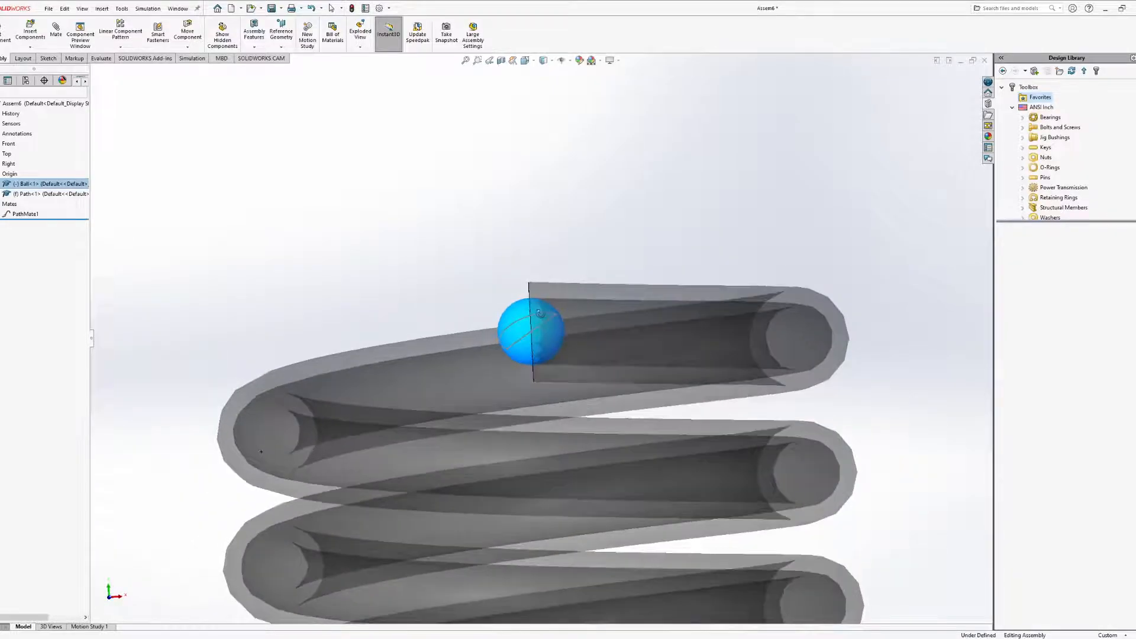
Move the ball down through the coiled tube to its open lower end
{"action": "scroll", "coordinate": [535, 326], "scroll_direction": "up", "scroll_amount": 10}
{"action": "middle_click_drag", "start_coordinate": [561, 273], "coordinate": [565, 399]}
{"action": "scroll", "coordinate": [566, 402], "scroll_direction": "down", "scroll_amount": 6}
{"action": "left_click", "coordinate": [635, 298]}
{"action": "left_click_drag", "start_coordinate": [504, 337], "coordinate": [408, 580]}
{"action": "middle_click_drag", "start_coordinate": [455, 566], "coordinate": [435, 364]}
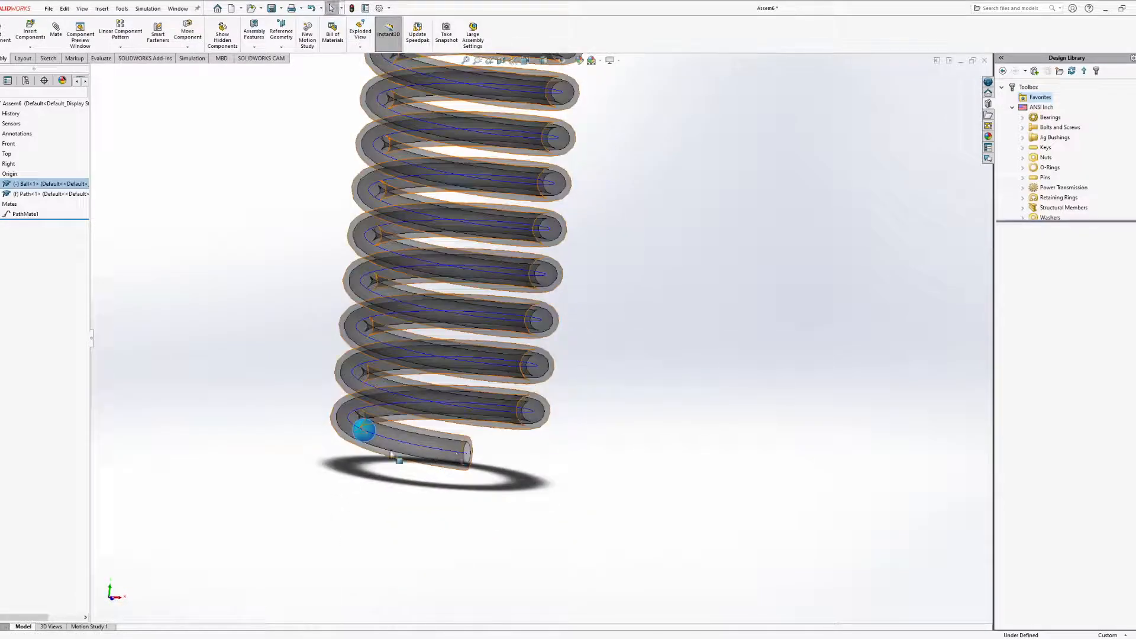
{"action": "left_click_drag", "start_coordinate": [368, 439], "coordinate": [523, 479]}
{"action": "middle_click_drag", "start_coordinate": [525, 478], "coordinate": [488, 478]}
{"action": "scroll", "coordinate": [488, 480], "scroll_direction": "up", "scroll_amount": 2}
{"action": "middle_click_drag", "start_coordinate": [477, 296], "coordinate": [502, 380], "text": "ctrl"}
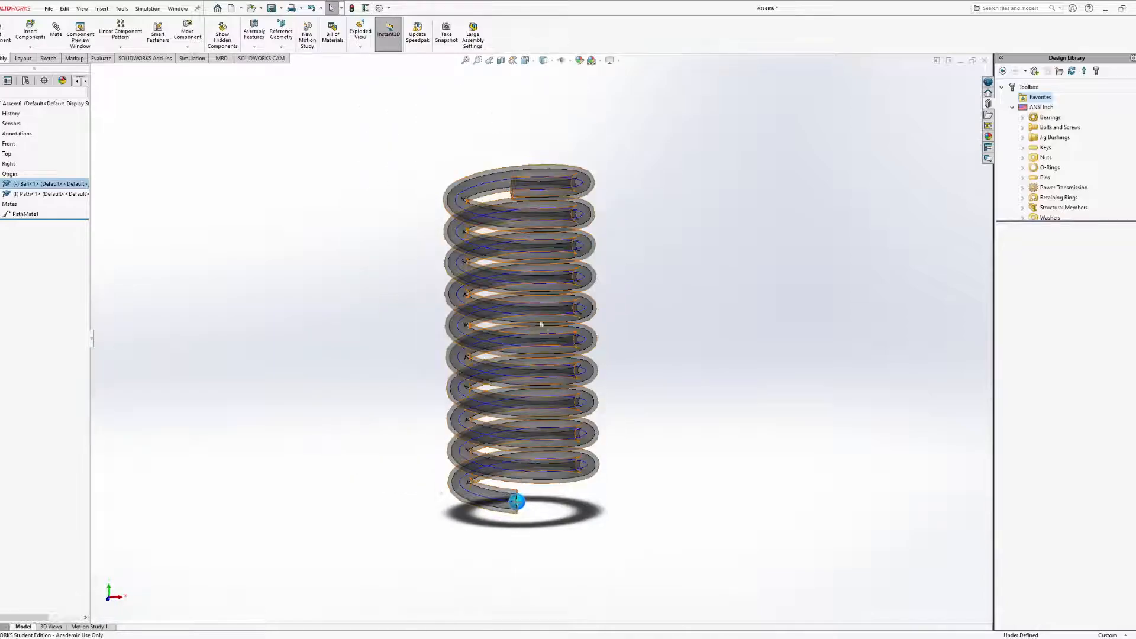
{"action": "middle_click_drag", "start_coordinate": [534, 314], "coordinate": [527, 335]}
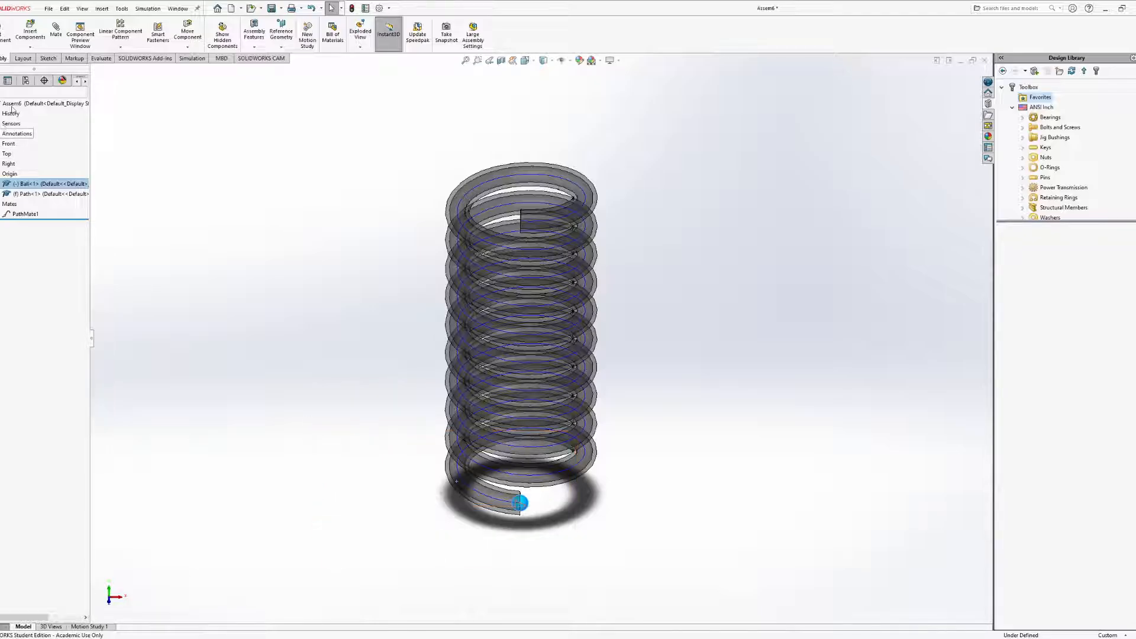
Review the selections needed for the Symmetric and Width advanced mates, clearing the preselected ball face
{"action": "left_click", "coordinate": [56, 33]}
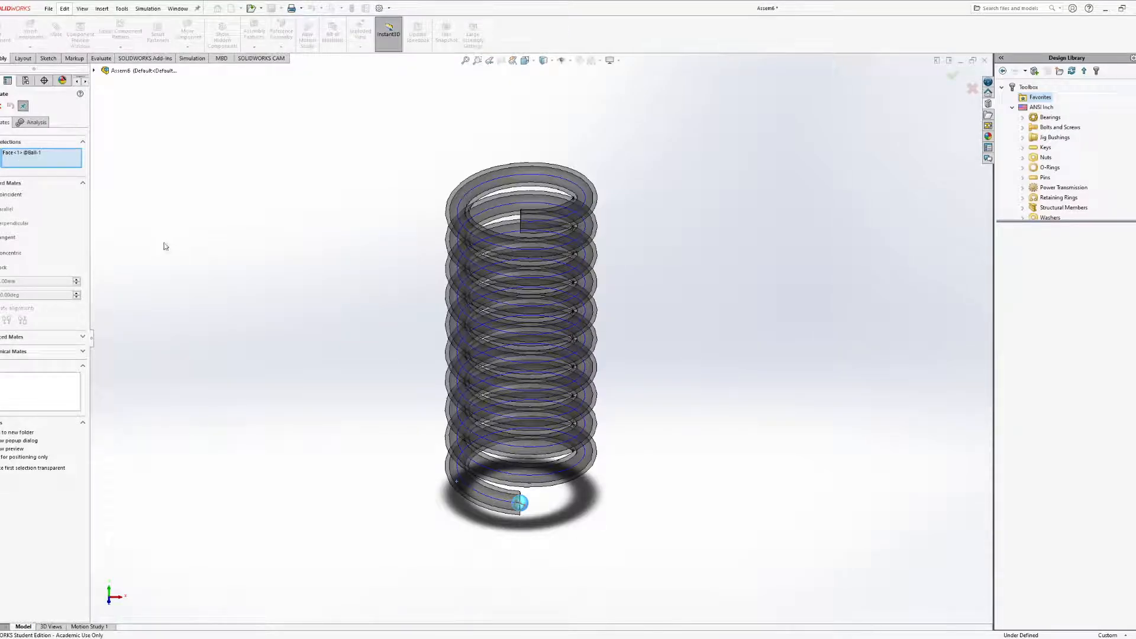
{"action": "left_click", "coordinate": [83, 336]}
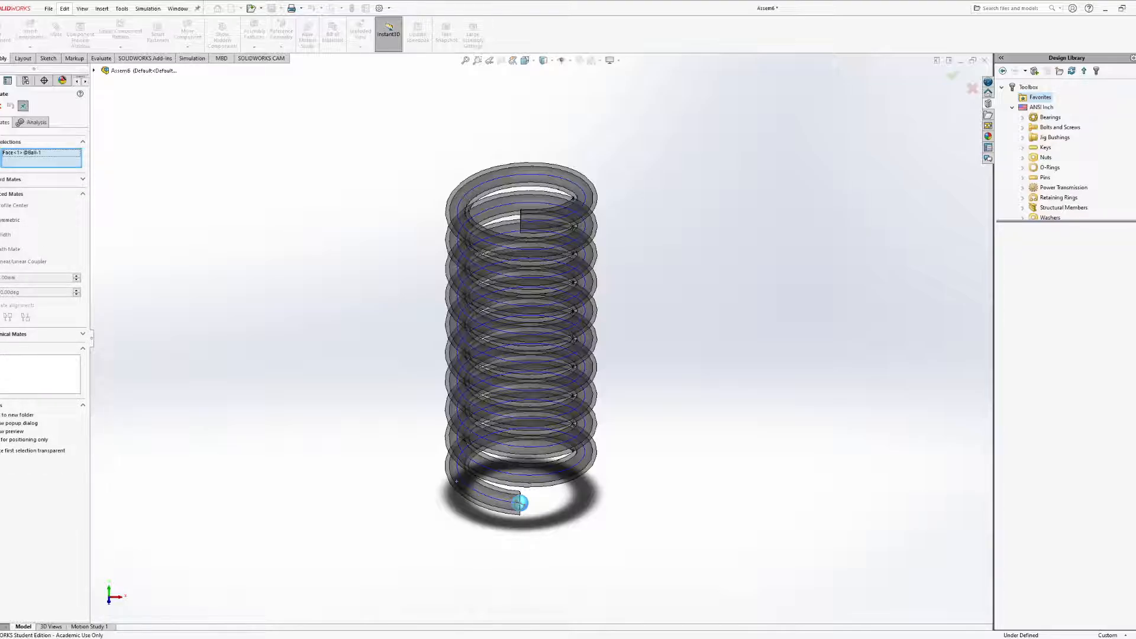
{"action": "left_click", "coordinate": [4, 220]}
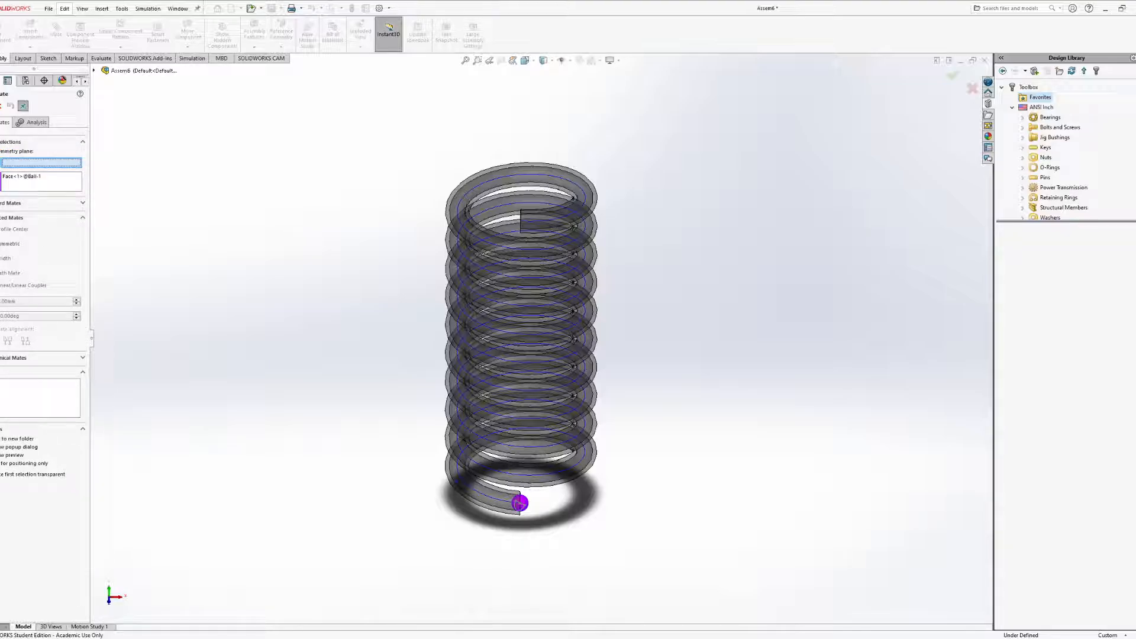
{"action": "left_click", "coordinate": [36, 177]}
{"action": "key", "text": "Delete"}
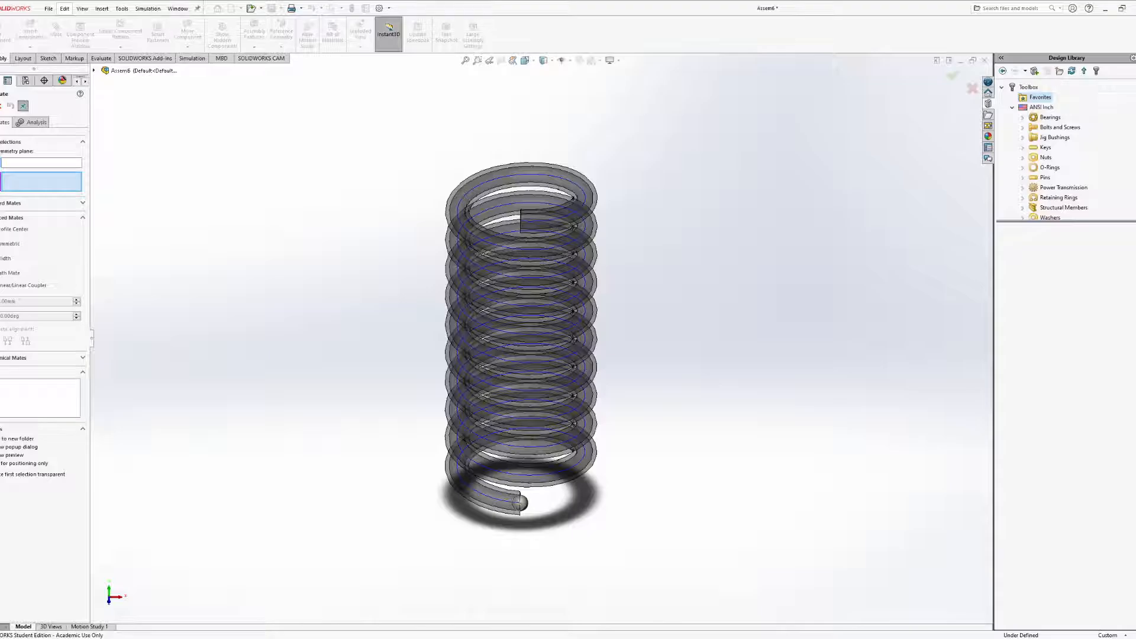
{"action": "left_click", "coordinate": [6, 258]}
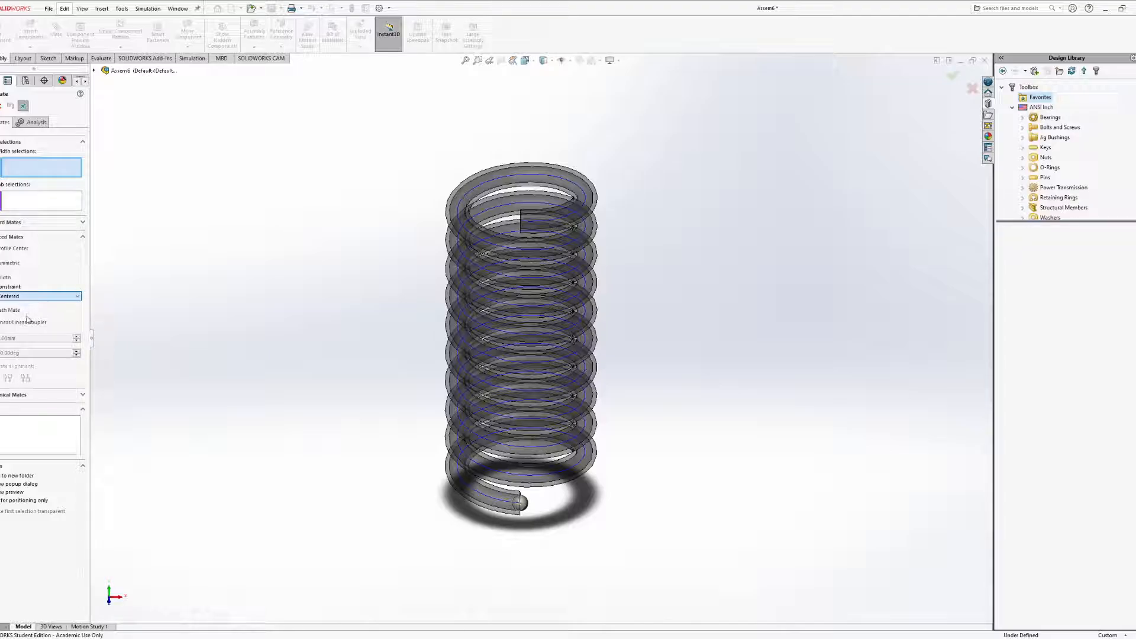
{"action": "left_click", "coordinate": [148, 281]}
Review the Linear/Linear Coupler settings and the available mechanical mates, and leave the Mate command without adding one
{"action": "left_click", "coordinate": [2, 323]}
{"action": "middle_click_drag", "start_coordinate": [382, 455], "coordinate": [413, 418]}
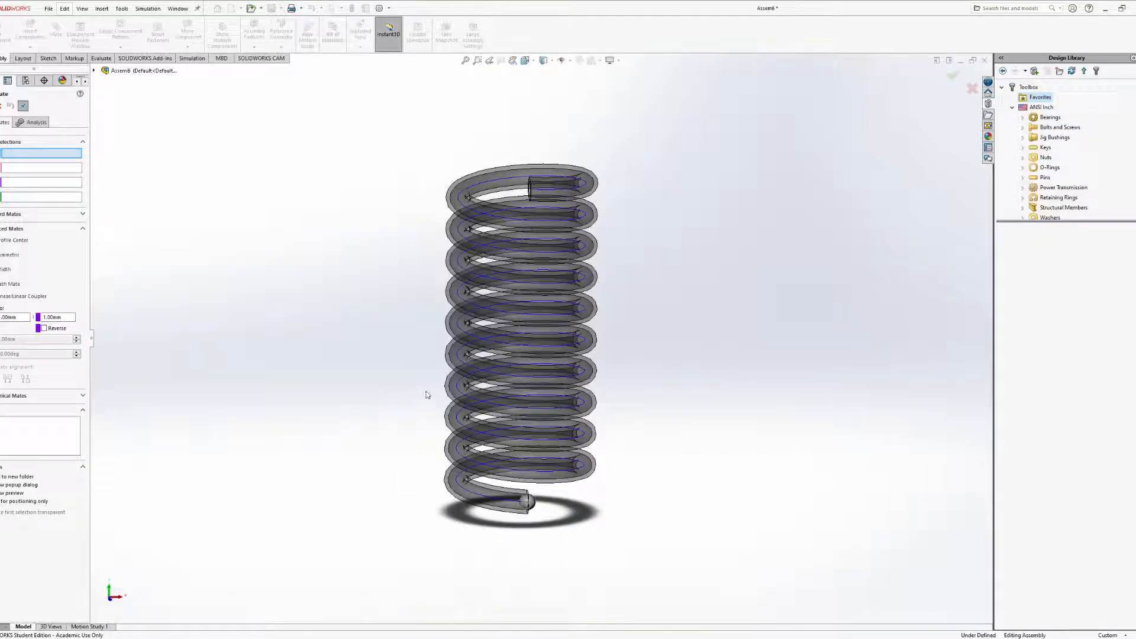
{"action": "scroll", "coordinate": [427, 396], "scroll_direction": "down", "scroll_amount": 1}
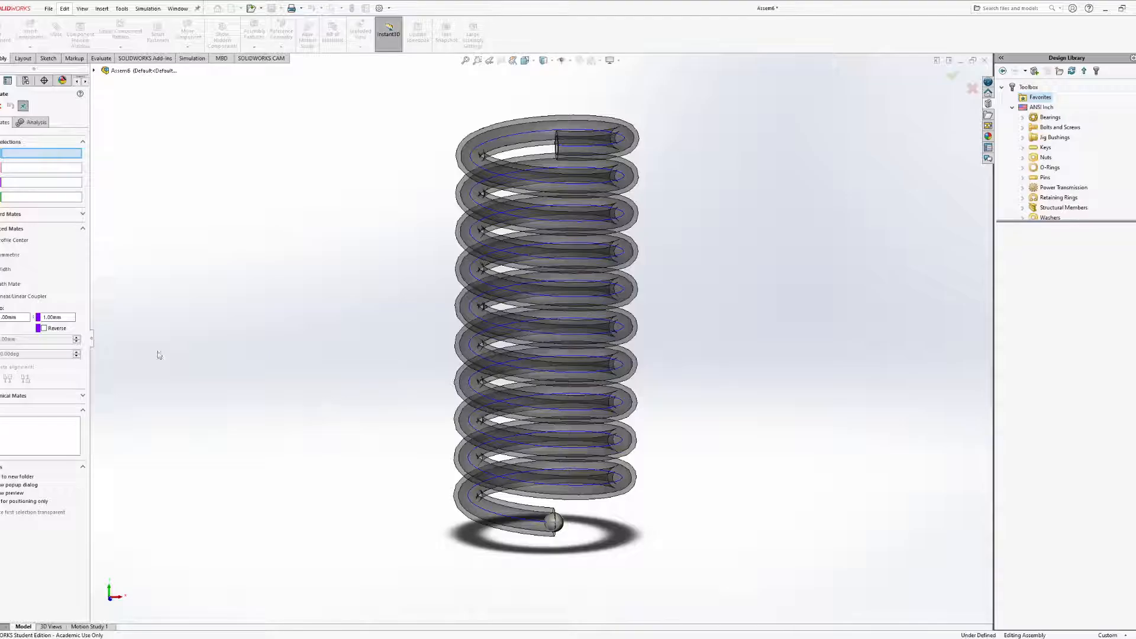
{"action": "left_click", "coordinate": [84, 397]}
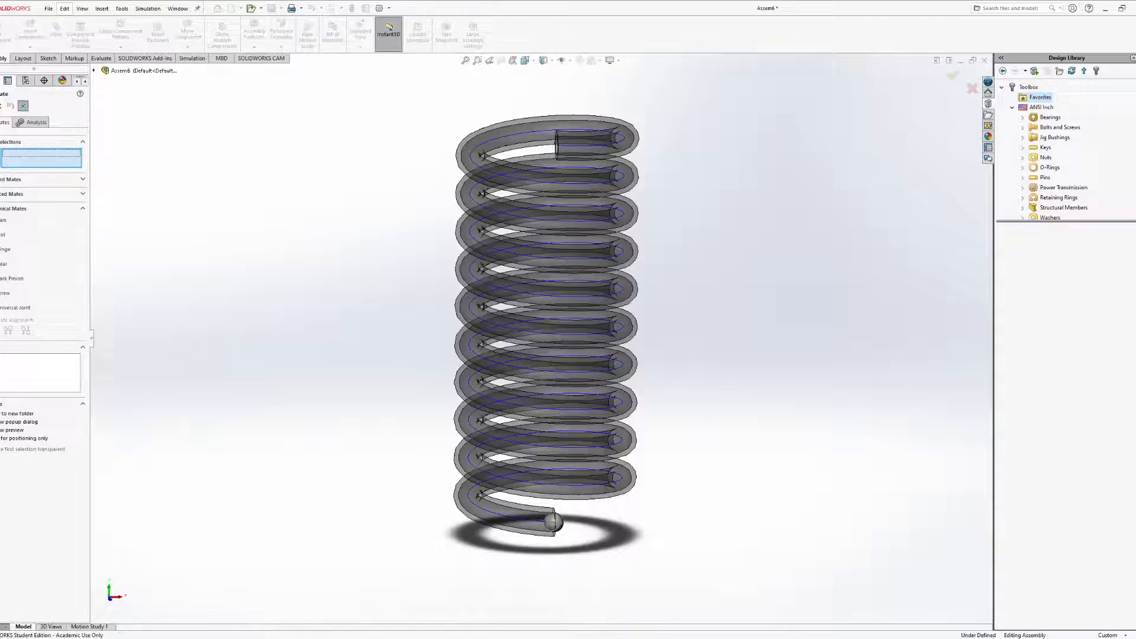
{"action": "left_click", "coordinate": [83, 195]}
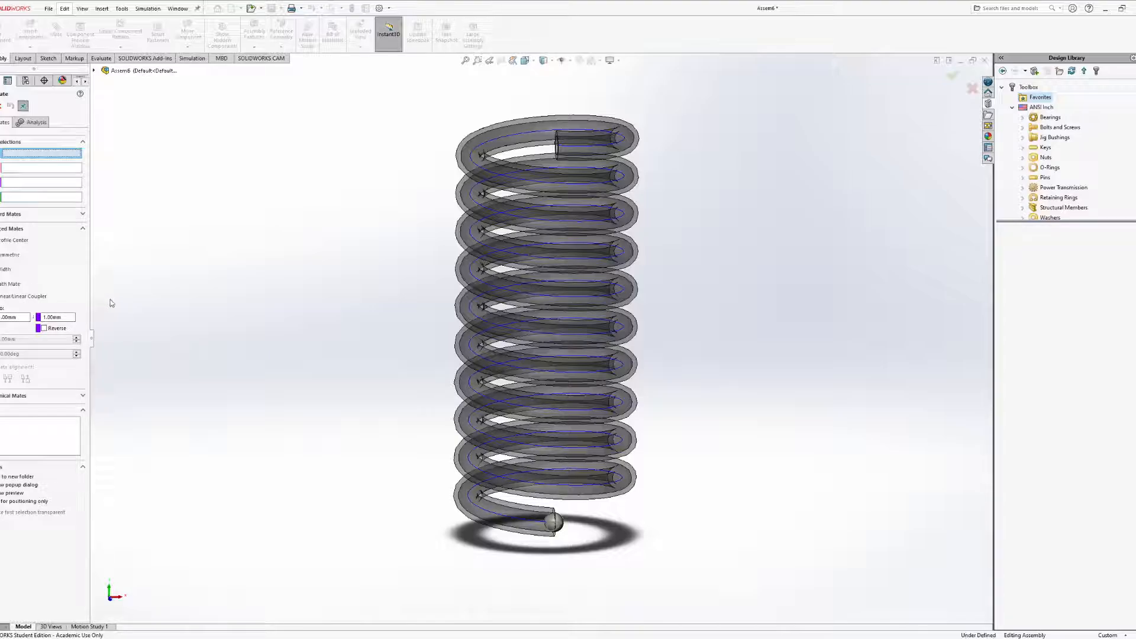
{"action": "middle_click_drag", "start_coordinate": [299, 317], "coordinate": [309, 293]}
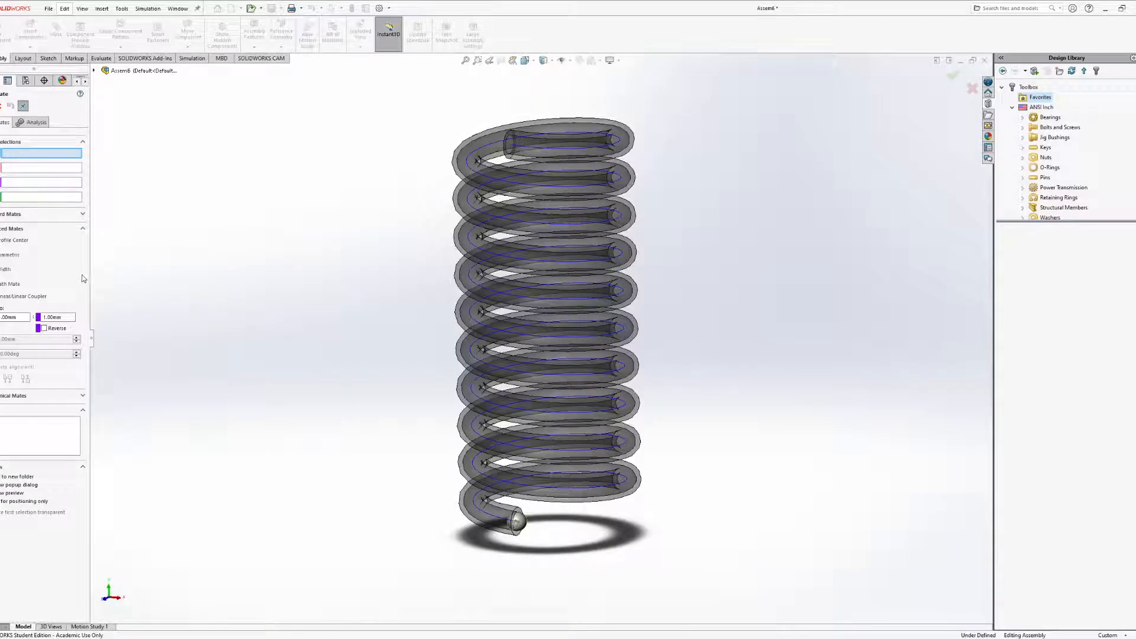
{"action": "middle_click_drag", "start_coordinate": [210, 323], "coordinate": [241, 339]}
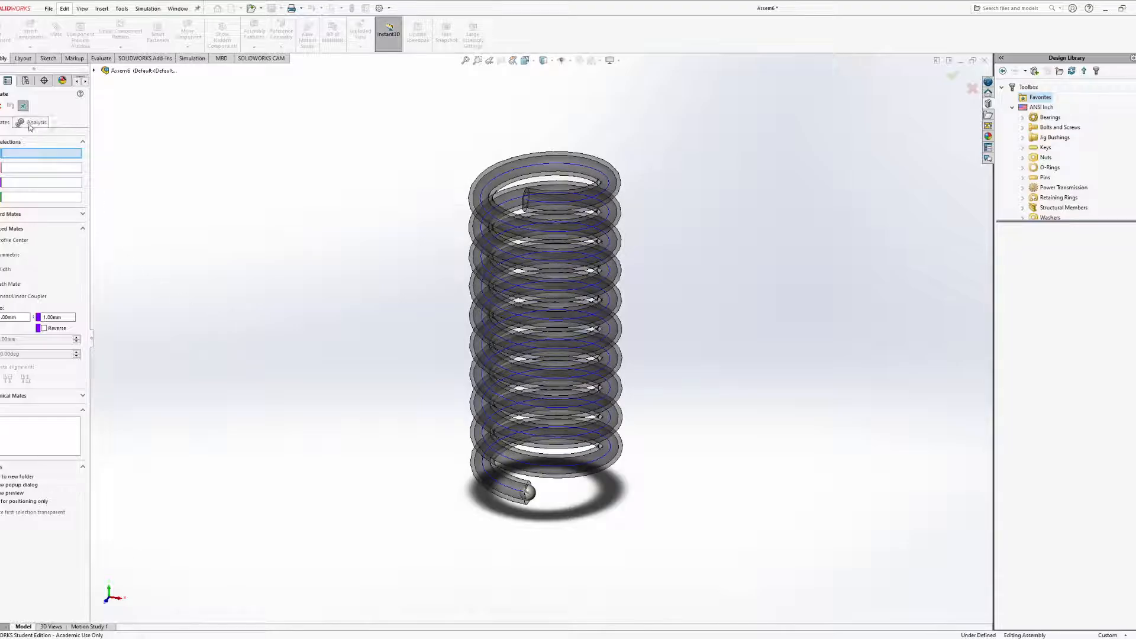
{"action": "left_click", "coordinate": [1, 109]}
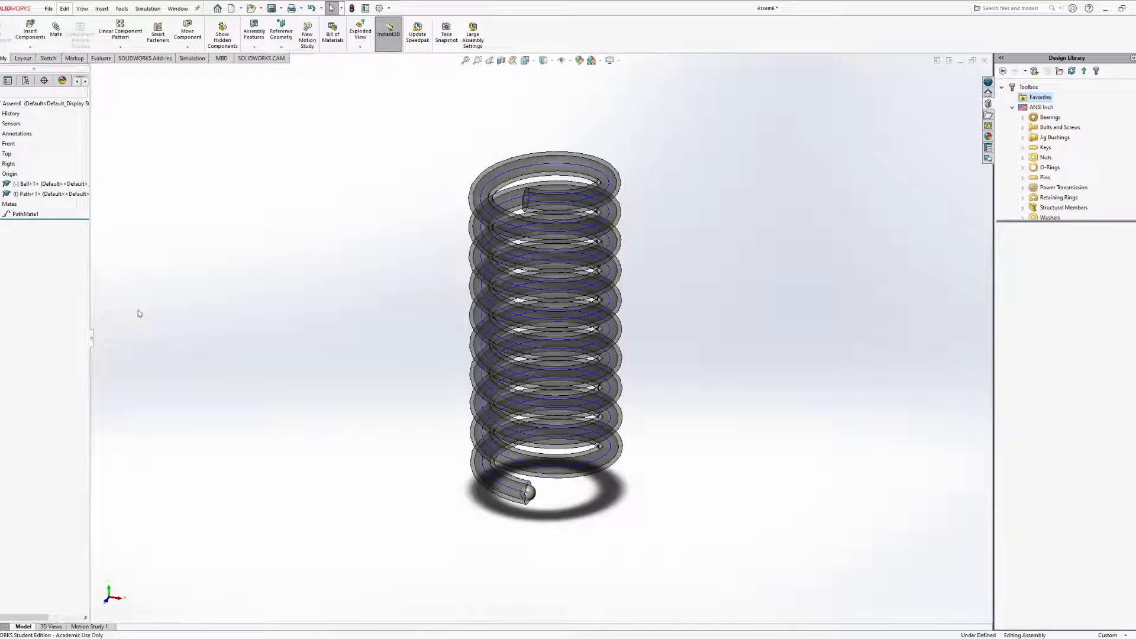
In a new assembly, place the BasePlate first, and put the Cam, Follower and Rotary Pin loosely around it
{"action": "left_click", "coordinate": [61, 27]}
{"action": "left_click", "coordinate": [684, 255]}
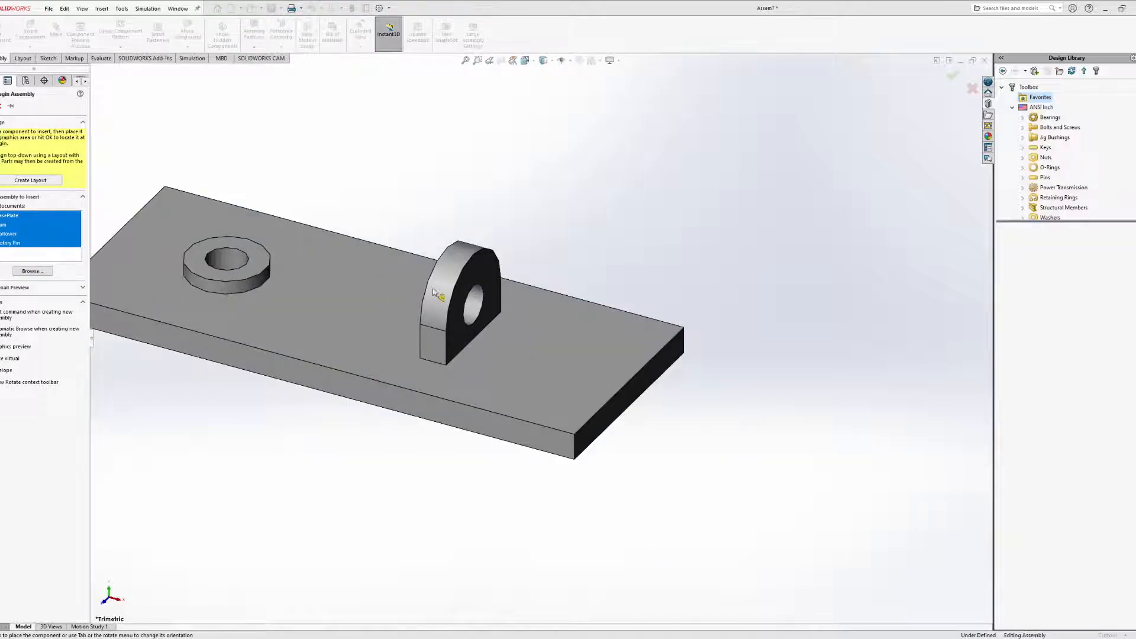
{"action": "scroll", "coordinate": [544, 343], "scroll_direction": "up", "scroll_amount": 1}
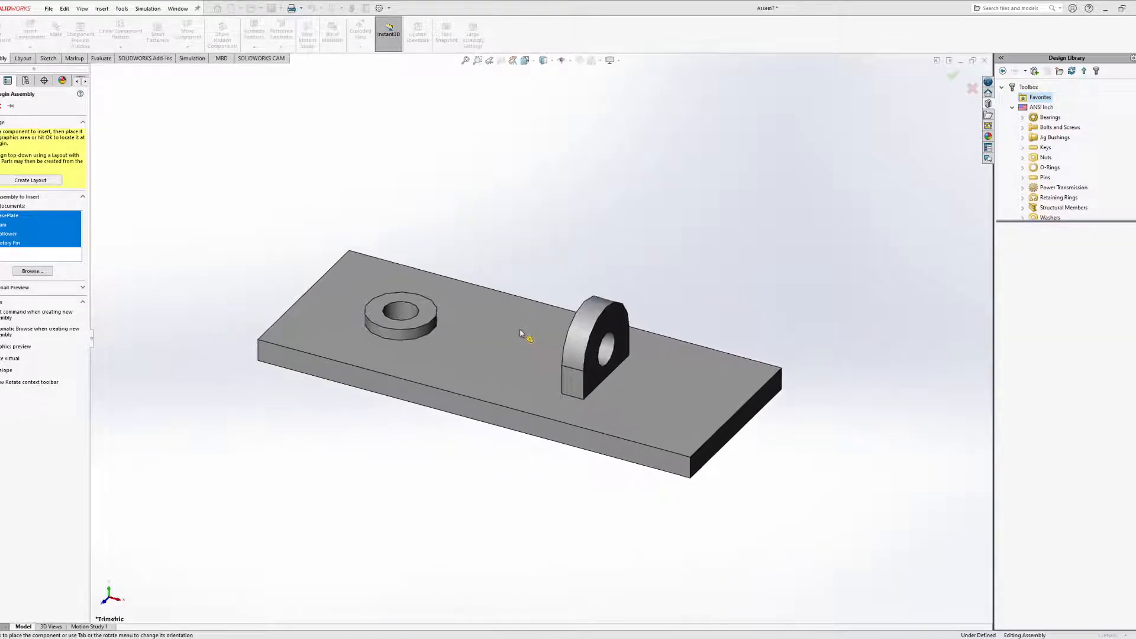
{"action": "left_click", "coordinate": [510, 347]}
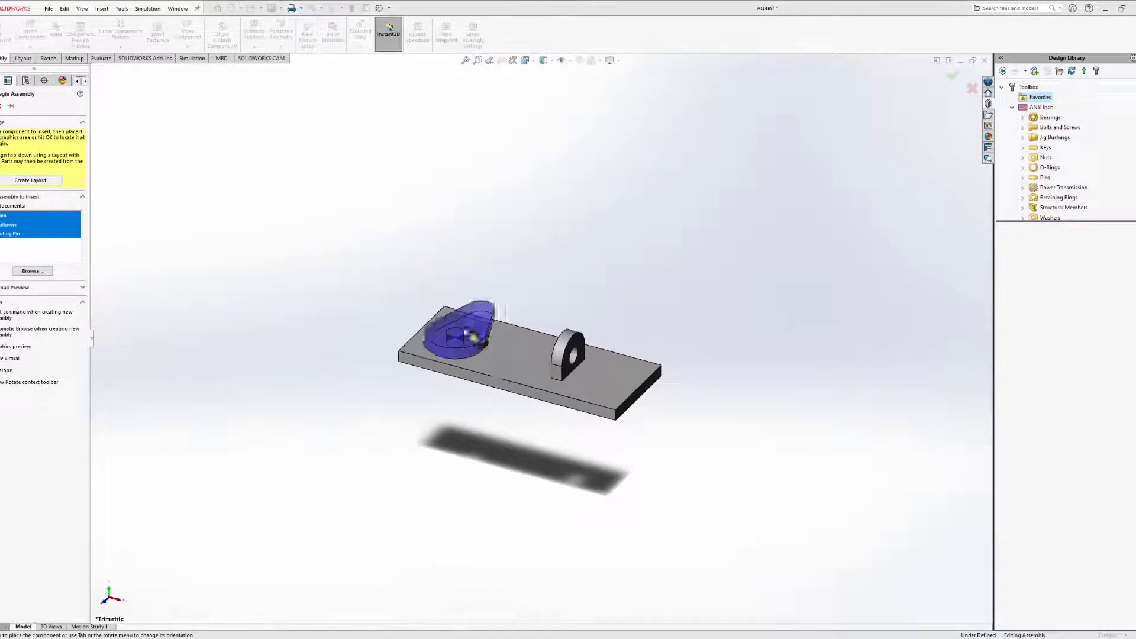
{"action": "left_click", "coordinate": [382, 314]}
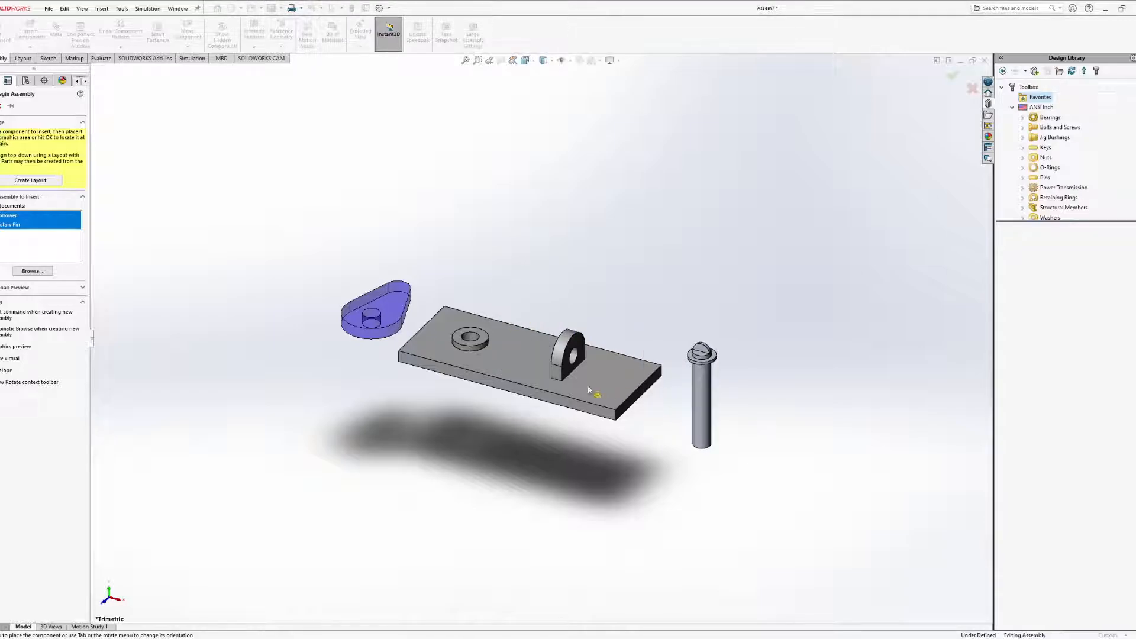
{"action": "left_click", "coordinate": [707, 396]}
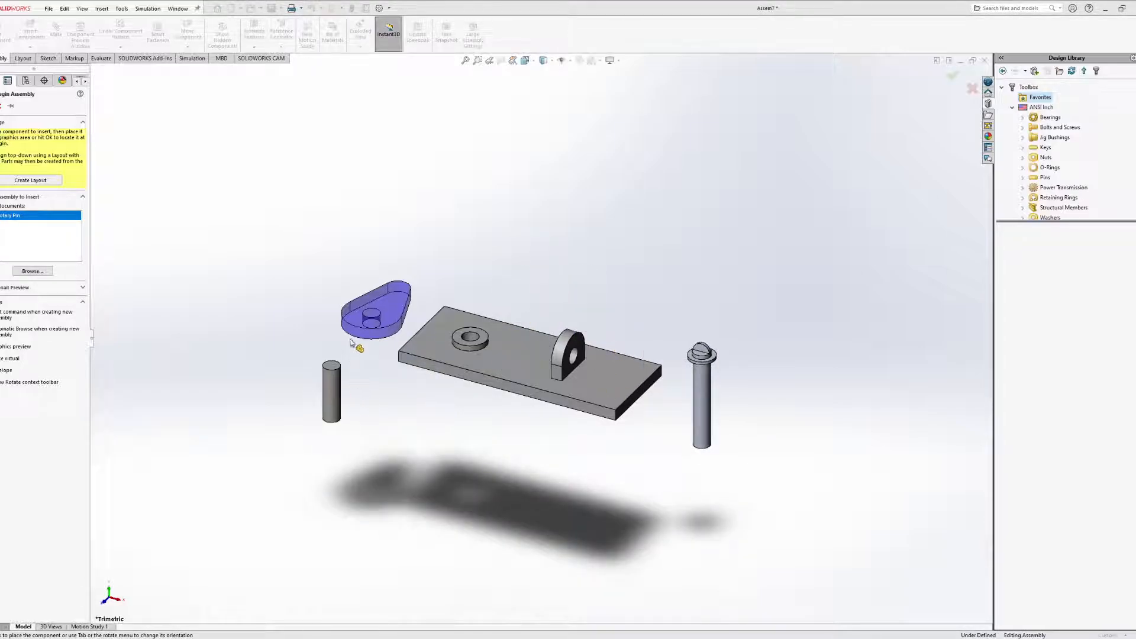
{"action": "left_click", "coordinate": [249, 299]}
Examine the base plate, cam, follower and rotary pin from above, the side and below
{"action": "mouse_move", "coordinate": [441, 387]}
{"action": "middle_mouse_down"}
{"action": "mouse_move", "coordinate": [394, 364]}
{"action": "mouse_move", "coordinate": [448, 380]}
{"action": "middle_mouse_up"}
{"action": "scroll", "coordinate": [448, 379], "scroll_direction": "down", "scroll_amount": 4}
{"action": "middle_click_drag", "start_coordinate": [460, 419], "coordinate": [379, 379]}
{"action": "scroll", "coordinate": [475, 360], "scroll_direction": "up", "scroll_amount": 4}
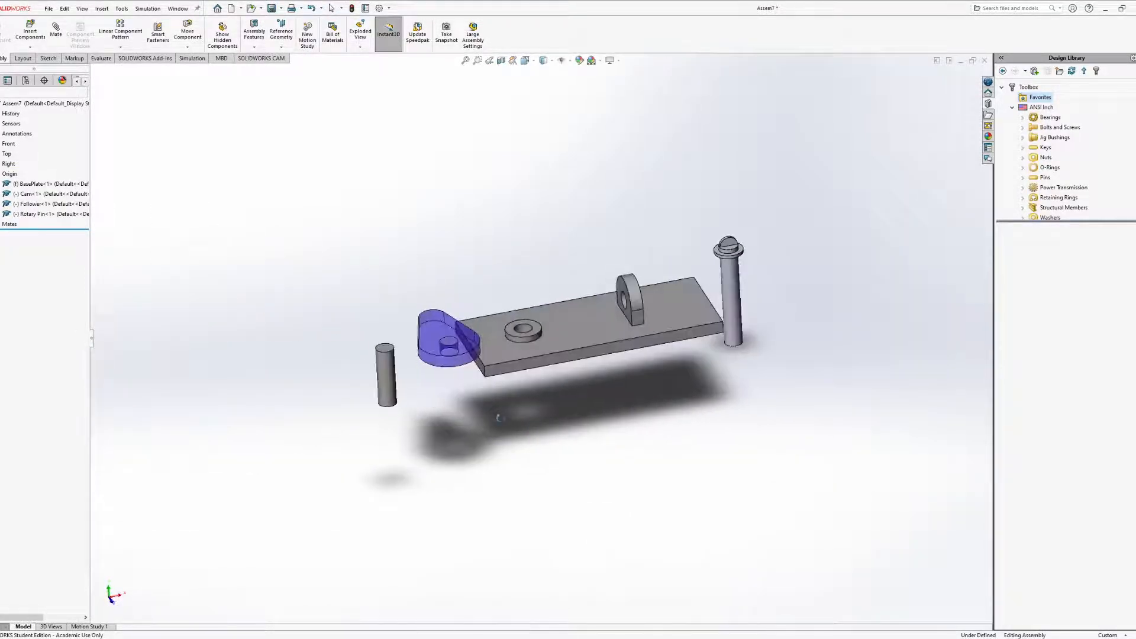
{"action": "middle_click_drag", "start_coordinate": [536, 235], "coordinate": [454, 264], "text": "ctrl"}
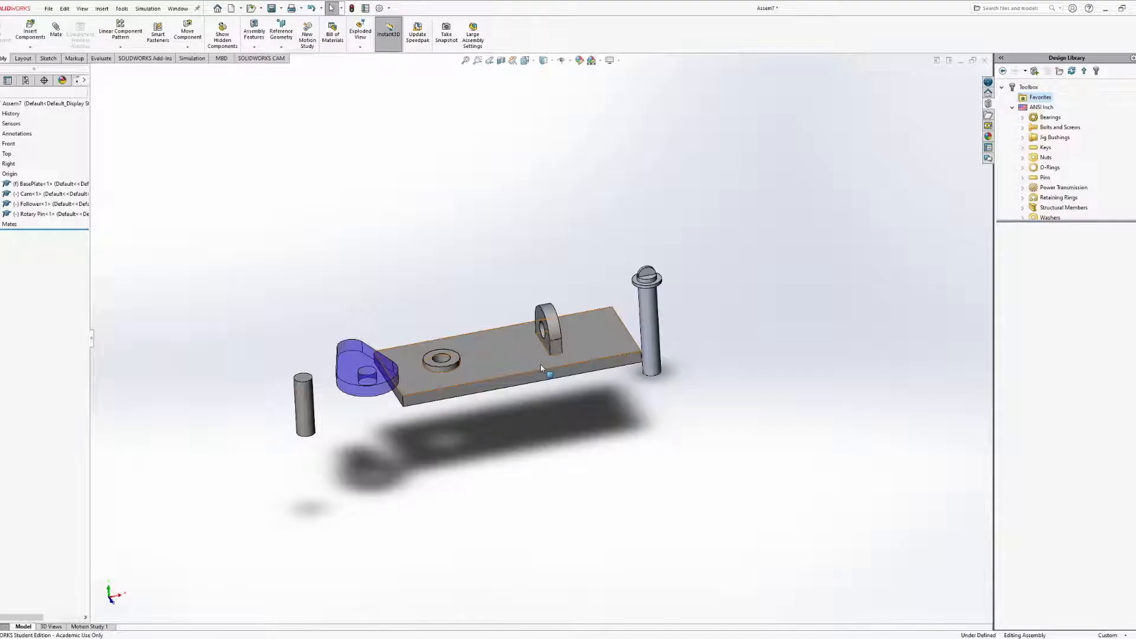
{"action": "middle_click_drag", "start_coordinate": [541, 364], "coordinate": [584, 347]}
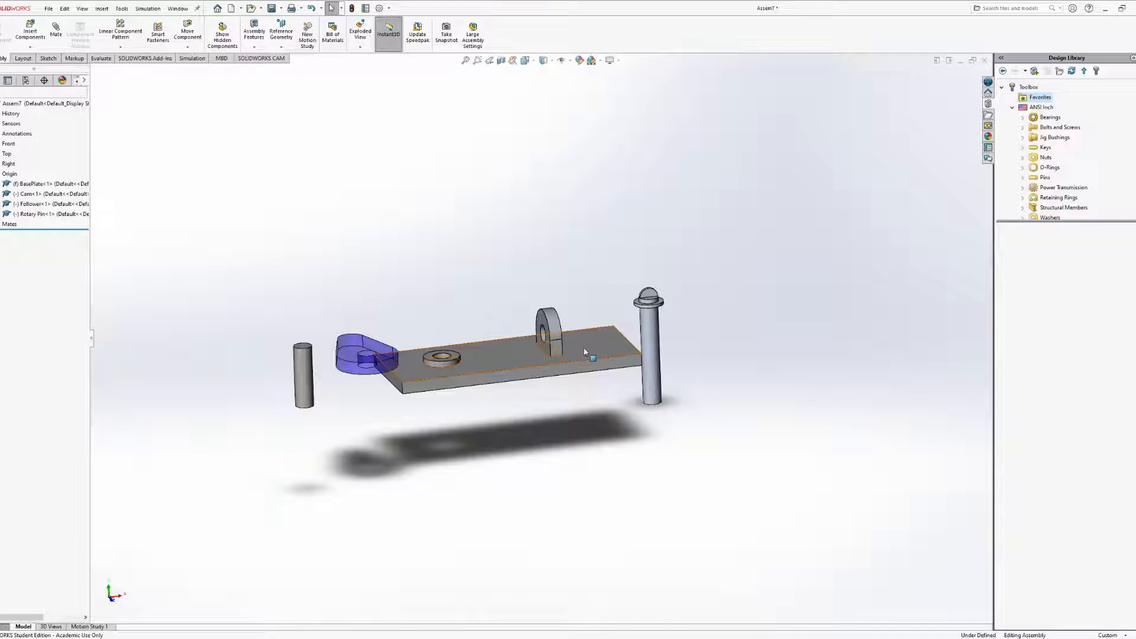
{"action": "scroll", "coordinate": [583, 347], "scroll_direction": "up", "scroll_amount": 1}
{"action": "middle_click_drag", "start_coordinate": [553, 343], "coordinate": [485, 296]}
{"action": "middle_click_drag", "start_coordinate": [439, 347], "coordinate": [439, 335]}
{"action": "scroll", "coordinate": [329, 324], "scroll_direction": "down", "scroll_amount": 4}
{"action": "middle_click_drag", "start_coordinate": [661, 404], "coordinate": [652, 469]}
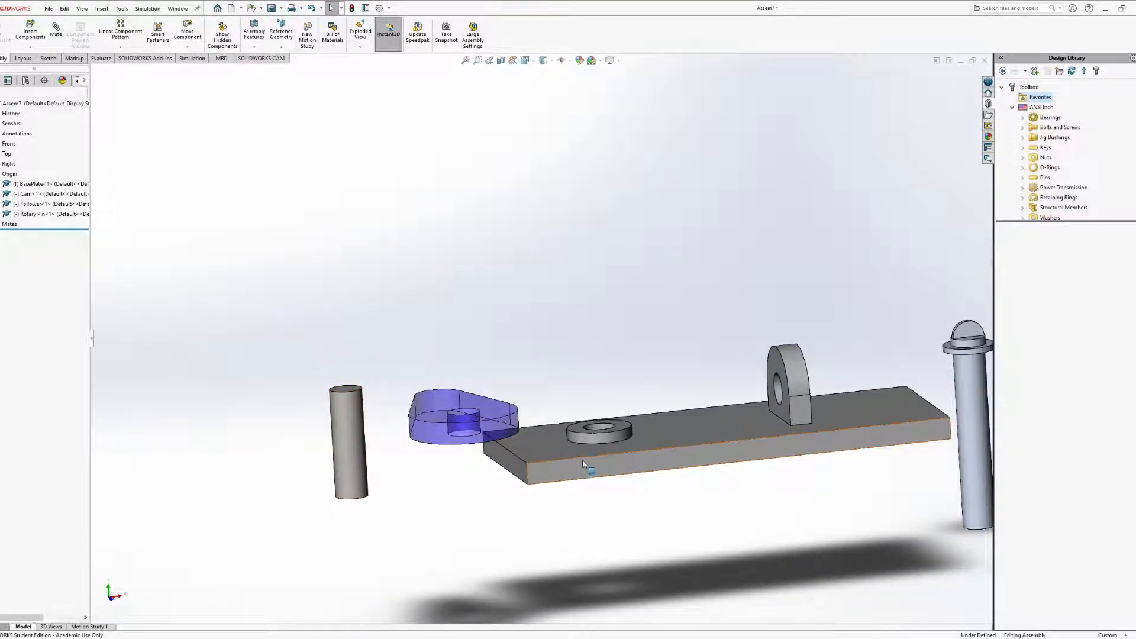
{"action": "middle_click_drag", "start_coordinate": [521, 435], "coordinate": [519, 246]}
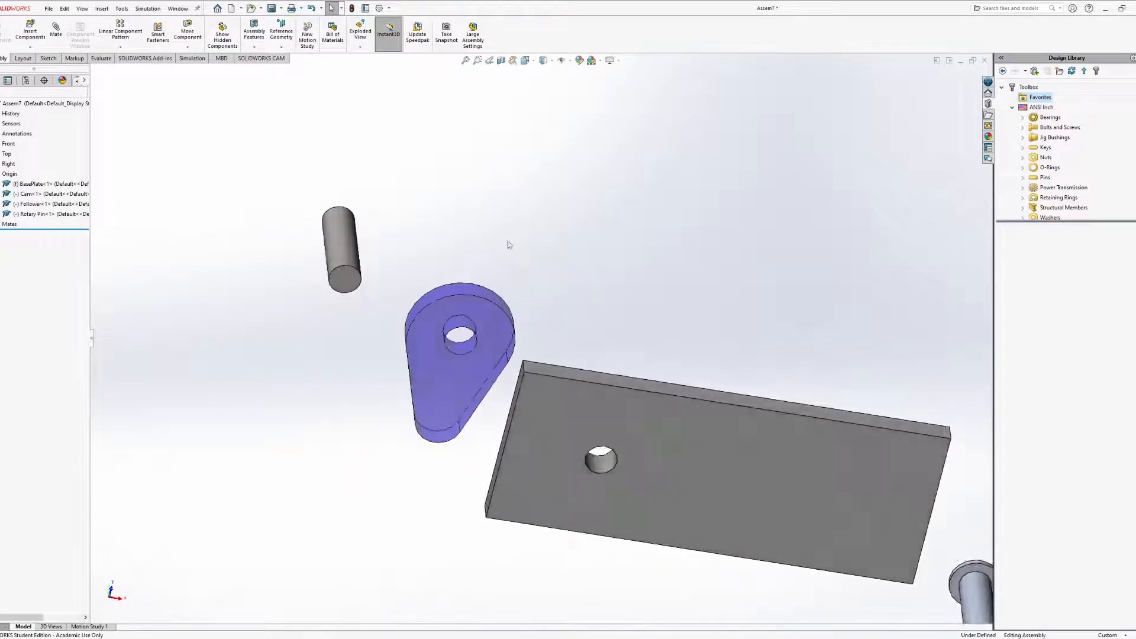
Mate the rotary pin's cylindrical face concentric with the hole through the base plate
{"action": "left_click", "coordinate": [334, 248]}
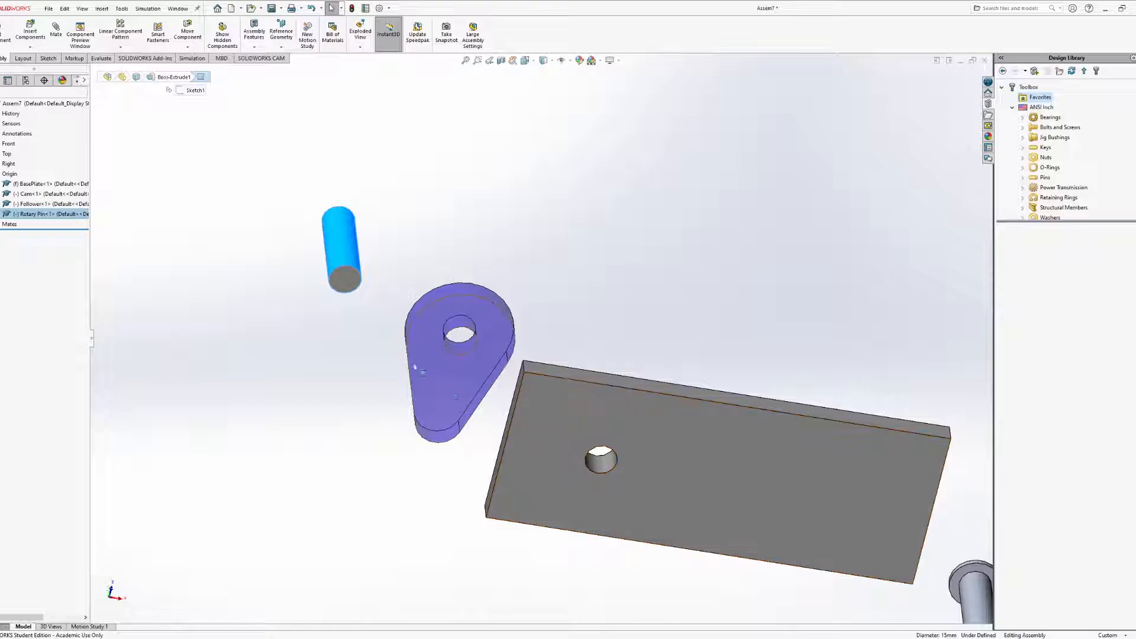
{"action": "left_click", "coordinate": [240, 124]}
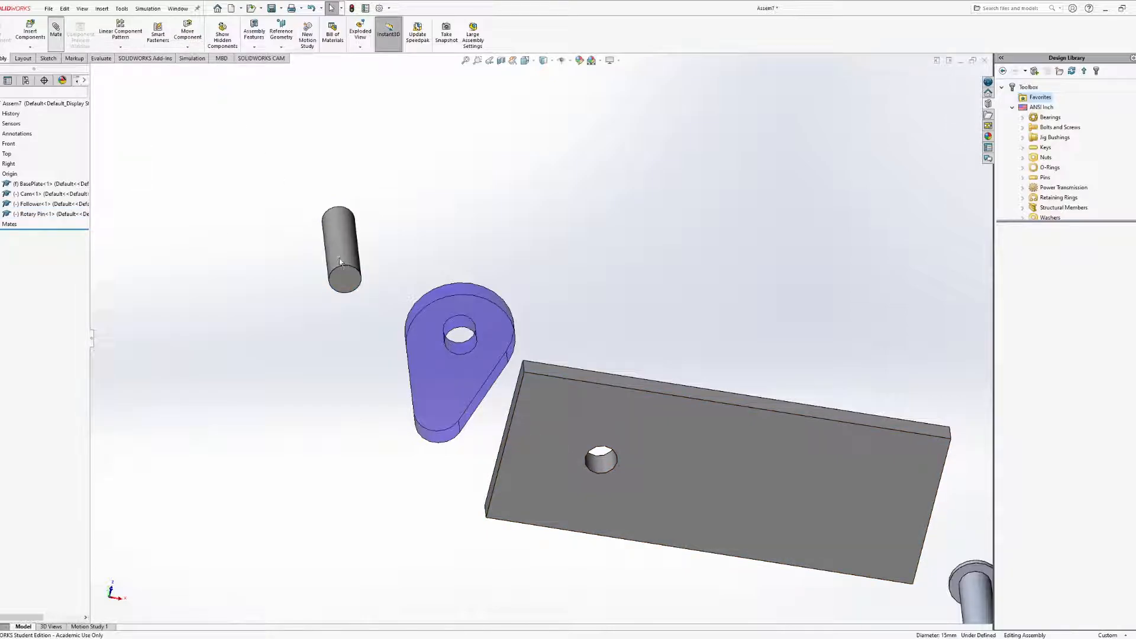
{"action": "left_click", "coordinate": [344, 237]}
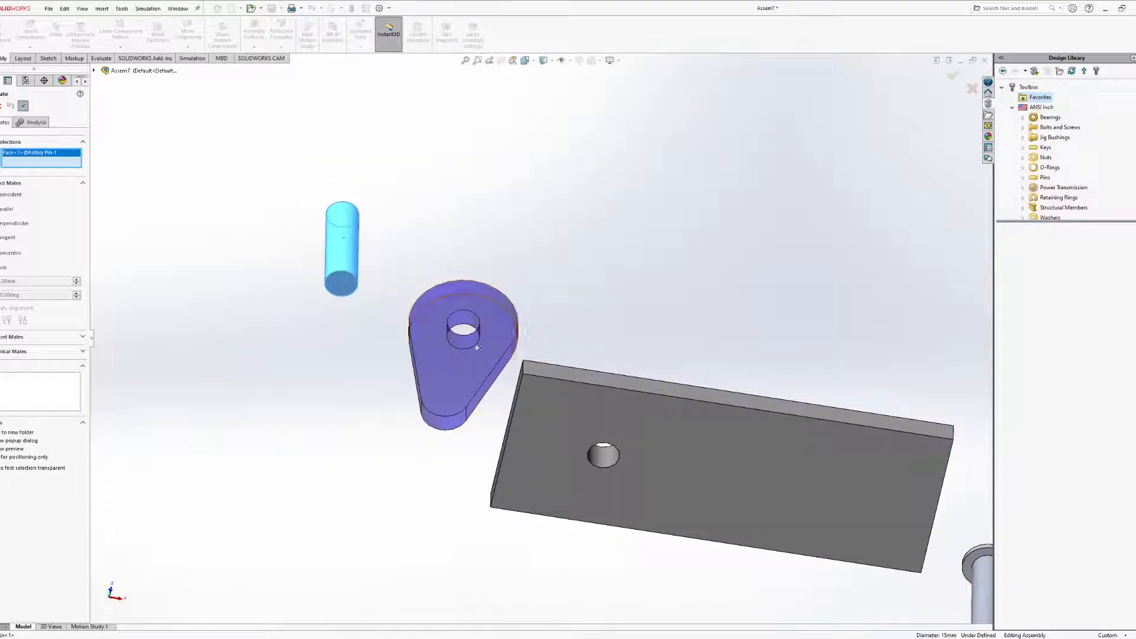
{"action": "scroll", "coordinate": [577, 460], "scroll_direction": "down", "scroll_amount": 5}
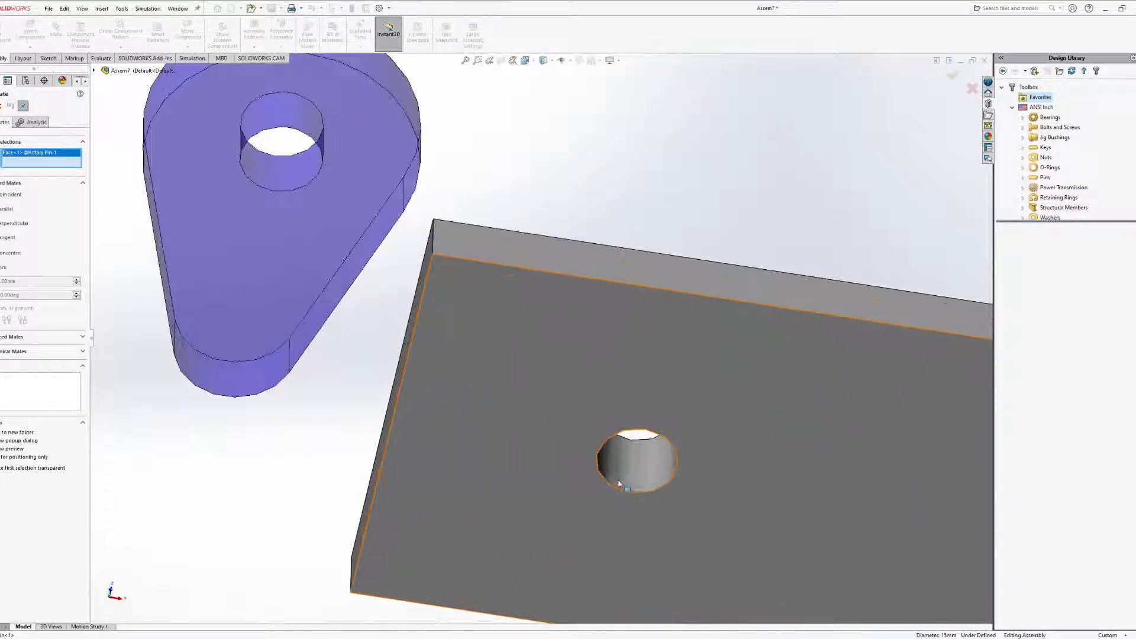
{"action": "left_click", "coordinate": [647, 472]}
{"action": "scroll", "coordinate": [631, 299], "scroll_direction": "up", "scroll_amount": 4}
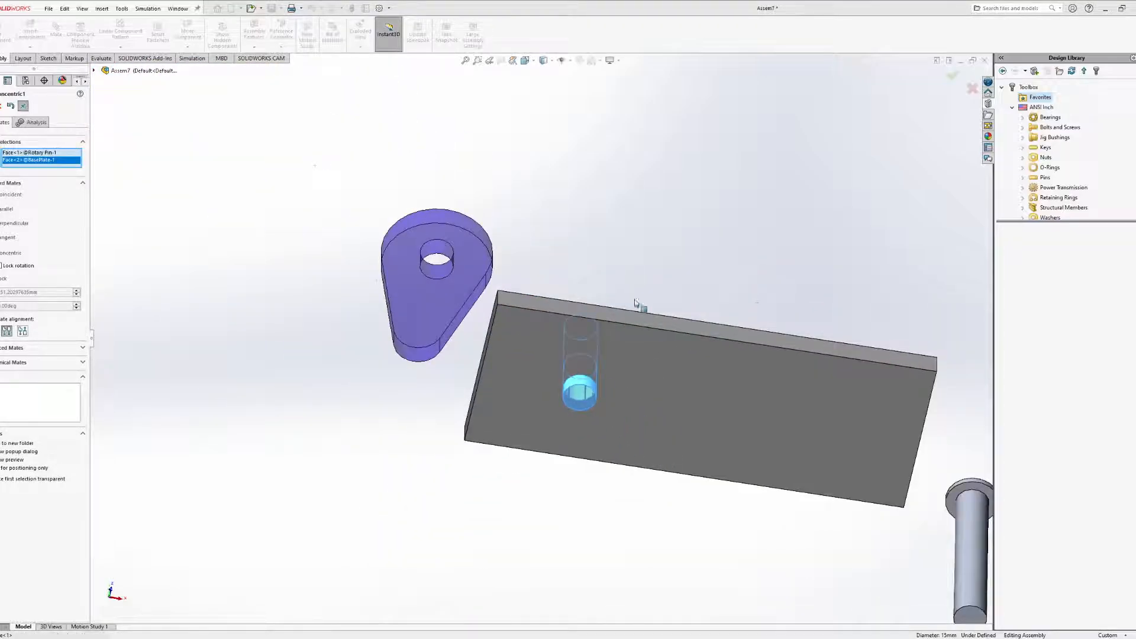
{"action": "middle_click_drag", "start_coordinate": [632, 299], "coordinate": [672, 452]}
{"action": "left_click", "coordinate": [0, 106]}
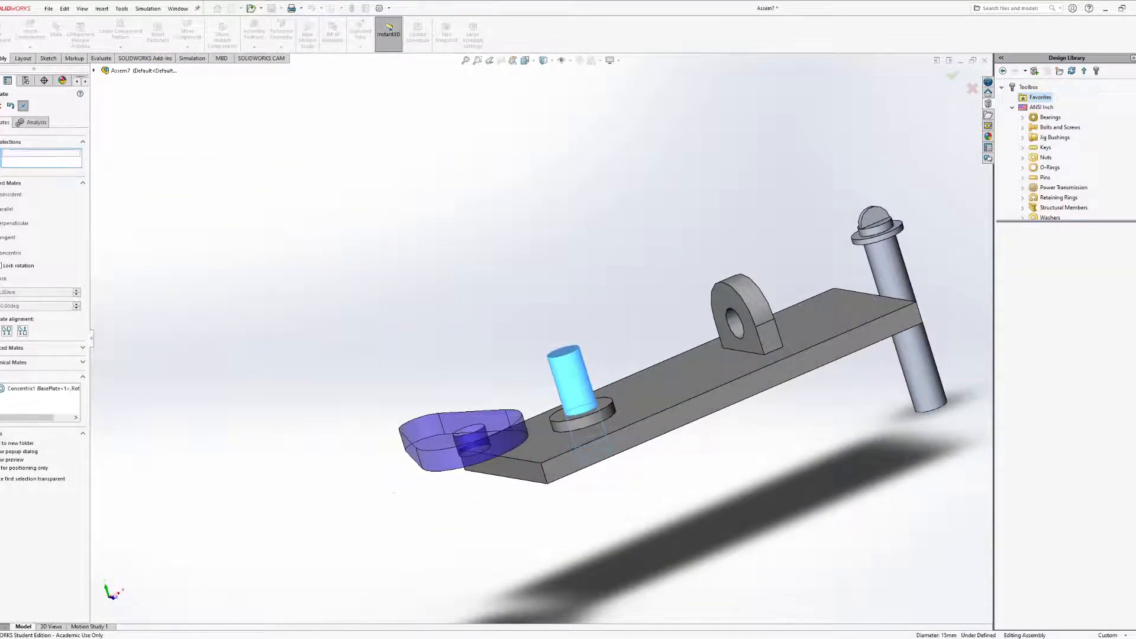
Slide the rotary pin along the hole so that its lower end projects beneath the base plate
{"action": "mouse_move", "coordinate": [577, 387]}
{"action": "left_mouse_down"}
{"action": "mouse_move", "coordinate": [572, 346]}
{"action": "mouse_move", "coordinate": [512, 258]}
{"action": "mouse_move", "coordinate": [604, 520]}
{"action": "mouse_move", "coordinate": [545, 279]}
{"action": "mouse_move", "coordinate": [621, 558]}
{"action": "mouse_move", "coordinate": [535, 228]}
{"action": "mouse_move", "coordinate": [594, 400]}
{"action": "left_mouse_up"}
{"action": "middle_click_drag", "start_coordinate": [595, 429], "coordinate": [596, 313]}
{"action": "scroll", "coordinate": [619, 350], "scroll_direction": "down", "scroll_amount": 3}
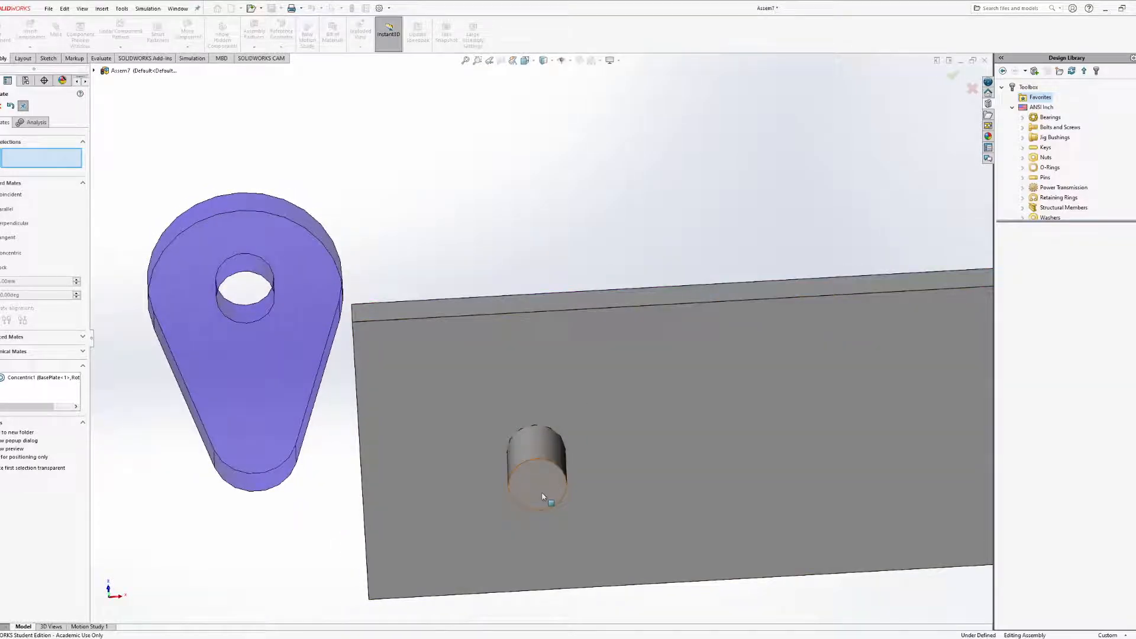
{"action": "left_click", "coordinate": [547, 462]}
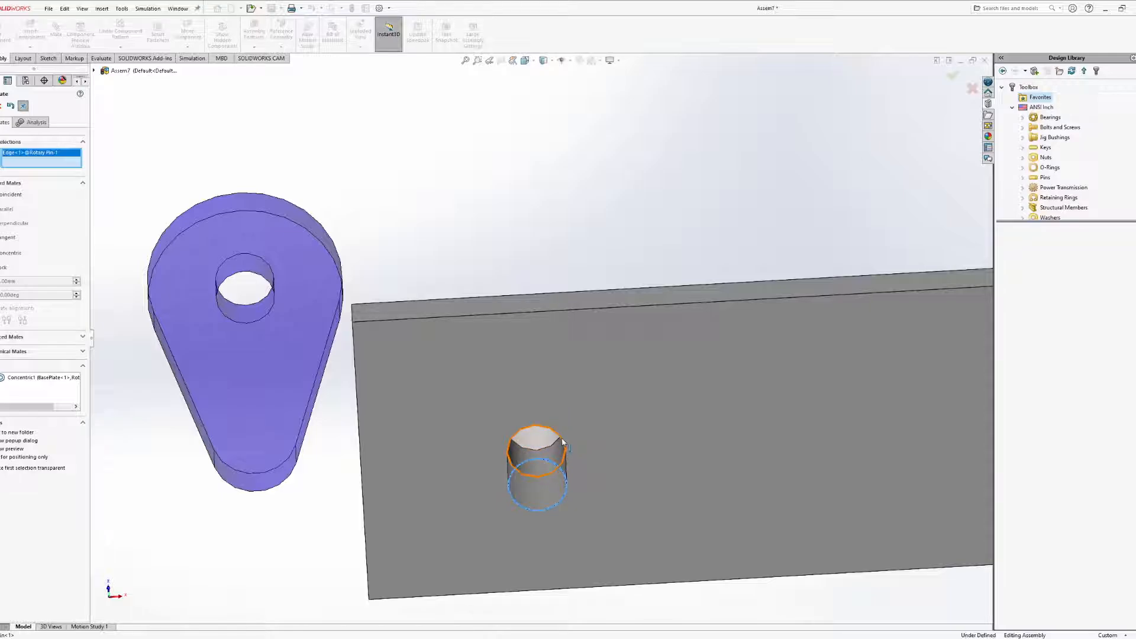
{"action": "left_click", "coordinate": [563, 442]}
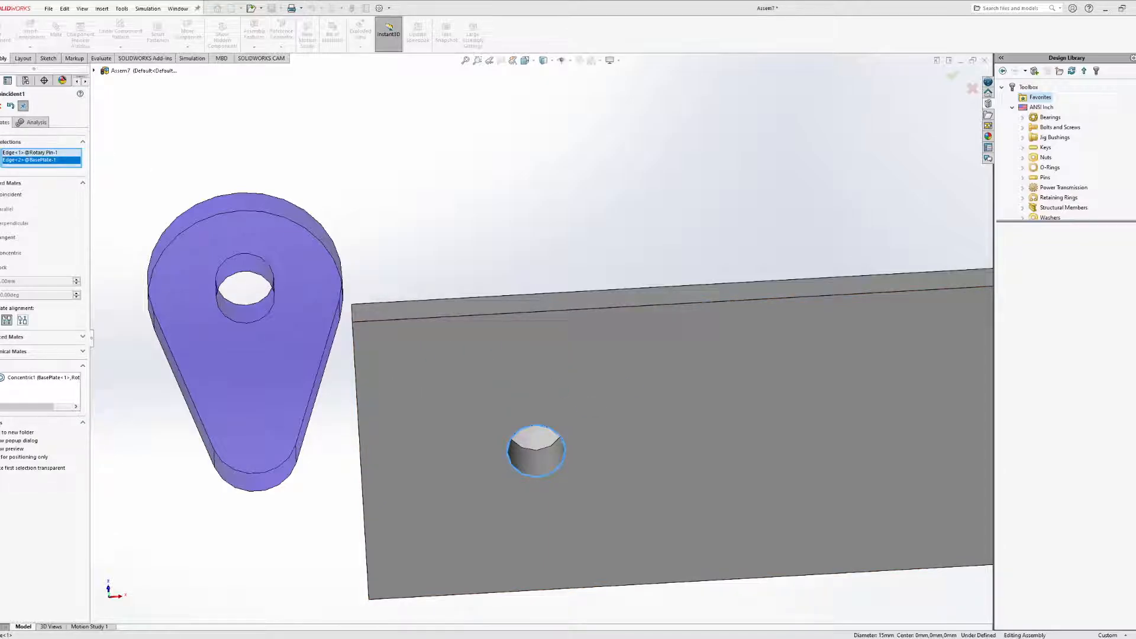
{"action": "left_click", "coordinate": [11, 107]}
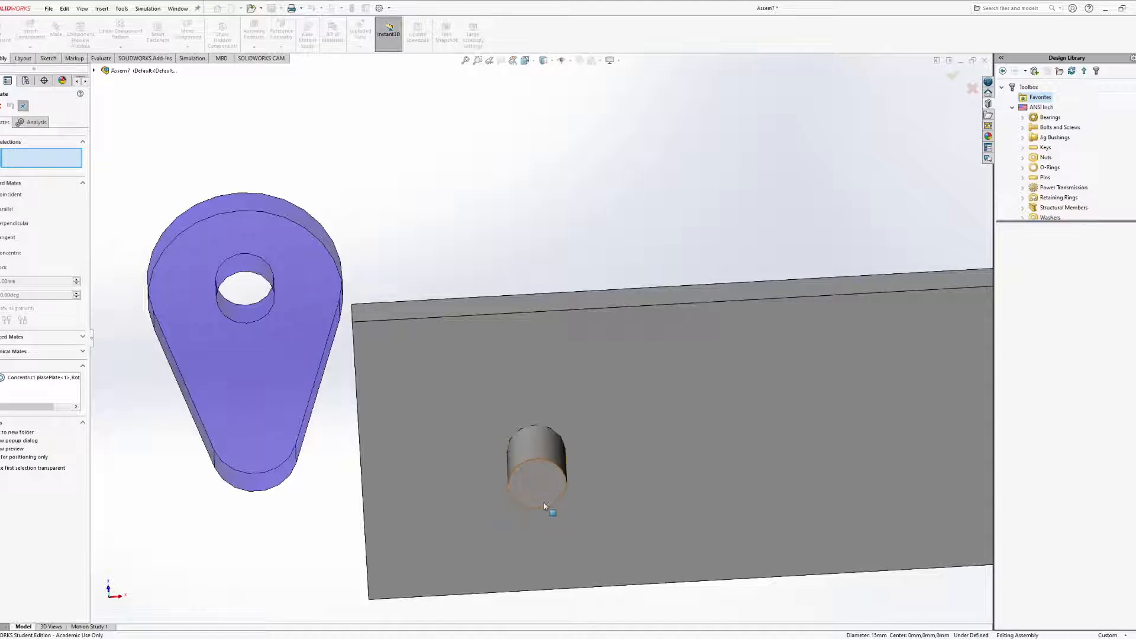
Mate the circular edge of the rotary pin's lower end coincident with the hole edge on the base plate's underside, and finish mating
{"action": "left_click", "coordinate": [556, 441]}
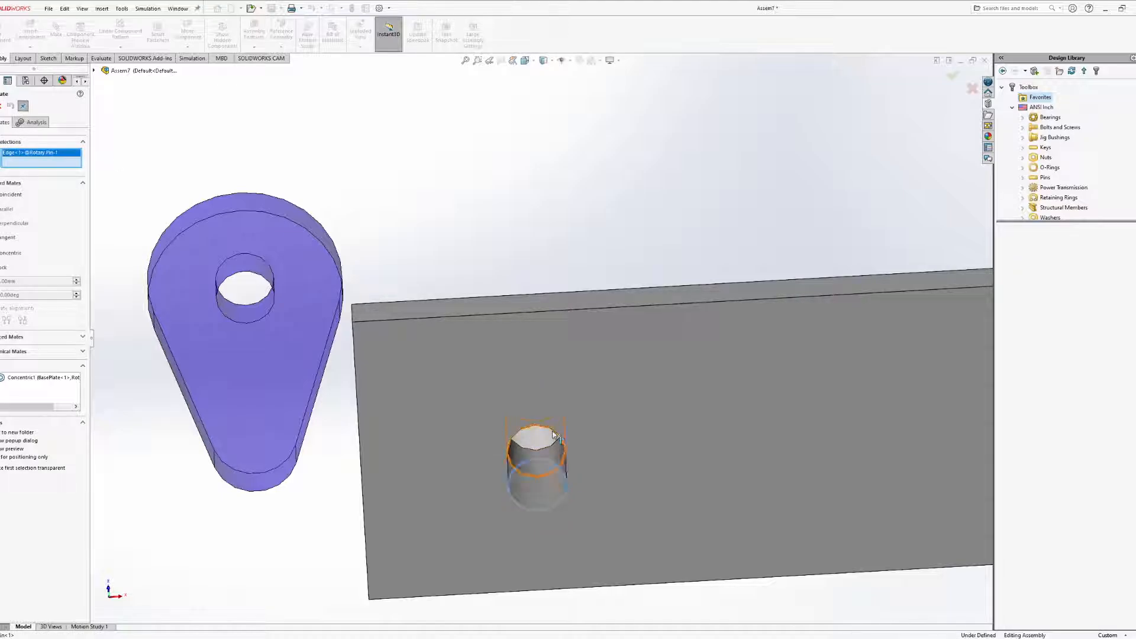
{"action": "left_click", "coordinate": [562, 453]}
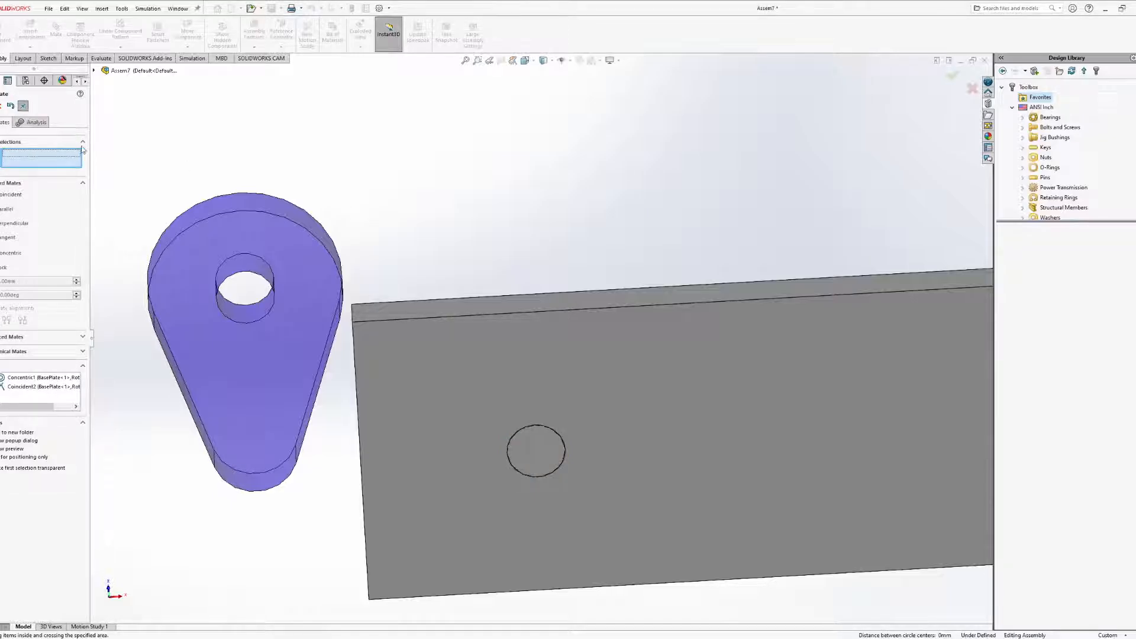
{"action": "left_click", "coordinate": [1, 109]}
Test whether the rotary pin can still slide, and examine its seating from above and below the base plate
{"action": "middle_click_drag", "start_coordinate": [629, 335], "coordinate": [642, 511]}
{"action": "left_click", "coordinate": [457, 308]}
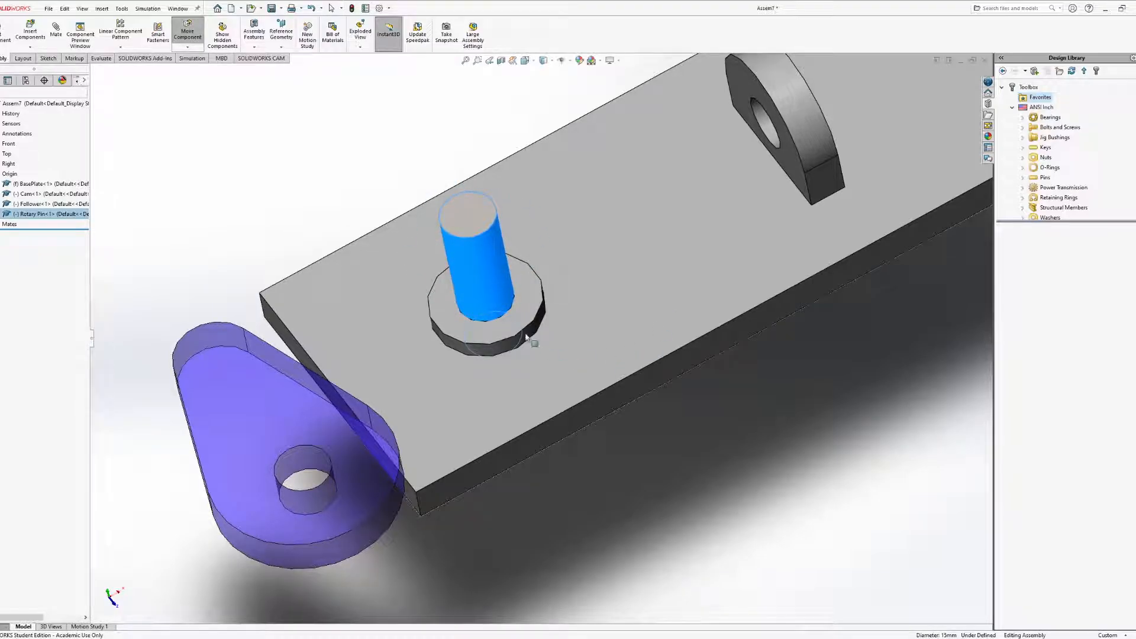
{"action": "middle_click_drag", "start_coordinate": [478, 198], "coordinate": [596, 330]}
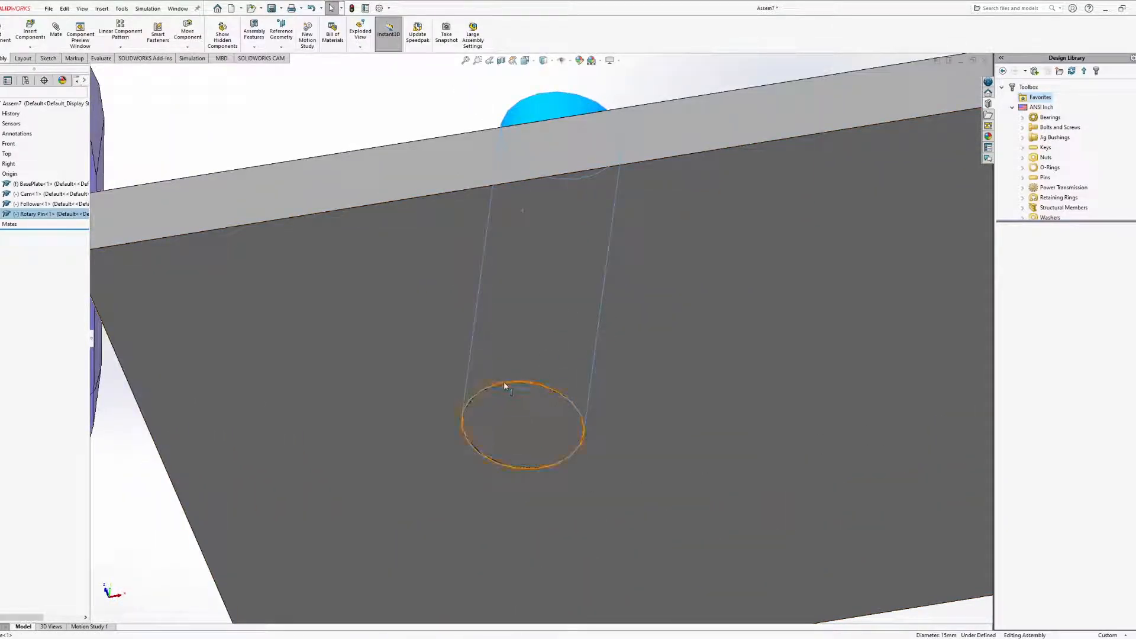
{"action": "scroll", "coordinate": [504, 387], "scroll_direction": "up", "scroll_amount": 3}
{"action": "middle_click_drag", "start_coordinate": [536, 217], "coordinate": [615, 418]}
{"action": "scroll", "coordinate": [547, 290], "scroll_direction": "up", "scroll_amount": 2}
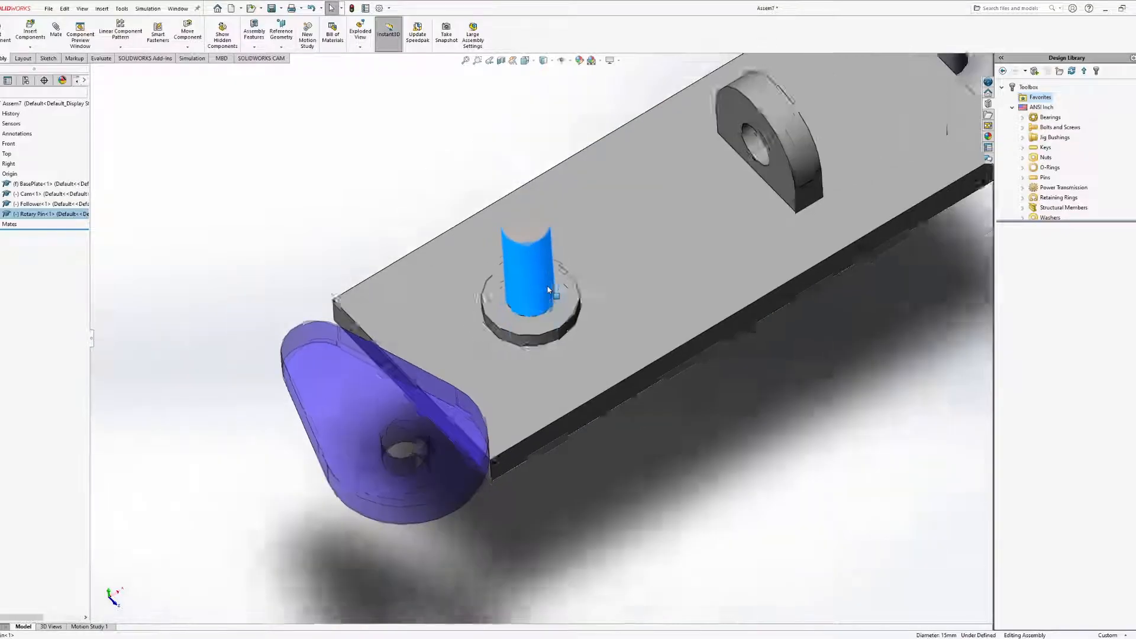
{"action": "scroll", "coordinate": [548, 290], "scroll_direction": "up", "scroll_amount": 1}
{"action": "middle_click_drag", "start_coordinate": [549, 209], "coordinate": [551, 274], "text": "ctrl"}
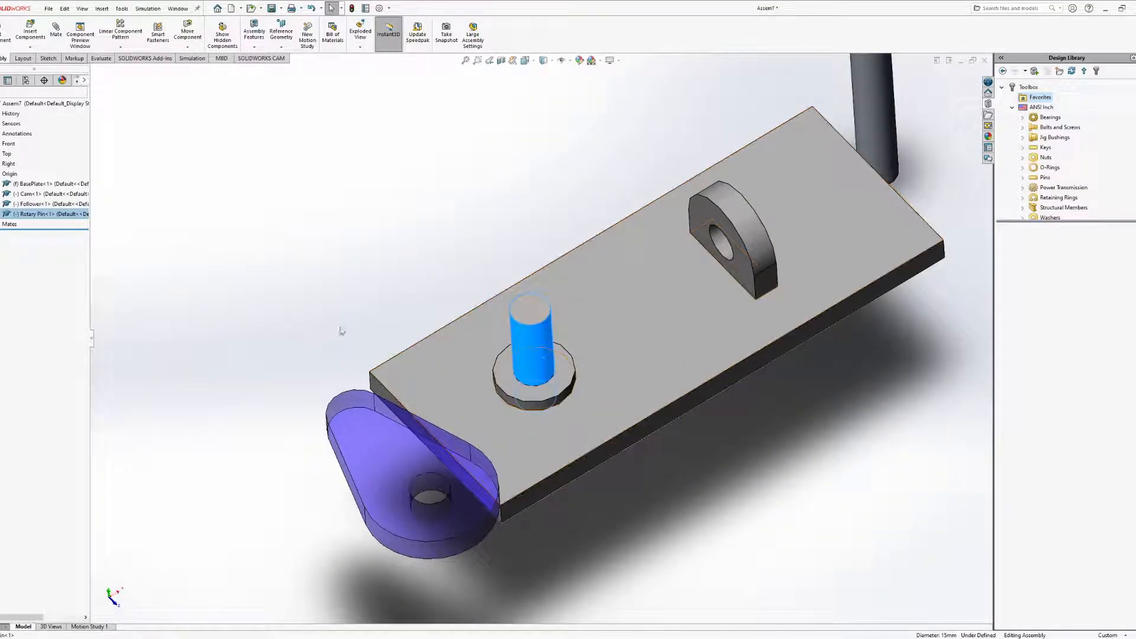
List the assembly's mates and examine the edges used by the coincident mate between the rotary pin and base plate
{"action": "left_click", "coordinate": [0, 225]}
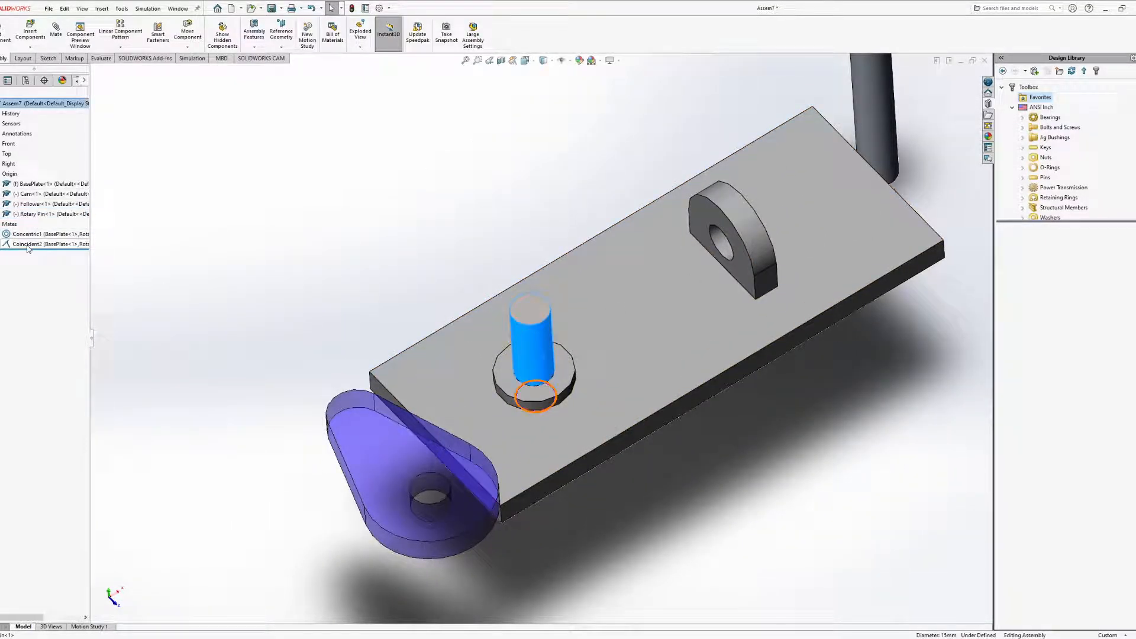
{"action": "left_click", "coordinate": [28, 246]}
{"action": "middle_click_drag", "start_coordinate": [489, 377], "coordinate": [456, 114]}
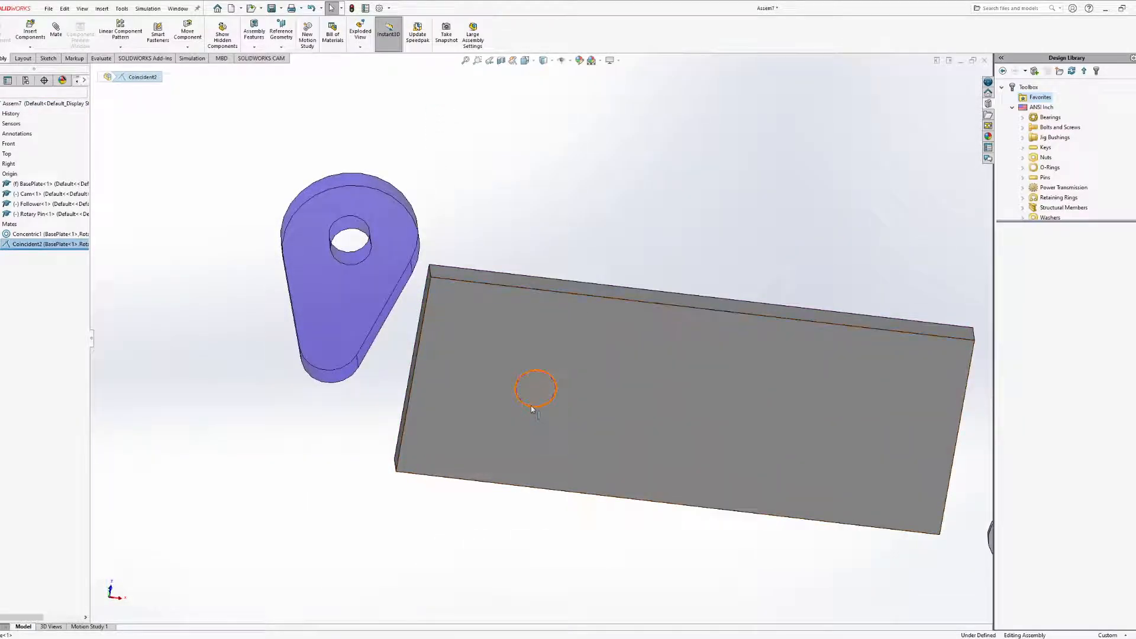
{"action": "scroll", "coordinate": [554, 406], "scroll_direction": "down", "scroll_amount": 5}
{"action": "scroll", "coordinate": [549, 387], "scroll_direction": "up", "scroll_amount": 5}
{"action": "middle_click_drag", "start_coordinate": [574, 279], "coordinate": [601, 449]}
{"action": "middle_click_drag", "start_coordinate": [513, 133], "coordinate": [548, 364]}
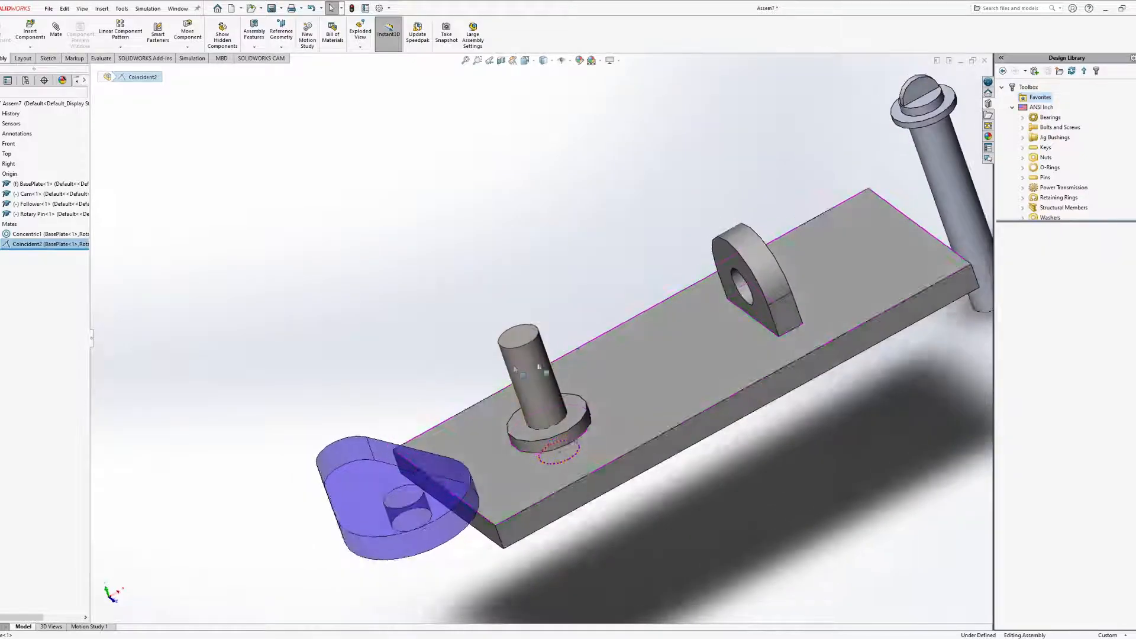
{"action": "middle_click_drag", "start_coordinate": [524, 403], "coordinate": [553, 271]}
{"action": "middle_click_drag", "start_coordinate": [644, 545], "coordinate": [660, 586]}
{"action": "key", "text": "Escape"}
Mate the cam's hole concentric with the rotary pin's cylindrical face
{"action": "middle_click_drag", "start_coordinate": [622, 518], "coordinate": [584, 388], "text": "ctrl"}
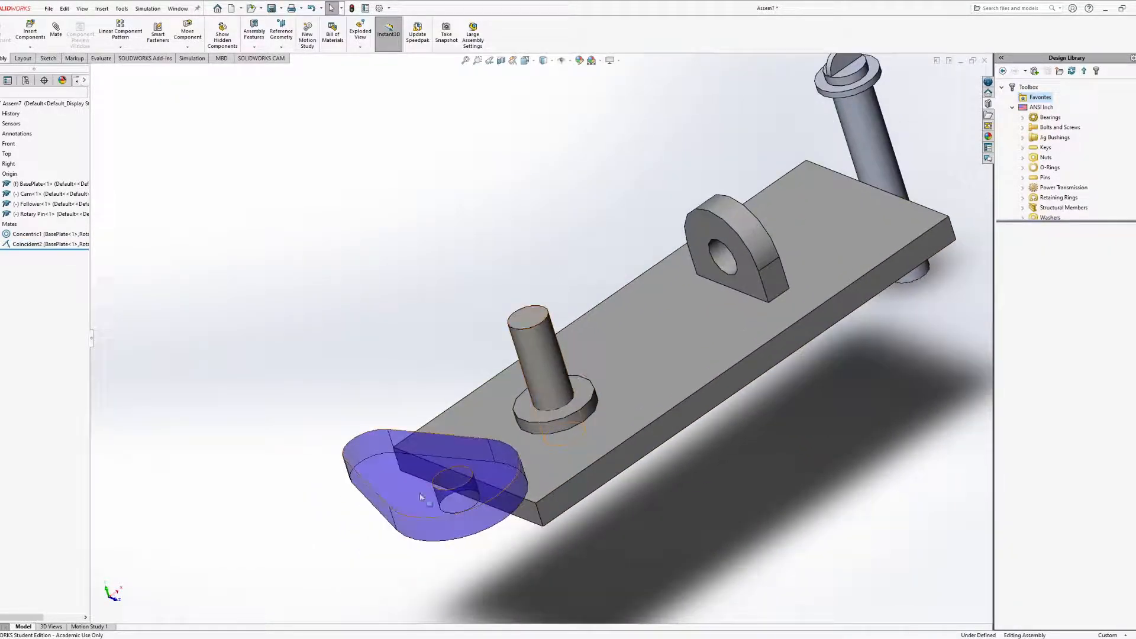
{"action": "middle_click_drag", "start_coordinate": [493, 471], "coordinate": [507, 496]}
{"action": "middle_click_drag", "start_coordinate": [492, 404], "coordinate": [394, 524]}
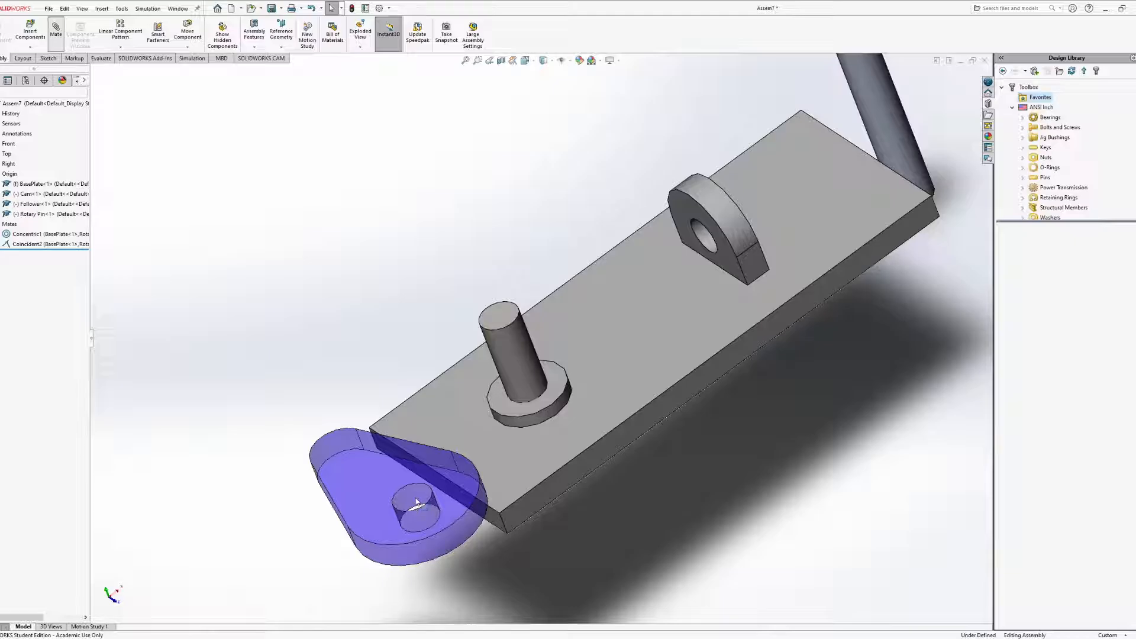
{"action": "left_click", "coordinate": [533, 376]}
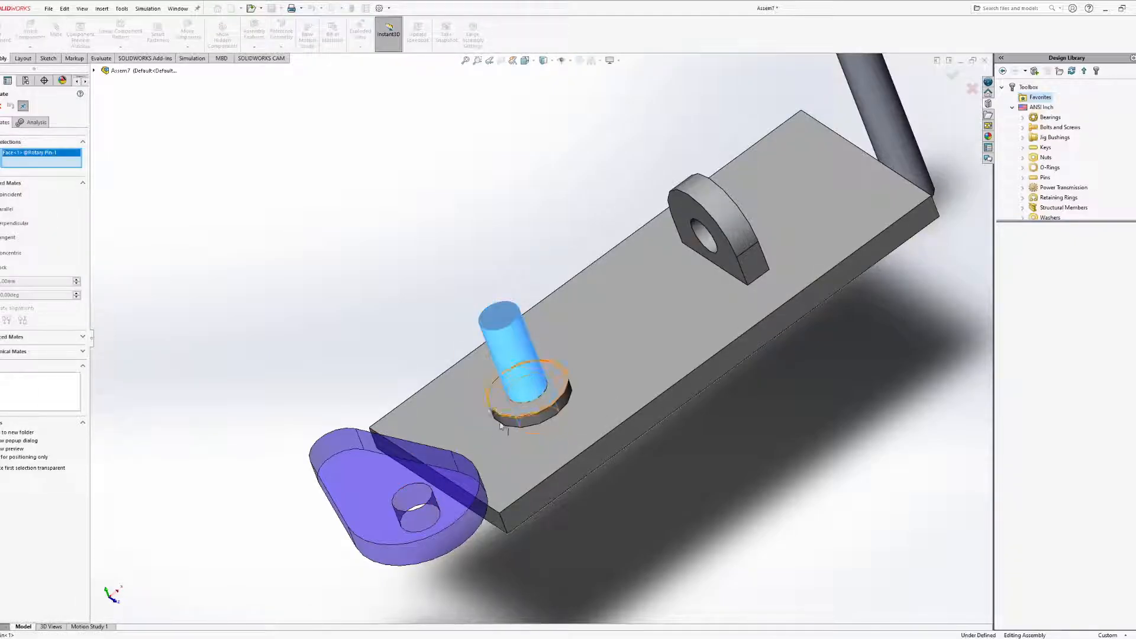
{"action": "left_click", "coordinate": [422, 496]}
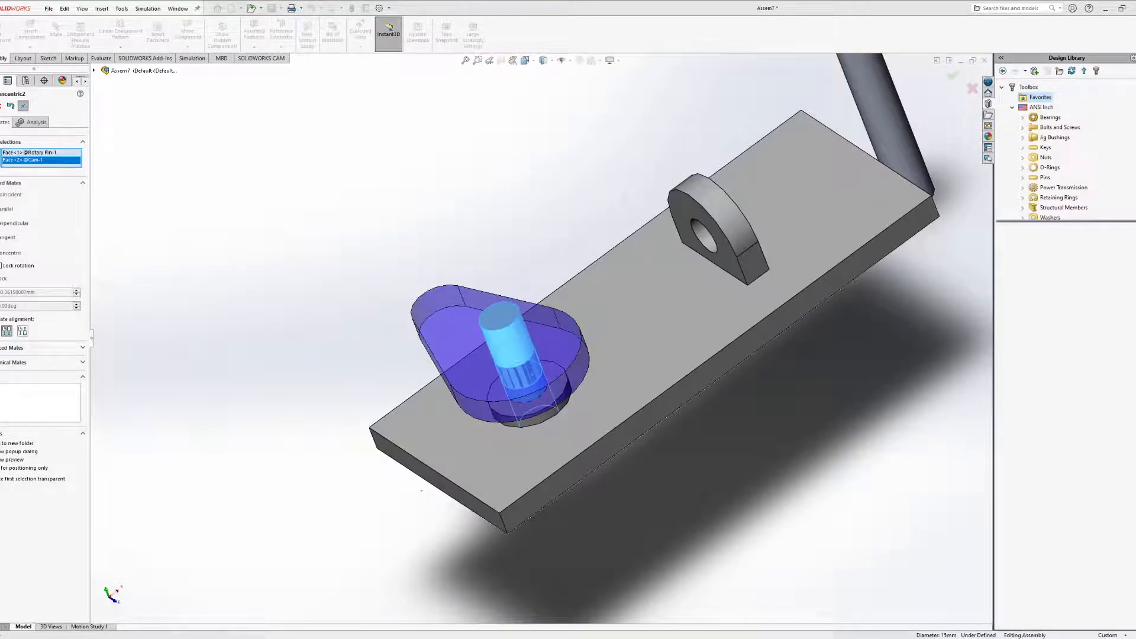
{"action": "left_click", "coordinate": [544, 476]}
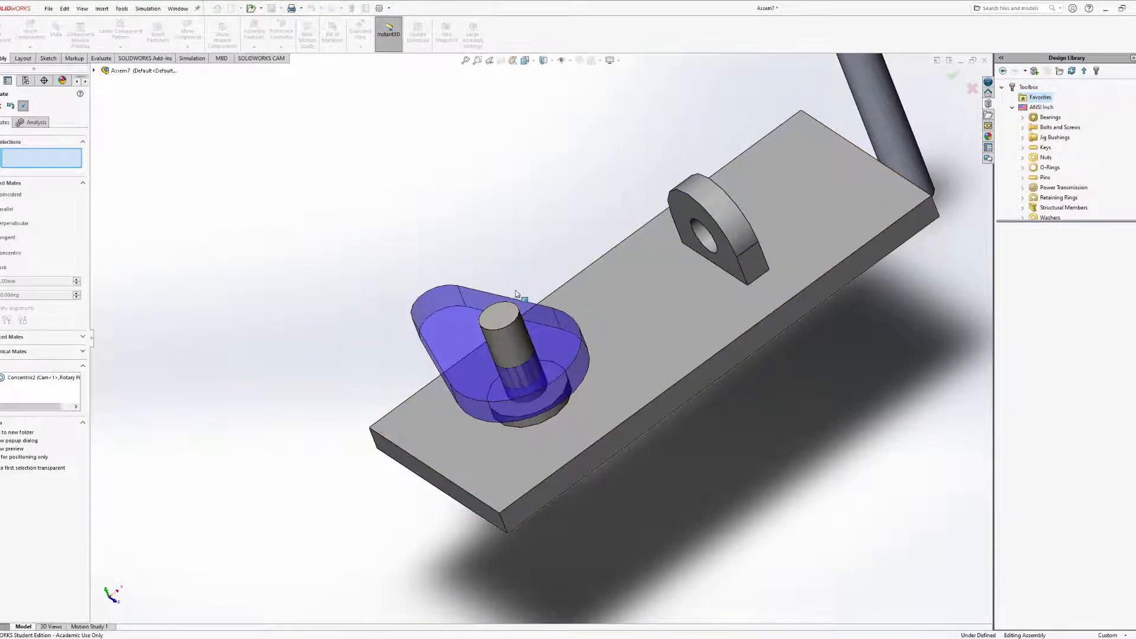
Raise the cam along the pin, mate its underside coincident with the top of the base plate's round boss, and finish mating
{"action": "left_click_drag", "start_coordinate": [515, 292], "coordinate": [579, 373]}
{"action": "middle_click_drag", "start_coordinate": [579, 374], "coordinate": [537, 276]}
{"action": "left_click_drag", "start_coordinate": [525, 252], "coordinate": [534, 229]}
{"action": "middle_click_drag", "start_coordinate": [543, 335], "coordinate": [476, 265]}
{"action": "scroll", "coordinate": [464, 331], "scroll_direction": "down", "scroll_amount": 5}
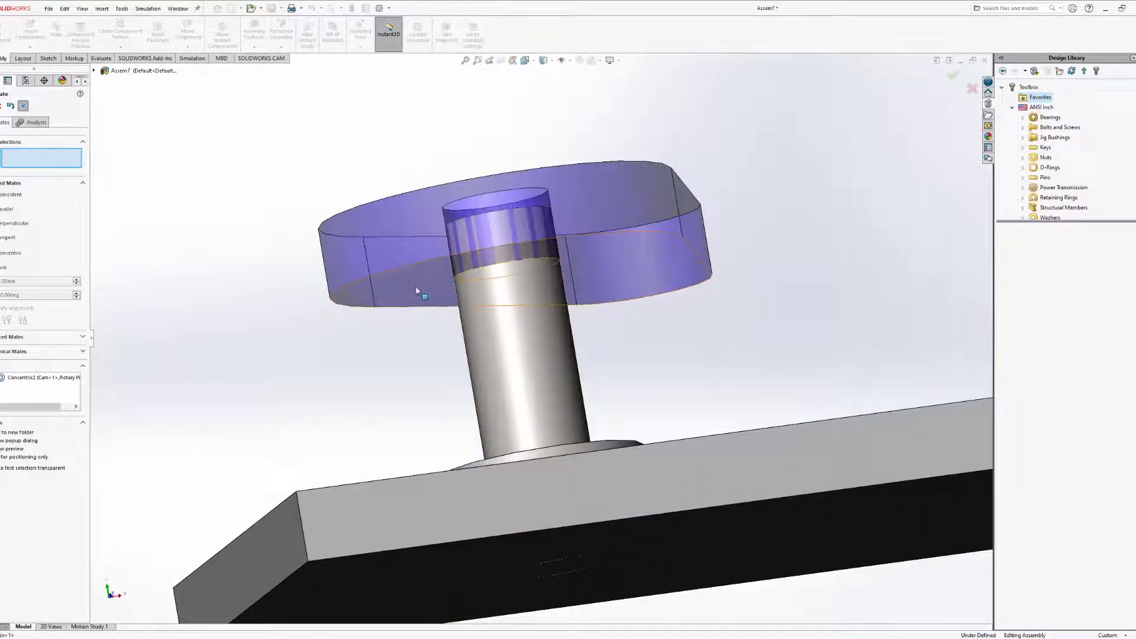
{"action": "left_click", "coordinate": [416, 285]}
{"action": "middle_click_drag", "start_coordinate": [415, 285], "coordinate": [460, 453]}
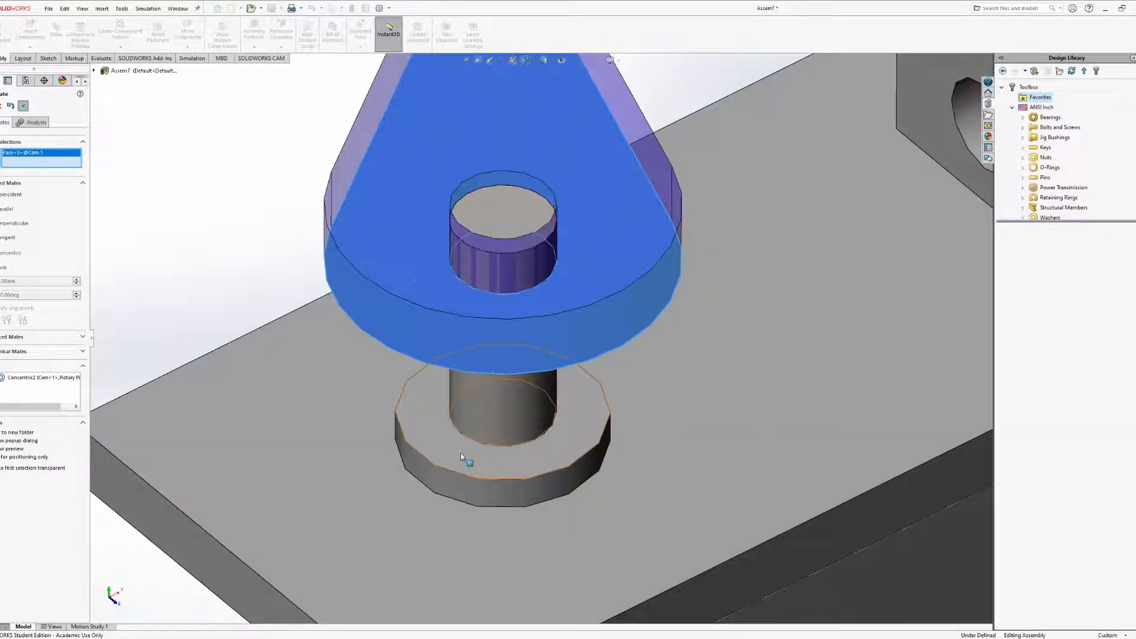
{"action": "left_click", "coordinate": [460, 453]}
{"action": "key", "text": "Return"}
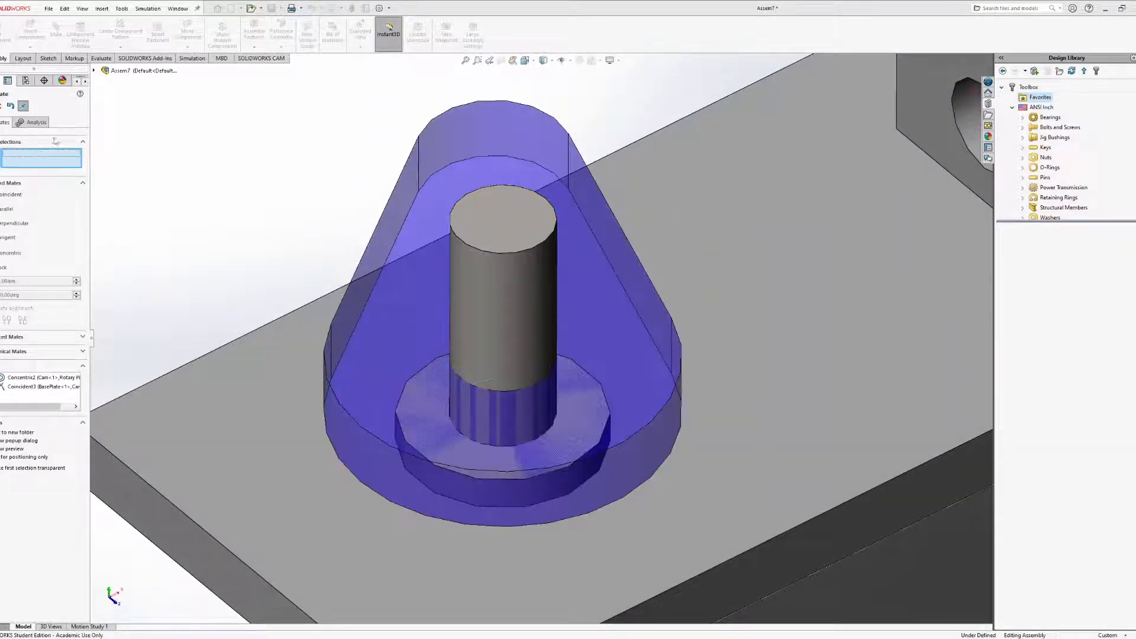
{"action": "left_click", "coordinate": [2, 110]}
Rotate the cam about the rotary pin so that its narrow end points toward the base plate's upright lug
{"action": "scroll", "coordinate": [498, 220], "scroll_direction": "up", "scroll_amount": 1}
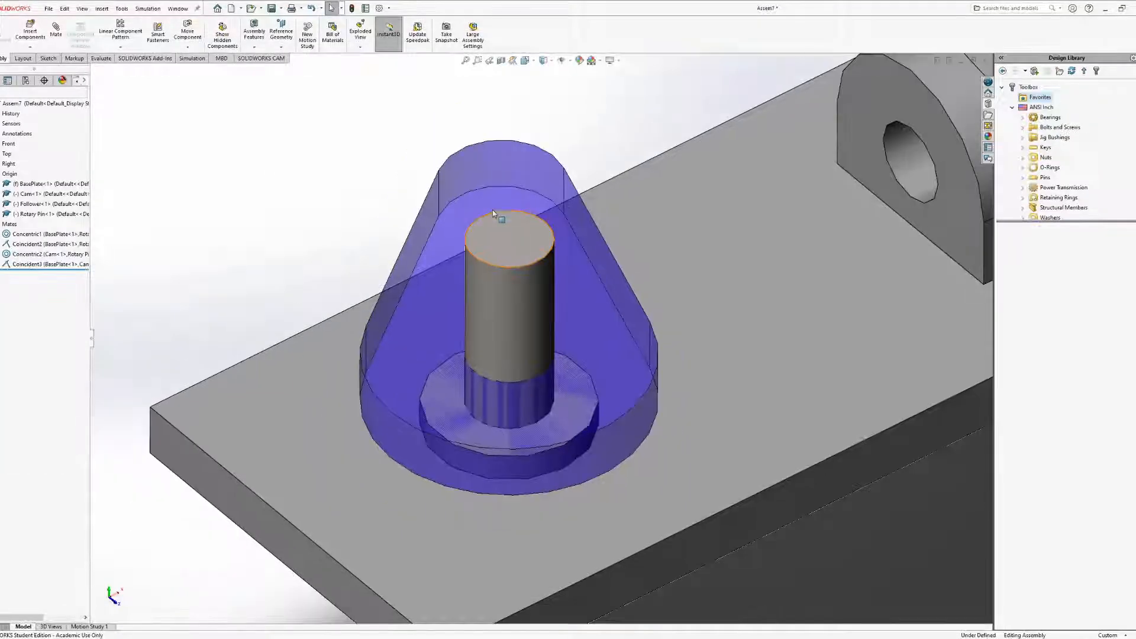
{"action": "middle_click_drag", "start_coordinate": [498, 222], "coordinate": [499, 292]}
{"action": "left_click", "coordinate": [477, 166]}
{"action": "left_click_drag", "start_coordinate": [480, 170], "coordinate": [660, 356]}
{"action": "middle_click_drag", "start_coordinate": [657, 358], "coordinate": [609, 290]}
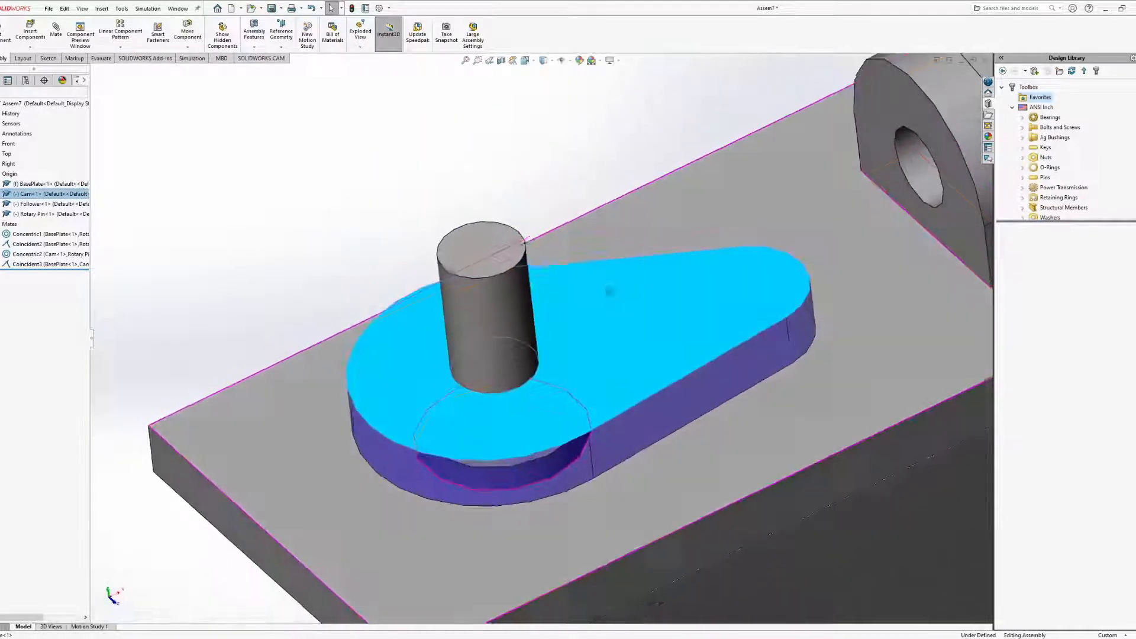
Review the faces selected in the coincident mate between the cam and base plate, and close it without changes
{"action": "scroll", "coordinate": [458, 354], "scroll_direction": "up", "scroll_amount": 3}
{"action": "middle_click_drag", "start_coordinate": [459, 356], "coordinate": [472, 264]}
{"action": "left_click", "coordinate": [47, 264]}
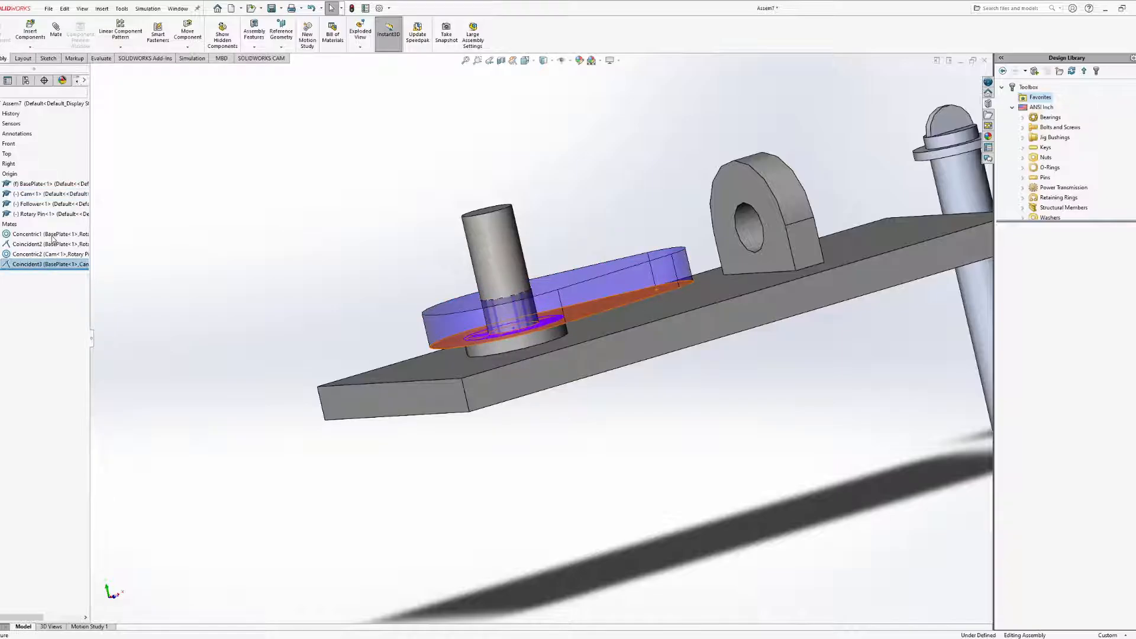
{"action": "left_click", "coordinate": [55, 244]}
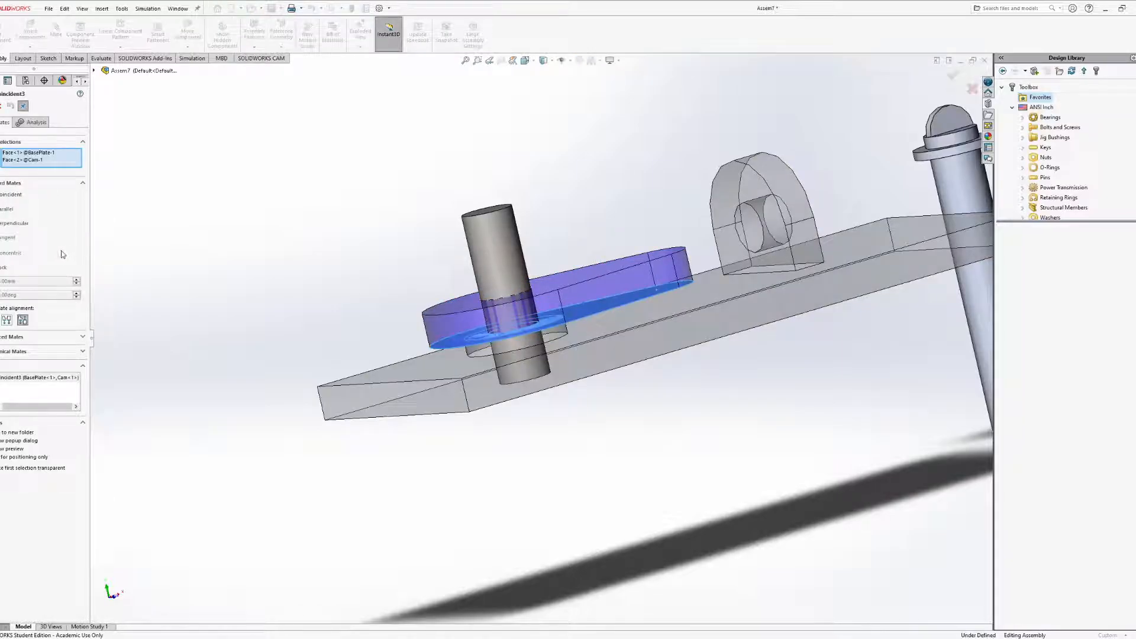
{"action": "middle_click_drag", "start_coordinate": [390, 313], "coordinate": [122, 281]}
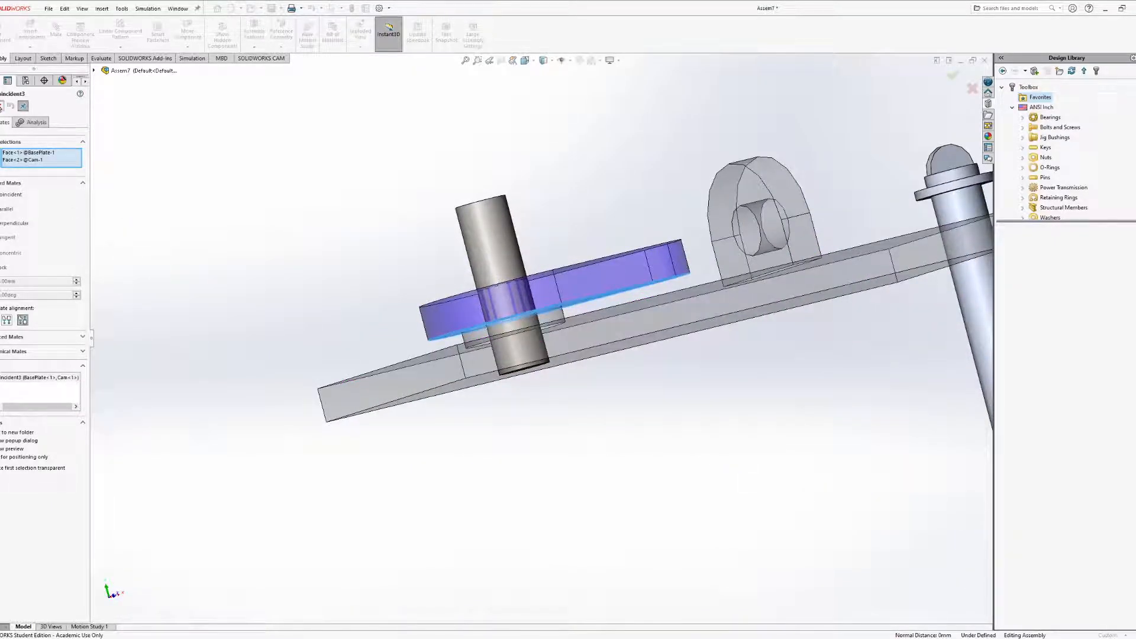
{"action": "left_click", "coordinate": [1, 107]}
Highlight the concentric mate between the cam and rotary pin, and test whether the pin still moves
{"action": "left_click", "coordinate": [33, 255]}
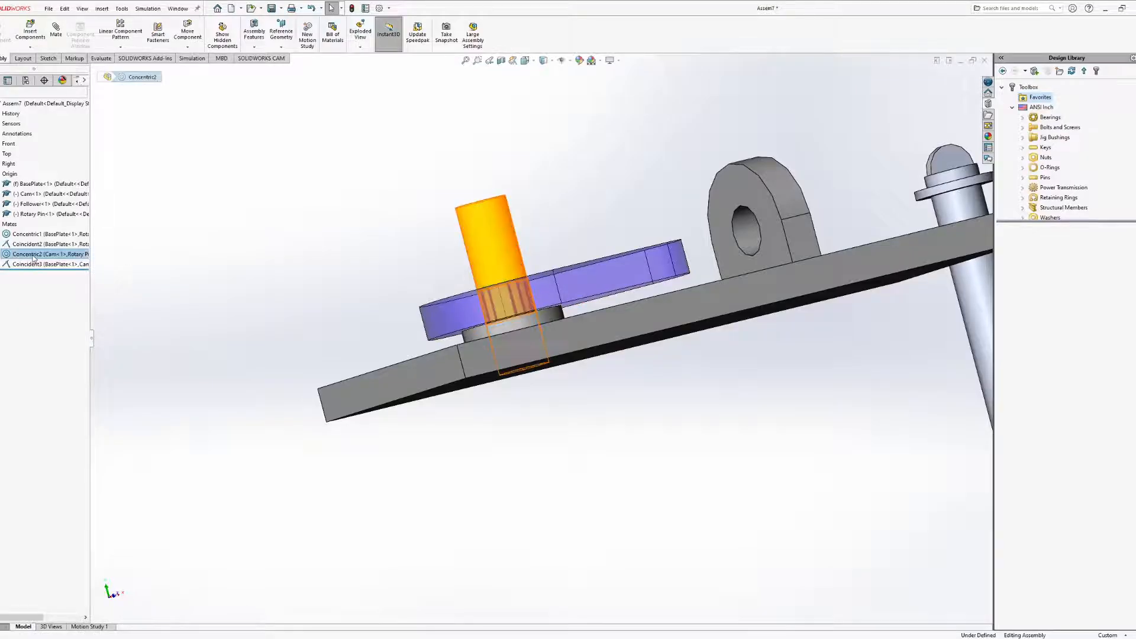
{"action": "middle_click_drag", "start_coordinate": [573, 219], "coordinate": [612, 350]}
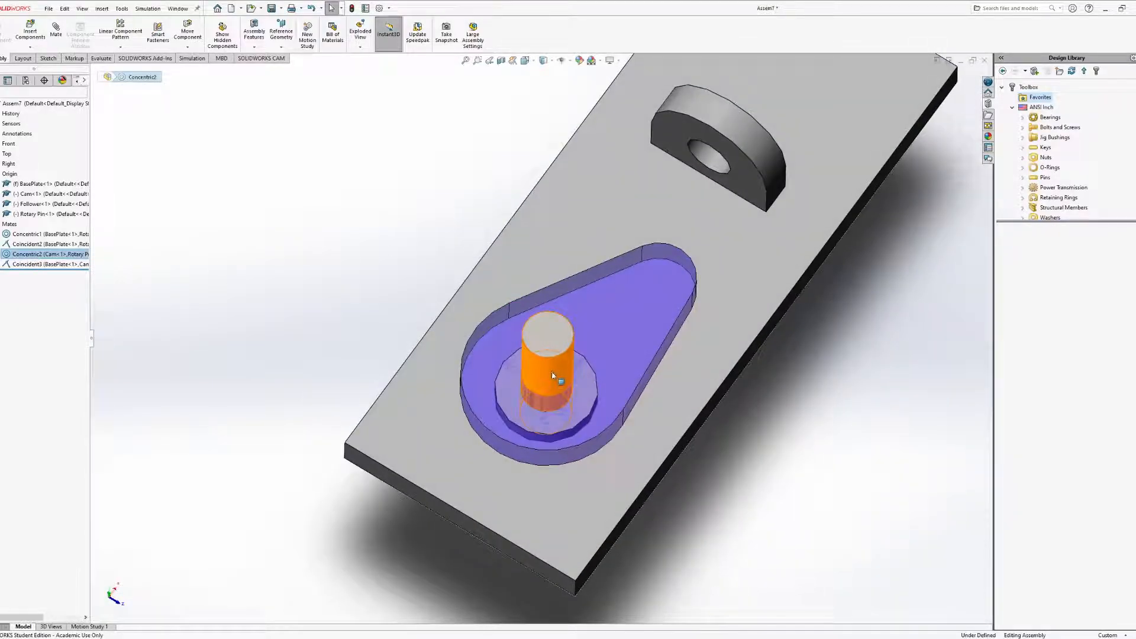
{"action": "left_click", "coordinate": [395, 221]}
{"action": "middle_click_drag", "start_coordinate": [395, 221], "coordinate": [510, 263]}
{"action": "left_click_drag", "start_coordinate": [526, 341], "coordinate": [499, 383]}
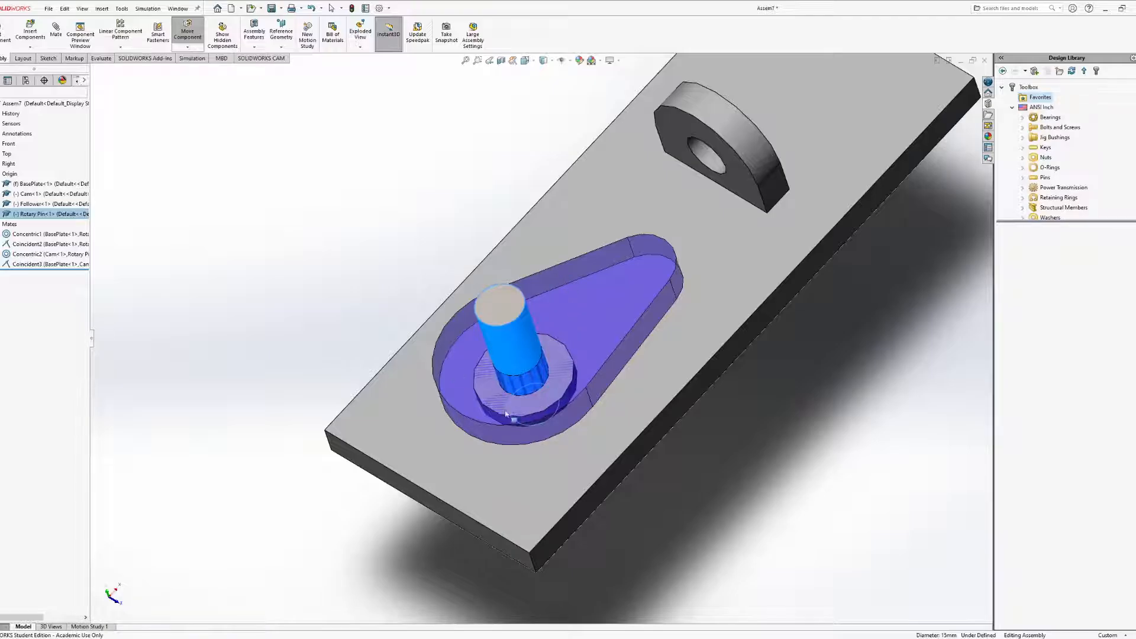
Edit the concentric mate between the cam and rotary pin to lock rotation, and accept the change
{"action": "left_click", "coordinate": [32, 256]}
{"action": "middle_click_drag", "start_coordinate": [232, 339], "coordinate": [233, 271]}
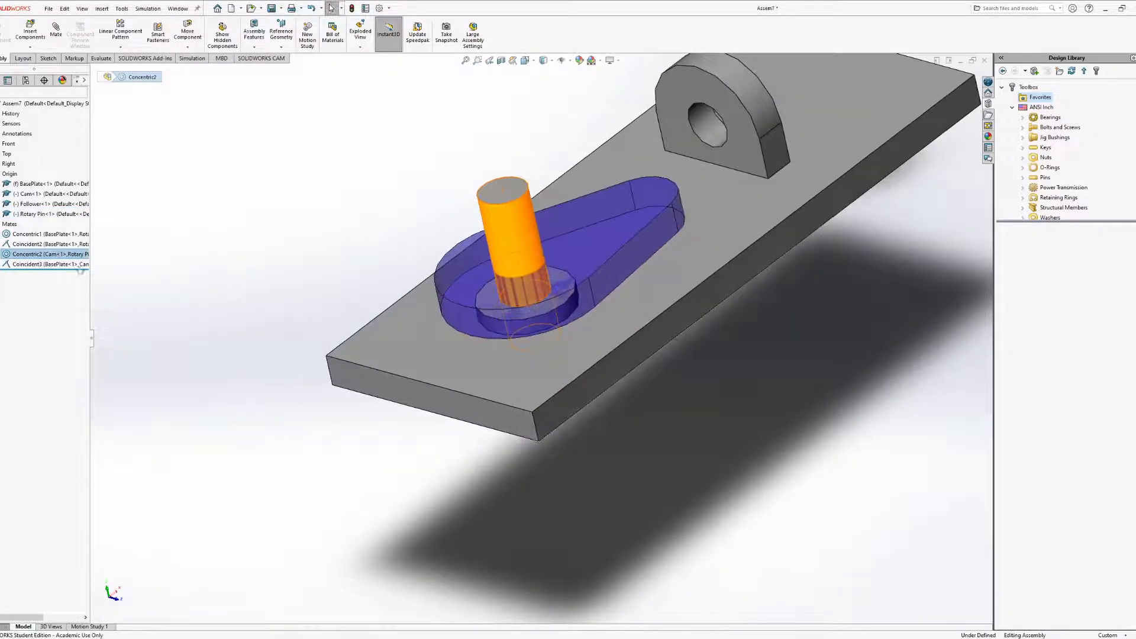
{"action": "middle_click_drag", "start_coordinate": [451, 221], "coordinate": [424, 314], "text": "ctrl"}
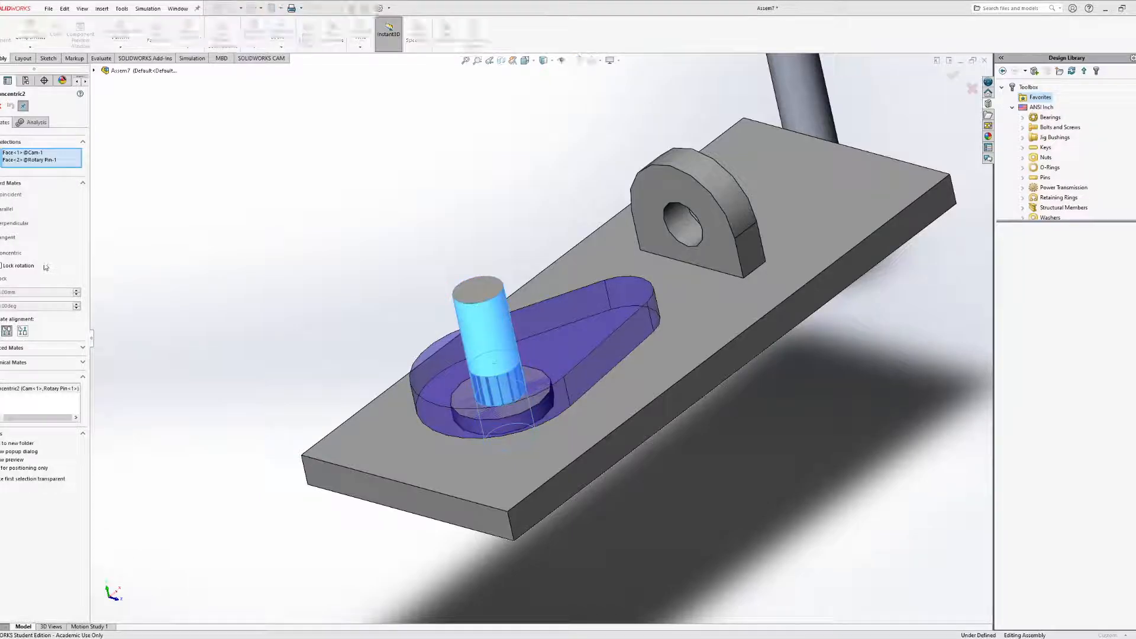
{"action": "left_click", "coordinate": [11, 267]}
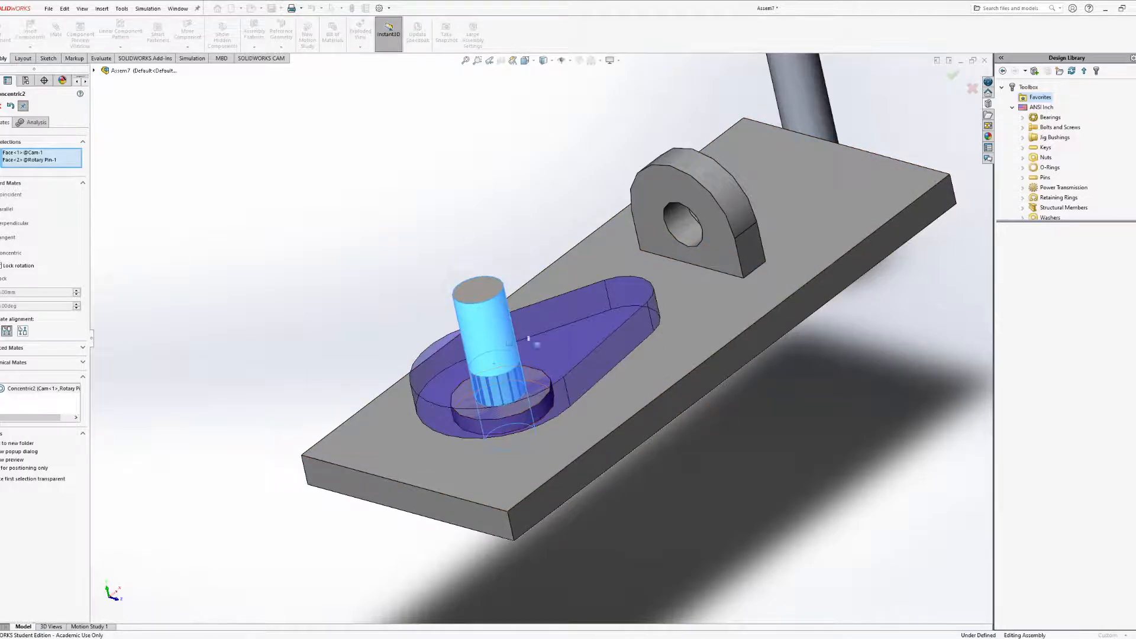
{"action": "mouse_move", "coordinate": [538, 421]}
{"action": "middle_mouse_down"}
{"action": "mouse_move", "coordinate": [502, 408]}
{"action": "mouse_move", "coordinate": [530, 419]}
{"action": "middle_mouse_up"}
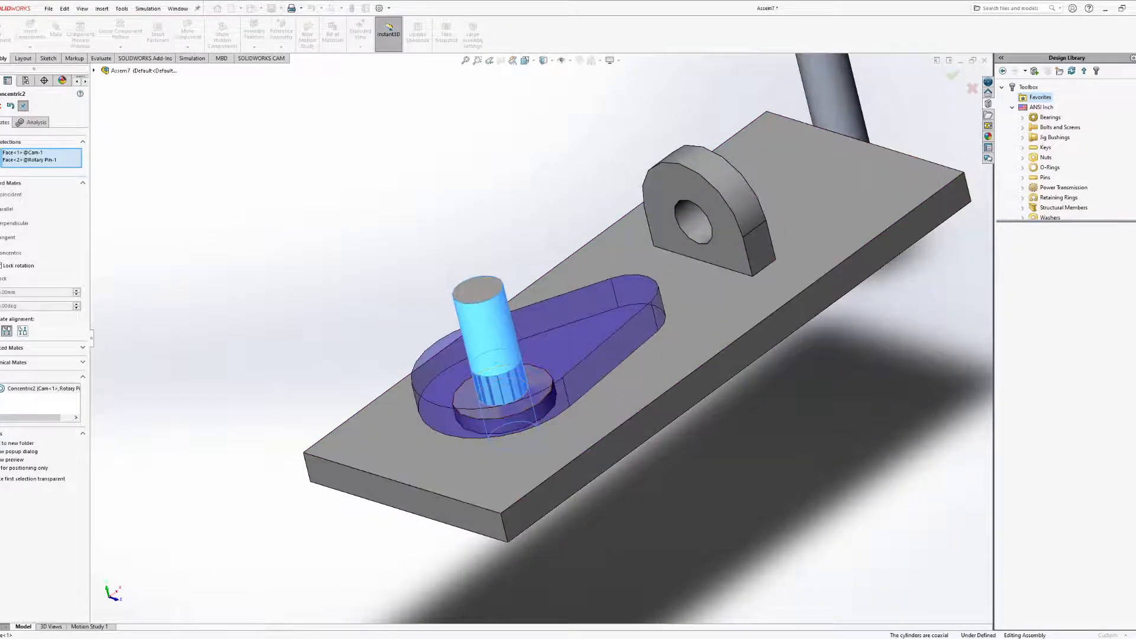
{"action": "left_click", "coordinate": [0, 106]}
Turn the rotary pin about its axis to test that the cam rotates together with it
{"action": "left_click_drag", "start_coordinate": [482, 323], "coordinate": [349, 378]}
{"action": "left_click", "coordinate": [349, 377]}
{"action": "middle_click_drag", "start_coordinate": [580, 350], "coordinate": [509, 355]}
{"action": "scroll", "coordinate": [584, 386], "scroll_direction": "up", "scroll_amount": 4}
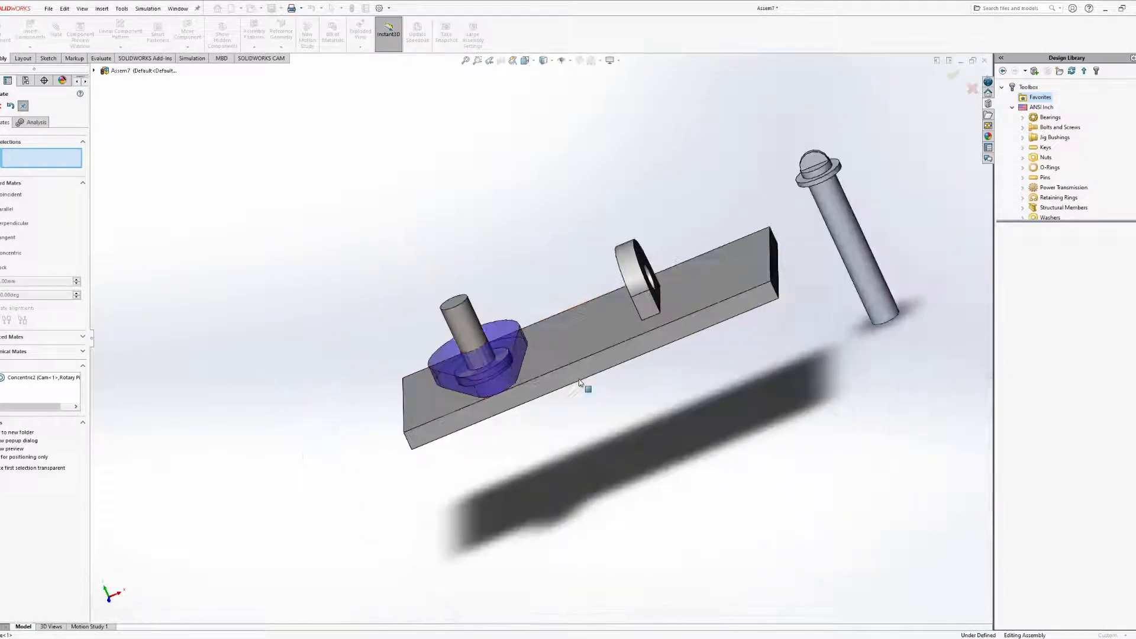
Mate the follower's shaft concentric with the hole in the base plate's lug, flipping the alignment so its rounded tip faces the cam
{"action": "left_click_drag", "start_coordinate": [604, 319], "coordinate": [612, 320]}
{"action": "middle_click_drag", "start_coordinate": [612, 320], "coordinate": [569, 385]}
{"action": "scroll", "coordinate": [569, 385], "scroll_direction": "down", "scroll_amount": 2}
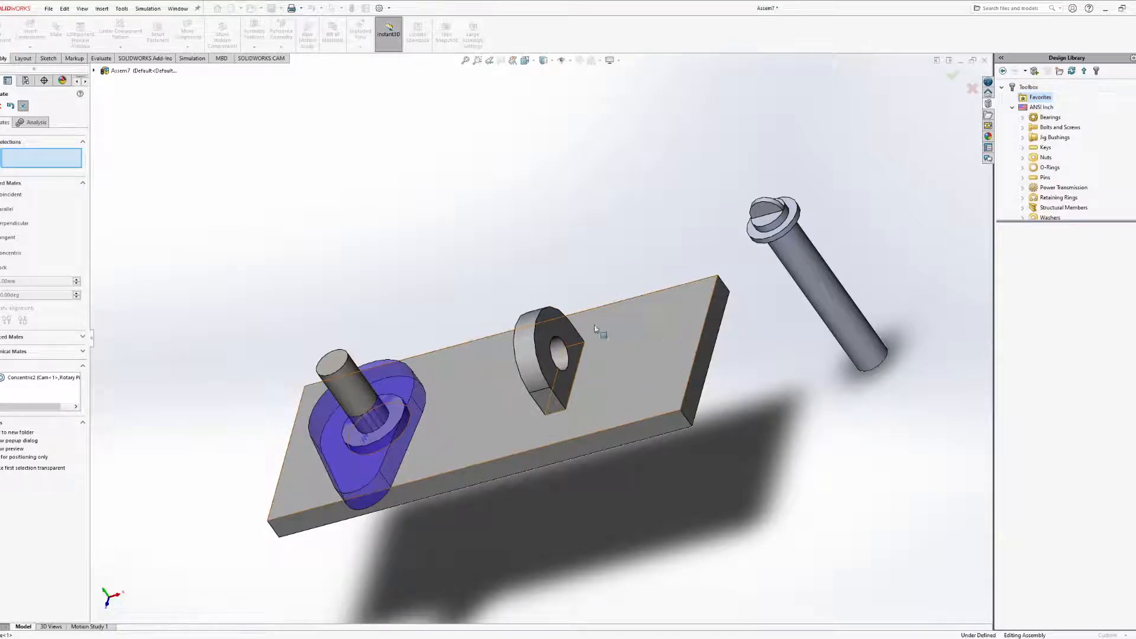
{"action": "scroll", "coordinate": [550, 363], "scroll_direction": "down", "scroll_amount": 2}
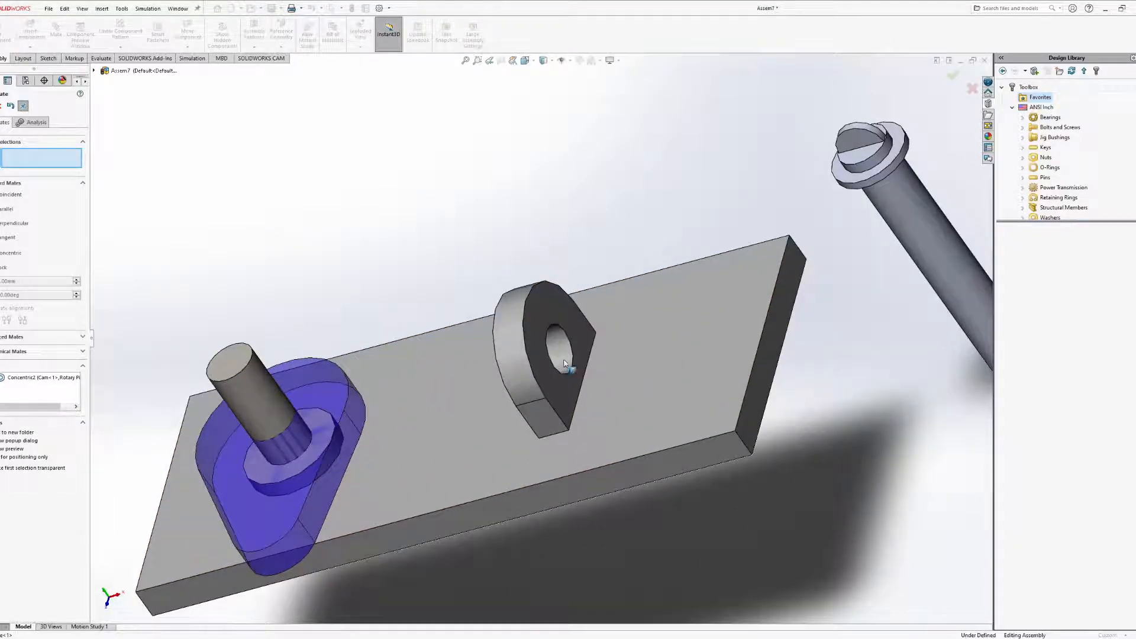
{"action": "left_click", "coordinate": [960, 254]}
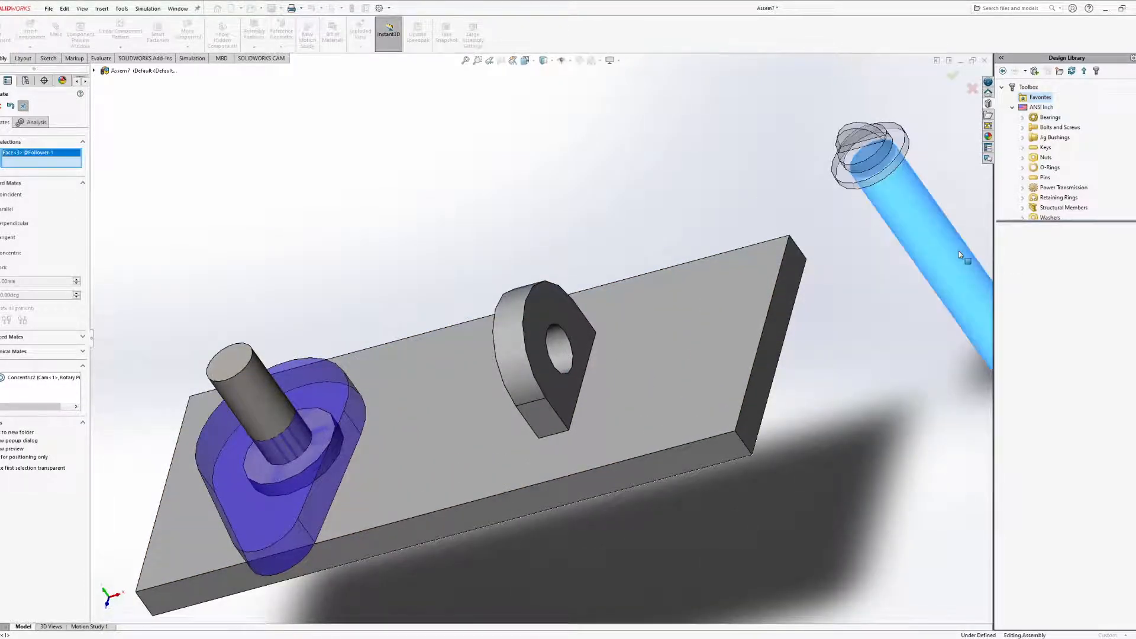
{"action": "left_click", "coordinate": [557, 362]}
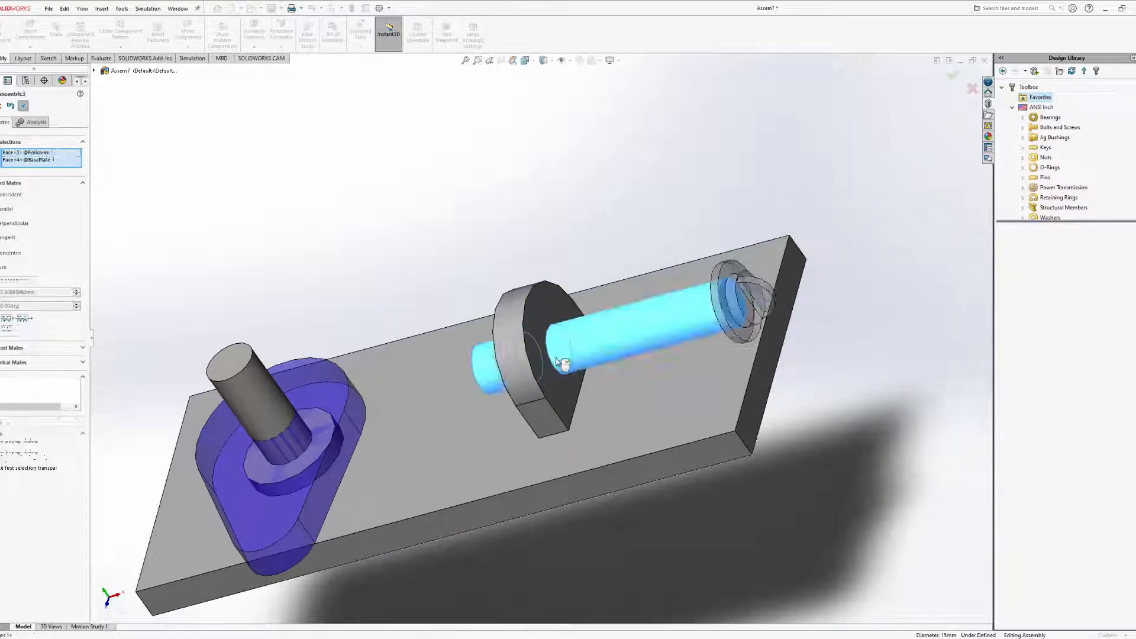
{"action": "middle_click_drag", "start_coordinate": [592, 370], "coordinate": [645, 347]}
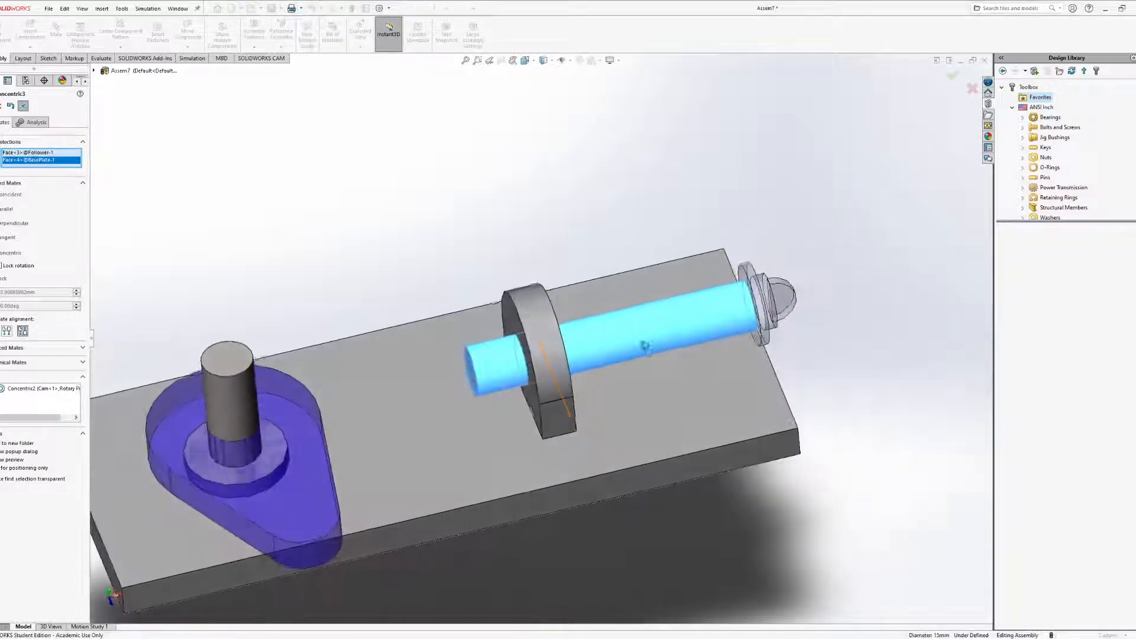
{"action": "left_click", "coordinate": [7, 334]}
{"action": "scroll", "coordinate": [434, 333], "scroll_direction": "up", "scroll_amount": 4}
{"action": "middle_click_drag", "start_coordinate": [434, 333], "coordinate": [418, 295]}
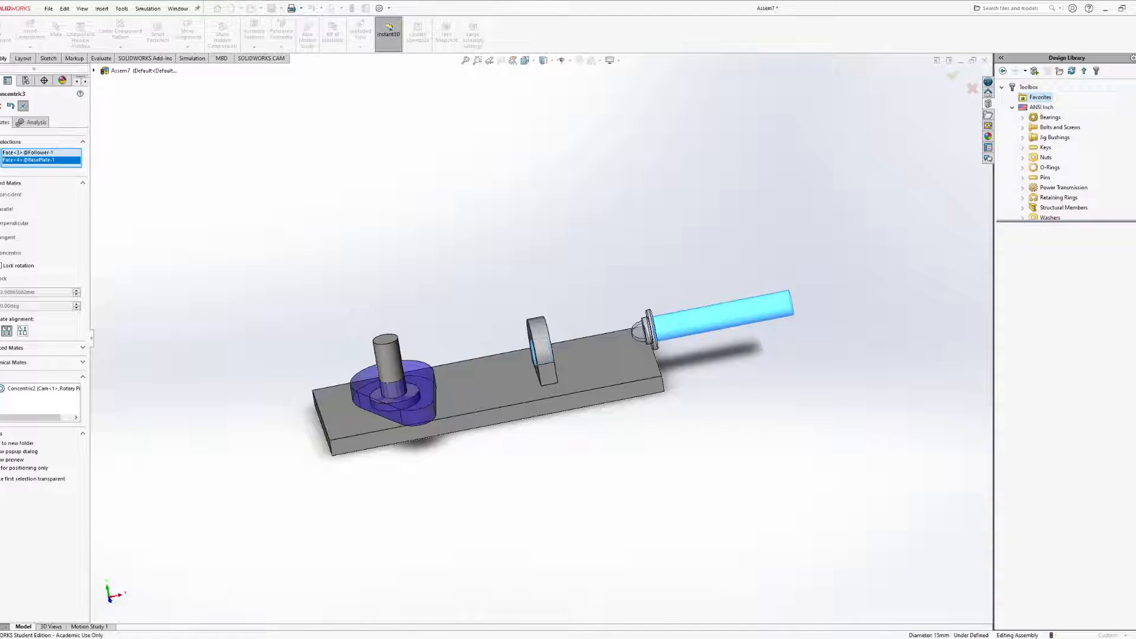
Slide the follower through the lug's hole until its tip sits between the lug and the cam
{"action": "left_click_drag", "start_coordinate": [729, 322], "coordinate": [563, 342]}
{"action": "scroll", "coordinate": [379, 409], "scroll_direction": "down", "scroll_amount": 4}
{"action": "middle_click_drag", "start_coordinate": [503, 405], "coordinate": [853, 433]}
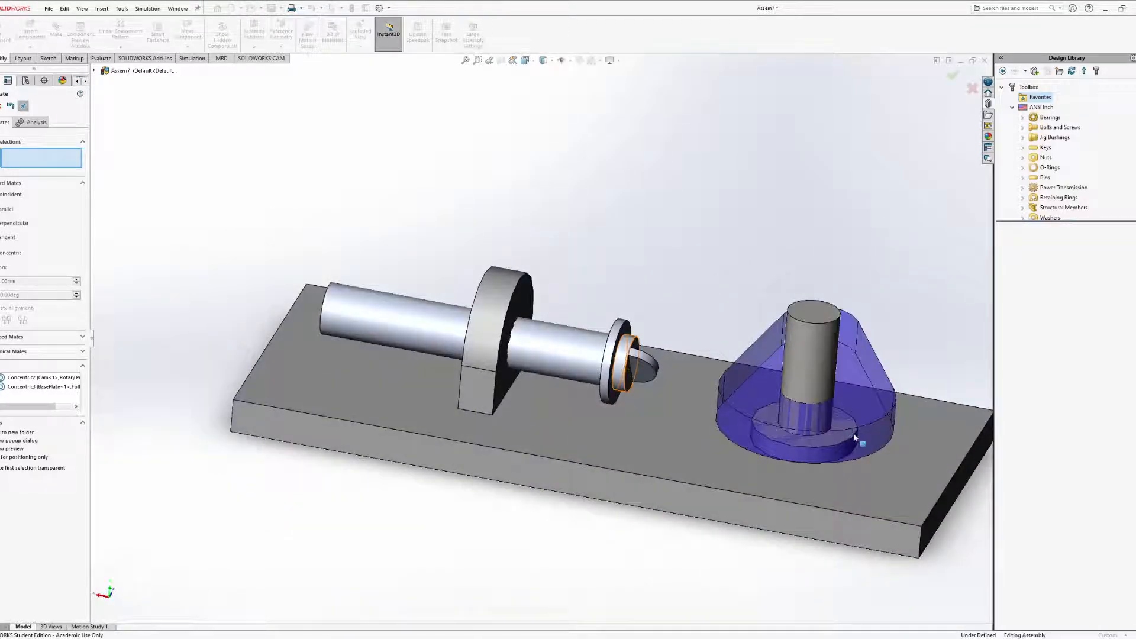
Add a cam mechanical mate using the cam's outer side face as the path and the follower's rounded tip face as the cam follower
{"action": "left_click", "coordinate": [83, 352]}
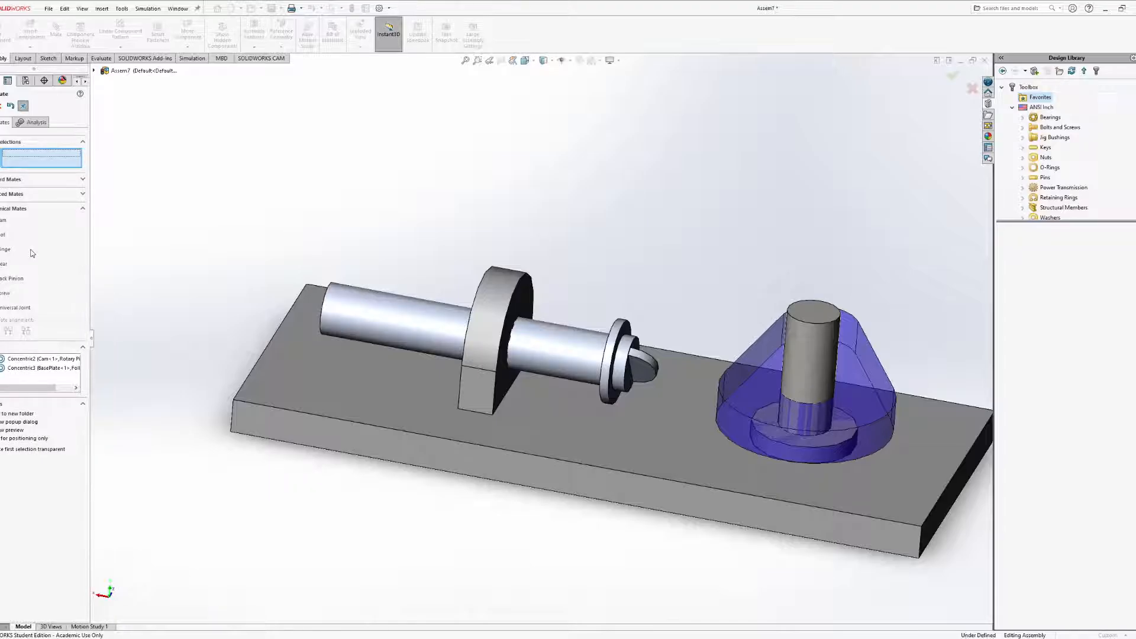
{"action": "left_click", "coordinate": [2, 220]}
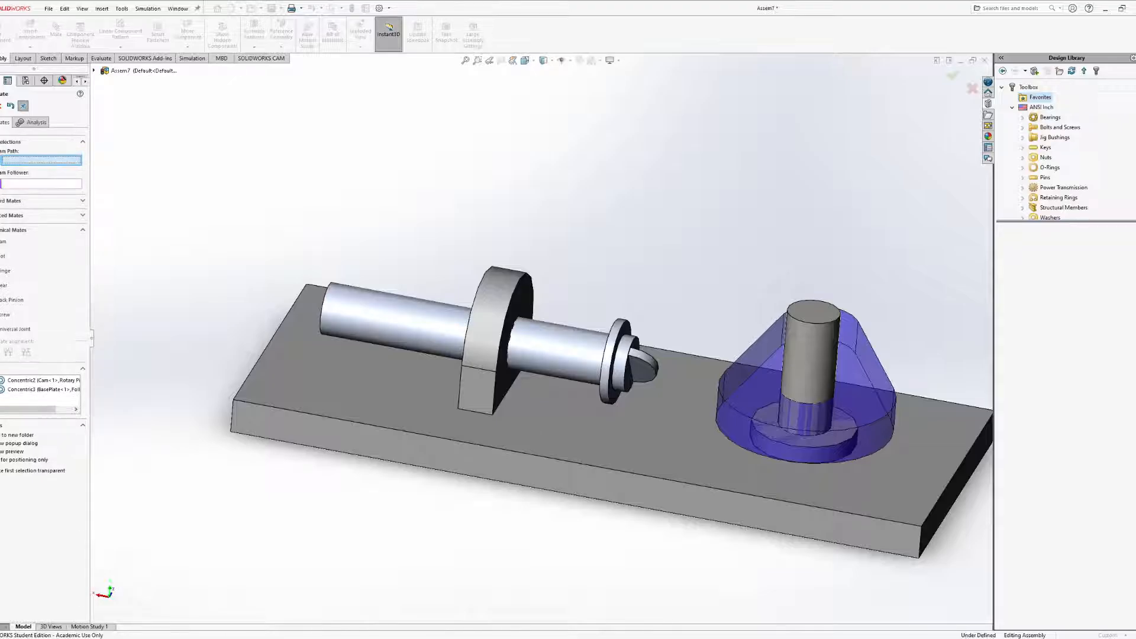
{"action": "middle_click_drag", "start_coordinate": [496, 347], "coordinate": [553, 385]}
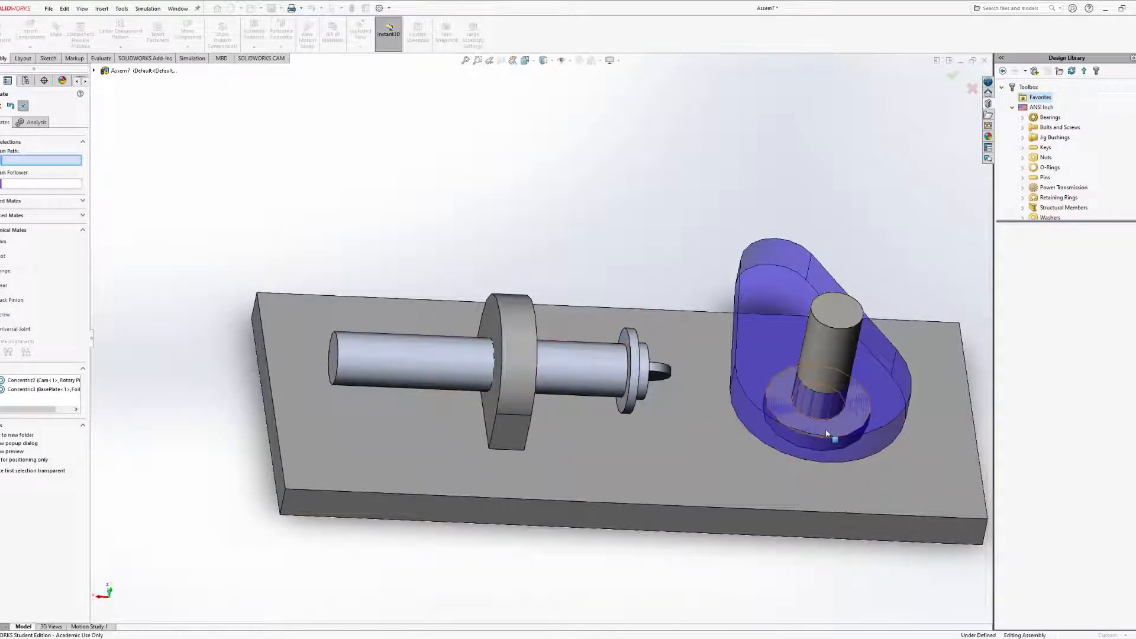
{"action": "middle_click_drag", "start_coordinate": [908, 420], "coordinate": [704, 309]}
{"action": "scroll", "coordinate": [704, 309], "scroll_direction": "down", "scroll_amount": 1}
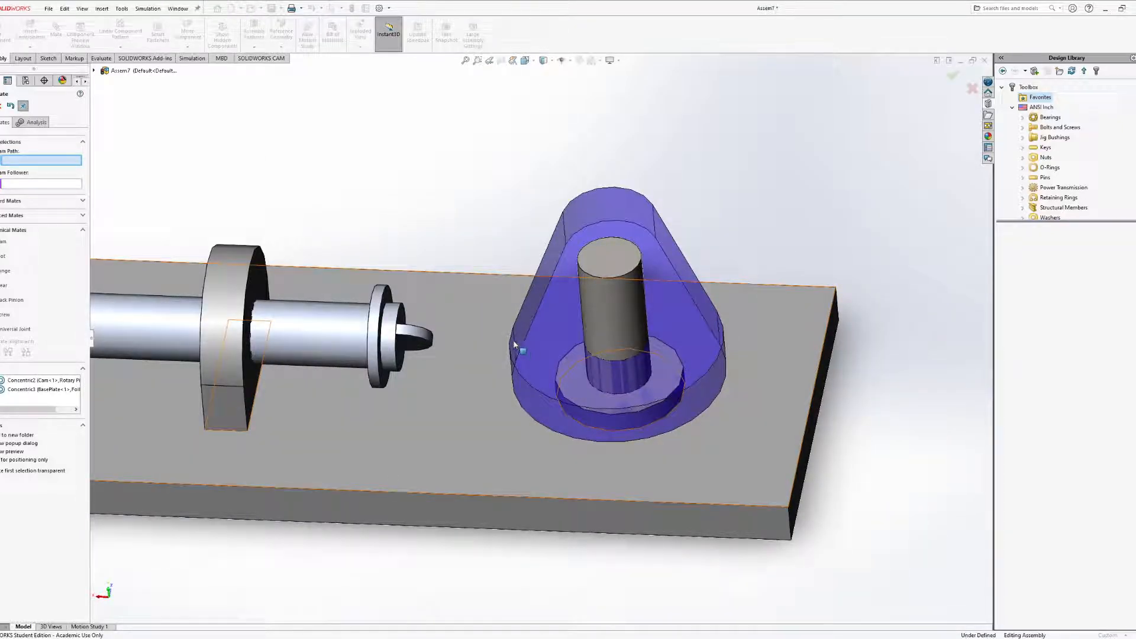
{"action": "middle_click_drag", "start_coordinate": [538, 349], "coordinate": [476, 317]}
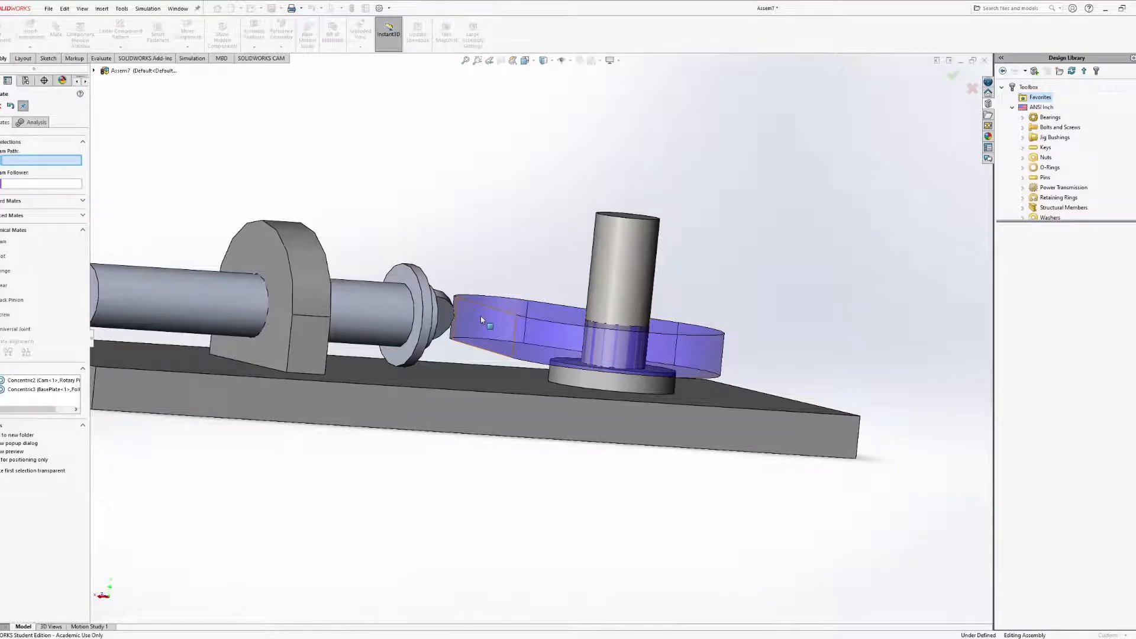
{"action": "left_click", "coordinate": [480, 320]}
{"action": "middle_click_drag", "start_coordinate": [479, 285], "coordinate": [359, 296]}
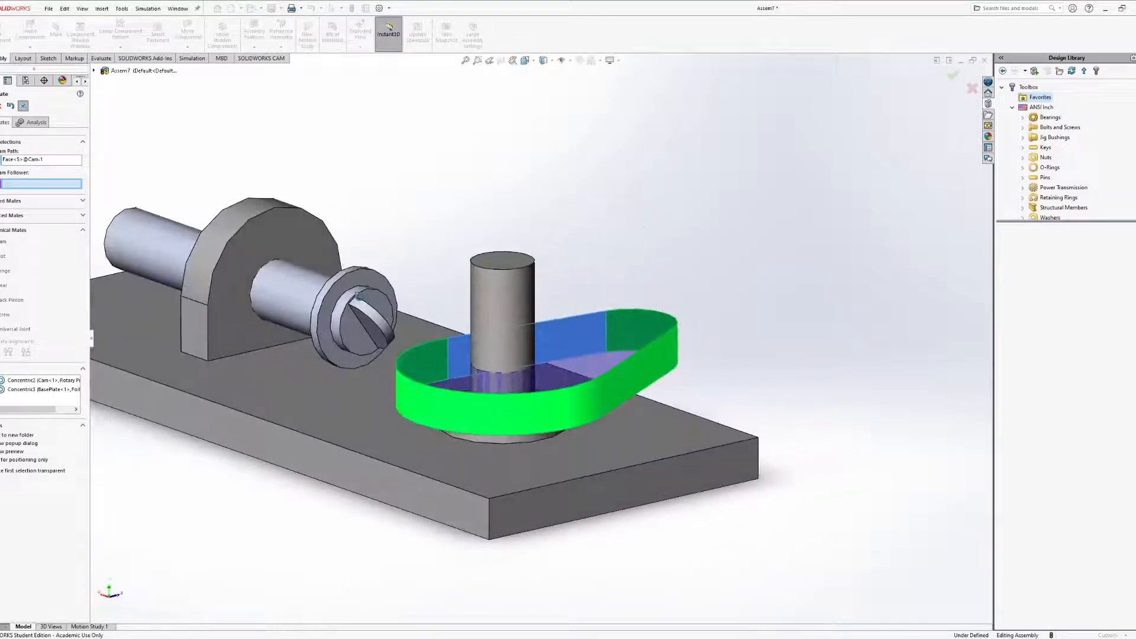
{"action": "left_click", "coordinate": [388, 331]}
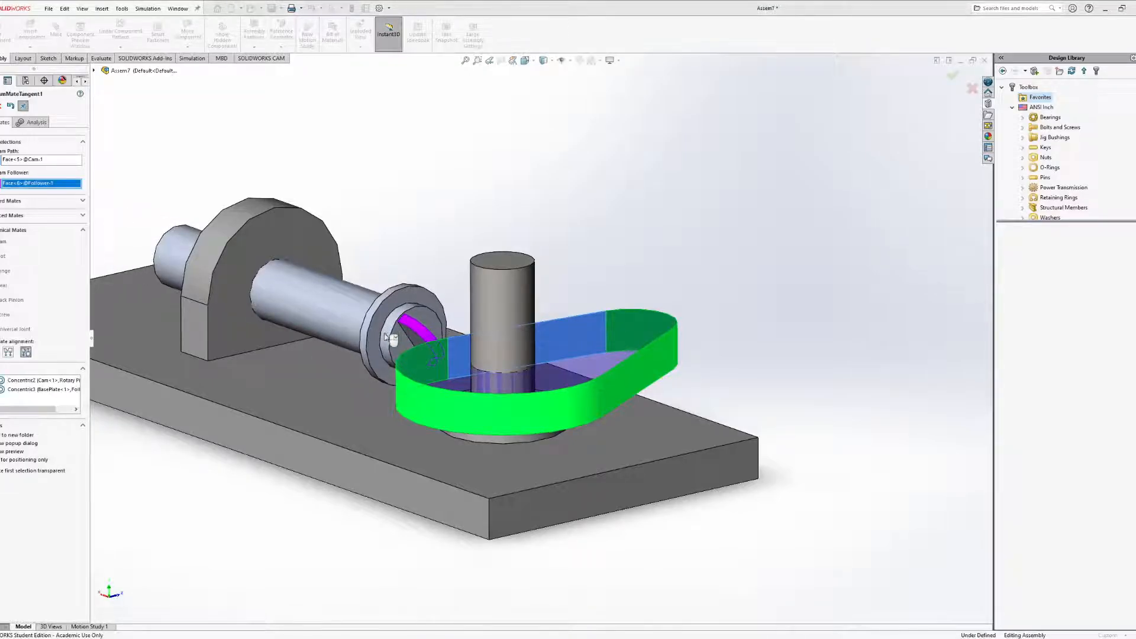
{"action": "middle_click_drag", "start_coordinate": [388, 331], "coordinate": [483, 308]}
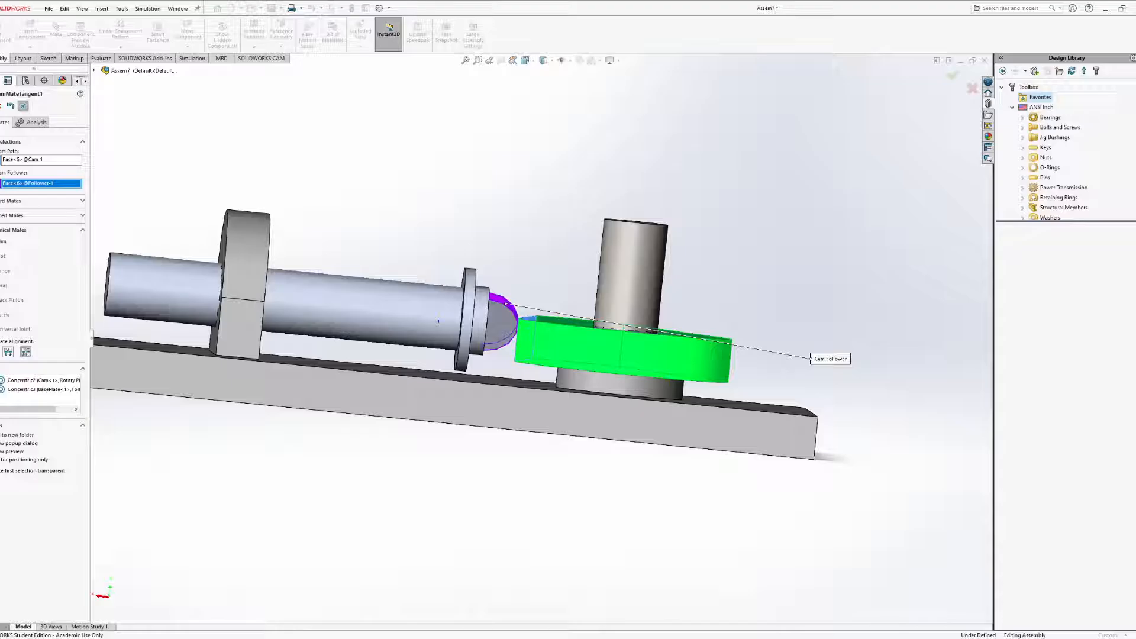
{"action": "key", "text": "Return"}
Slide the follower past the cam and back toward the lug to test the cam mate
{"action": "middle_click_drag", "start_coordinate": [439, 320], "coordinate": [478, 326]}
{"action": "left_click_drag", "start_coordinate": [393, 307], "coordinate": [441, 269]}
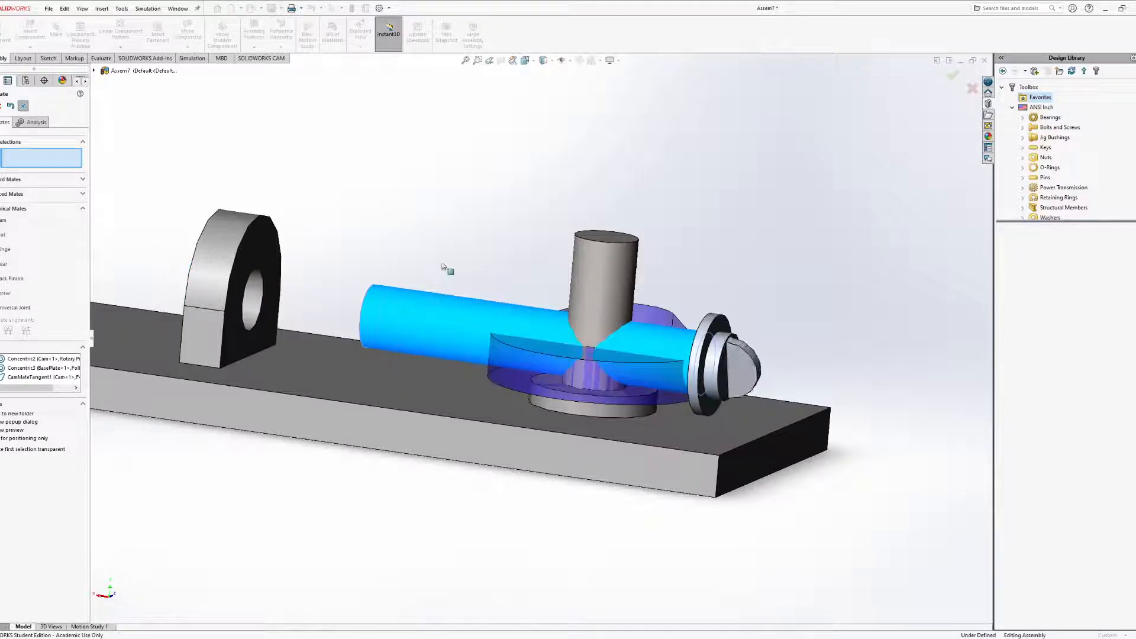
{"action": "left_click_drag", "start_coordinate": [199, 277], "coordinate": [90, 255]}
{"action": "middle_click_drag", "start_coordinate": [373, 352], "coordinate": [392, 343]}
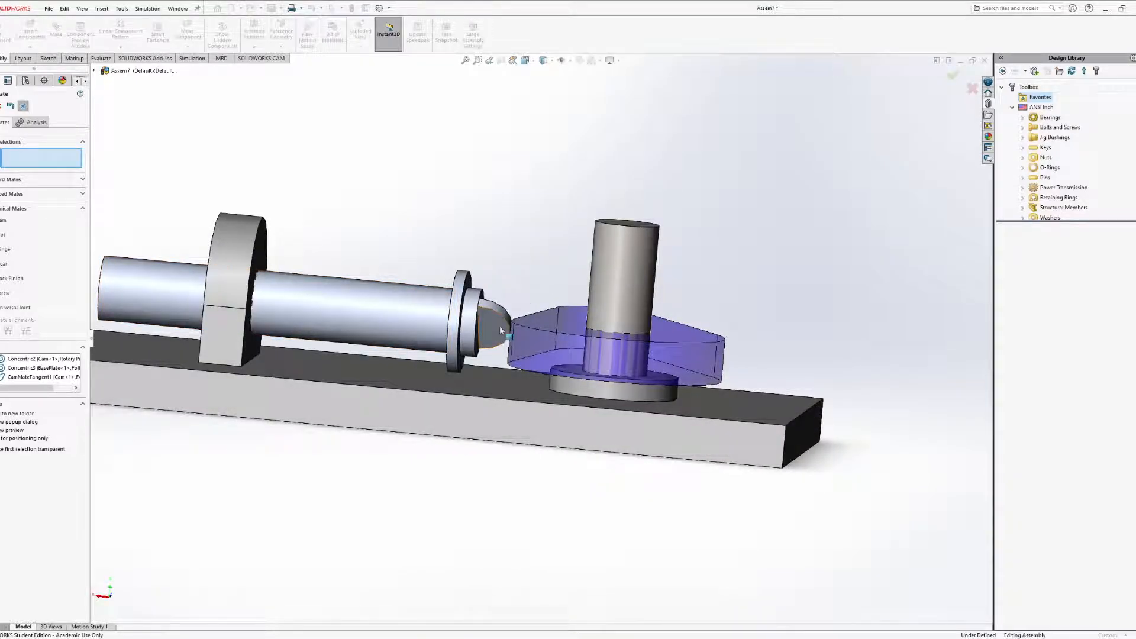
{"action": "middle_click_drag", "start_coordinate": [500, 325], "coordinate": [500, 339]}
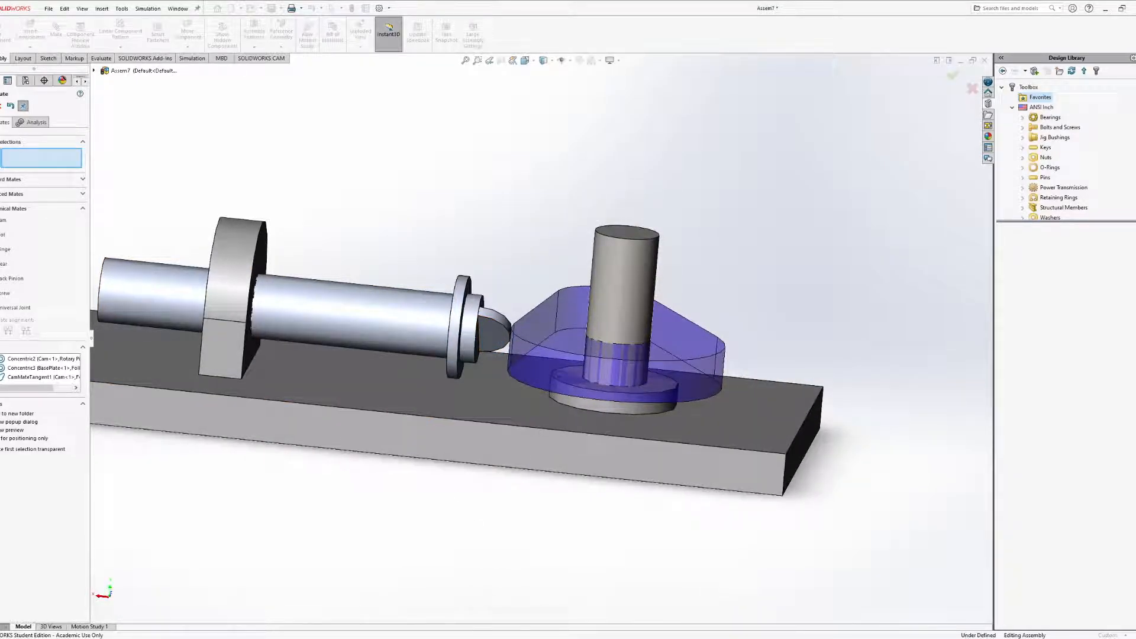
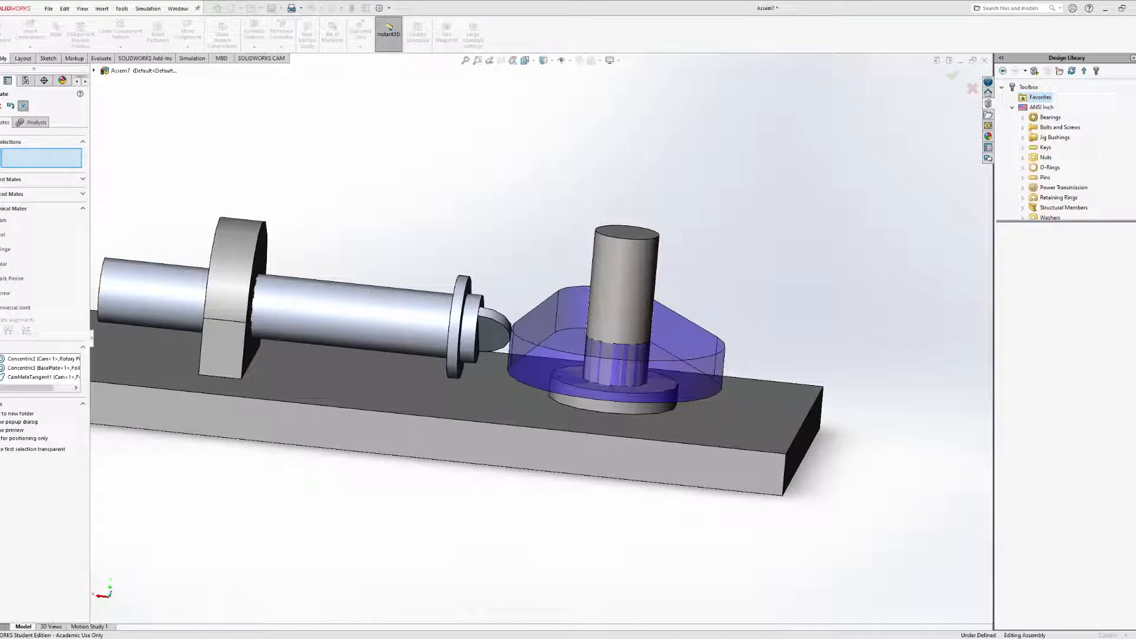
Mate the flat side of the follower's tip parallel to the base plate's top face, and finish mating
{"action": "left_click", "coordinate": [489, 342]}
{"action": "left_click", "coordinate": [505, 399]}
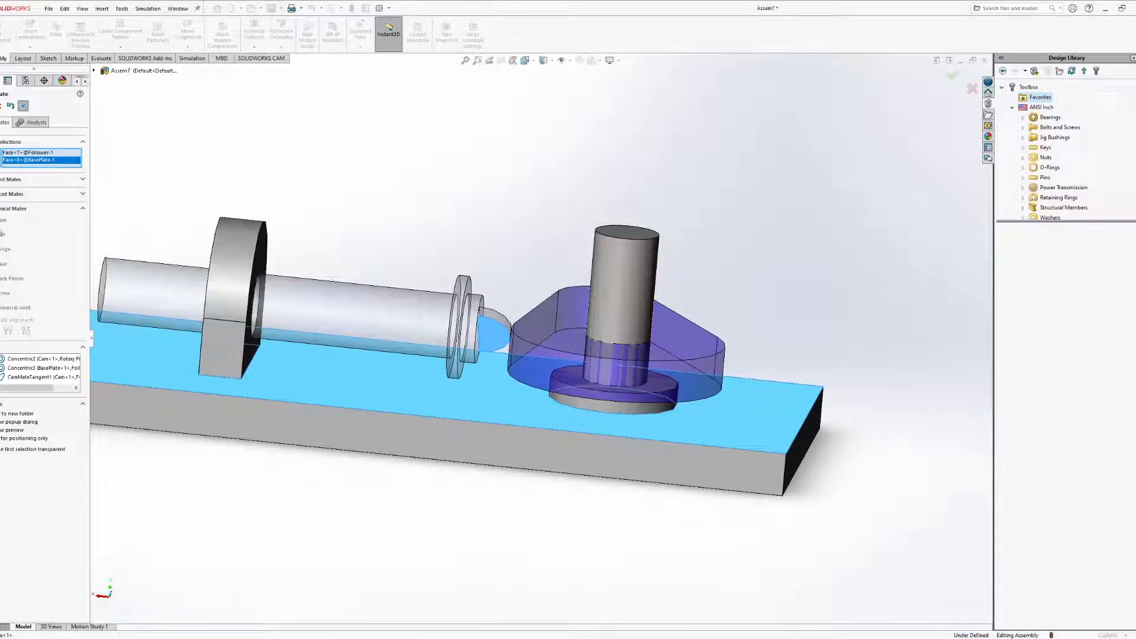
{"action": "left_click", "coordinate": [80, 180]}
{"action": "left_click", "coordinate": [2, 227]}
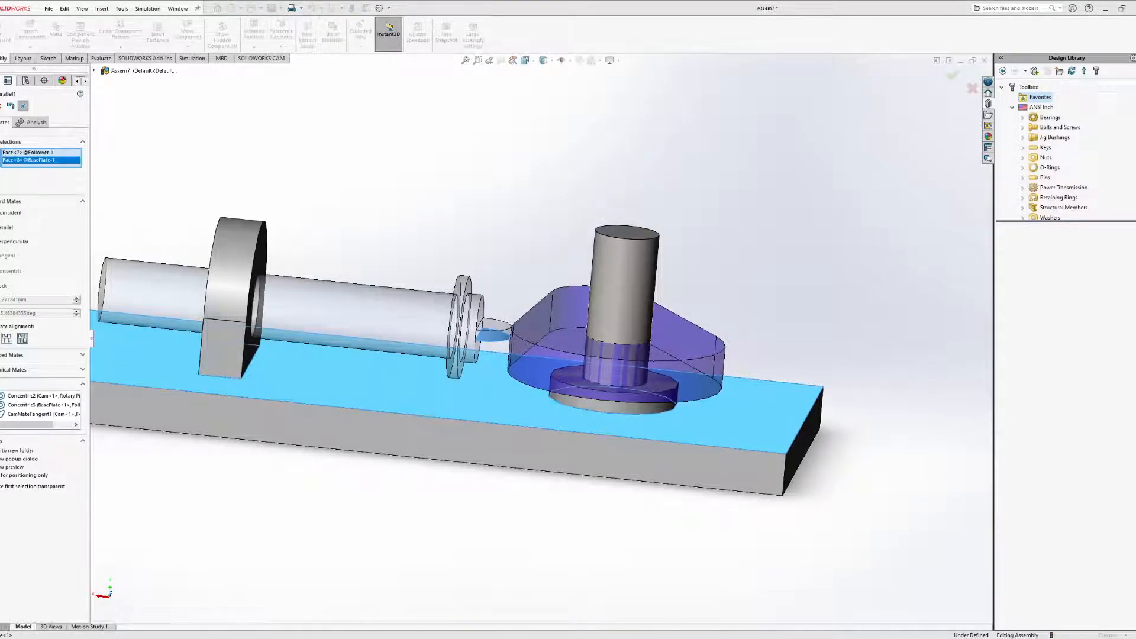
{"action": "left_click", "coordinate": [0, 106]}
{"action": "scroll", "coordinate": [474, 281], "scroll_direction": "up", "scroll_amount": 3}
{"action": "middle_click_drag", "start_coordinate": [541, 228], "coordinate": [196, 205]}
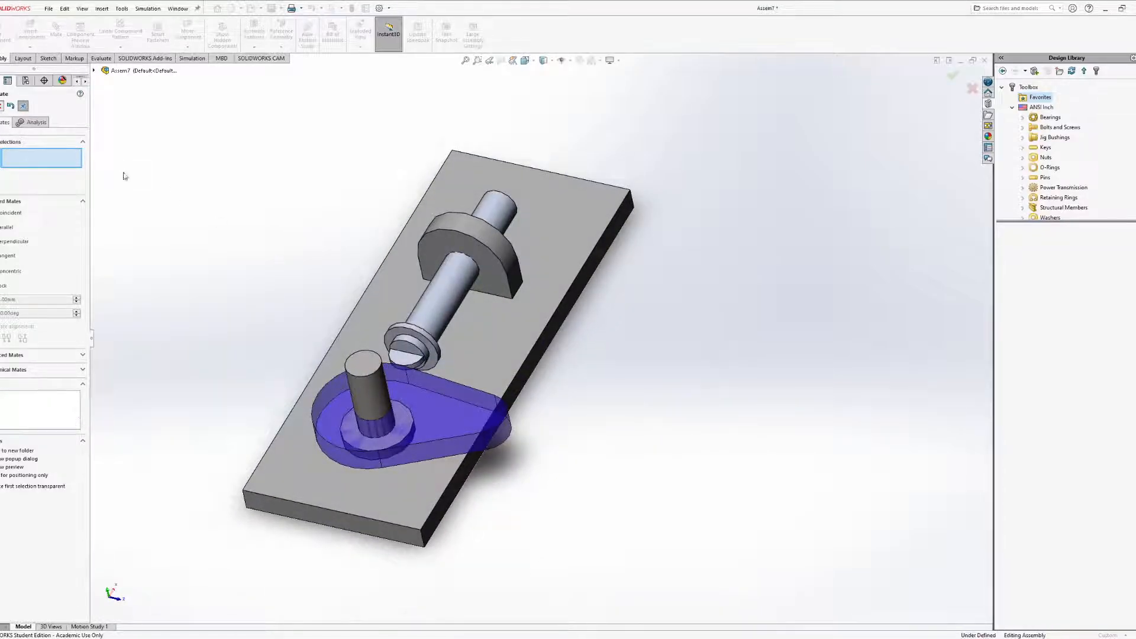
{"action": "key", "text": "Escape"}
Turn the rotary pin repeatedly to test how the rotating cam drives the follower through the lug
{"action": "middle_click_drag", "start_coordinate": [284, 266], "coordinate": [328, 391]}
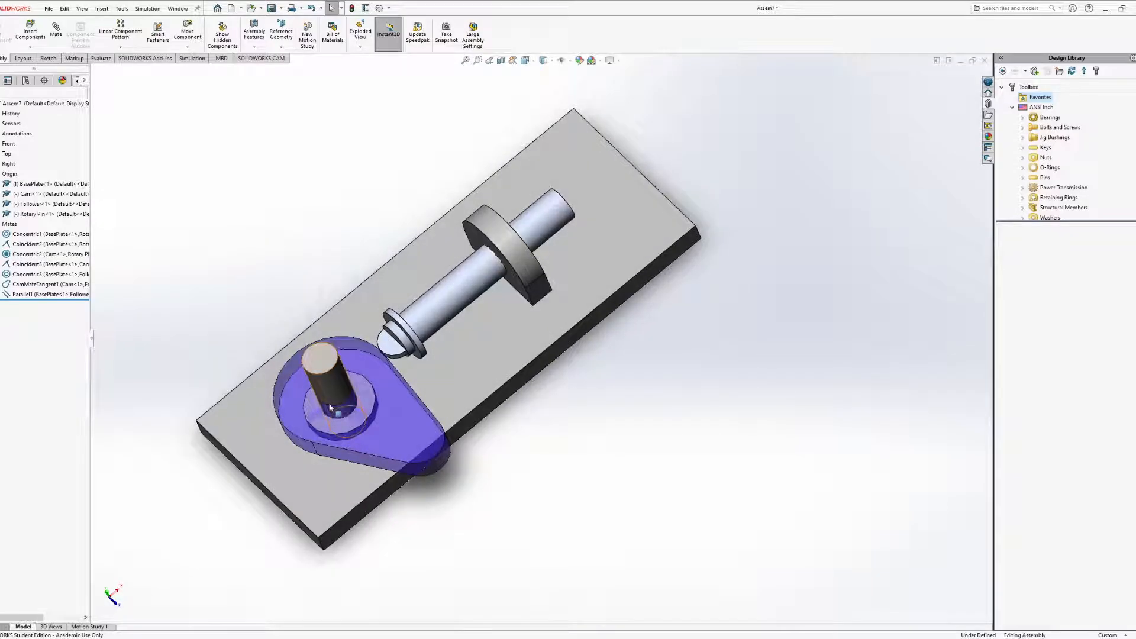
{"action": "left_click_drag", "start_coordinate": [333, 393], "coordinate": [340, 349]}
{"action": "middle_click_drag", "start_coordinate": [570, 239], "coordinate": [287, 384]}
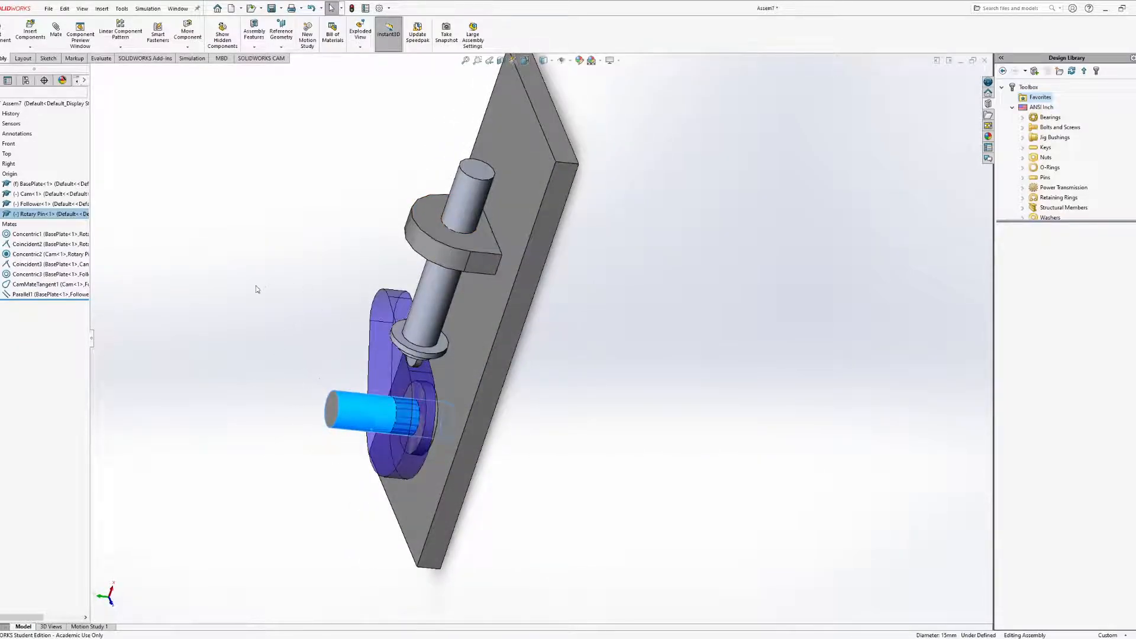
{"action": "middle_click_drag", "start_coordinate": [489, 143], "coordinate": [322, 355]}
{"action": "left_click_drag", "start_coordinate": [333, 380], "coordinate": [310, 329]}
{"action": "middle_click_drag", "start_coordinate": [314, 331], "coordinate": [331, 397]}
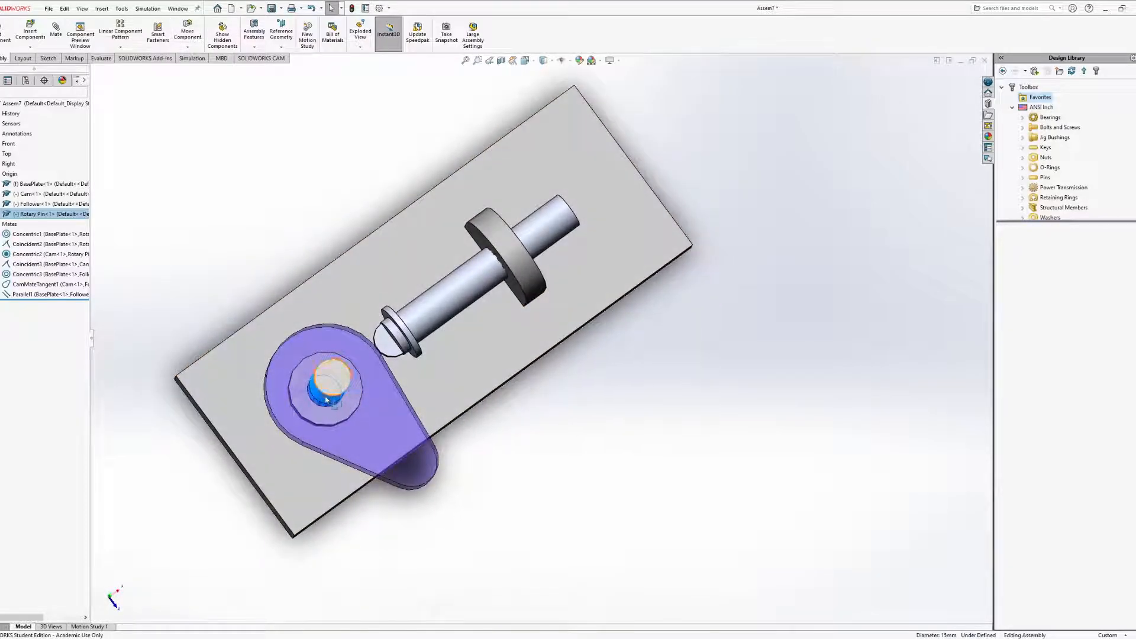
{"action": "left_click_drag", "start_coordinate": [342, 397], "coordinate": [366, 333]}
{"action": "middle_click_drag", "start_coordinate": [275, 296], "coordinate": [273, 233]}
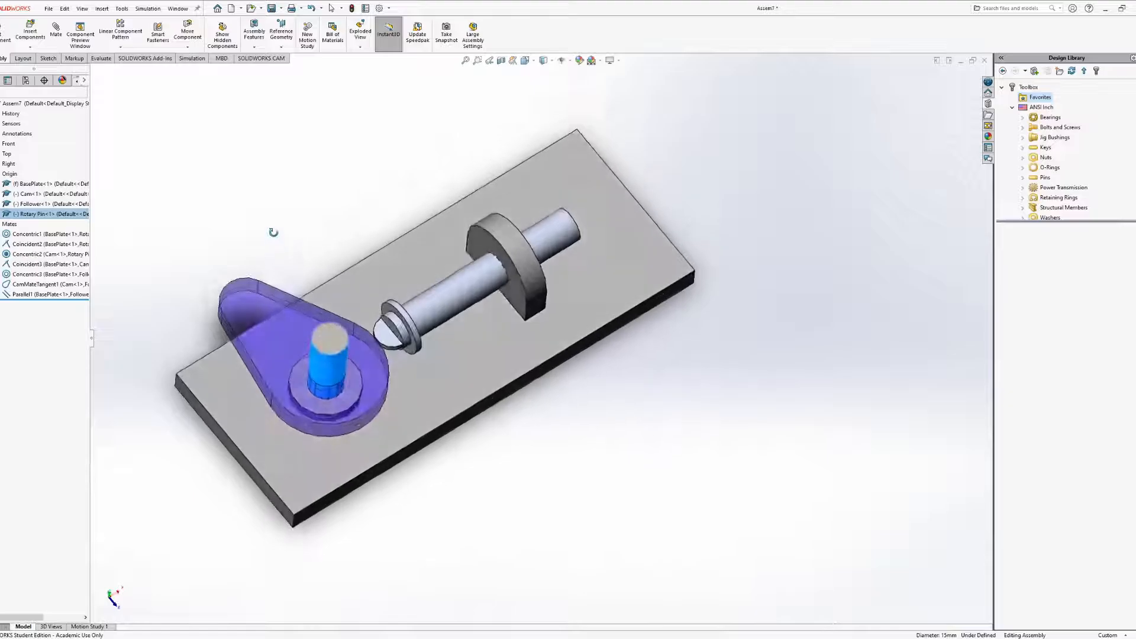
{"action": "middle_click_drag", "start_coordinate": [280, 341], "coordinate": [305, 369]}
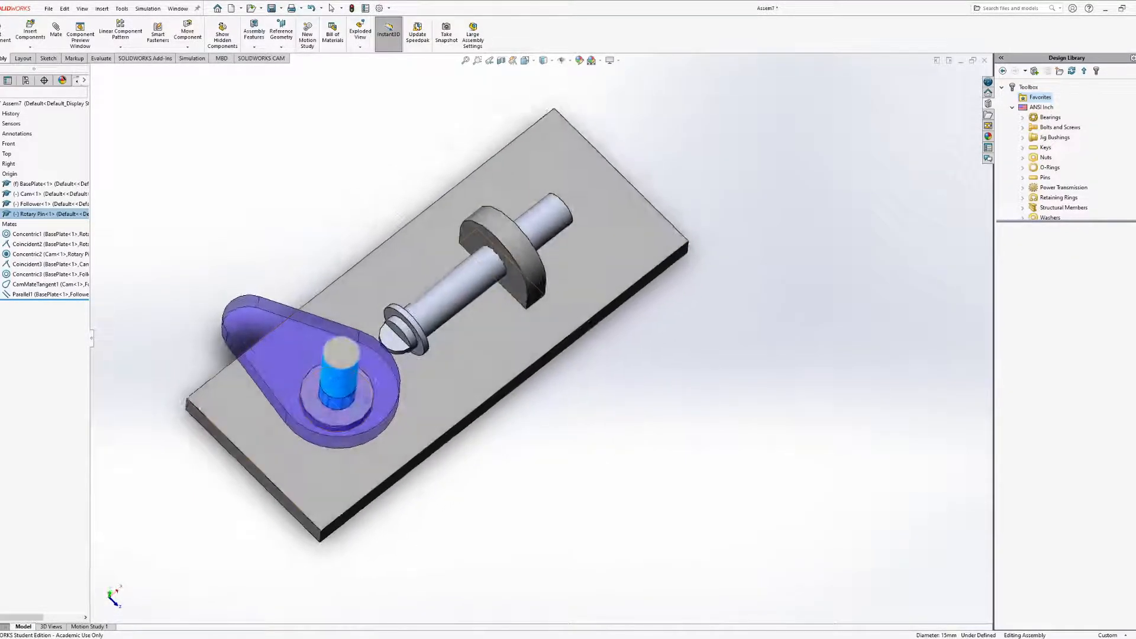
Turn the cam about the rotary pin until its lobe overhangs the base plate's long edge beside the follower
{"action": "left_click", "coordinate": [292, 353]}
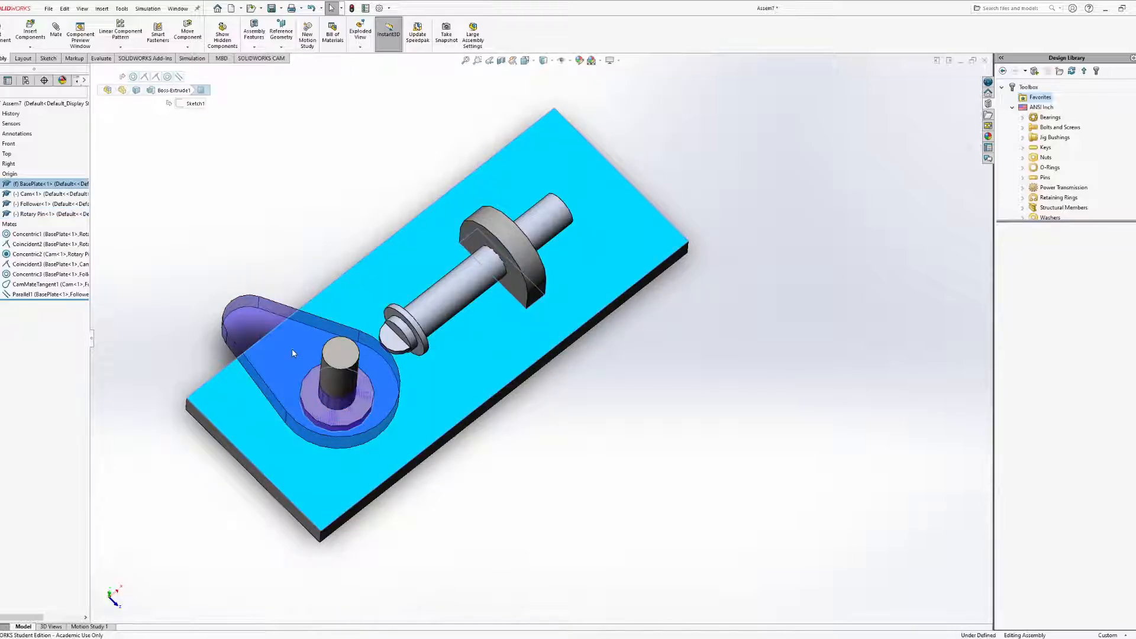
{"action": "left_click", "coordinate": [185, 305]}
{"action": "middle_click_drag", "start_coordinate": [241, 284], "coordinate": [221, 227]}
{"action": "left_click_drag", "start_coordinate": [251, 335], "coordinate": [363, 416]}
{"action": "middle_click_drag", "start_coordinate": [412, 386], "coordinate": [441, 412]}
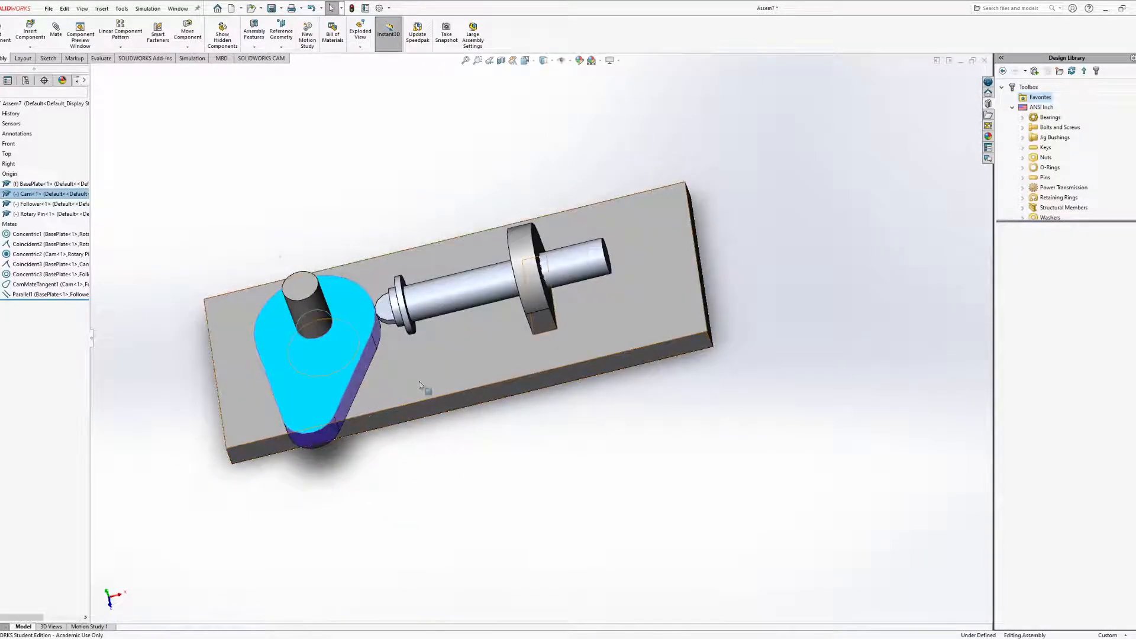
{"action": "left_click", "coordinate": [586, 269]}
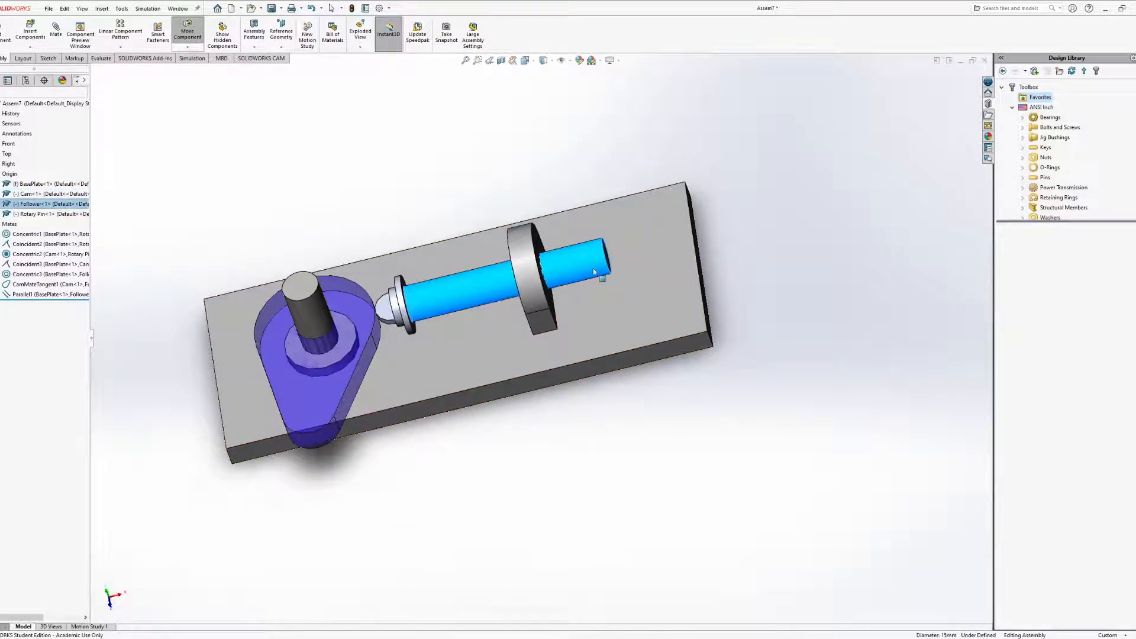
Swing the cam's lobe slightly toward the lug end of the plate and try to move the follower
{"action": "middle_click_drag", "start_coordinate": [273, 323], "coordinate": [295, 331]}
{"action": "left_click", "coordinate": [296, 391]}
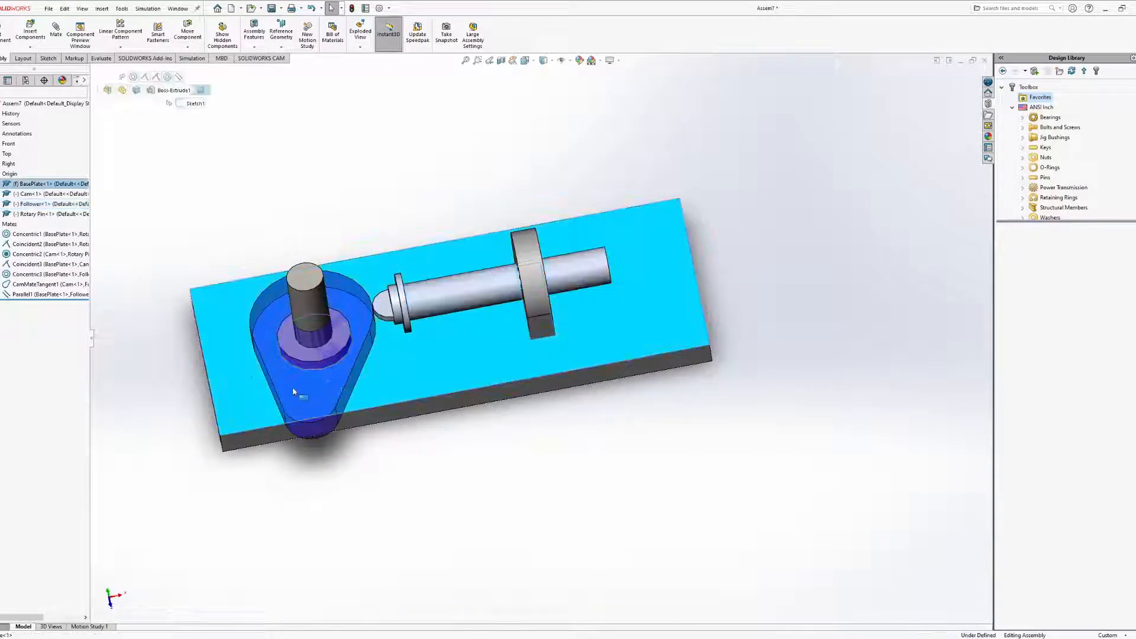
{"action": "left_click", "coordinate": [270, 433]}
{"action": "middle_click_drag", "start_coordinate": [264, 407], "coordinate": [266, 428]}
{"action": "left_click_drag", "start_coordinate": [318, 451], "coordinate": [392, 457]}
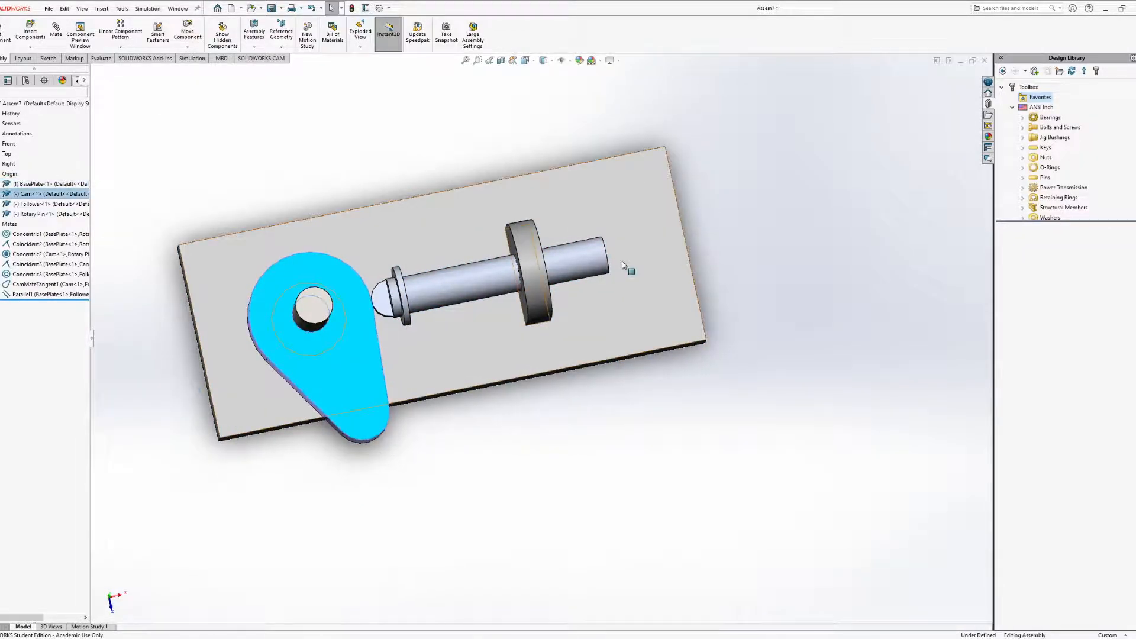
{"action": "left_click", "coordinate": [438, 270]}
{"action": "left_click_drag", "start_coordinate": [151, 309], "coordinate": [228, 346]}
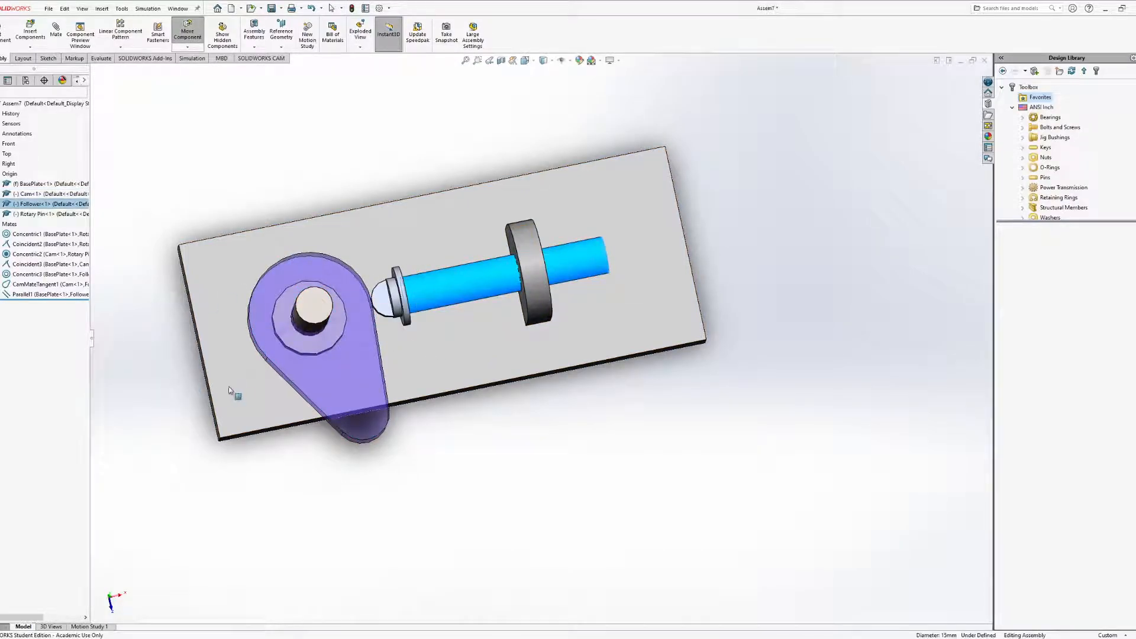
Slide the follower out of the lug to the far side of the cam and back to test its unrestricted travel
{"action": "middle_click_drag", "start_coordinate": [434, 330], "coordinate": [385, 277]}
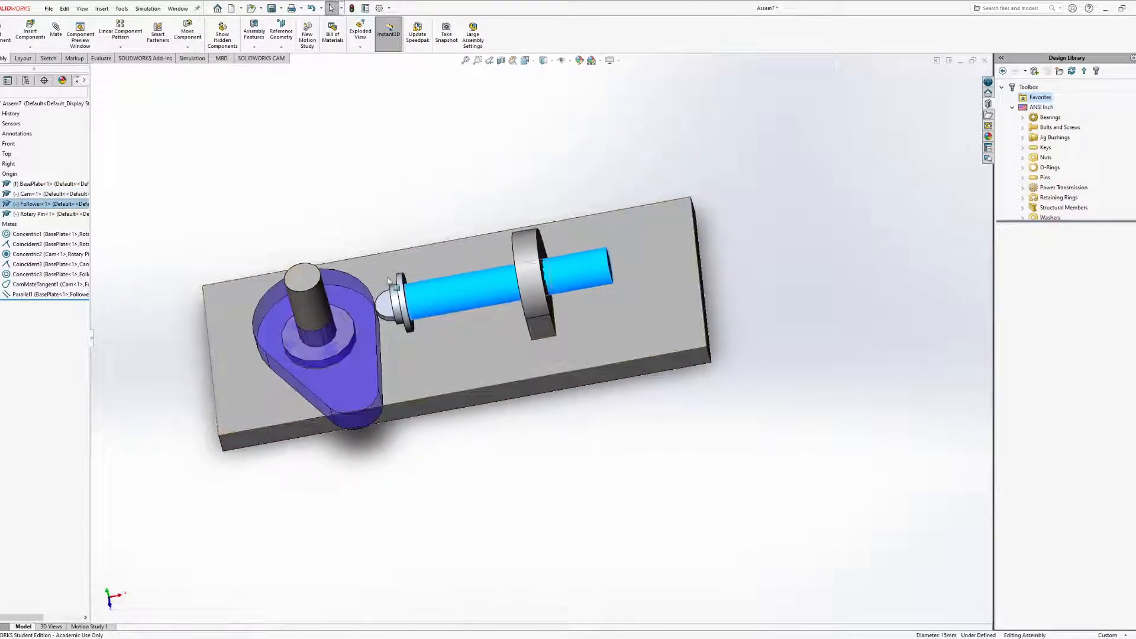
{"action": "left_click_drag", "start_coordinate": [383, 307], "coordinate": [281, 324]}
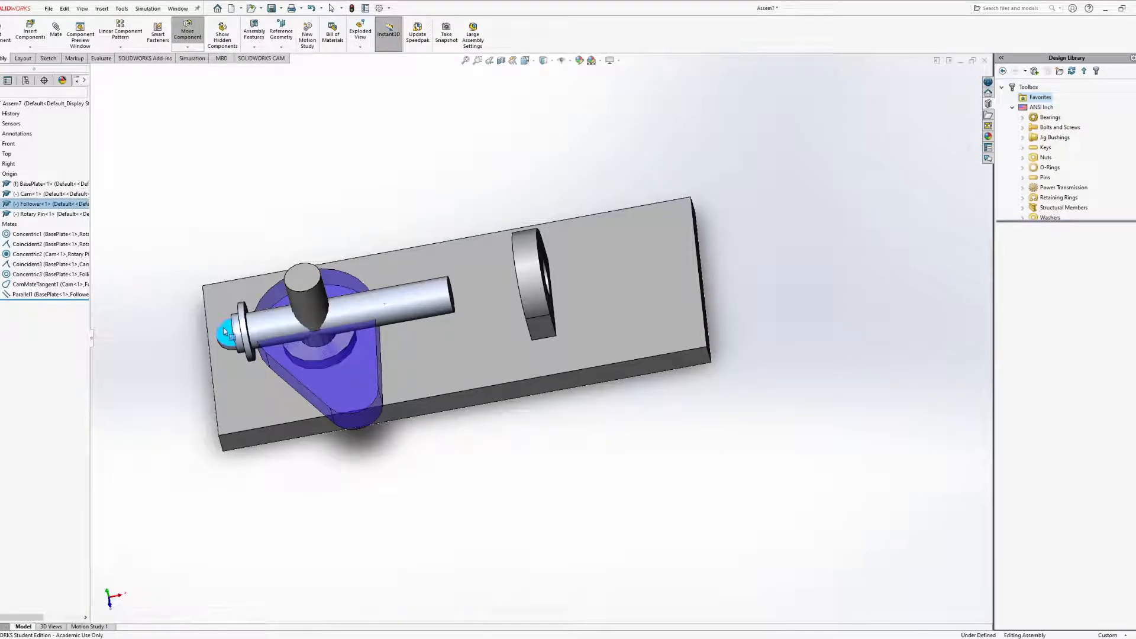
{"action": "key", "text": "Escape"}
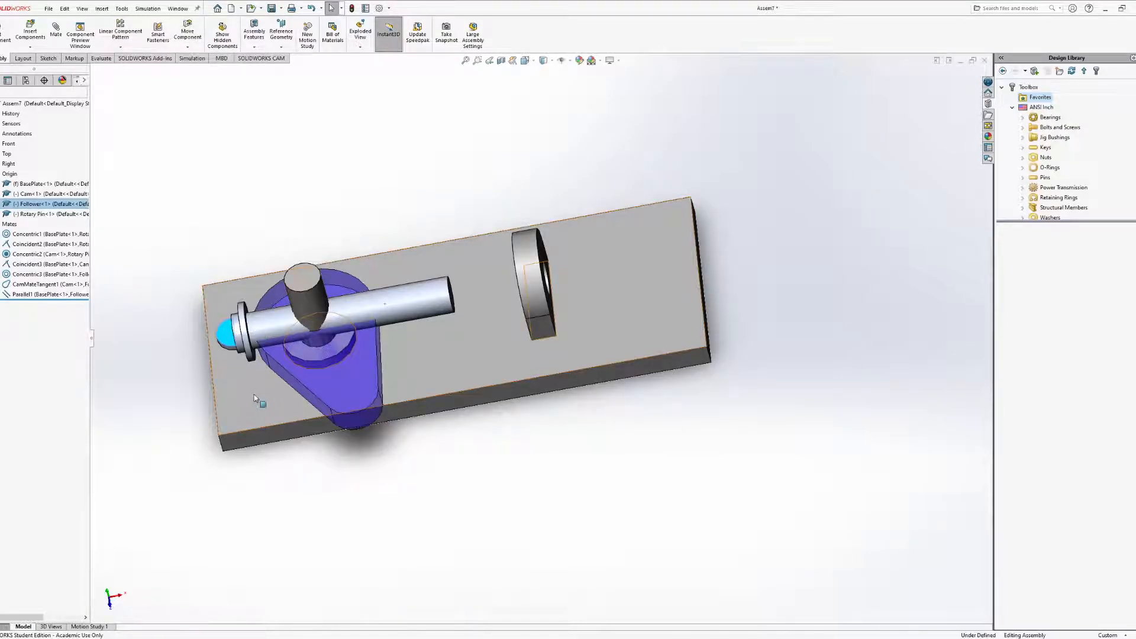
{"action": "middle_click_drag", "start_coordinate": [265, 389], "coordinate": [351, 362]}
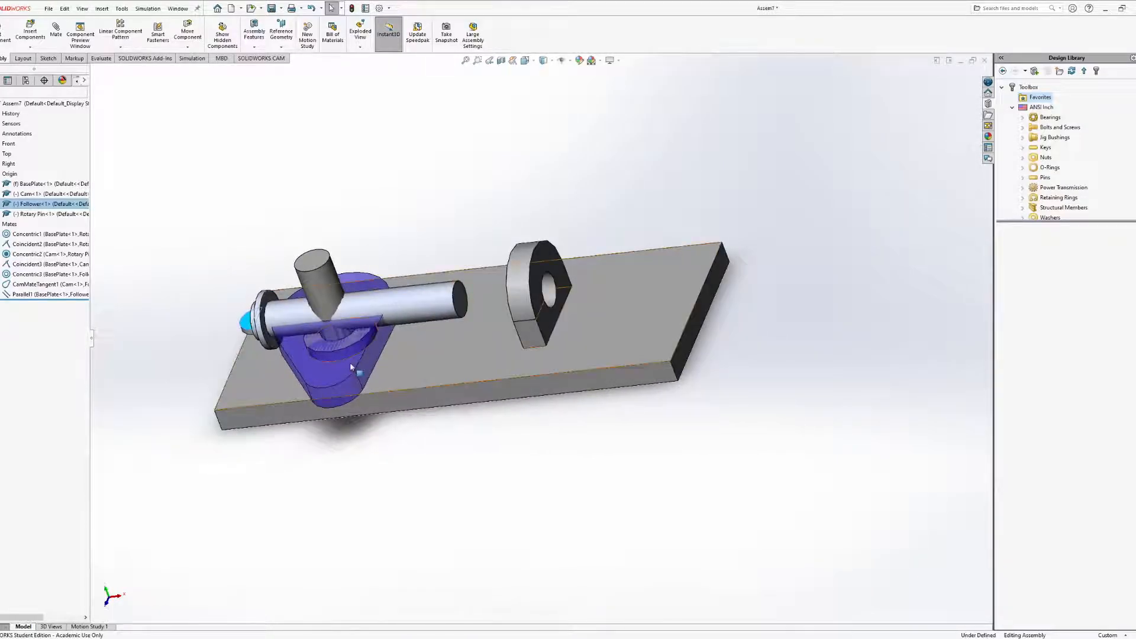
{"action": "left_click", "coordinate": [417, 323]}
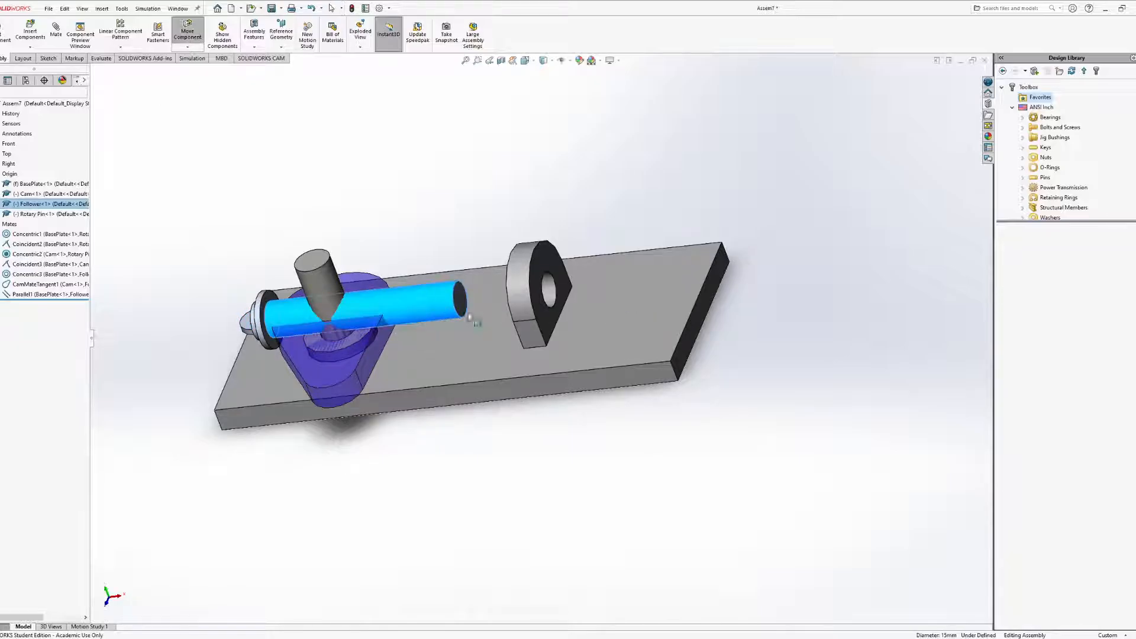
{"action": "left_click_drag", "start_coordinate": [249, 324], "coordinate": [644, 300]}
Point the cam's lobe at the follower and measure the distance between the follower's free end face and the plate's end face
{"action": "middle_click_drag", "start_coordinate": [171, 329], "coordinate": [389, 413]}
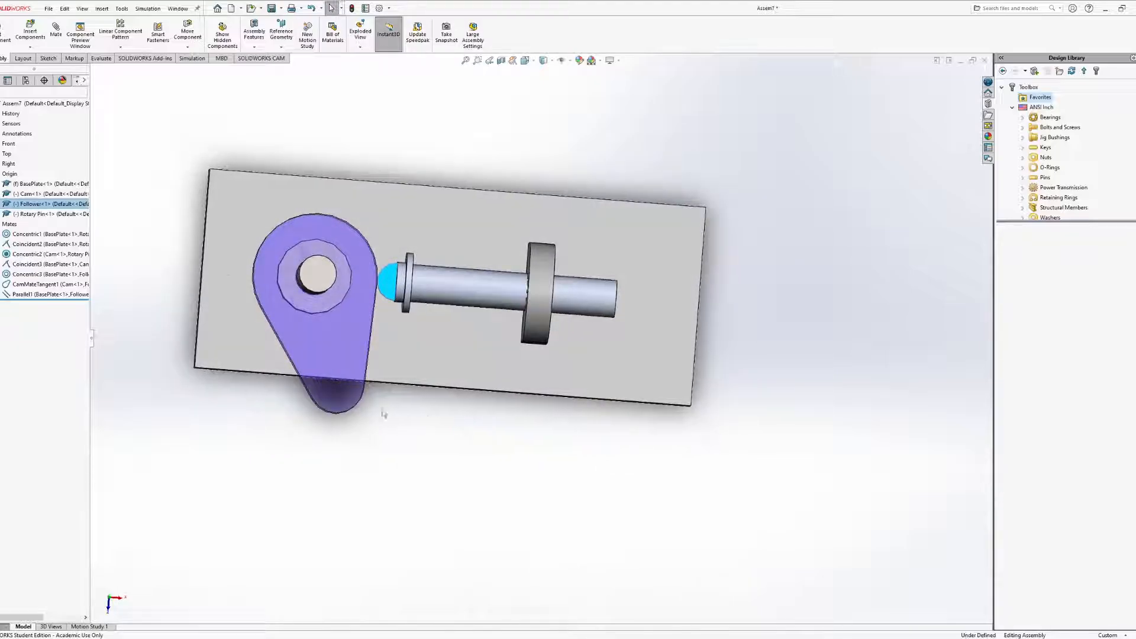
{"action": "left_click_drag", "start_coordinate": [441, 392], "coordinate": [553, 296]}
{"action": "middle_click_drag", "start_coordinate": [554, 296], "coordinate": [633, 305]}
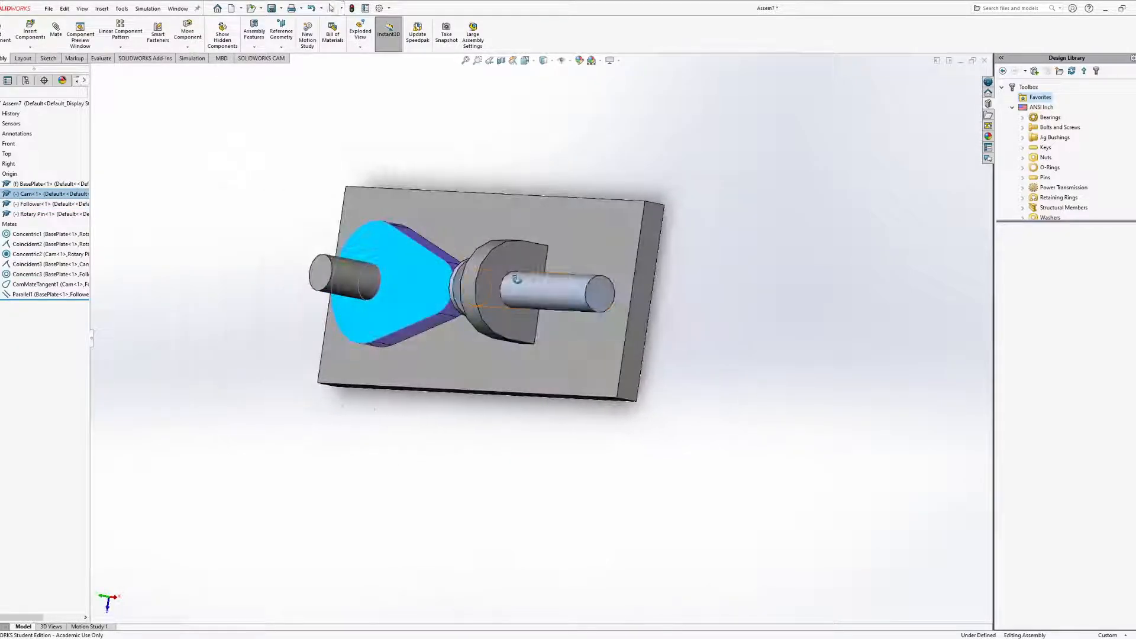
{"action": "left_click", "coordinate": [645, 304]}
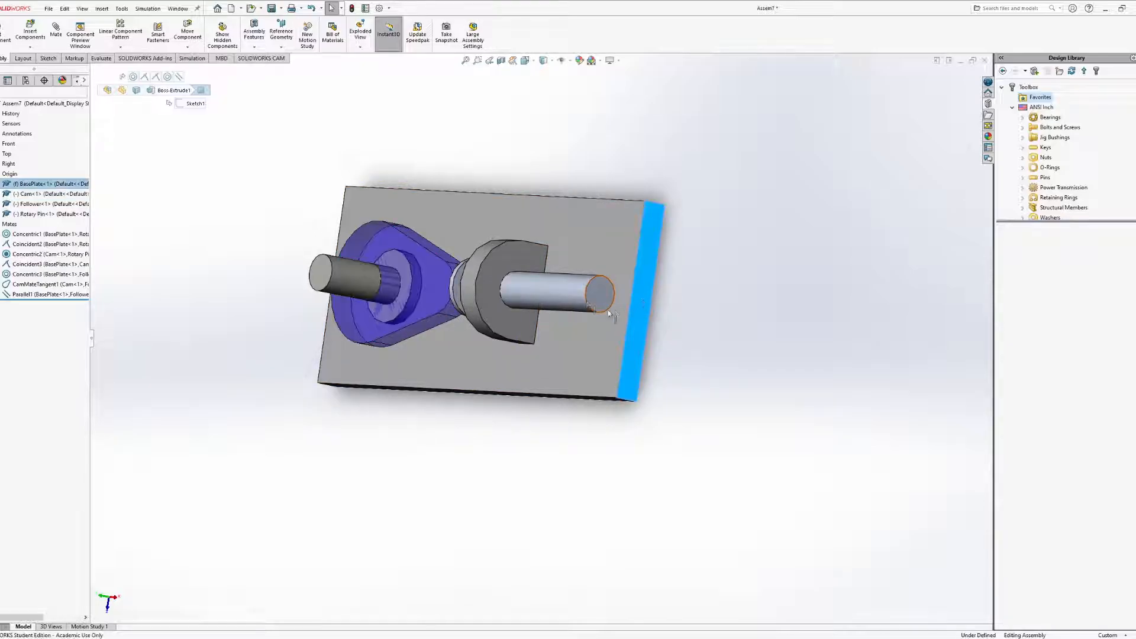
{"action": "left_click", "coordinate": [607, 302], "text": "ctrl"}
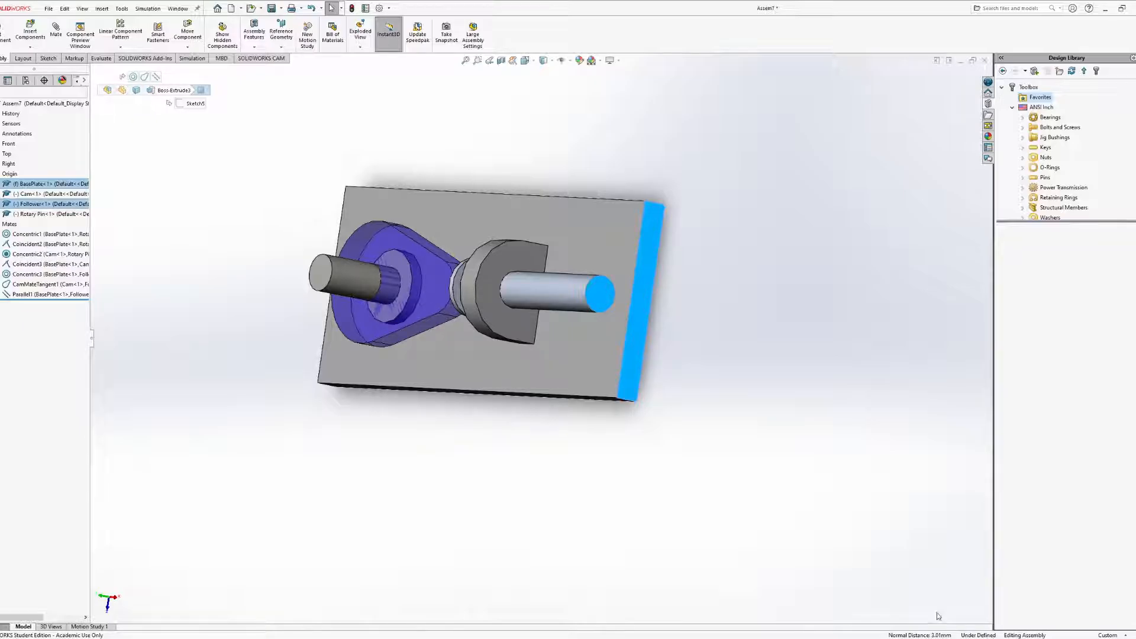
{"action": "middle_click_drag", "start_coordinate": [490, 455], "coordinate": [582, 433]}
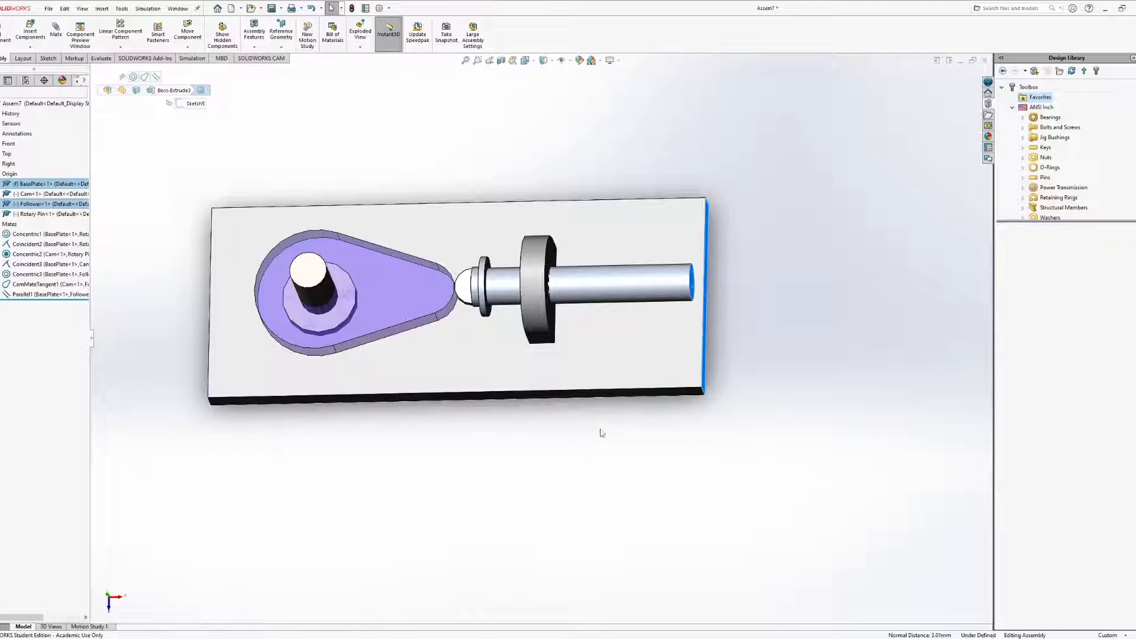
{"action": "mouse_move", "coordinate": [523, 307]}
{"action": "middle_mouse_down"}
{"action": "mouse_move", "coordinate": [550, 313]}
{"action": "mouse_move", "coordinate": [548, 219]}
{"action": "mouse_move", "coordinate": [534, 306]}
{"action": "middle_mouse_up"}
{"action": "mouse_move", "coordinate": [441, 293]}
{"action": "middle_mouse_down"}
{"action": "mouse_move", "coordinate": [429, 286]}
{"action": "mouse_move", "coordinate": [432, 296]}
{"action": "middle_mouse_up"}
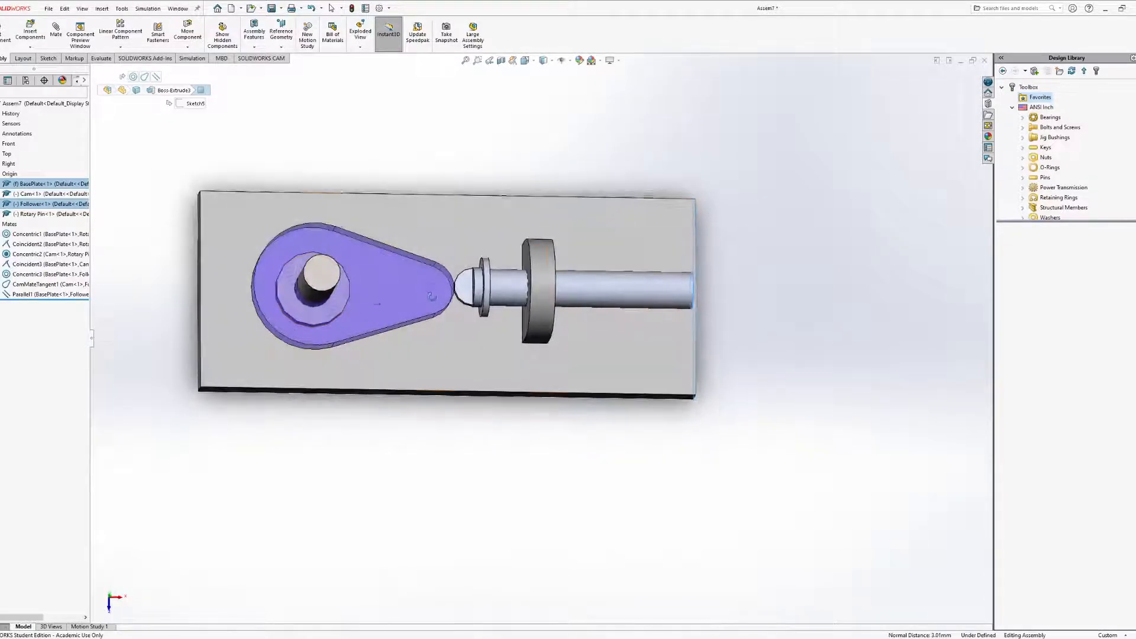
Turn the rotary pin so the cam's lobe faces away from the follower, and measure the same end-face distance for the retracted position
{"action": "mouse_move", "coordinate": [334, 272]}
{"action": "left_mouse_down"}
{"action": "mouse_move", "coordinate": [319, 298]}
{"action": "mouse_move", "coordinate": [278, 303]}
{"action": "left_mouse_up"}
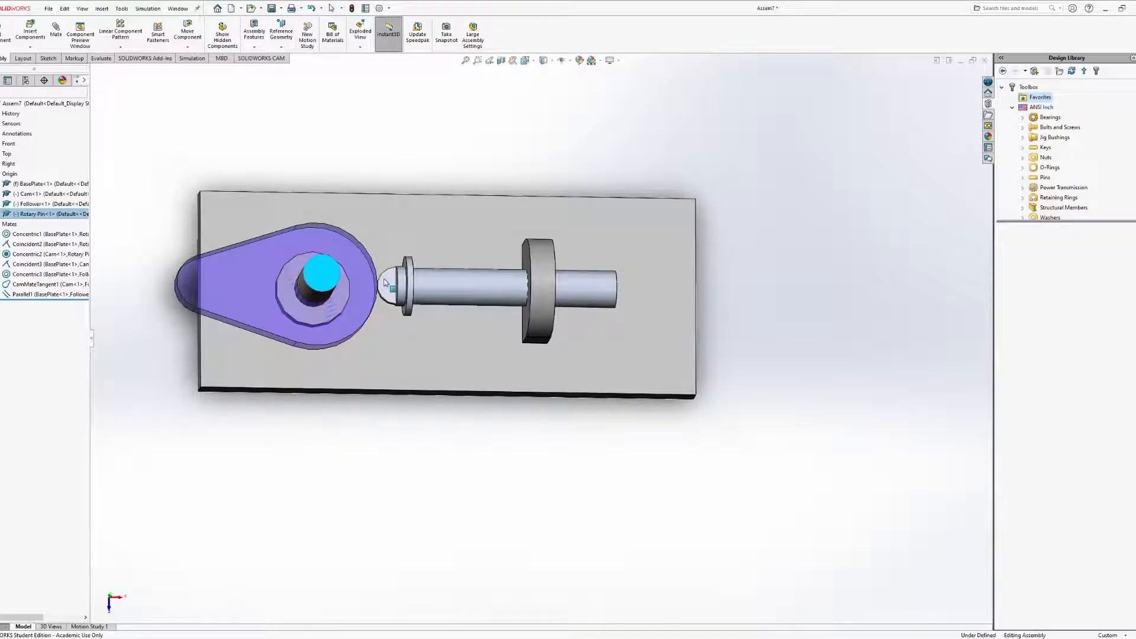
{"action": "middle_click_drag", "start_coordinate": [391, 284], "coordinate": [359, 285]}
{"action": "left_click", "coordinate": [604, 294]}
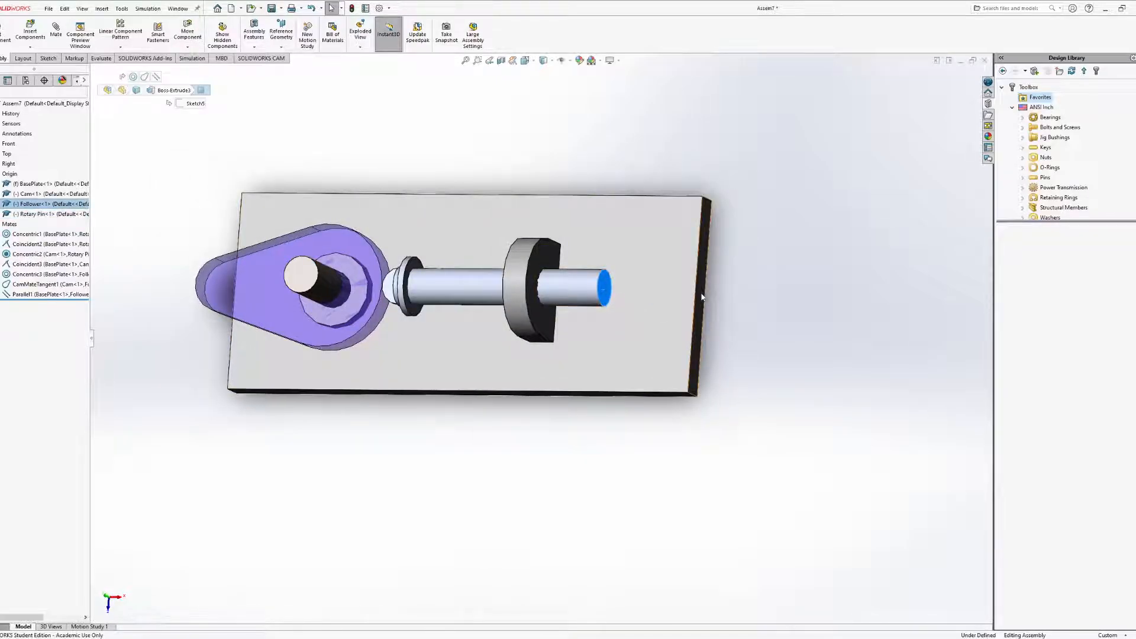
{"action": "middle_click_drag", "start_coordinate": [604, 294], "coordinate": [659, 294]}
{"action": "left_click", "coordinate": [628, 308], "text": "ctrl"}
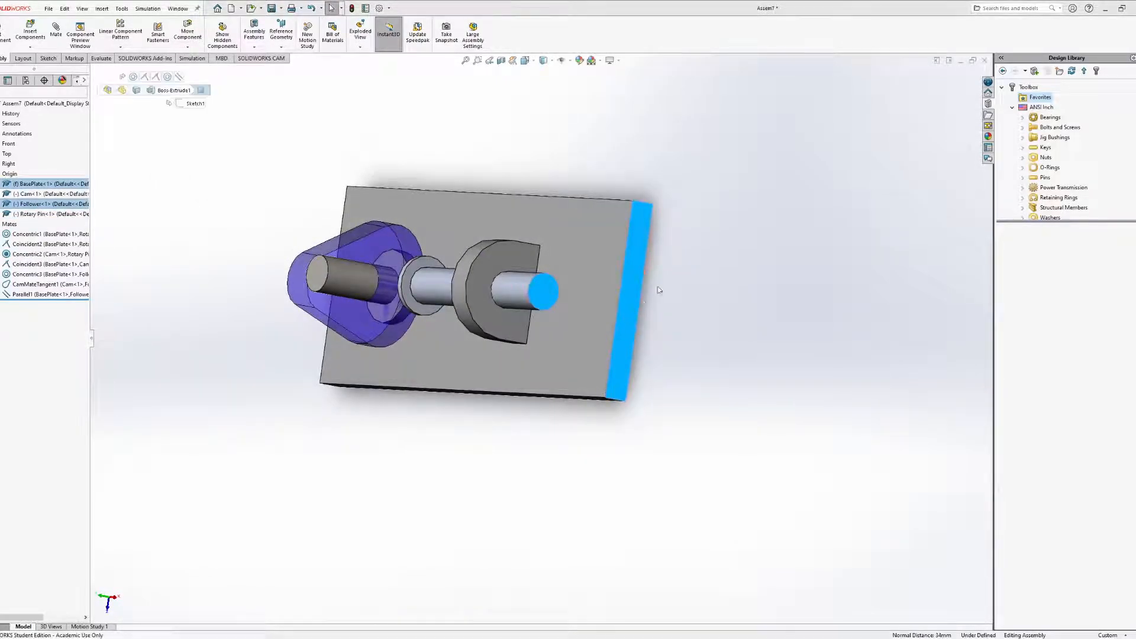
Start a mate between the follower's free end face and the base plate's end face near the lug
{"action": "left_click", "coordinate": [191, 305]}
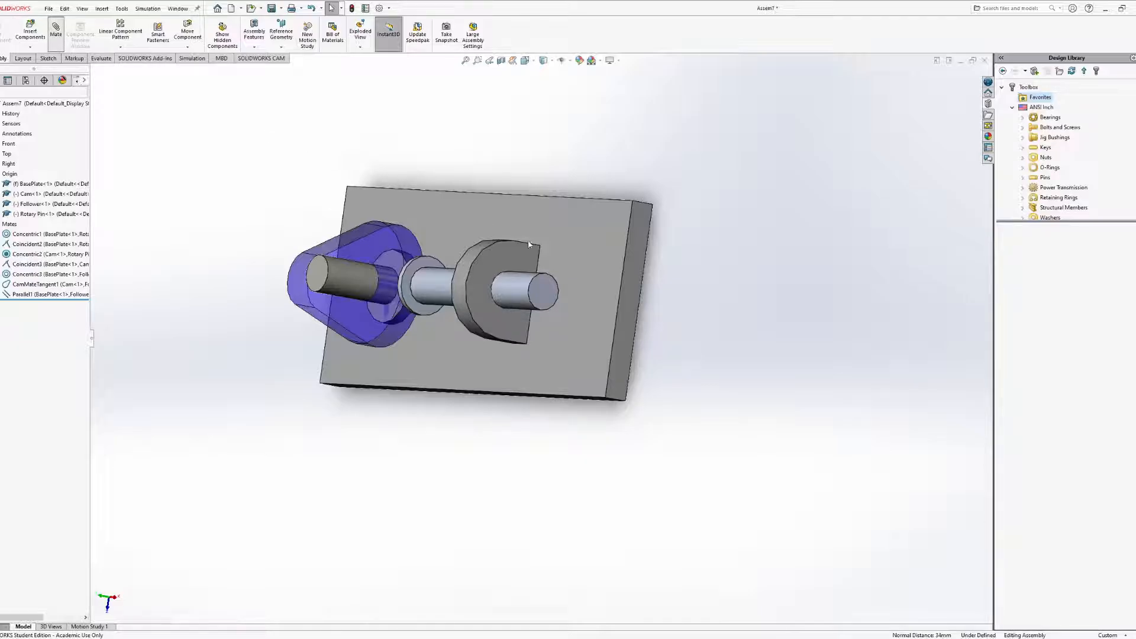
{"action": "middle_click_drag", "start_coordinate": [536, 243], "coordinate": [507, 280]}
{"action": "left_click", "coordinate": [501, 289]}
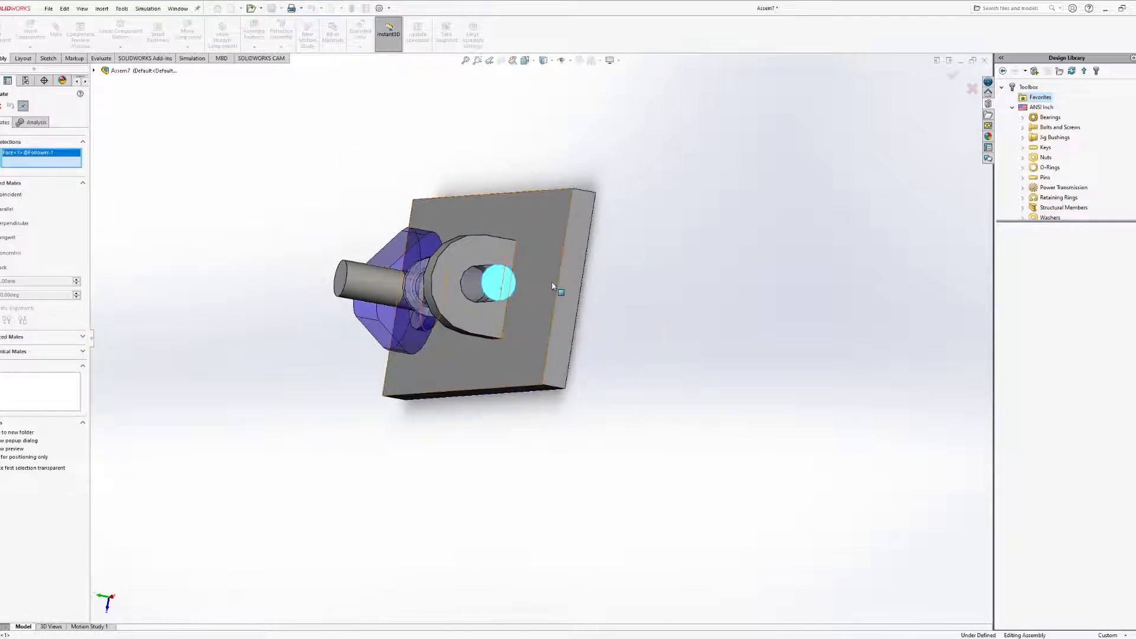
{"action": "left_click", "coordinate": [574, 285]}
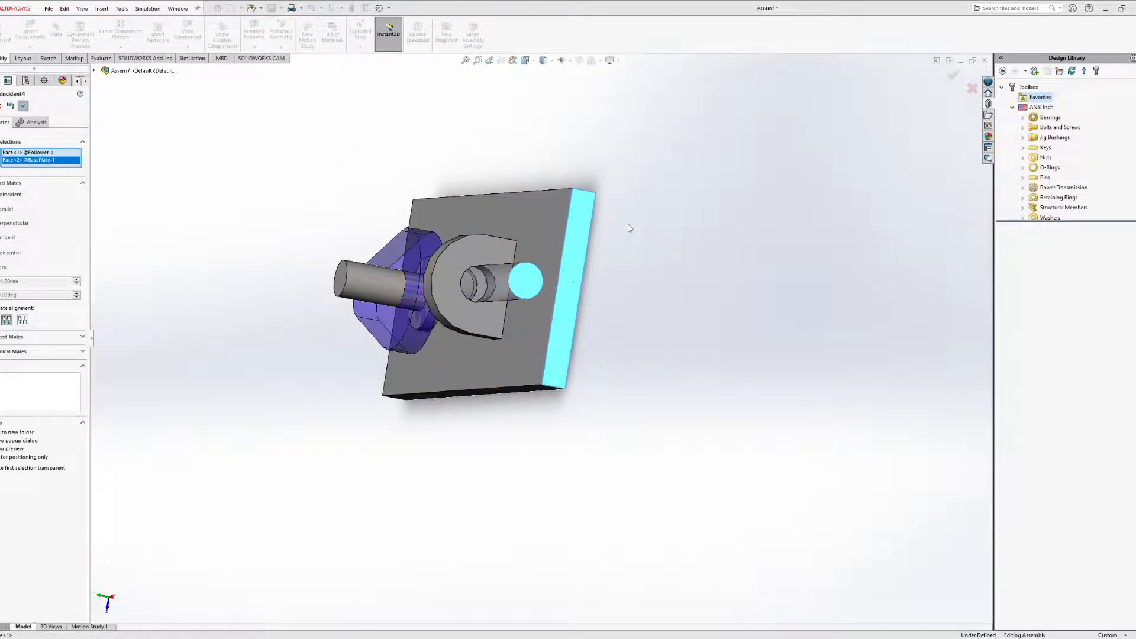
{"action": "middle_click_drag", "start_coordinate": [553, 130], "coordinate": [600, 59]}
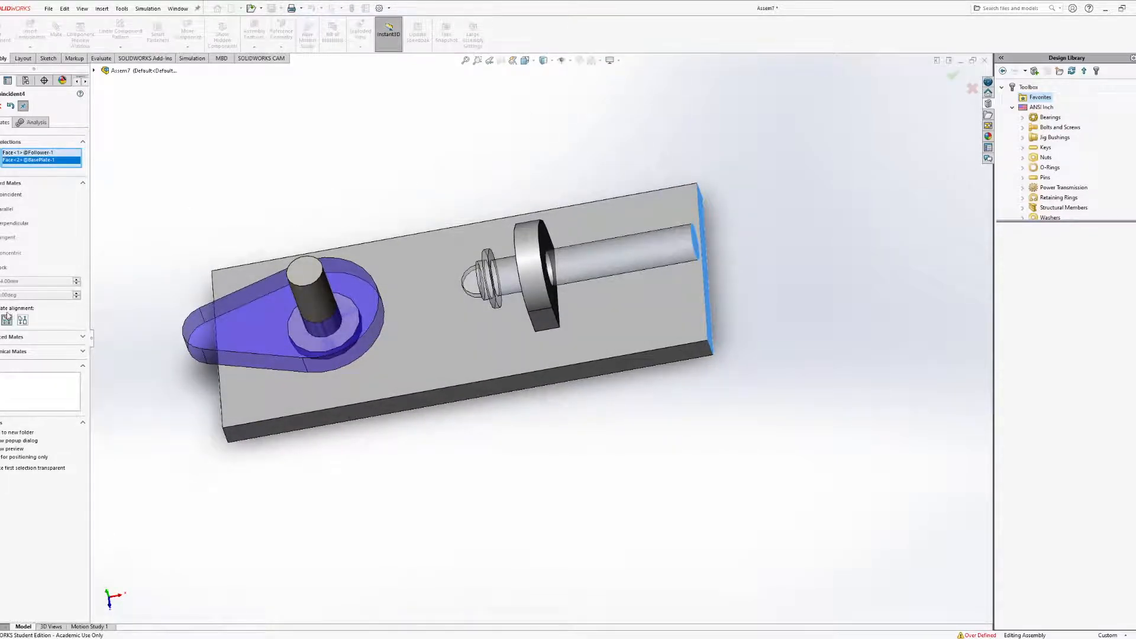
Make the mate an advanced limit distance with maximum and minimum values that bound the follower's travel, and finish mating
{"action": "left_click", "coordinate": [82, 337]}
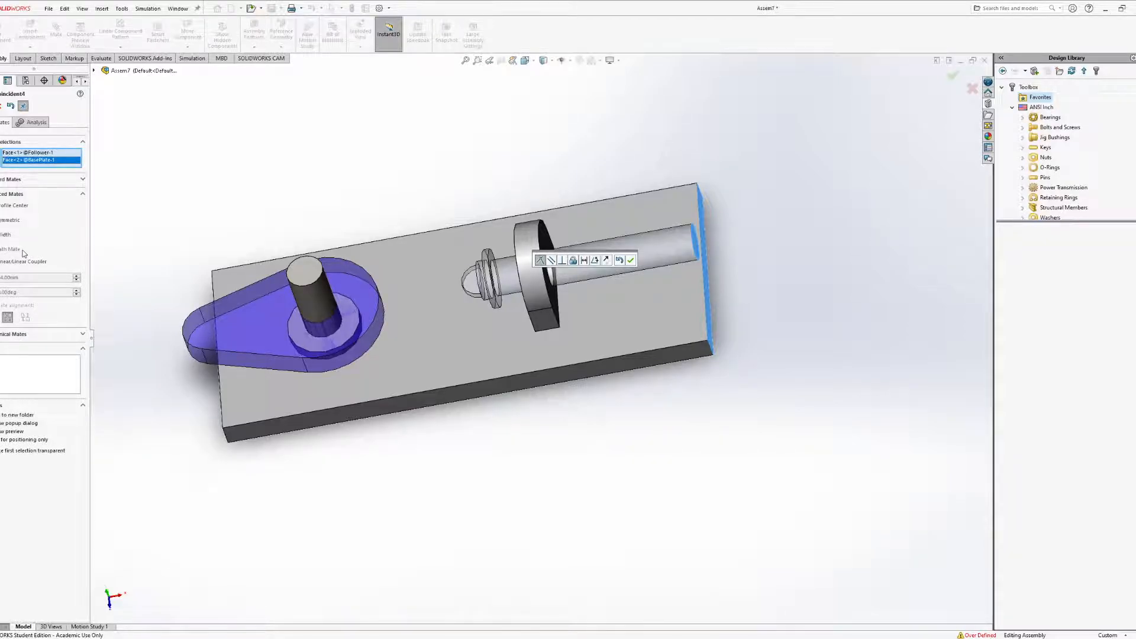
{"action": "middle_click_drag", "start_coordinate": [431, 319], "coordinate": [441, 274]}
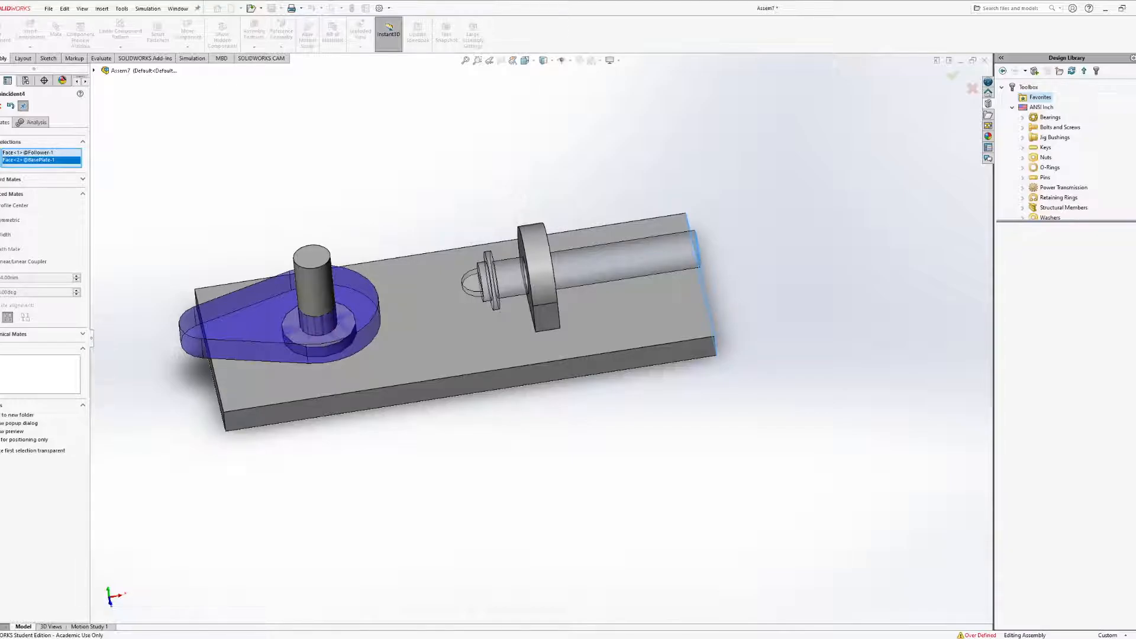
{"action": "left_click", "coordinate": [1, 278]}
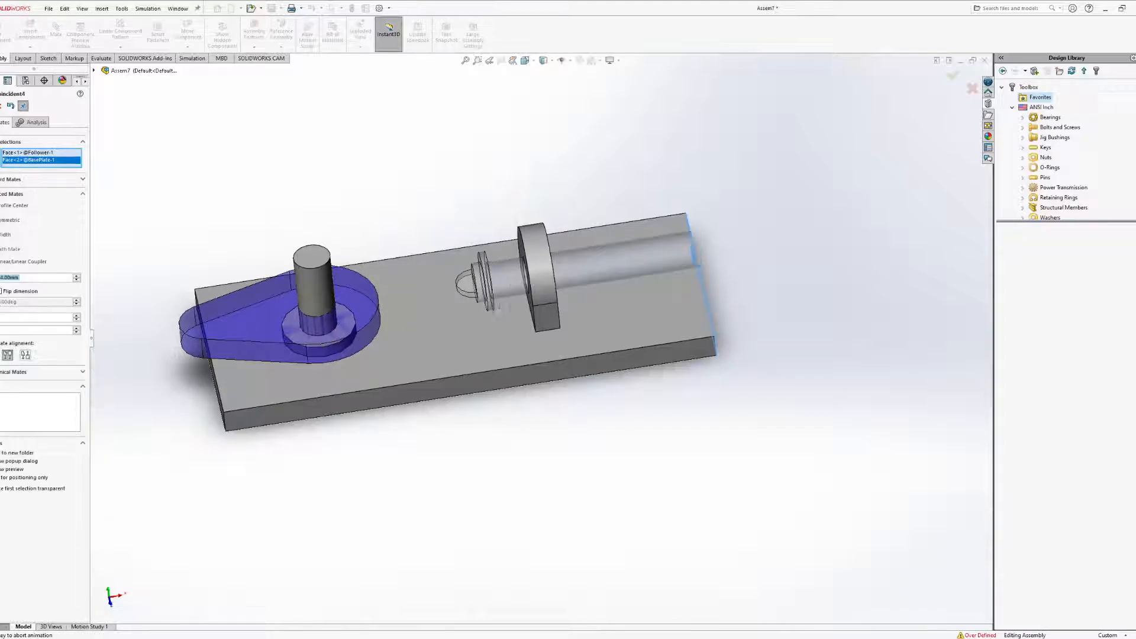
{"action": "middle_click_drag", "start_coordinate": [292, 298], "coordinate": [559, 296]}
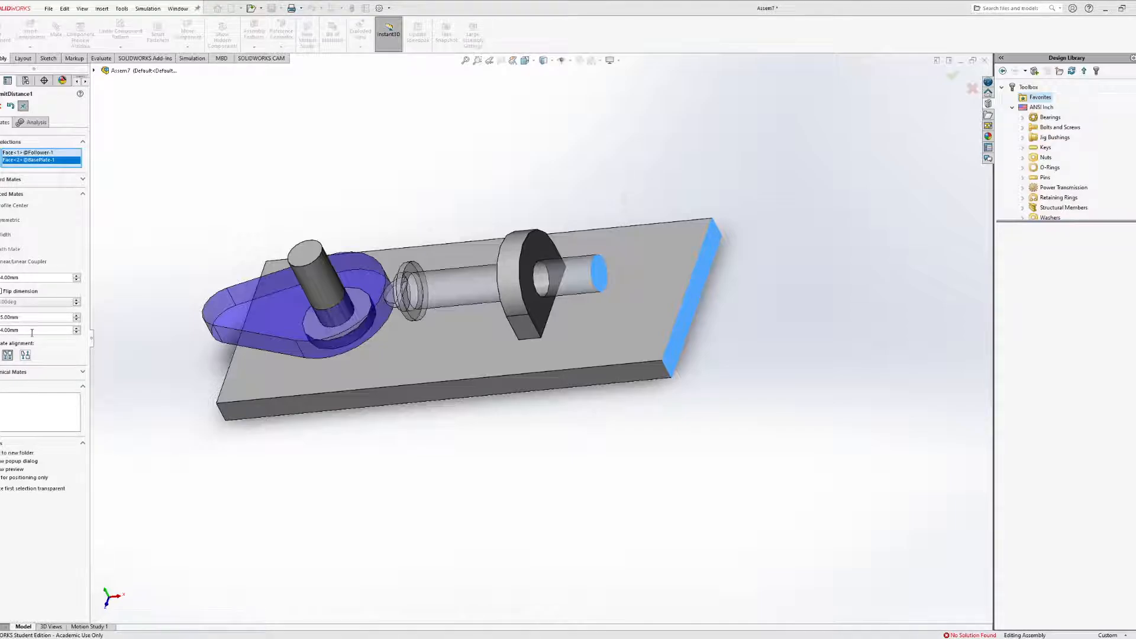
{"action": "key", "text": "Tab"}
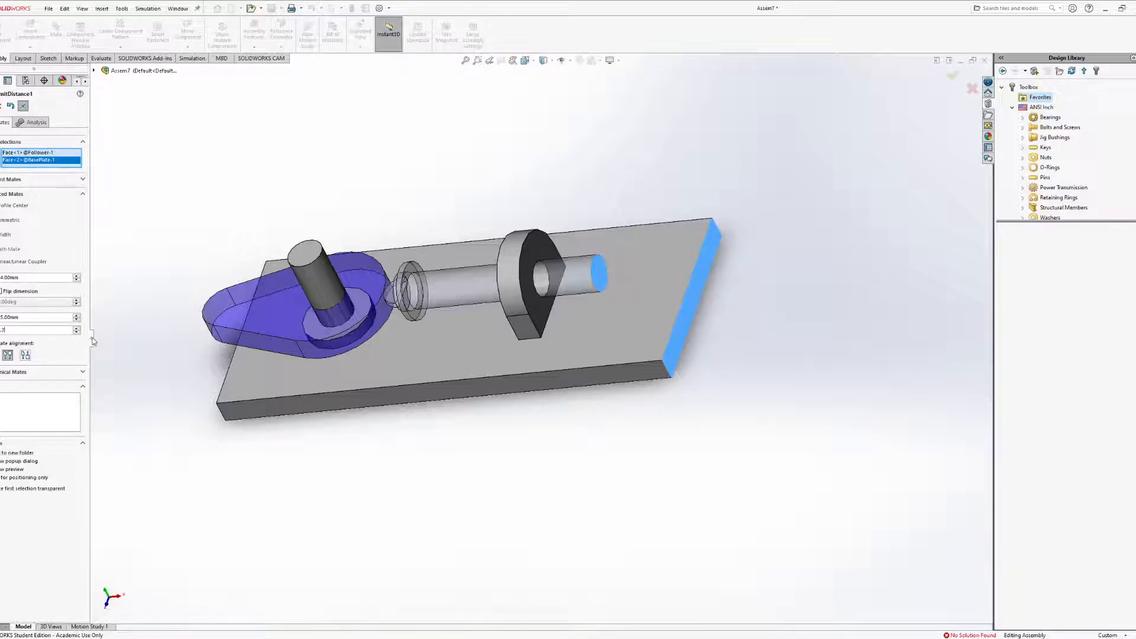
{"action": "middle_click_drag", "start_coordinate": [423, 287], "coordinate": [461, 261]}
{"action": "key", "text": "Return"}
{"action": "left_click_drag", "start_coordinate": [239, 304], "coordinate": [337, 435]}
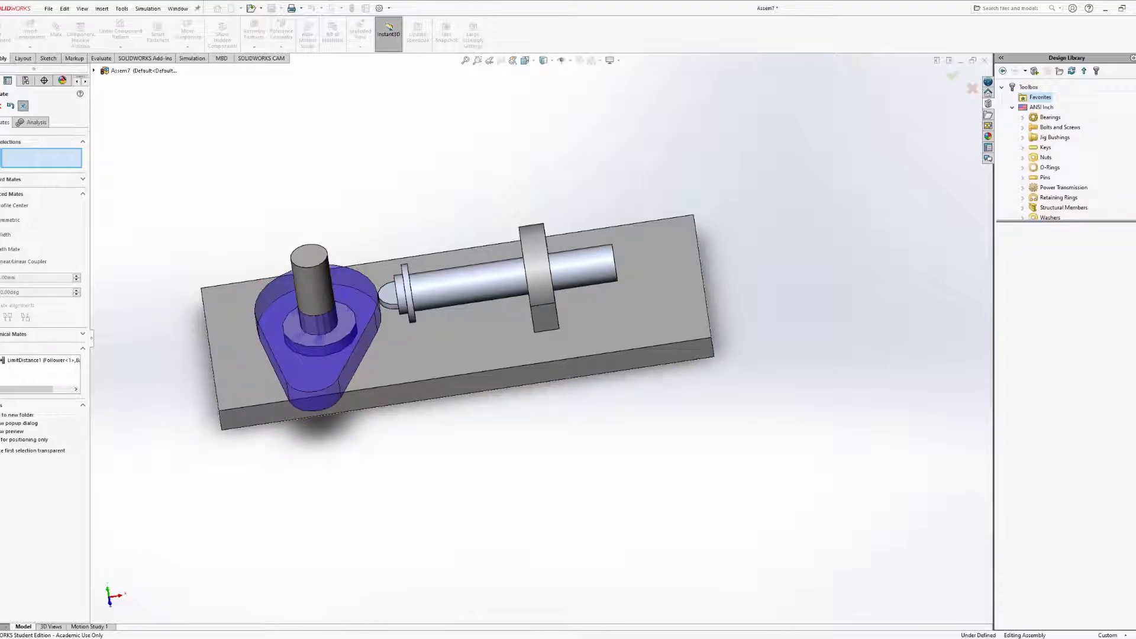
{"action": "left_click", "coordinate": [1, 107]}
Try to move the follower by its rounded tip, and turn the cam's lobe toward the plate corner farthest from the lug
{"action": "left_click", "coordinate": [389, 293]}
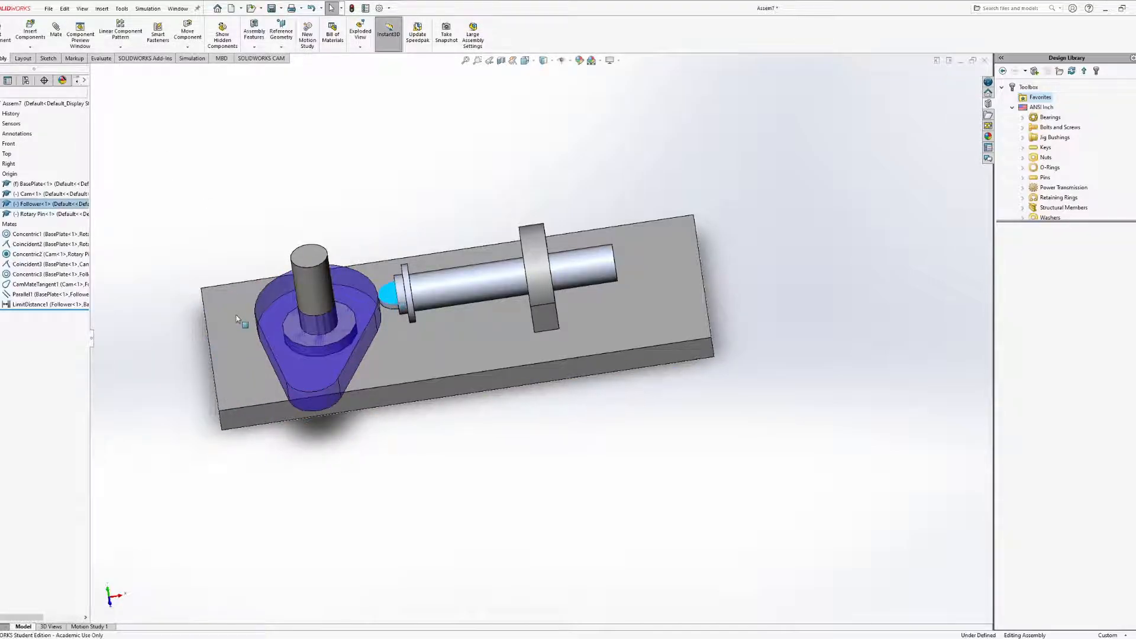
{"action": "left_click_drag", "start_coordinate": [237, 315], "coordinate": [292, 303]}
{"action": "left_click_drag", "start_coordinate": [170, 324], "coordinate": [184, 359]}
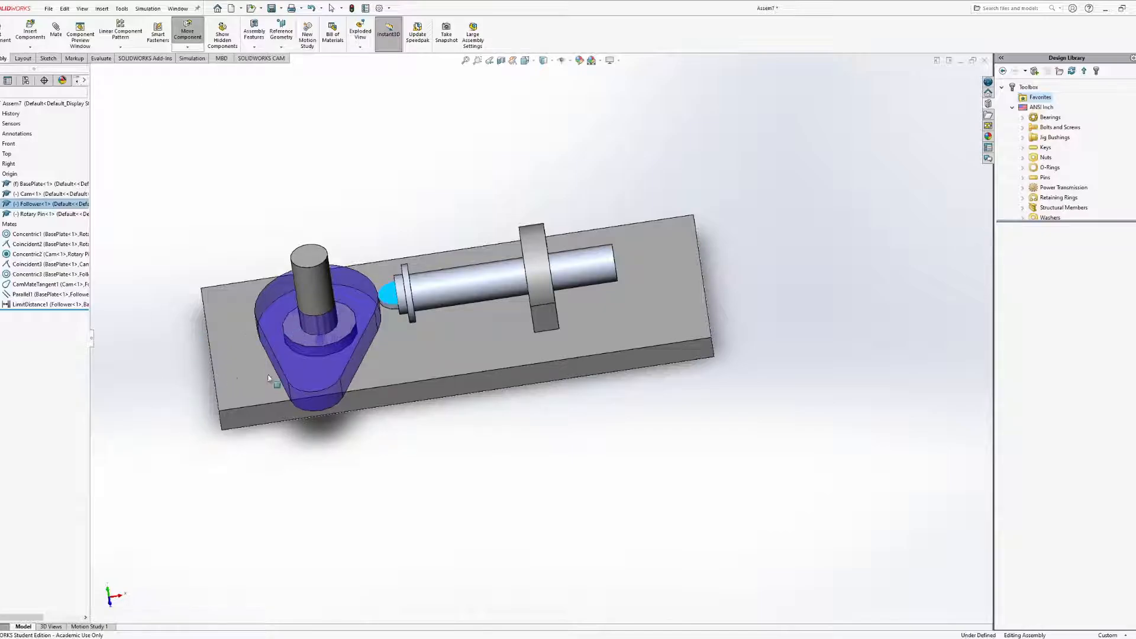
{"action": "left_click_drag", "start_coordinate": [315, 357], "coordinate": [273, 412]}
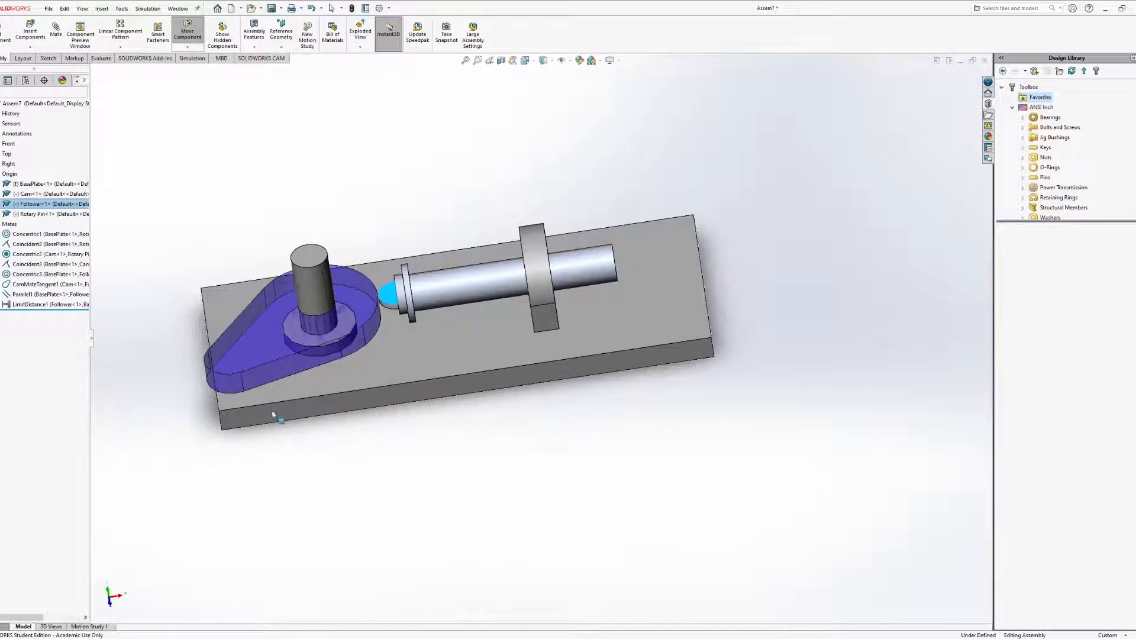
Try pulling the follower past the cam against the distance limit, and turn the rotary pin to drive it through the lug
{"action": "mouse_move", "coordinate": [430, 293]}
{"action": "middle_mouse_down"}
{"action": "mouse_move", "coordinate": [433, 259]}
{"action": "mouse_move", "coordinate": [436, 273]}
{"action": "middle_mouse_up"}
{"action": "left_click_drag", "start_coordinate": [414, 305], "coordinate": [300, 329]}
{"action": "middle_click_drag", "start_coordinate": [293, 222], "coordinate": [293, 274]}
{"action": "left_click_drag", "start_coordinate": [390, 290], "coordinate": [240, 312]}
{"action": "left_click_drag", "start_coordinate": [125, 320], "coordinate": [127, 321]}
{"action": "mouse_move", "coordinate": [312, 289]}
{"action": "middle_mouse_down"}
{"action": "mouse_move", "coordinate": [314, 257]}
{"action": "mouse_move", "coordinate": [318, 287]}
{"action": "middle_mouse_up"}
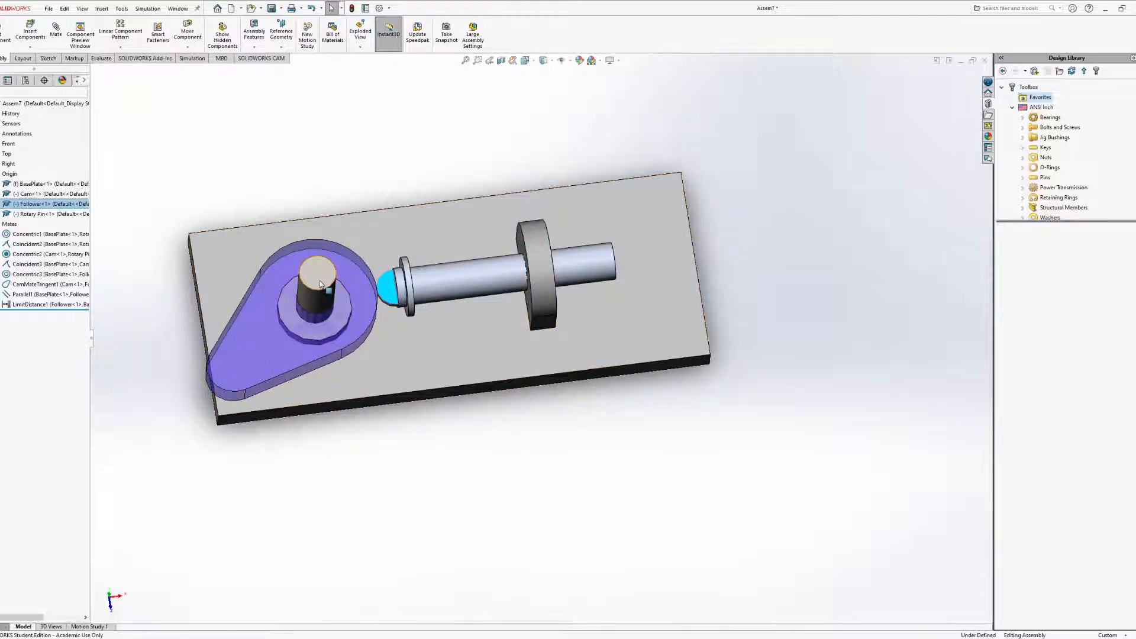
{"action": "left_click_drag", "start_coordinate": [310, 285], "coordinate": [456, 242]}
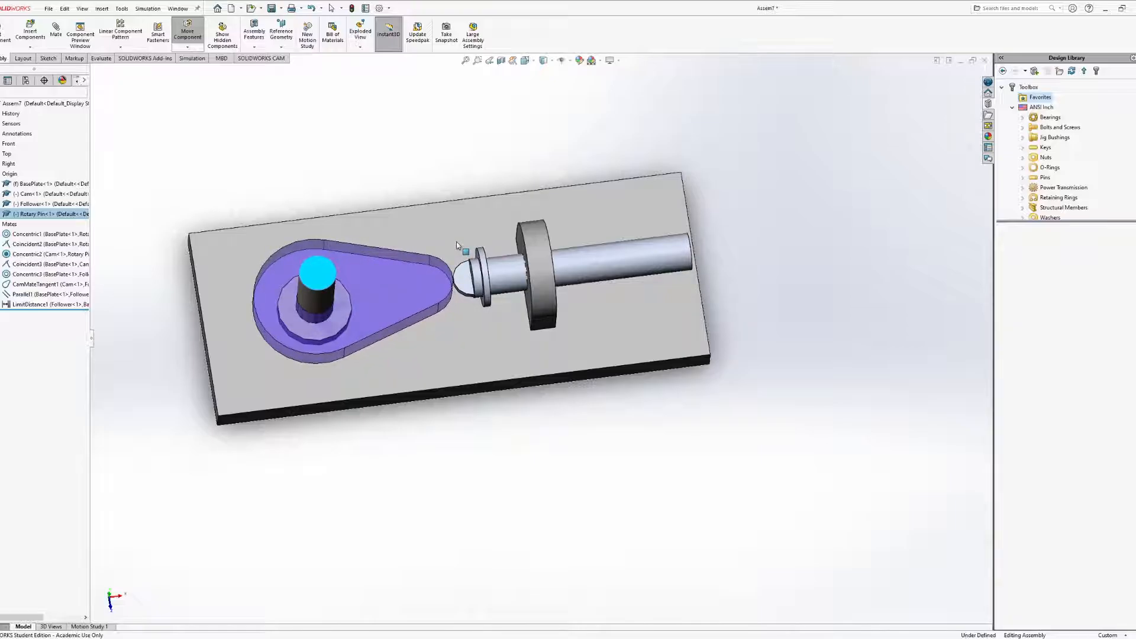
Examine the cam lobe's contact with the follower tip and the follower's collar beside the base plate lug
{"action": "middle_click_drag", "start_coordinate": [488, 311], "coordinate": [529, 228]}
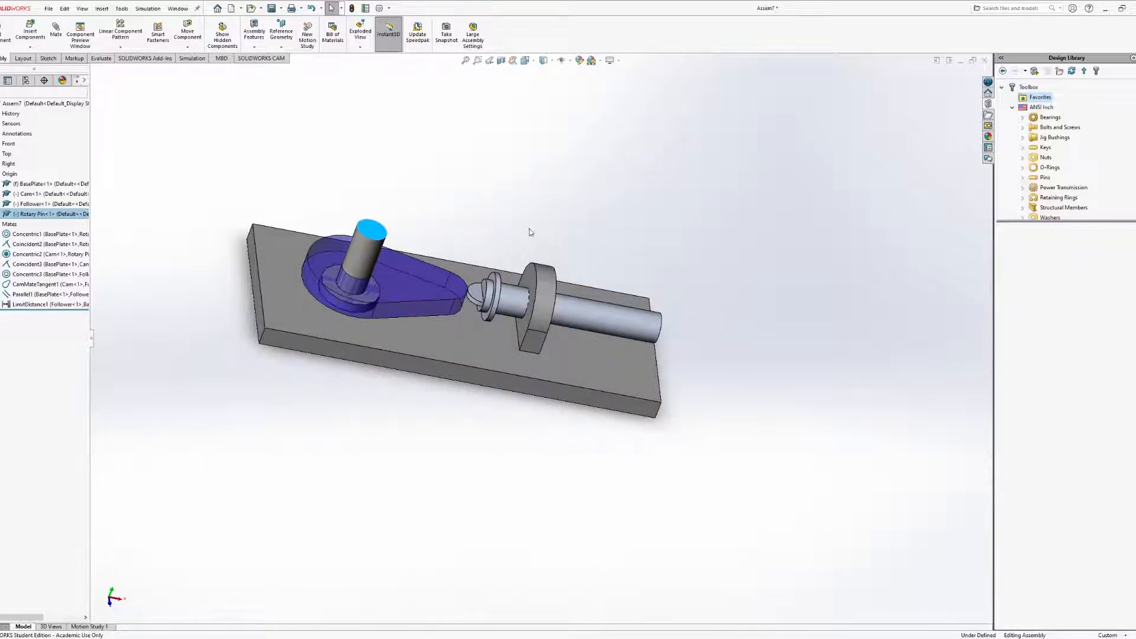
{"action": "middle_click_drag", "start_coordinate": [548, 234], "coordinate": [503, 284]}
{"action": "scroll", "coordinate": [496, 299], "scroll_direction": "down", "scroll_amount": 5}
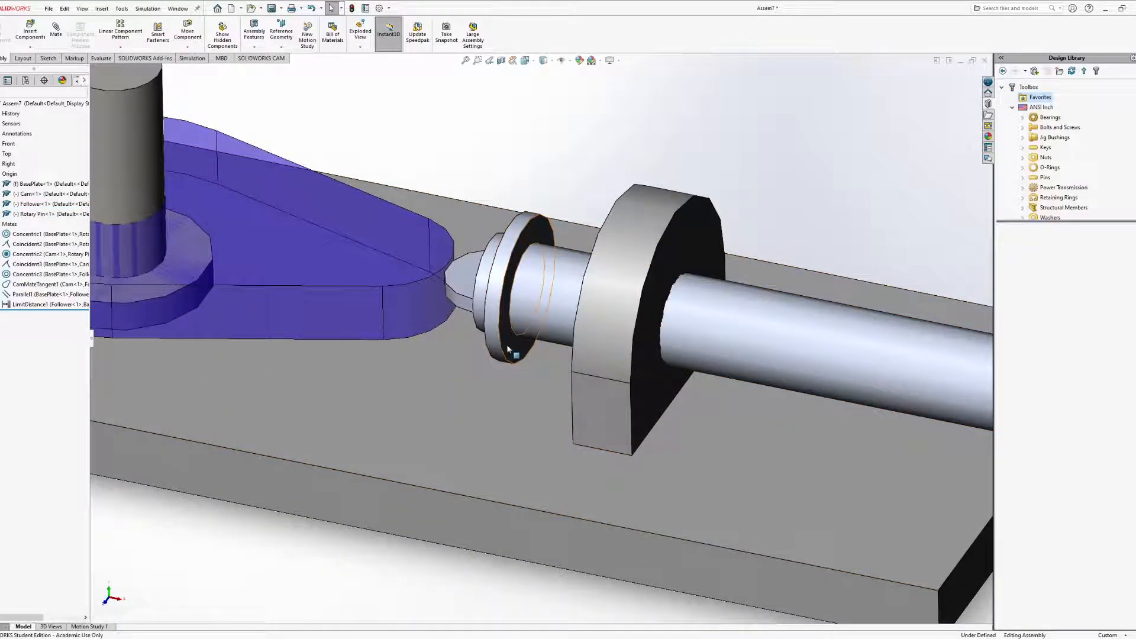
{"action": "scroll", "coordinate": [507, 347], "scroll_direction": "up", "scroll_amount": 3}
{"action": "scroll", "coordinate": [559, 314], "scroll_direction": "up", "scroll_amount": 5}
{"action": "middle_click_drag", "start_coordinate": [559, 315], "coordinate": [533, 71]}
{"action": "middle_click_drag", "start_coordinate": [651, 172], "coordinate": [733, 243]}
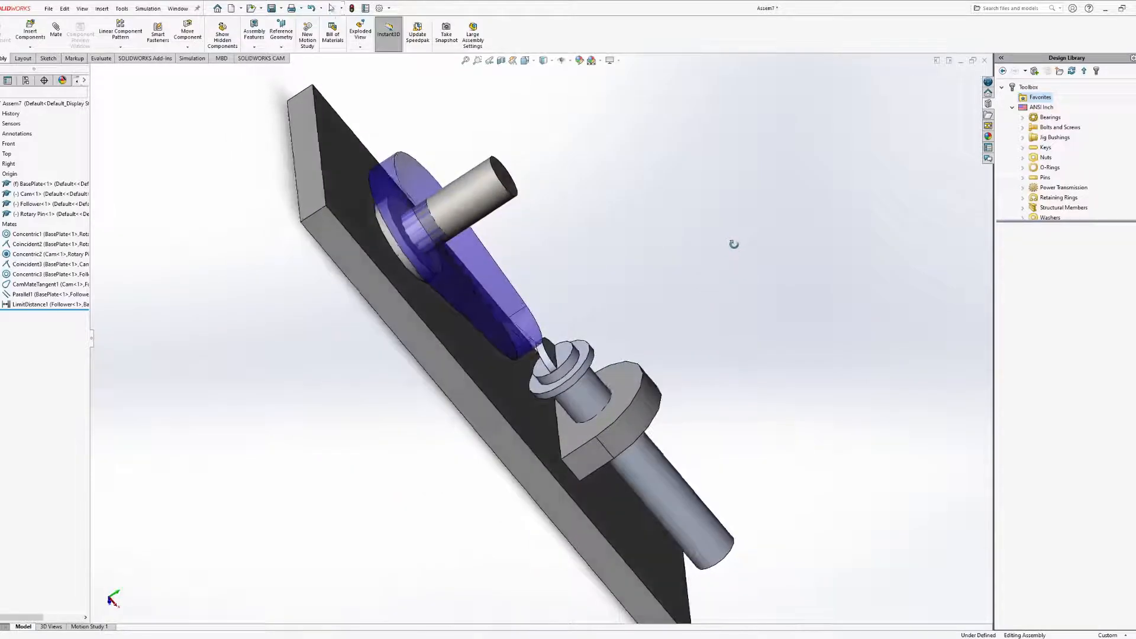
{"action": "left_click", "coordinate": [687, 506]}
{"action": "scroll", "coordinate": [514, 441], "scroll_direction": "down", "scroll_amount": 5}
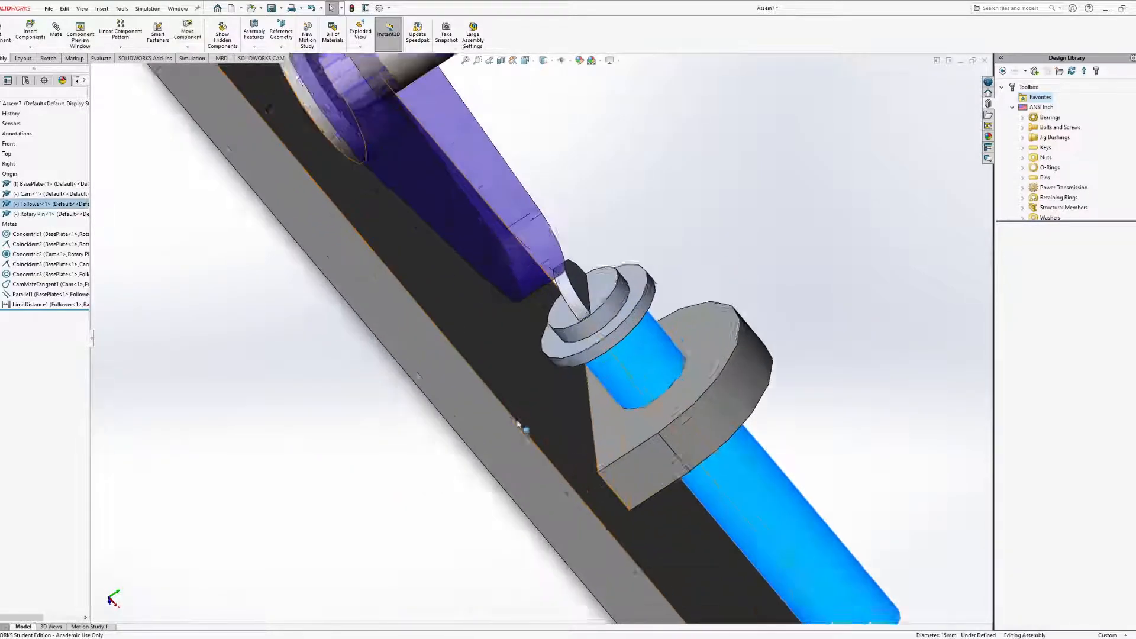
{"action": "left_click", "coordinate": [723, 409]}
{"action": "middle_click_drag", "start_coordinate": [724, 399], "coordinate": [634, 290]}
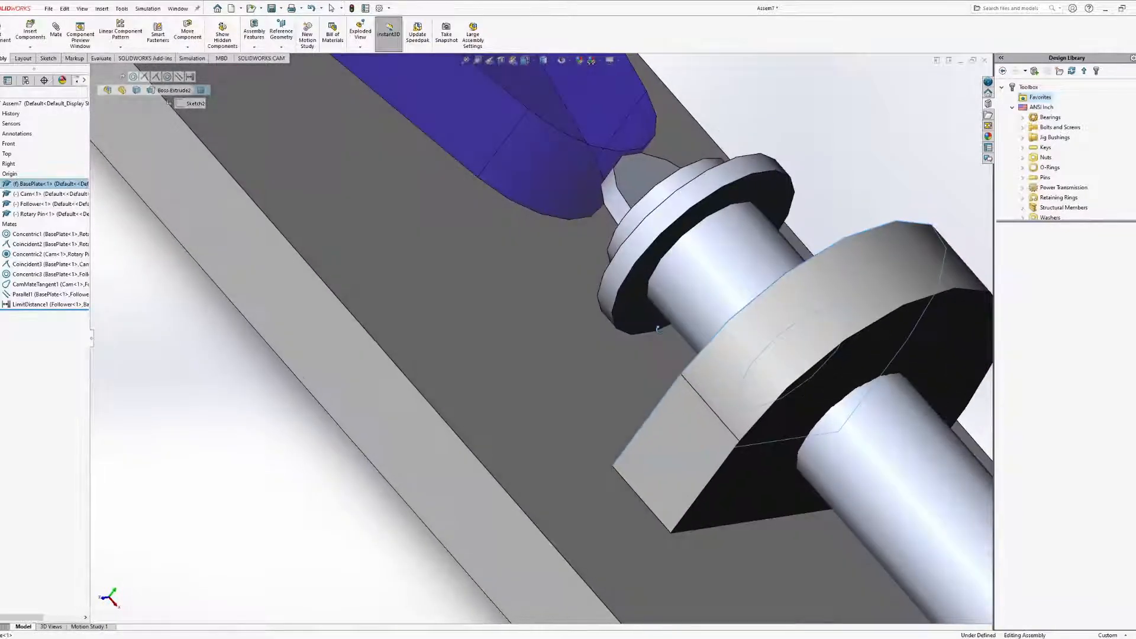
{"action": "left_click", "coordinate": [634, 301], "text": "ctrl"}
{"action": "scroll", "coordinate": [559, 328], "scroll_direction": "up", "scroll_amount": 6}
{"action": "middle_click_drag", "start_coordinate": [565, 329], "coordinate": [587, 508]}
{"action": "left_click", "coordinate": [504, 316]}
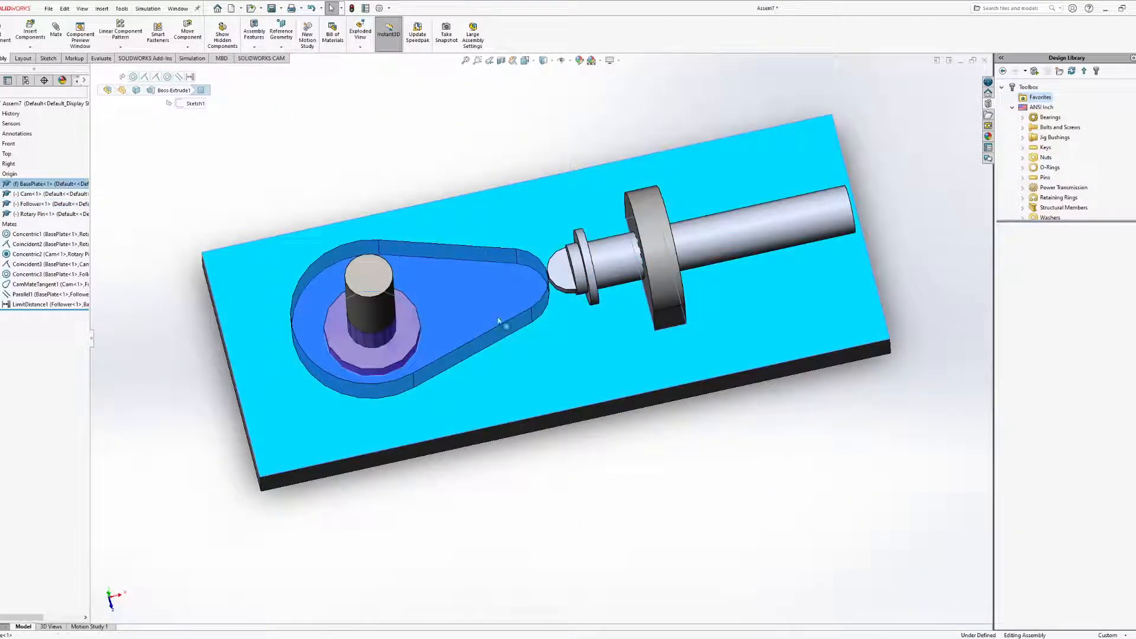
Turn the cam's lobe away from the lug, and select the follower's collar face and the lug's facing face for a mate
{"action": "middle_click_drag", "start_coordinate": [504, 330], "coordinate": [464, 235]}
{"action": "left_click_drag", "start_coordinate": [431, 270], "coordinate": [359, 441]}
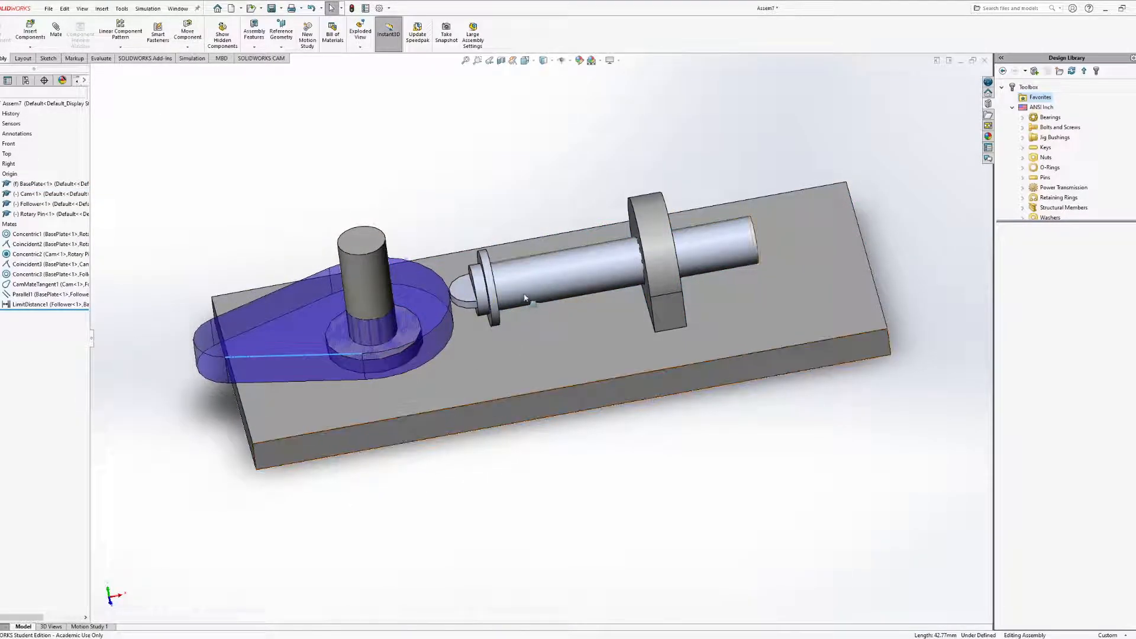
{"action": "middle_click_drag", "start_coordinate": [379, 450], "coordinate": [484, 308]}
{"action": "left_click", "coordinate": [499, 311]}
{"action": "middle_click_drag", "start_coordinate": [576, 335], "coordinate": [667, 307]}
{"action": "left_click", "coordinate": [639, 309], "text": "ctrl"}
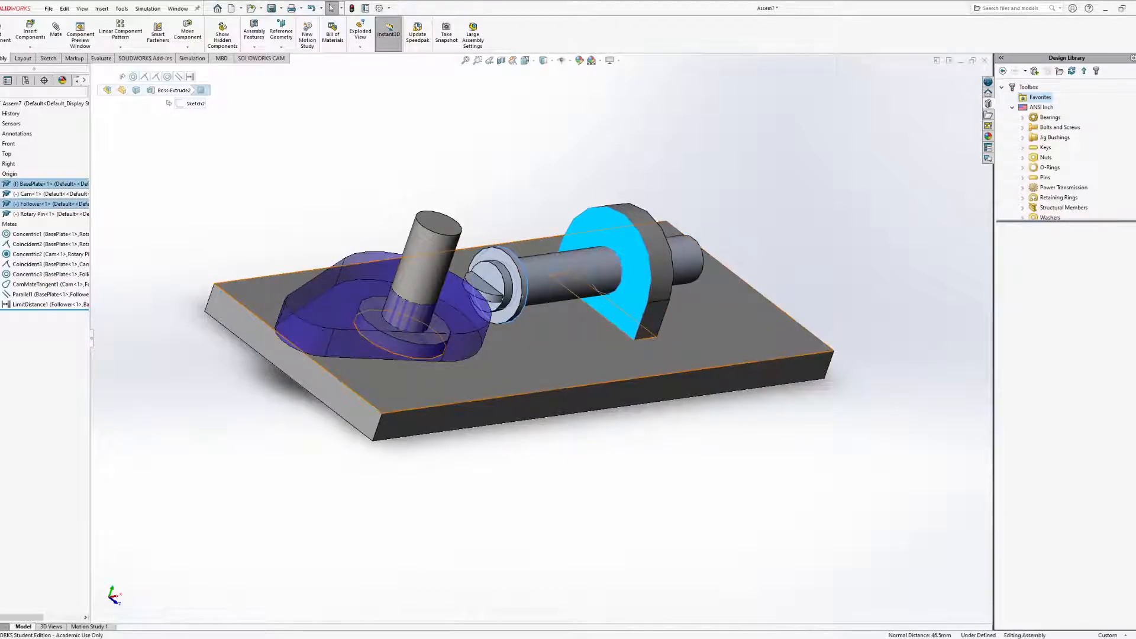
{"action": "middle_click_drag", "start_coordinate": [649, 335], "coordinate": [586, 449]}
{"action": "middle_click_drag", "start_coordinate": [596, 371], "coordinate": [651, 318]}
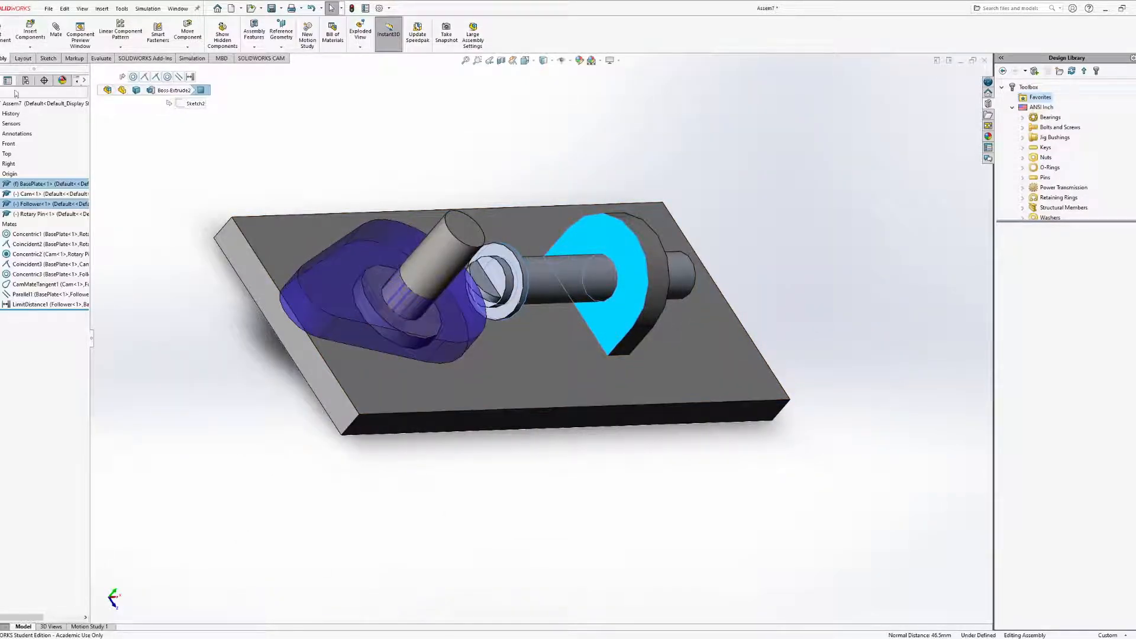
{"action": "middle_click_drag", "start_coordinate": [532, 184], "coordinate": [426, 201]}
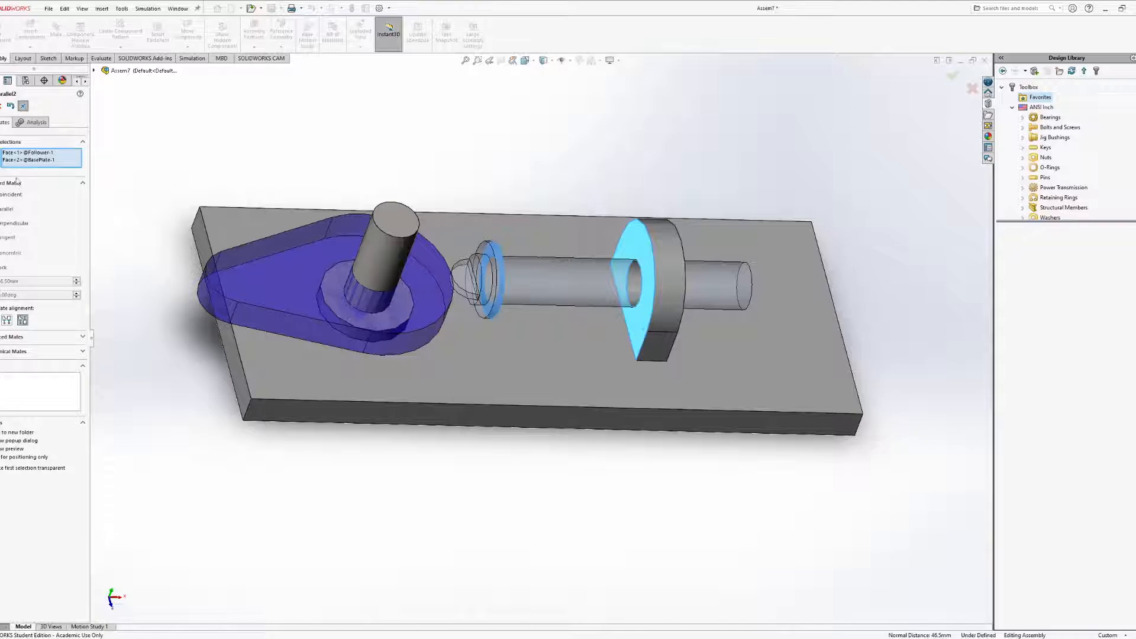
Make the collar-to-lug mate an advanced limit distance with maximum and minimum values, and finish mating
{"action": "left_click", "coordinate": [76, 339]}
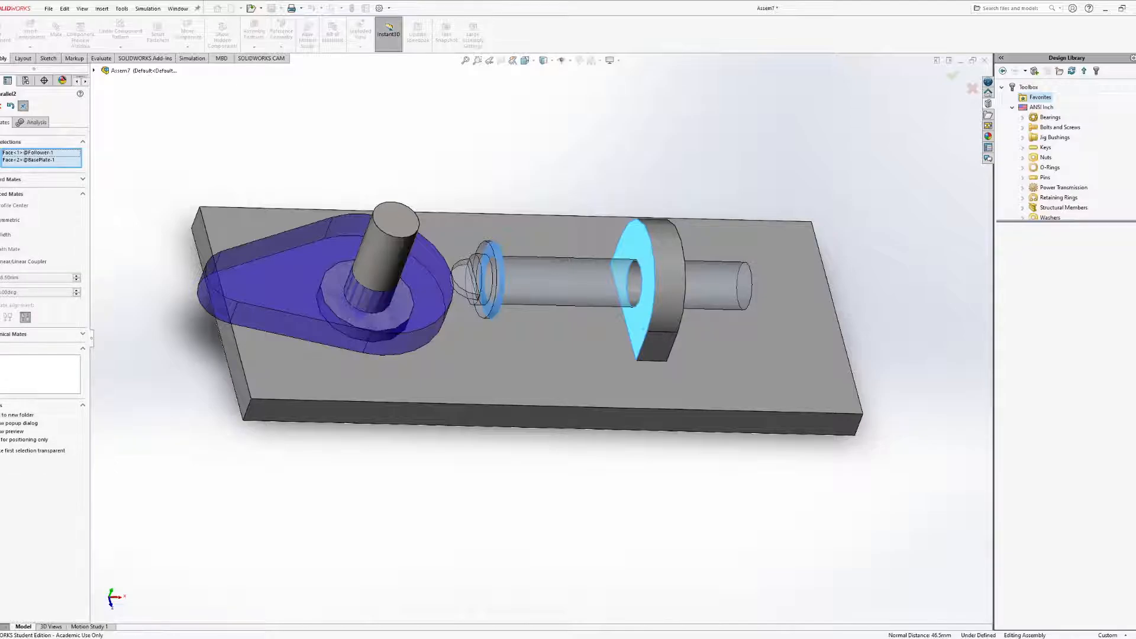
{"action": "left_click", "coordinate": [46, 278]}
{"action": "left_click", "coordinate": [39, 317]}
{"action": "key", "text": "BackSpace"}
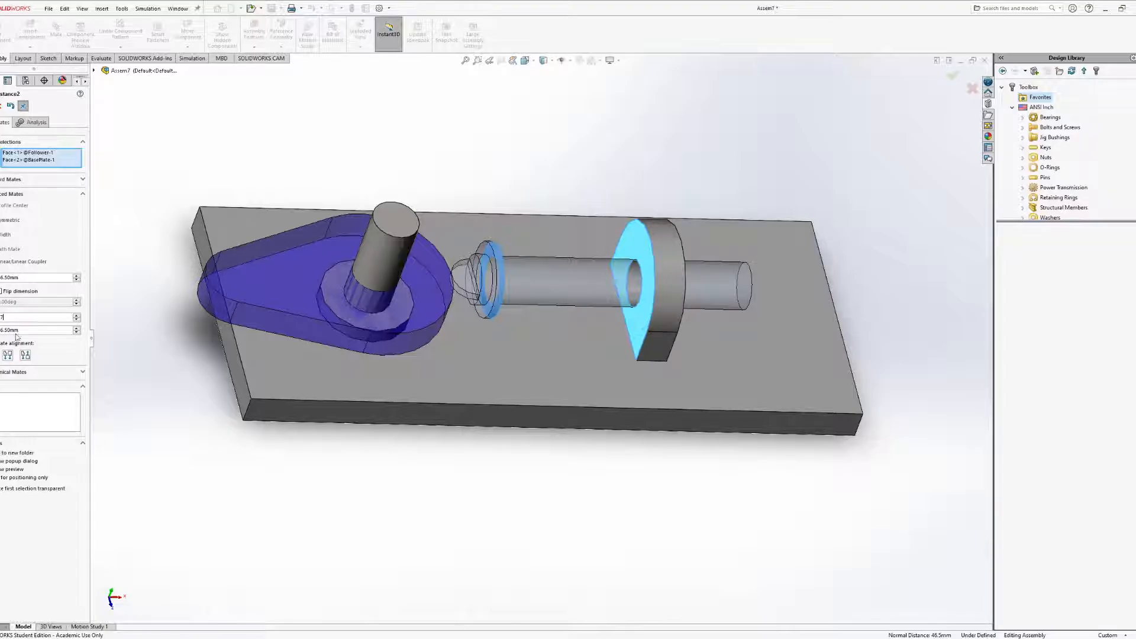
{"action": "type", "text": "7"}
{"action": "key", "text": "Return"}
{"action": "type", "text": "1in"}
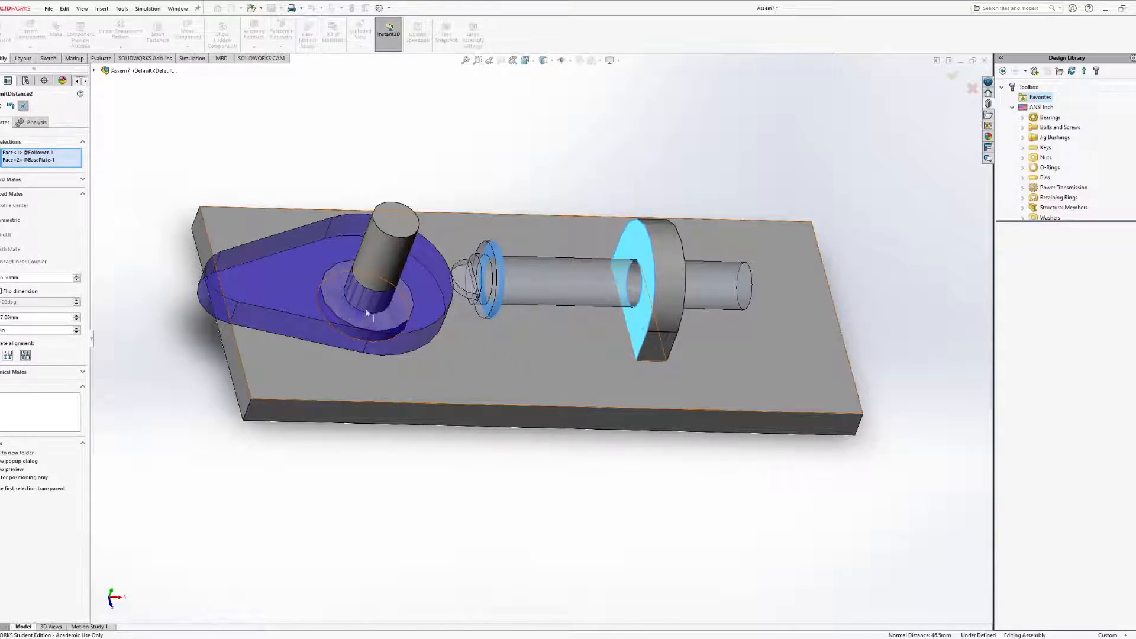
{"action": "left_click", "coordinate": [0, 106]}
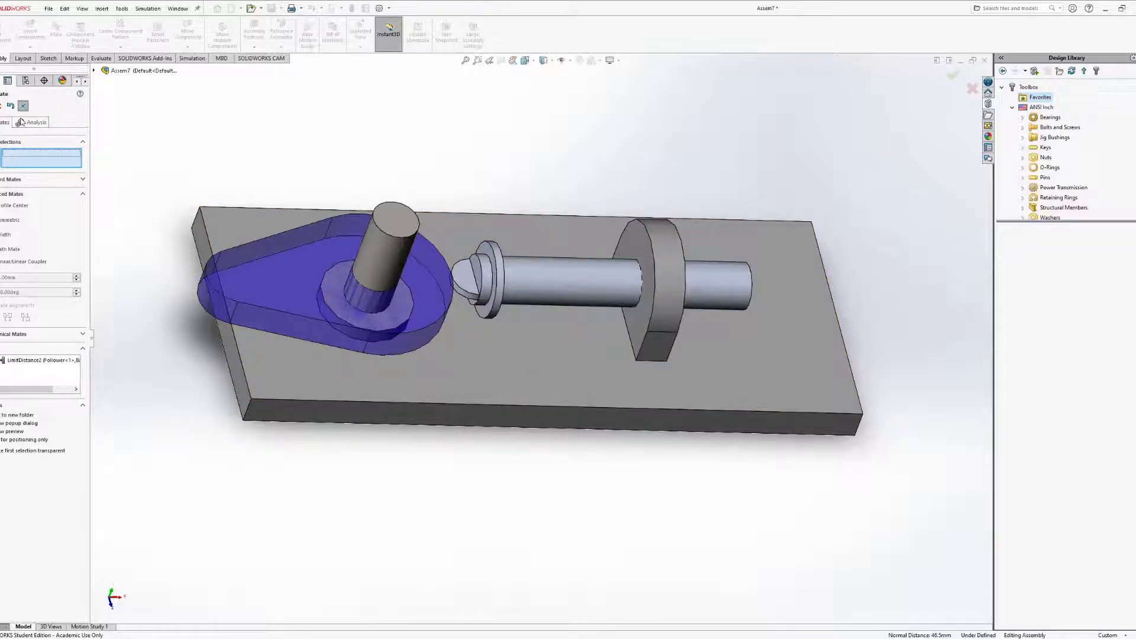
{"action": "left_click", "coordinate": [2, 106]}
Turn the cam's lobe around toward the follower to test the new distance limit between collar and lug
{"action": "key", "text": "ctrl+5"}
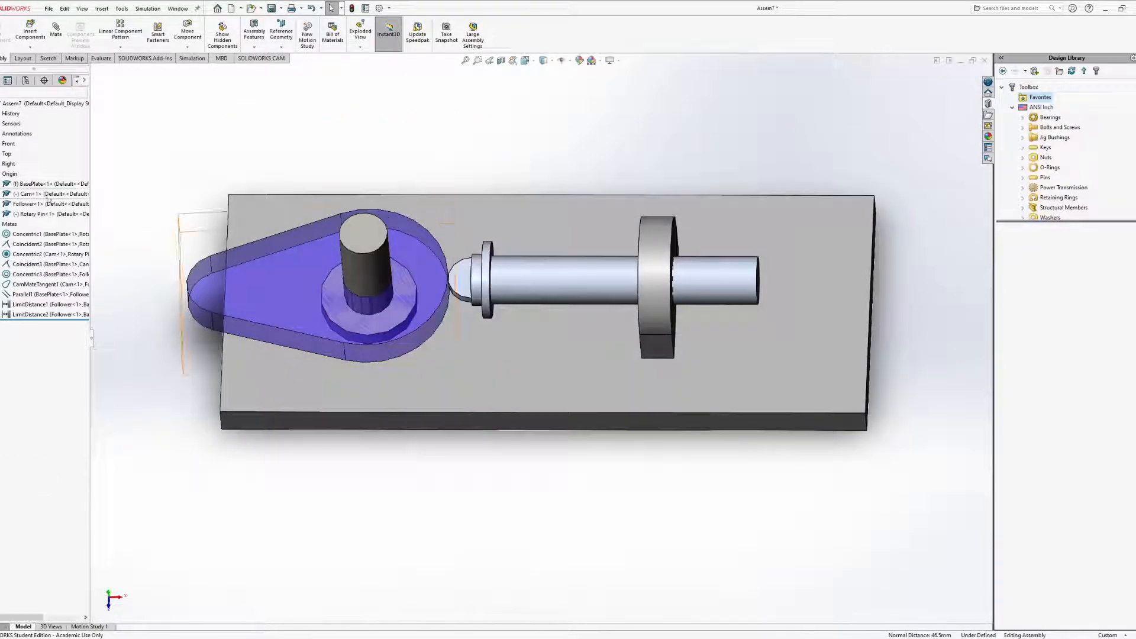
{"action": "left_click", "coordinate": [43, 204]}
{"action": "left_click_drag", "start_coordinate": [237, 307], "coordinate": [559, 313]}
{"action": "middle_click_drag", "start_coordinate": [559, 313], "coordinate": [495, 284]}
{"action": "left_click", "coordinate": [237, 136]}
Start a mate on the base plate's short bottom edge at the cam end, removing the rotary pin's end face from the selection
{"action": "left_click", "coordinate": [56, 29]}
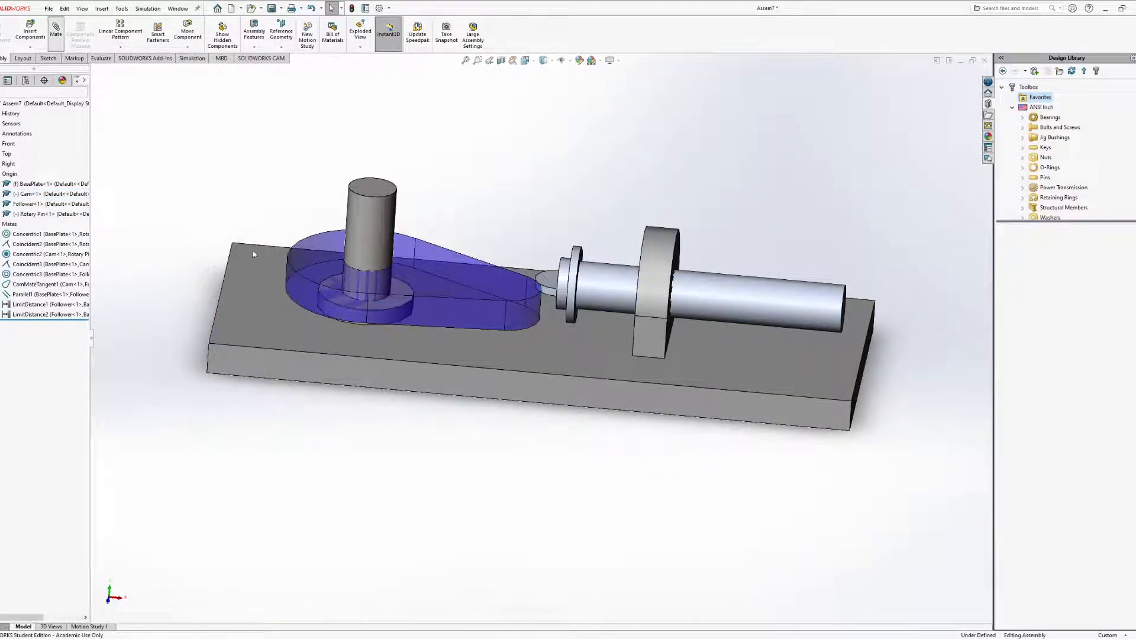
{"action": "middle_click_drag", "start_coordinate": [398, 406], "coordinate": [465, 160]}
{"action": "left_click", "coordinate": [414, 312]}
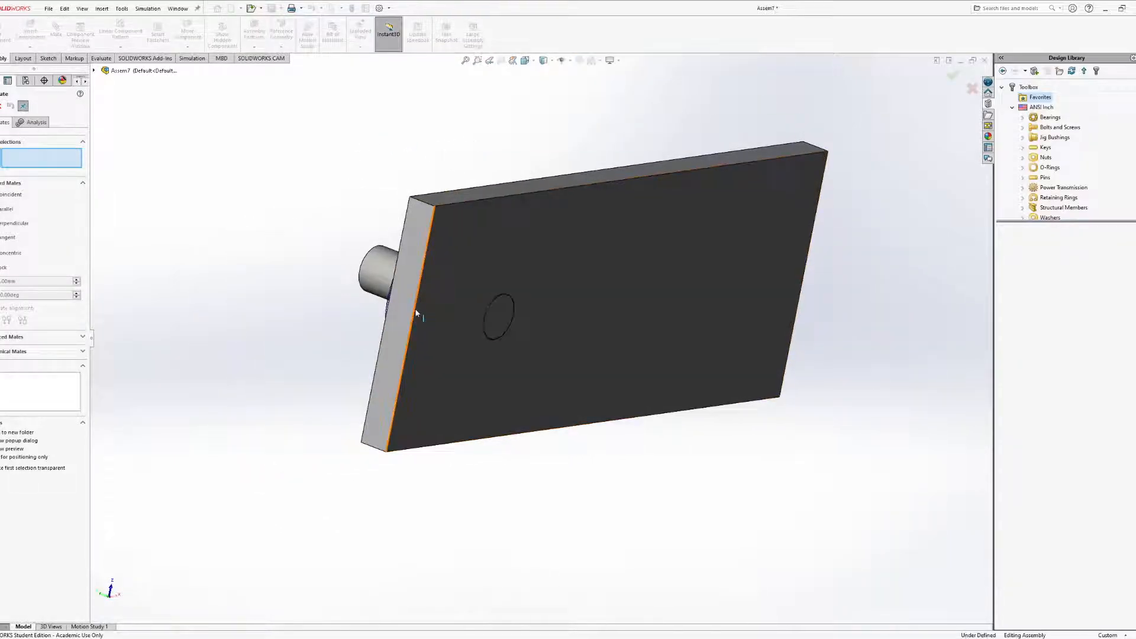
{"action": "middle_click_drag", "start_coordinate": [489, 354], "coordinate": [415, 291]}
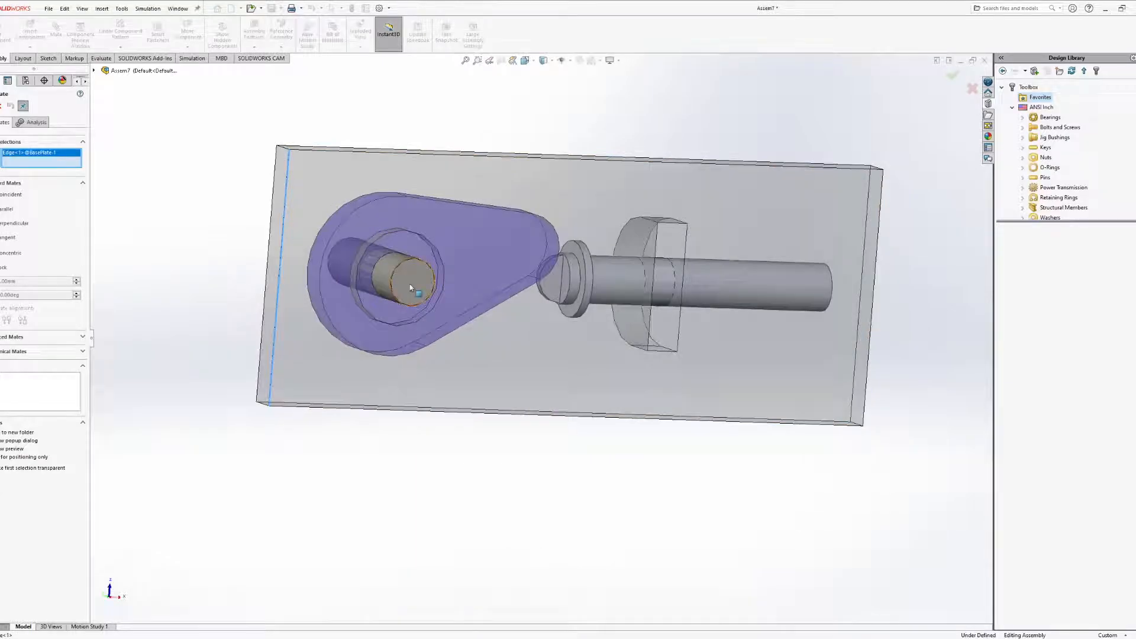
{"action": "left_click", "coordinate": [410, 288]}
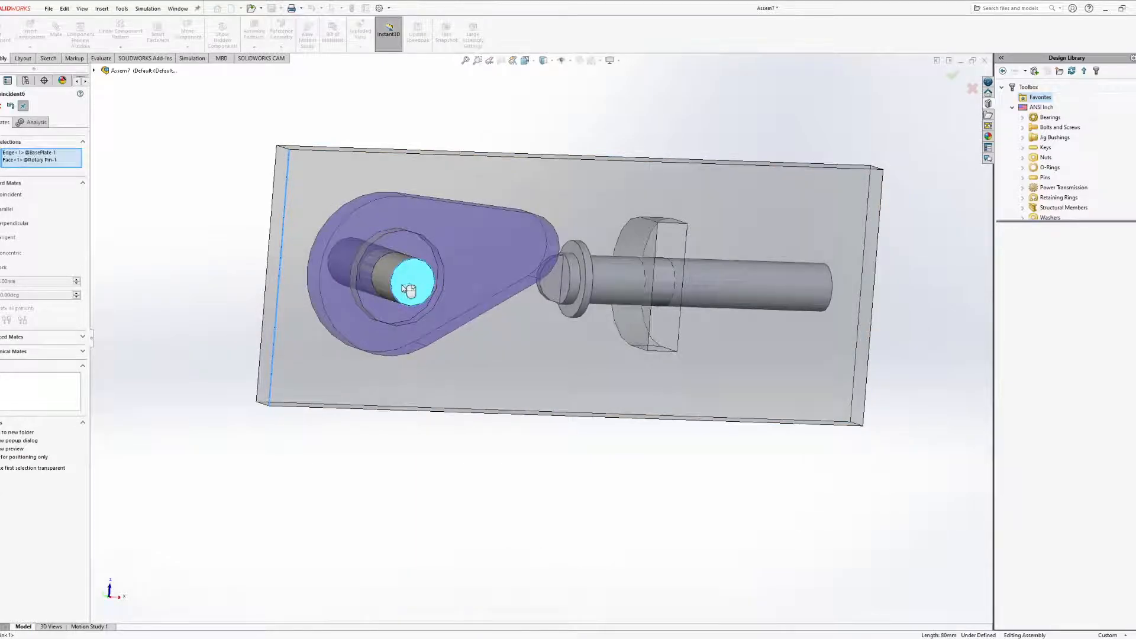
{"action": "left_click", "coordinate": [83, 337]}
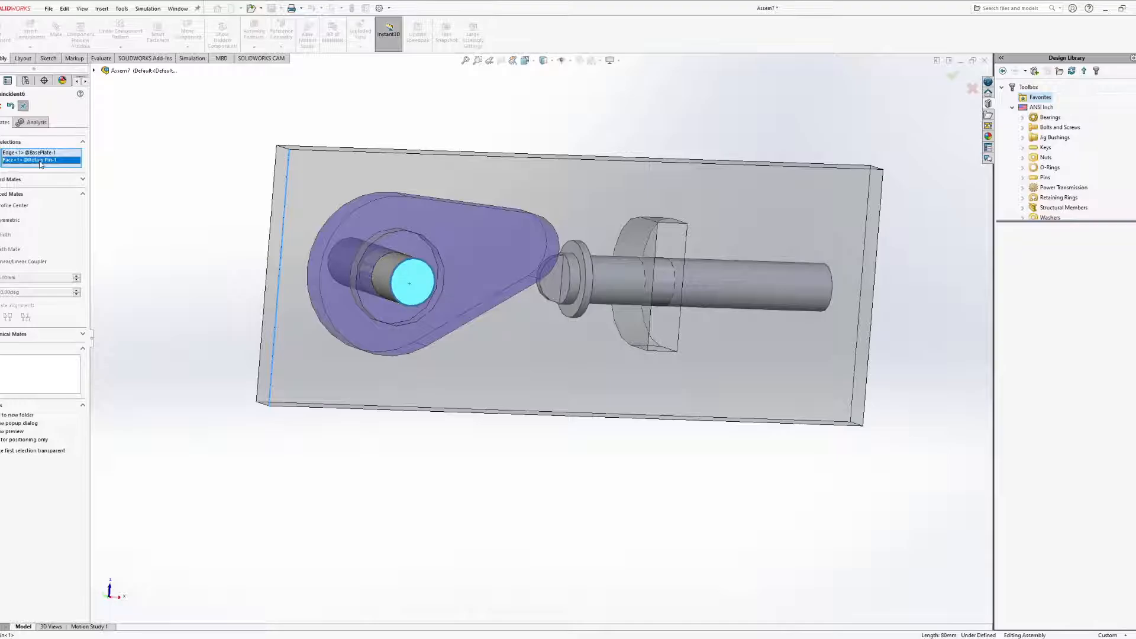
{"action": "key", "text": "Delete"}
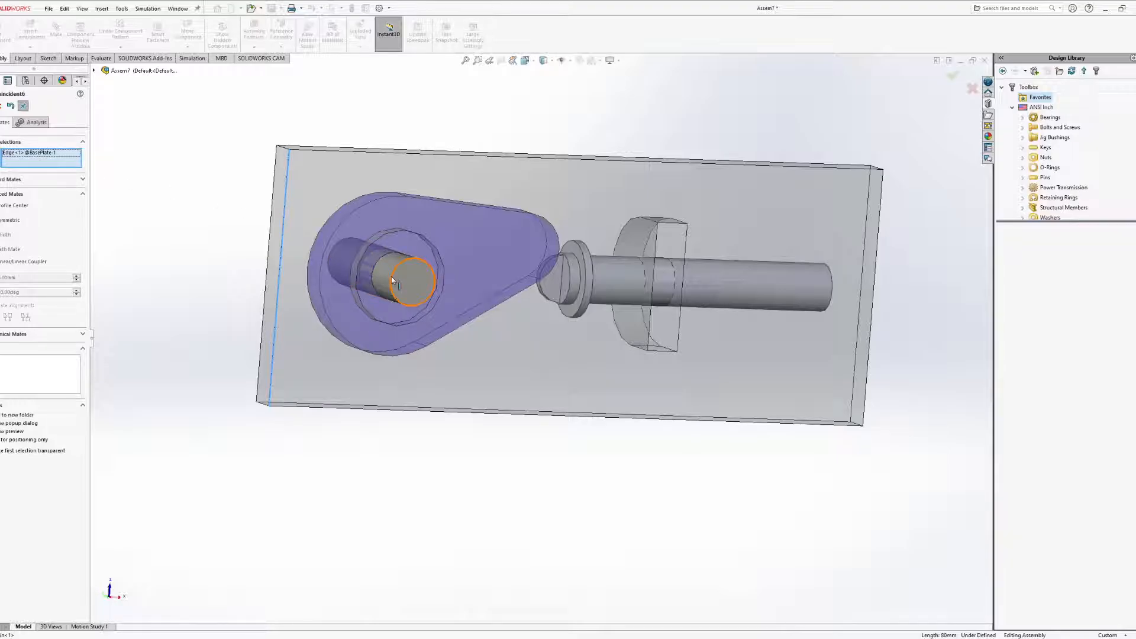
Make the mate an advanced limit angle between the plate edge and the cam's straight side edge, set its maximum angle, and finish mating
{"action": "middle_click_drag", "start_coordinate": [452, 173], "coordinate": [440, 405]}
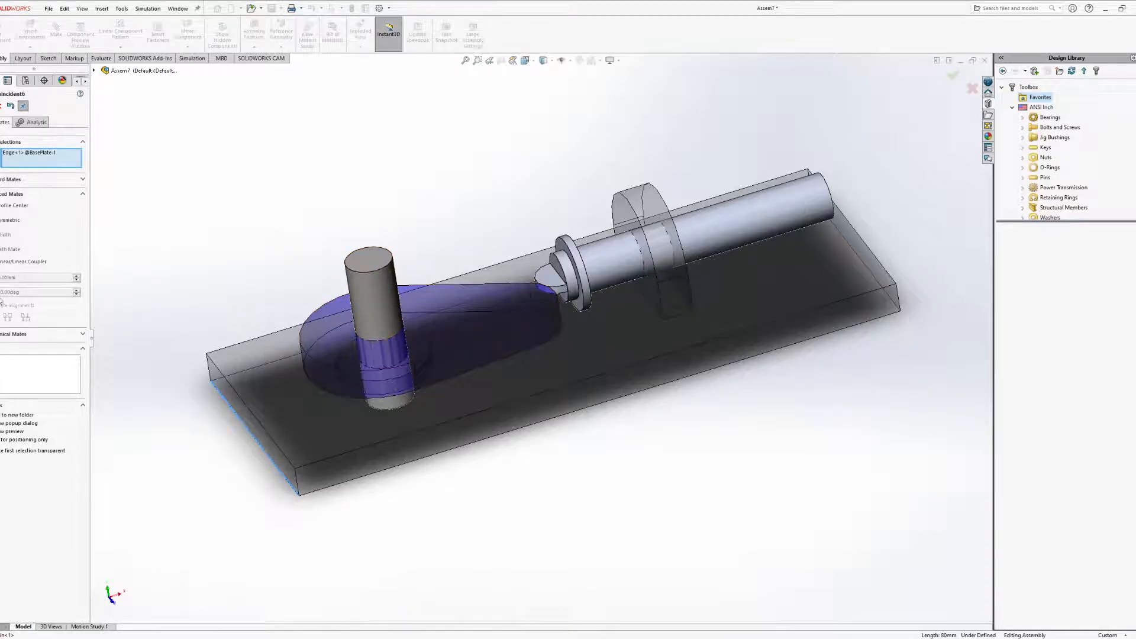
{"action": "left_click", "coordinate": [0, 292]}
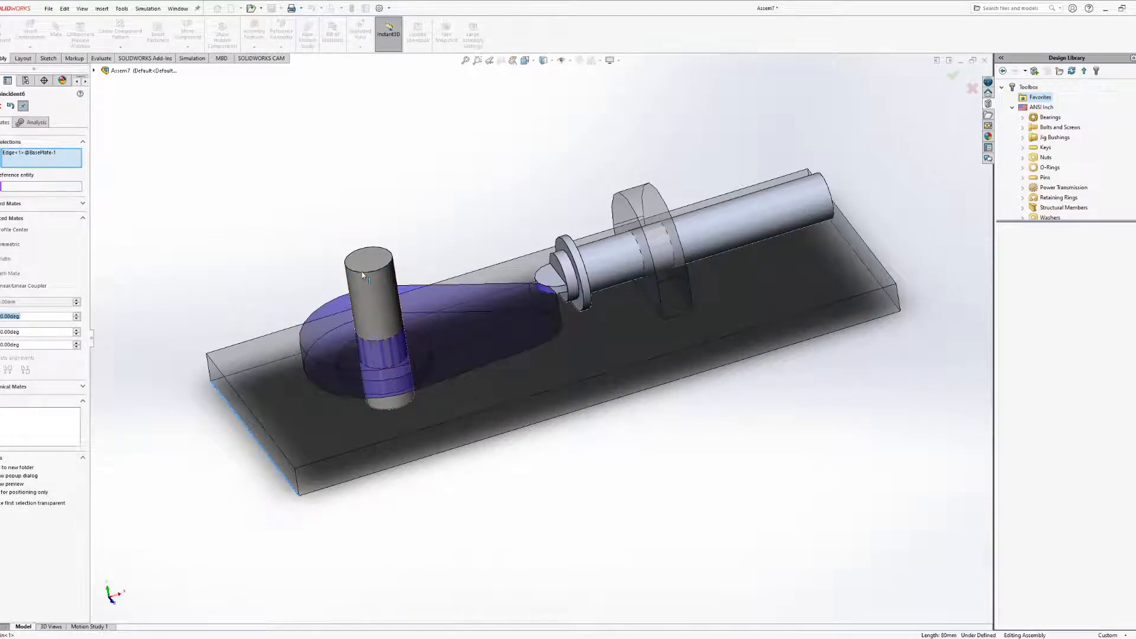
{"action": "middle_click_drag", "start_coordinate": [355, 278], "coordinate": [470, 381]}
{"action": "left_click", "coordinate": [470, 378]}
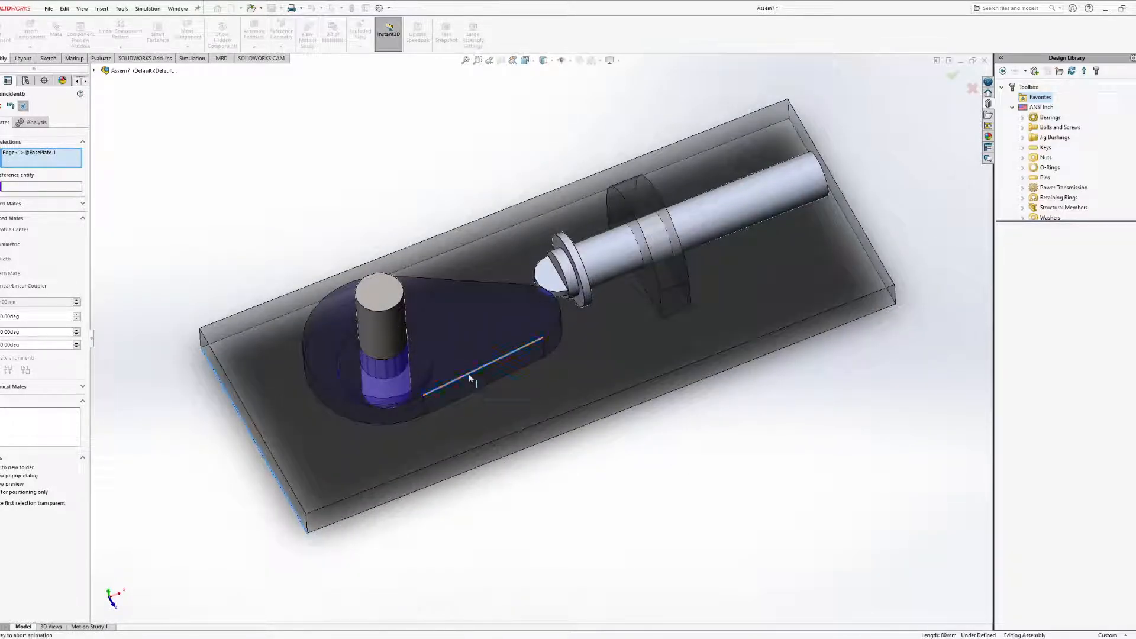
{"action": "middle_click_drag", "start_coordinate": [470, 379], "coordinate": [464, 358]}
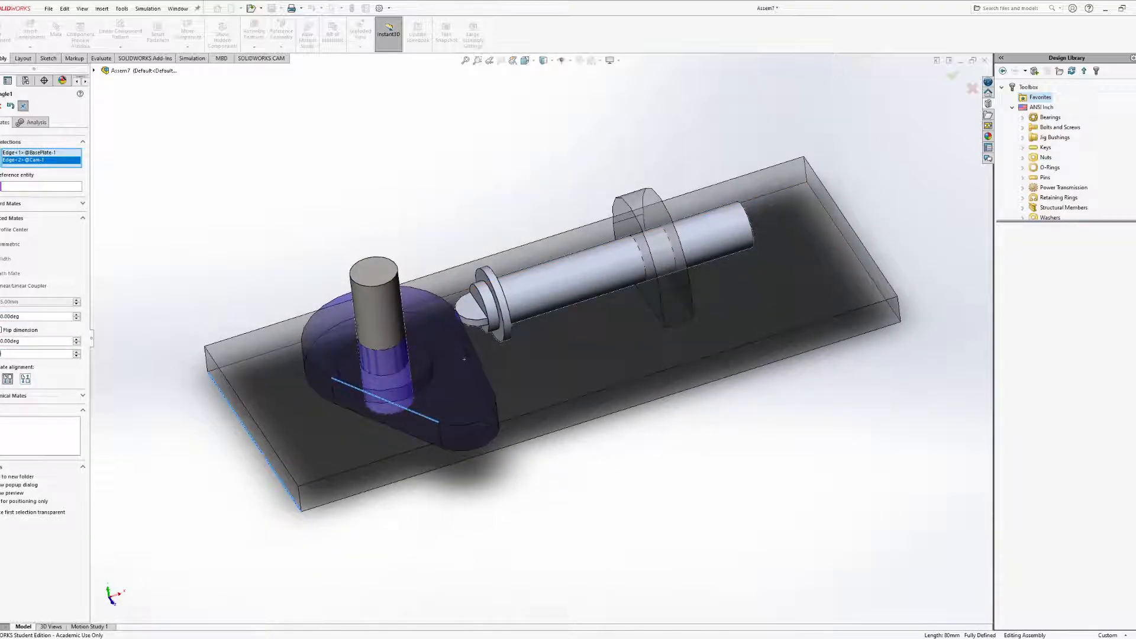
{"action": "left_click", "coordinate": [41, 340]}
{"action": "left_click_drag", "start_coordinate": [34, 340], "coordinate": [0, 341]}
{"action": "key", "text": "BackSpace"}
{"action": "type", "text": "60"}
{"action": "key", "text": "Return"}
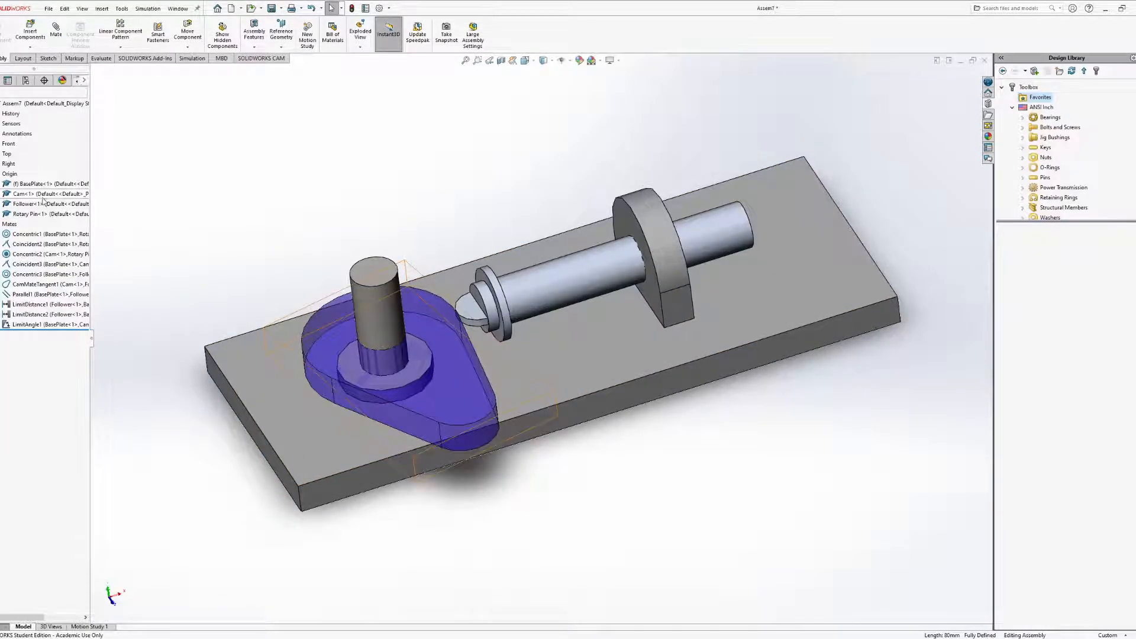
Turn the rotary pin until the cam's lobe points at the follower, and try moving the follower by its shaft
{"action": "left_click", "coordinate": [511, 376]}
{"action": "left_click_drag", "start_coordinate": [372, 276], "coordinate": [578, 345]}
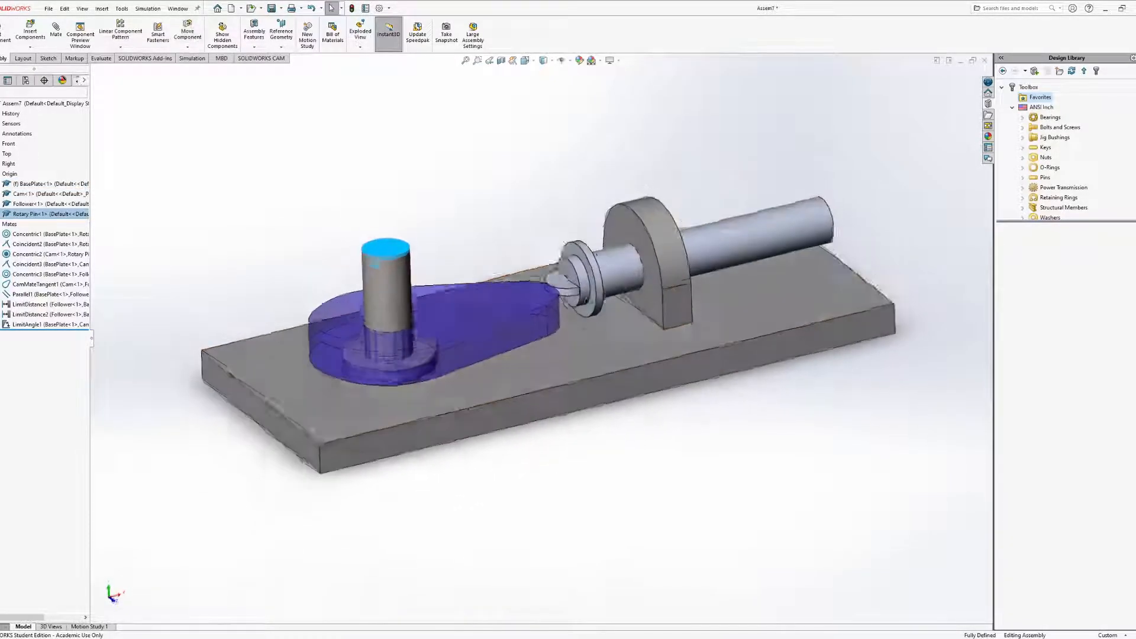
{"action": "middle_click_drag", "start_coordinate": [539, 280], "coordinate": [557, 263]}
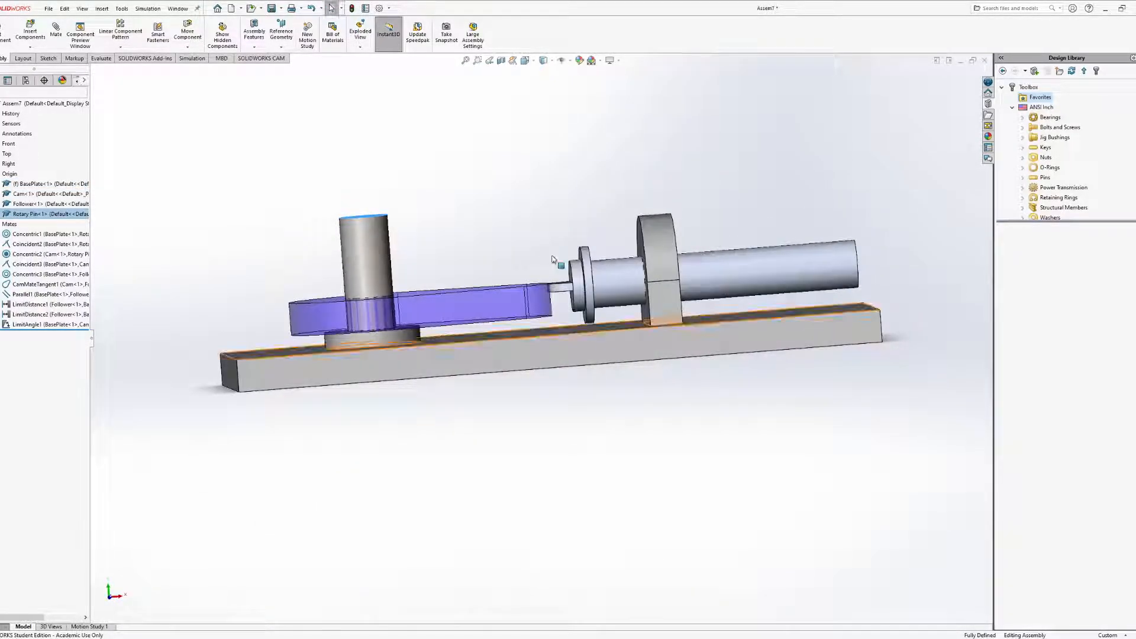
{"action": "left_click", "coordinate": [762, 281]}
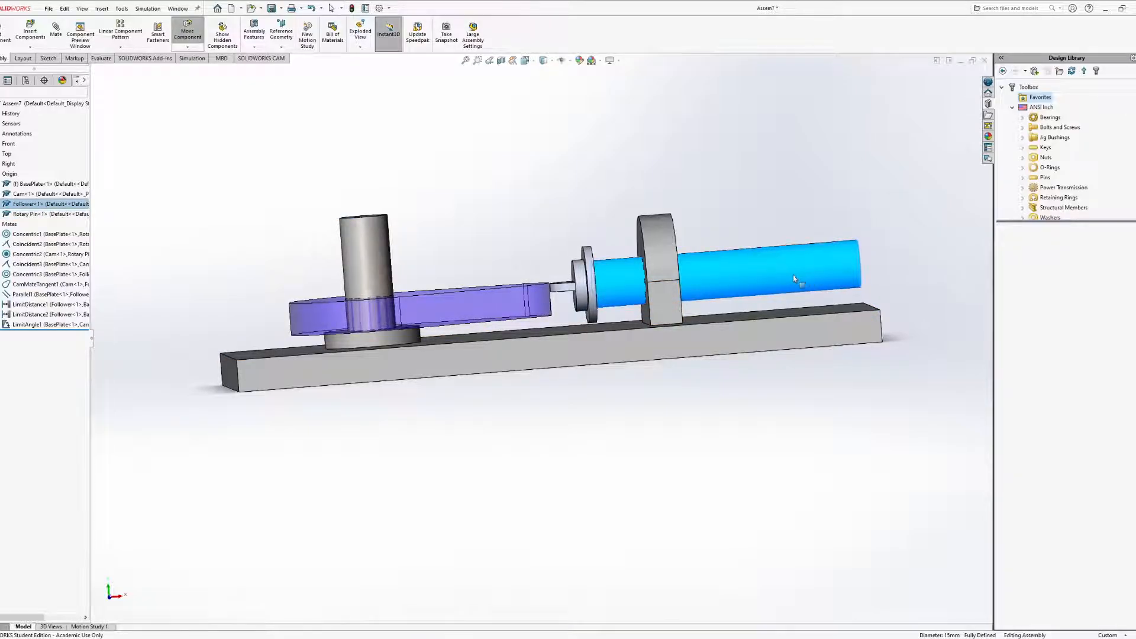
{"action": "middle_click_drag", "start_coordinate": [711, 291], "coordinate": [482, 406]}
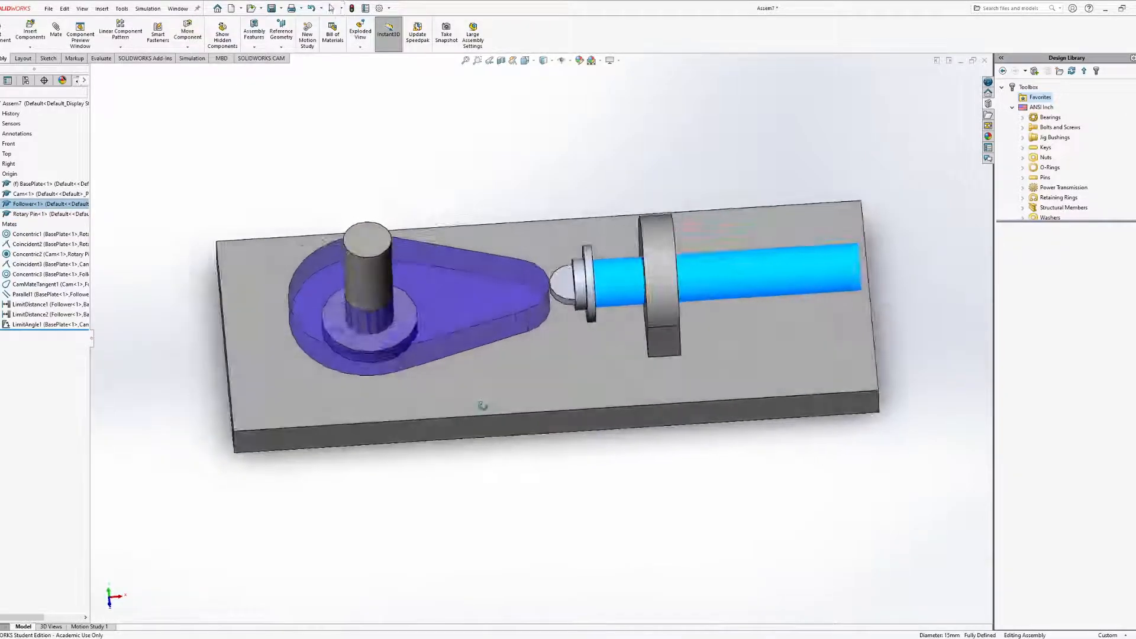
Rotate the rotary pin back and forth to test the cam's limited swing and the follower's response
{"action": "left_click", "coordinate": [511, 299]}
{"action": "left_click_drag", "start_coordinate": [366, 278], "coordinate": [483, 359]}
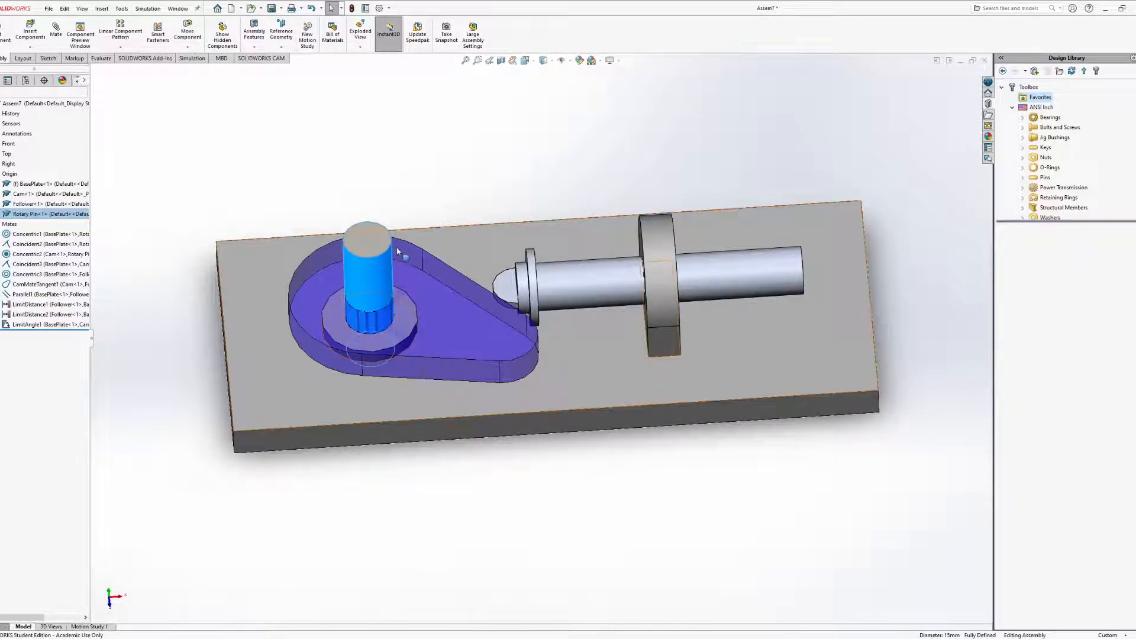
{"action": "left_click", "coordinate": [397, 274]}
{"action": "left_click_drag", "start_coordinate": [389, 250], "coordinate": [510, 579]}
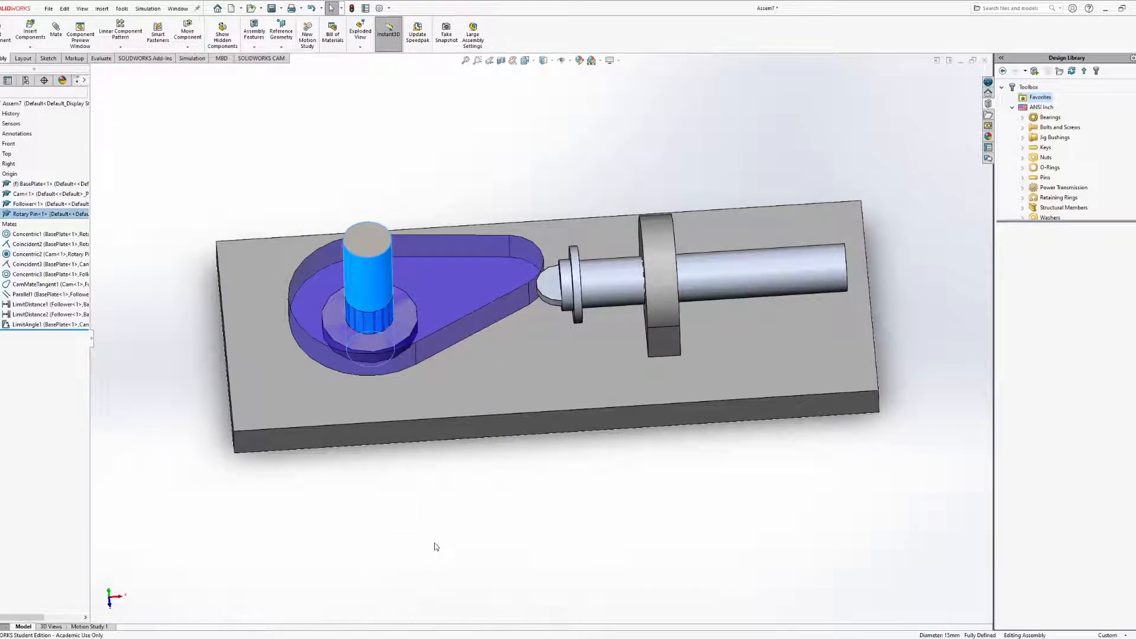
{"action": "middle_click_drag", "start_coordinate": [430, 540], "coordinate": [467, 515]}
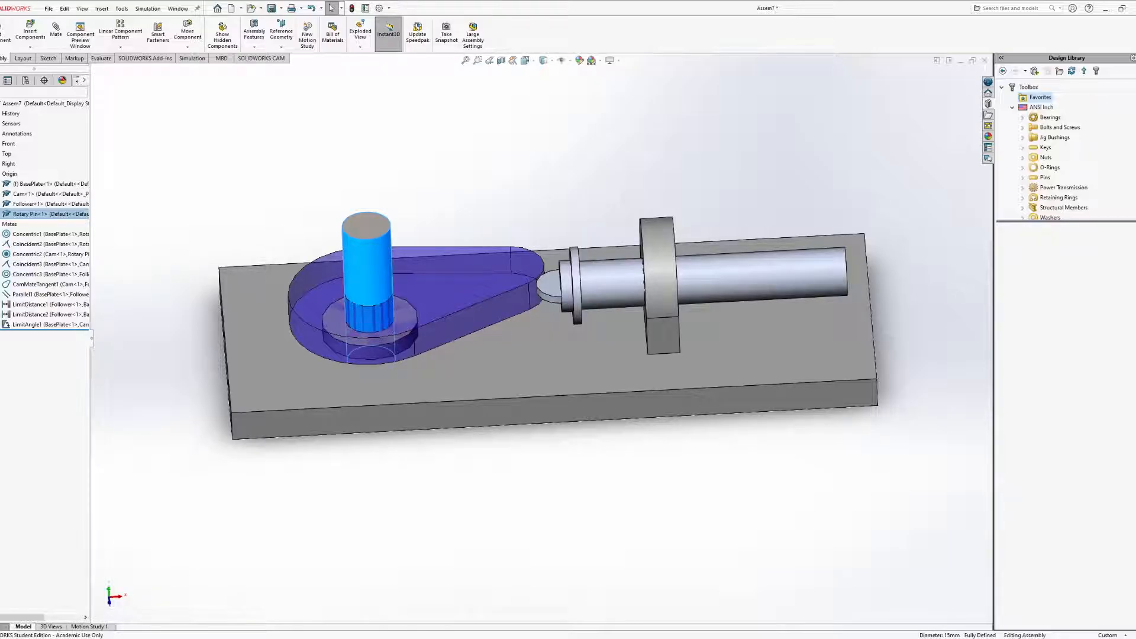
Insert the hinge and the pin into a new assembly, placing the pin beside the hinge's barrel
{"action": "left_click", "coordinate": [297, 217]}
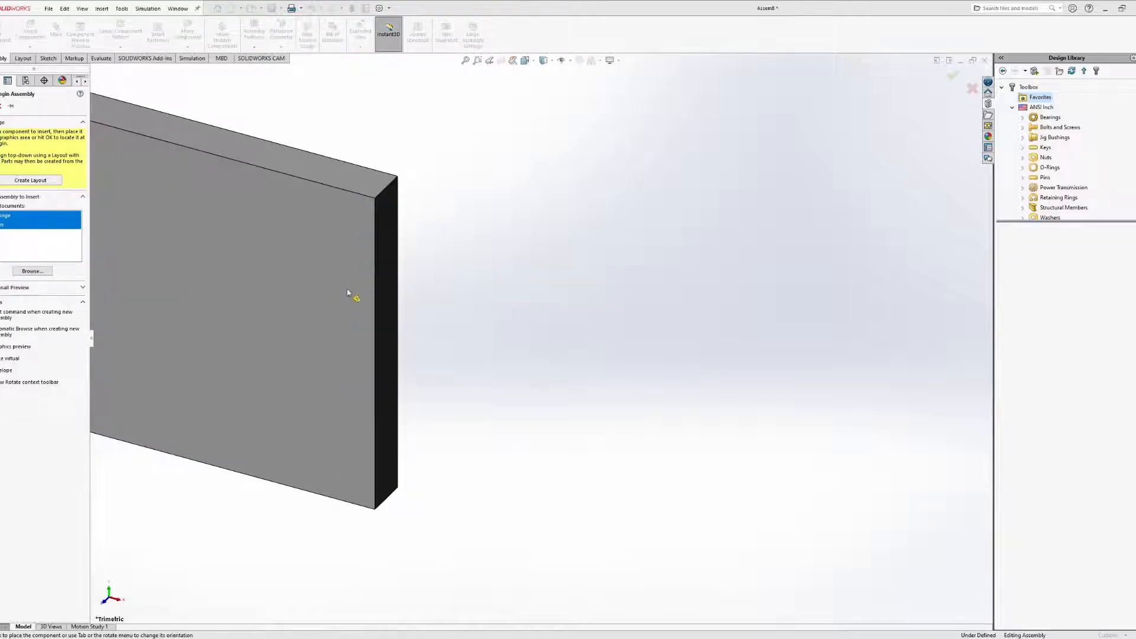
{"action": "scroll", "coordinate": [359, 321], "scroll_direction": "up", "scroll_amount": 5}
{"action": "key", "text": "Tab"}
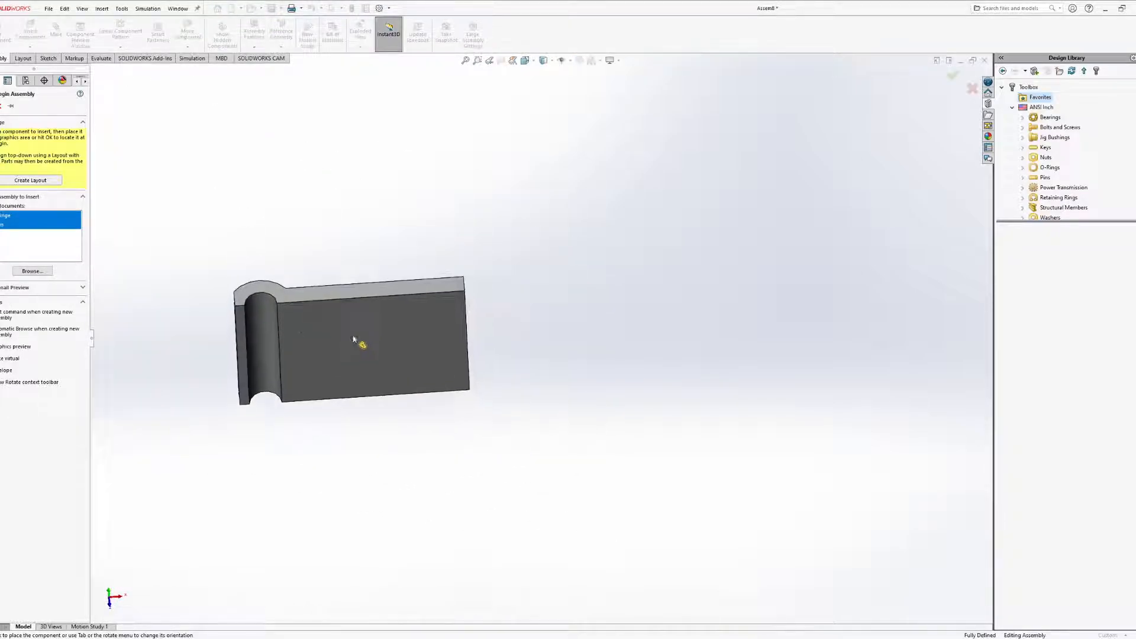
{"action": "left_click", "coordinate": [432, 319]}
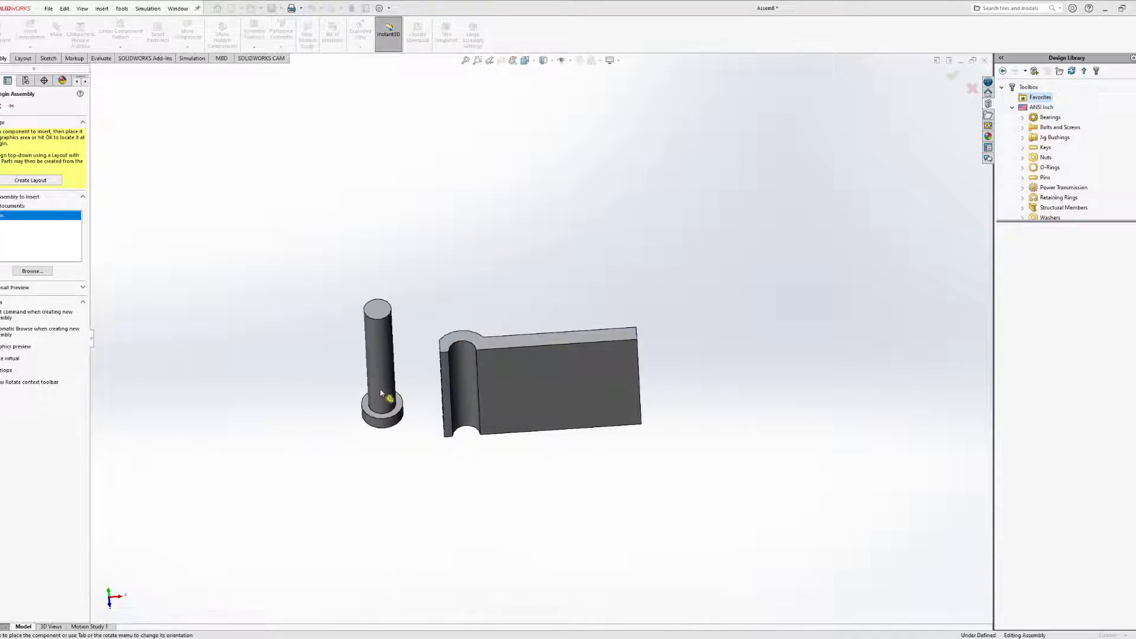
{"action": "left_click", "coordinate": [381, 419]}
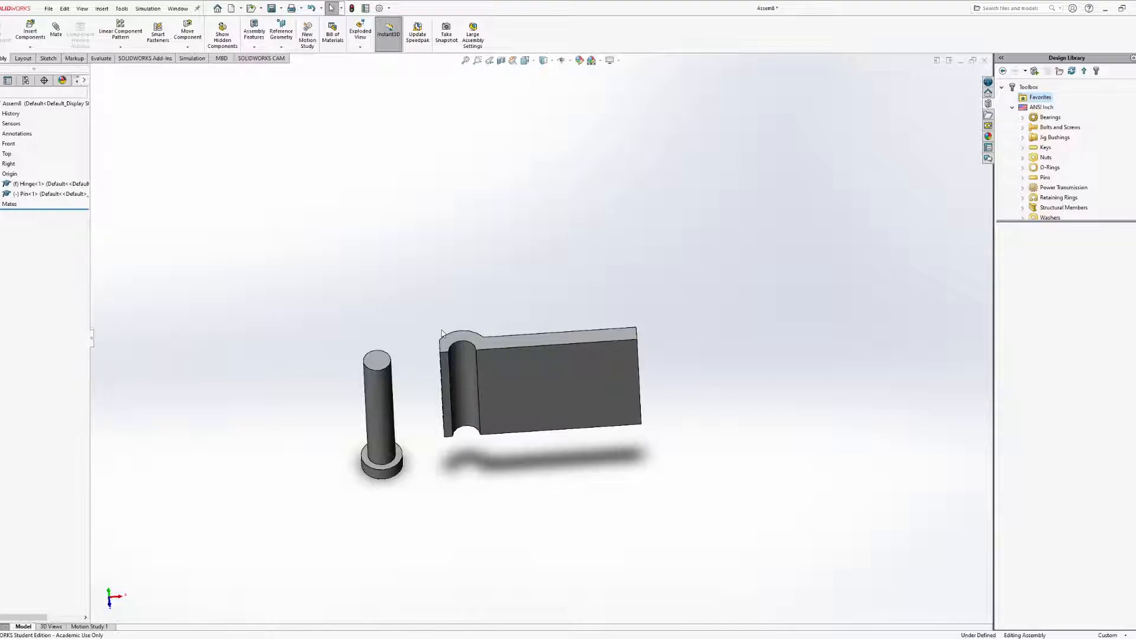
Make the hinge a floating component and fix the pin in place instead
{"action": "middle_click_drag", "start_coordinate": [408, 388], "coordinate": [402, 335]}
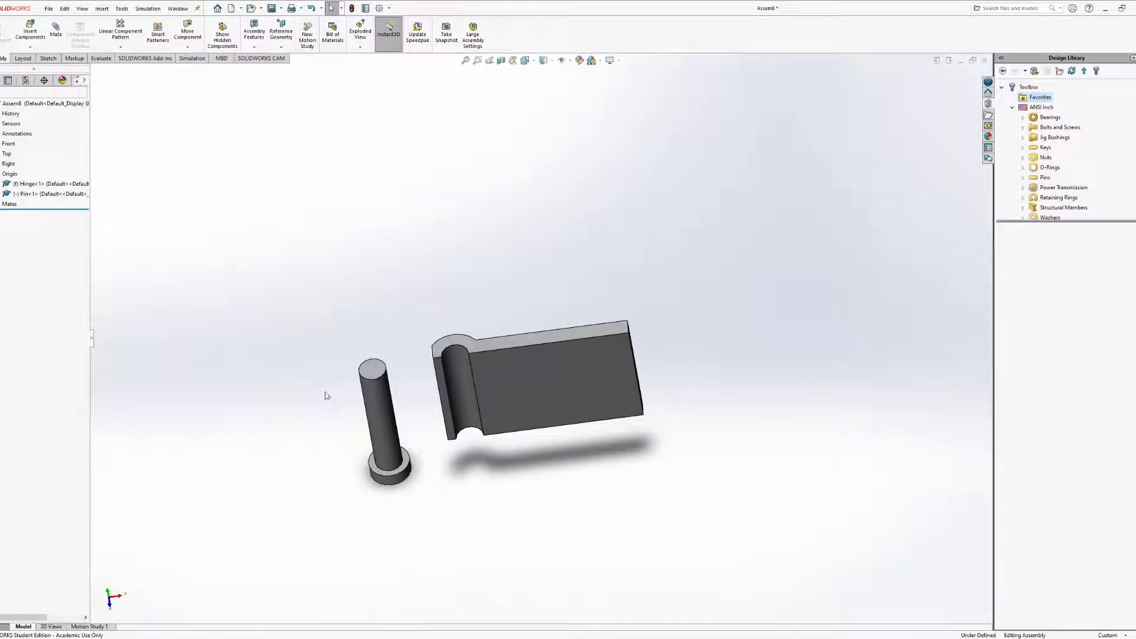
{"action": "scroll", "coordinate": [426, 397], "scroll_direction": "down", "scroll_amount": 3}
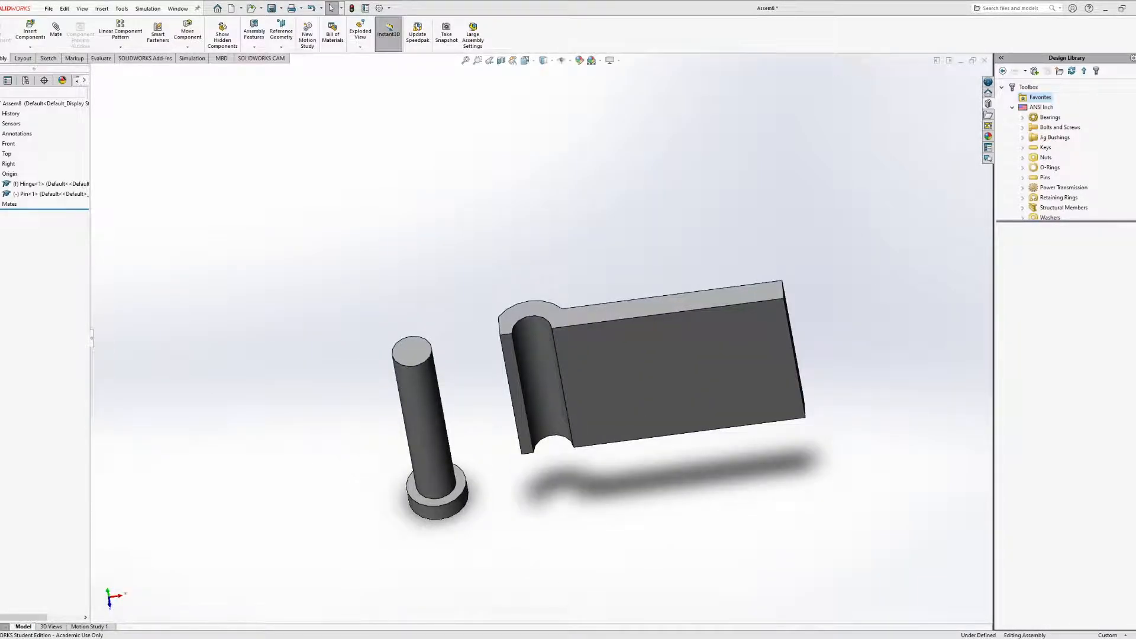
{"action": "scroll", "coordinate": [418, 349], "scroll_direction": "up", "scroll_amount": 2}
{"action": "middle_click_drag", "start_coordinate": [417, 344], "coordinate": [446, 296]}
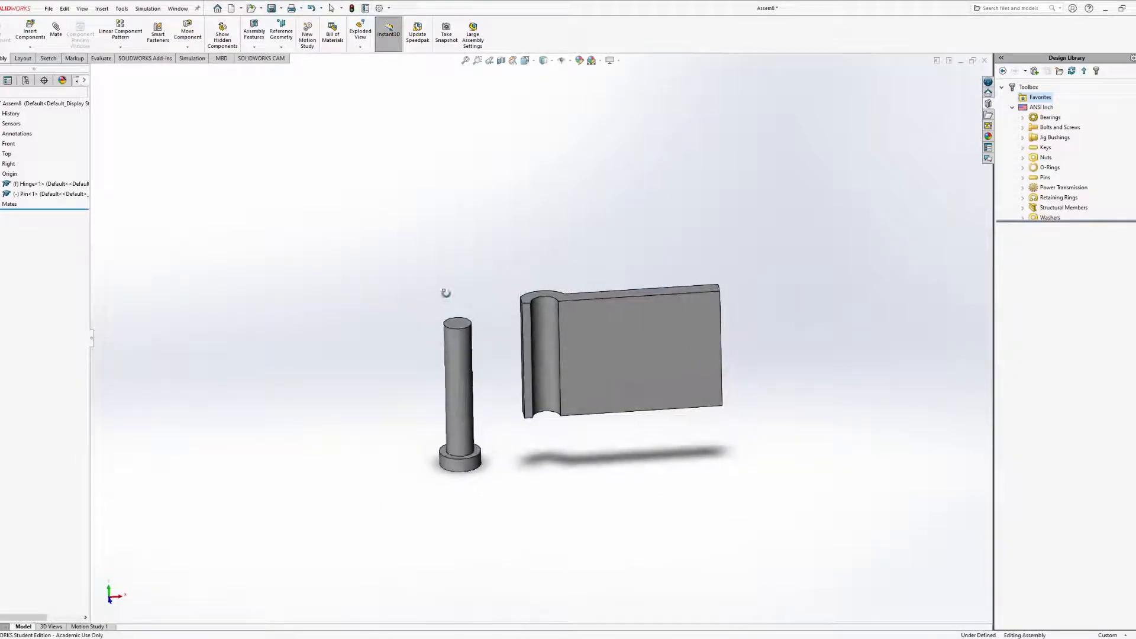
{"action": "left_click", "coordinate": [36, 184]}
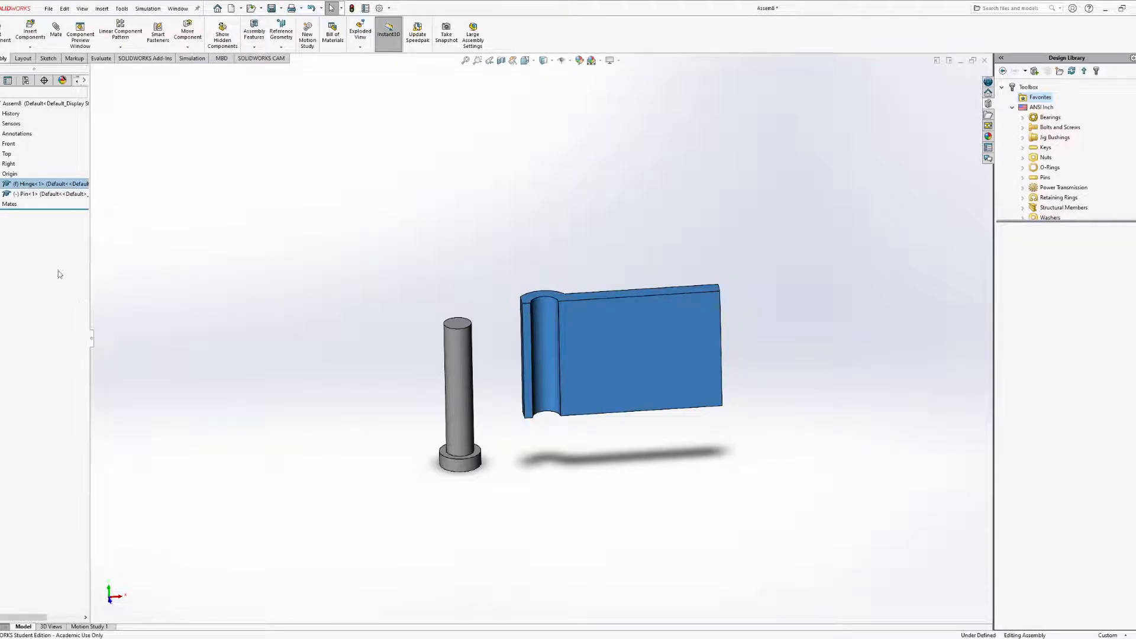
{"action": "left_click", "coordinate": [457, 393]}
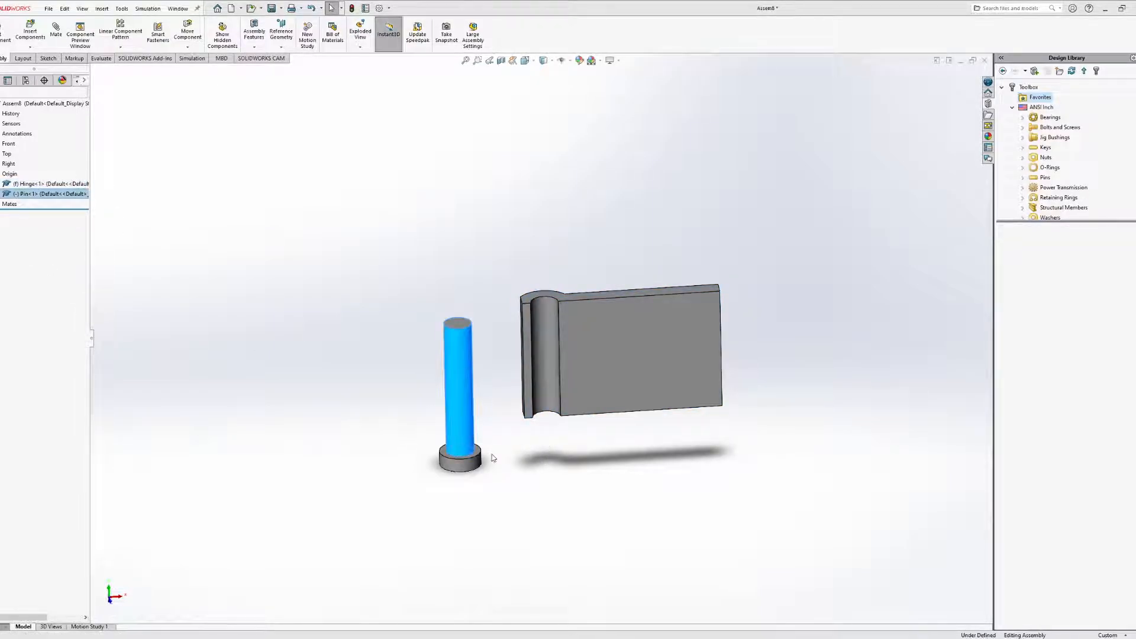
{"action": "left_click", "coordinate": [631, 335]}
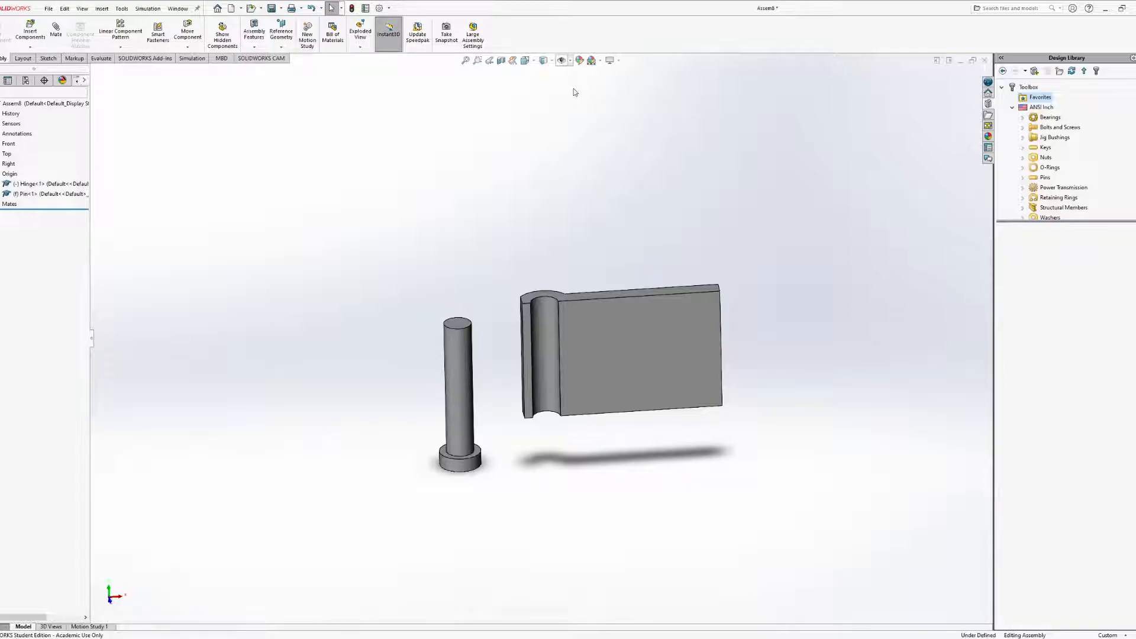
Show the axes of the pin and hinge and start a mechanical Hinge mate
{"action": "middle_click_drag", "start_coordinate": [444, 249], "coordinate": [406, 323]}
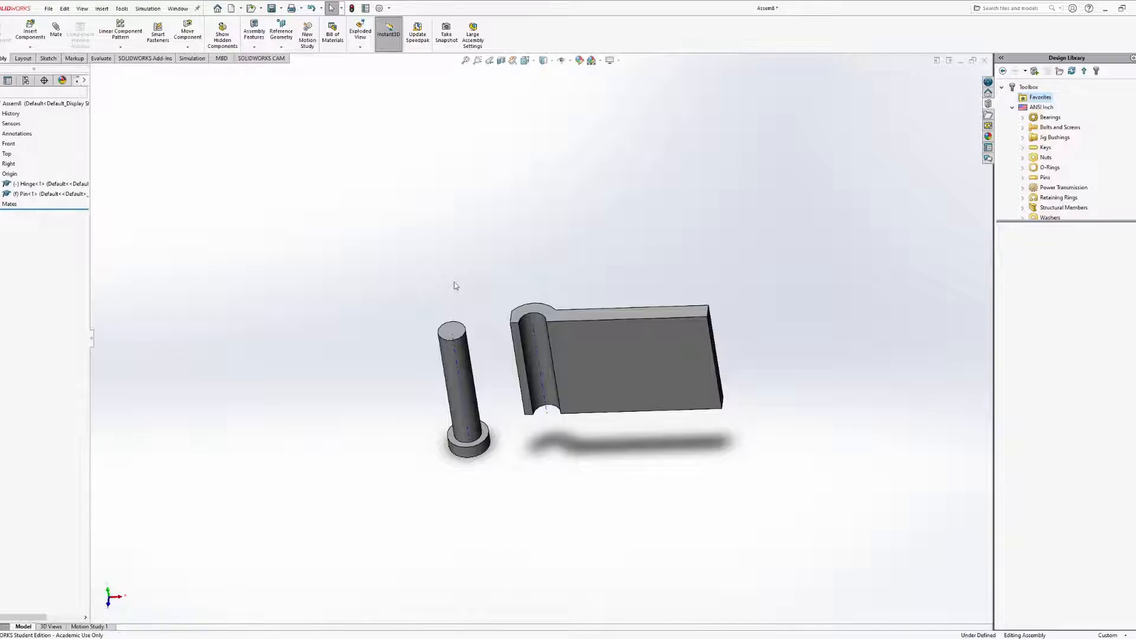
{"action": "middle_click_drag", "start_coordinate": [360, 349], "coordinate": [376, 307]}
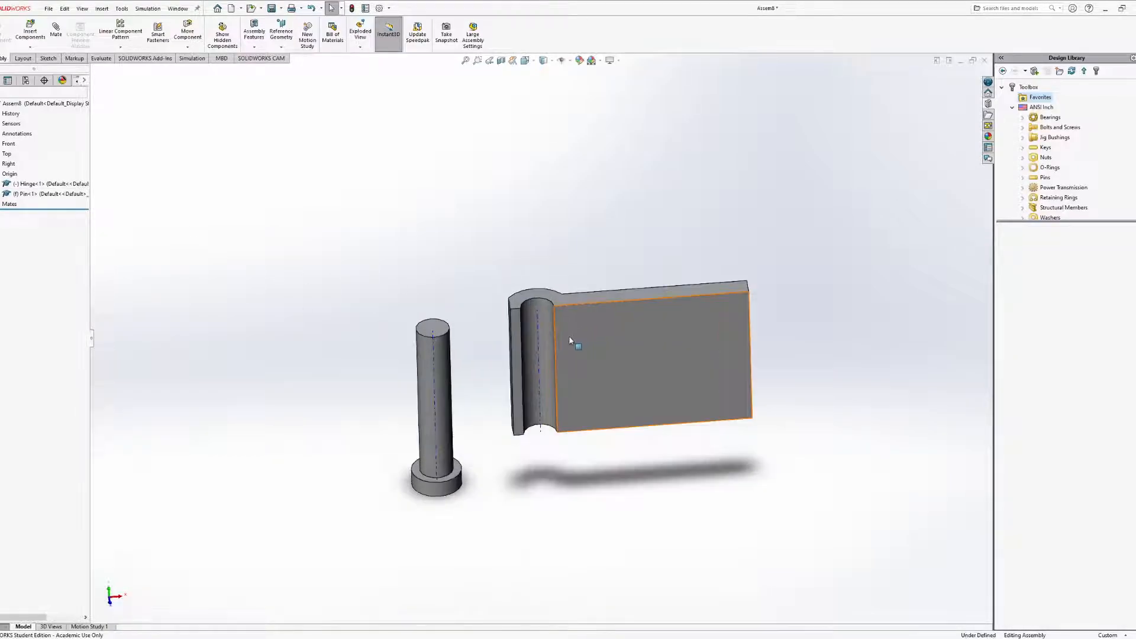
{"action": "scroll", "coordinate": [503, 343], "scroll_direction": "down", "scroll_amount": 3}
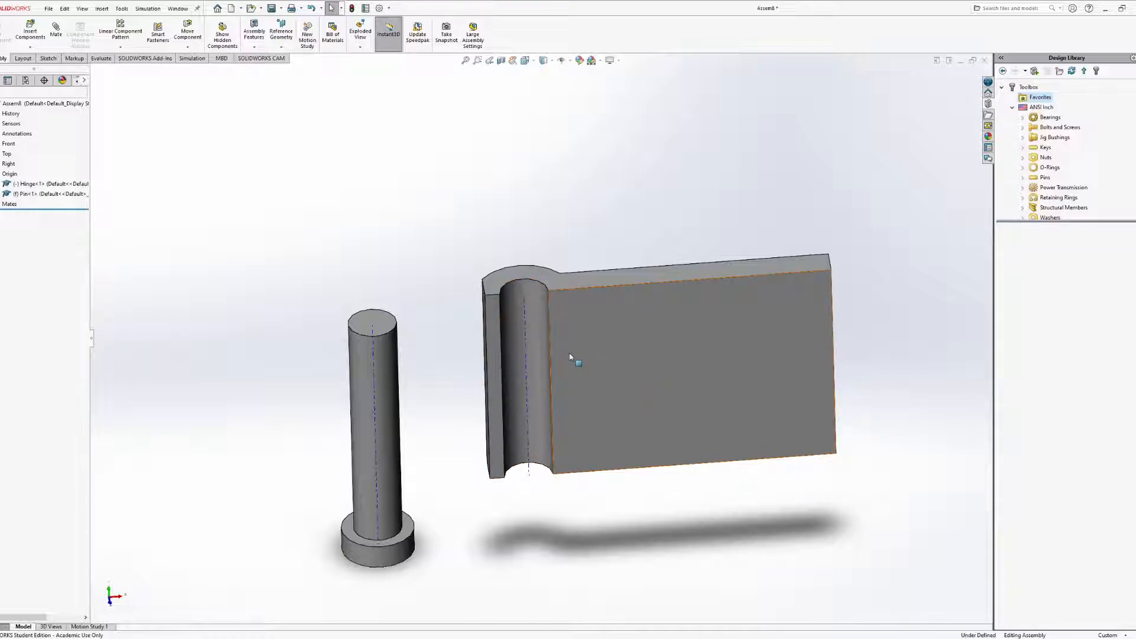
{"action": "middle_click_drag", "start_coordinate": [531, 300], "coordinate": [523, 273]}
{"action": "left_click", "coordinate": [55, 30]}
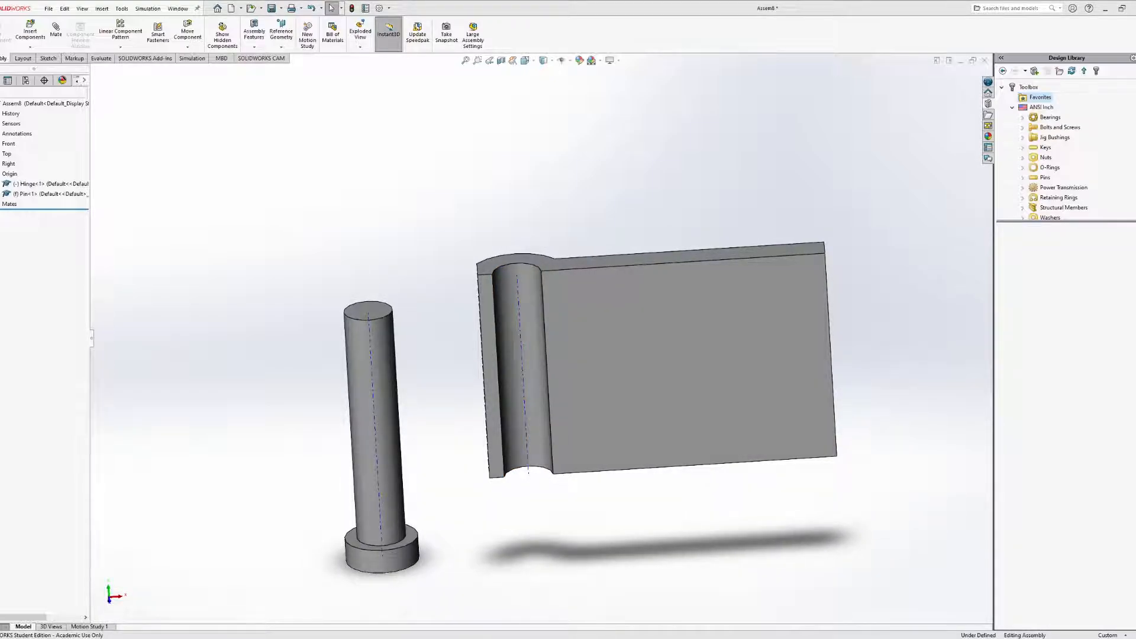
{"action": "middle_click_drag", "start_coordinate": [339, 427], "coordinate": [238, 337]}
{"action": "left_click", "coordinate": [56, 31]}
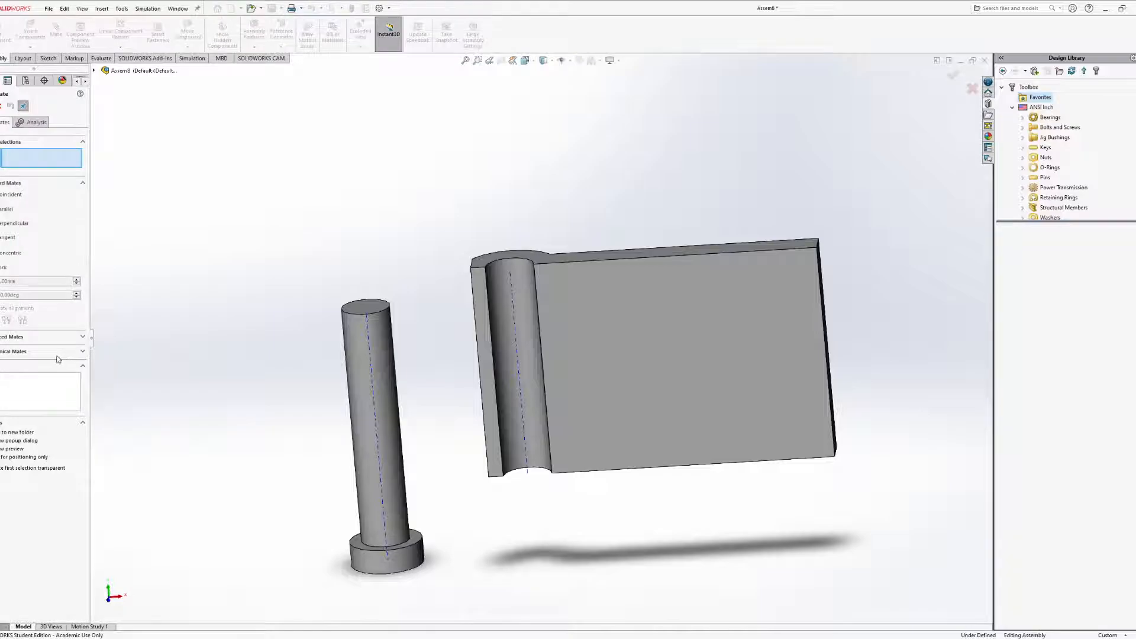
{"action": "left_click", "coordinate": [83, 351]}
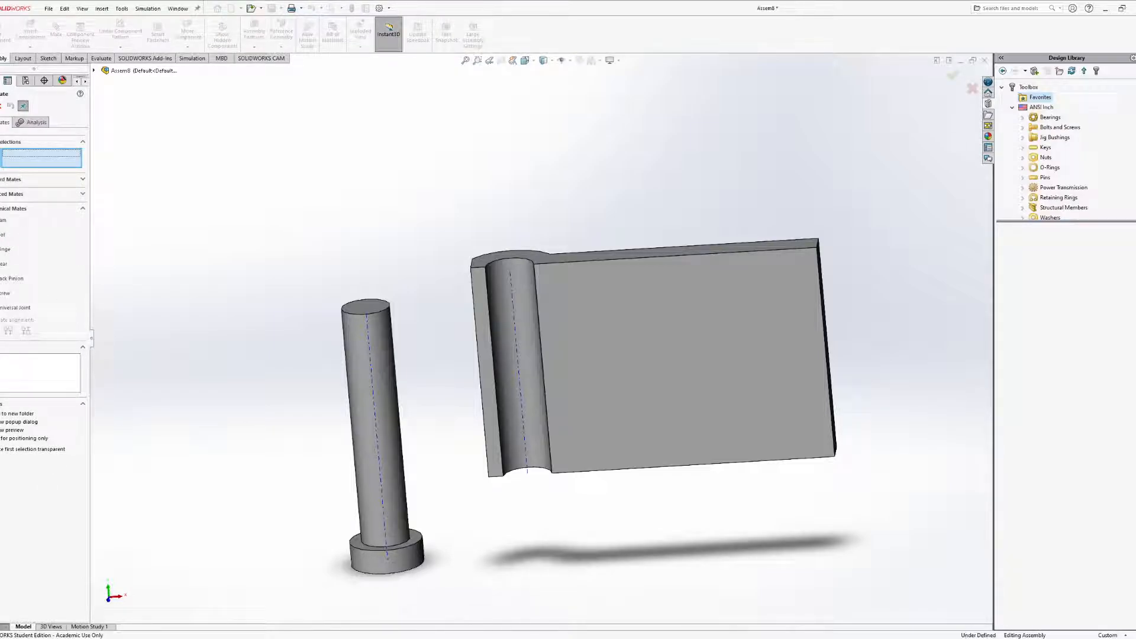
{"action": "left_click", "coordinate": [4, 249]}
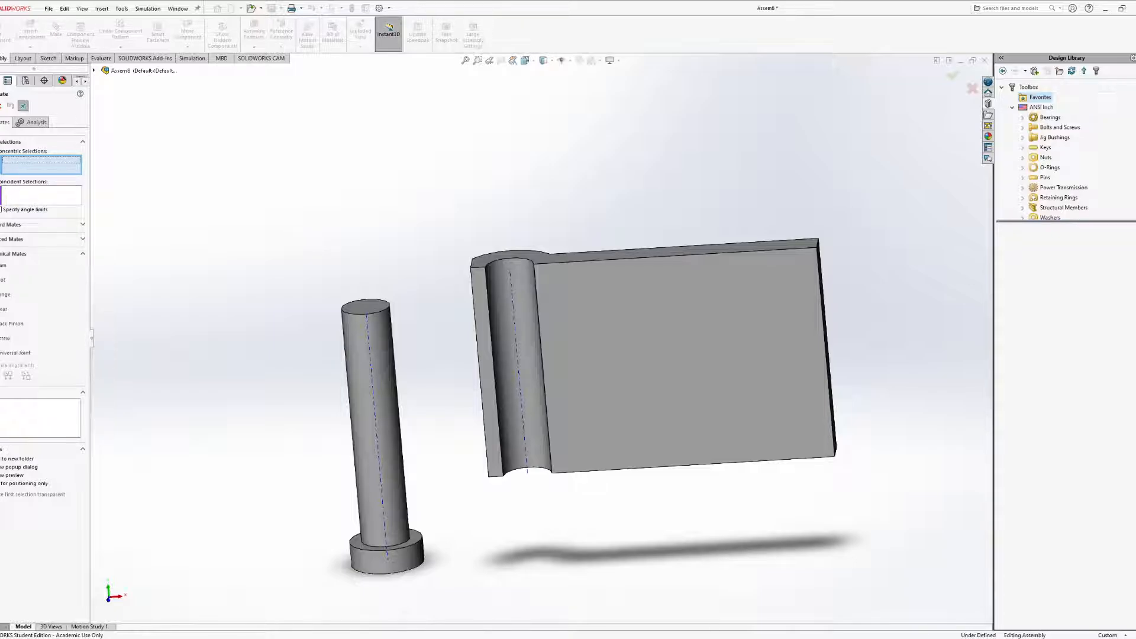
Select the pin's axis and the hinge barrel's axis as the mate's concentric selections
{"action": "mouse_move", "coordinate": [481, 405]}
{"action": "middle_mouse_down"}
{"action": "mouse_move", "coordinate": [499, 448]}
{"action": "mouse_move", "coordinate": [489, 426]}
{"action": "middle_mouse_up"}
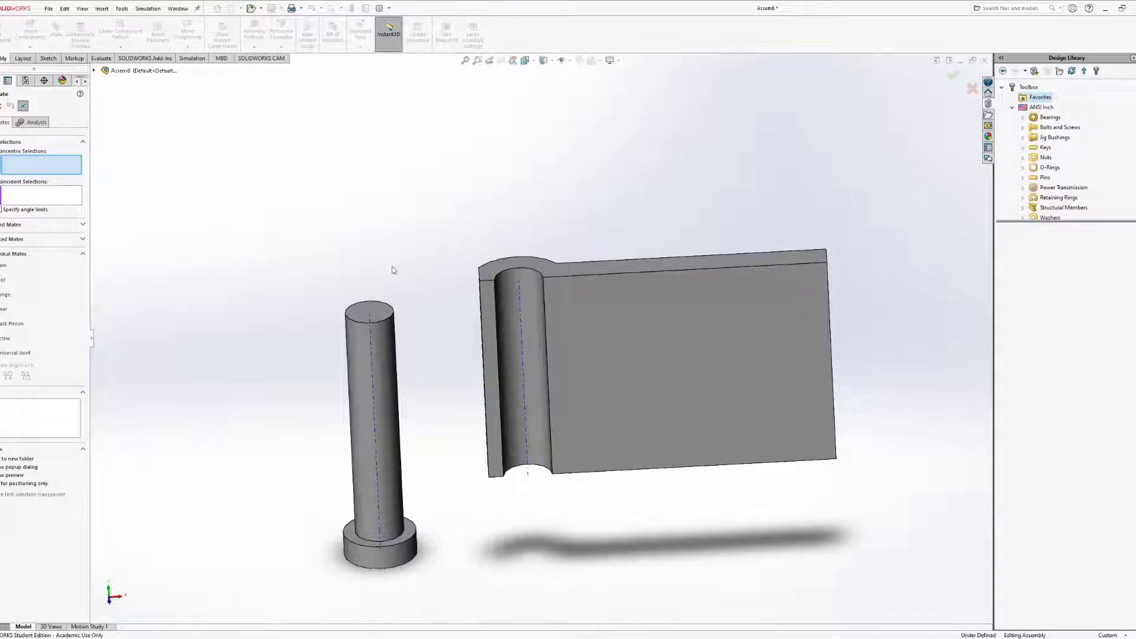
{"action": "left_click", "coordinate": [372, 349]}
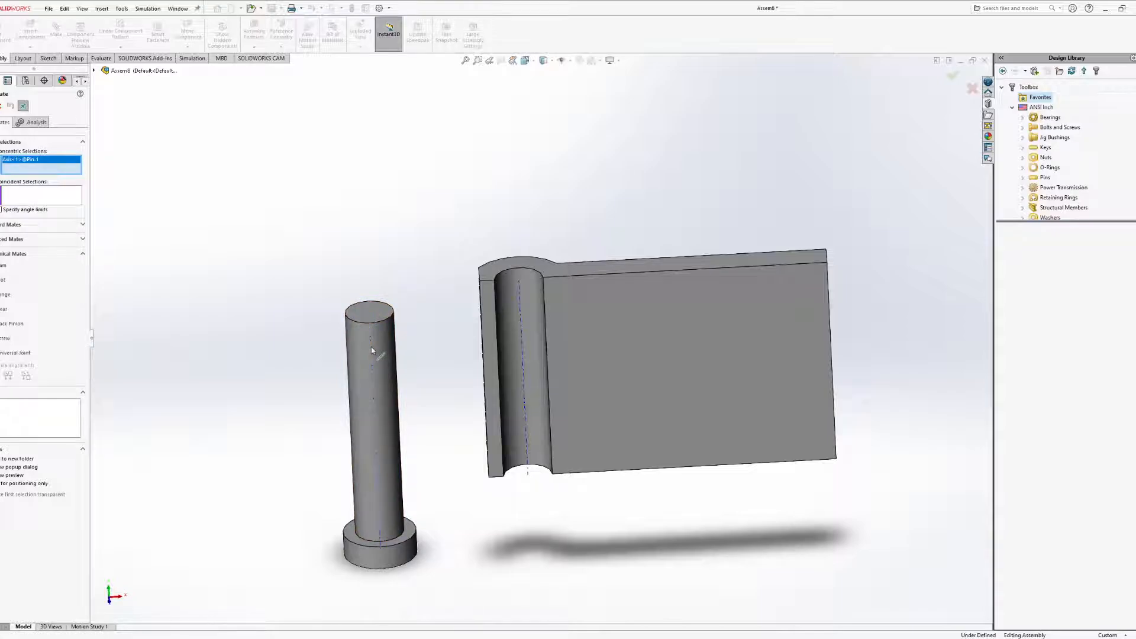
{"action": "left_click", "coordinate": [523, 345]}
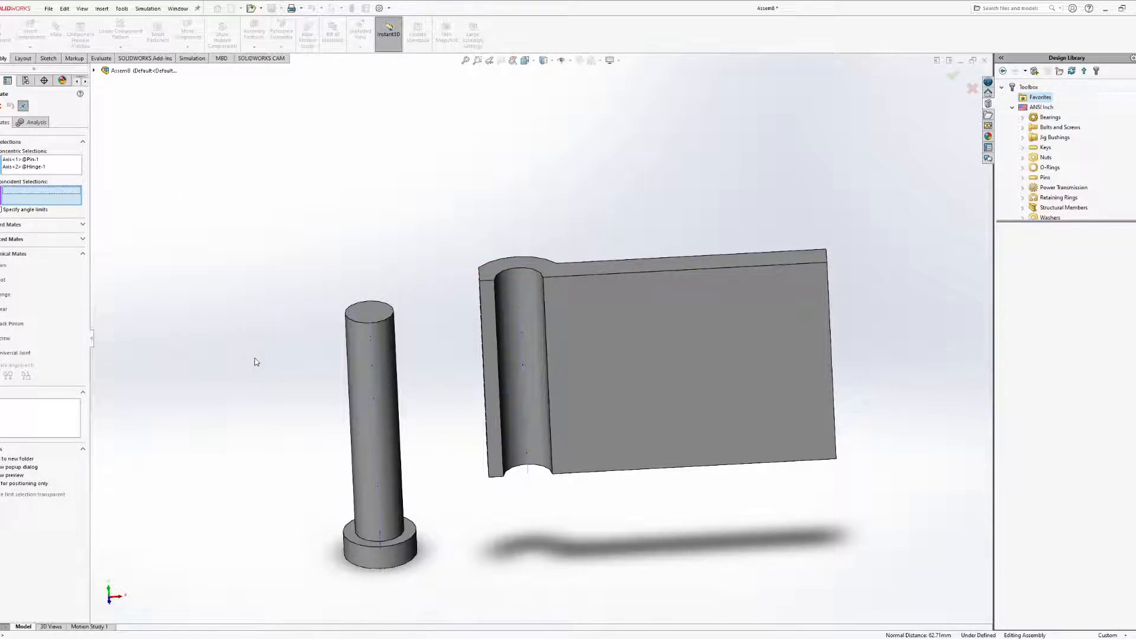
Set the pin's plain end face and the hinge's upper face as the coincident selections, discarding the hinge's bore edge
{"action": "middle_click_drag", "start_coordinate": [389, 299], "coordinate": [374, 357]}
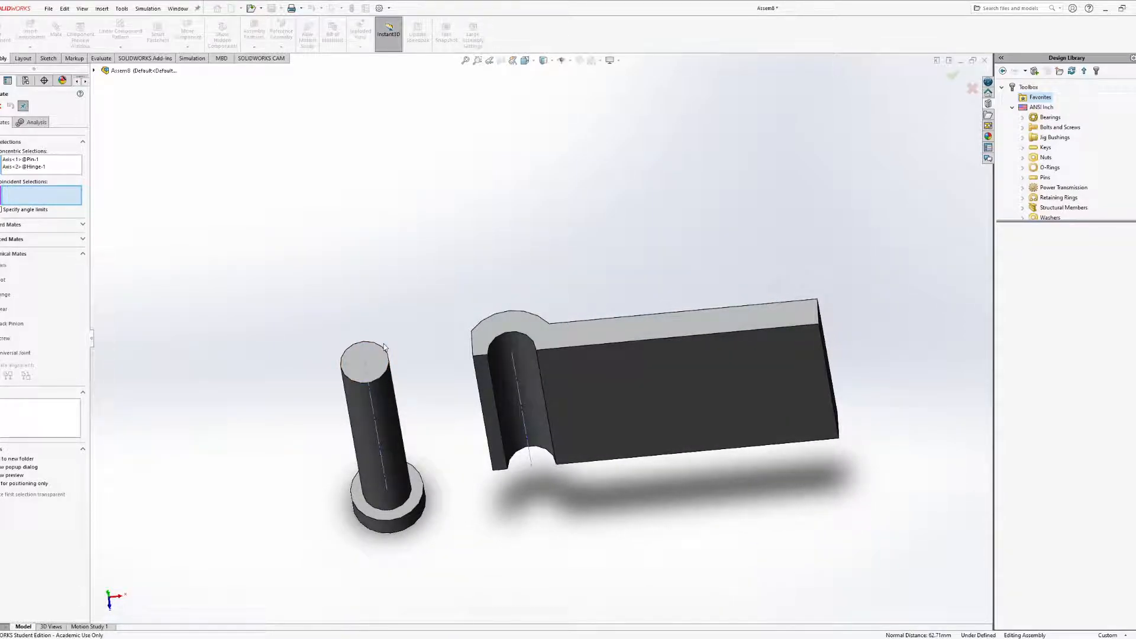
{"action": "left_click", "coordinate": [497, 340]}
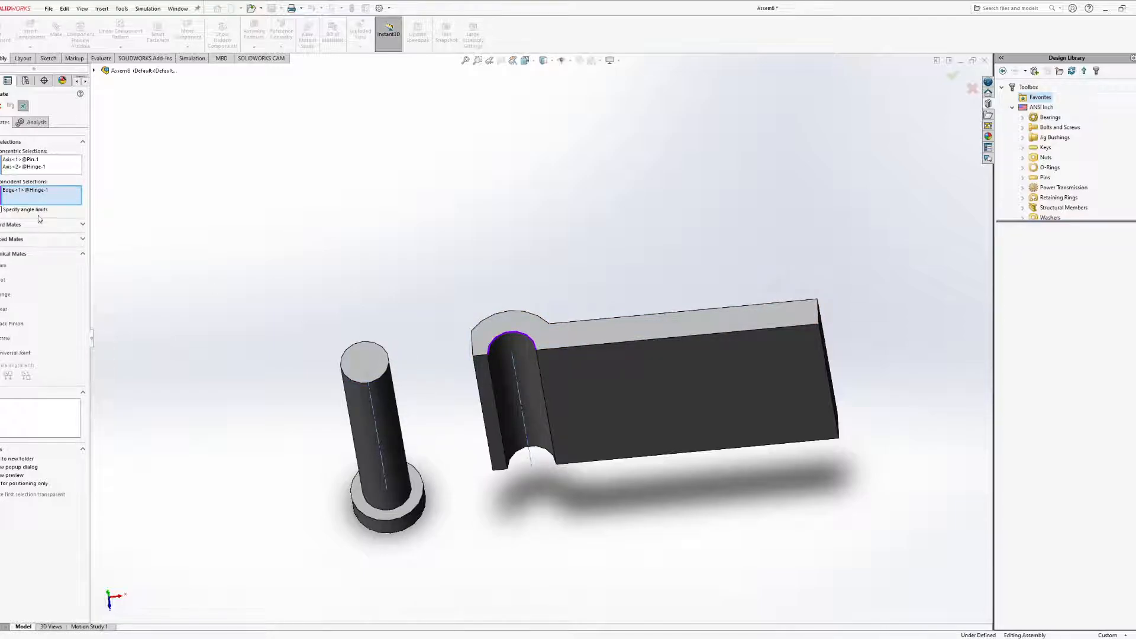
{"action": "left_click", "coordinate": [34, 192]}
{"action": "key", "text": "Delete"}
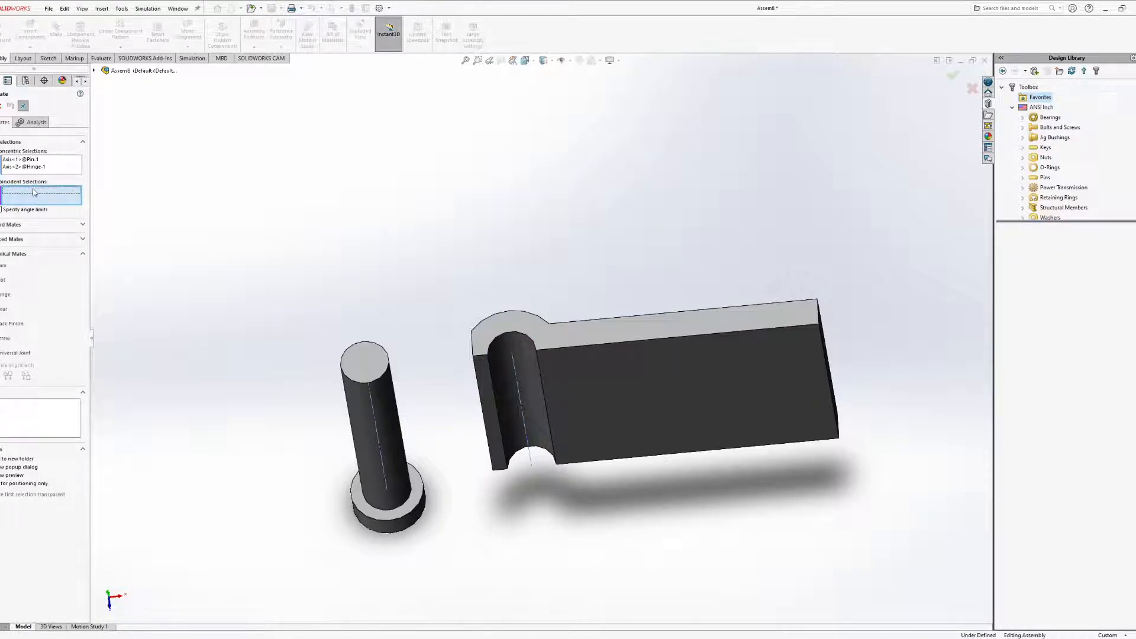
{"action": "left_click", "coordinate": [358, 356]}
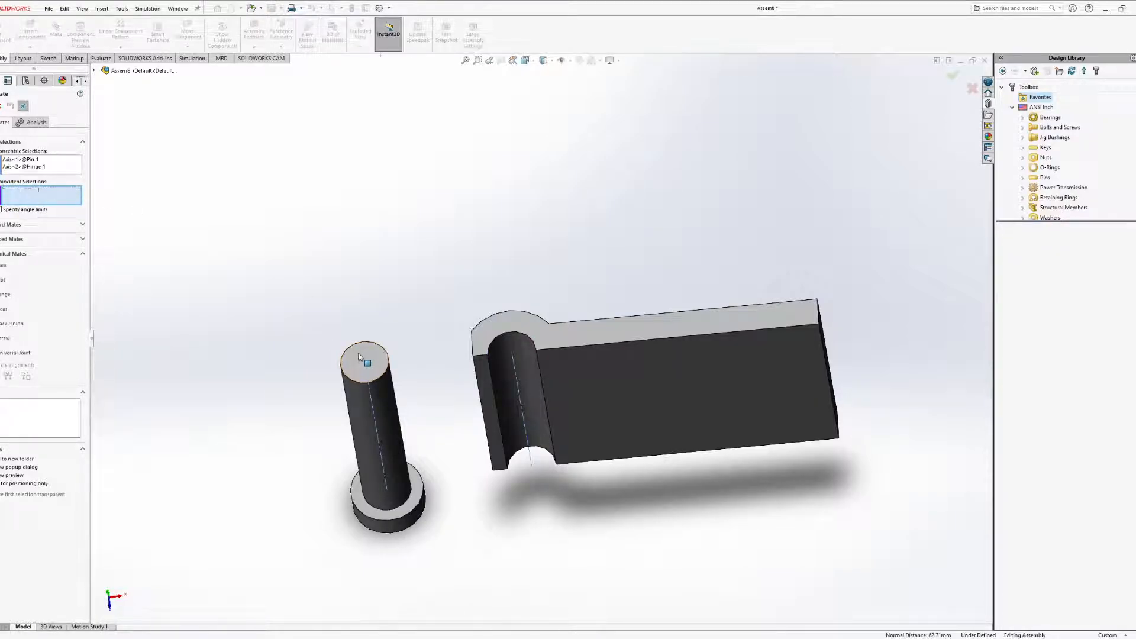
{"action": "left_click", "coordinate": [491, 326]}
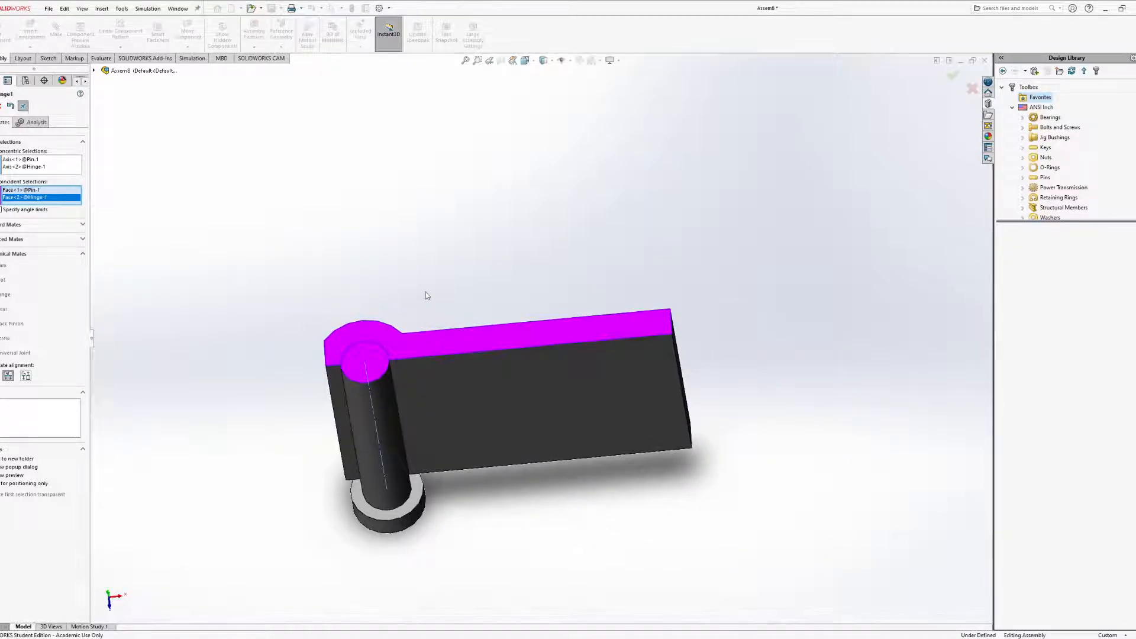
Try specifying angle limits for the hinge mate from the hinge's narrow barrel-side face, then remove the face and turn the limits off
{"action": "middle_click_drag", "start_coordinate": [437, 197], "coordinate": [444, 243]}
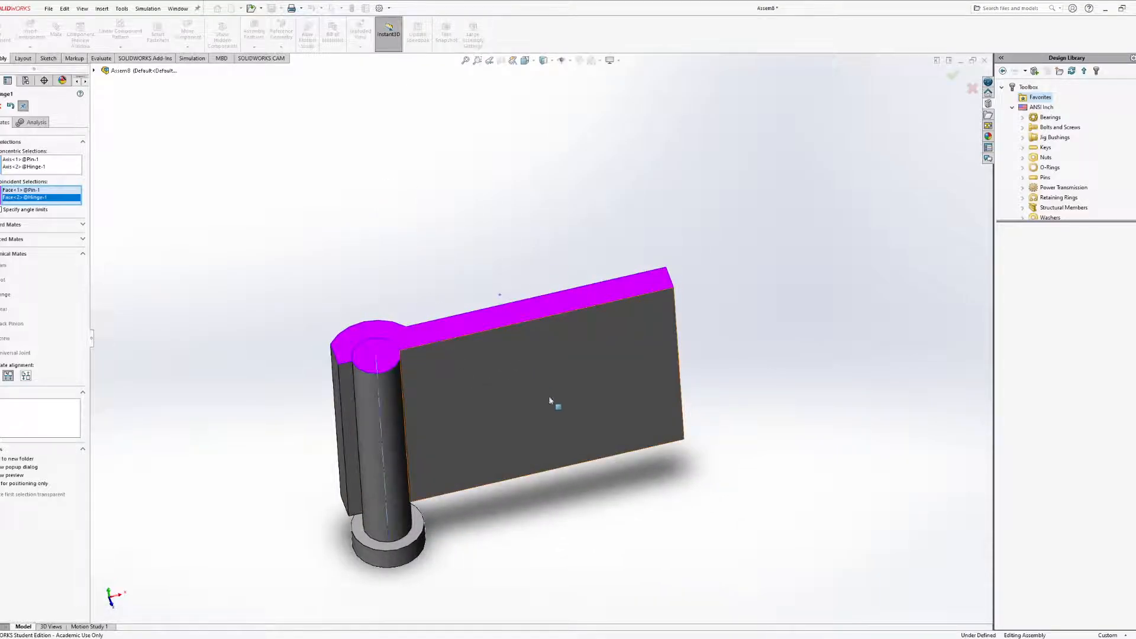
{"action": "left_click", "coordinate": [568, 407]}
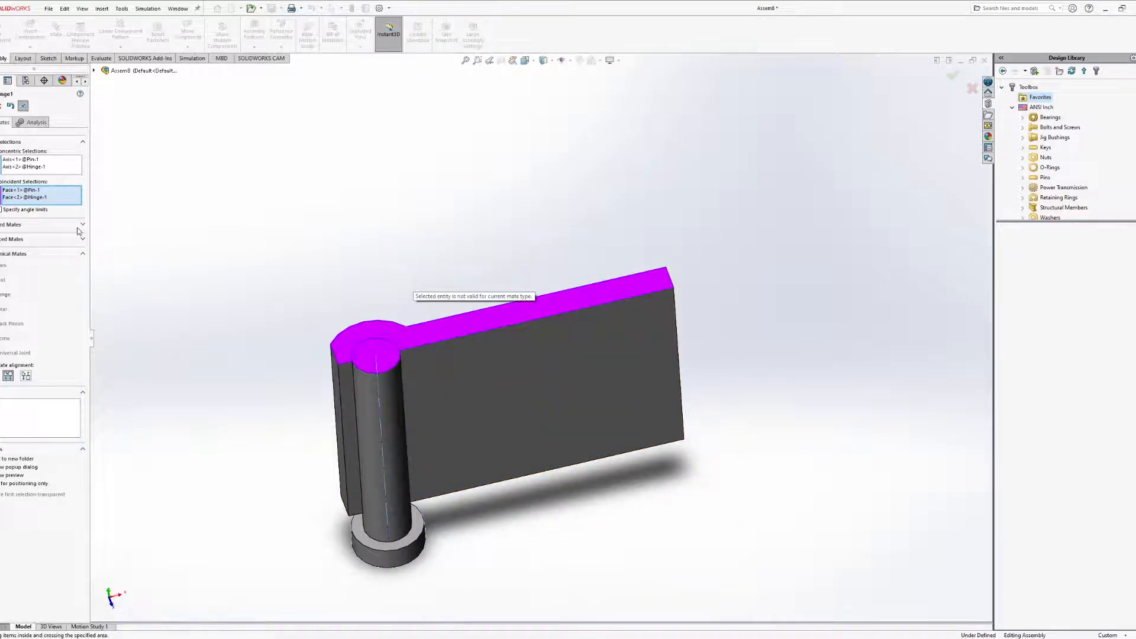
{"action": "left_click", "coordinate": [30, 210]}
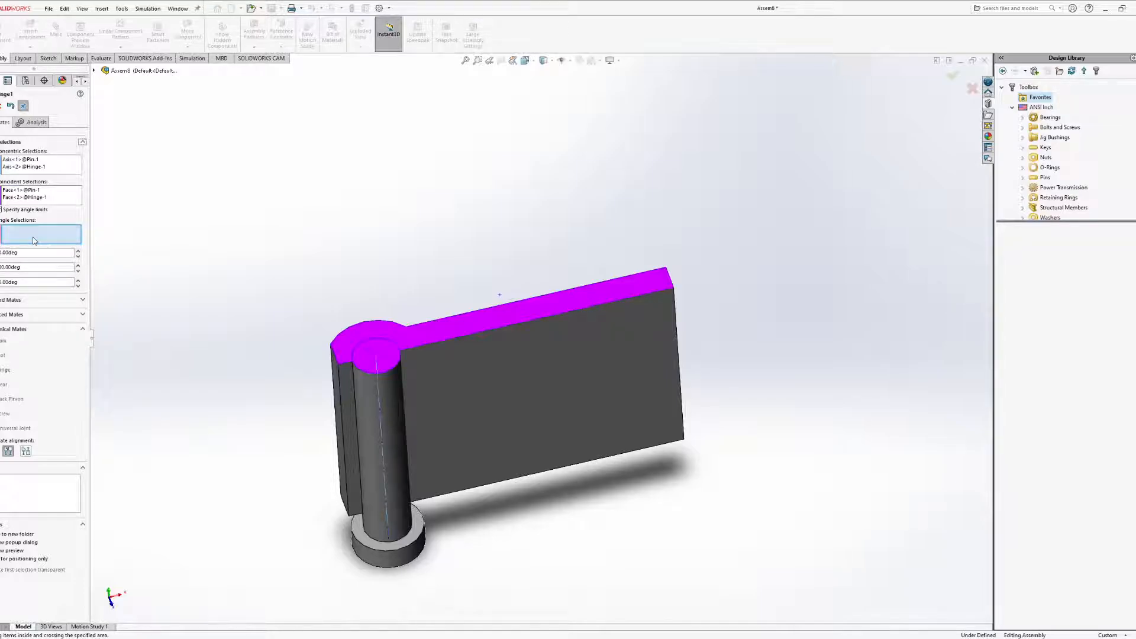
{"action": "middle_click_drag", "start_coordinate": [444, 426], "coordinate": [415, 468]}
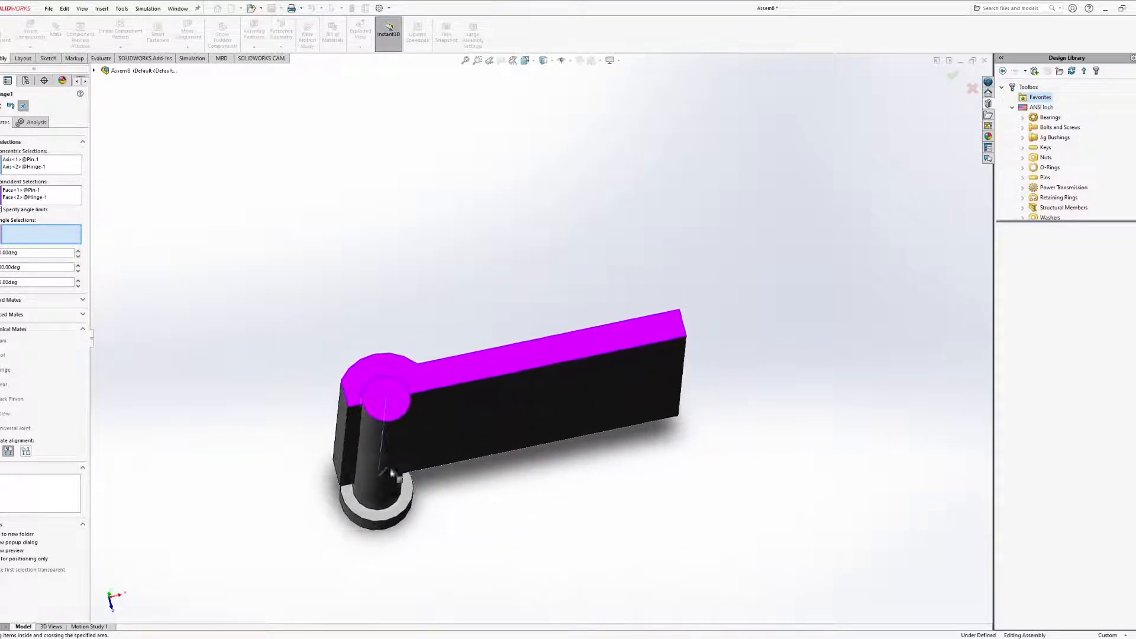
{"action": "left_click", "coordinate": [349, 443]}
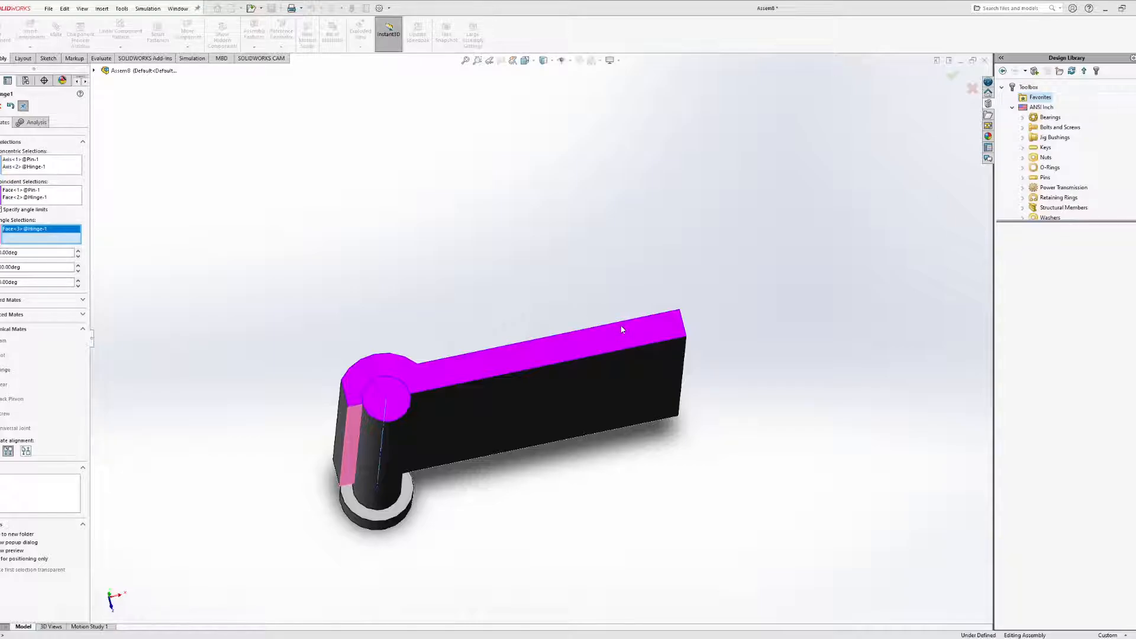
{"action": "left_click", "coordinate": [24, 165]}
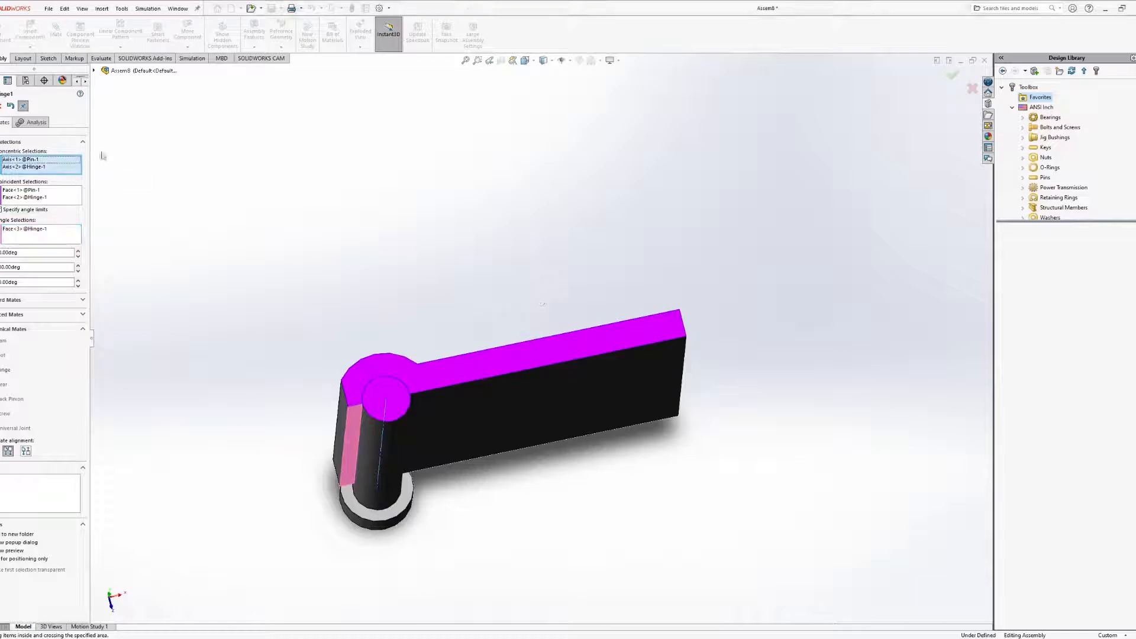
{"action": "left_click", "coordinate": [40, 233]}
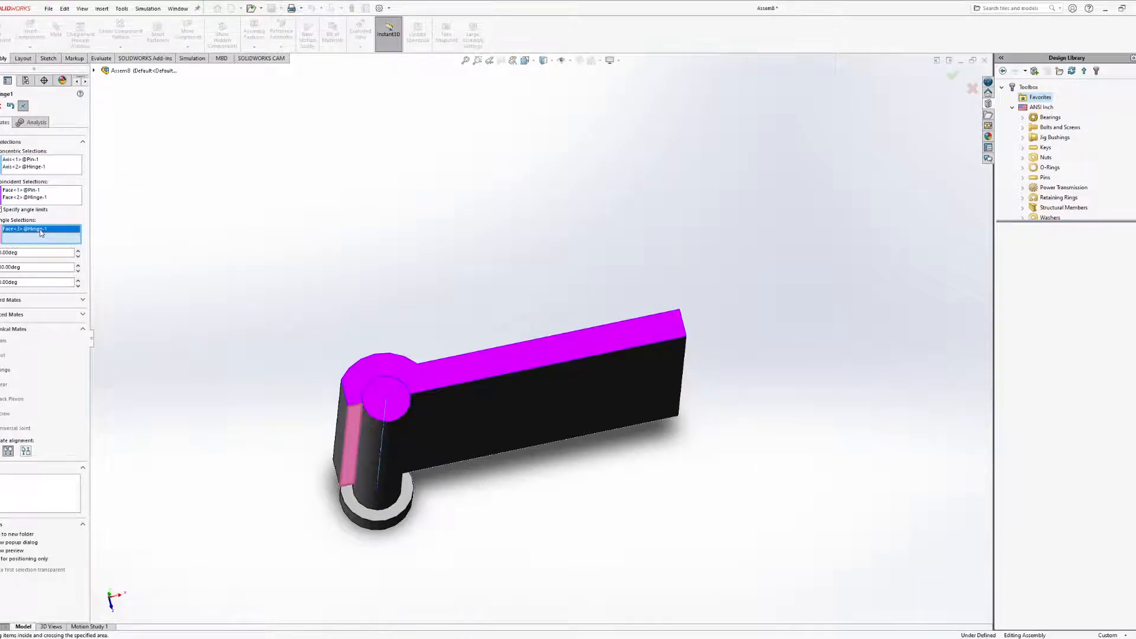
{"action": "key", "text": "Delete"}
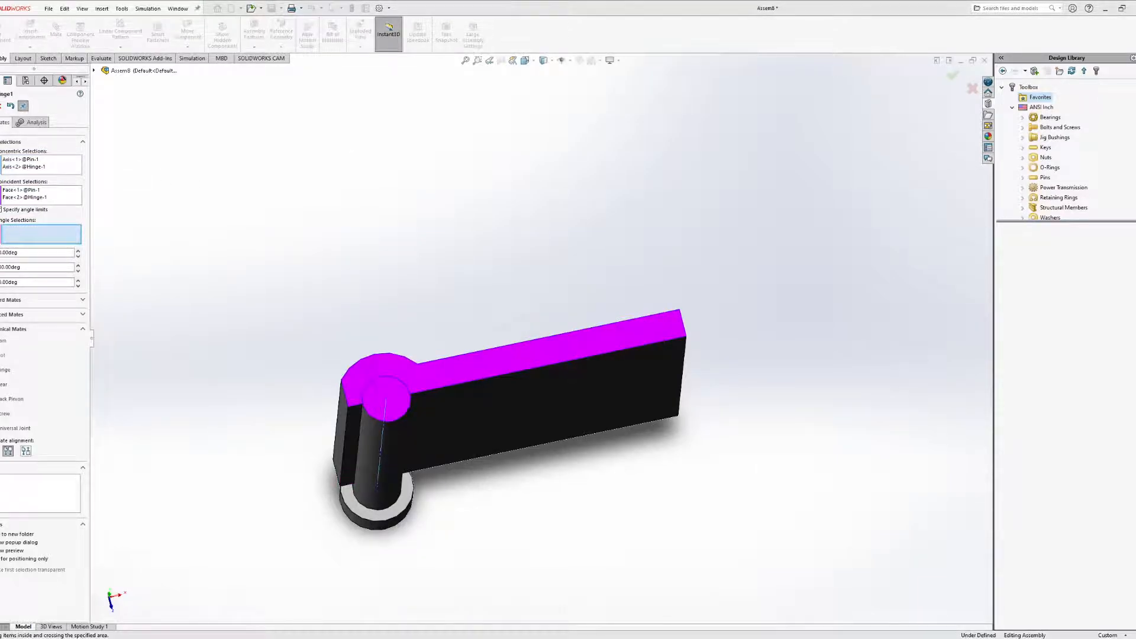
{"action": "left_click", "coordinate": [34, 211]}
Accept the hinge mate between the pin and the hinge, and finish mating
{"action": "left_click", "coordinate": [1, 106]}
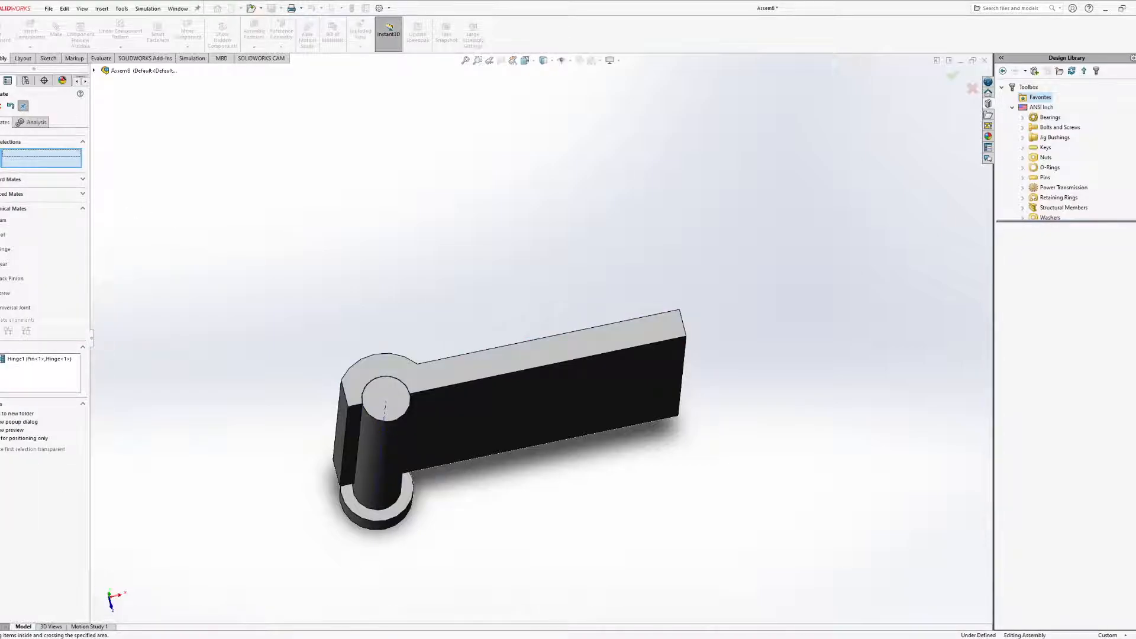
{"action": "middle_click_drag", "start_coordinate": [444, 306], "coordinate": [497, 313]}
{"action": "left_click", "coordinate": [2, 106]}
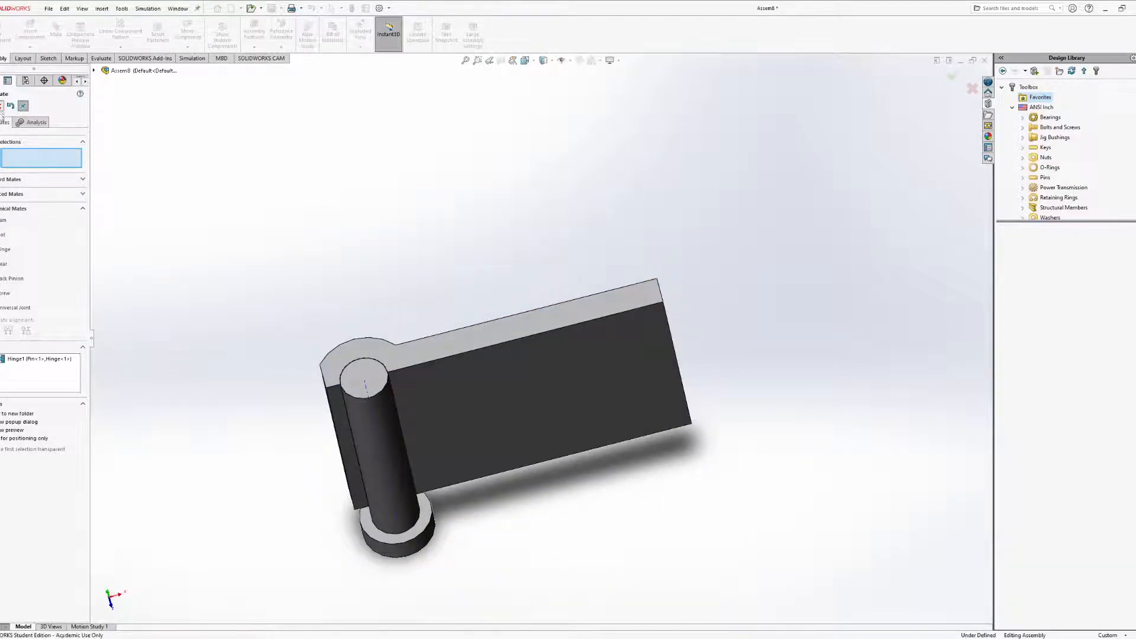
Open the hinge mate from the assembly's mates for editing, review its selections and accept it unchanged
{"action": "left_click", "coordinate": [1, 204]}
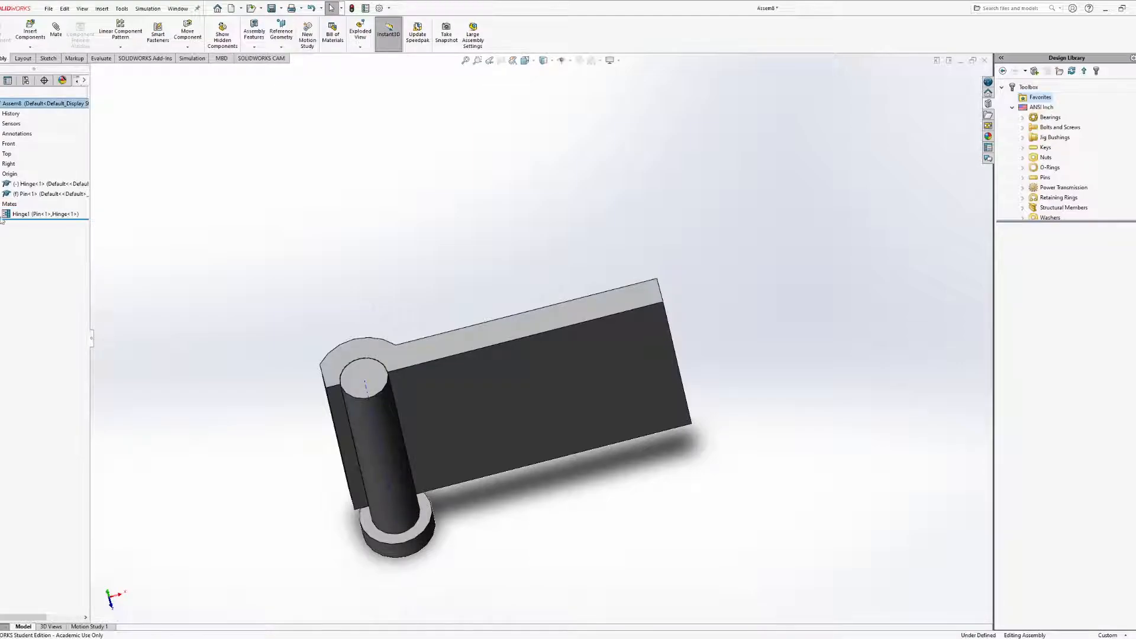
{"action": "left_click", "coordinate": [37, 217]}
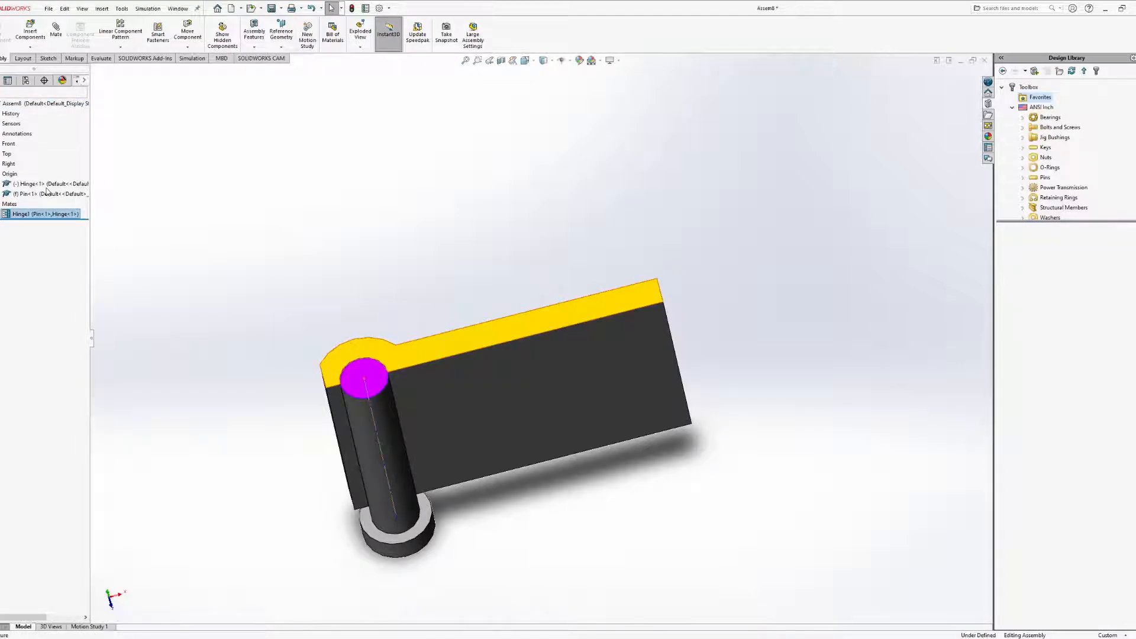
{"action": "left_click", "coordinate": [126, 199]}
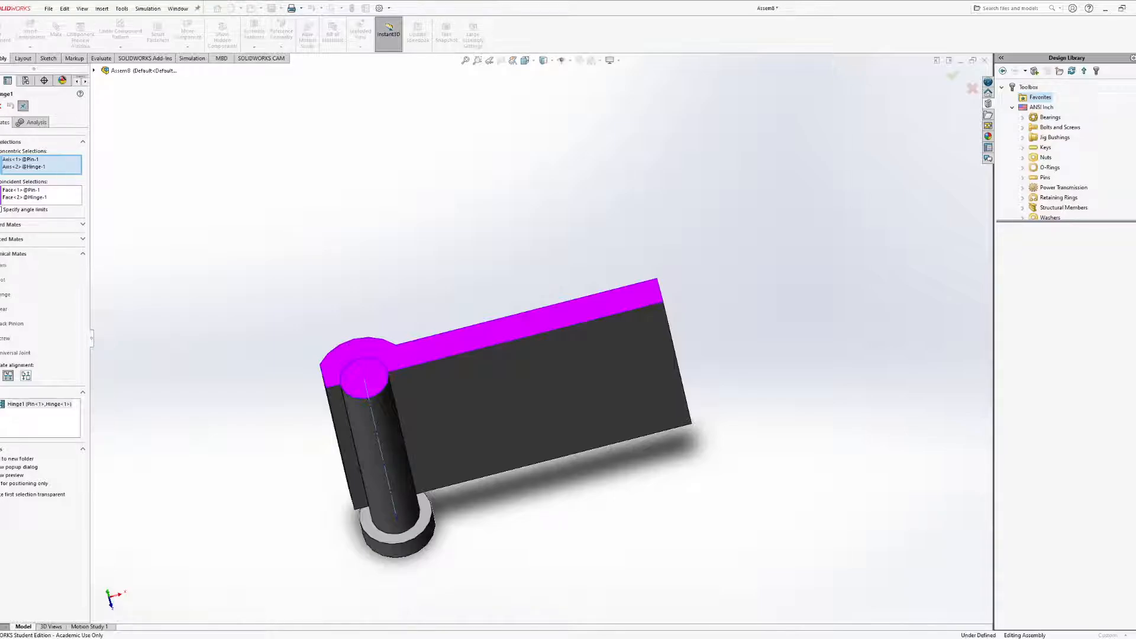
{"action": "left_click", "coordinate": [0, 106]}
Try swinging the hinge about the pin to test its motion, and finish mating
{"action": "mouse_move", "coordinate": [363, 194]}
{"action": "middle_mouse_down"}
{"action": "mouse_move", "coordinate": [381, 223]}
{"action": "mouse_move", "coordinate": [355, 196]}
{"action": "middle_mouse_up"}
{"action": "left_click_drag", "start_coordinate": [581, 381], "coordinate": [611, 280]}
{"action": "middle_click_drag", "start_coordinate": [611, 279], "coordinate": [506, 194]}
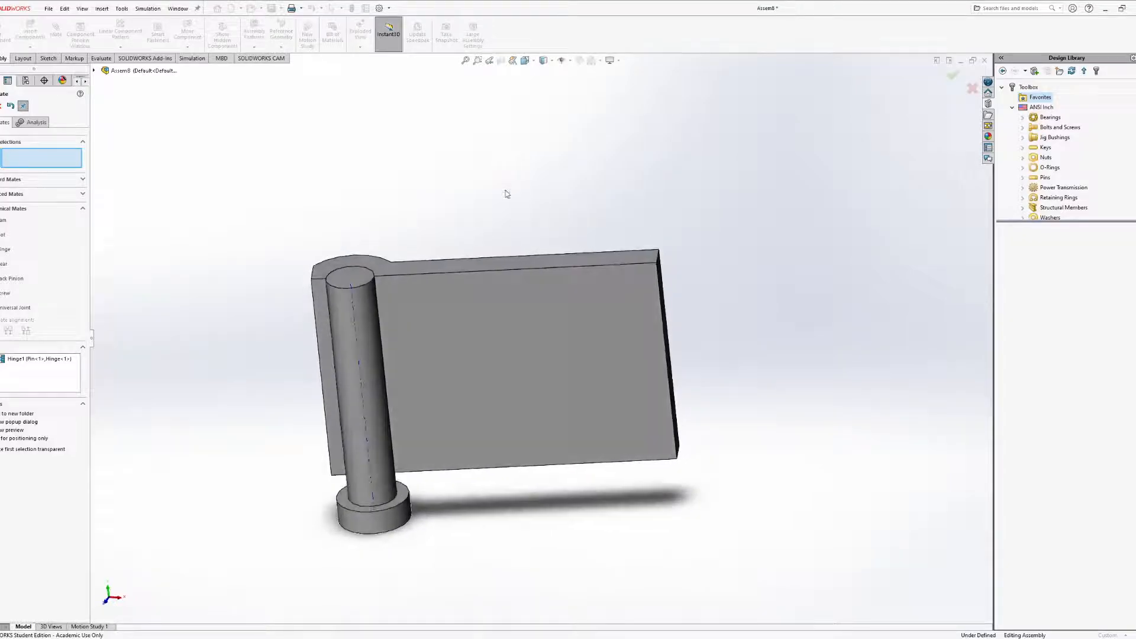
{"action": "left_click", "coordinate": [2, 105]}
Examine the pin's shank and check the distance between its collar's upper face and the hinge's lower face
{"action": "scroll", "coordinate": [355, 521], "scroll_direction": "down", "scroll_amount": 5}
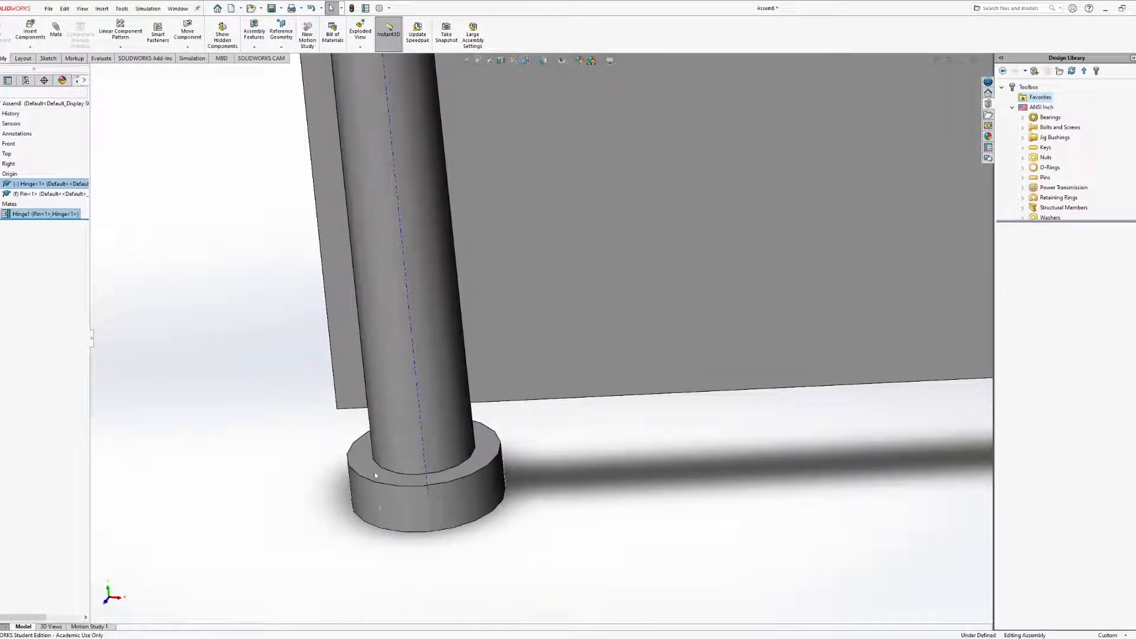
{"action": "middle_click_drag", "start_coordinate": [402, 388], "coordinate": [403, 466]}
{"action": "left_click", "coordinate": [387, 459]}
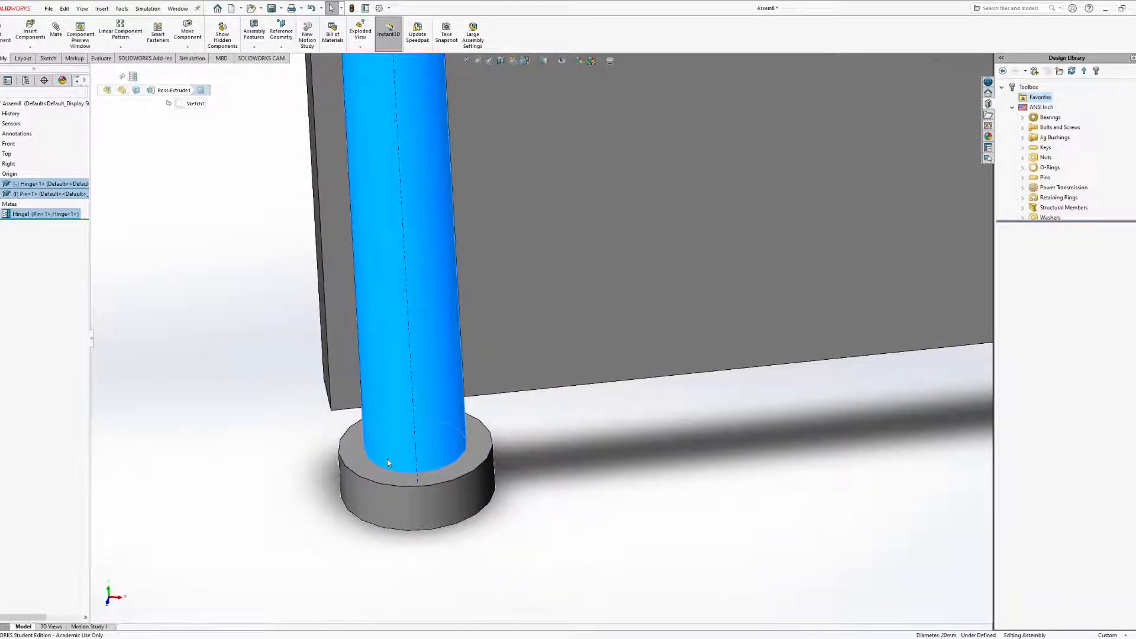
{"action": "key", "text": "f"}
{"action": "middle_click_drag", "start_coordinate": [484, 368], "coordinate": [474, 426]}
{"action": "middle_click_drag", "start_coordinate": [474, 426], "coordinate": [473, 510]}
{"action": "scroll", "coordinate": [472, 512], "scroll_direction": "down", "scroll_amount": 6}
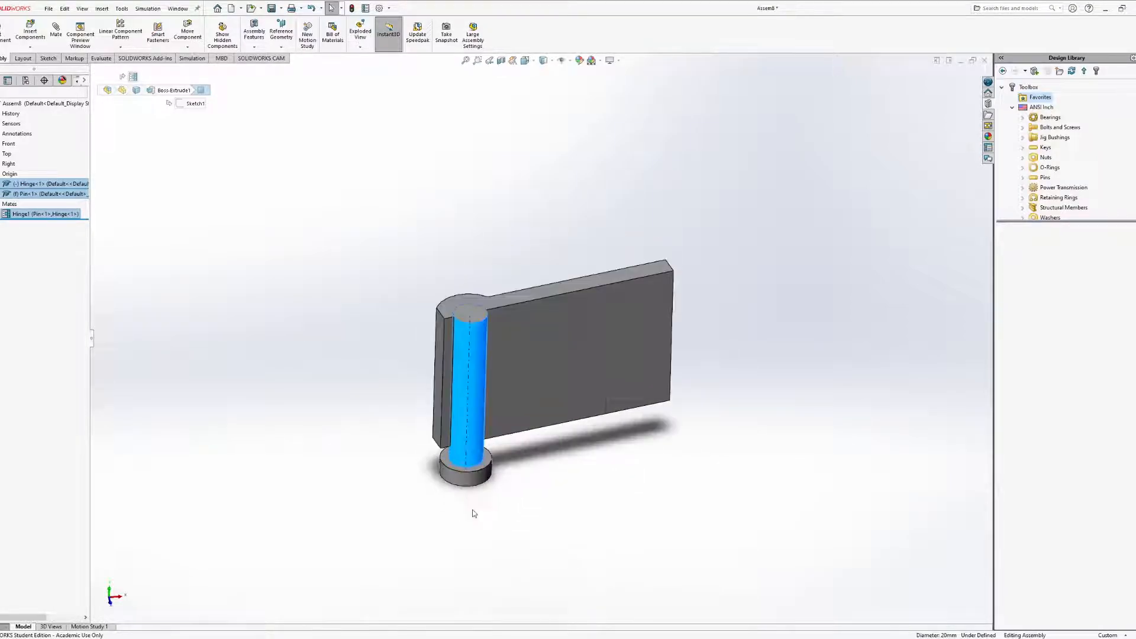
{"action": "left_click", "coordinate": [461, 374]}
{"action": "middle_click_drag", "start_coordinate": [461, 374], "coordinate": [395, 341]}
{"action": "left_click", "coordinate": [394, 339], "text": "ctrl"}
{"action": "middle_click_drag", "start_coordinate": [331, 299], "coordinate": [236, 395]}
{"action": "middle_click_drag", "start_coordinate": [386, 310], "coordinate": [338, 413], "text": "ctrl"}
{"action": "middle_click_drag", "start_coordinate": [284, 446], "coordinate": [388, 362]}
Create a new part and sketch a centre rectangle about 131 mm high at the origin on the Top plane
{"action": "left_click", "coordinate": [51, 9]}
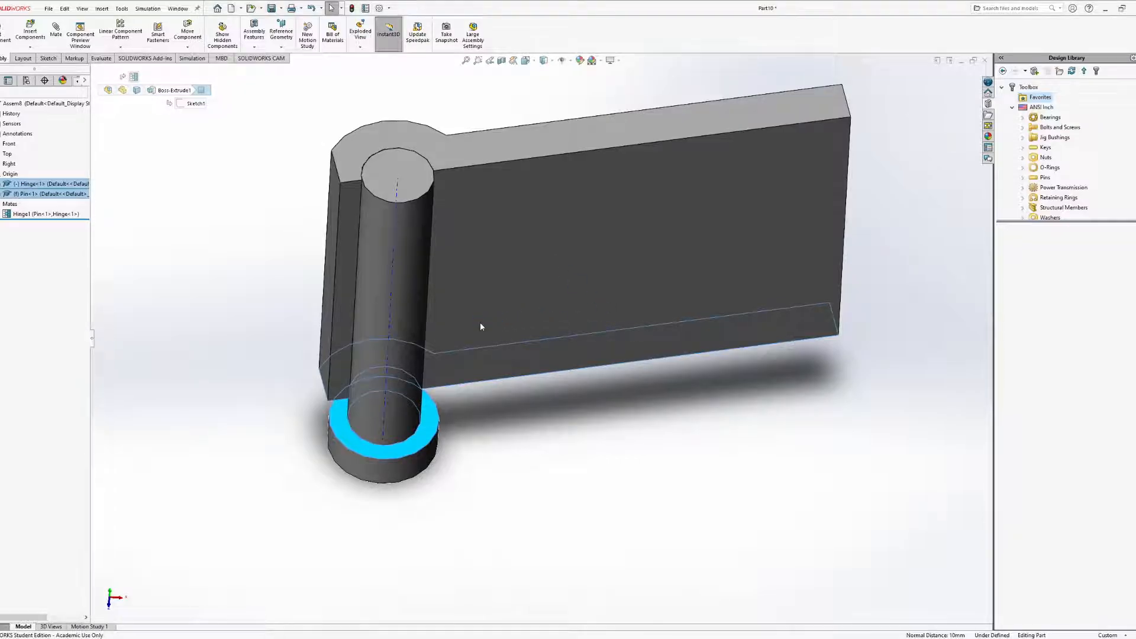
{"action": "left_click", "coordinate": [21, 164]}
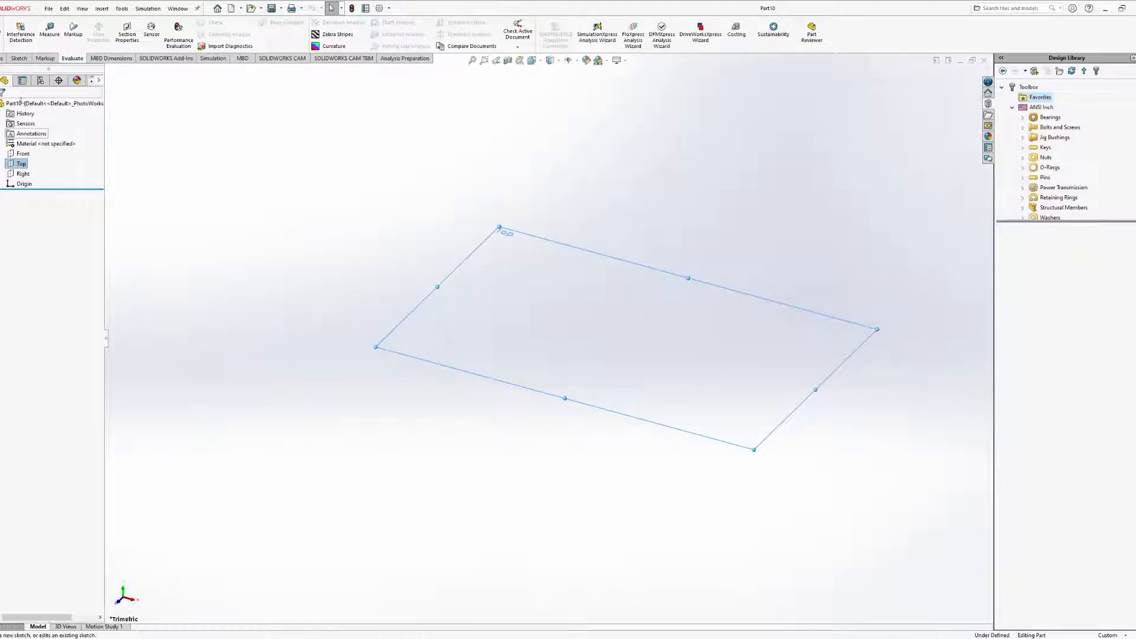
{"action": "left_click", "coordinate": [3, 58]}
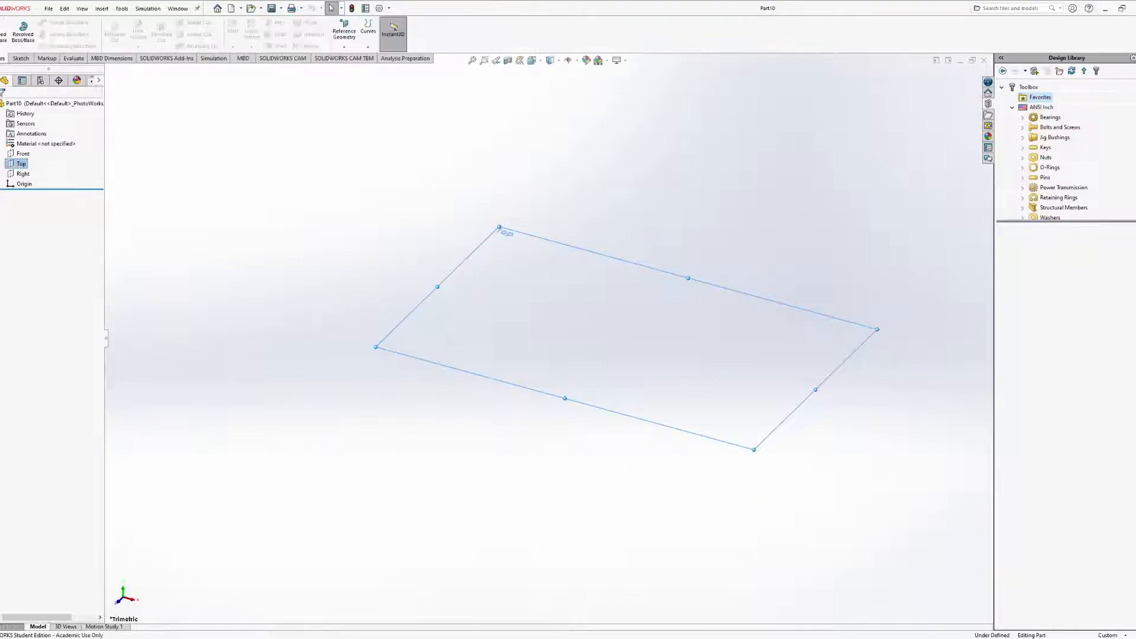
{"action": "left_click", "coordinate": [21, 58]}
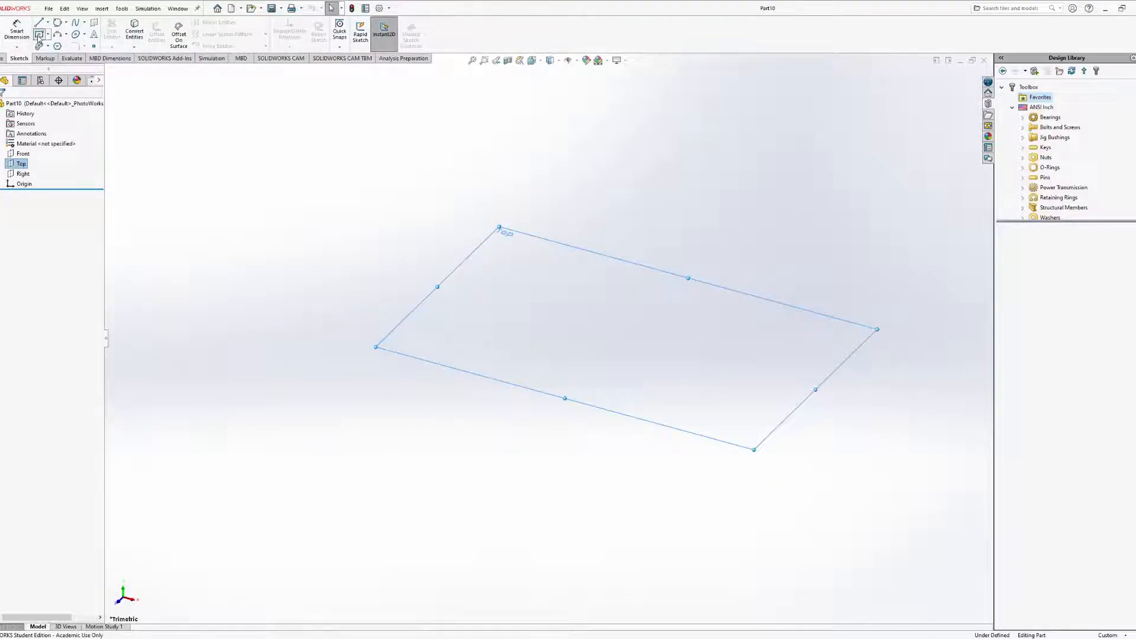
{"action": "left_click", "coordinate": [38, 35]}
{"action": "left_click", "coordinate": [548, 338]}
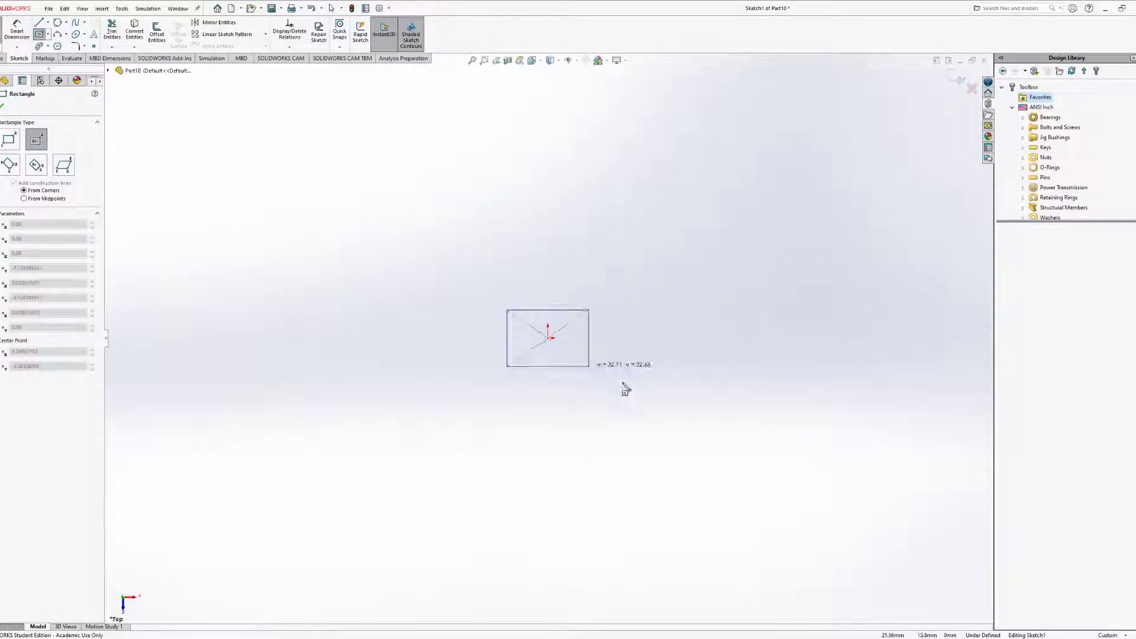
{"action": "left_click", "coordinate": [797, 502]}
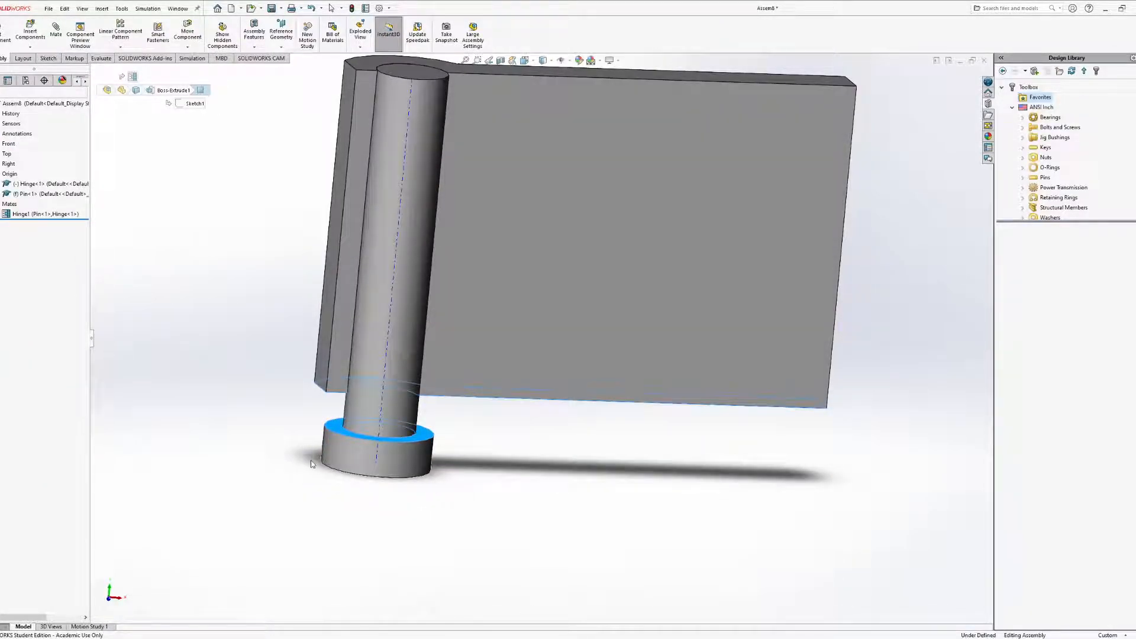
Inspect the pin's collar, the hinge's lower end and the pin shank's diameter in the assembly
{"action": "middle_click_drag", "start_coordinate": [312, 464], "coordinate": [356, 345]}
{"action": "left_click", "coordinate": [356, 345]}
{"action": "middle_click_drag", "start_coordinate": [468, 308], "coordinate": [472, 471]}
{"action": "left_click", "coordinate": [480, 295]}
{"action": "middle_click_drag", "start_coordinate": [480, 295], "coordinate": [407, 171]}
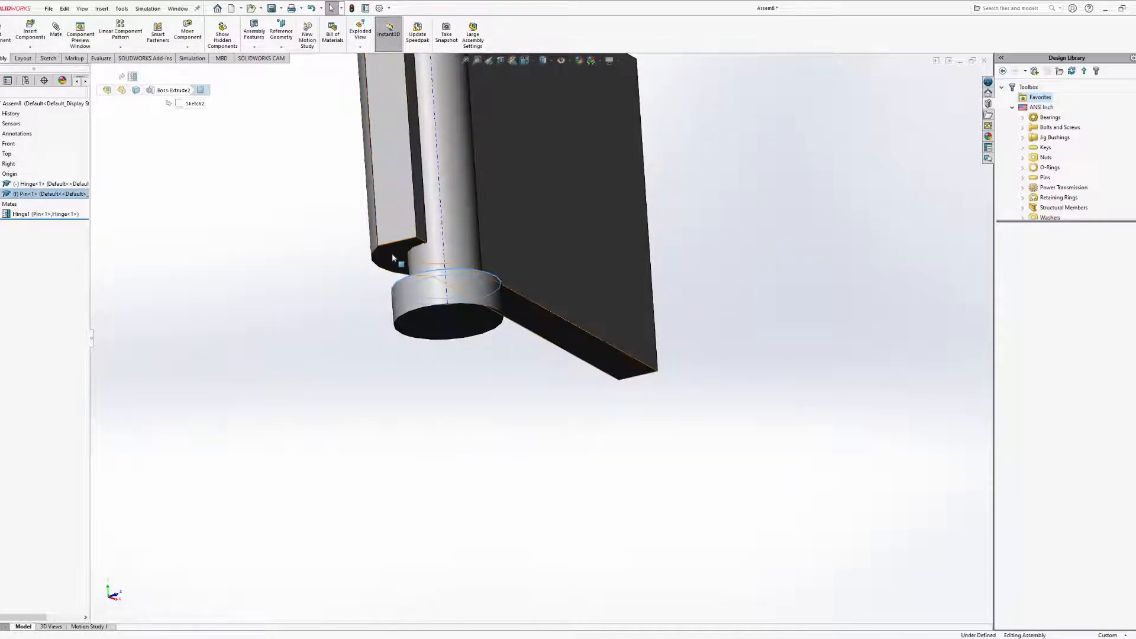
{"action": "left_click", "coordinate": [391, 256], "text": "ctrl"}
{"action": "middle_click_drag", "start_coordinate": [391, 256], "coordinate": [184, 223]}
{"action": "left_click", "coordinate": [472, 204]}
{"action": "left_click", "coordinate": [23, 58]}
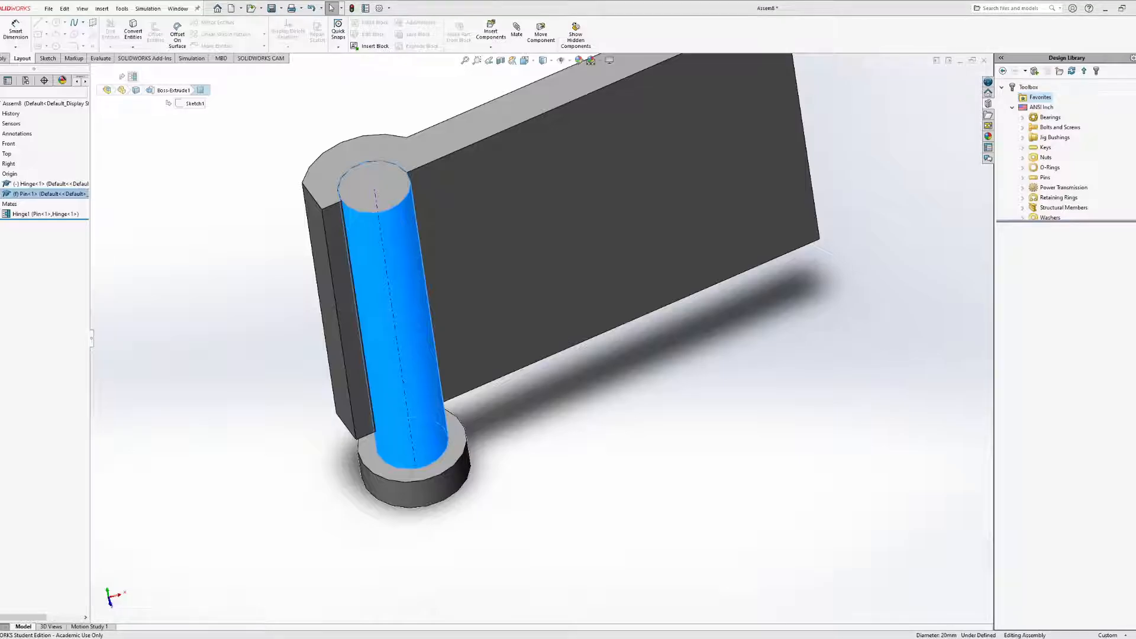
Return to the new part, extrude the rectangle 10 mm as a blind boss, and set the units to MMGS
{"action": "key", "text": "ctrl+Tab"}
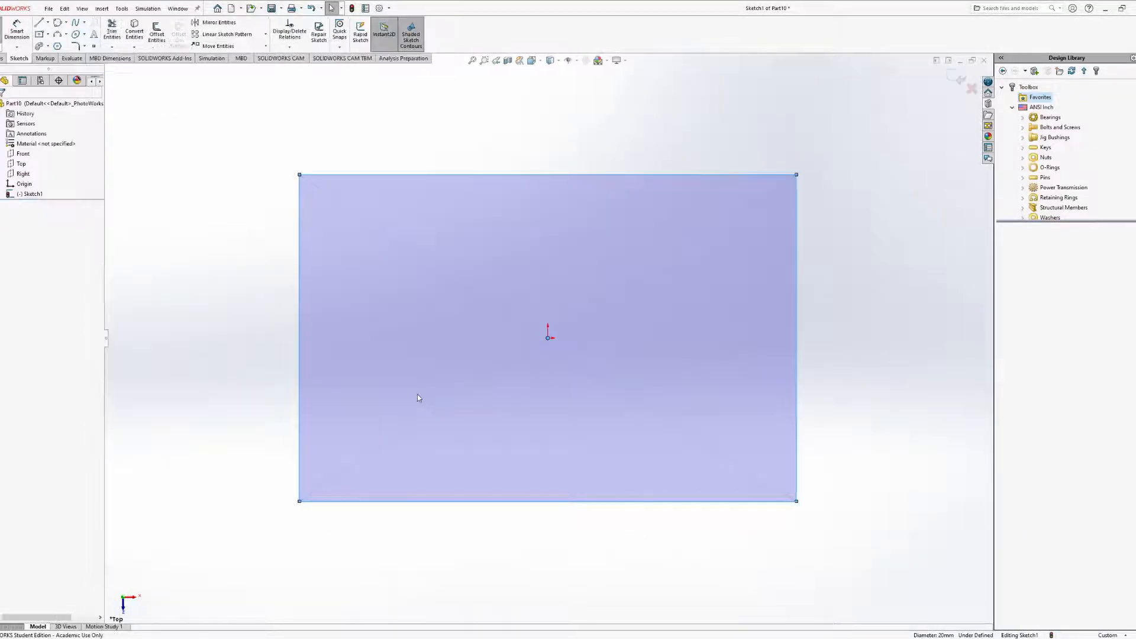
{"action": "left_click", "coordinate": [2, 34]}
{"action": "left_click", "coordinate": [2, 34]}
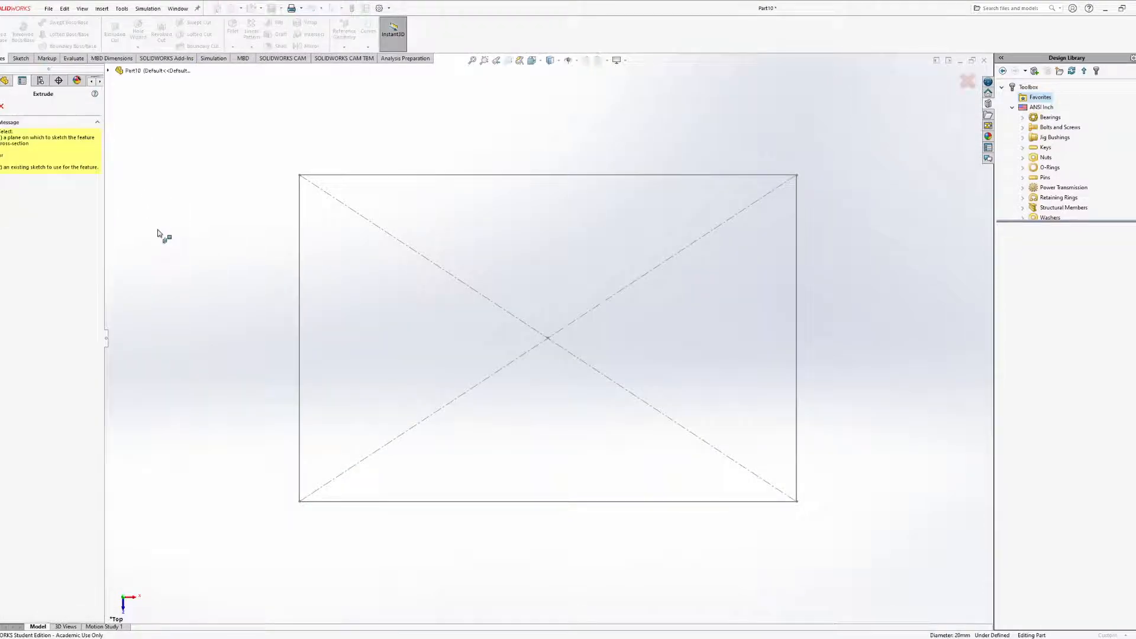
{"action": "key", "text": "Escape"}
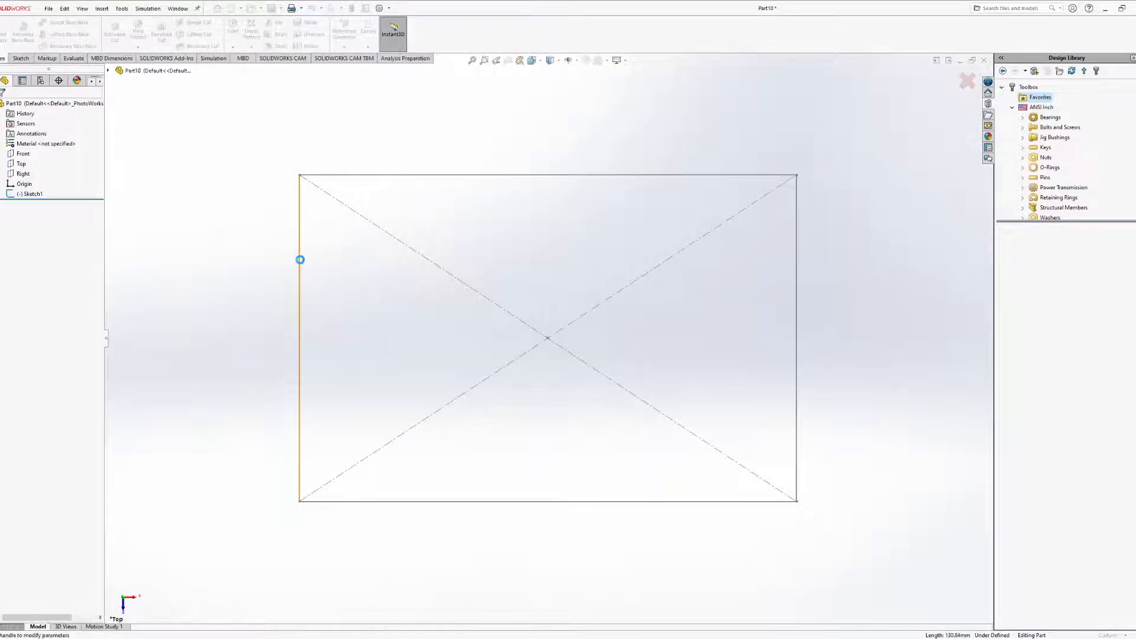
{"action": "left_click", "coordinate": [300, 259]}
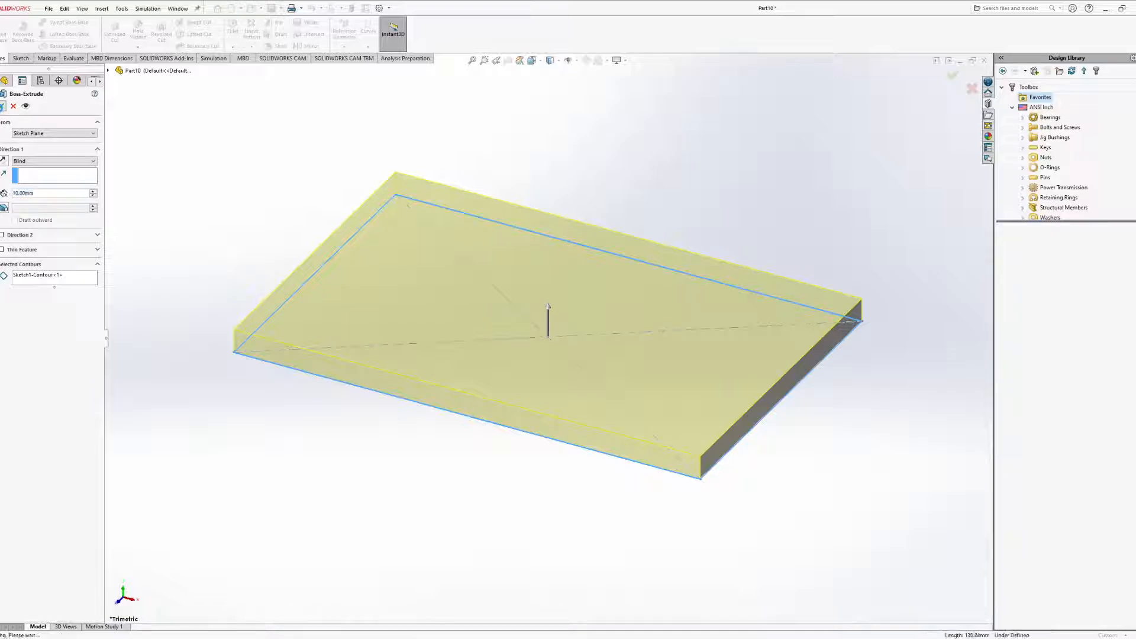
{"action": "left_click", "coordinate": [2, 107]}
{"action": "middle_click_drag", "start_coordinate": [323, 337], "coordinate": [408, 367]}
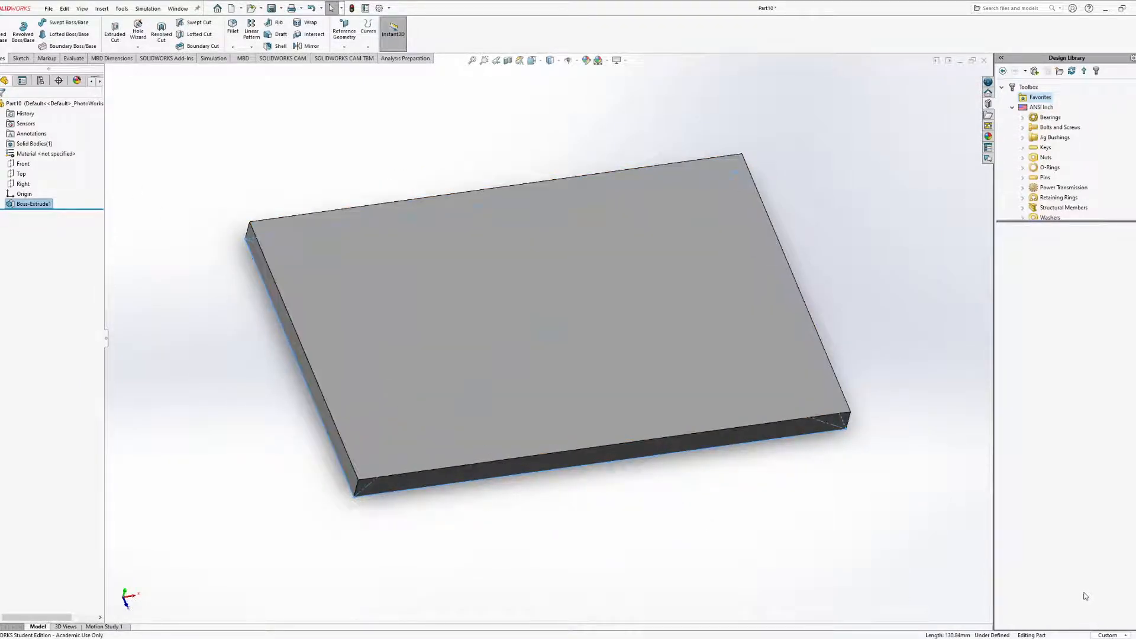
{"action": "middle_click_drag", "start_coordinate": [652, 307], "coordinate": [634, 402]}
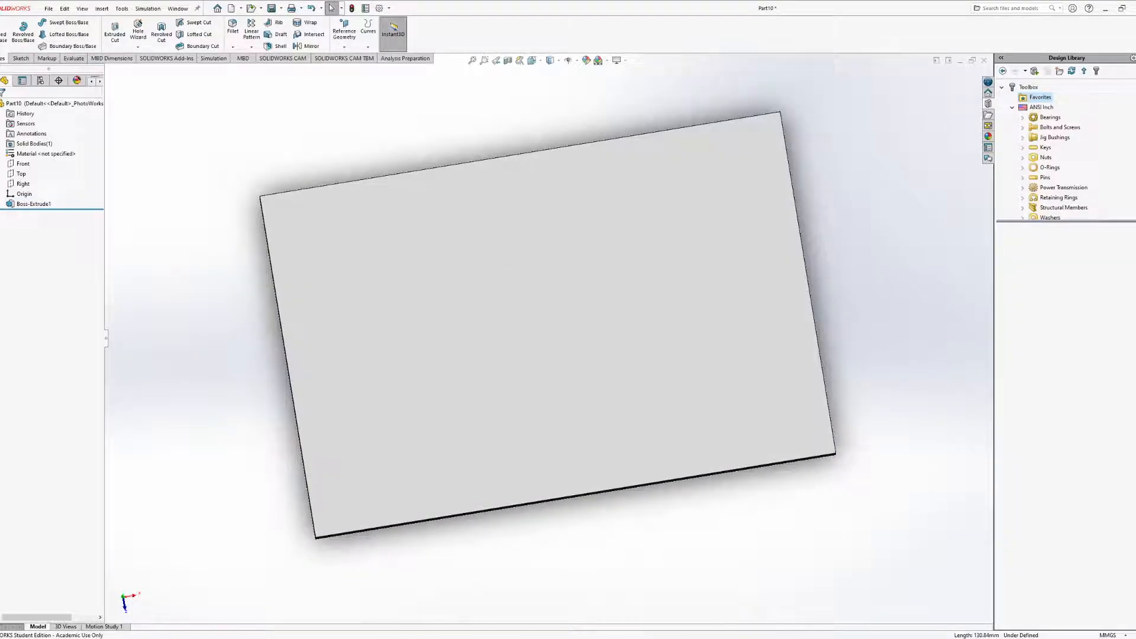
Sketch a three-point arc slot across the plate's upper face, about 27 mm wide with a centreline radius of about 107 mm
{"action": "left_click", "coordinate": [20, 58]}
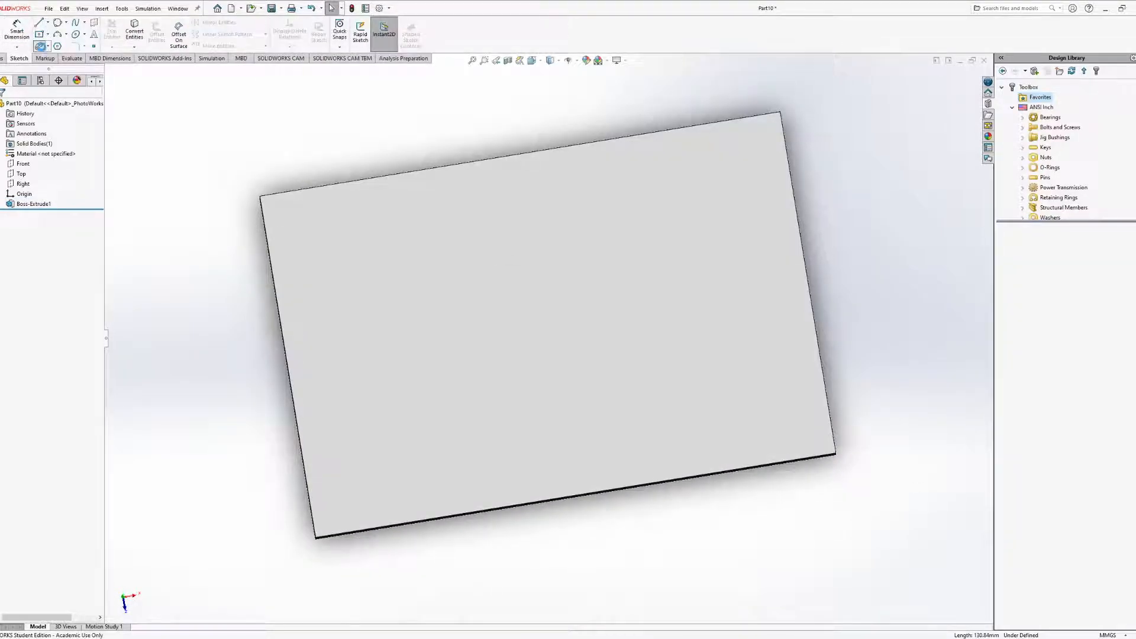
{"action": "left_click", "coordinate": [40, 46]}
{"action": "mouse_move", "coordinate": [645, 200]}
{"action": "middle_mouse_down"}
{"action": "mouse_move", "coordinate": [658, 229]}
{"action": "mouse_move", "coordinate": [647, 198]}
{"action": "middle_mouse_up"}
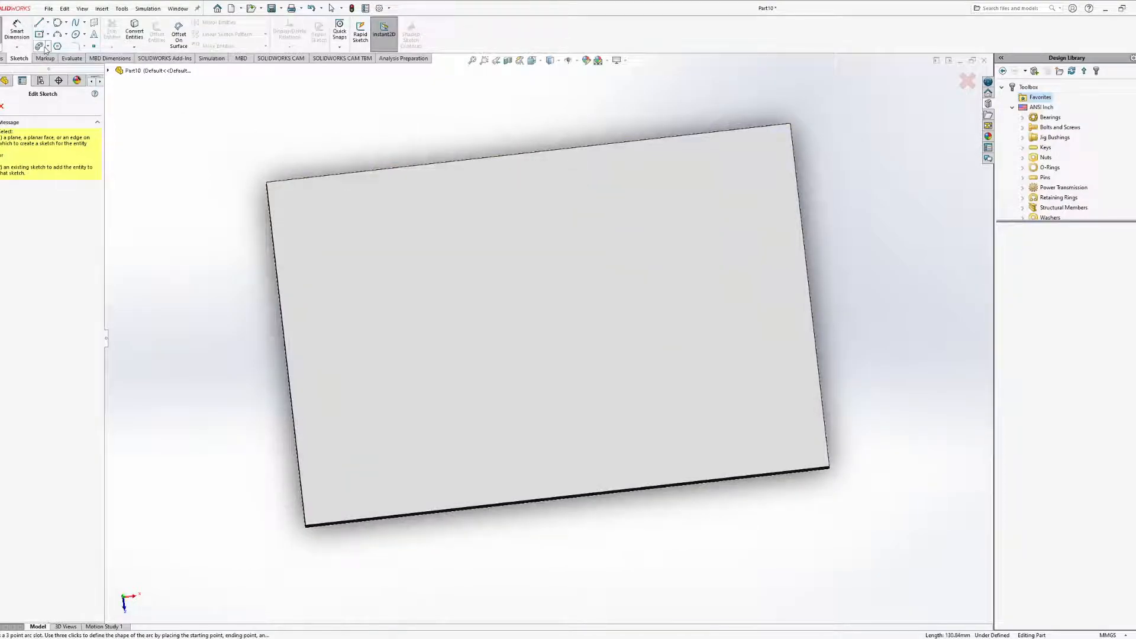
{"action": "left_click", "coordinate": [362, 357]}
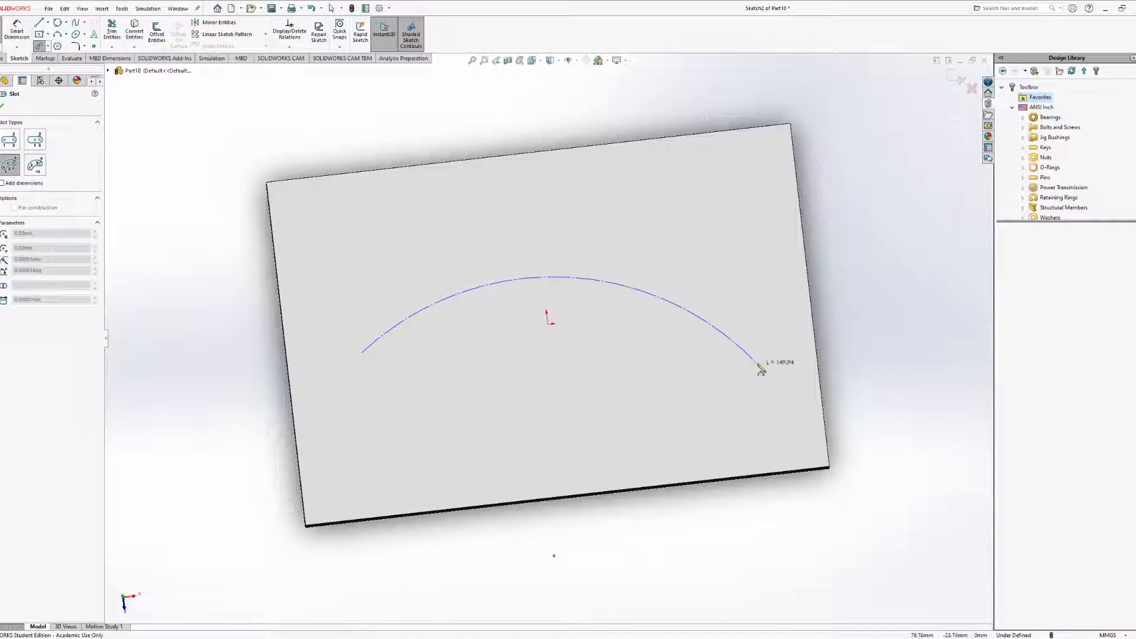
{"action": "left_click", "coordinate": [746, 338]}
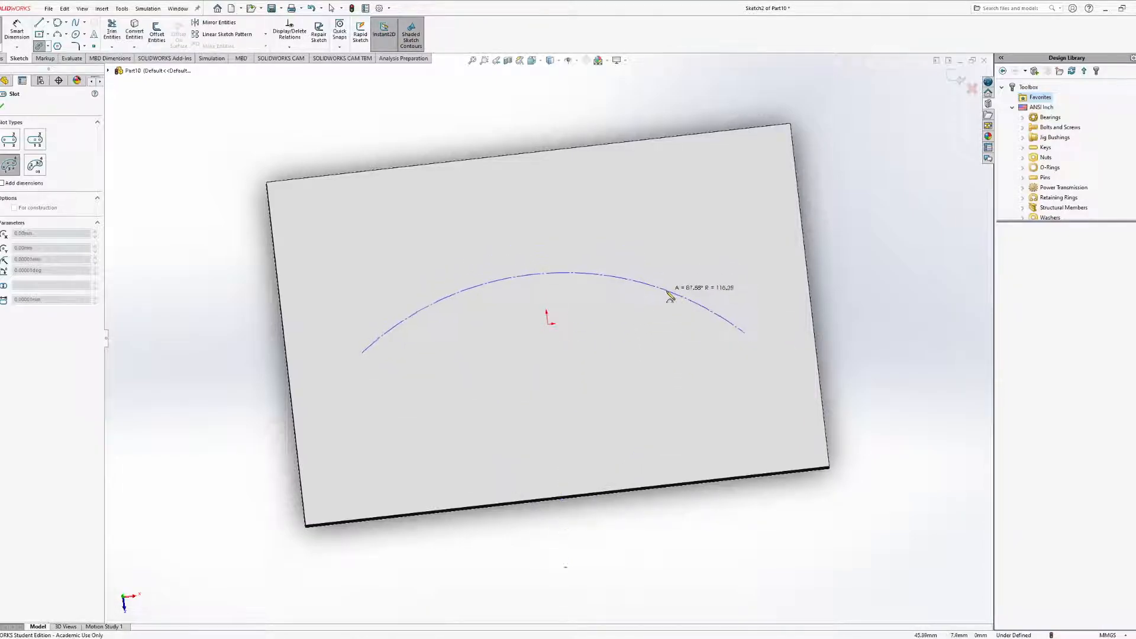
{"action": "left_click", "coordinate": [618, 275]}
{"action": "left_click", "coordinate": [623, 319]}
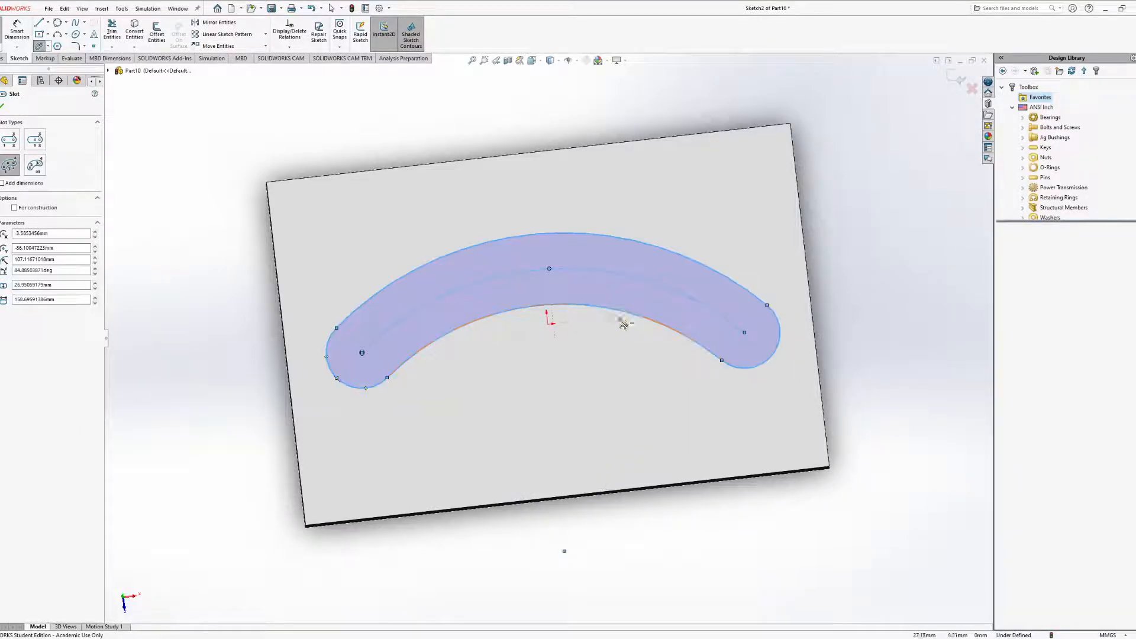
{"action": "middle_click_drag", "start_coordinate": [483, 376], "coordinate": [461, 354]}
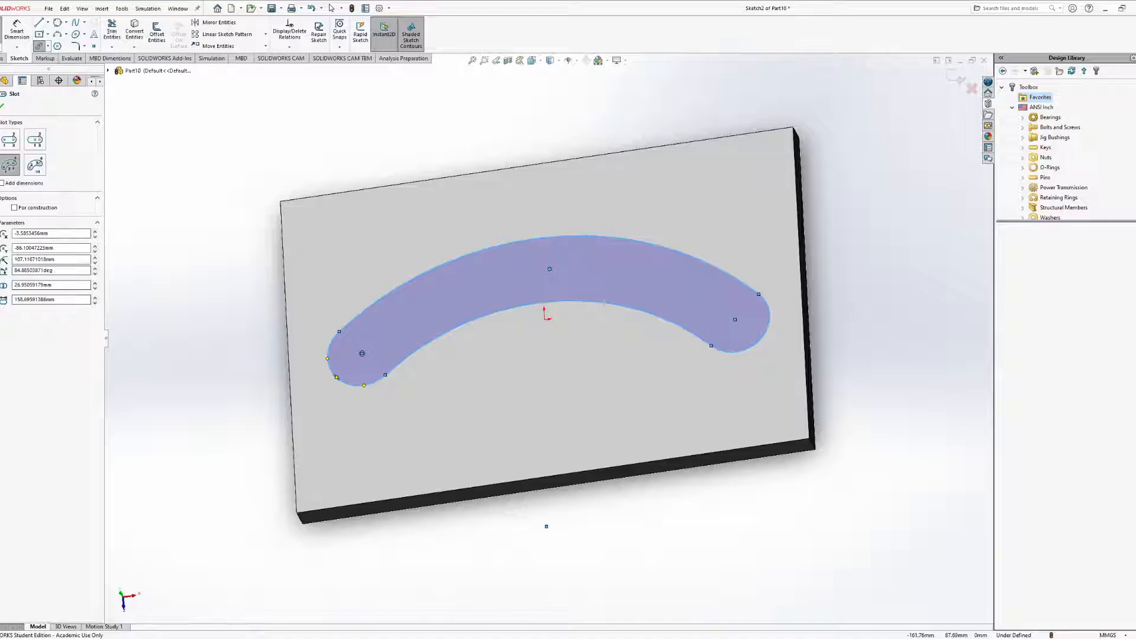
Dimension the rounded end of the arc slot with a radius of 10 mm
{"action": "left_click", "coordinate": [16, 34]}
{"action": "left_click", "coordinate": [350, 389]}
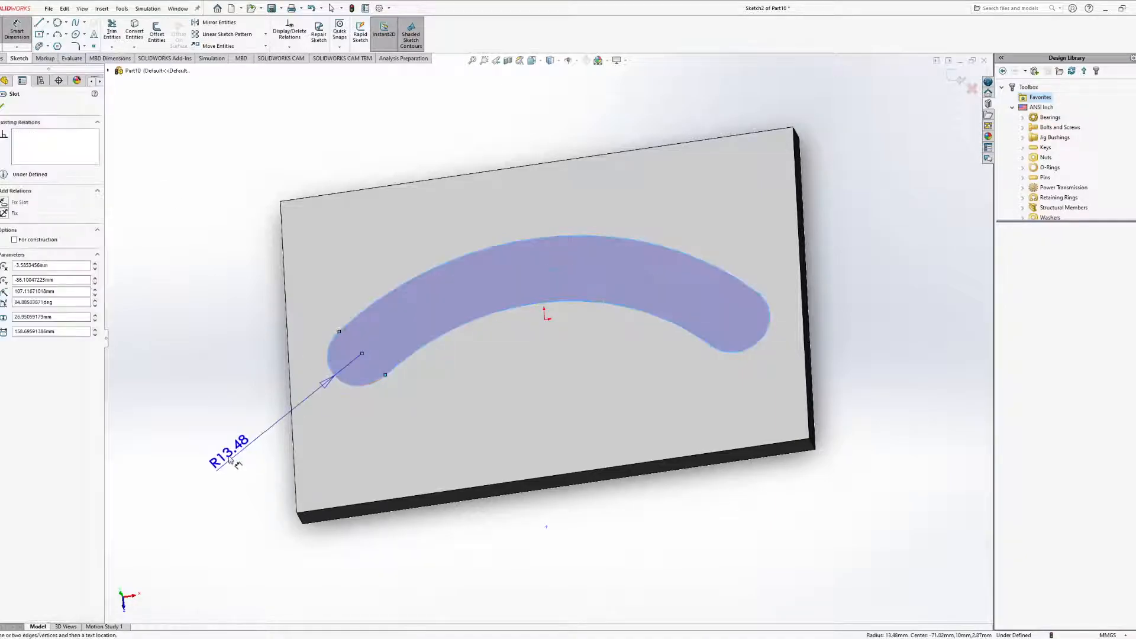
{"action": "left_click", "coordinate": [212, 433]}
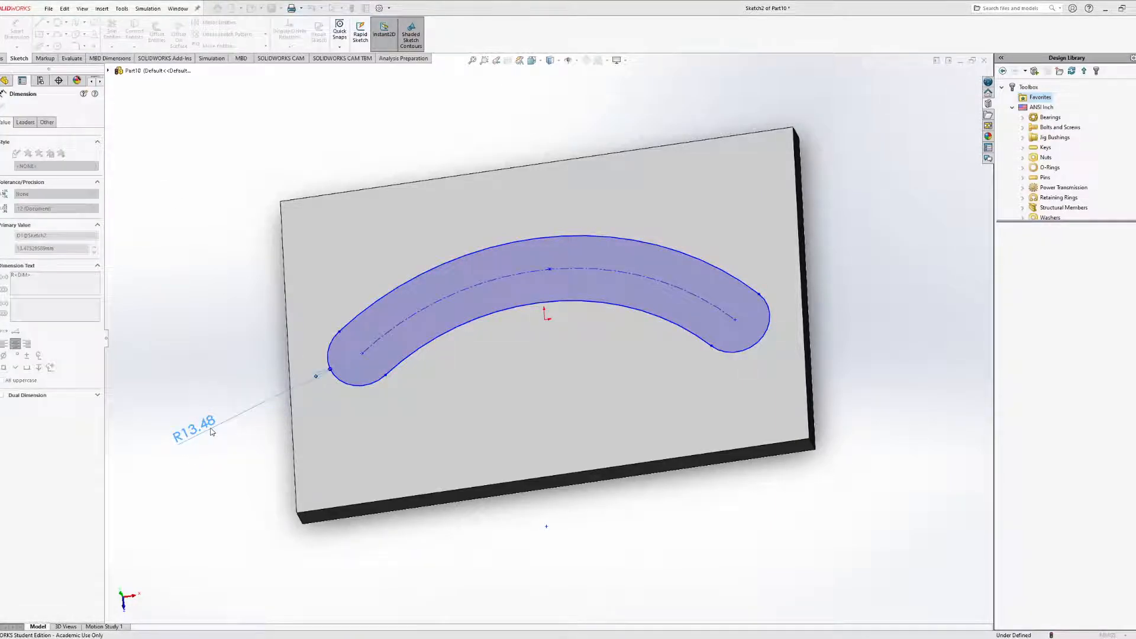
{"action": "type", "text": "10"}
{"action": "key", "text": "Return"}
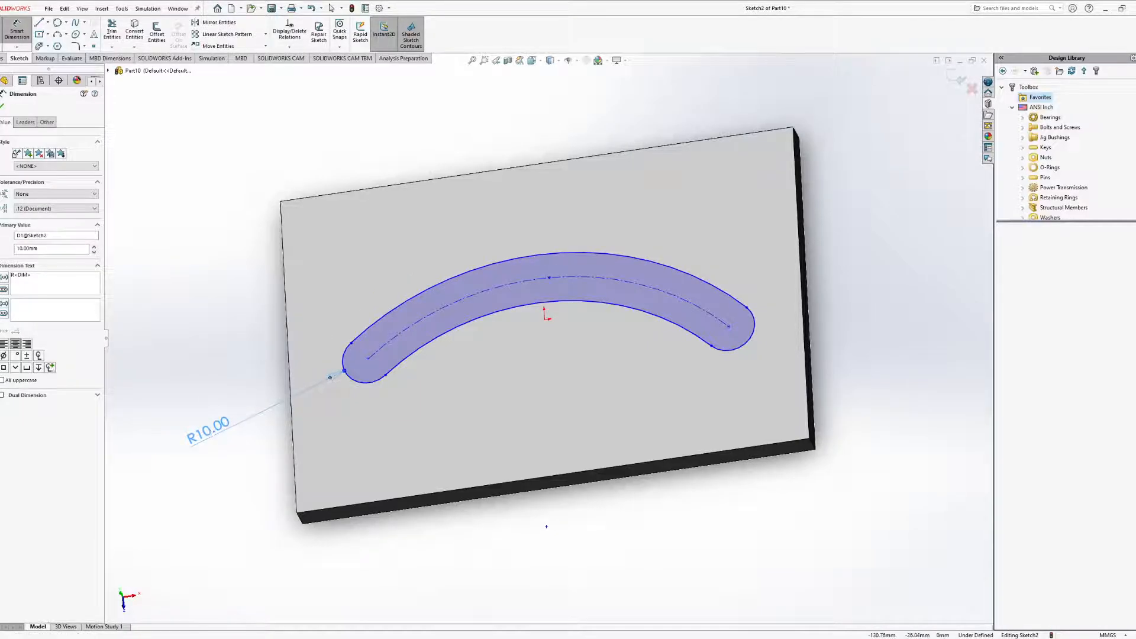
Change the arc slot's end radius to 20 mm
{"action": "left_click", "coordinate": [213, 432]}
{"action": "double_click", "coordinate": [214, 433]}
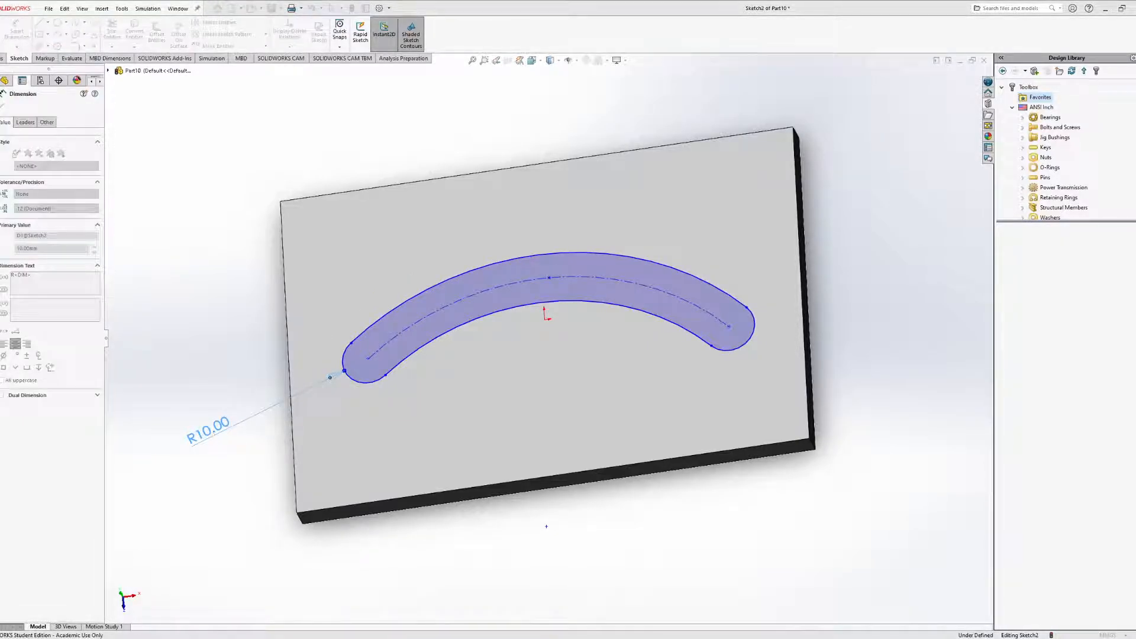
{"action": "type", "text": "20"}
{"action": "key", "text": "Return"}
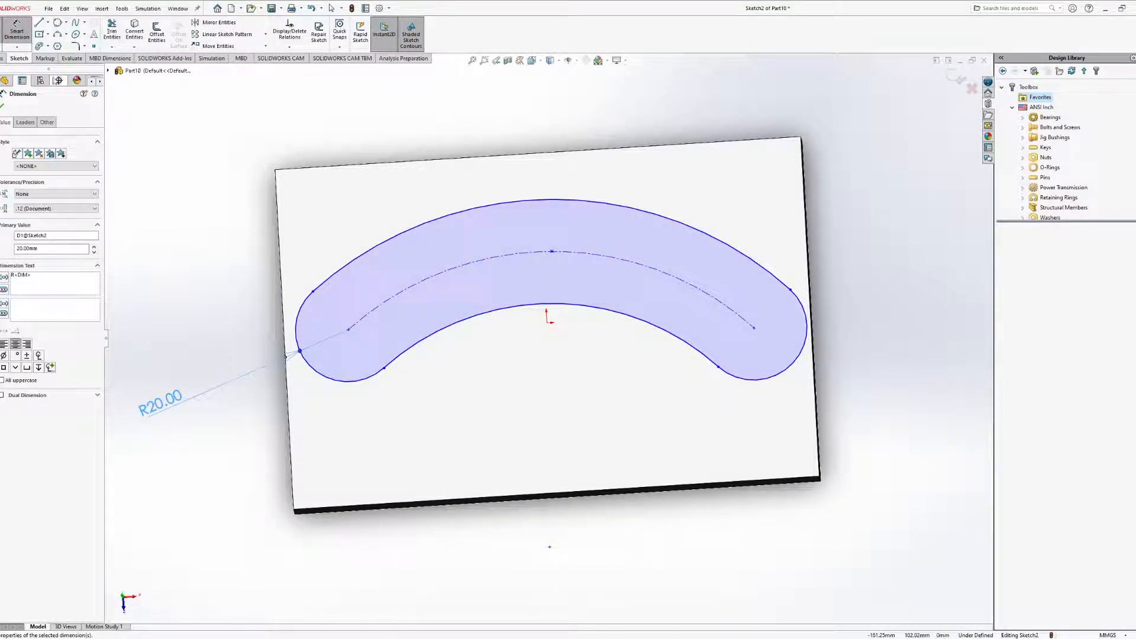
Cut the arc slot 10 mm deep through the plate and save the part as Plate2
{"action": "left_click", "coordinate": [2, 59]}
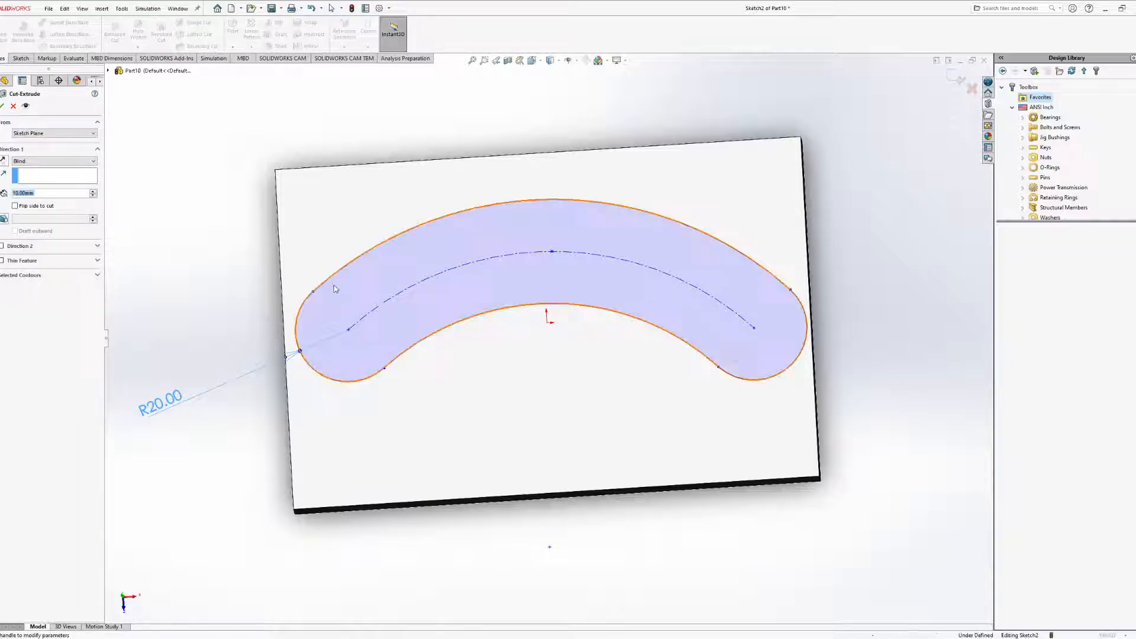
{"action": "left_click", "coordinate": [4, 105]}
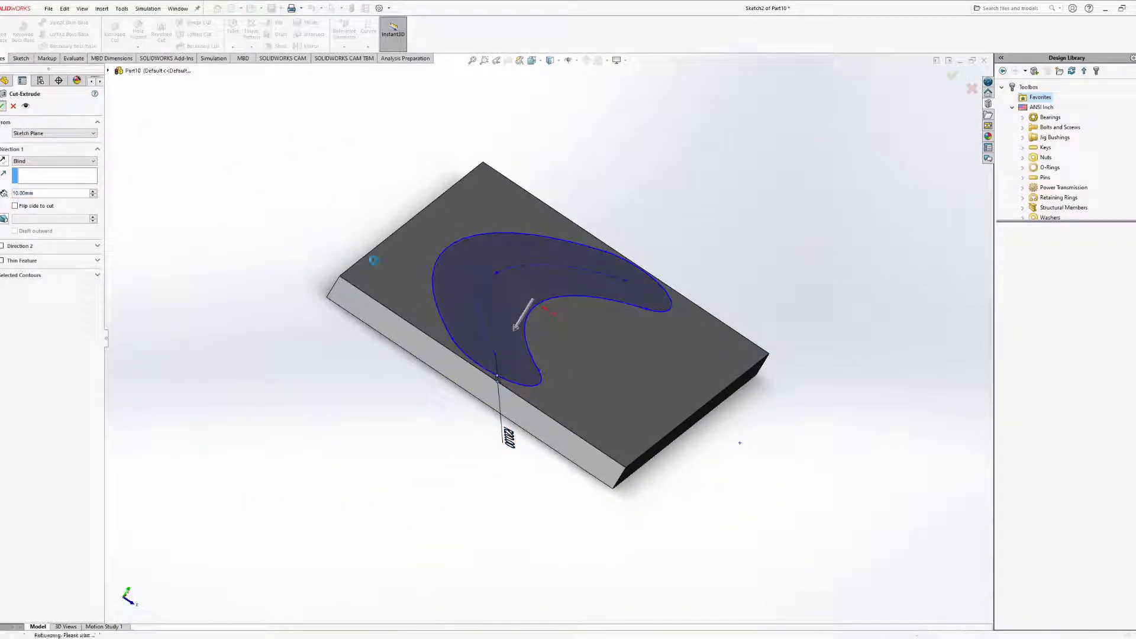
{"action": "left_click", "coordinate": [49, 9]}
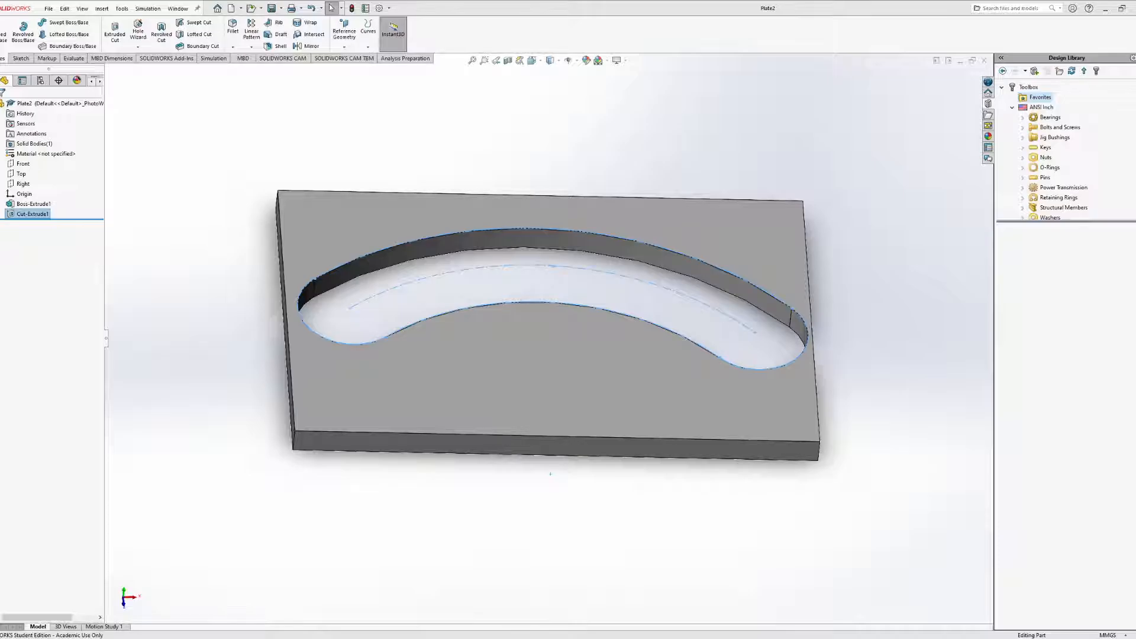
Switch to the hinge assembly and insert the Plate2 part below the pin
{"action": "left_click", "coordinate": [680, 609]}
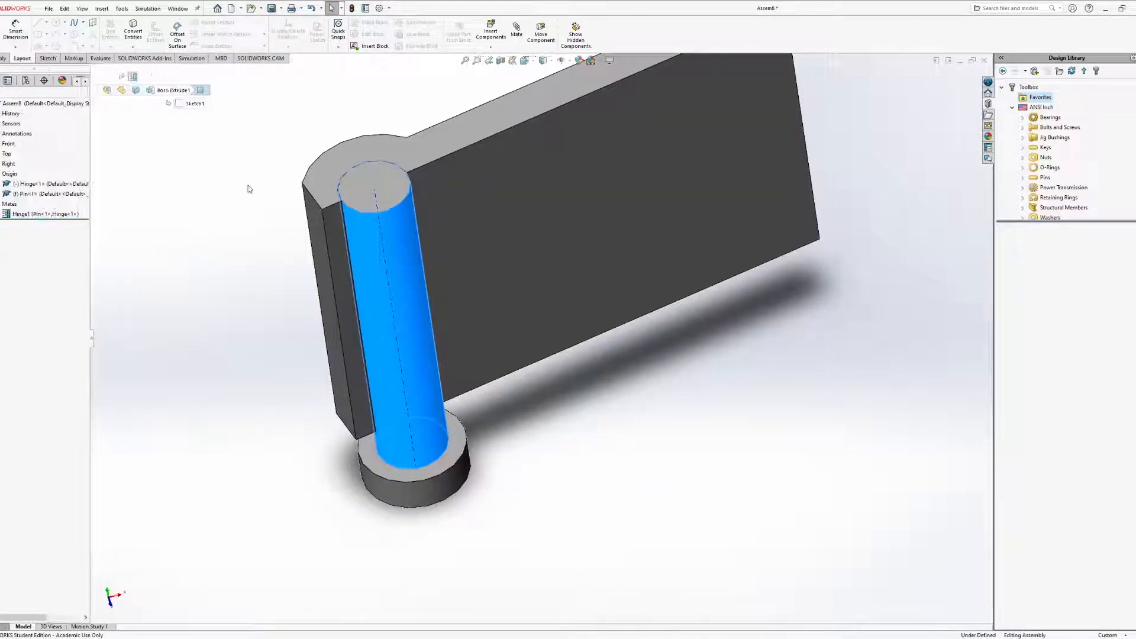
{"action": "middle_click_drag", "start_coordinate": [246, 185], "coordinate": [241, 219]}
{"action": "scroll", "coordinate": [152, 182], "scroll_direction": "down", "scroll_amount": 1}
{"action": "left_click", "coordinate": [4, 58]}
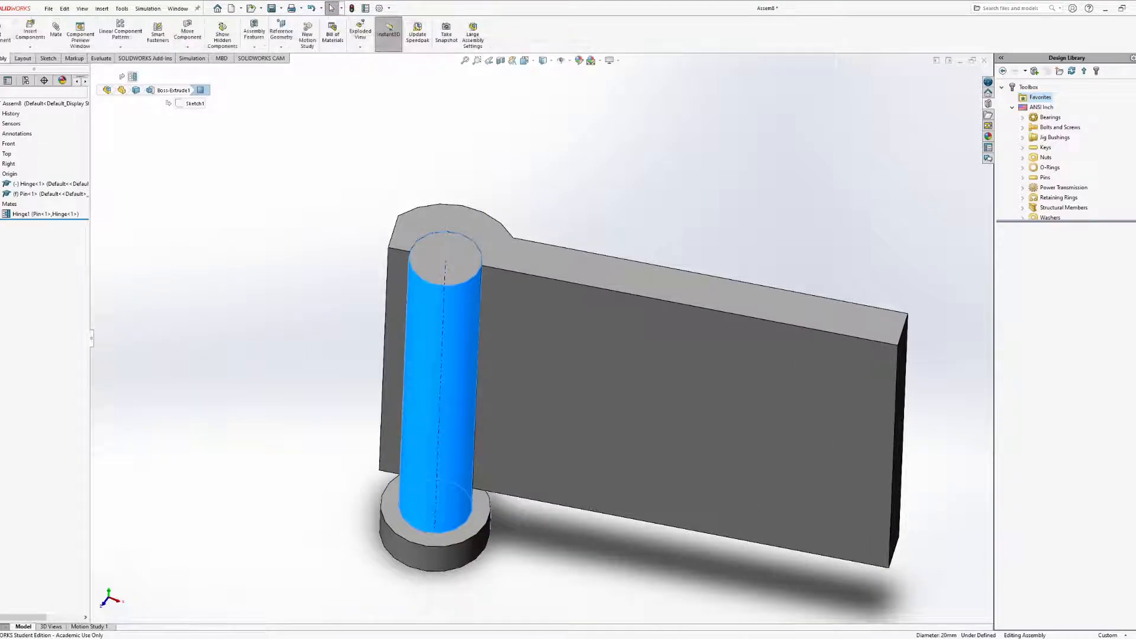
{"action": "left_click", "coordinate": [31, 33]}
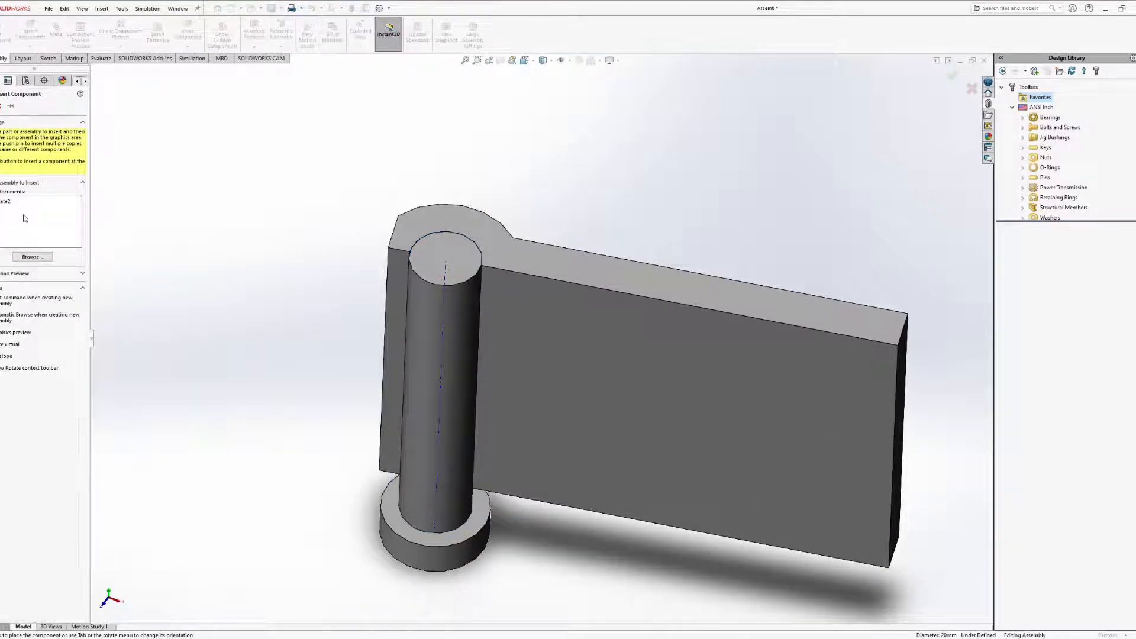
{"action": "left_click", "coordinate": [4, 202]}
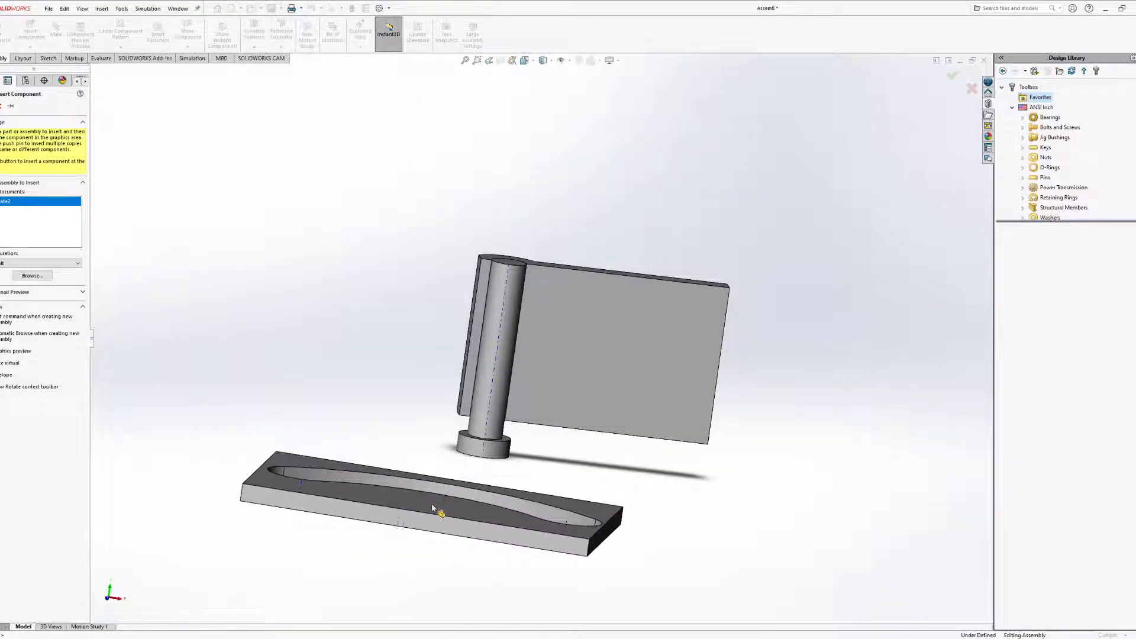
{"action": "left_click", "coordinate": [430, 497]}
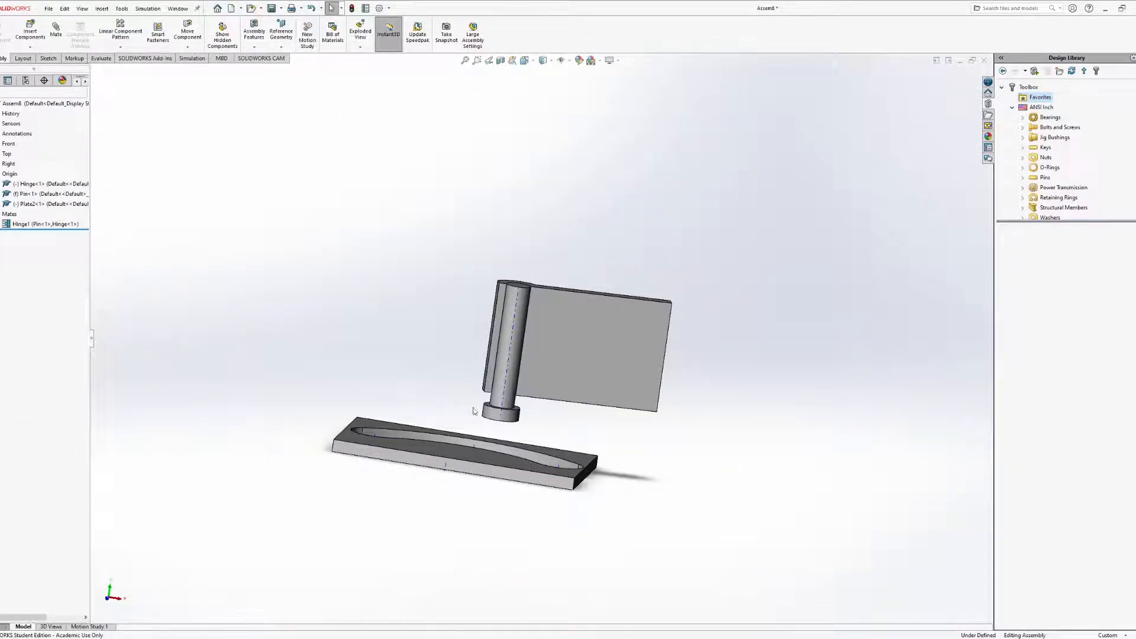
Float the pin so it can move, and fix Plate2 in place
{"action": "left_click", "coordinate": [520, 372]}
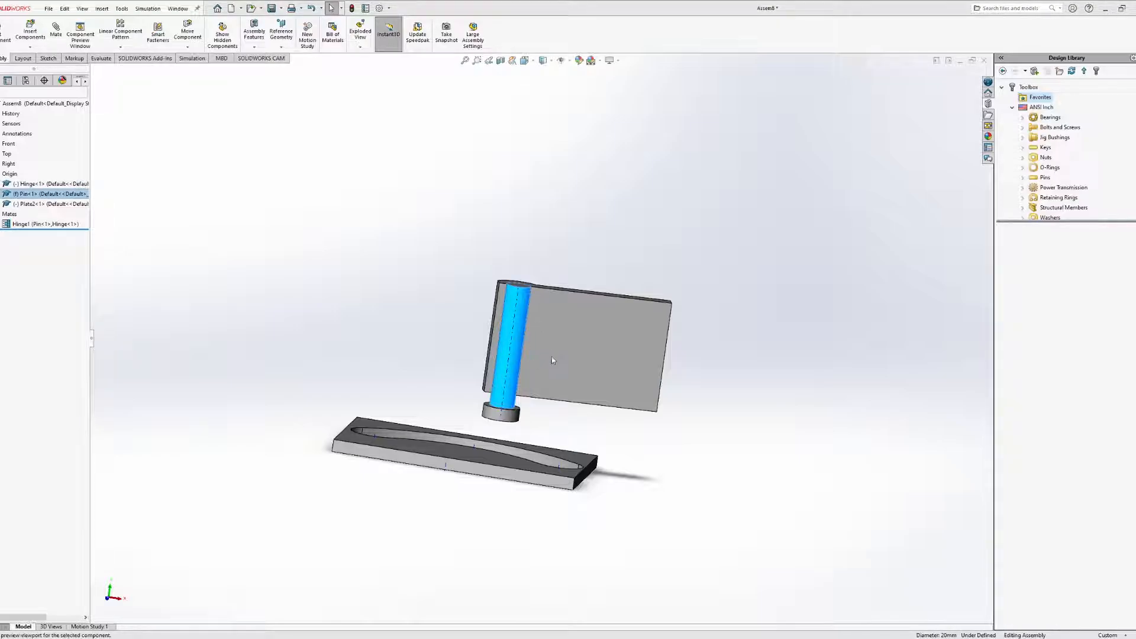
{"action": "left_click", "coordinate": [549, 466]}
{"action": "middle_click_drag", "start_coordinate": [444, 477], "coordinate": [427, 454]}
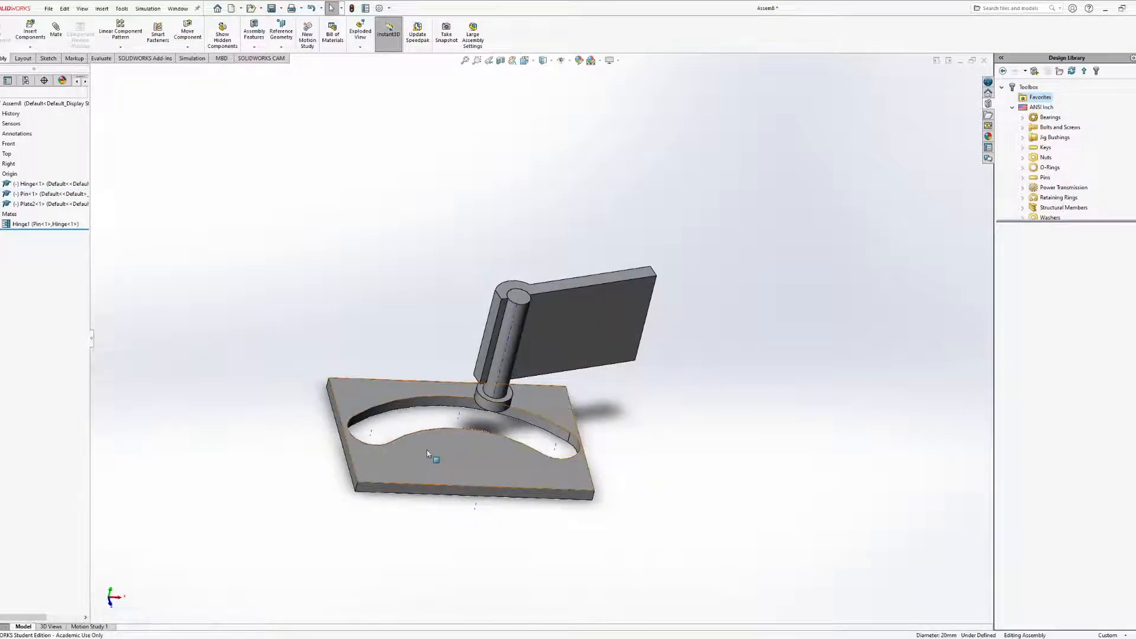
{"action": "left_click", "coordinate": [429, 454]}
{"action": "left_click", "coordinate": [470, 465]}
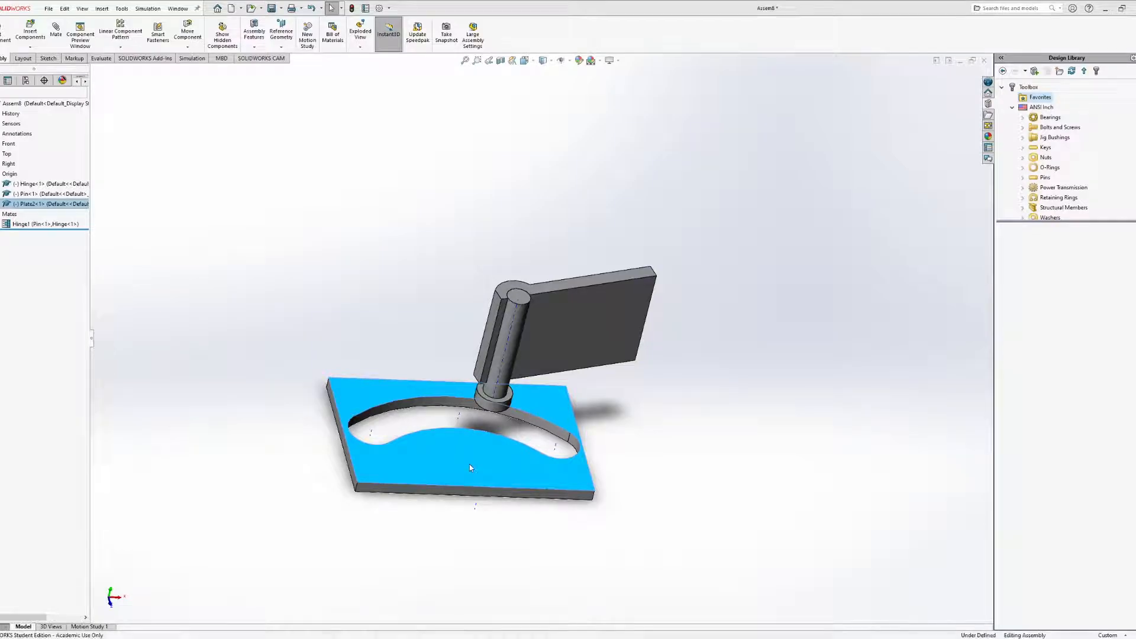
In the Plate2 part, set the arc slot's end radius to 10 mm and rebuild the model
{"action": "scroll", "coordinate": [460, 457], "scroll_direction": "up", "scroll_amount": 4}
{"action": "middle_click_drag", "start_coordinate": [474, 437], "coordinate": [446, 551]}
{"action": "scroll", "coordinate": [487, 401], "scroll_direction": "down", "scroll_amount": 2}
{"action": "scroll", "coordinate": [470, 355], "scroll_direction": "down", "scroll_amount": 5}
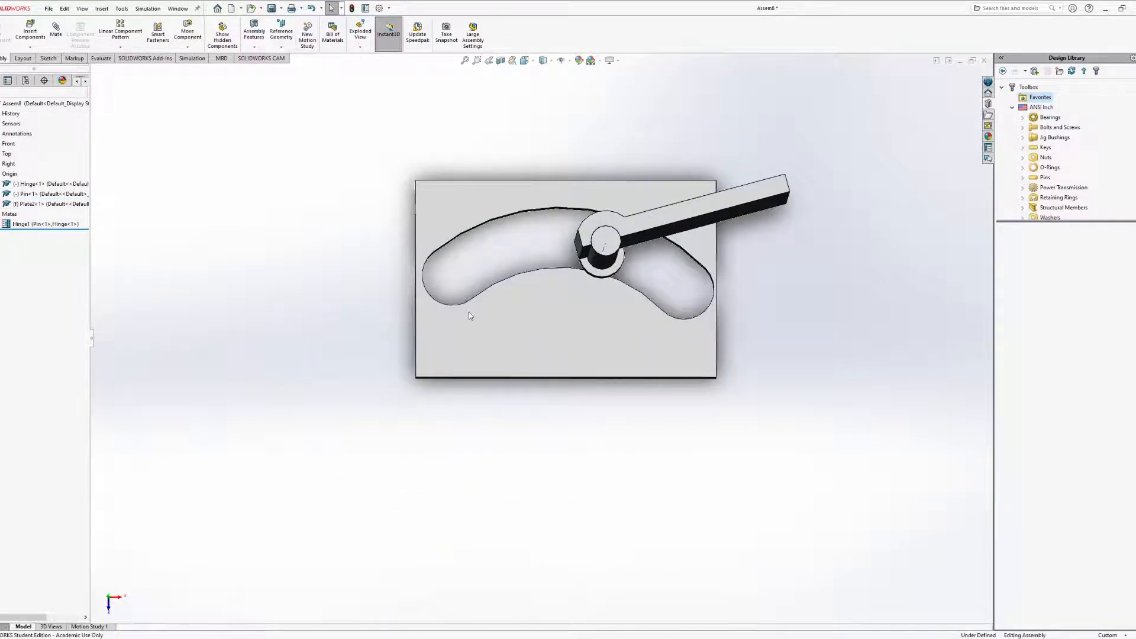
{"action": "middle_click_drag", "start_coordinate": [482, 345], "coordinate": [487, 258]}
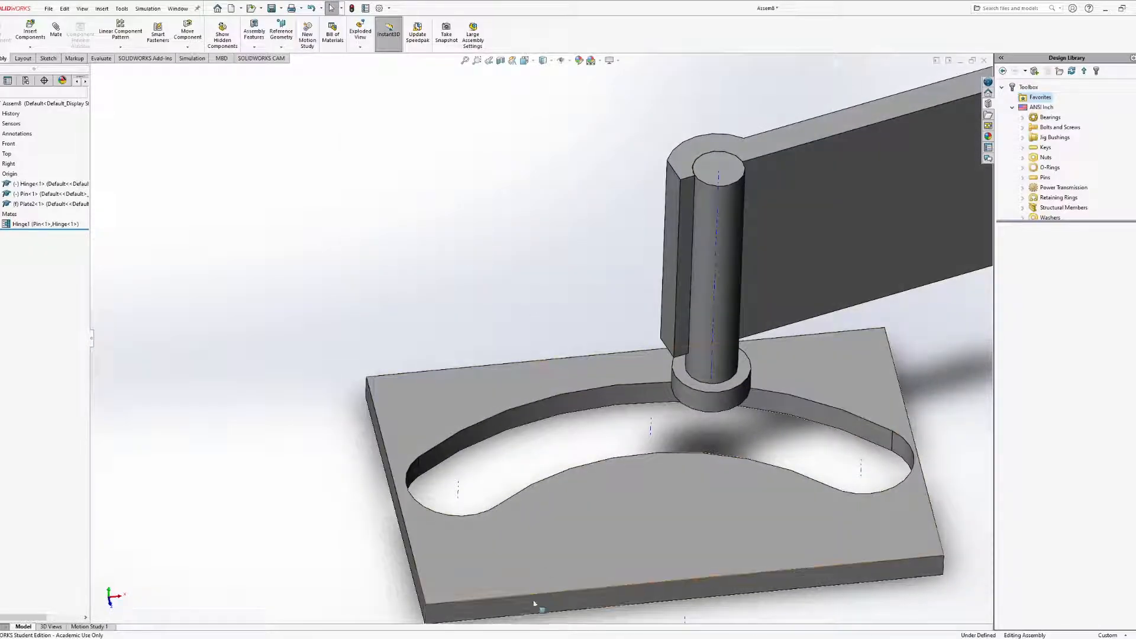
{"action": "key", "text": "ctrl+Tab"}
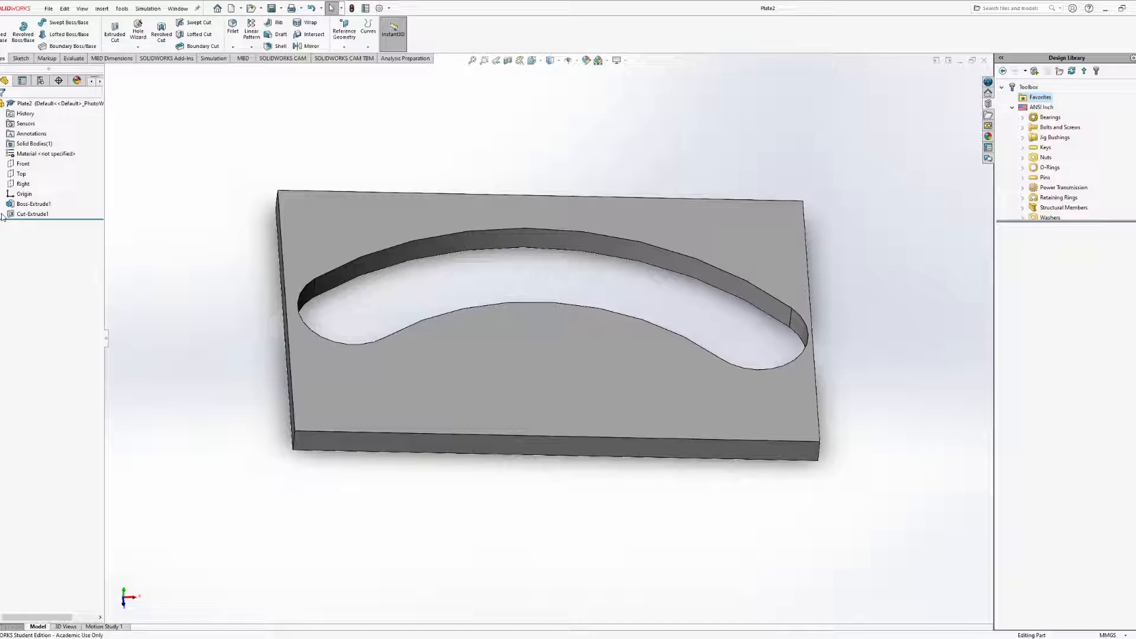
{"action": "left_click", "coordinate": [3, 214]}
{"action": "left_click", "coordinate": [41, 224]}
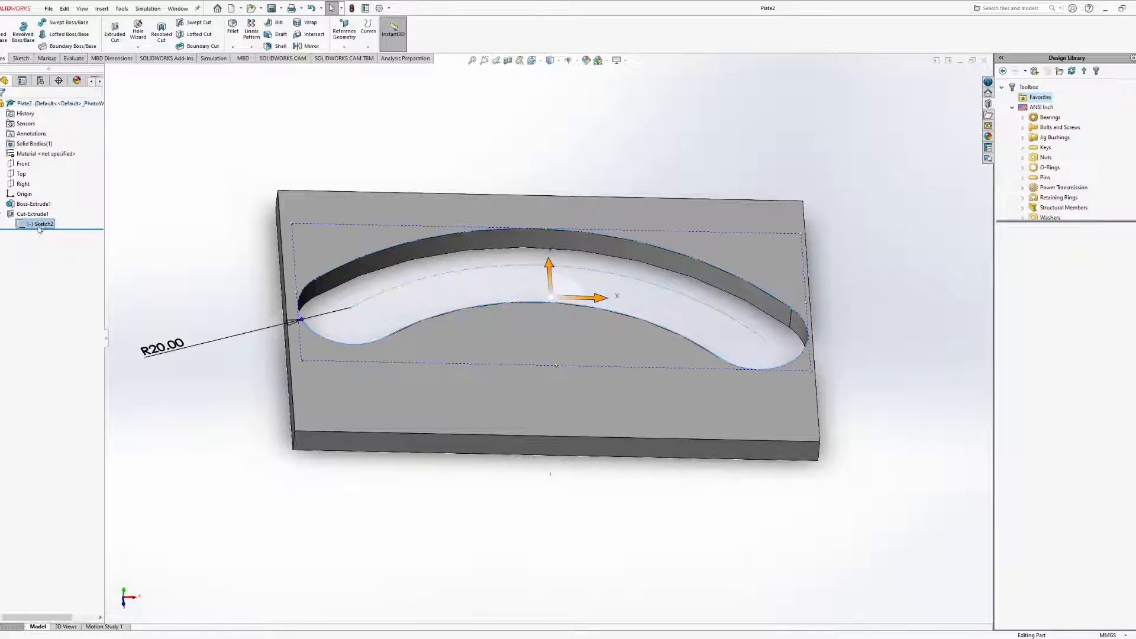
{"action": "left_click", "coordinate": [163, 346]}
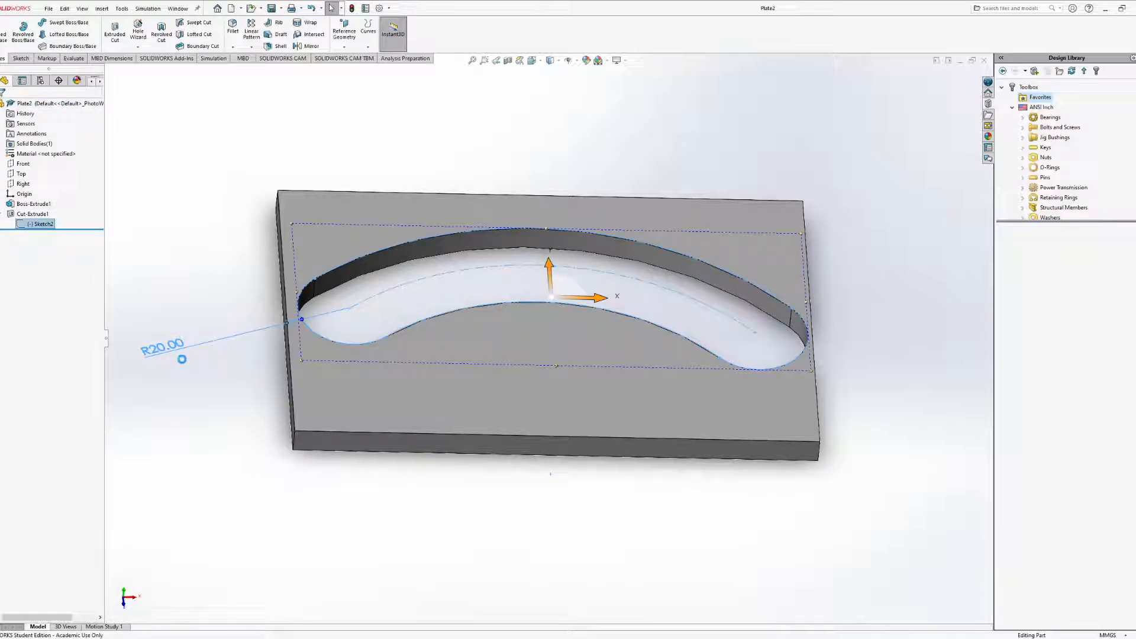
{"action": "double_click", "coordinate": [180, 355]}
{"action": "type", "text": "10"}
{"action": "key", "text": "Return"}
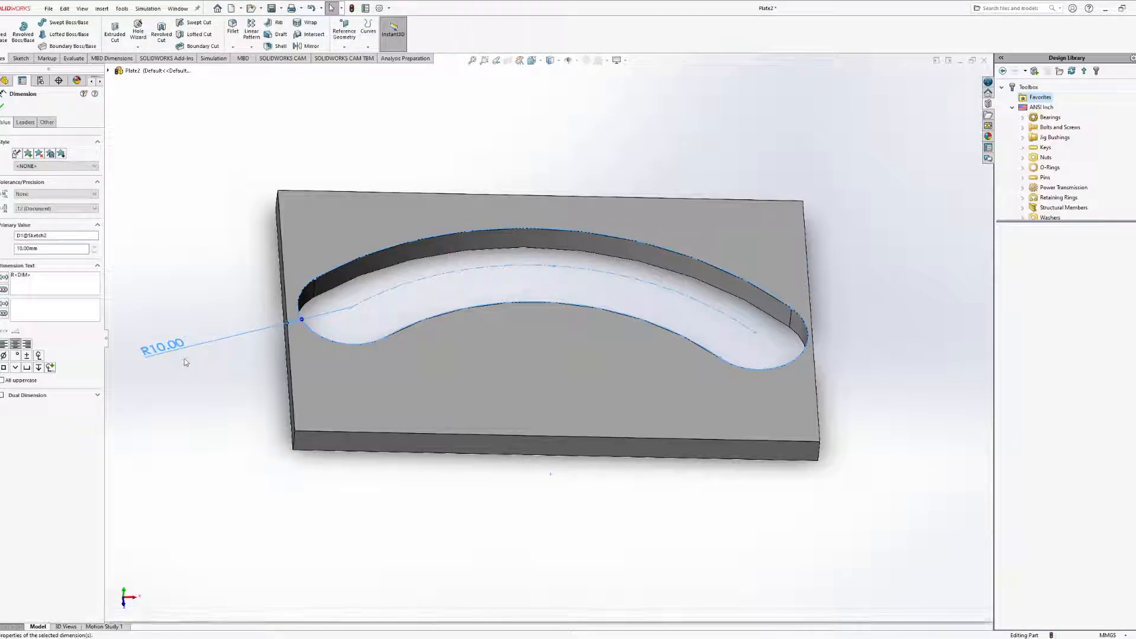
{"action": "left_click", "coordinate": [352, 8]}
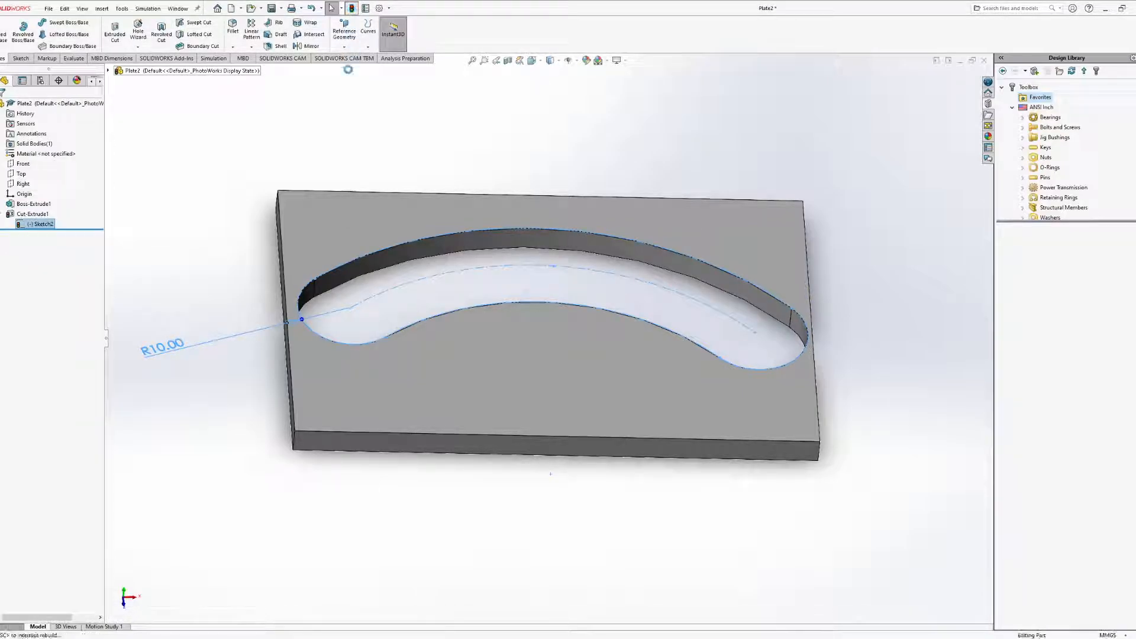
{"action": "middle_click_drag", "start_coordinate": [544, 371], "coordinate": [522, 436]}
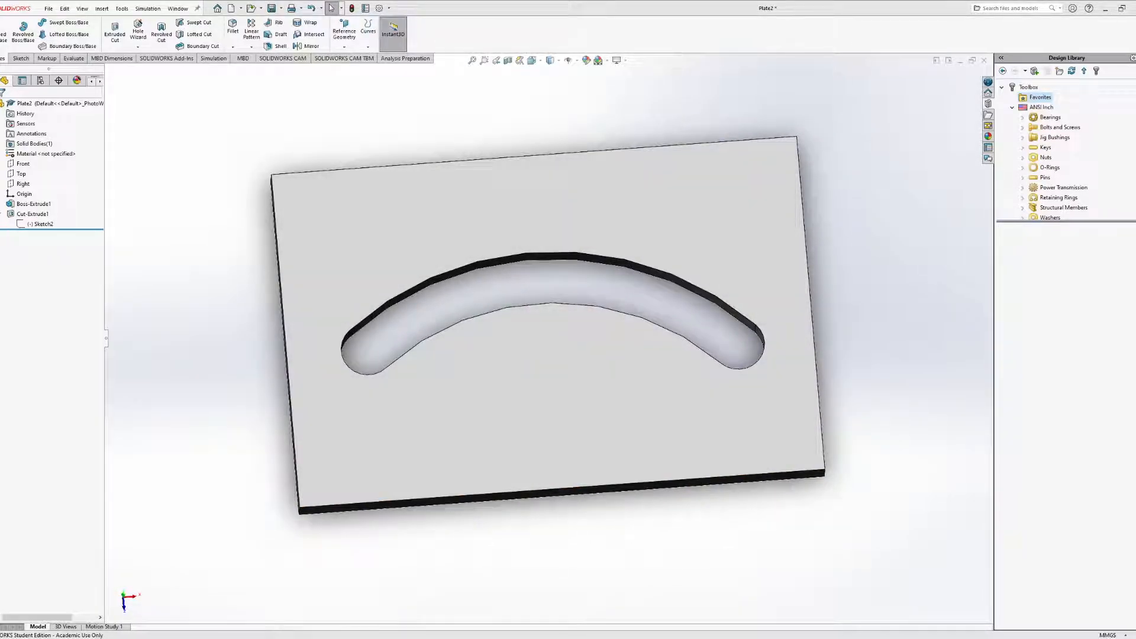
Return to the assembly and examine the pin's axis, the slot's end axis and the slot's outer curved wall
{"action": "key", "text": "ctrl+Tab"}
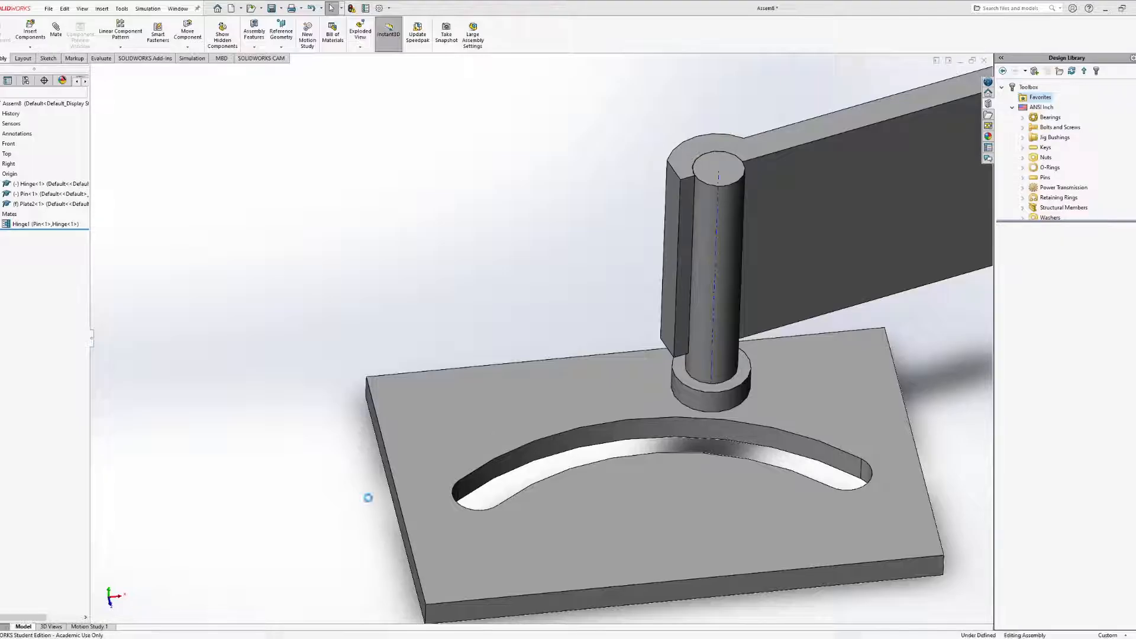
{"action": "middle_click_drag", "start_coordinate": [518, 450], "coordinate": [570, 608]}
{"action": "left_click", "coordinate": [700, 425]}
{"action": "key", "text": "Escape"}
{"action": "middle_click", "coordinate": [636, 462]}
{"action": "middle_click_drag", "start_coordinate": [637, 461], "coordinate": [623, 433]}
{"action": "left_click", "coordinate": [625, 433]}
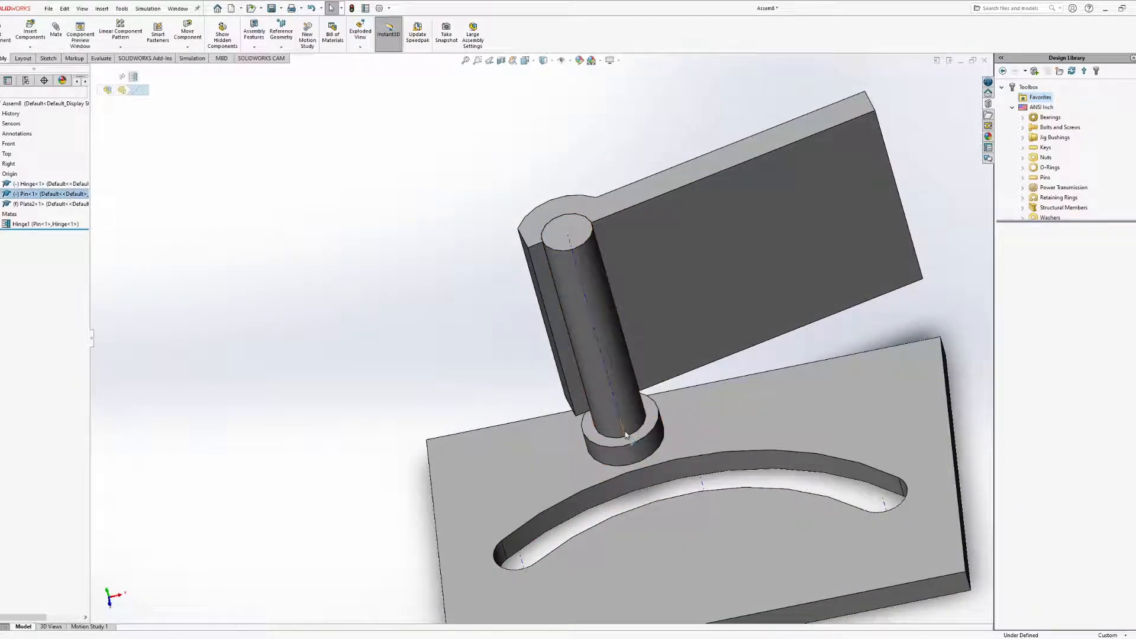
{"action": "left_click", "coordinate": [524, 565], "text": "ctrl"}
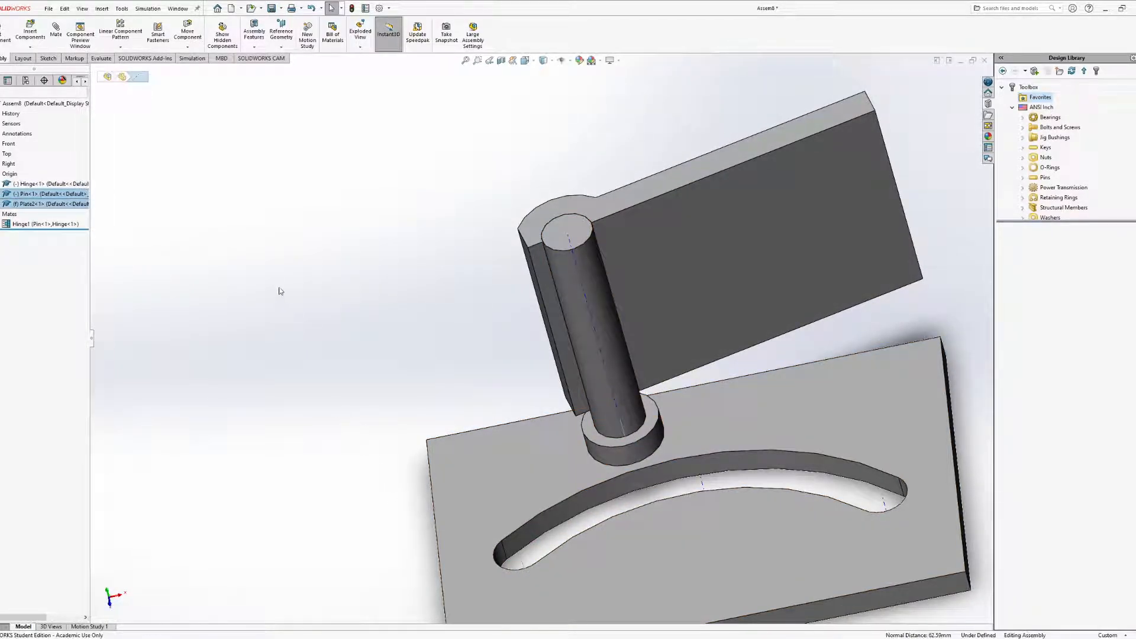
{"action": "key", "text": "Escape"}
{"action": "left_click", "coordinate": [545, 531]}
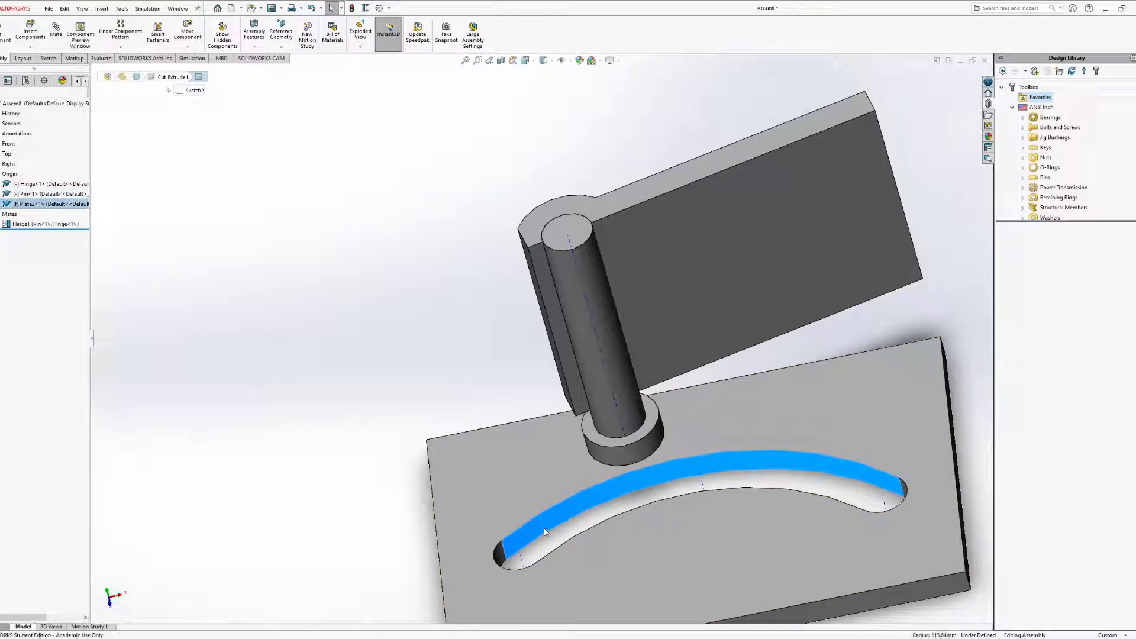
{"action": "middle_click_drag", "start_coordinate": [544, 532], "coordinate": [536, 502]}
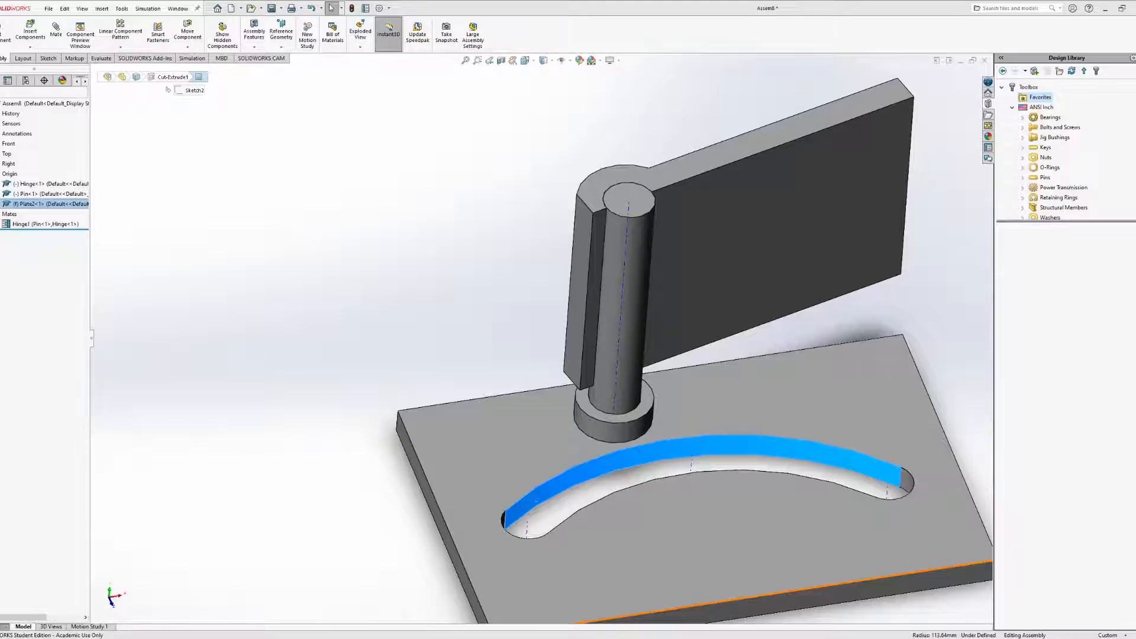
Add a coincident mate between the plate's underside and the upper face of the pin's head
{"action": "middle_click_drag", "start_coordinate": [615, 414], "coordinate": [413, 538]}
{"action": "middle_click_drag", "start_coordinate": [465, 464], "coordinate": [568, 402]}
{"action": "middle_click_drag", "start_coordinate": [642, 444], "coordinate": [646, 467]}
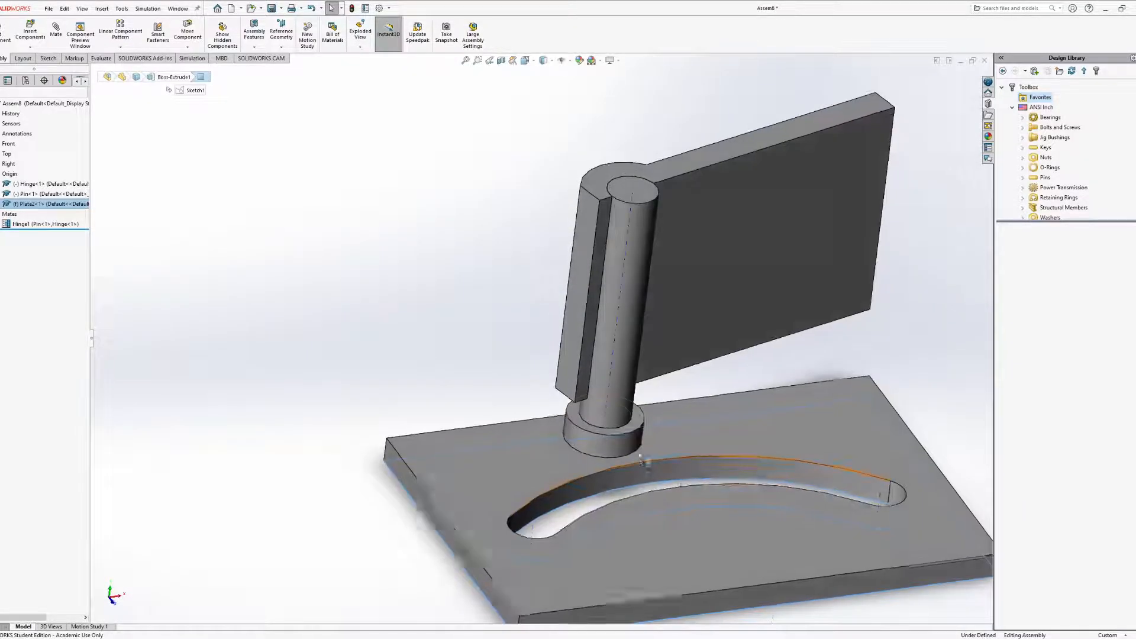
{"action": "left_click", "coordinate": [628, 427], "text": "ctrl"}
{"action": "left_click", "coordinate": [56, 30]}
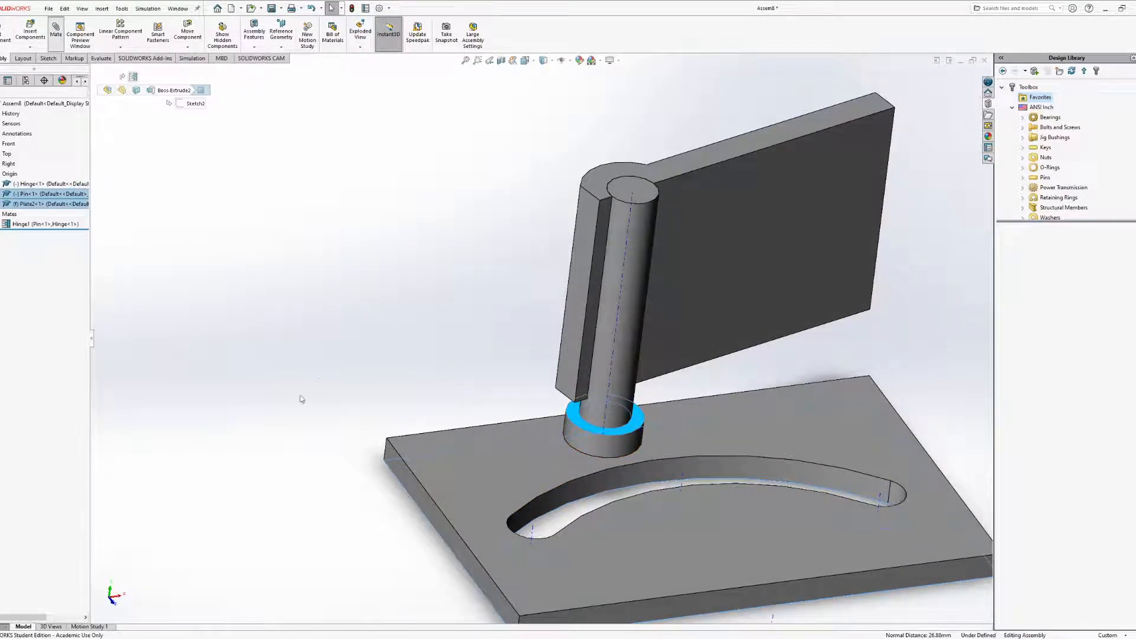
{"action": "middle_click_drag", "start_coordinate": [423, 355], "coordinate": [380, 435]}
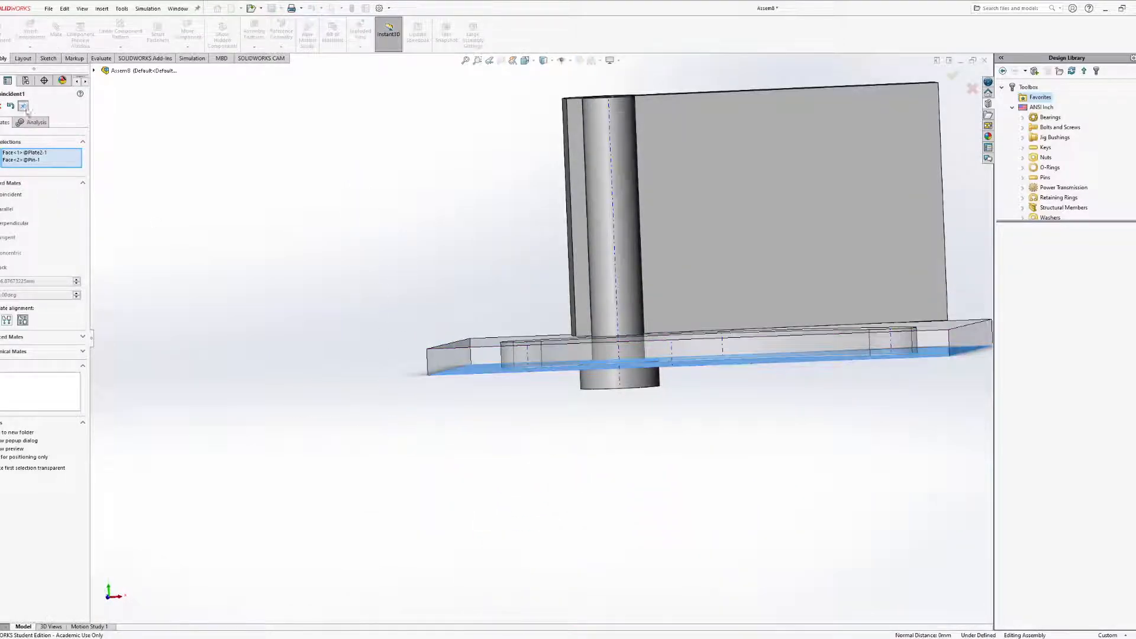
{"action": "left_click", "coordinate": [0, 106]}
Add a mechanical Slot mate with a free constraint between the arc slot's wall and the pin's cylindrical face
{"action": "mouse_move", "coordinate": [543, 263]}
{"action": "middle_mouse_down"}
{"action": "mouse_move", "coordinate": [543, 317]}
{"action": "mouse_move", "coordinate": [541, 283]}
{"action": "middle_mouse_up"}
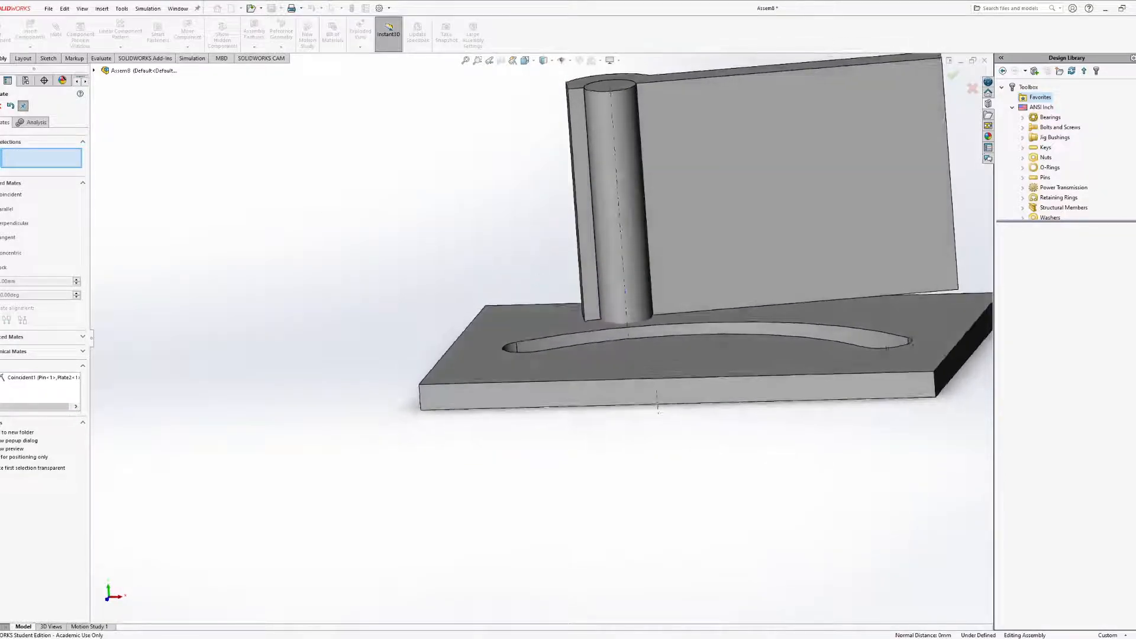
{"action": "left_click", "coordinate": [81, 353]}
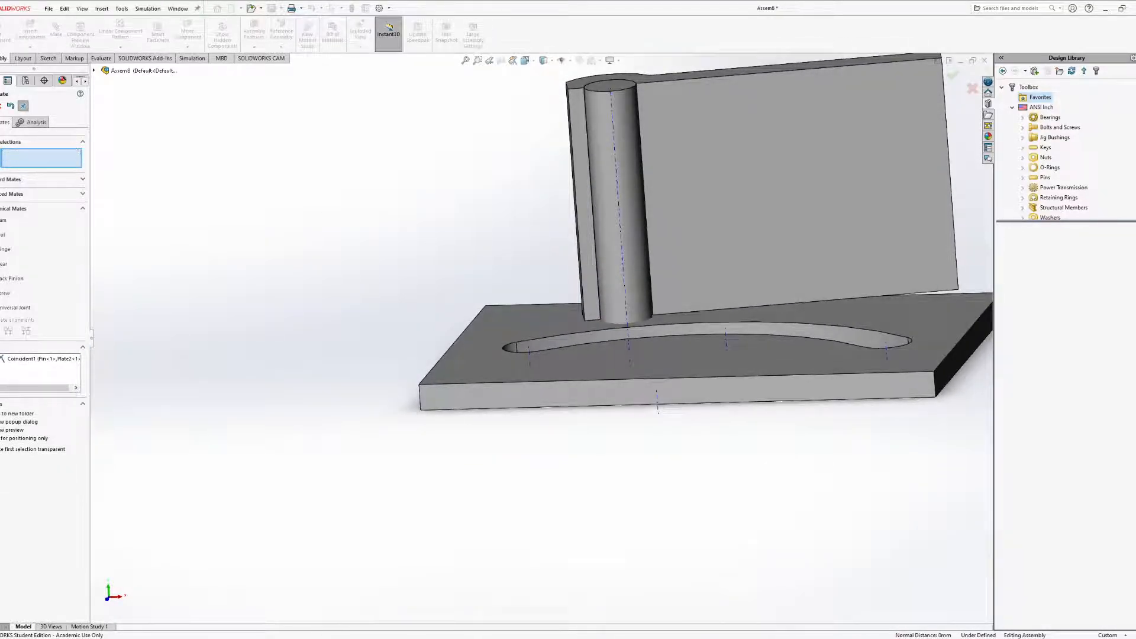
{"action": "left_click", "coordinate": [3, 234]}
{"action": "middle_click_drag", "start_coordinate": [292, 201], "coordinate": [396, 242]}
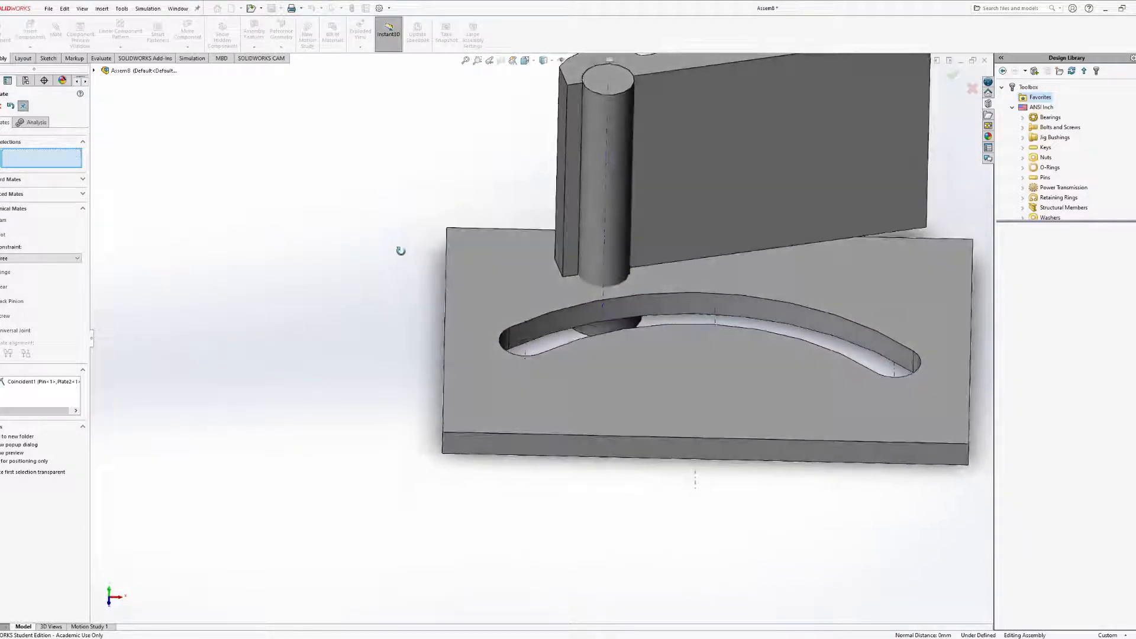
{"action": "left_click", "coordinate": [576, 331]}
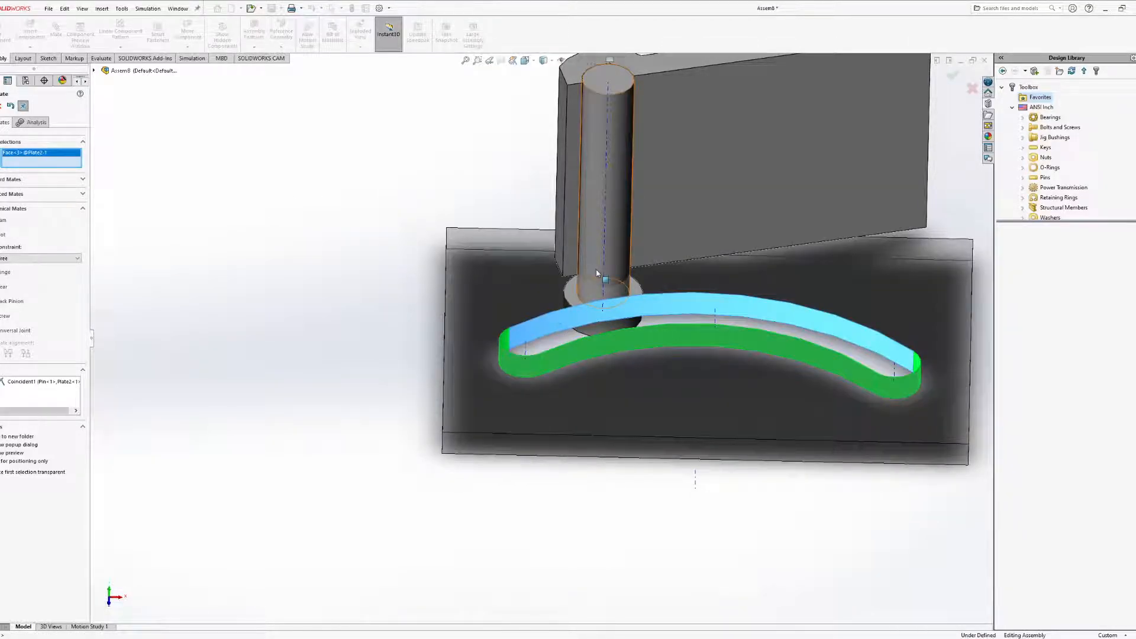
{"action": "left_click", "coordinate": [599, 279]}
{"action": "mouse_move", "coordinate": [604, 287]}
{"action": "middle_mouse_down"}
{"action": "mouse_move", "coordinate": [665, 233]}
{"action": "mouse_move", "coordinate": [723, 257]}
{"action": "mouse_move", "coordinate": [602, 294]}
{"action": "middle_mouse_up"}
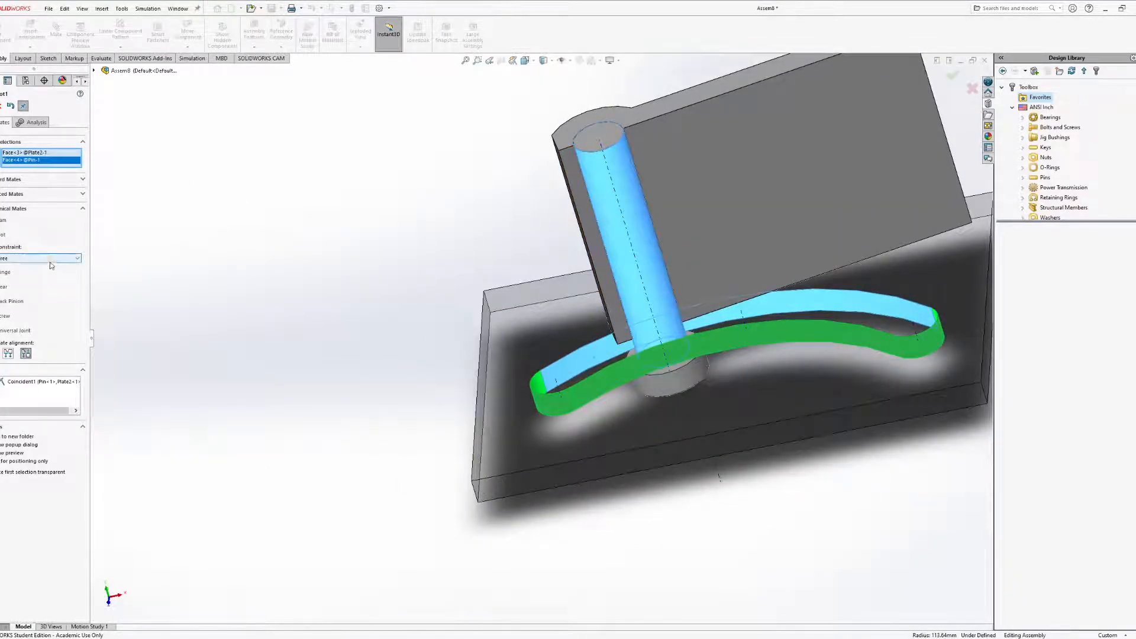
{"action": "left_click", "coordinate": [0, 106]}
Slide the pin back and forth along the arc slot to test the Slot mate, and finish mating
{"action": "left_click_drag", "start_coordinate": [591, 146], "coordinate": [820, 170]}
{"action": "middle_click_drag", "start_coordinate": [743, 201], "coordinate": [721, 310]}
{"action": "left_click_drag", "start_coordinate": [875, 407], "coordinate": [541, 395]}
{"action": "middle_click_drag", "start_coordinate": [654, 382], "coordinate": [680, 408]}
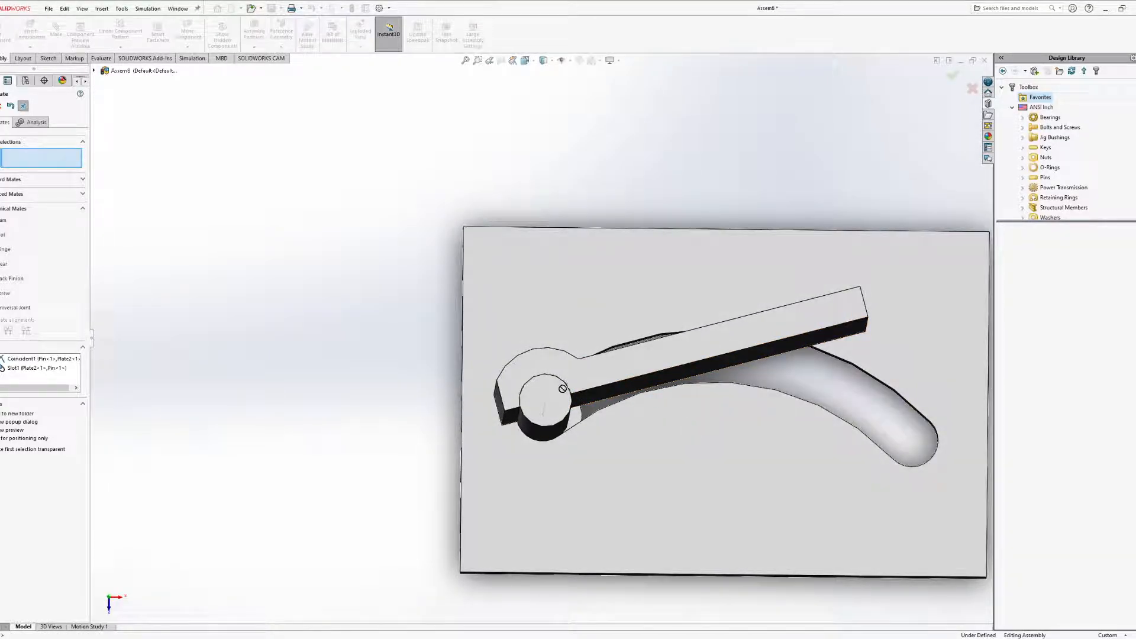
{"action": "left_click", "coordinate": [563, 387]}
{"action": "left_click_drag", "start_coordinate": [696, 357], "coordinate": [591, 368]}
{"action": "left_click", "coordinate": [1, 106]}
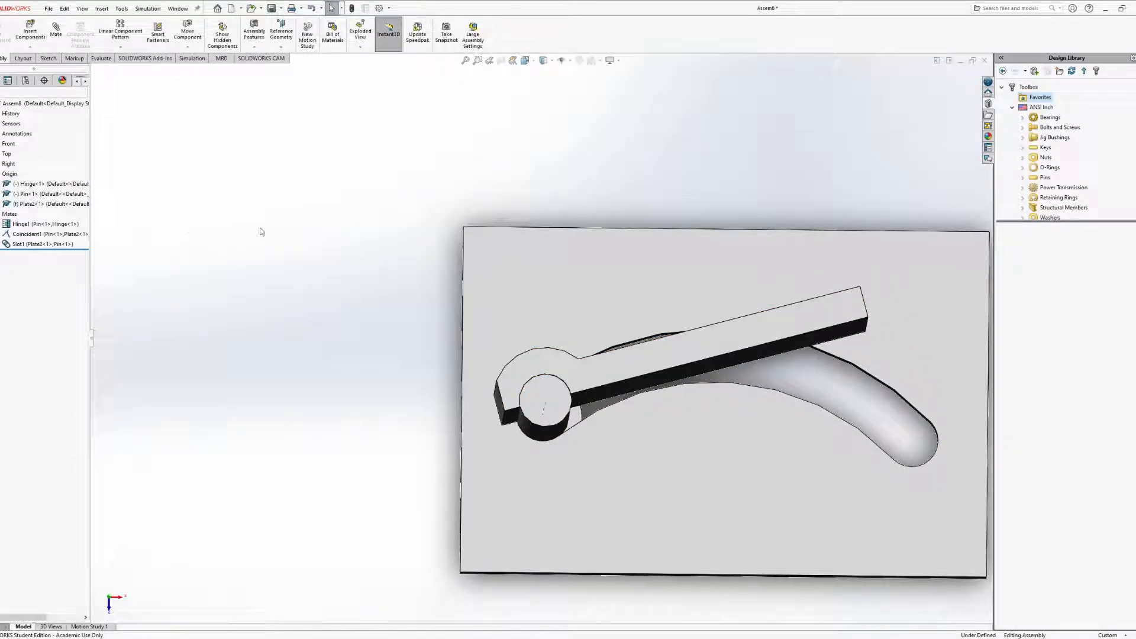
Swing the hinge around the pin and move it along the arc slot to examine the combined motion
{"action": "middle_click_drag", "start_coordinate": [261, 233], "coordinate": [248, 130]}
{"action": "middle_click_drag", "start_coordinate": [332, 218], "coordinate": [157, 105]}
{"action": "left_click_drag", "start_coordinate": [506, 272], "coordinate": [464, 333]}
{"action": "scroll", "coordinate": [508, 253], "scroll_direction": "up", "scroll_amount": 5}
{"action": "middle_click_drag", "start_coordinate": [508, 253], "coordinate": [509, 311]}
{"action": "left_click_drag", "start_coordinate": [516, 373], "coordinate": [814, 426]}
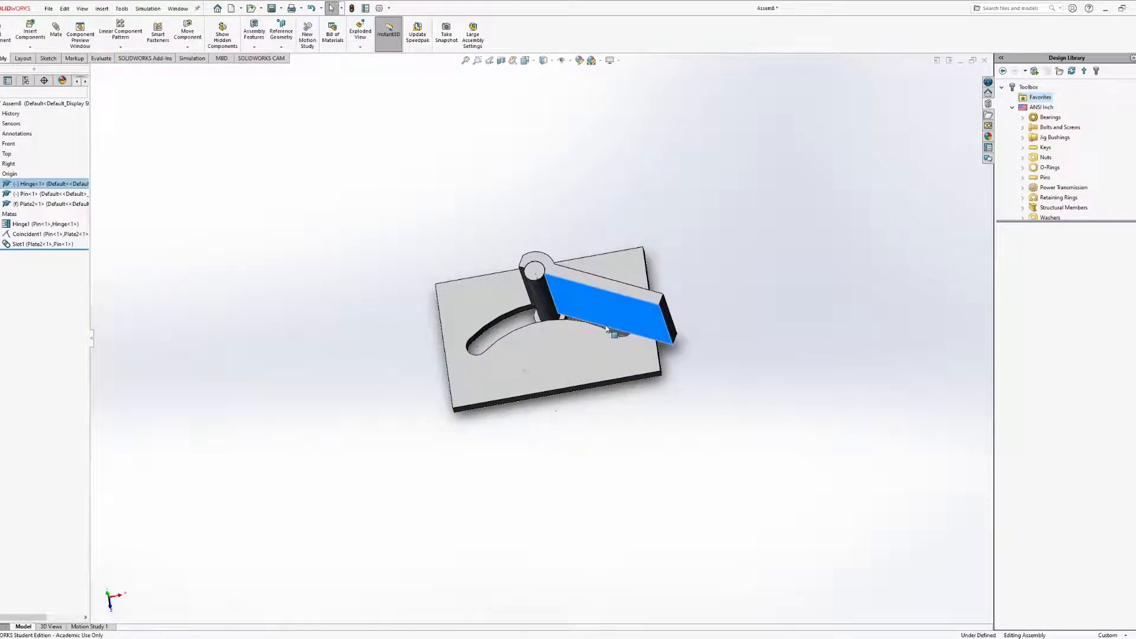
{"action": "middle_click_drag", "start_coordinate": [619, 349], "coordinate": [632, 283]}
{"action": "left_click_drag", "start_coordinate": [632, 283], "coordinate": [827, 331]}
{"action": "middle_click_drag", "start_coordinate": [665, 393], "coordinate": [623, 356]}
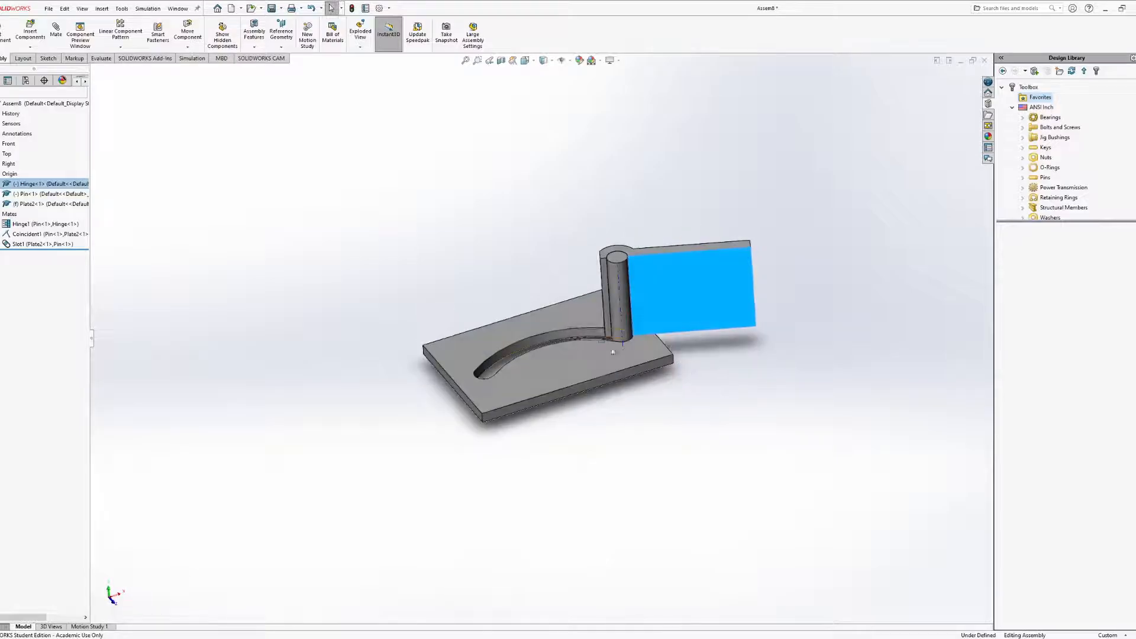
{"action": "scroll", "coordinate": [565, 325], "scroll_direction": "down", "scroll_amount": 5}
{"action": "middle_click_drag", "start_coordinate": [565, 324], "coordinate": [527, 359]}
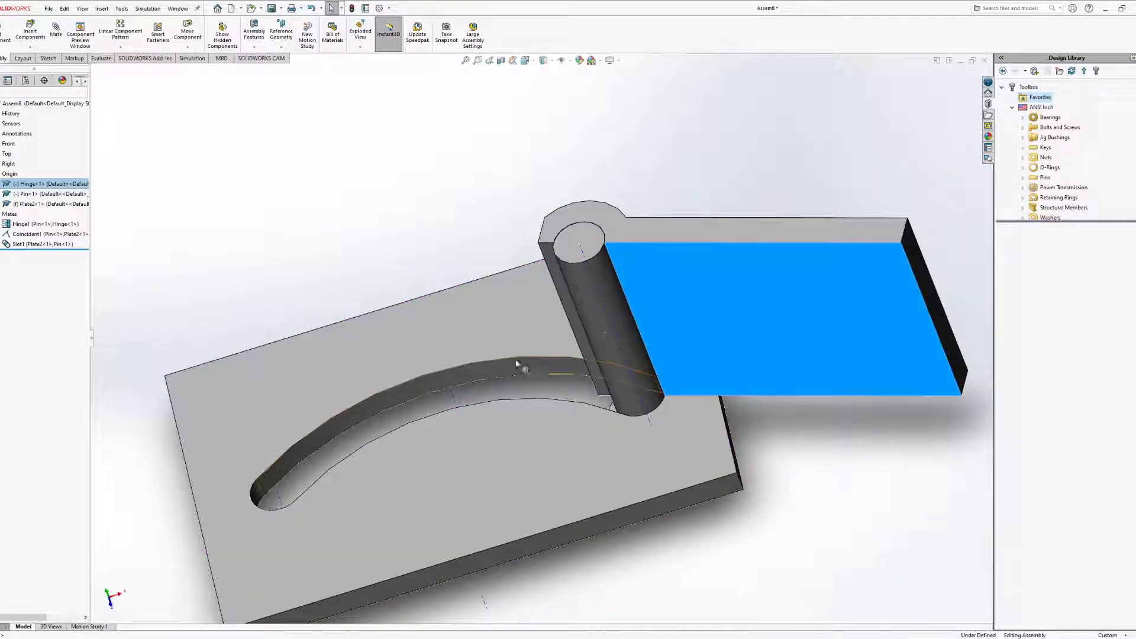
{"action": "scroll", "coordinate": [332, 414], "scroll_direction": "up", "scroll_amount": 5}
{"action": "middle_click_drag", "start_coordinate": [332, 414], "coordinate": [357, 390]}
{"action": "scroll", "coordinate": [356, 392], "scroll_direction": "down", "scroll_amount": 4}
{"action": "middle_click_drag", "start_coordinate": [391, 252], "coordinate": [380, 420], "text": "ctrl"}
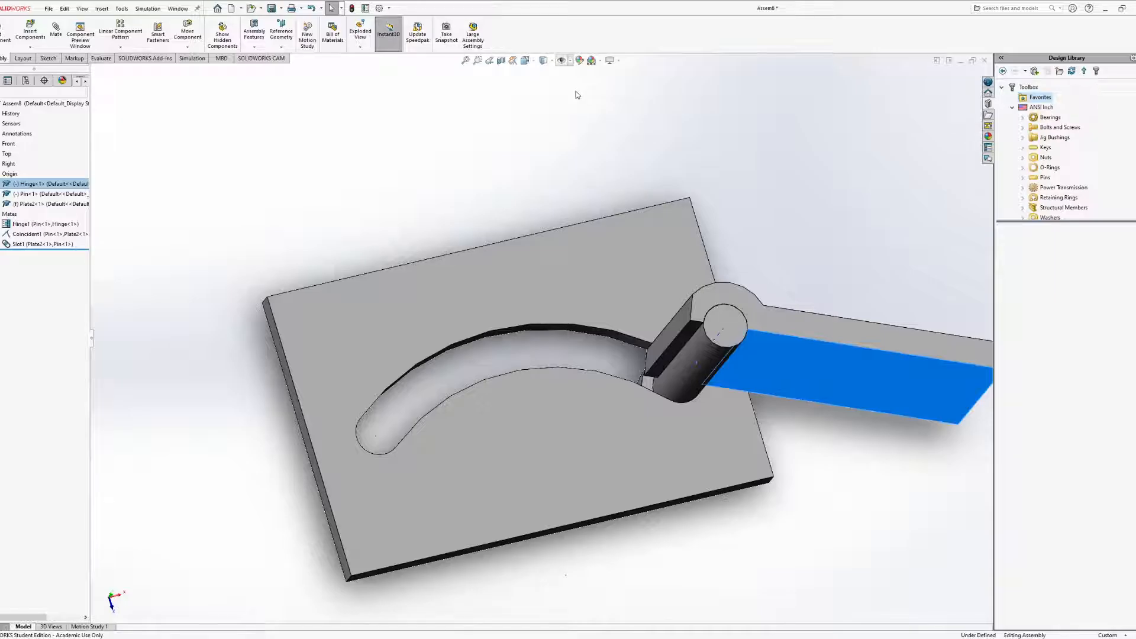
Swing the hinge plate to the other side of the pin and move it around to check its rotation
{"action": "middle_click_drag", "start_coordinate": [393, 243], "coordinate": [367, 127]}
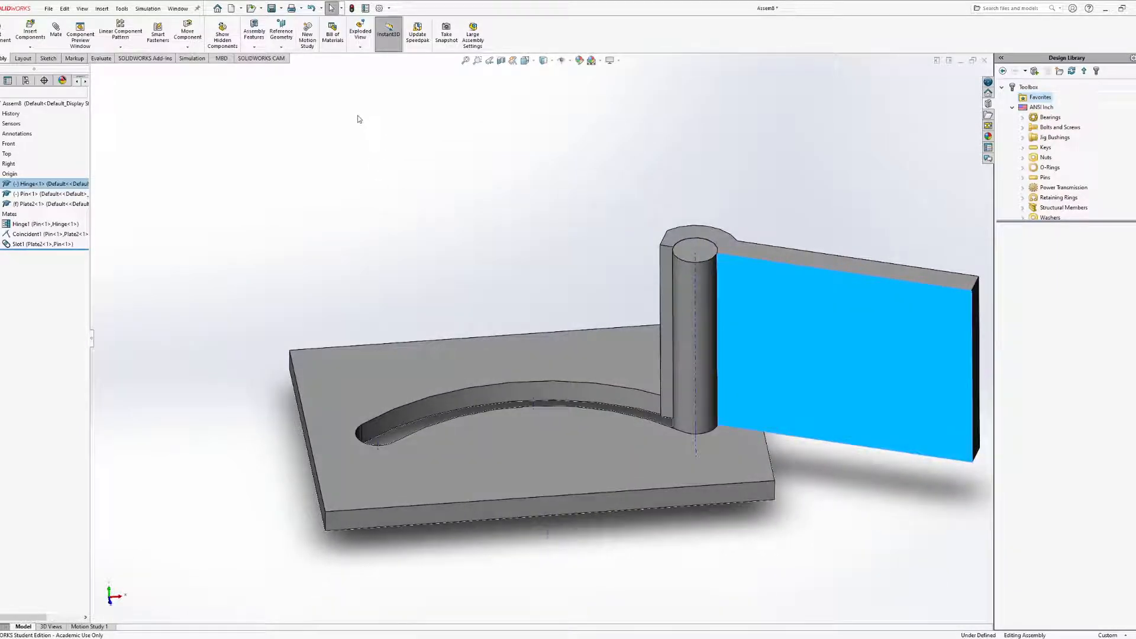
{"action": "left_click_drag", "start_coordinate": [711, 261], "coordinate": [434, 266]}
{"action": "left_click_drag", "start_coordinate": [436, 330], "coordinate": [532, 362]}
{"action": "scroll", "coordinate": [556, 354], "scroll_direction": "up", "scroll_amount": 4}
{"action": "middle_click_drag", "start_coordinate": [561, 350], "coordinate": [529, 348]}
{"action": "left_click_drag", "start_coordinate": [474, 395], "coordinate": [433, 452]}
{"action": "middle_click_drag", "start_coordinate": [520, 301], "coordinate": [597, 433]}
{"action": "middle_click_drag", "start_coordinate": [493, 370], "coordinate": [496, 360]}
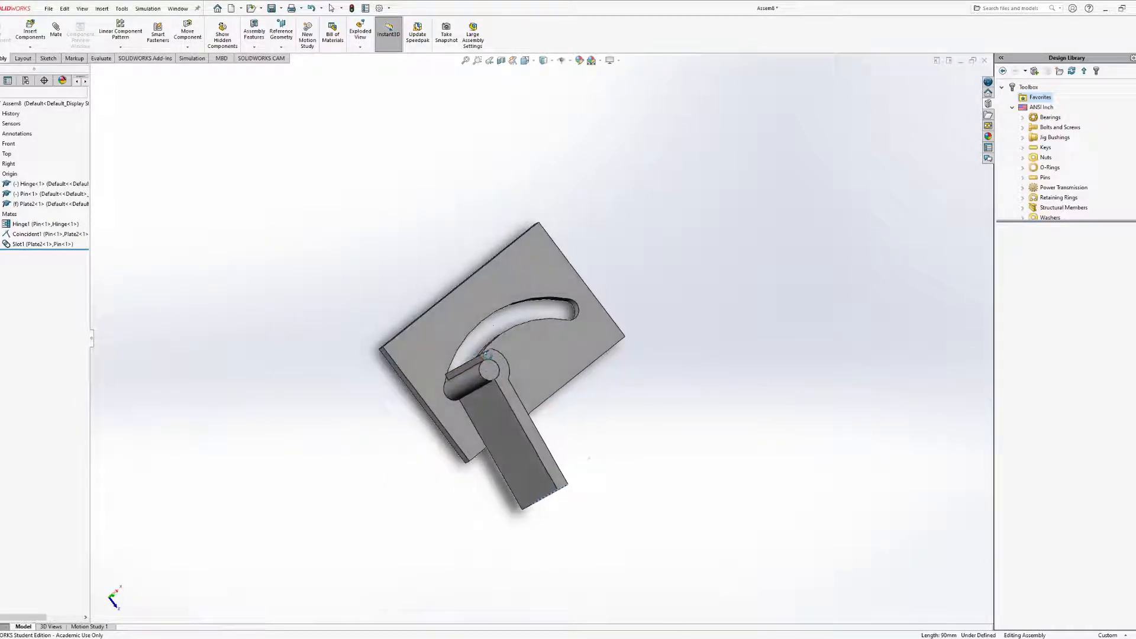
Examine the pin head's contact with the plate's underside at the end of the arc slot
{"action": "left_click", "coordinate": [496, 357]}
{"action": "left_click_drag", "start_coordinate": [496, 357], "coordinate": [457, 392]}
{"action": "middle_click_drag", "start_coordinate": [504, 388], "coordinate": [432, 339]}
{"action": "key", "text": "Escape"}
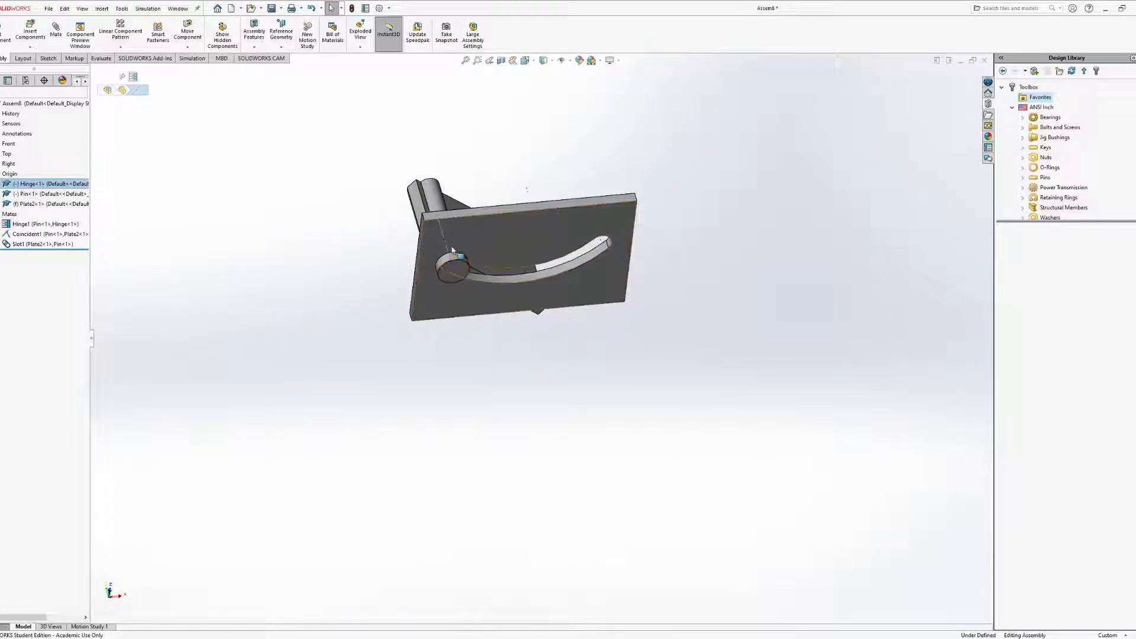
{"action": "scroll", "coordinate": [451, 251], "scroll_direction": "down", "scroll_amount": 7}
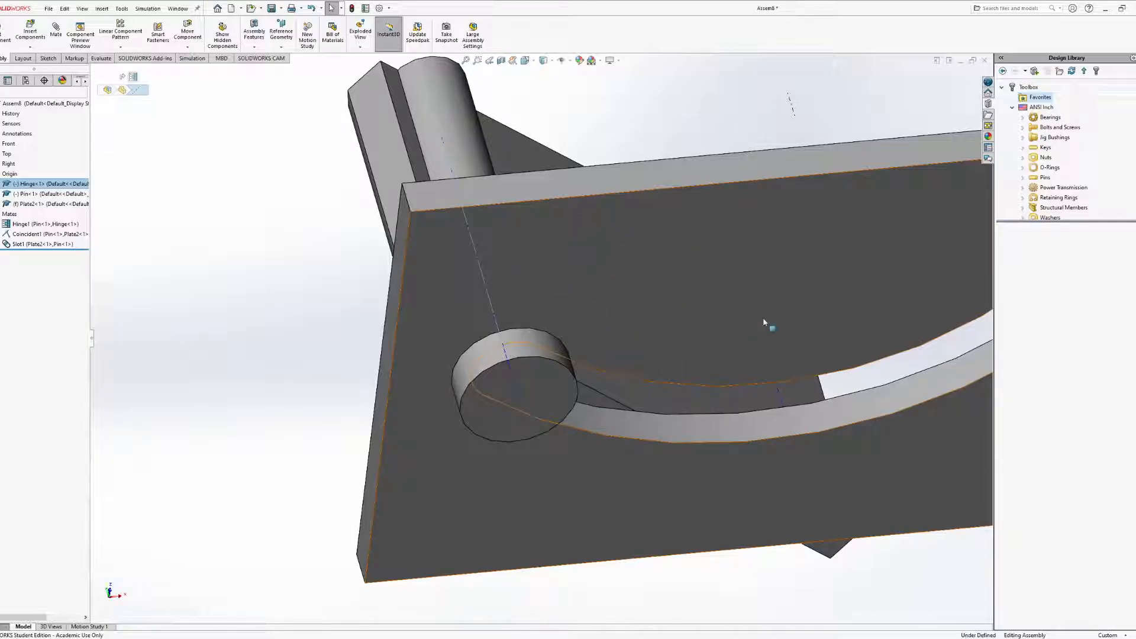
{"action": "scroll", "coordinate": [659, 261], "scroll_direction": "up", "scroll_amount": 4}
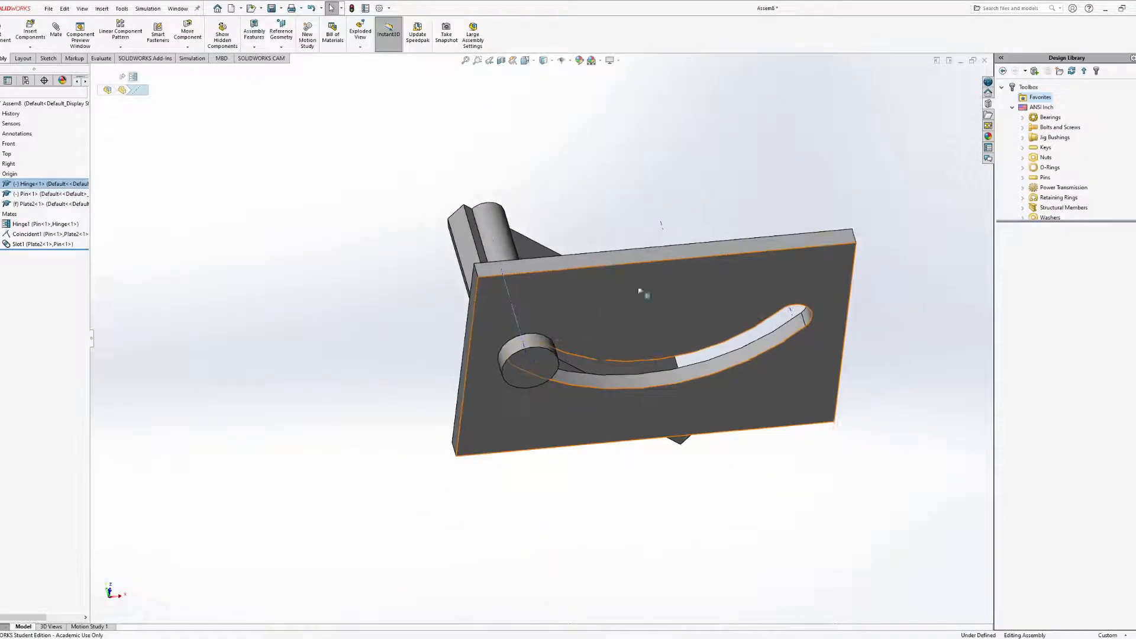
Slide the pin to the end of the arc slot and turn the hinge plate over the base plate
{"action": "left_click_drag", "start_coordinate": [540, 381], "coordinate": [543, 453]}
{"action": "middle_click_drag", "start_coordinate": [560, 349], "coordinate": [570, 427]}
{"action": "left_click_drag", "start_coordinate": [567, 421], "coordinate": [586, 377]}
{"action": "middle_click_drag", "start_coordinate": [586, 377], "coordinate": [622, 398]}
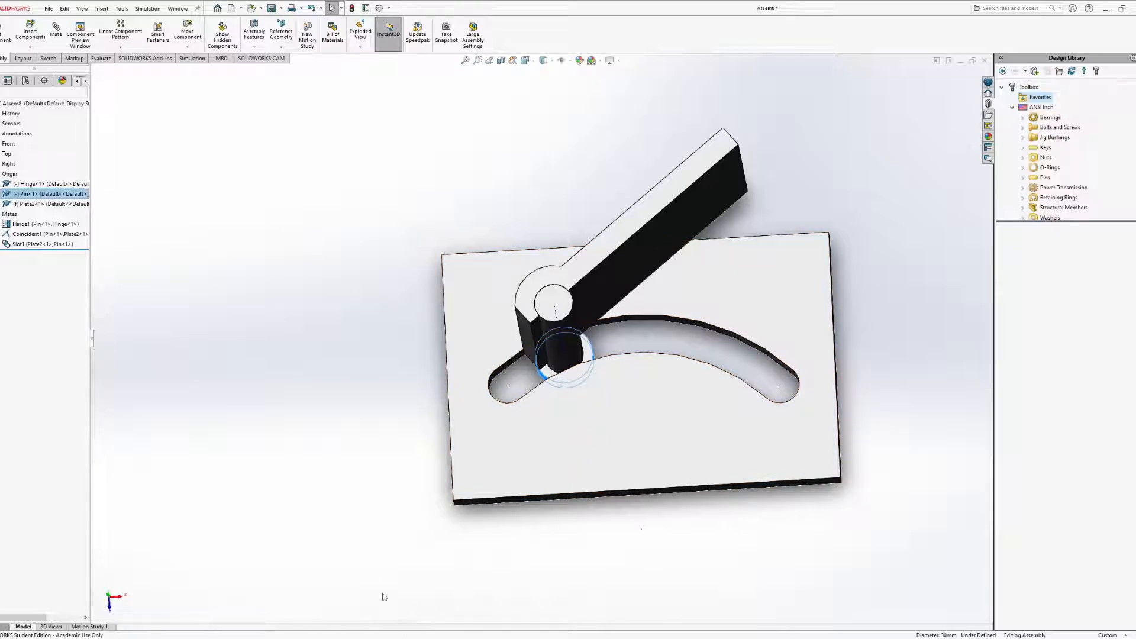
{"action": "middle_click_drag", "start_coordinate": [403, 358], "coordinate": [570, 339]}
{"action": "left_click_drag", "start_coordinate": [570, 338], "coordinate": [490, 378]}
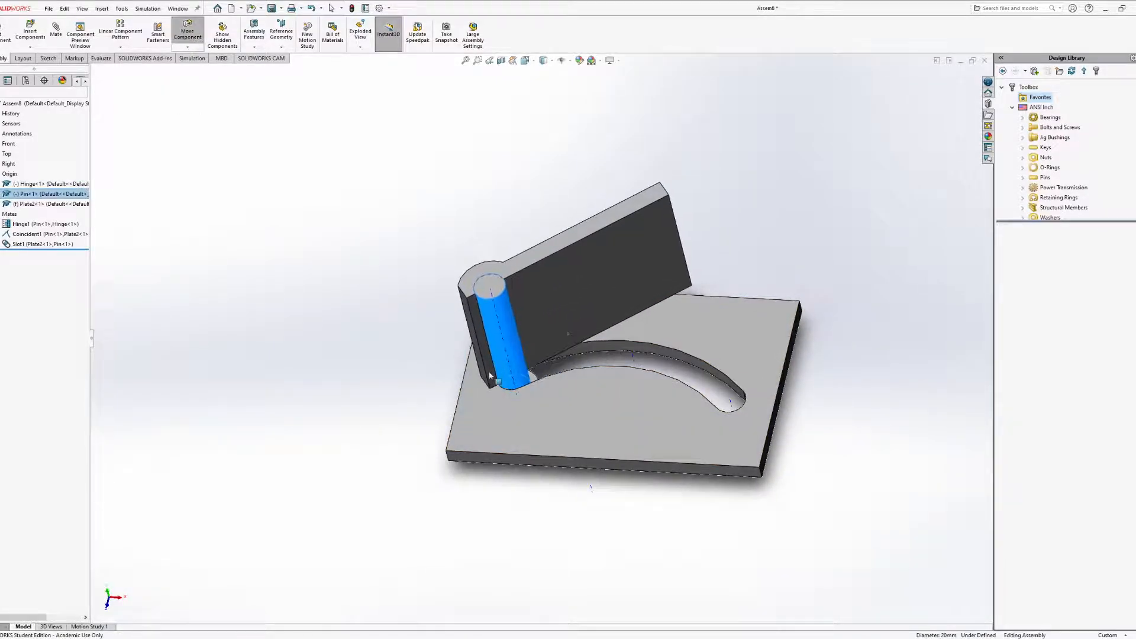
{"action": "left_click_drag", "start_coordinate": [610, 284], "coordinate": [552, 342]}
{"action": "middle_click_drag", "start_coordinate": [552, 342], "coordinate": [572, 308]}
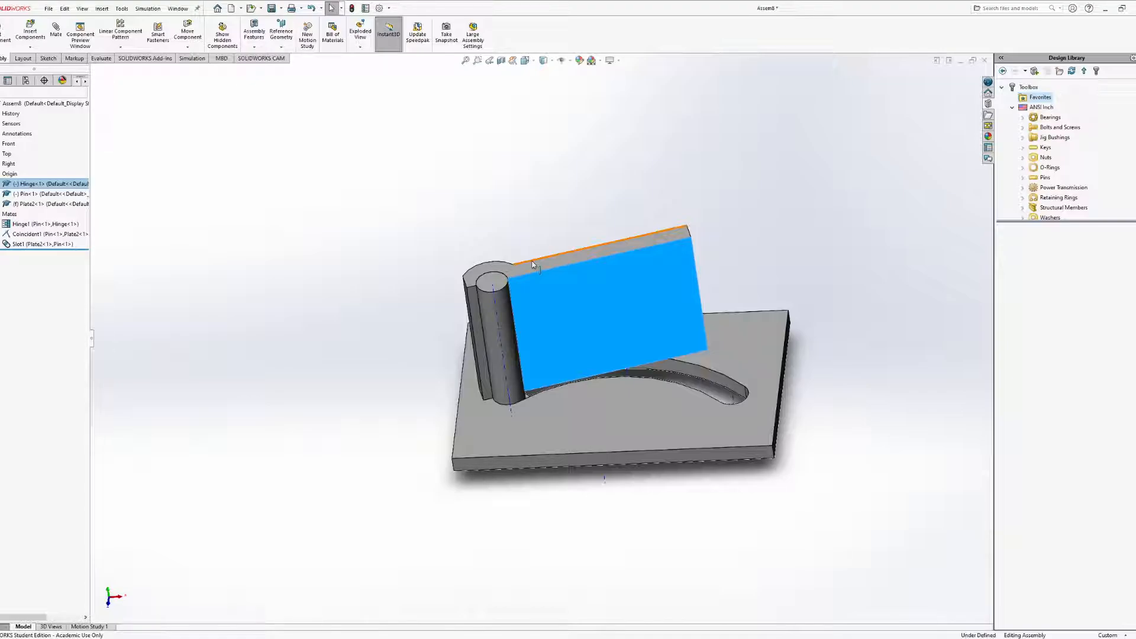
Review the advanced and mechanical mate types offered by the Mate command
{"action": "left_click", "coordinate": [55, 30]}
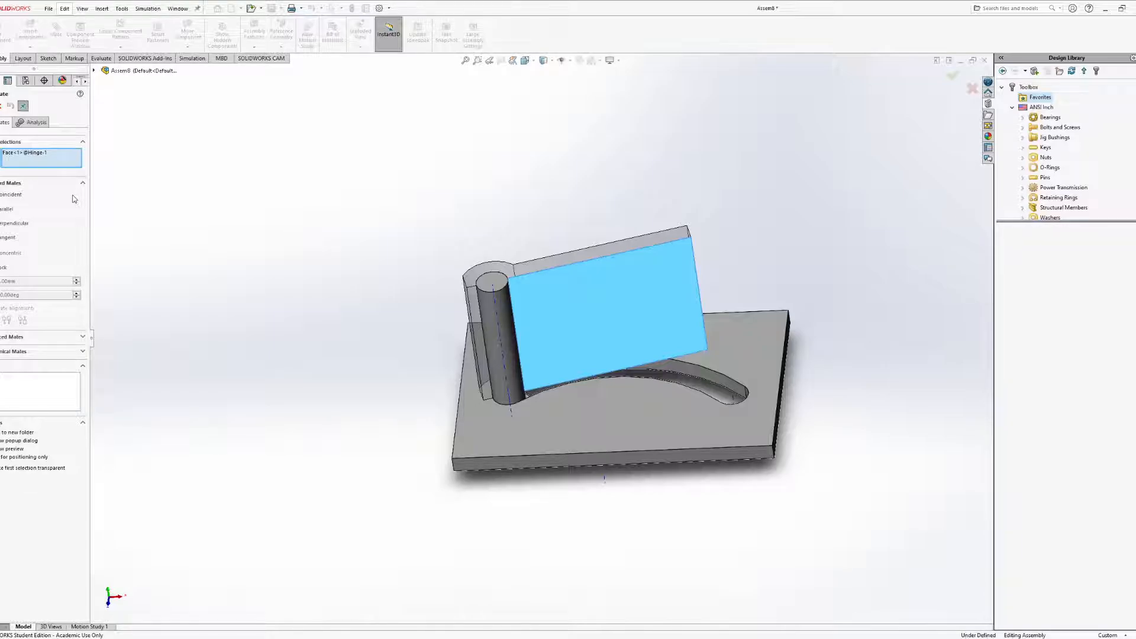
{"action": "left_click", "coordinate": [83, 337]}
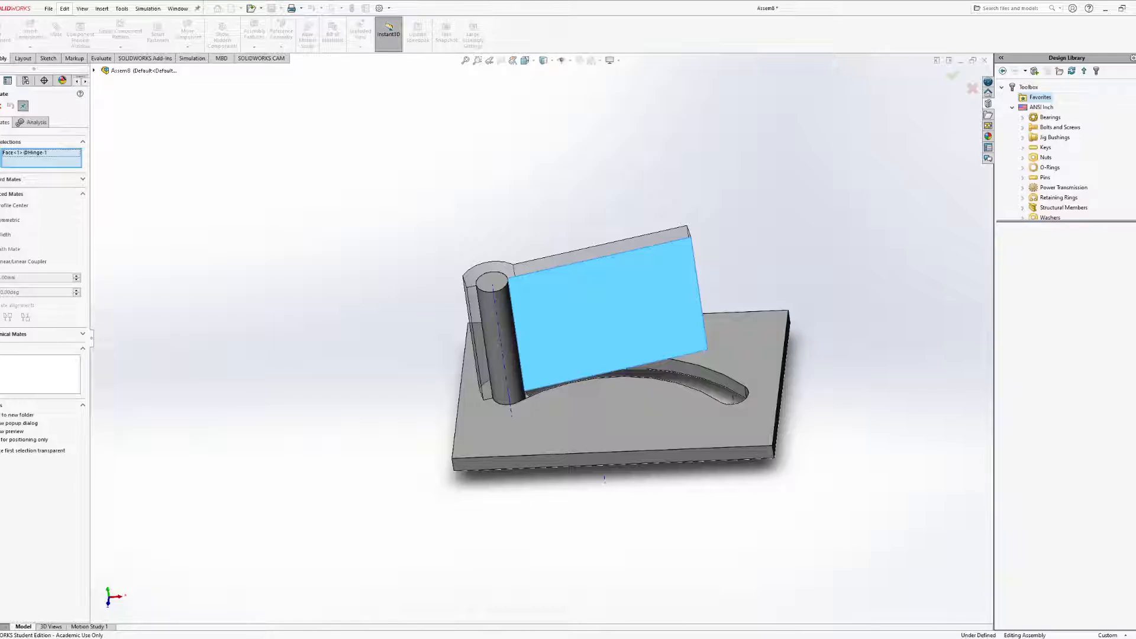
{"action": "middle_click_drag", "start_coordinate": [278, 364], "coordinate": [286, 304]}
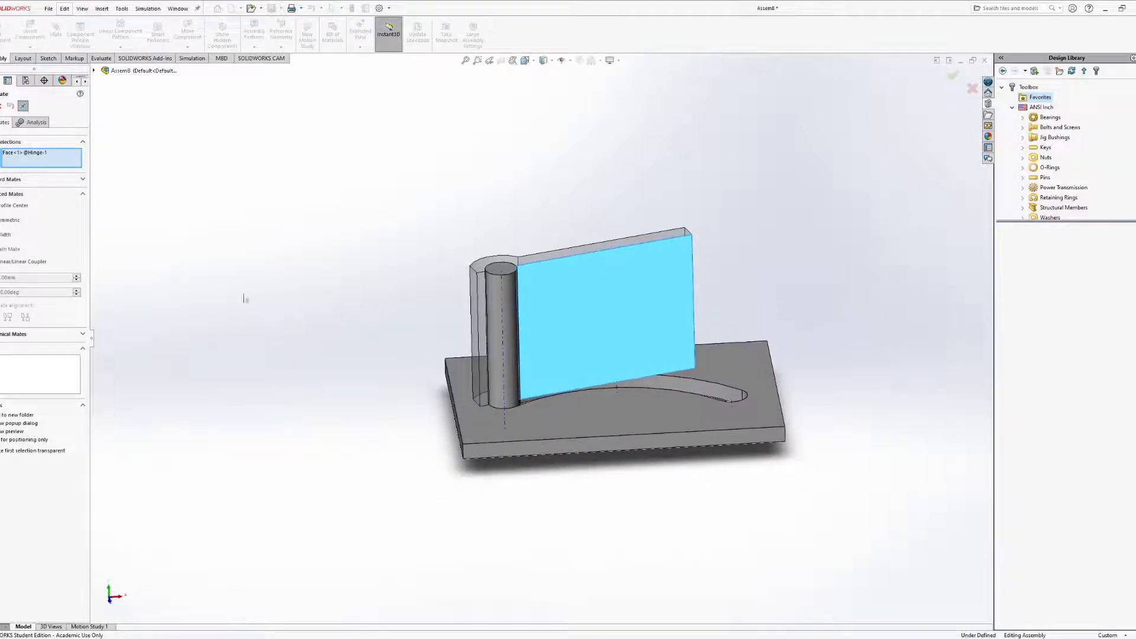
{"action": "left_click", "coordinate": [83, 335]}
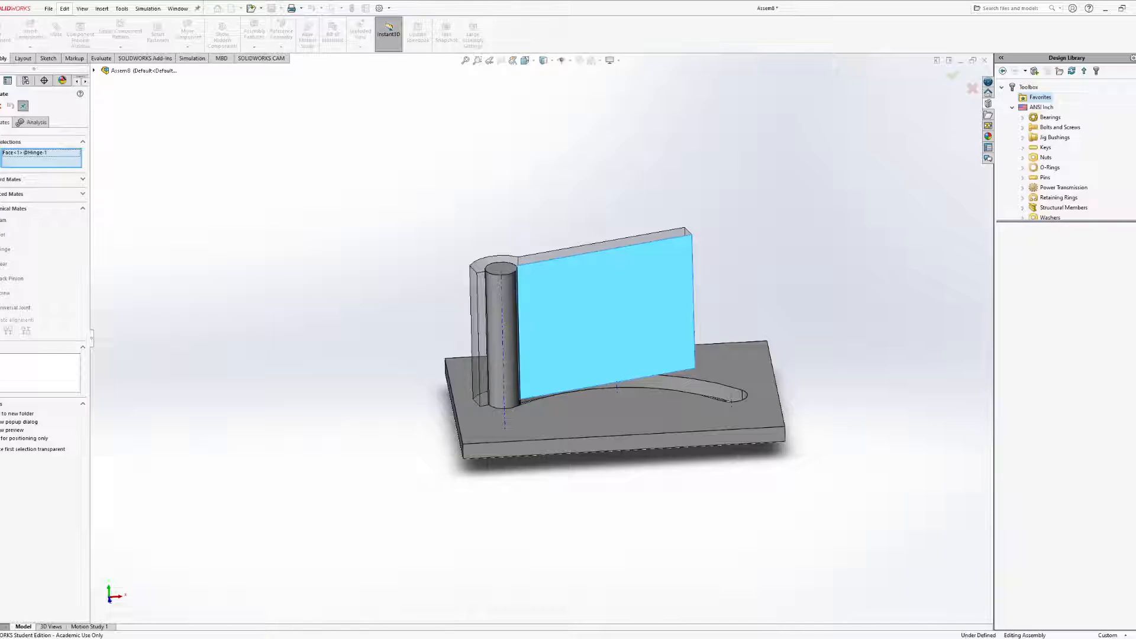
{"action": "left_click", "coordinate": [74, 195]}
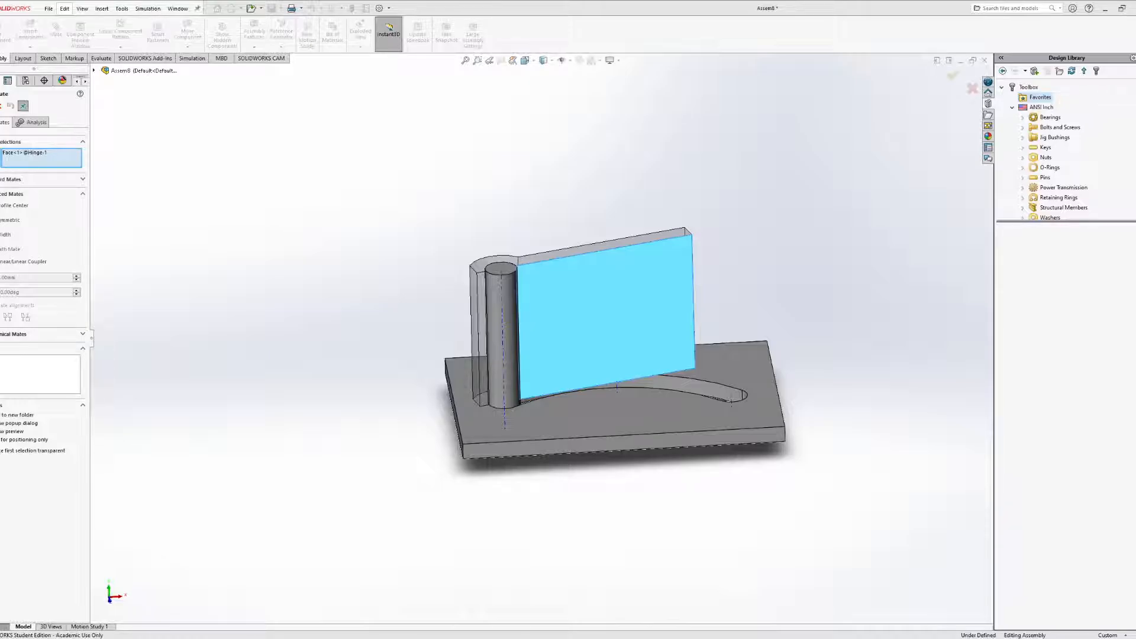
Inspect the arc slot in the Plate2 part, return to the assembly, and leave the Mate command
{"action": "left_click", "coordinate": [703, 610]}
{"action": "middle_click_drag", "start_coordinate": [482, 376], "coordinate": [481, 330]}
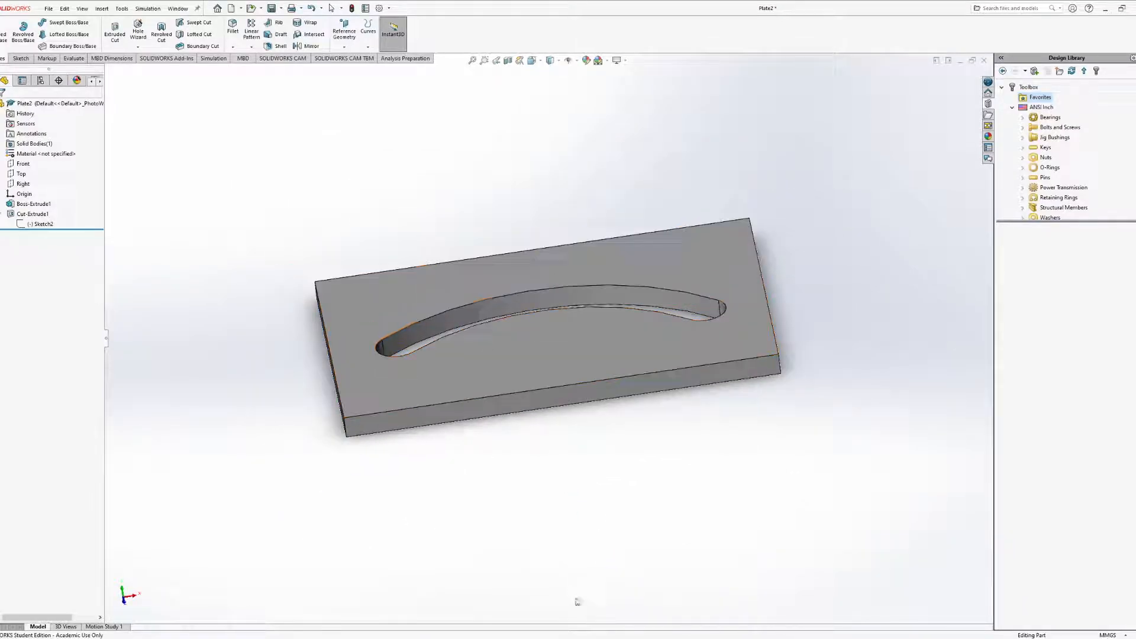
{"action": "middle_click_drag", "start_coordinate": [621, 221], "coordinate": [622, 274]}
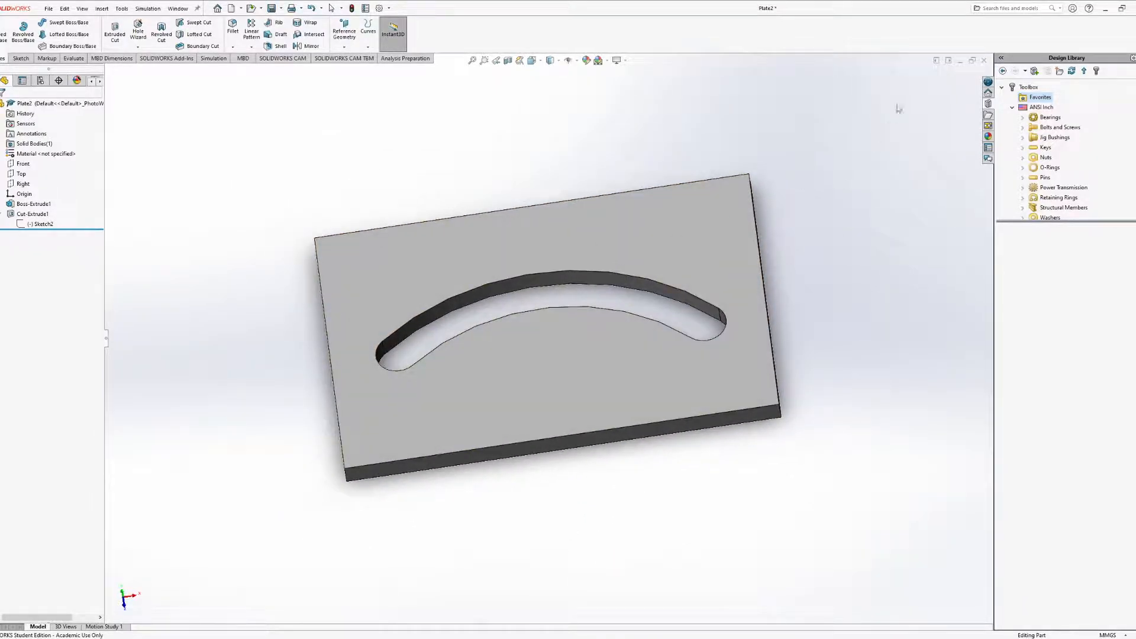
{"action": "left_click", "coordinate": [555, 320]}
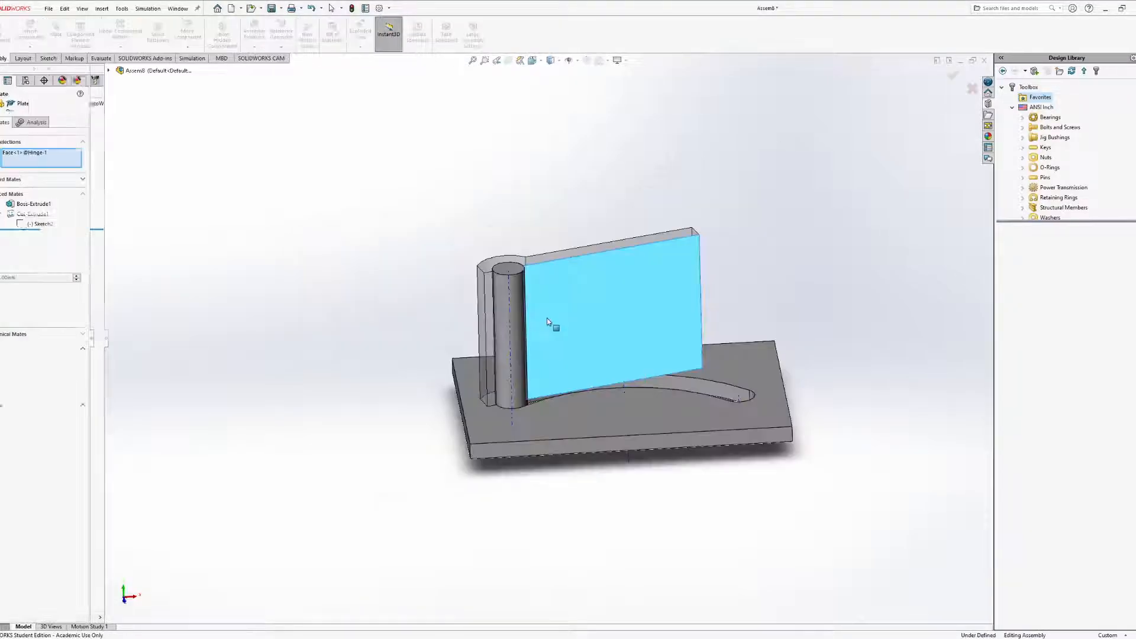
{"action": "mouse_move", "coordinate": [533, 342]}
{"action": "middle_mouse_down"}
{"action": "mouse_move", "coordinate": [520, 320]}
{"action": "mouse_move", "coordinate": [544, 340]}
{"action": "middle_mouse_up"}
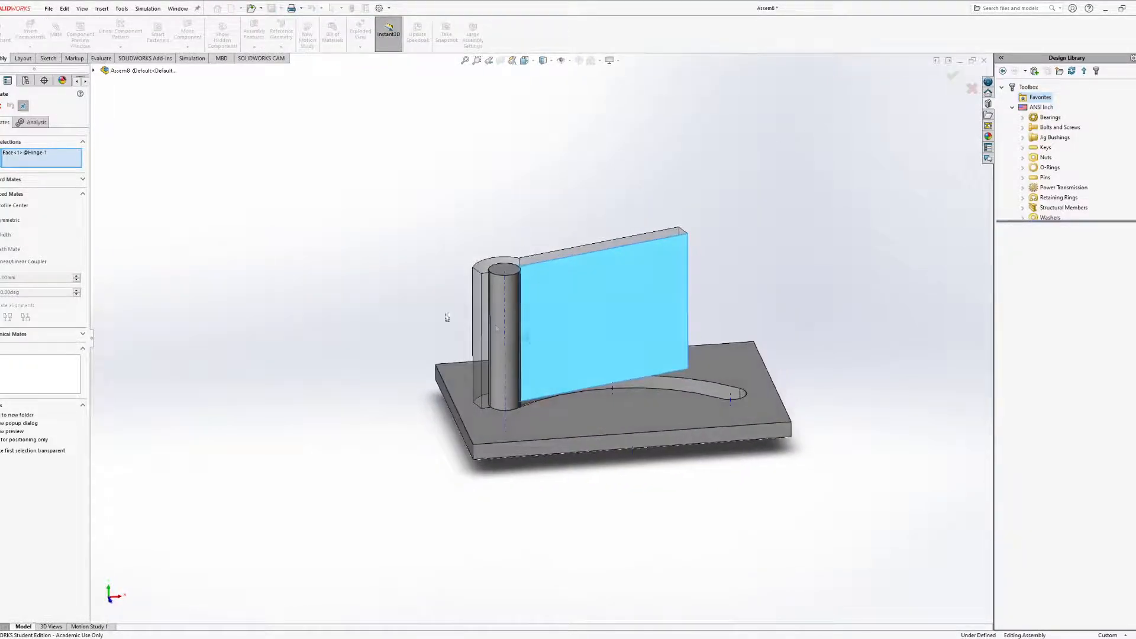
{"action": "left_click", "coordinate": [1, 107]}
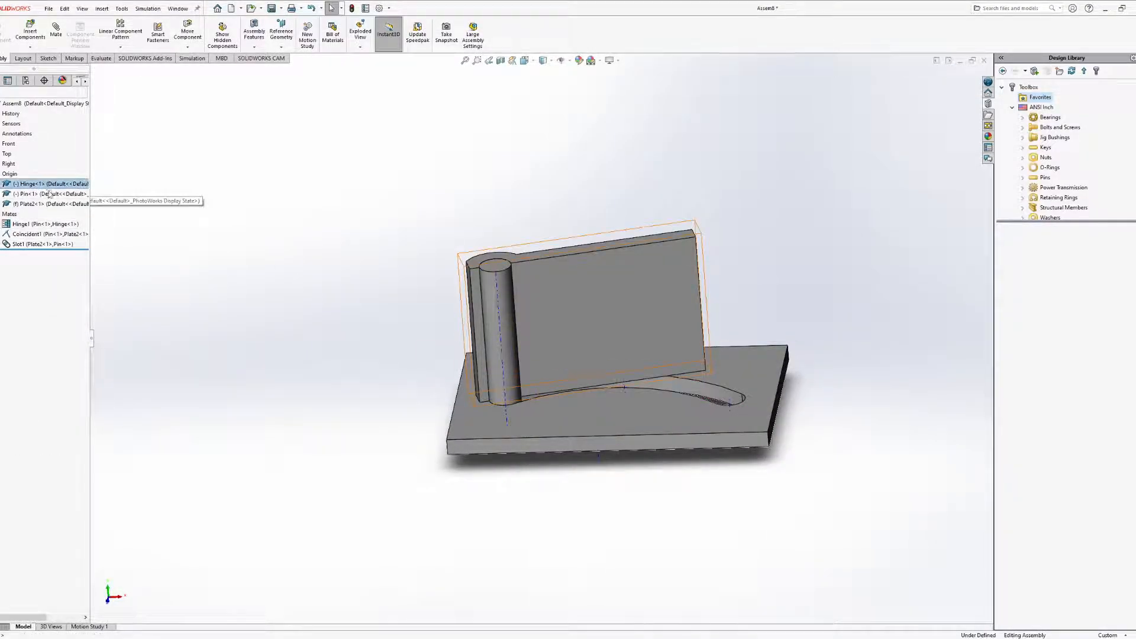
Suppress the Hinge component and the coincident mate between the pin's head and the plate's underside
{"action": "left_click", "coordinate": [30, 184]}
{"action": "left_click", "coordinate": [140, 161]}
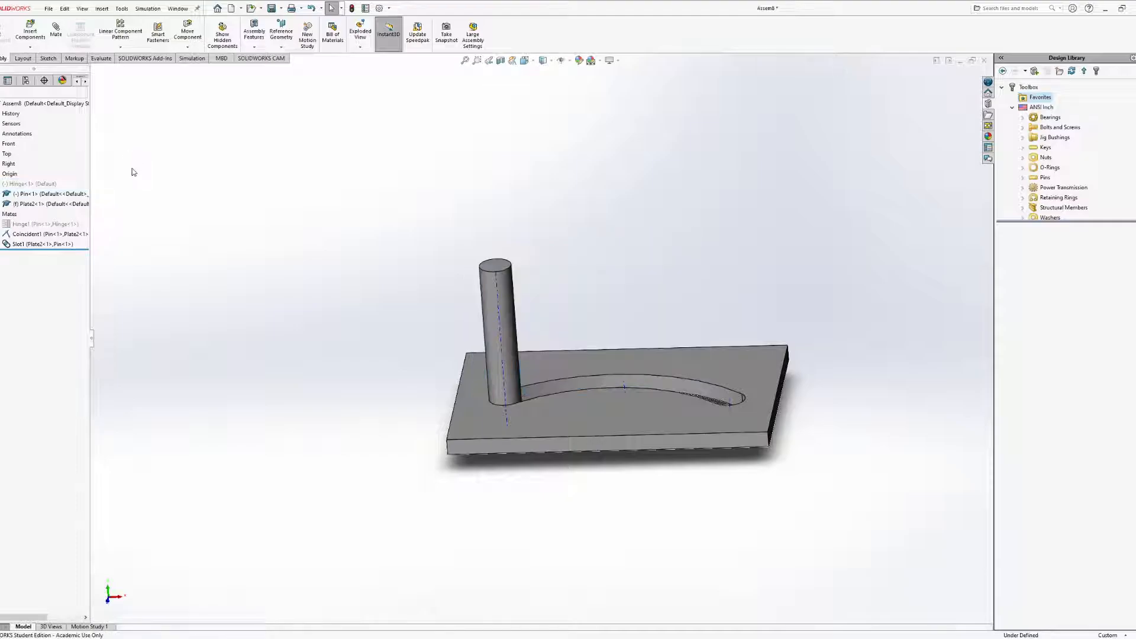
{"action": "middle_click_drag", "start_coordinate": [360, 320], "coordinate": [368, 254]}
{"action": "scroll", "coordinate": [492, 329], "scroll_direction": "down", "scroll_amount": 3}
{"action": "mouse_move", "coordinate": [545, 251]}
{"action": "middle_mouse_down"}
{"action": "mouse_move", "coordinate": [538, 218]}
{"action": "mouse_move", "coordinate": [651, 271]}
{"action": "mouse_move", "coordinate": [574, 246]}
{"action": "mouse_move", "coordinate": [550, 252]}
{"action": "middle_mouse_up"}
{"action": "left_click", "coordinate": [47, 234]}
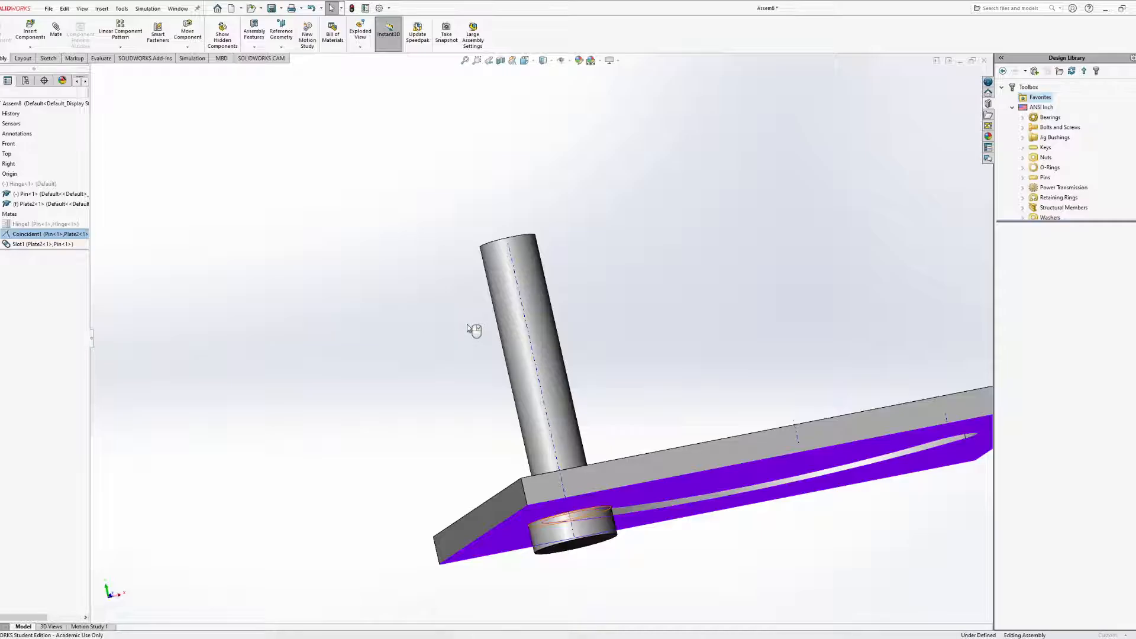
{"action": "scroll", "coordinate": [474, 330], "scroll_direction": "up", "scroll_amount": 1}
{"action": "left_click", "coordinate": [3, 107]}
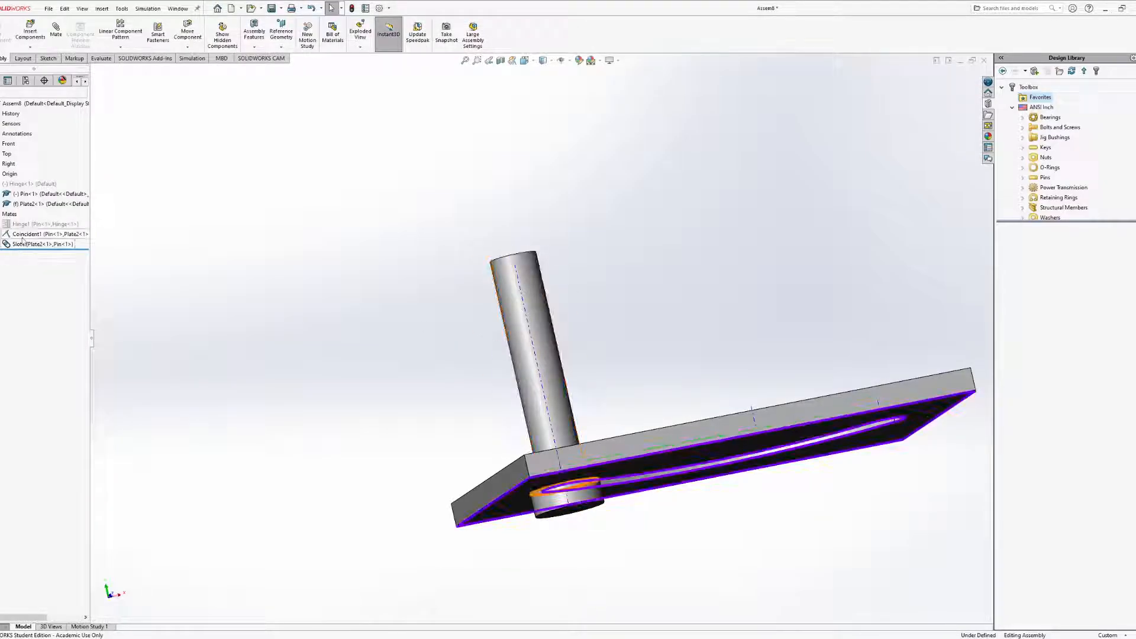
{"action": "left_click", "coordinate": [53, 207]}
Pull the pin out below and above the plate and move it along the slot to test its axial freedom
{"action": "middle_click_drag", "start_coordinate": [553, 298], "coordinate": [518, 362]}
{"action": "left_click_drag", "start_coordinate": [525, 241], "coordinate": [599, 531]}
{"action": "scroll", "coordinate": [610, 515], "scroll_direction": "up", "scroll_amount": 5}
{"action": "middle_click_drag", "start_coordinate": [637, 444], "coordinate": [579, 442]}
{"action": "left_click", "coordinate": [570, 488]}
{"action": "left_click", "coordinate": [571, 487]}
{"action": "left_click_drag", "start_coordinate": [552, 442], "coordinate": [677, 461]}
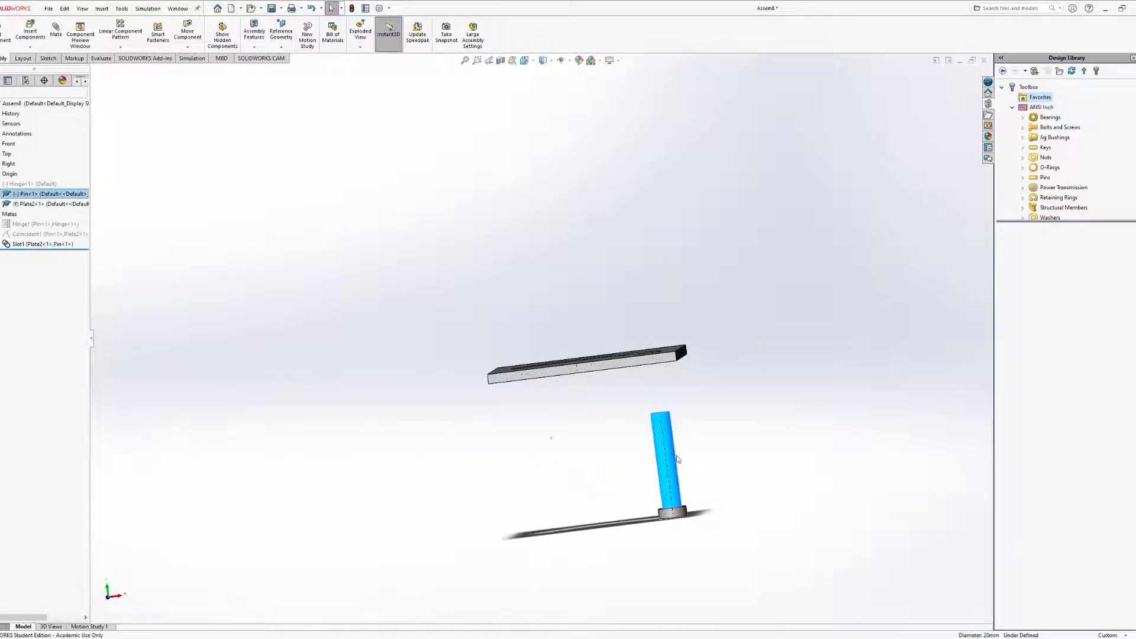
{"action": "middle_click_drag", "start_coordinate": [677, 461], "coordinate": [676, 521]}
{"action": "left_click_drag", "start_coordinate": [673, 471], "coordinate": [638, 391]}
{"action": "middle_click_drag", "start_coordinate": [638, 391], "coordinate": [650, 352]}
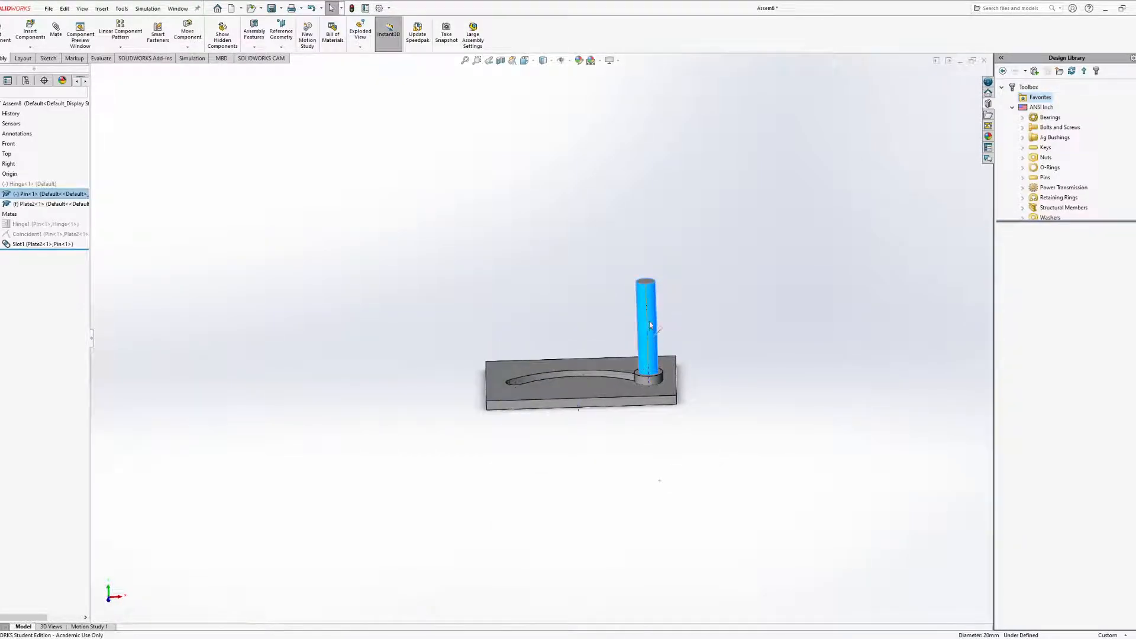
Lower the pin beneath the plate and examine how its shaft sits in the arc slot
{"action": "middle_click_drag", "start_coordinate": [662, 315], "coordinate": [564, 405]}
{"action": "left_click_drag", "start_coordinate": [567, 419], "coordinate": [550, 422]}
{"action": "middle_click_drag", "start_coordinate": [551, 422], "coordinate": [545, 377]}
{"action": "scroll", "coordinate": [546, 377], "scroll_direction": "down", "scroll_amount": 4}
{"action": "middle_click_drag", "start_coordinate": [513, 426], "coordinate": [542, 471]}
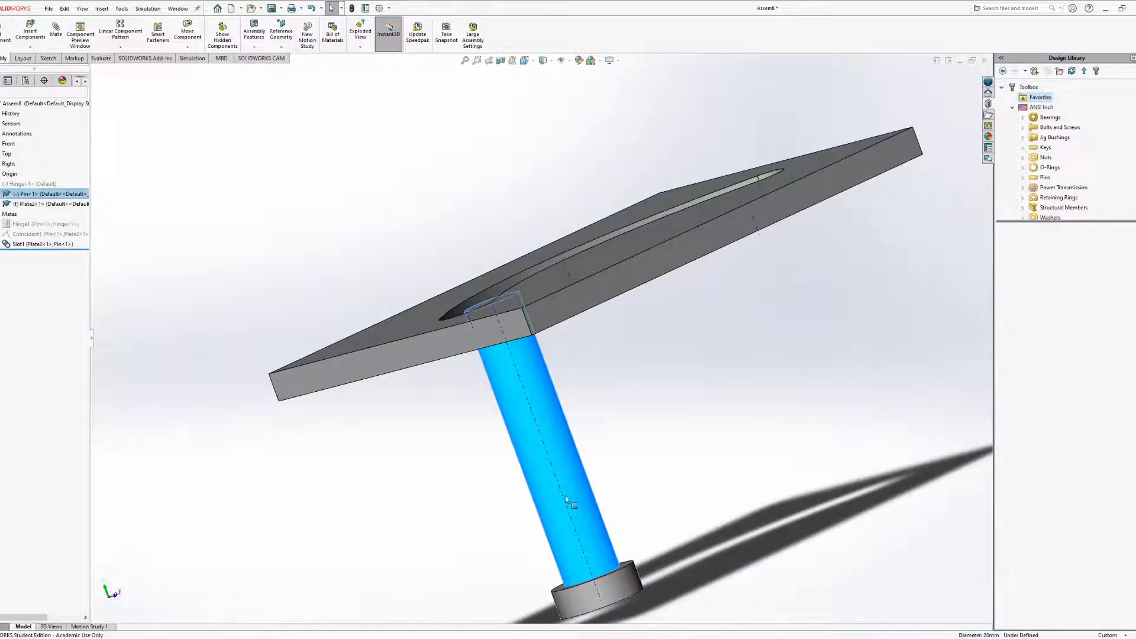
{"action": "middle_click_drag", "start_coordinate": [533, 370], "coordinate": [566, 429]}
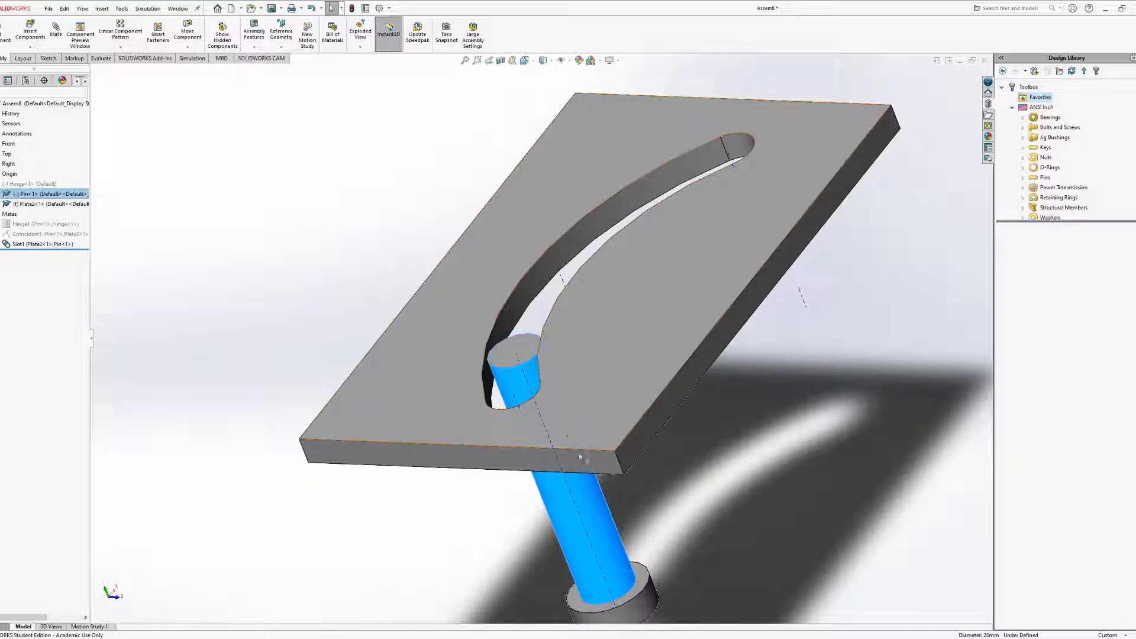
Highlight the plate's underside opposite the pin's head to examine the gap between them, and clear the selection
{"action": "middle_click_drag", "start_coordinate": [628, 560], "coordinate": [587, 498]}
{"action": "left_click_drag", "start_coordinate": [549, 501], "coordinate": [474, 403]}
{"action": "middle_click_drag", "start_coordinate": [480, 412], "coordinate": [417, 413]}
{"action": "left_click", "coordinate": [514, 489]}
{"action": "left_click", "coordinate": [417, 413], "text": "ctrl"}
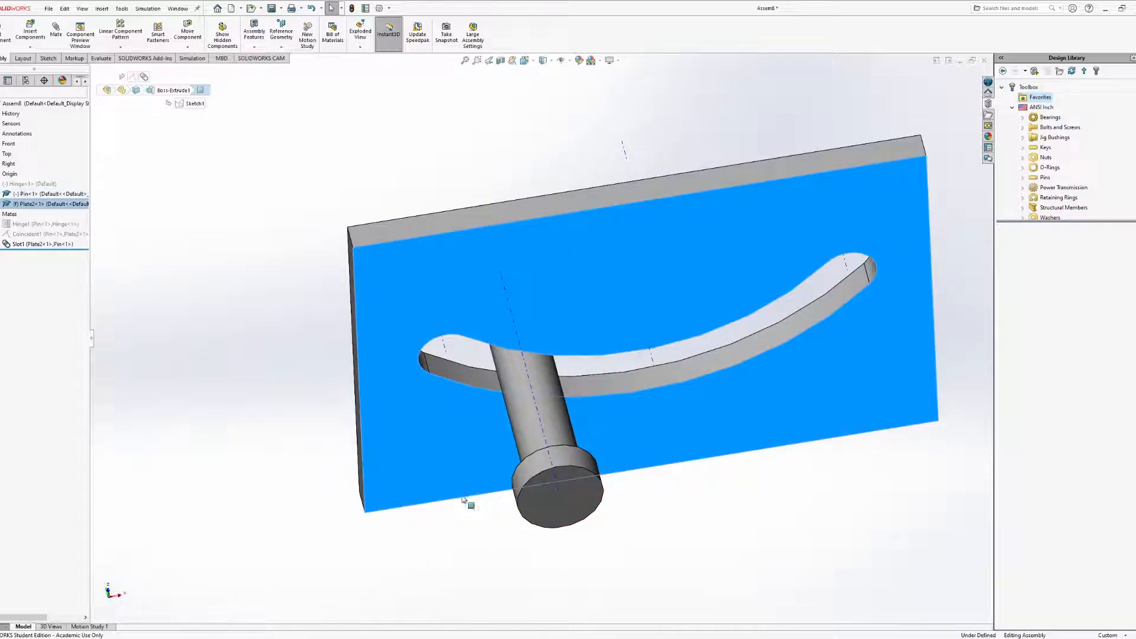
{"action": "middle_click_drag", "start_coordinate": [487, 459], "coordinate": [549, 453]}
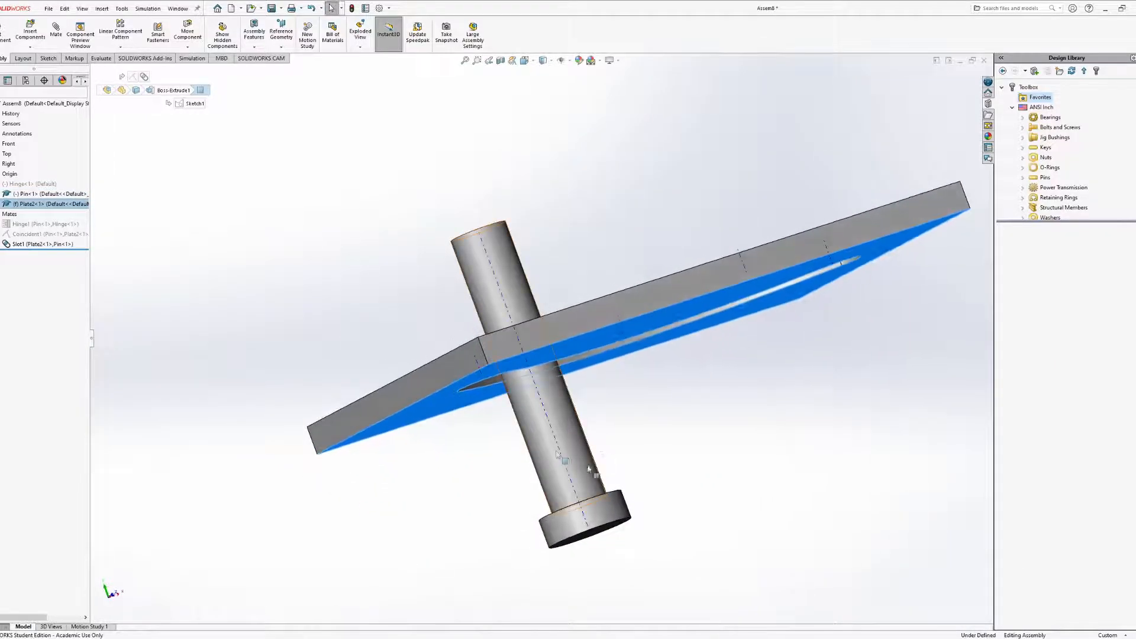
{"action": "key", "text": "Escape"}
Position the pin partway through the slot with its head clear of the plate's underside
{"action": "left_click_drag", "start_coordinate": [550, 453], "coordinate": [441, 392]}
{"action": "middle_click_drag", "start_coordinate": [442, 392], "coordinate": [504, 436]}
{"action": "left_click_drag", "start_coordinate": [355, 259], "coordinate": [380, 475]}
{"action": "scroll", "coordinate": [453, 480], "scroll_direction": "up", "scroll_amount": 4}
{"action": "left_click_drag", "start_coordinate": [479, 430], "coordinate": [448, 414]}
{"action": "scroll", "coordinate": [440, 404], "scroll_direction": "down", "scroll_amount": 2}
{"action": "middle_click_drag", "start_coordinate": [439, 403], "coordinate": [472, 318]}
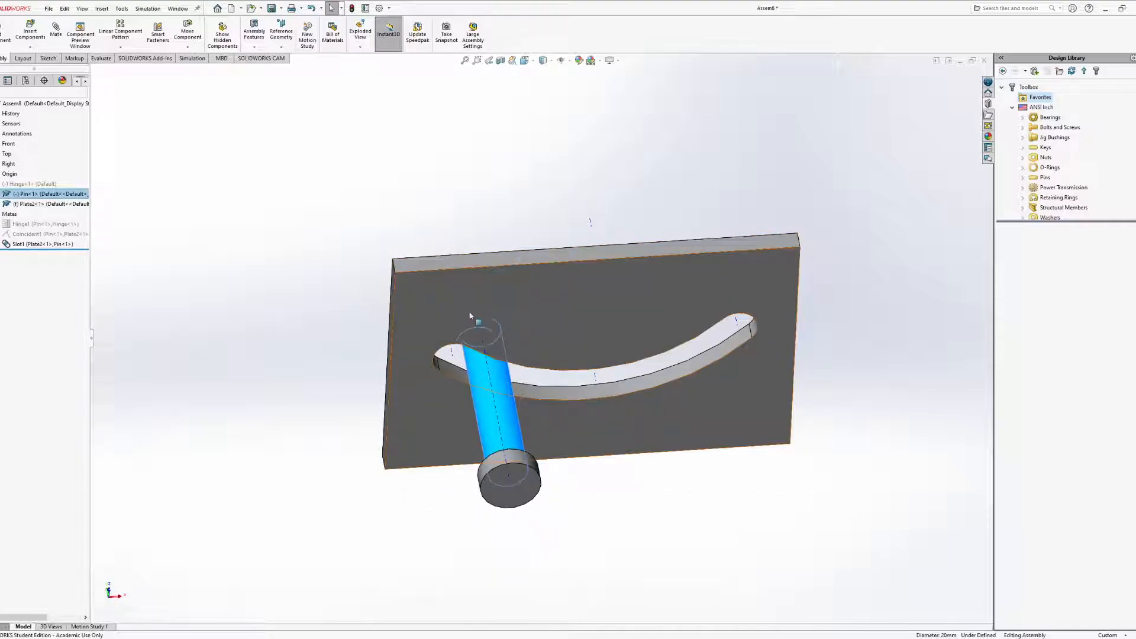
Start an advanced limit distance mate between the inner face of the pin's head and the plate face opposite it
{"action": "left_click", "coordinate": [56, 40]}
{"action": "left_click", "coordinate": [56, 40]}
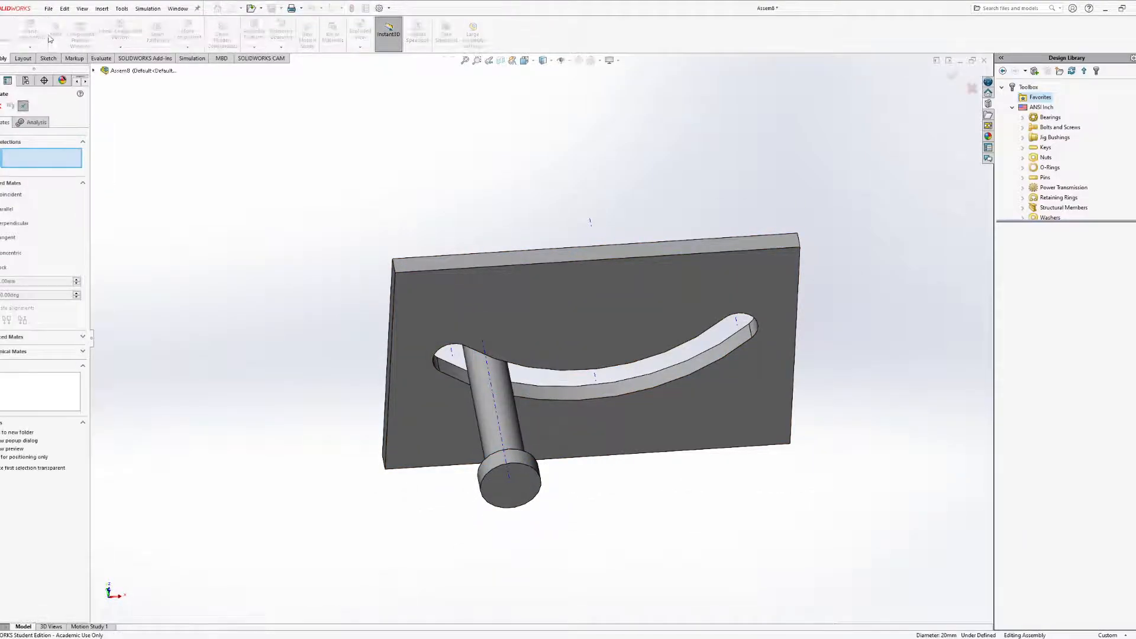
{"action": "left_click", "coordinate": [83, 337]}
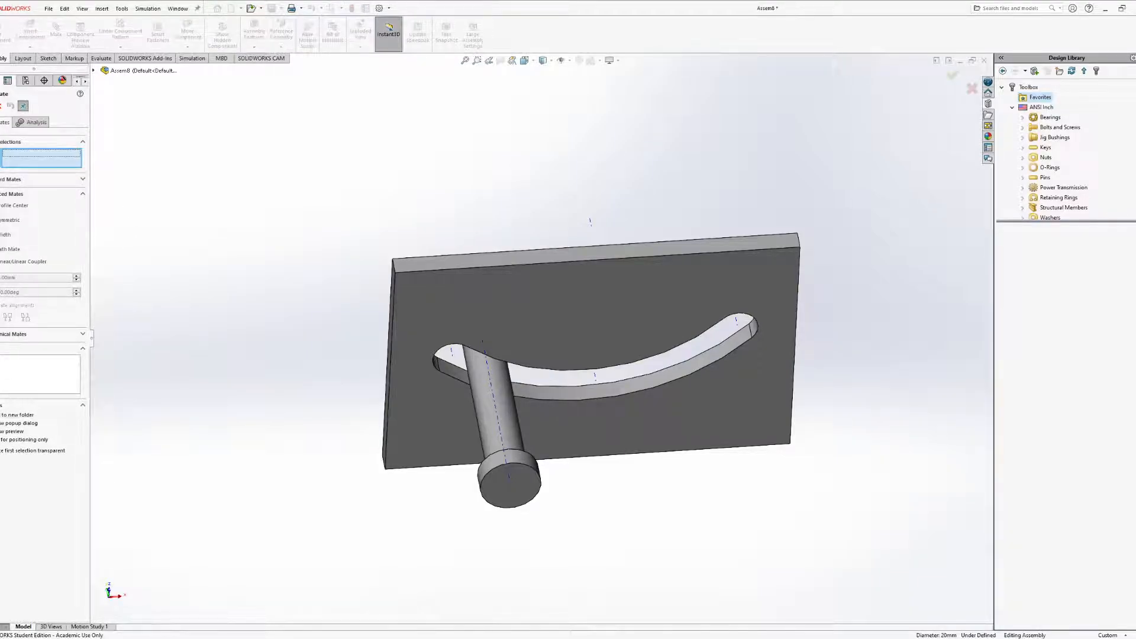
{"action": "left_click", "coordinate": [1, 277]}
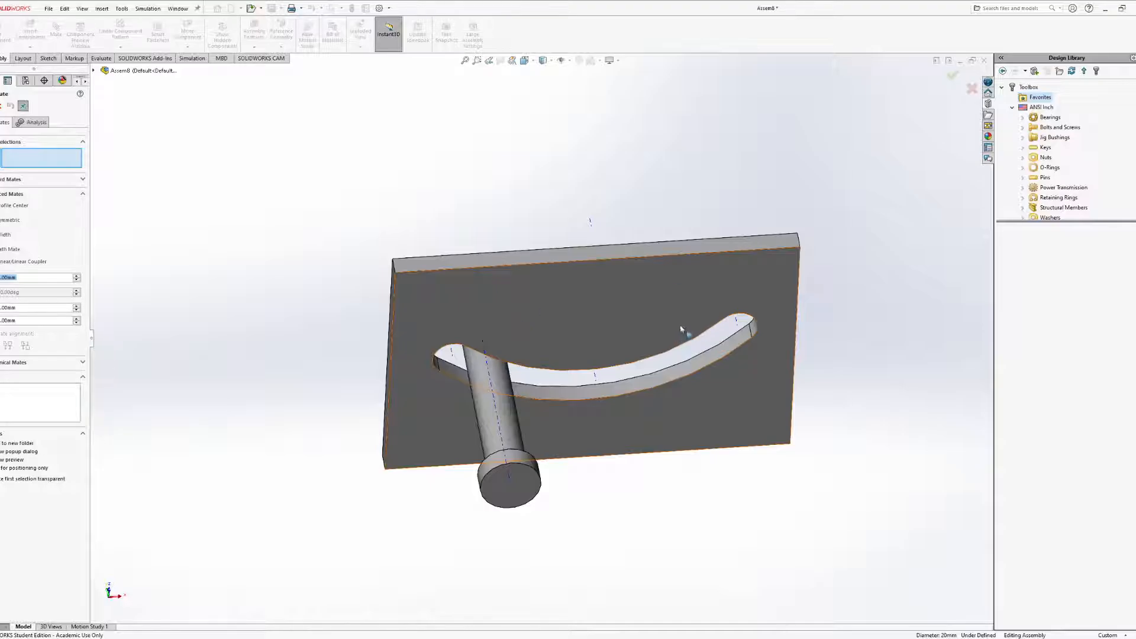
{"action": "middle_click_drag", "start_coordinate": [688, 190], "coordinate": [513, 243]}
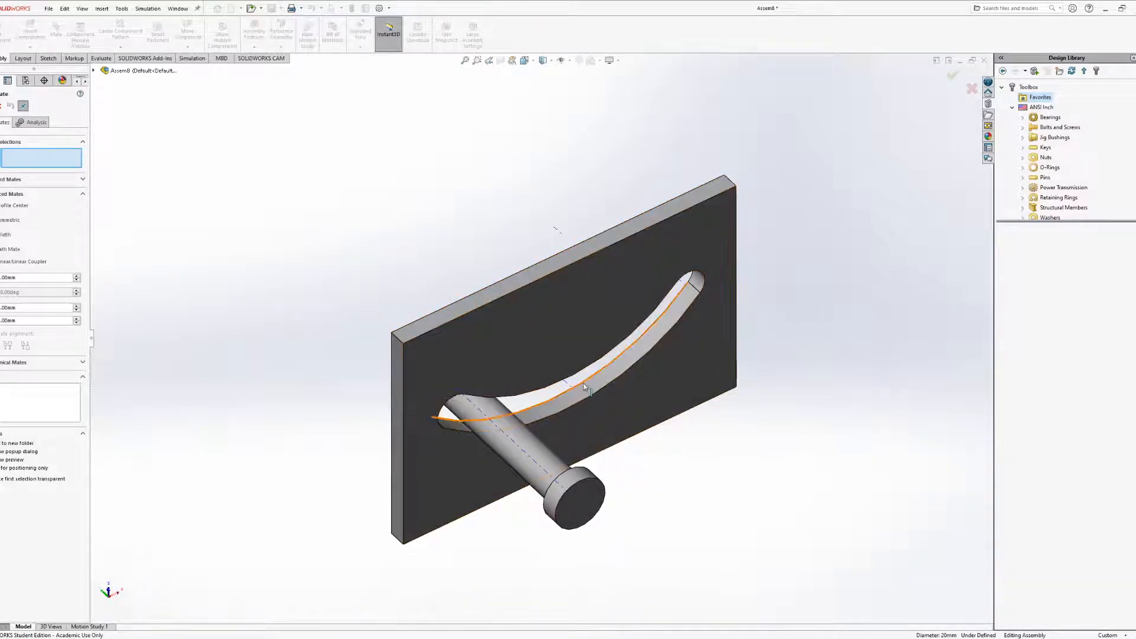
{"action": "middle_click_drag", "start_coordinate": [584, 382], "coordinate": [629, 422]}
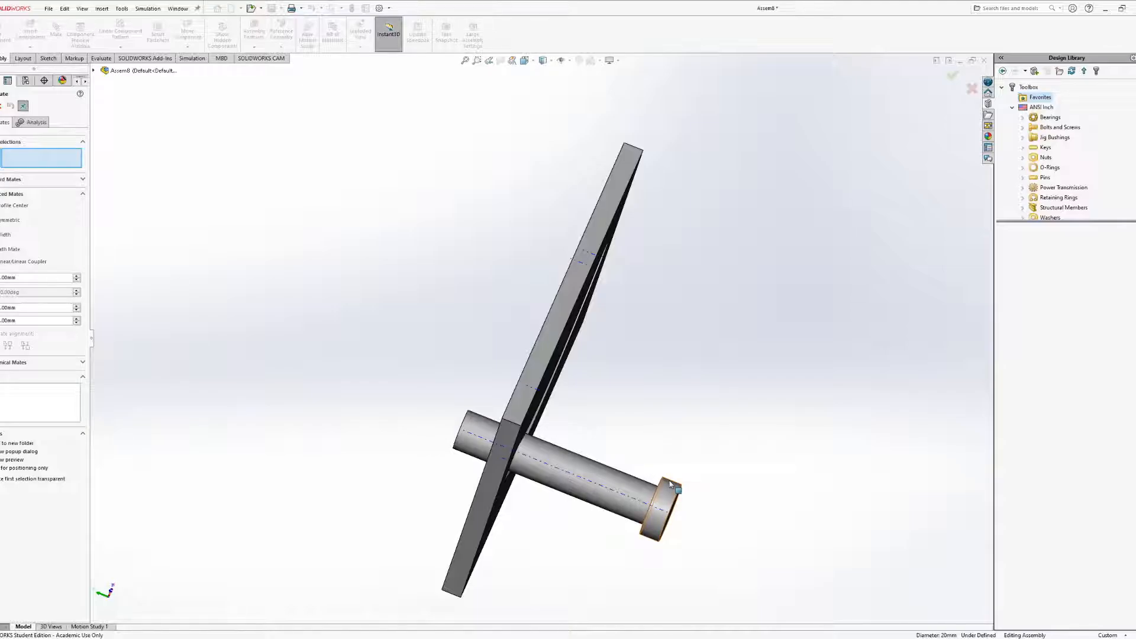
{"action": "middle_click_drag", "start_coordinate": [686, 414], "coordinate": [723, 406]}
{"action": "scroll", "coordinate": [723, 405], "scroll_direction": "down", "scroll_amount": 5}
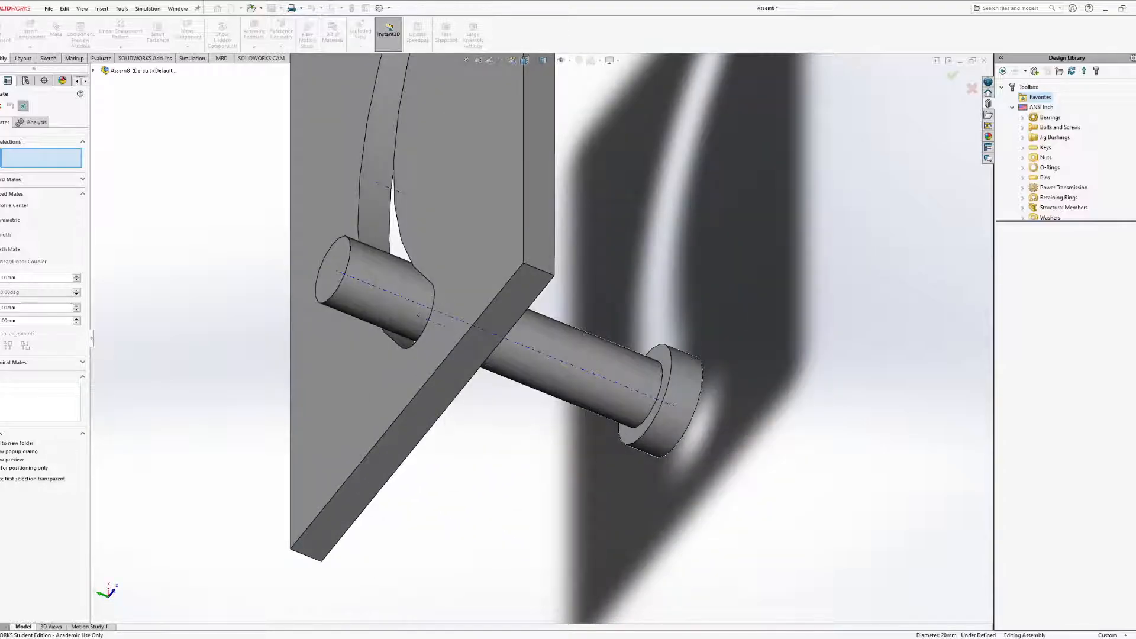
{"action": "scroll", "coordinate": [595, 422], "scroll_direction": "down", "scroll_amount": 3}
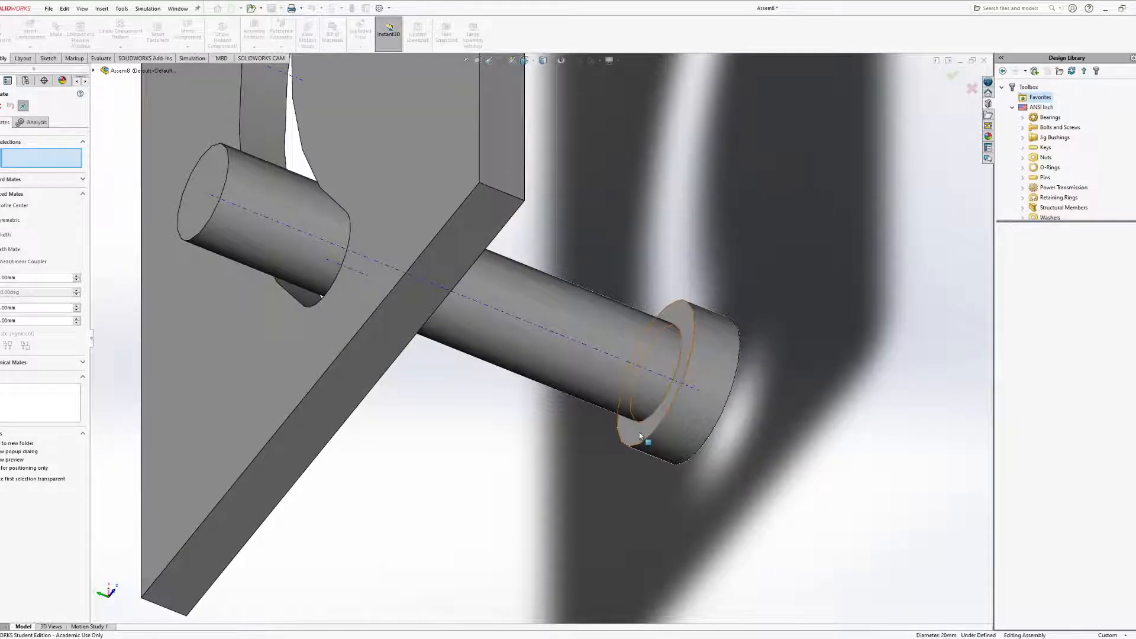
{"action": "left_click", "coordinate": [644, 438]}
{"action": "middle_click_drag", "start_coordinate": [517, 461], "coordinate": [213, 345]}
{"action": "left_click", "coordinate": [426, 368]}
{"action": "middle_click_drag", "start_coordinate": [316, 345], "coordinate": [237, 440]}
Set the limit distance mate's minimum to 0, edit its maximum distance, and accept the mate
{"action": "left_click", "coordinate": [40, 330]}
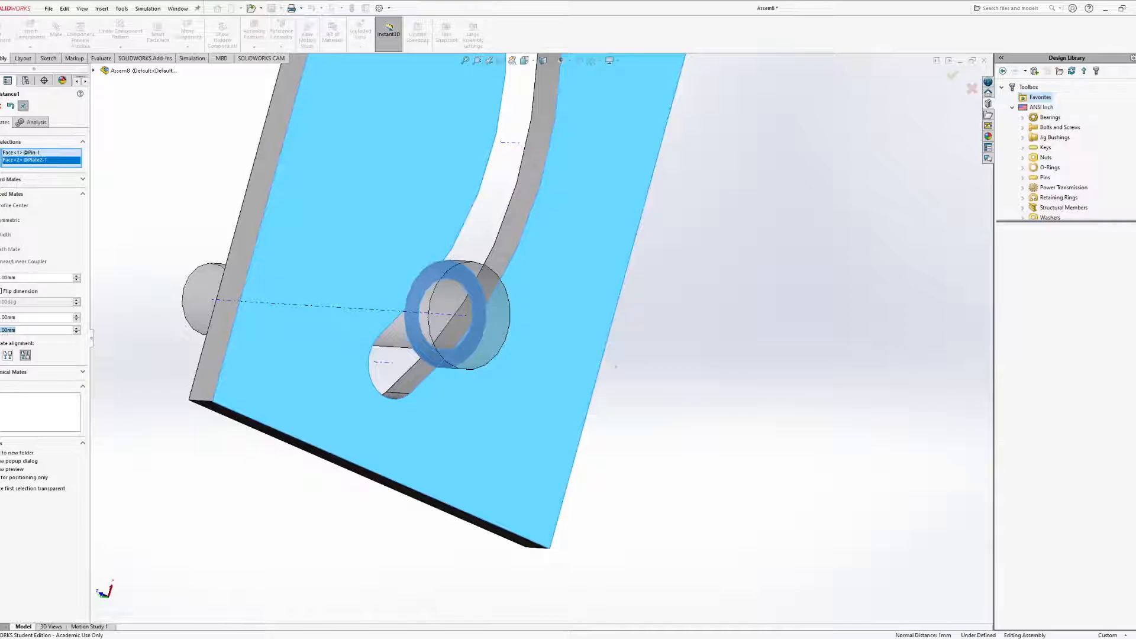
{"action": "type", "text": "0"}
{"action": "left_click", "coordinate": [32, 317]}
{"action": "double_click", "coordinate": [34, 317]}
{"action": "key", "text": "BackSpace"}
{"action": "key", "text": "Return"}
{"action": "left_click", "coordinate": [0, 107]}
View the assembly edge-on and move the pin to test its travel against the new limit distance
{"action": "middle_click_drag", "start_coordinate": [591, 286], "coordinate": [650, 349]}
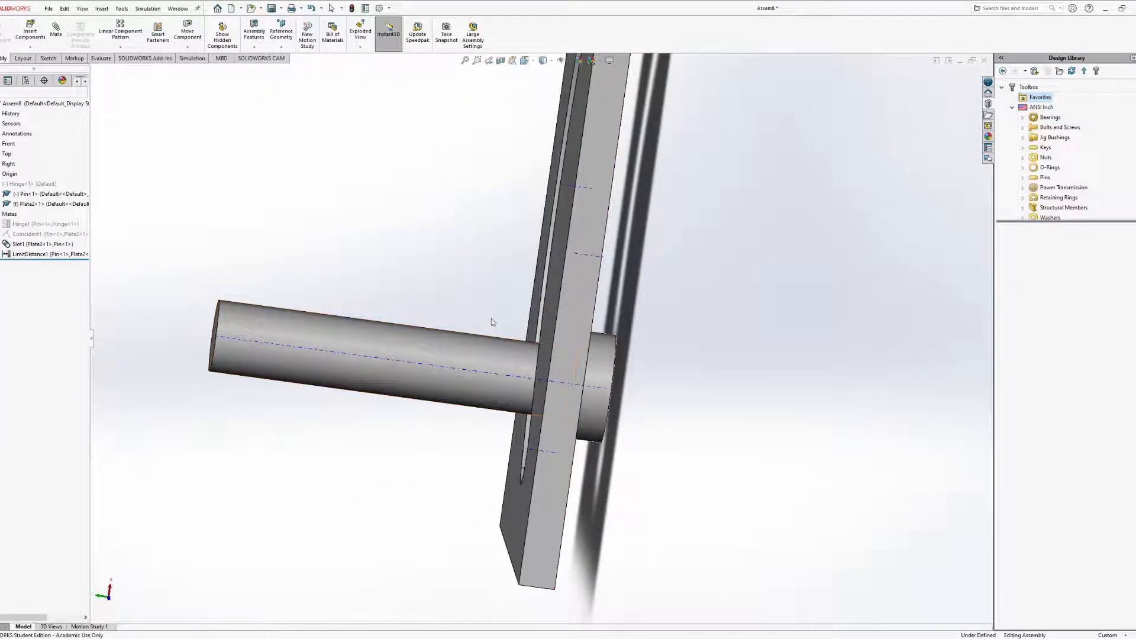
{"action": "middle_click_drag", "start_coordinate": [491, 318], "coordinate": [464, 340]}
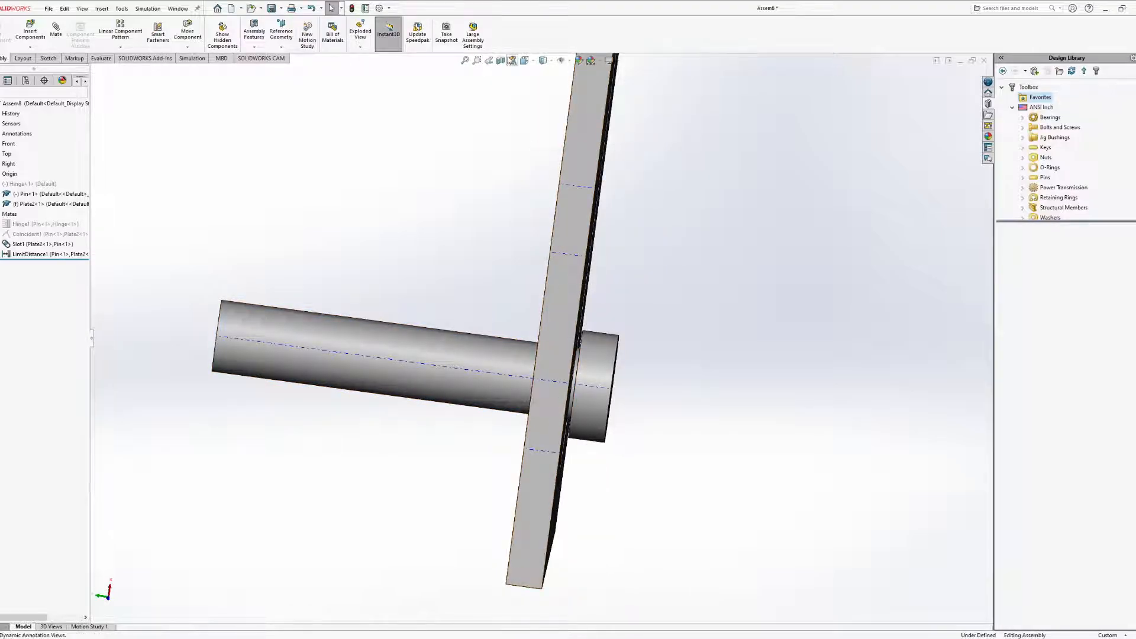
{"action": "left_click", "coordinate": [584, 145]}
{"action": "left_click", "coordinate": [672, 111]}
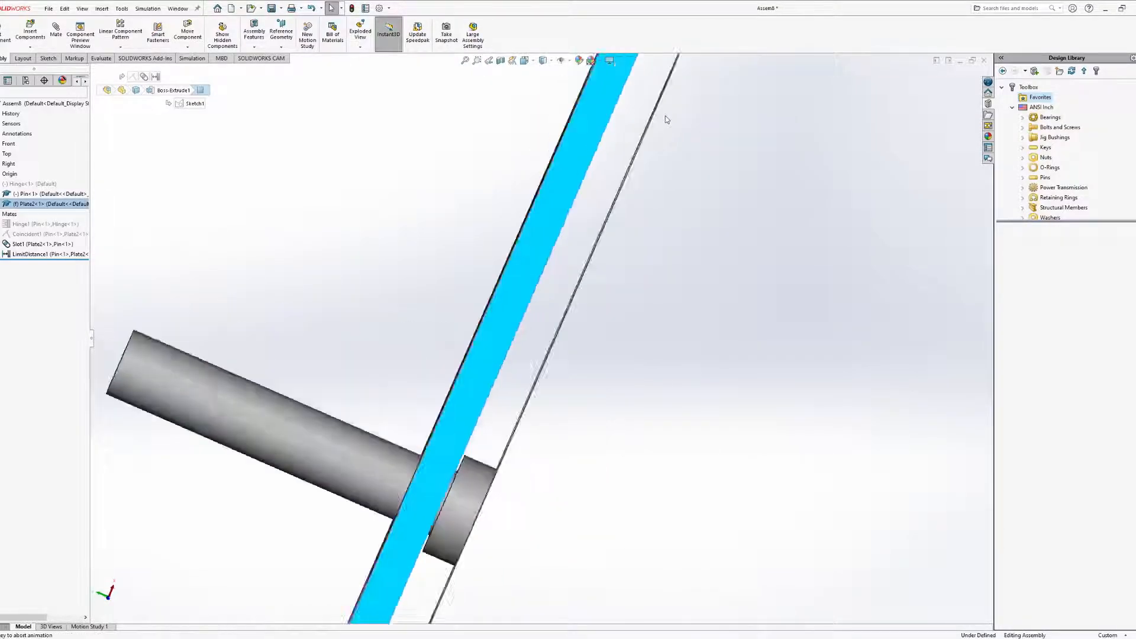
{"action": "scroll", "coordinate": [374, 456], "scroll_direction": "down", "scroll_amount": 1}
{"action": "middle_click_drag", "start_coordinate": [476, 462], "coordinate": [500, 370], "text": "ctrl"}
{"action": "left_click_drag", "start_coordinate": [483, 258], "coordinate": [323, 411]}
{"action": "scroll", "coordinate": [323, 411], "scroll_direction": "down", "scroll_amount": 4}
{"action": "middle_click_drag", "start_coordinate": [325, 395], "coordinate": [339, 359]}
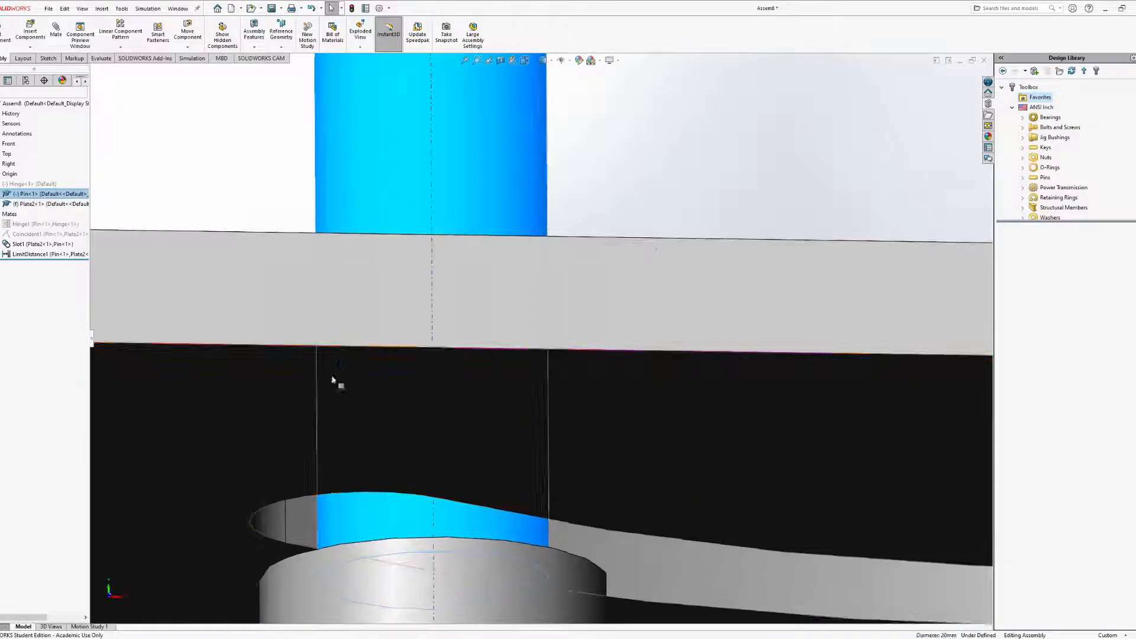
Measure the distance between the inner face of the pin's head and the plate's underside, and examine the gap
{"action": "left_click", "coordinate": [295, 464]}
{"action": "middle_click_drag", "start_coordinate": [294, 464], "coordinate": [307, 590]}
{"action": "left_click", "coordinate": [227, 230], "text": "ctrl"}
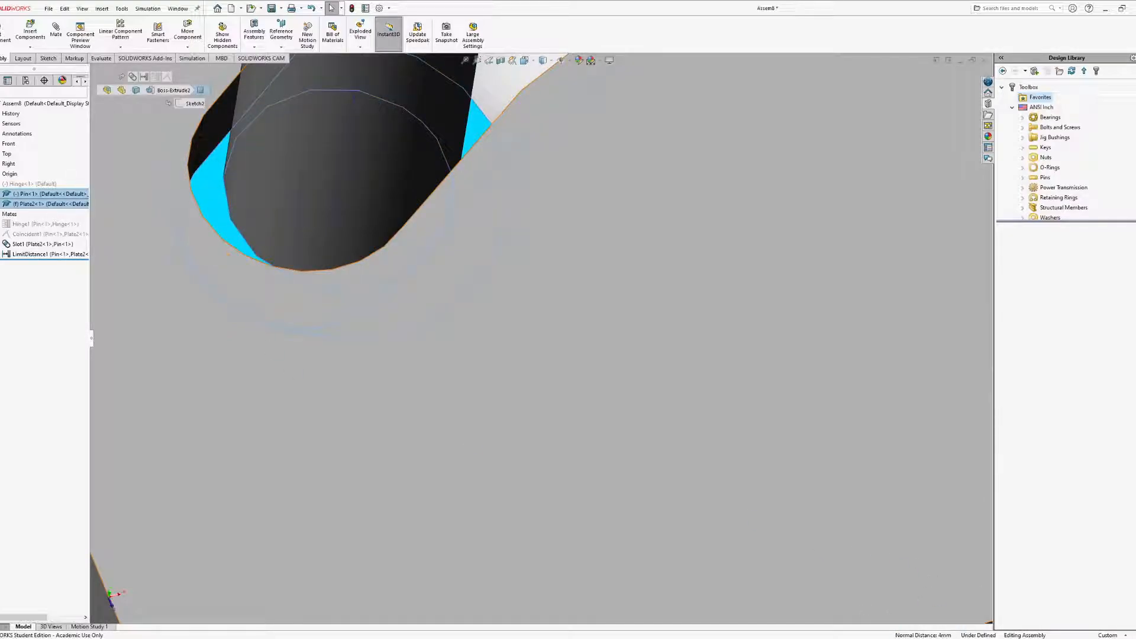
{"action": "scroll", "coordinate": [636, 433], "scroll_direction": "up", "scroll_amount": 4}
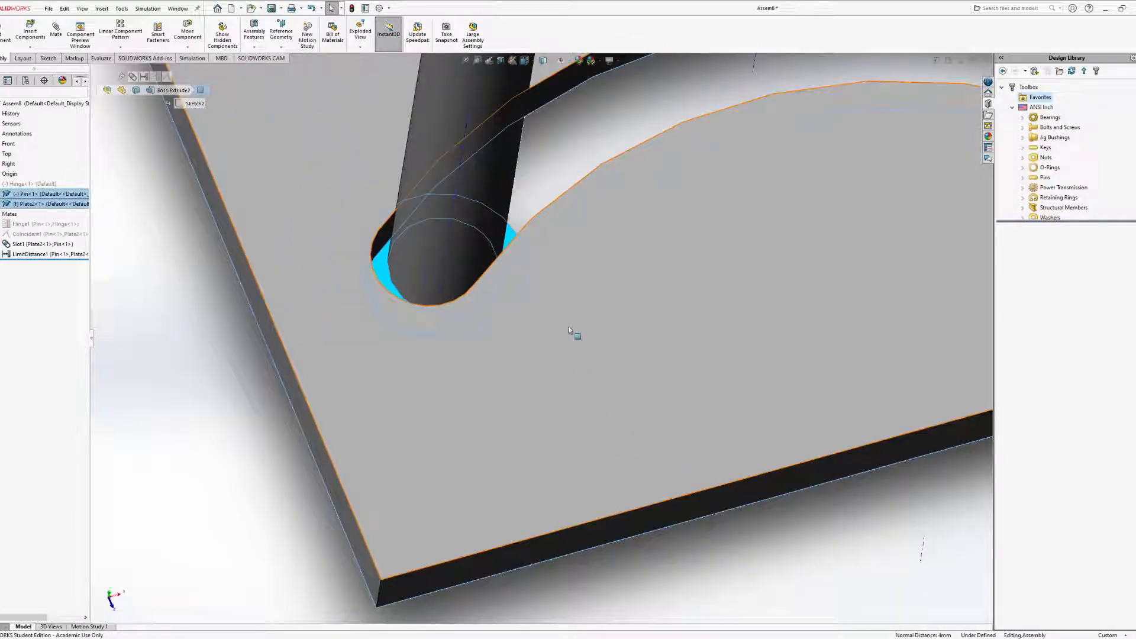
{"action": "scroll", "coordinate": [583, 404], "scroll_direction": "up", "scroll_amount": 4}
{"action": "middle_click_drag", "start_coordinate": [583, 403], "coordinate": [557, 418]}
{"action": "scroll", "coordinate": [567, 442], "scroll_direction": "down", "scroll_amount": 3}
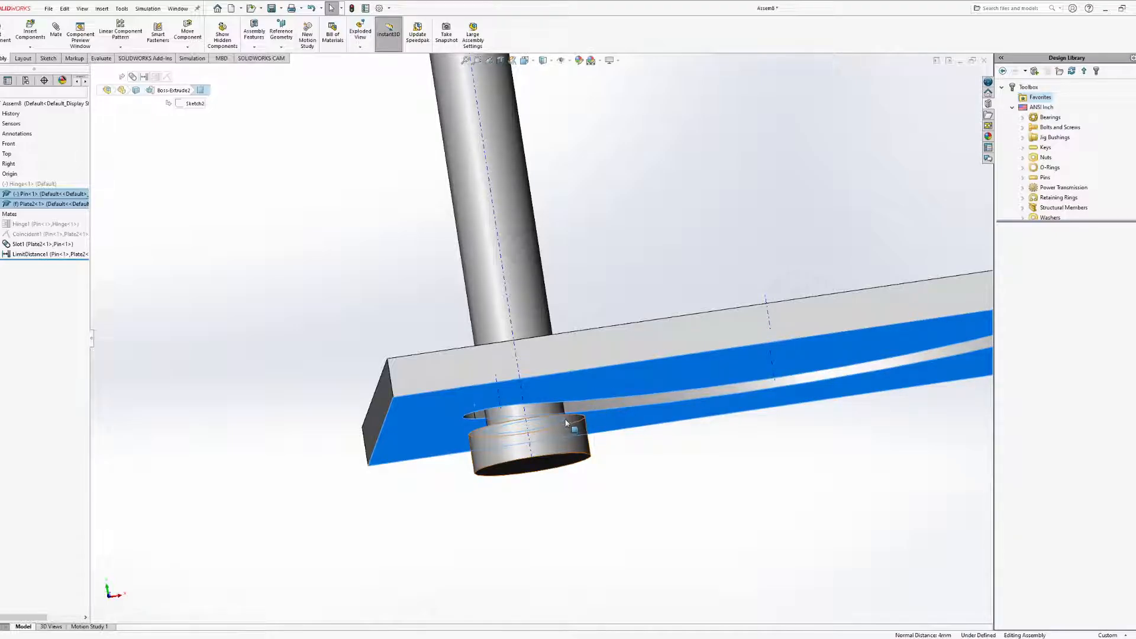
{"action": "scroll", "coordinate": [562, 435], "scroll_direction": "up", "scroll_amount": 3}
{"action": "middle_click_drag", "start_coordinate": [590, 302], "coordinate": [589, 321]}
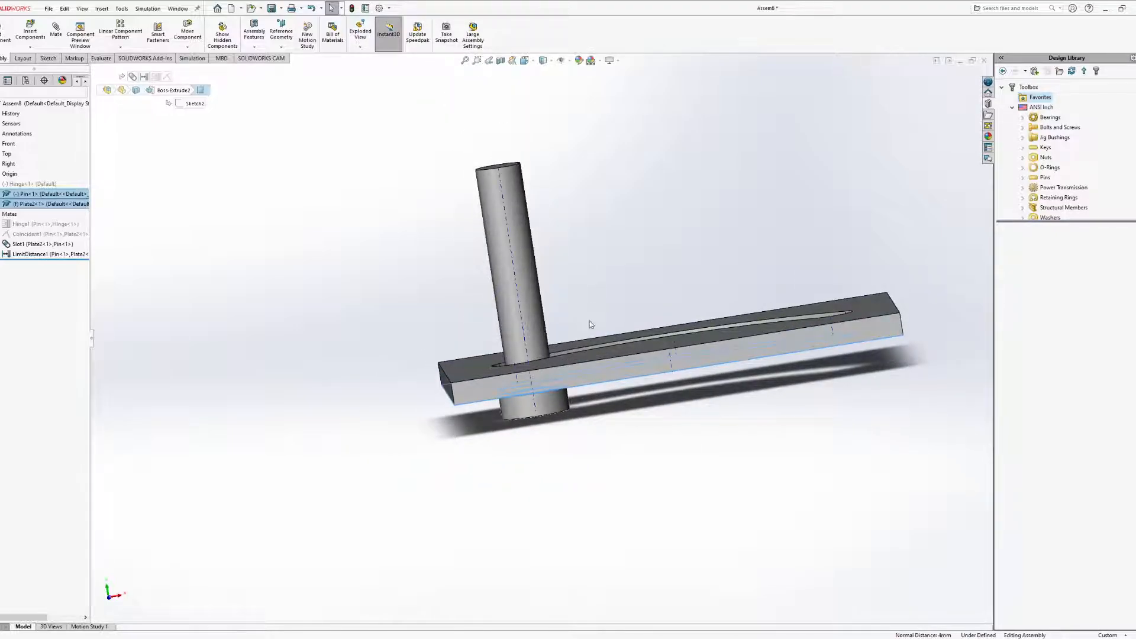
Slide the pin up and down through the slot again to check how far the limit mate lets it move
{"action": "left_click_drag", "start_coordinate": [523, 285], "coordinate": [529, 311]}
{"action": "scroll", "coordinate": [541, 339], "scroll_direction": "up", "scroll_amount": 3}
{"action": "middle_click_drag", "start_coordinate": [600, 347], "coordinate": [504, 390]}
{"action": "scroll", "coordinate": [504, 390], "scroll_direction": "down", "scroll_amount": 5}
{"action": "left_click_drag", "start_coordinate": [536, 367], "coordinate": [487, 405]}
{"action": "key", "text": "Escape"}
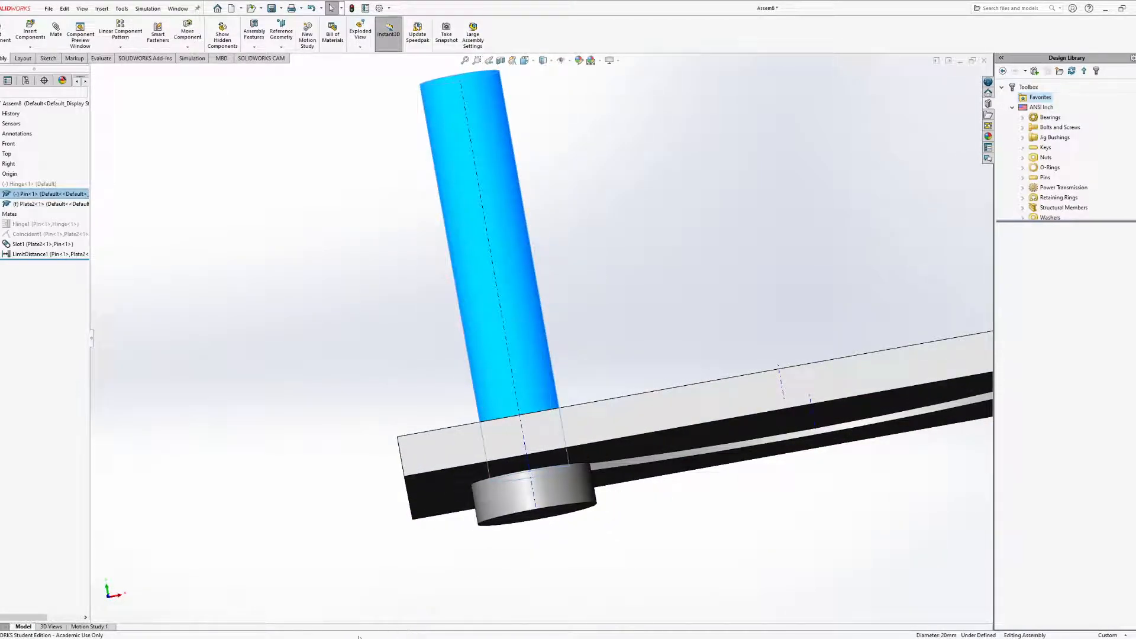
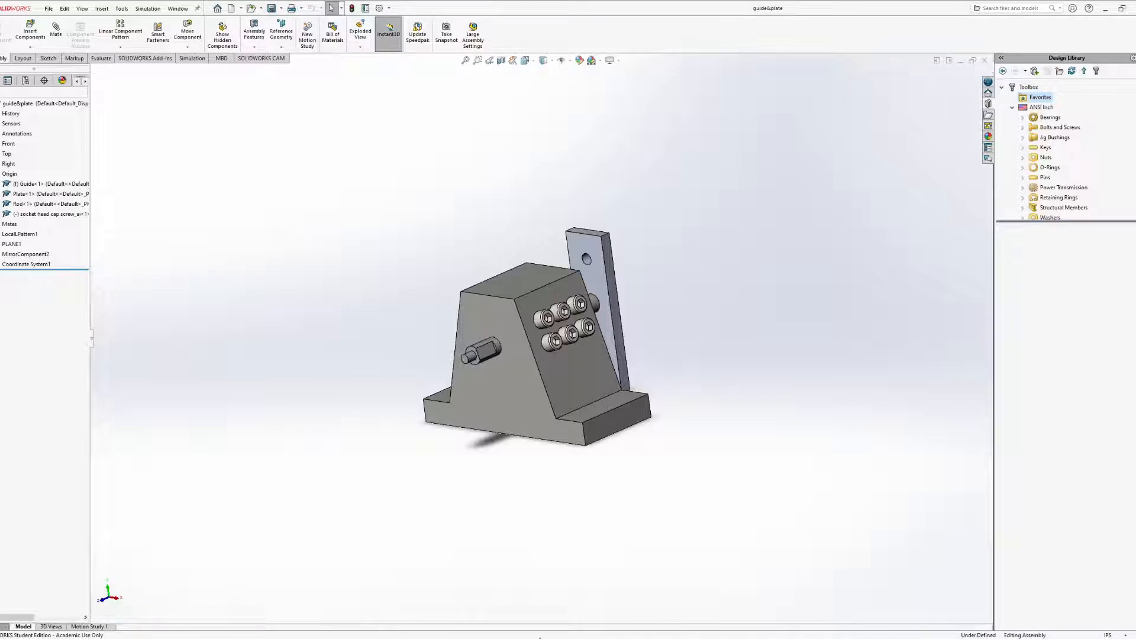
{"action": "middle_click_drag", "start_coordinate": [627, 284], "coordinate": [692, 335]}
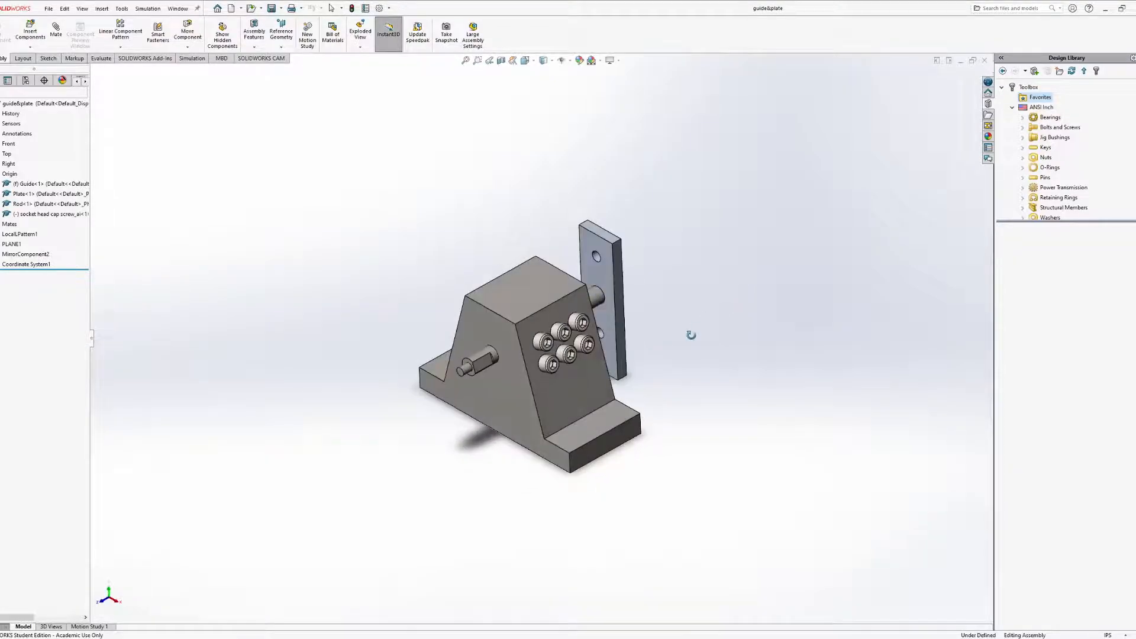
{"action": "middle_click_drag", "start_coordinate": [642, 442], "coordinate": [597, 363]}
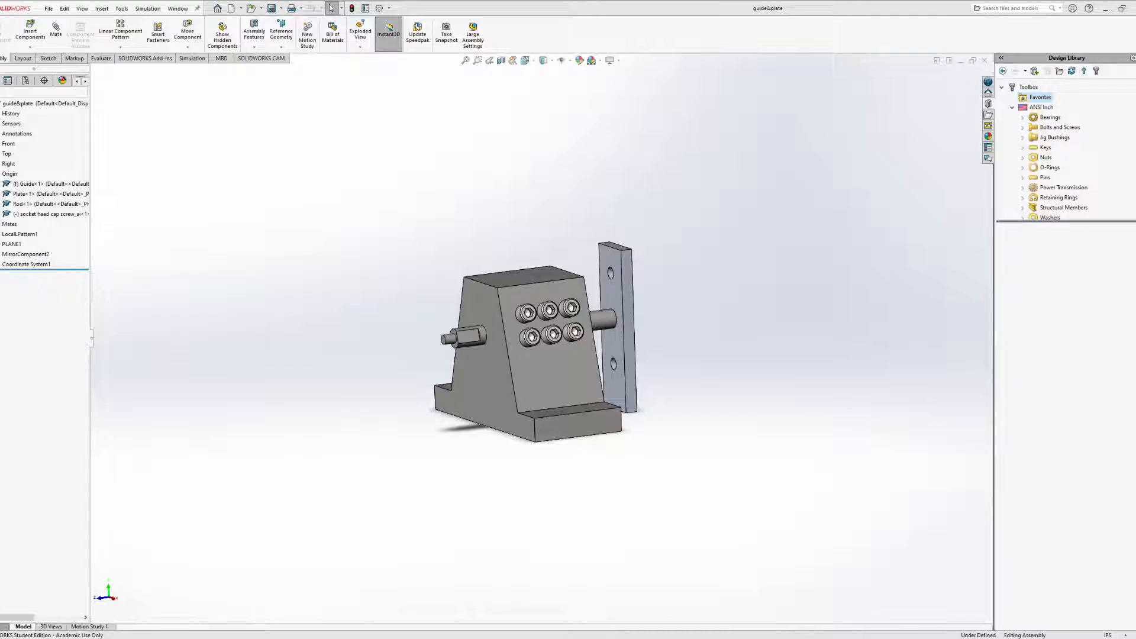
{"action": "middle_click_drag", "start_coordinate": [551, 349], "coordinate": [530, 352]}
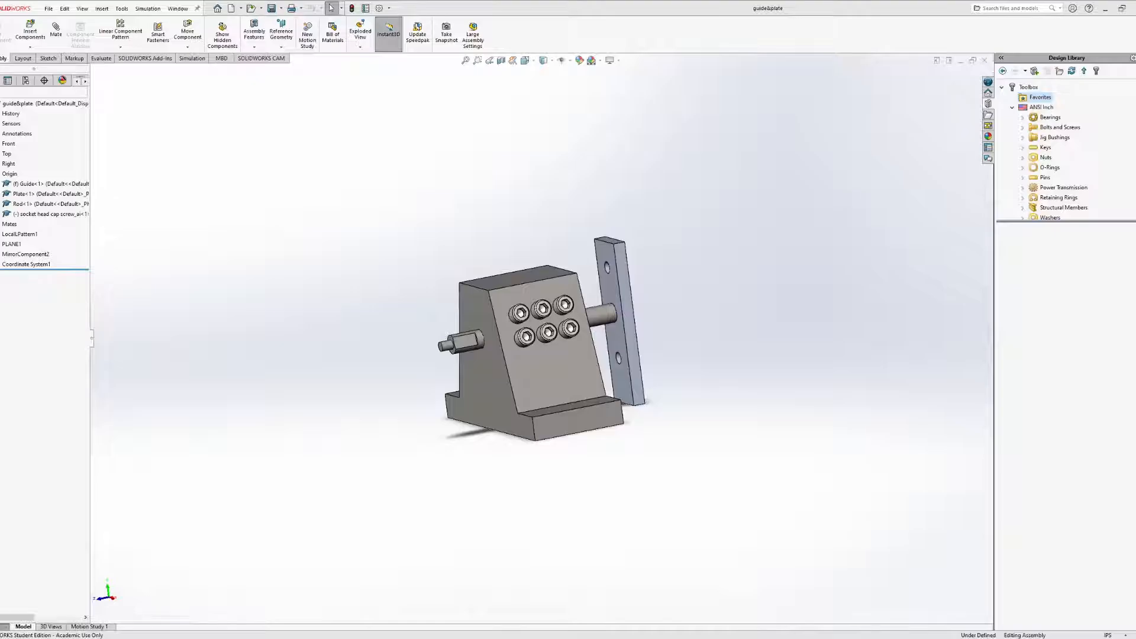
Open the Hex Head category of the ANSI Metric bolts and screws in the Toolbox library
{"action": "left_click", "coordinate": [1058, 132]}
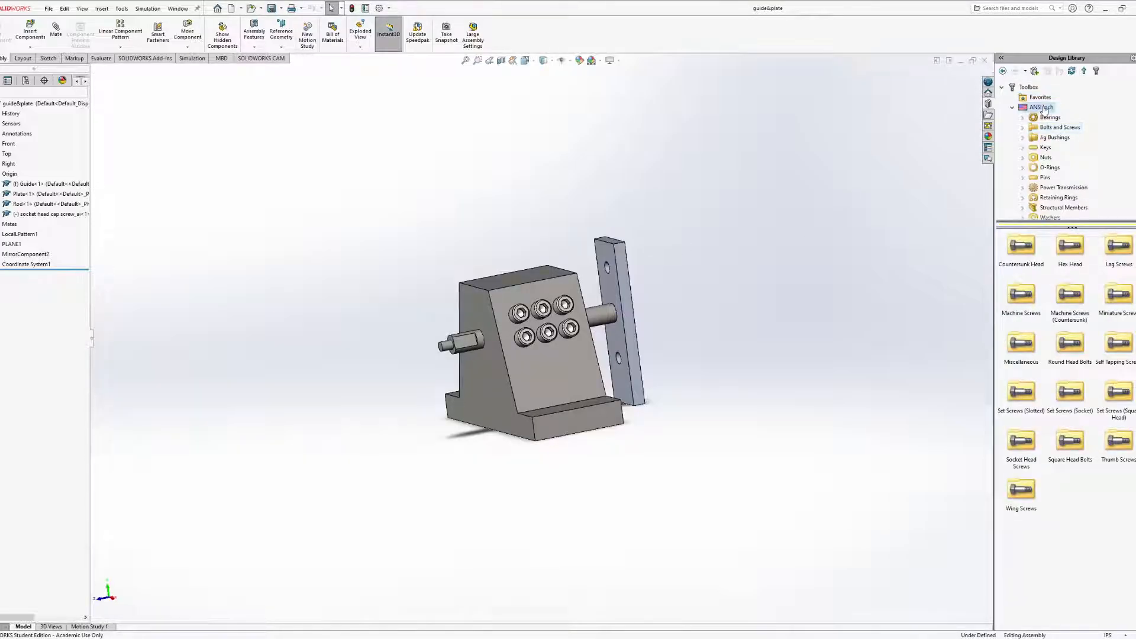
{"action": "left_click", "coordinate": [1043, 108]}
{"action": "left_click", "coordinate": [1014, 108]}
{"action": "left_click", "coordinate": [1041, 117]}
{"action": "left_click", "coordinate": [1011, 117]}
{"action": "double_click", "coordinate": [1068, 247]}
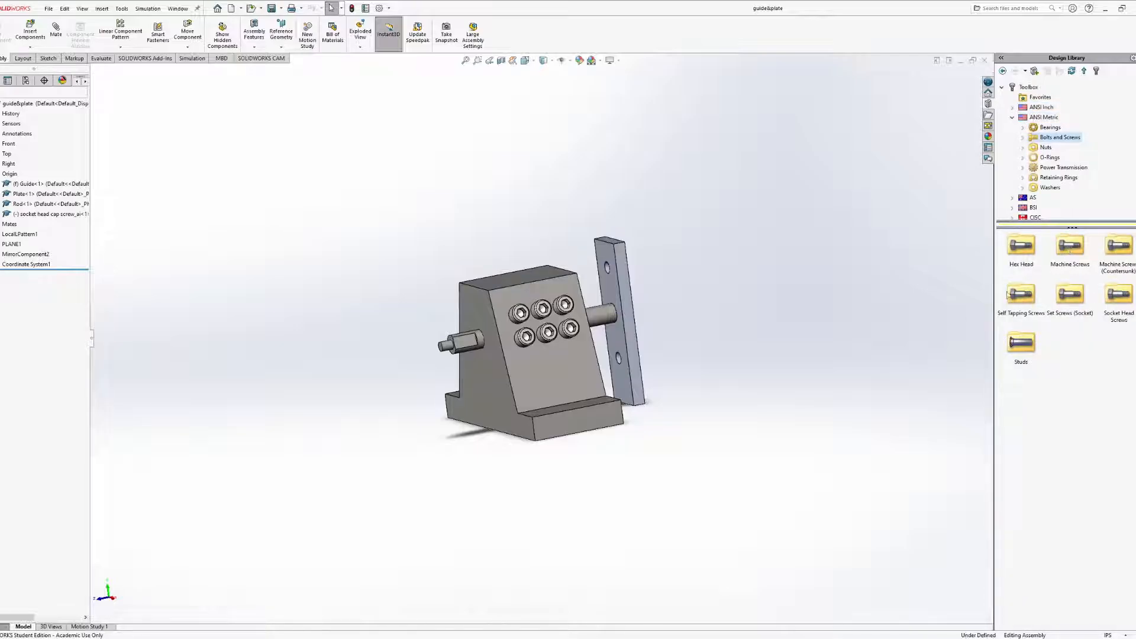
{"action": "middle_click_drag", "start_coordinate": [815, 232], "coordinate": [720, 253], "text": "ctrl"}
{"action": "double_click", "coordinate": [1022, 246]}
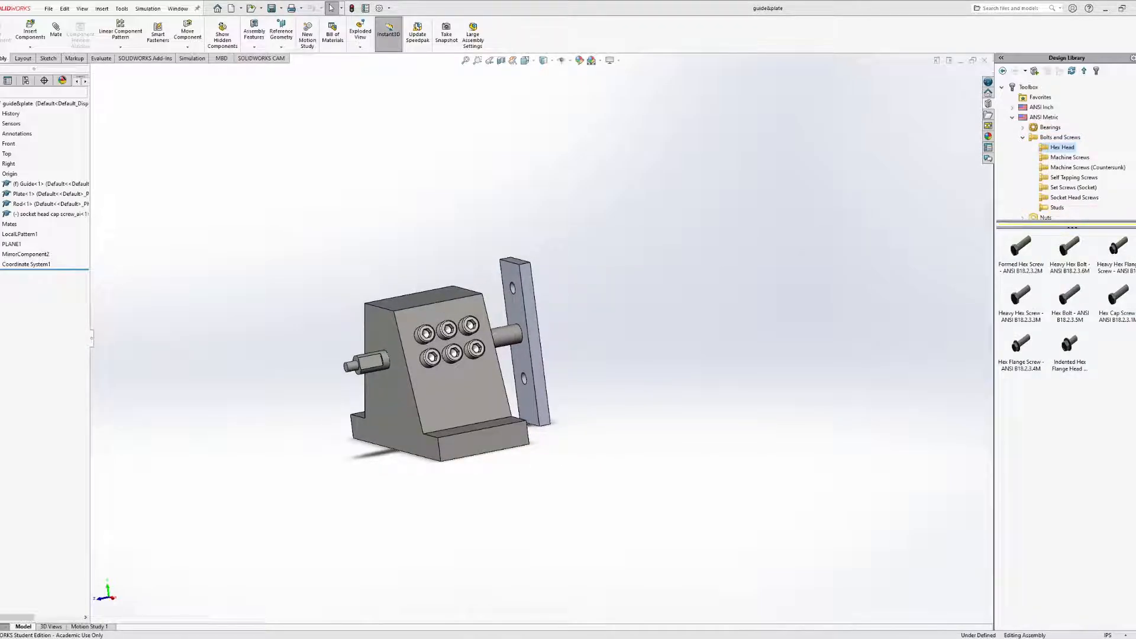
{"action": "left_click_drag", "start_coordinate": [1020, 246], "coordinate": [813, 274]}
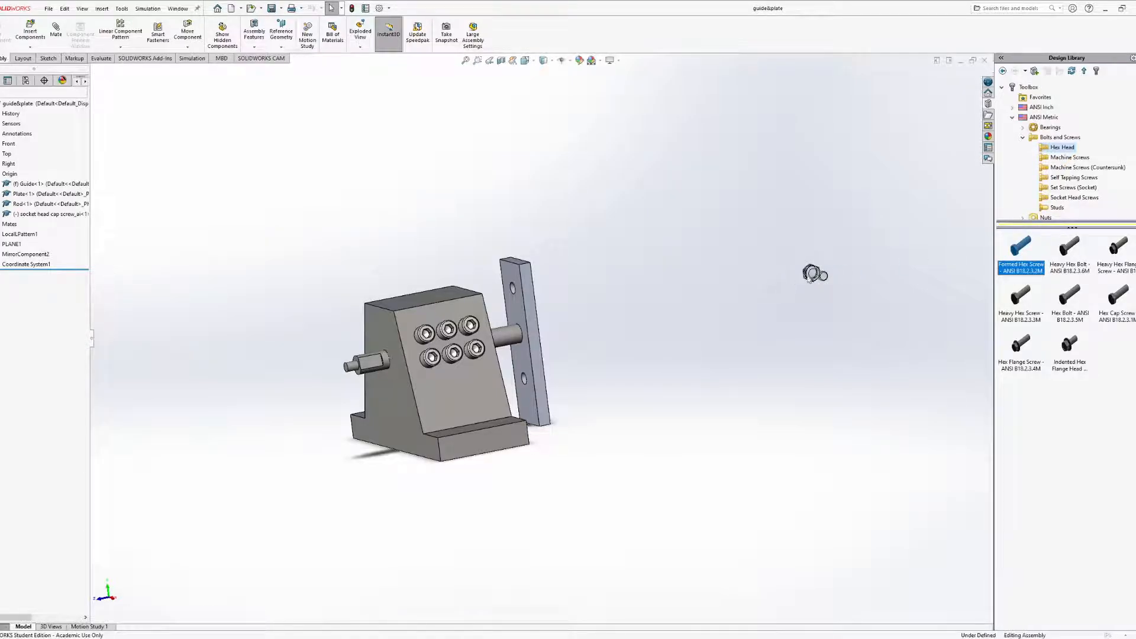
{"action": "mouse_move", "coordinate": [833, 262]}
{"action": "middle_mouse_down"}
{"action": "mouse_move", "coordinate": [816, 240]}
{"action": "mouse_move", "coordinate": [831, 251]}
{"action": "middle_mouse_up"}
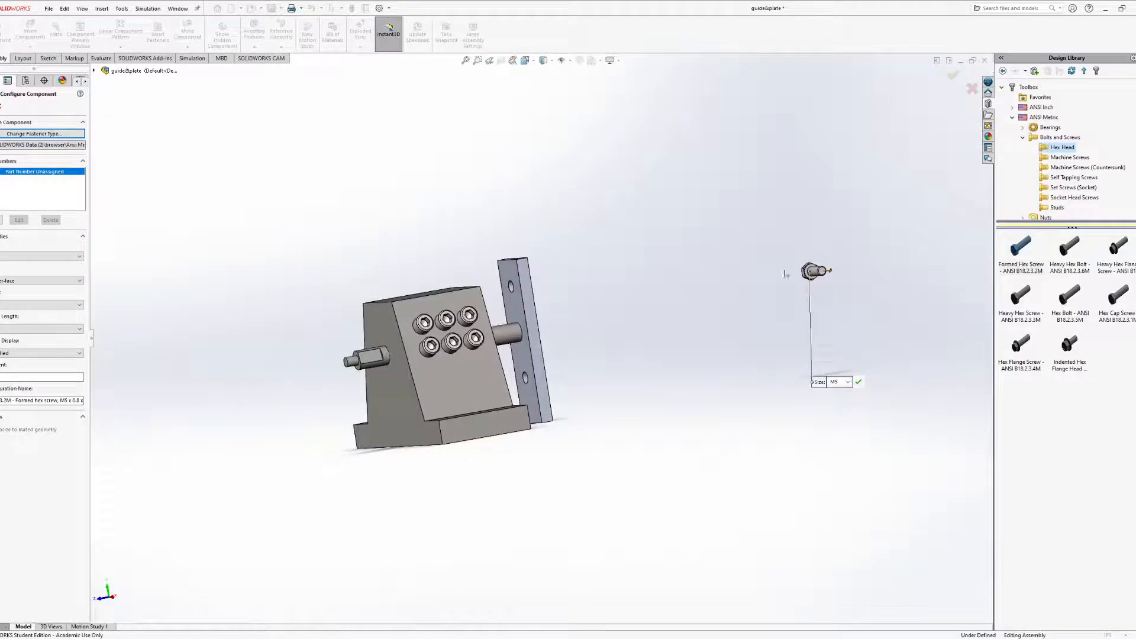
{"action": "left_click_drag", "start_coordinate": [61, 400], "coordinate": [119, 405]}
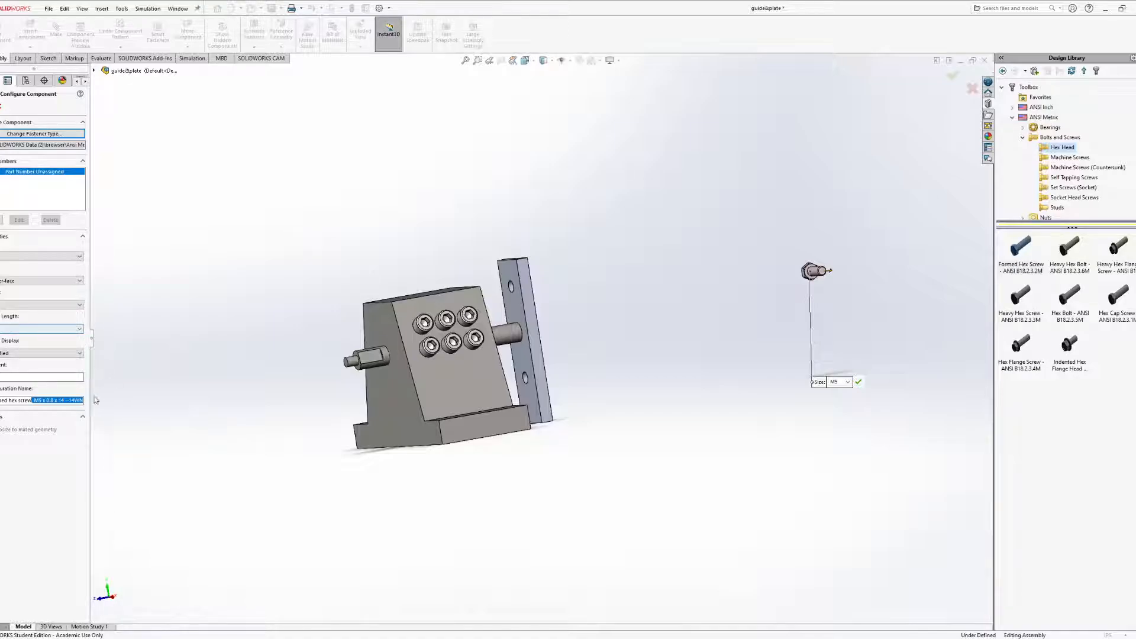
{"action": "left_click", "coordinate": [35, 471]}
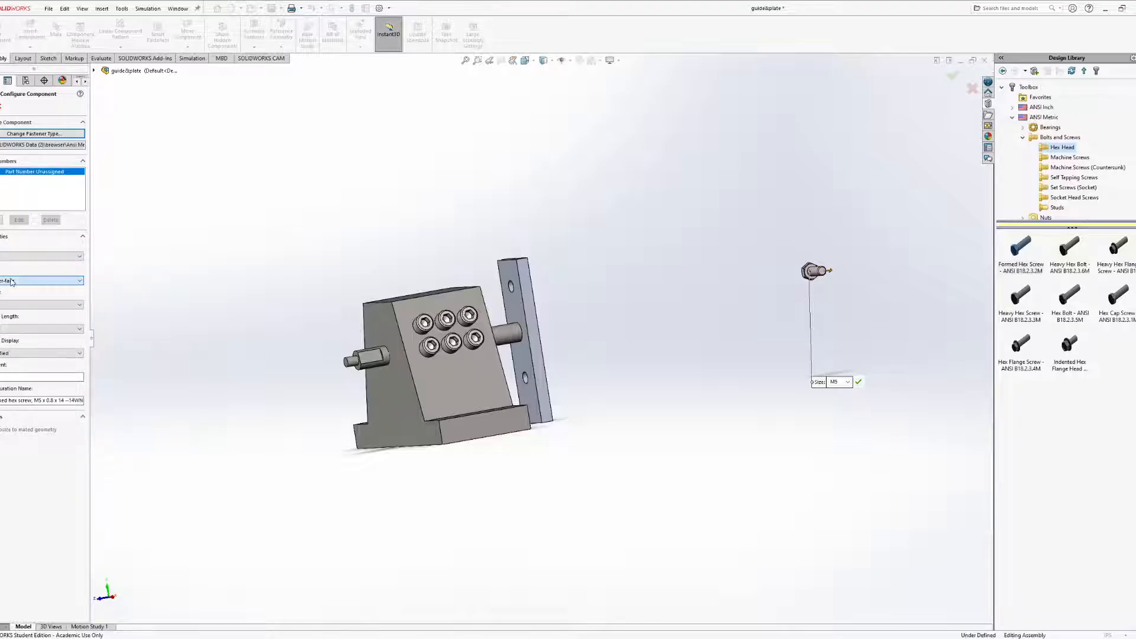
{"action": "scroll", "coordinate": [510, 290], "scroll_direction": "down", "scroll_amount": 5}
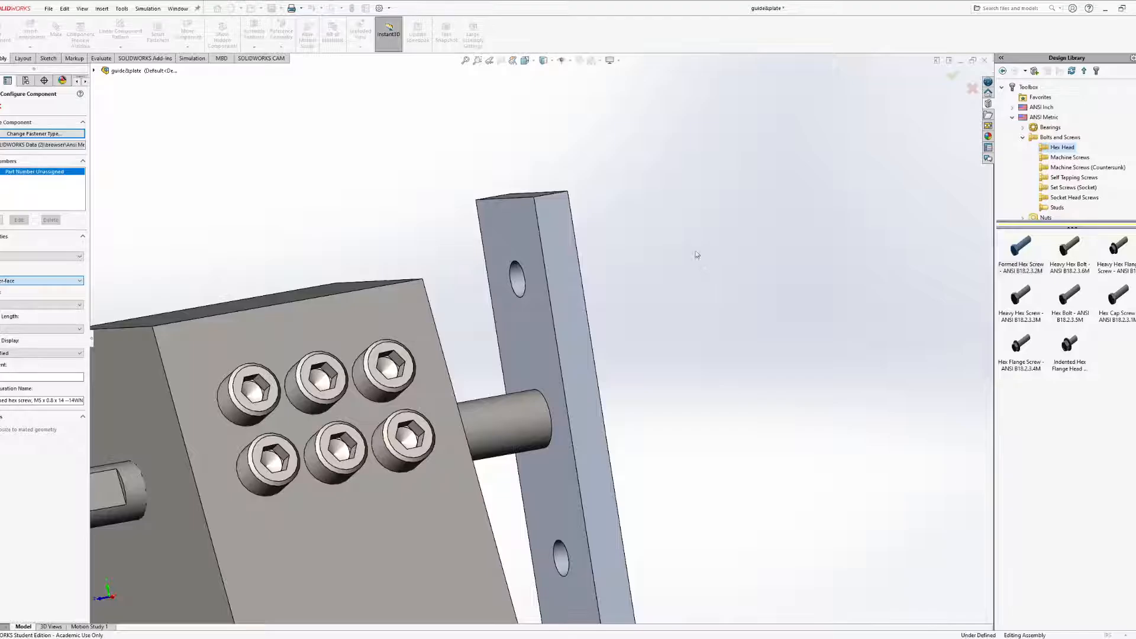
{"action": "scroll", "coordinate": [653, 321], "scroll_direction": "up", "scroll_amount": 5}
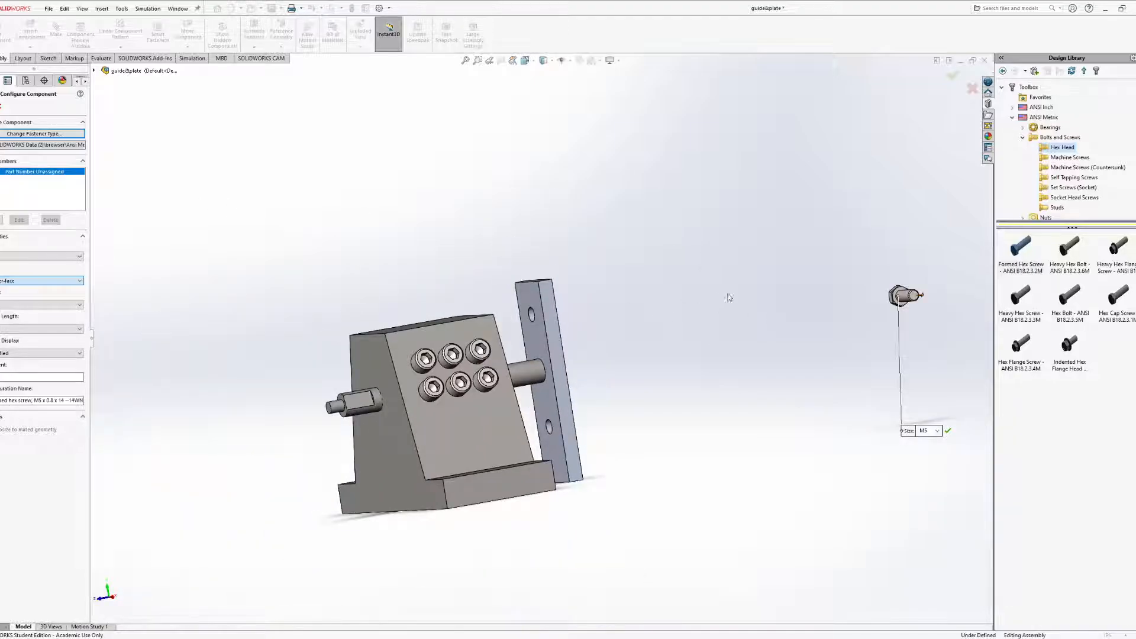
{"action": "key", "text": "Escape"}
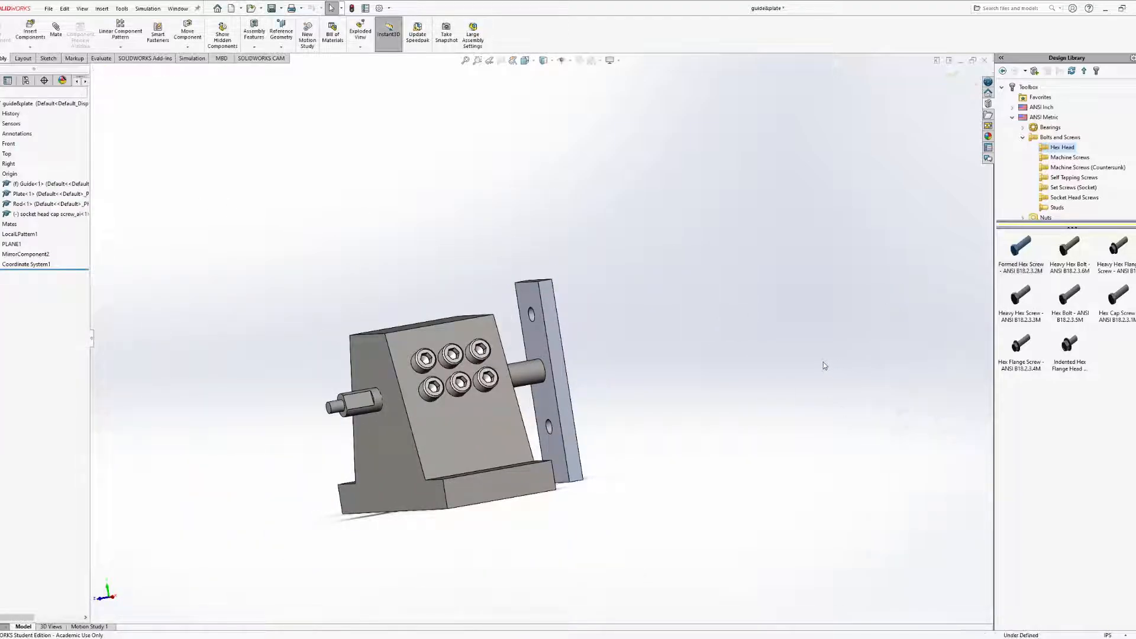
Insert an M5 Formed Hex Screw - ANSI B18.2.3.2M into empty space above the upright plate and inspect it
{"action": "left_click_drag", "start_coordinate": [1021, 245], "coordinate": [469, 253]}
{"action": "scroll", "coordinate": [523, 237], "scroll_direction": "up", "scroll_amount": 3}
{"action": "scroll", "coordinate": [560, 417], "scroll_direction": "down", "scroll_amount": 10}
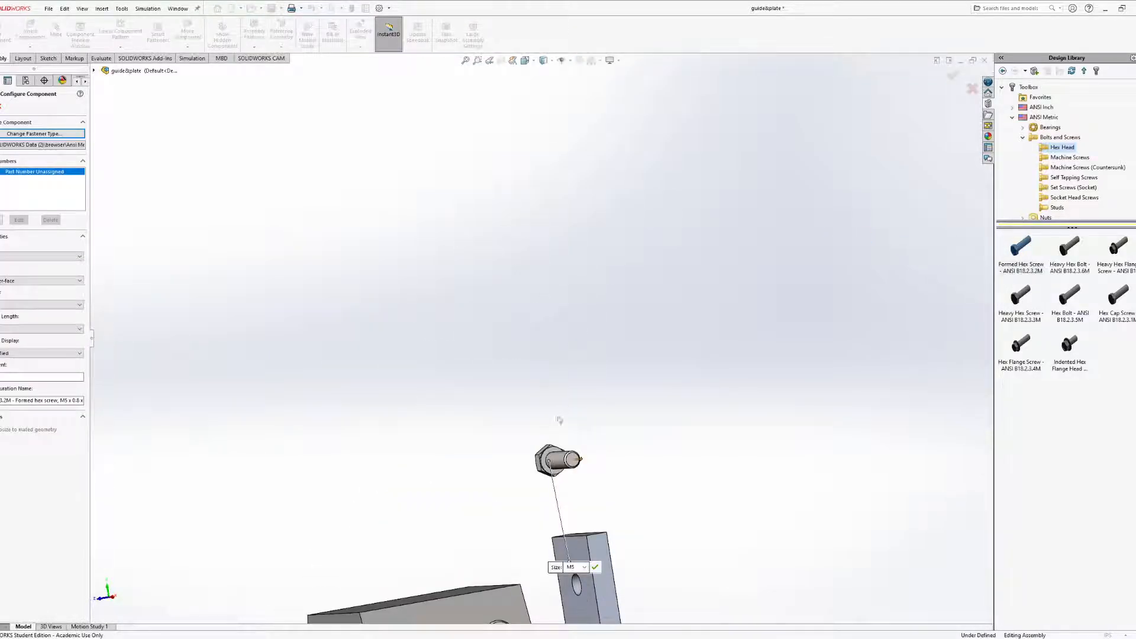
{"action": "middle_click_drag", "start_coordinate": [609, 422], "coordinate": [554, 534]}
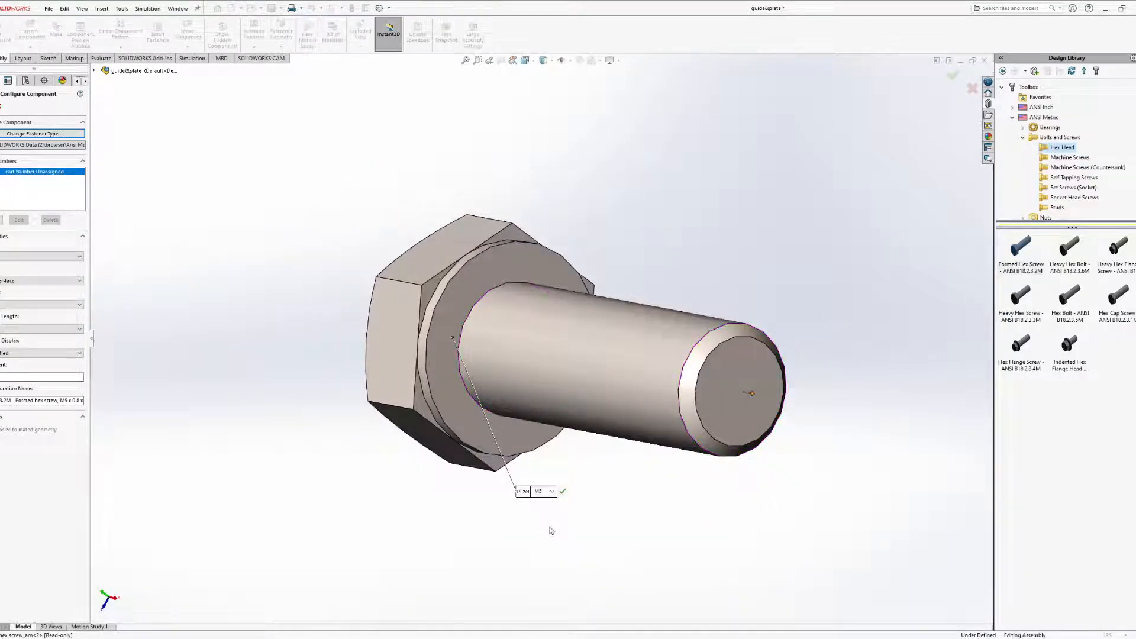
{"action": "scroll", "coordinate": [521, 471], "scroll_direction": "up", "scroll_amount": 5}
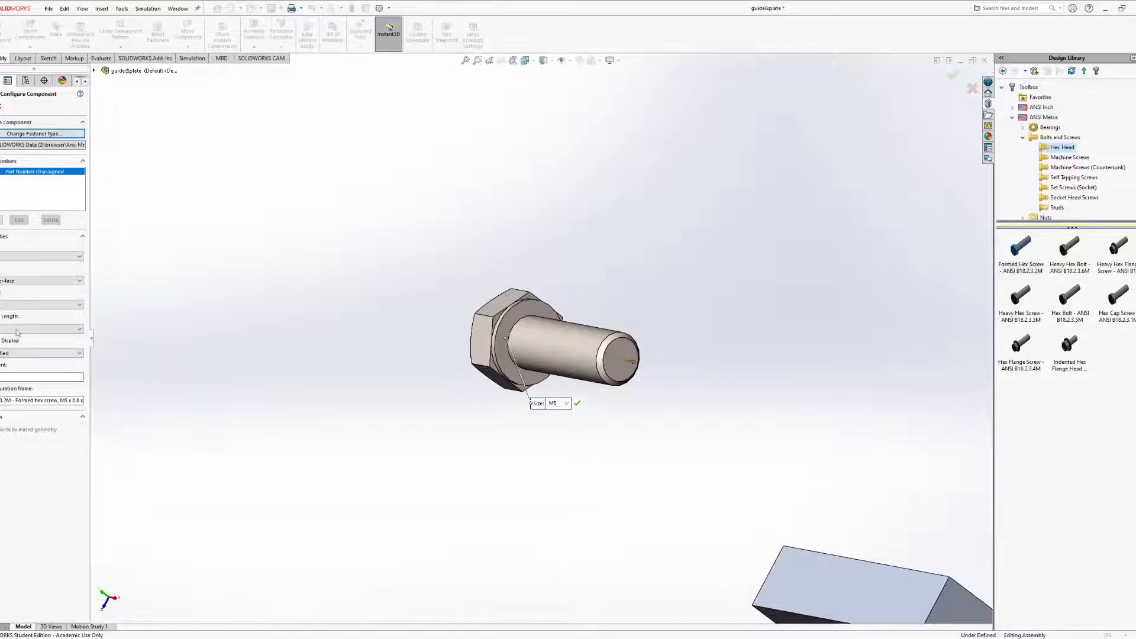
Change the formed hex screw's head finish to the alternative to washer-face and check the size text in its configuration name
{"action": "left_click", "coordinate": [23, 283]}
{"action": "left_click", "coordinate": [20, 293]}
{"action": "left_click_drag", "start_coordinate": [53, 401], "coordinate": [95, 403]}
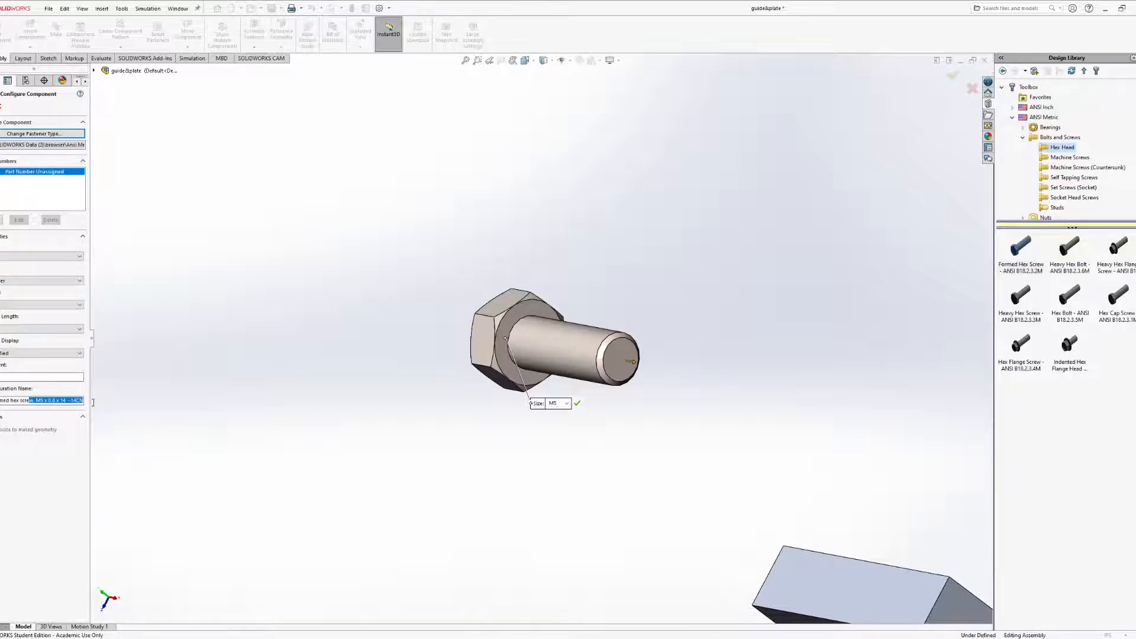
Switch the hex screw's head finish between washer-face and its alternative several times and compare the suffix of the configuration name
{"action": "left_click", "coordinate": [33, 467]}
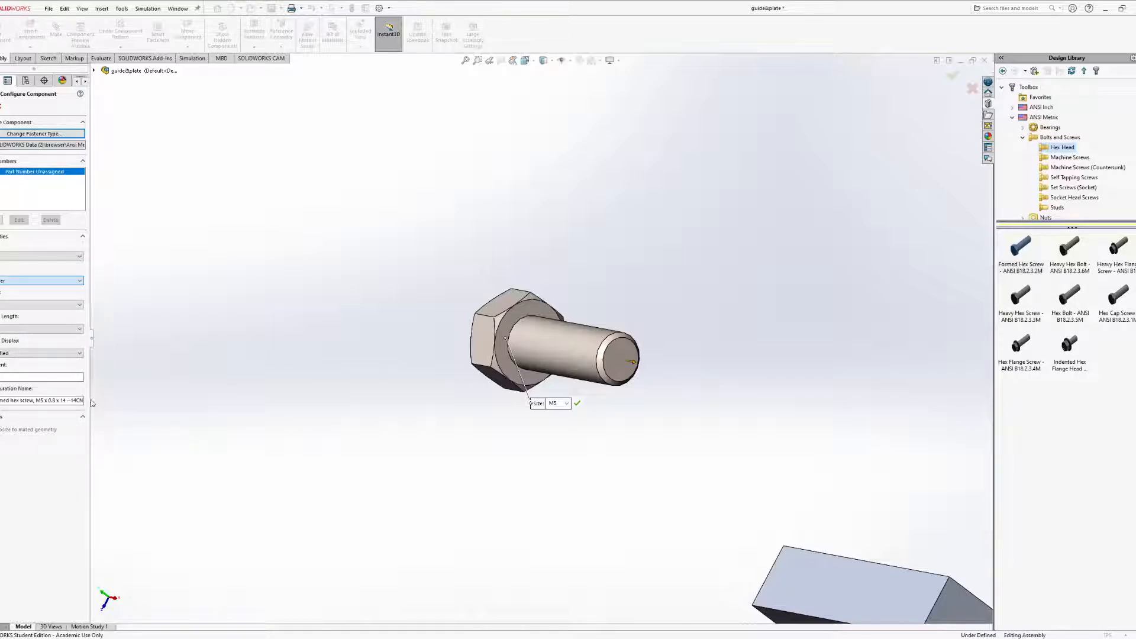
{"action": "left_click", "coordinate": [6, 290]}
{"action": "left_click_drag", "start_coordinate": [46, 402], "coordinate": [107, 401]}
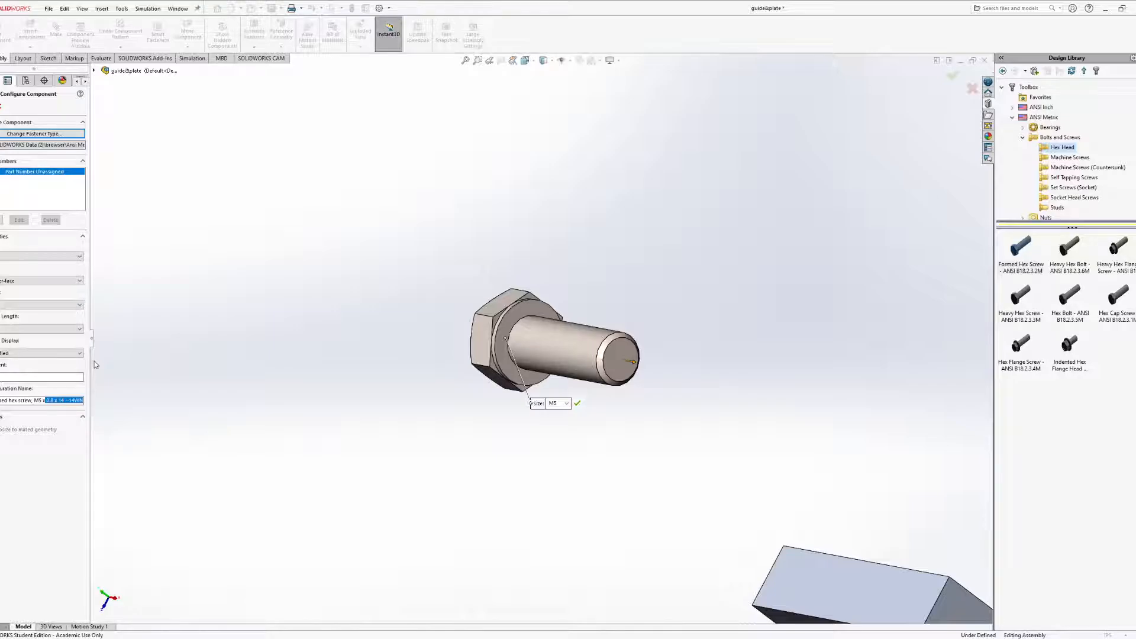
{"action": "left_click", "coordinate": [37, 283]}
{"action": "left_click", "coordinate": [24, 294]}
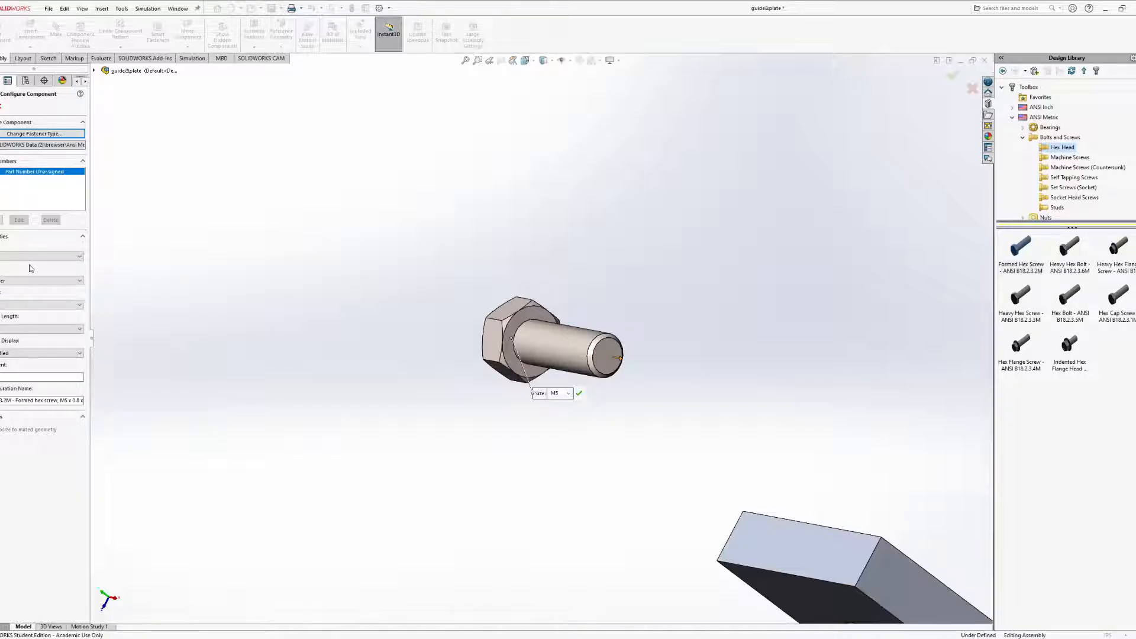
{"action": "left_click", "coordinate": [51, 282]}
{"action": "left_click", "coordinate": [51, 294]}
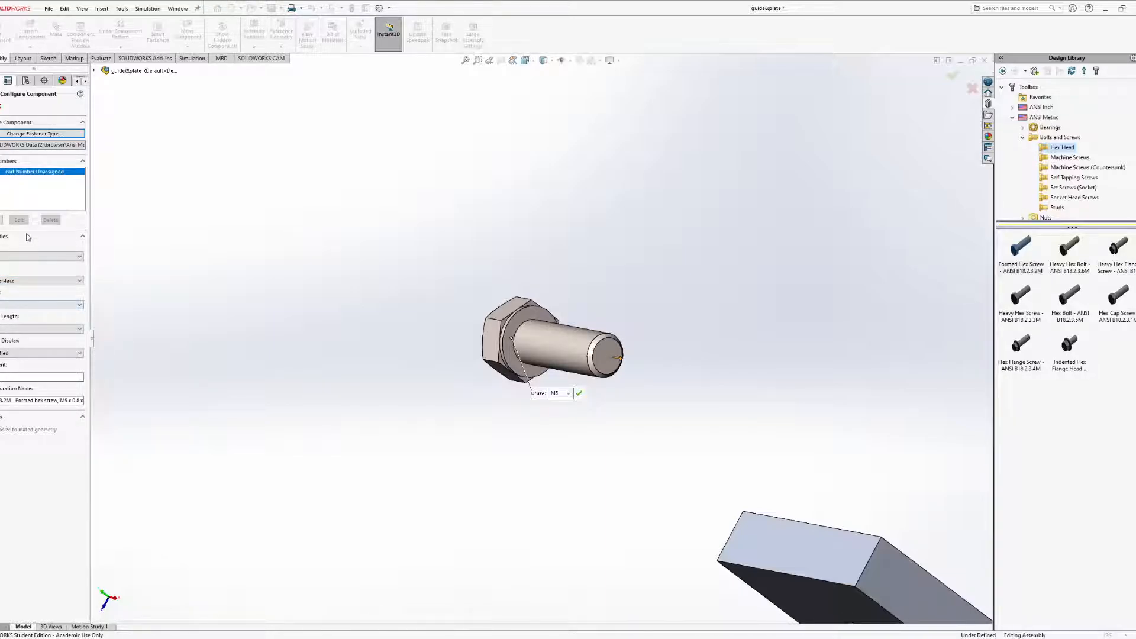
{"action": "left_click", "coordinate": [25, 280]}
Set the hex screw's head finish to the alternative to washer-face, inspect the screw, and cancel its insertion
{"action": "left_click_drag", "start_coordinate": [91, 343], "coordinate": [122, 337]}
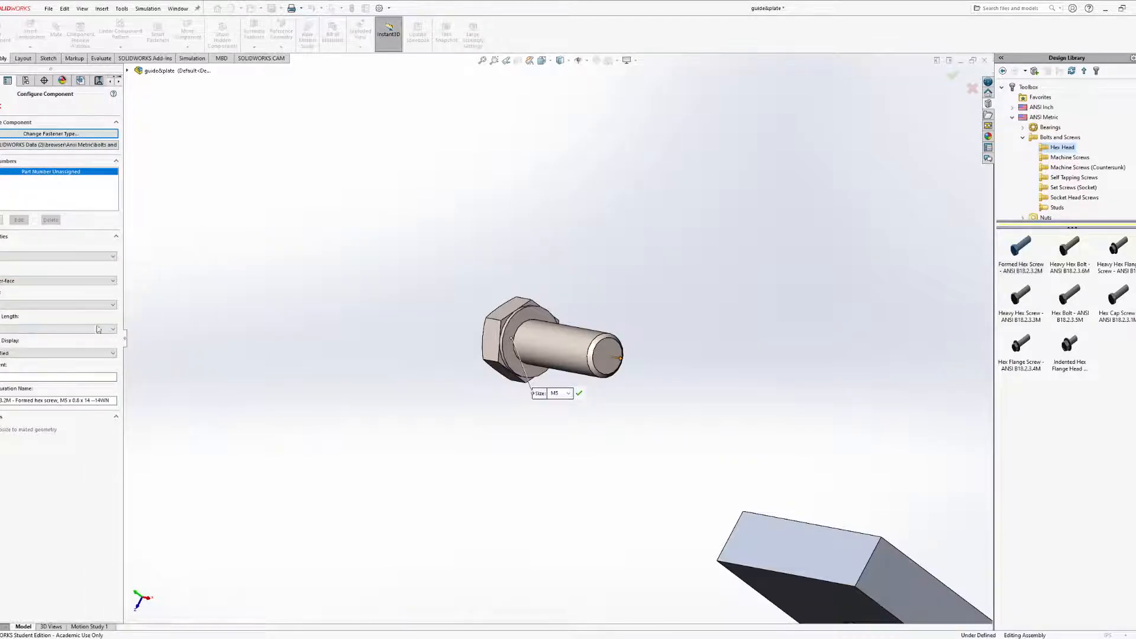
{"action": "left_click", "coordinate": [24, 280]}
{"action": "left_click", "coordinate": [52, 282]}
{"action": "left_click", "coordinate": [45, 289]}
{"action": "middle_click_drag", "start_coordinate": [503, 335], "coordinate": [528, 377]}
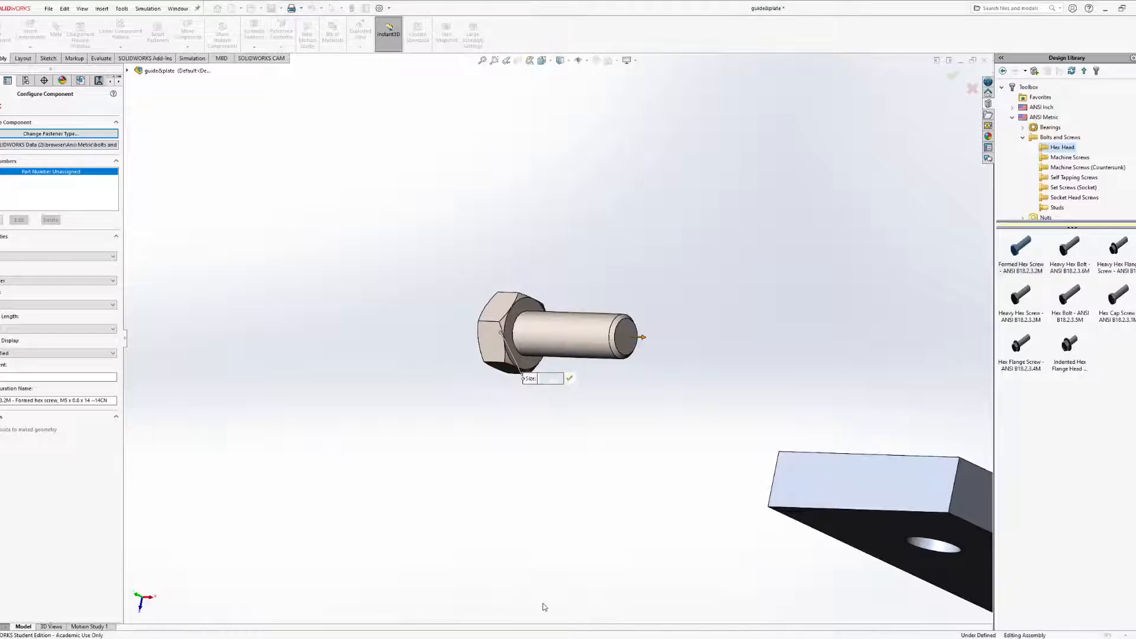
{"action": "middle_click_drag", "start_coordinate": [553, 497], "coordinate": [506, 453]}
{"action": "scroll", "coordinate": [469, 475], "scroll_direction": "up", "scroll_amount": 3}
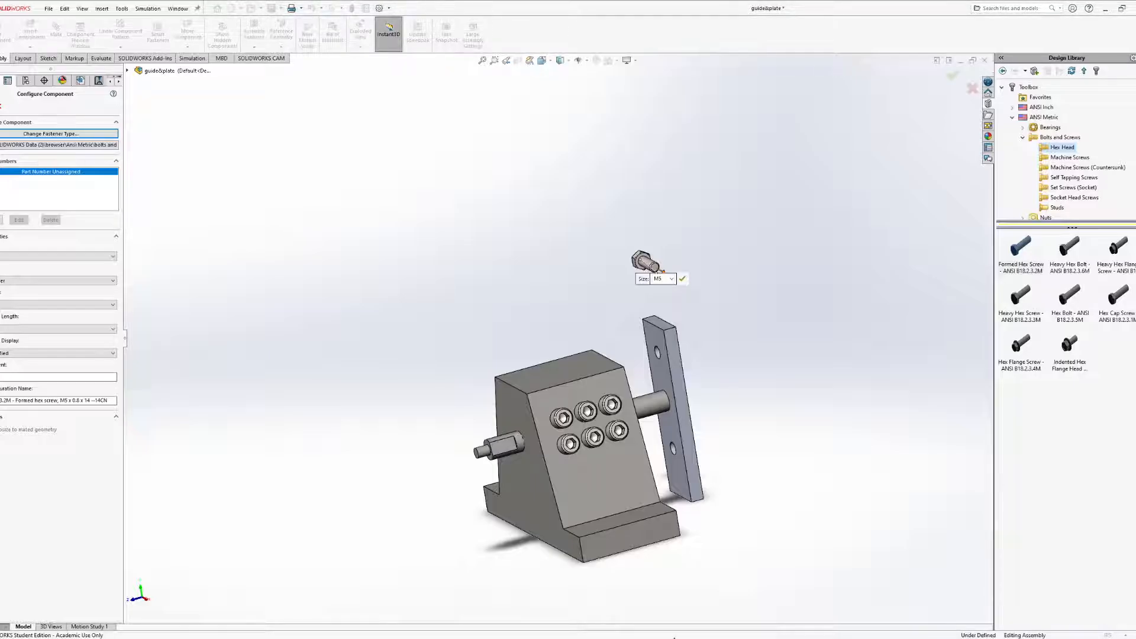
{"action": "left_click", "coordinate": [1, 107]}
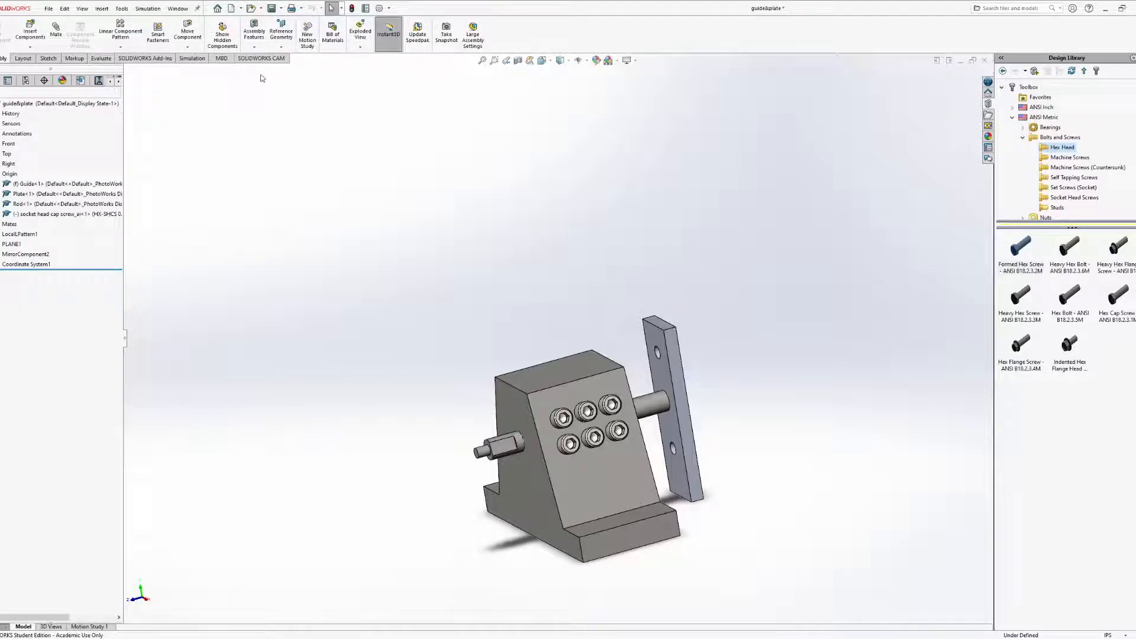
Evaluate the mass properties of the guide&plate assembly
{"action": "left_click", "coordinate": [100, 58]}
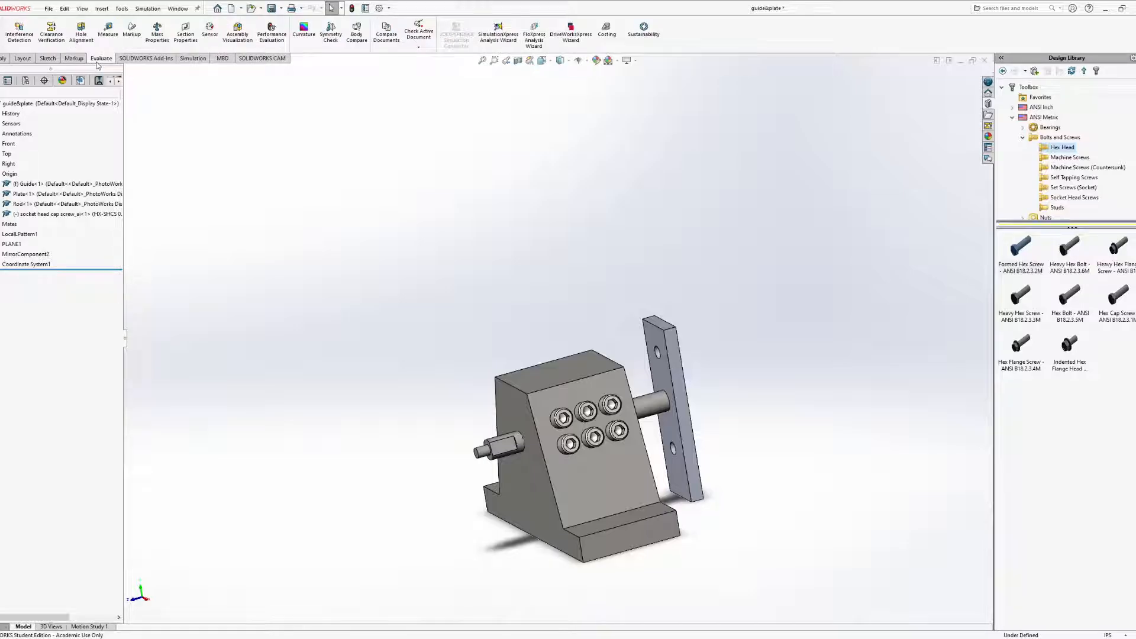
{"action": "middle_click_drag", "start_coordinate": [323, 281], "coordinate": [448, 338]}
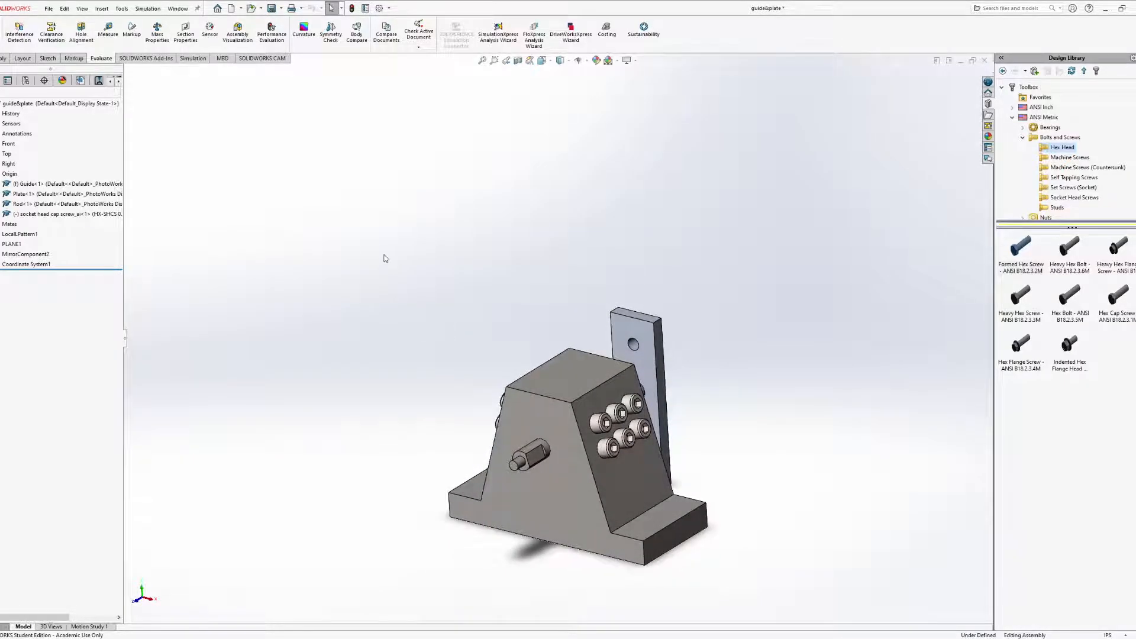
{"action": "mouse_move", "coordinate": [406, 295]}
{"action": "middle_mouse_down"}
{"action": "mouse_move", "coordinate": [395, 260]}
{"action": "mouse_move", "coordinate": [393, 292]}
{"action": "mouse_move", "coordinate": [391, 274]}
{"action": "mouse_move", "coordinate": [404, 282]}
{"action": "middle_mouse_up"}
{"action": "scroll", "coordinate": [401, 241], "scroll_direction": "down", "scroll_amount": 4}
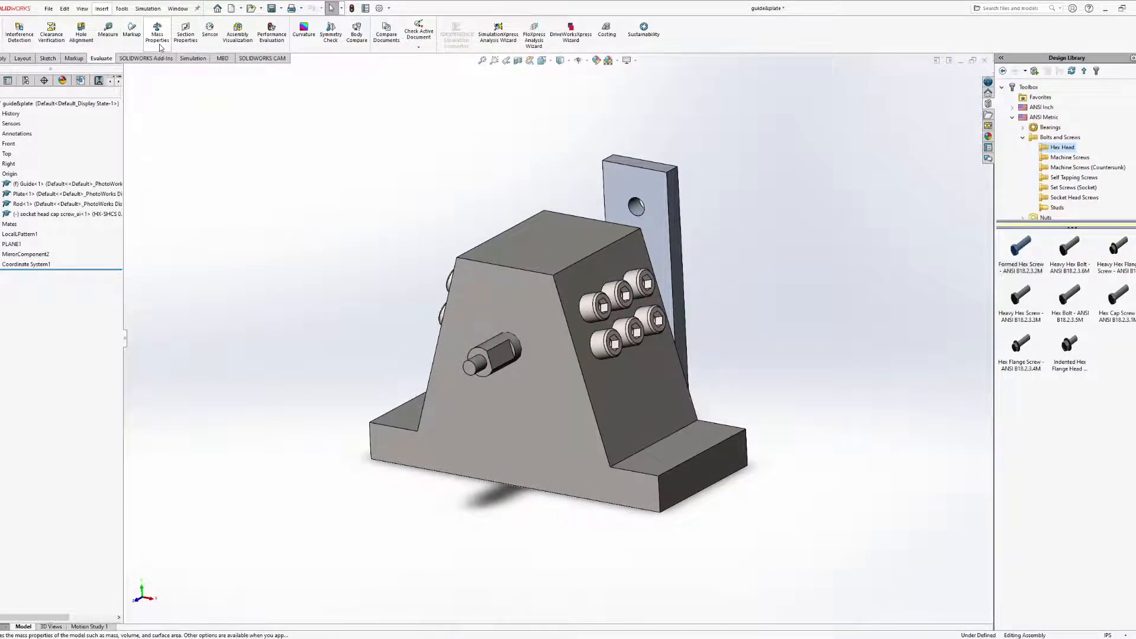
{"action": "left_click", "coordinate": [159, 41]}
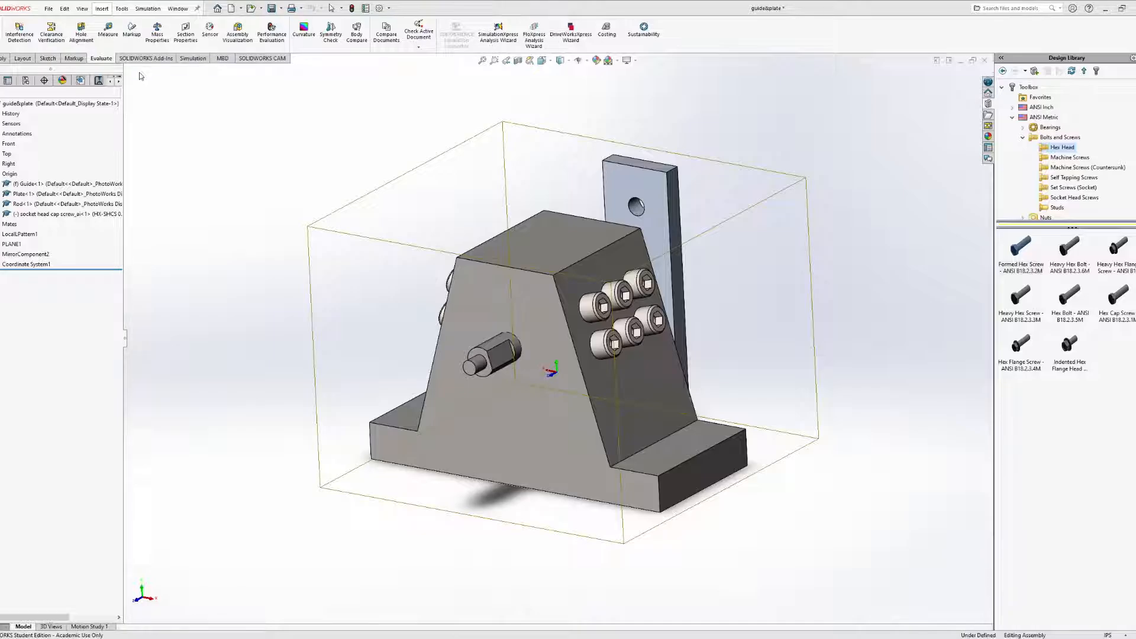
Slide the rod and its attached plate along the guide and re-evaluate the assembly's mass properties
{"action": "middle_click_drag", "start_coordinate": [586, 256], "coordinate": [659, 260]}
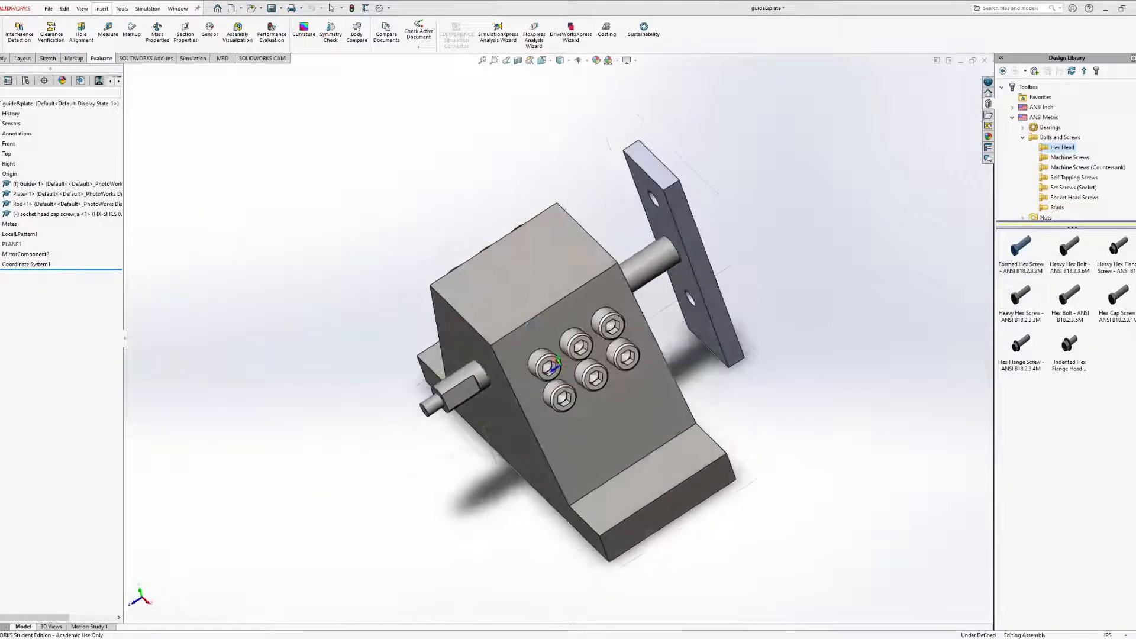
{"action": "mouse_move", "coordinate": [660, 261]}
{"action": "left_mouse_down"}
{"action": "mouse_move", "coordinate": [627, 273]}
{"action": "mouse_move", "coordinate": [648, 260]}
{"action": "left_mouse_up"}
{"action": "middle_click_drag", "start_coordinate": [583, 349], "coordinate": [600, 340]}
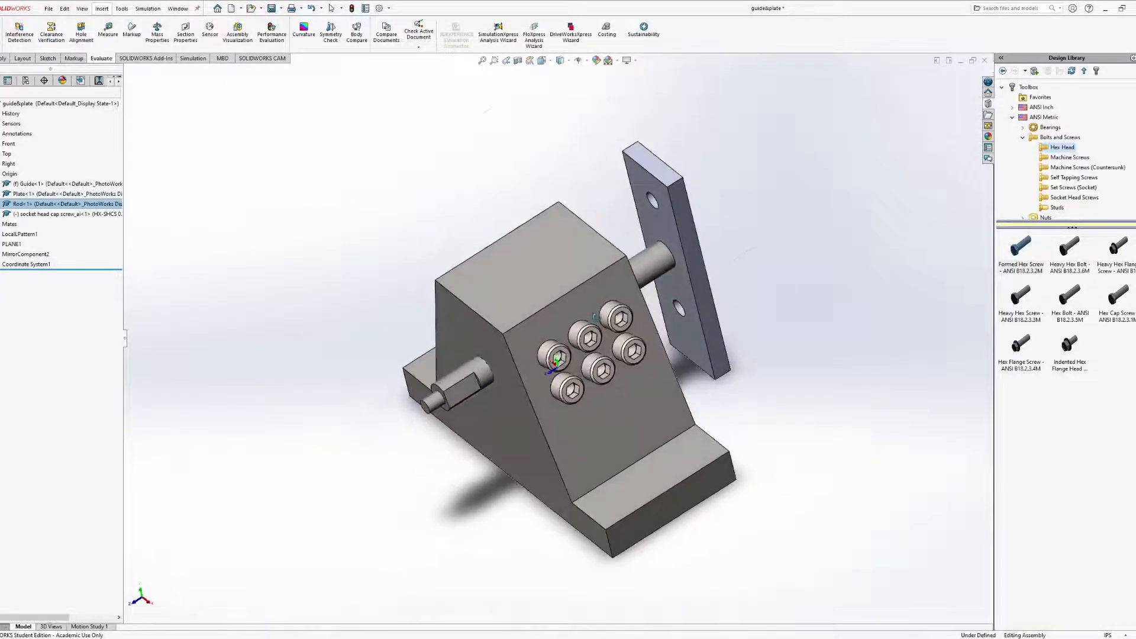
{"action": "left_click_drag", "start_coordinate": [455, 380], "coordinate": [437, 387]}
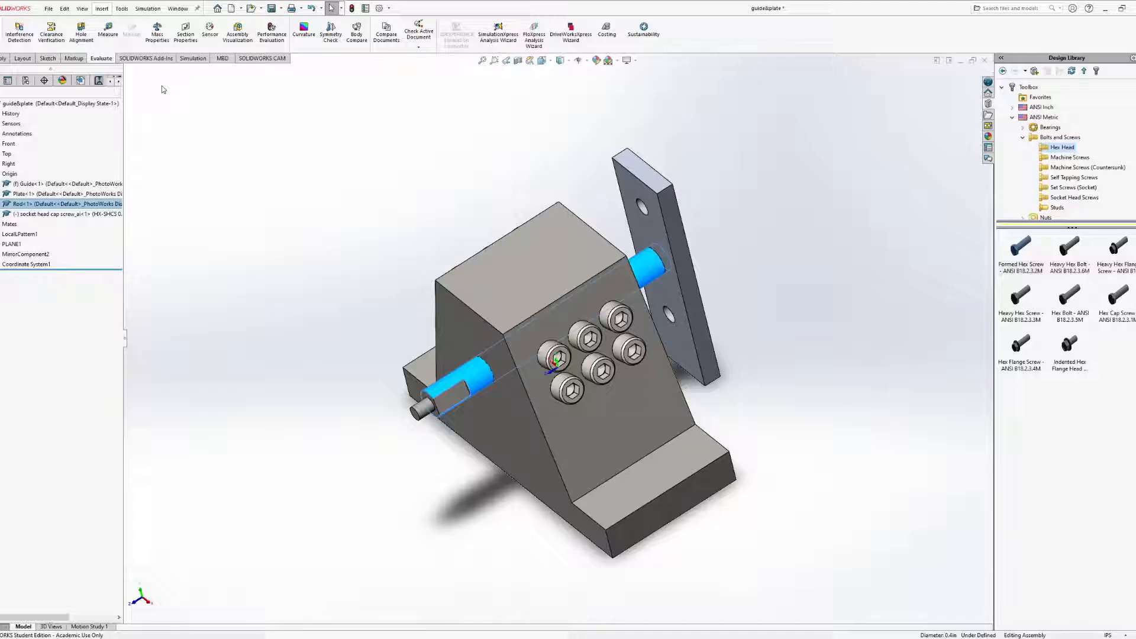
{"action": "mouse_move", "coordinate": [668, 207]}
{"action": "middle_mouse_down"}
{"action": "mouse_move", "coordinate": [690, 159]}
{"action": "mouse_move", "coordinate": [670, 213]}
{"action": "middle_mouse_up"}
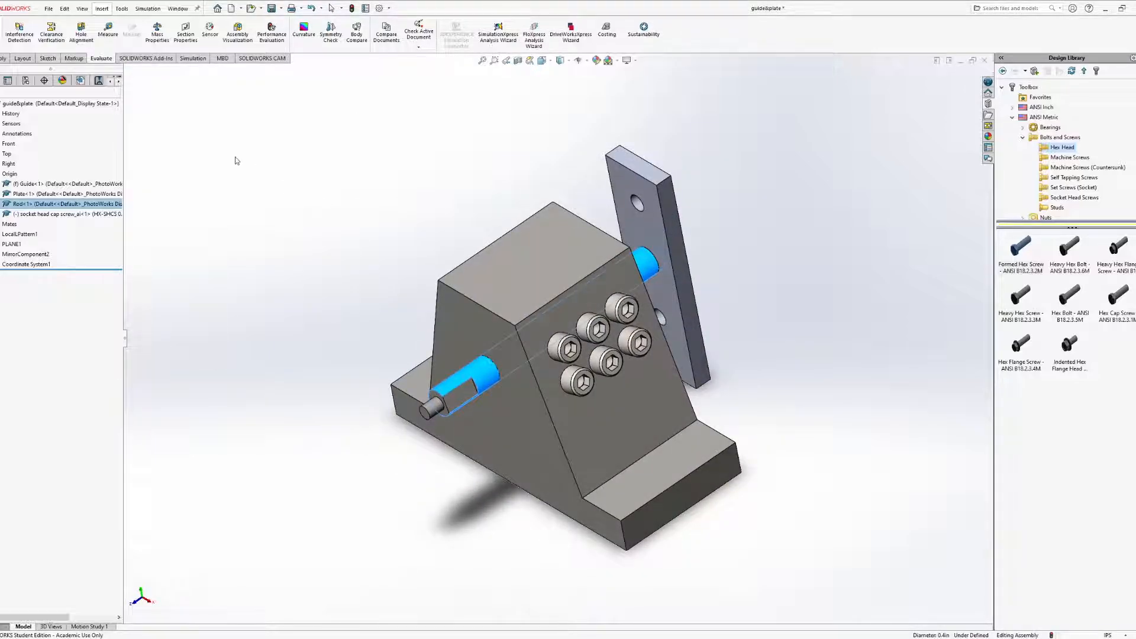
{"action": "left_click", "coordinate": [111, 89]}
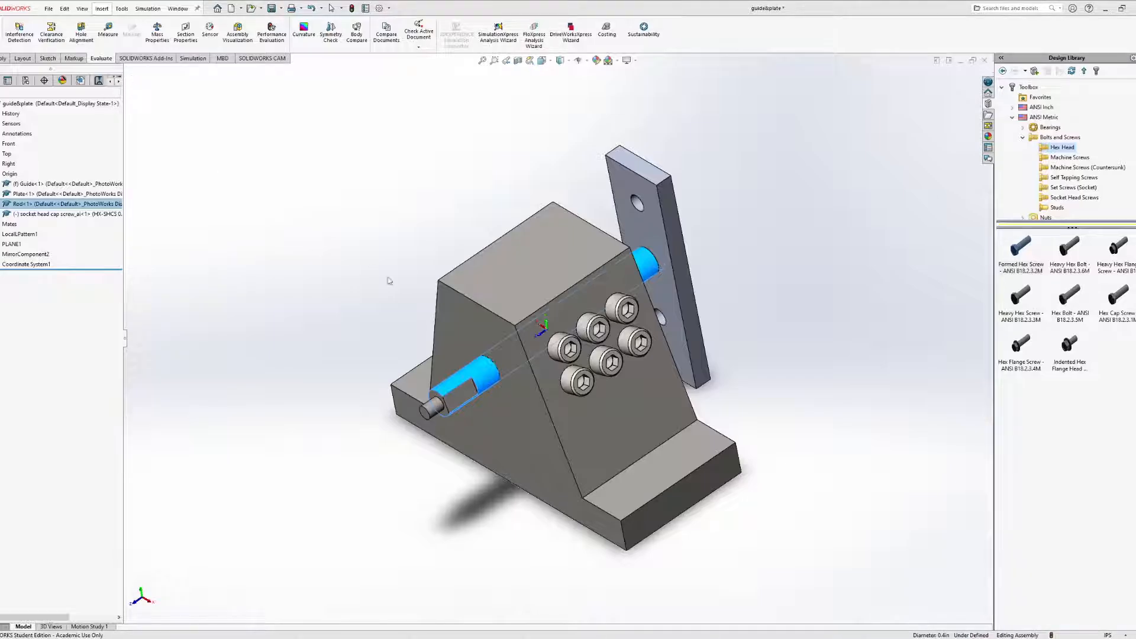
Slide the rod back and forth through the guide and compare the assembly's centre of mass at each position
{"action": "left_click_drag", "start_coordinate": [475, 377], "coordinate": [432, 408]}
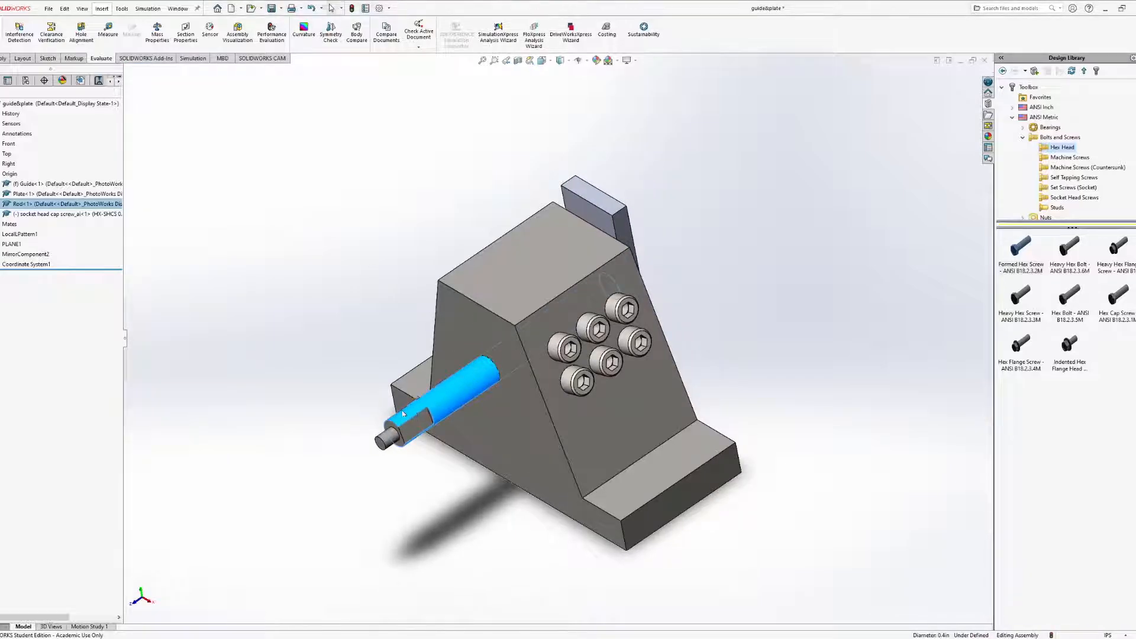
{"action": "middle_click_drag", "start_coordinate": [457, 367], "coordinate": [423, 388]}
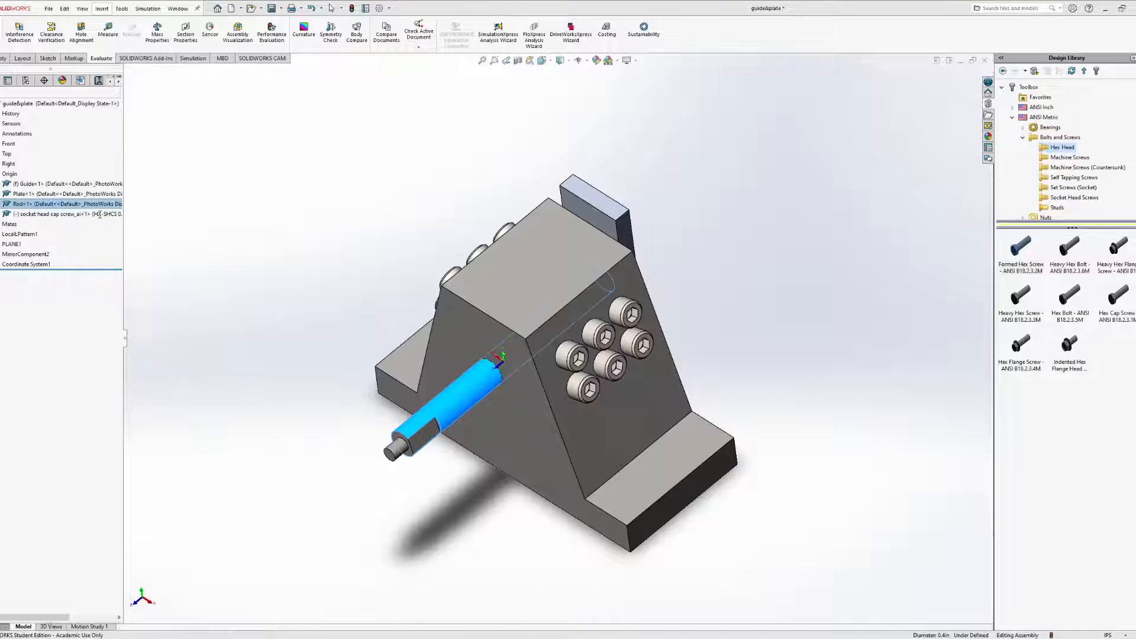
{"action": "left_click_drag", "start_coordinate": [462, 398], "coordinate": [555, 342]}
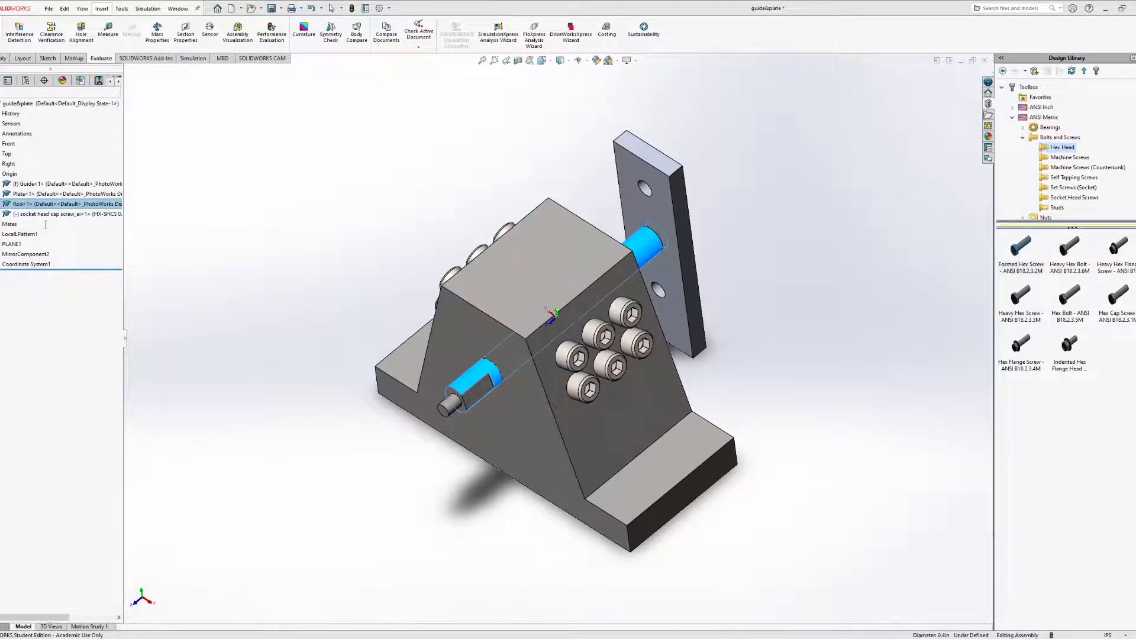
{"action": "middle_click_drag", "start_coordinate": [161, 239], "coordinate": [318, 284]}
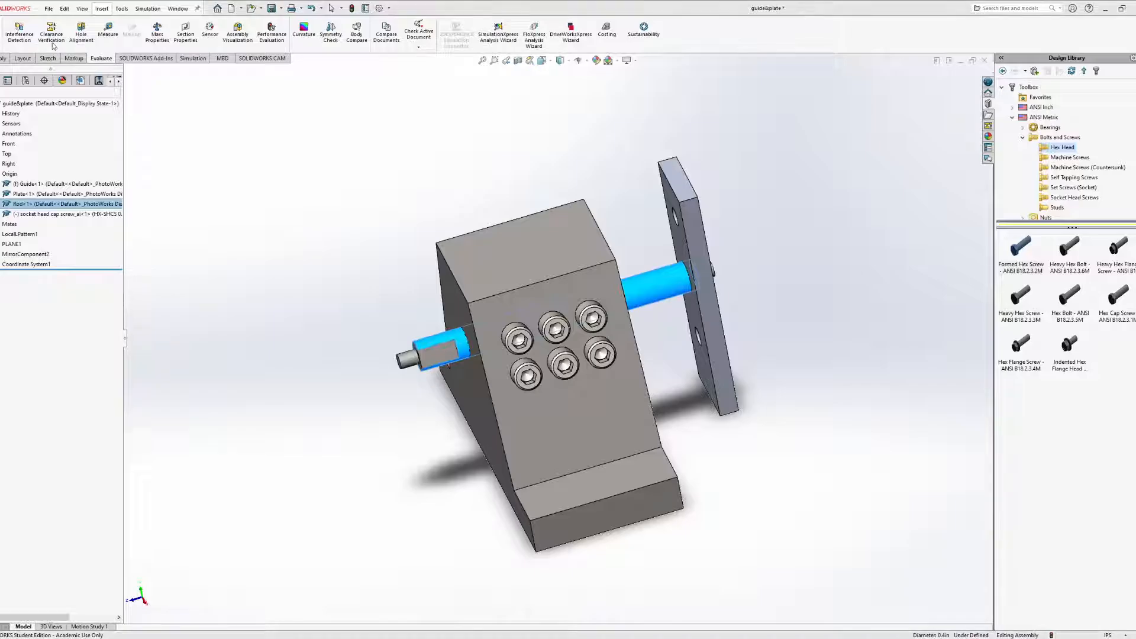
{"action": "key", "text": "Escape"}
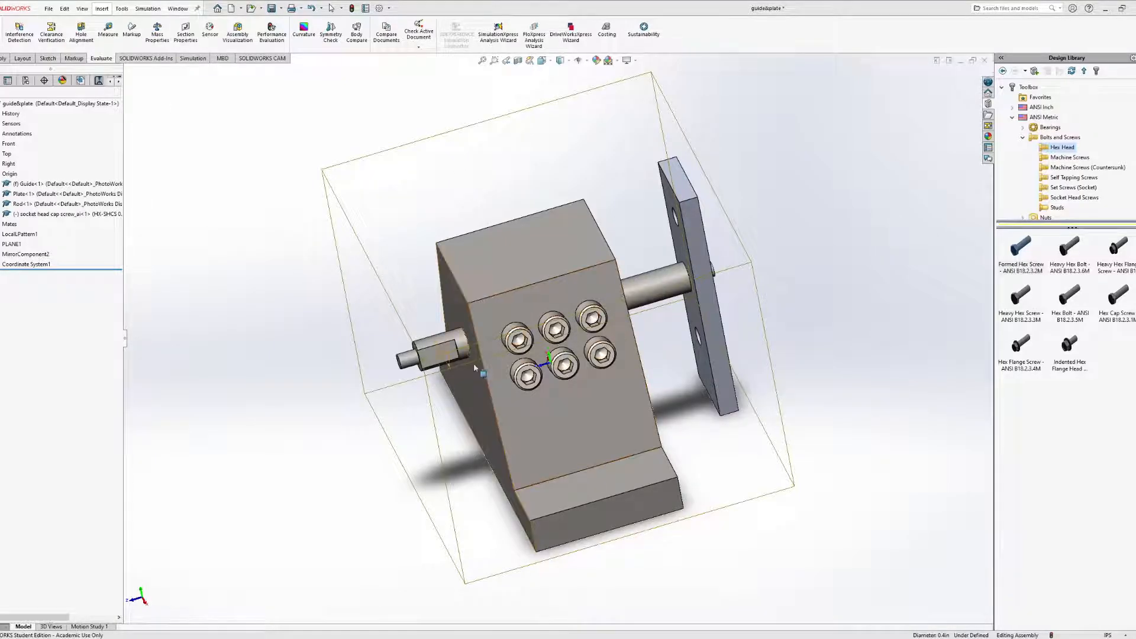
{"action": "left_click_drag", "start_coordinate": [447, 355], "coordinate": [329, 379]}
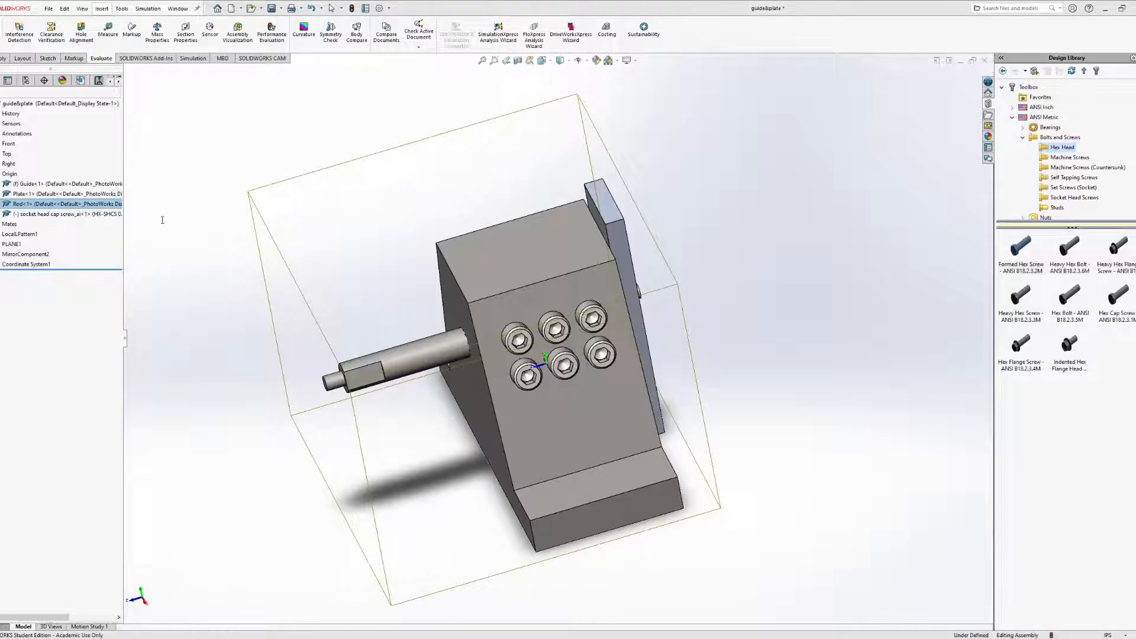
{"action": "mouse_move", "coordinate": [332, 232]}
{"action": "middle_mouse_down"}
{"action": "mouse_move", "coordinate": [375, 223]}
{"action": "mouse_move", "coordinate": [341, 255]}
{"action": "mouse_move", "coordinate": [320, 236]}
{"action": "middle_mouse_up"}
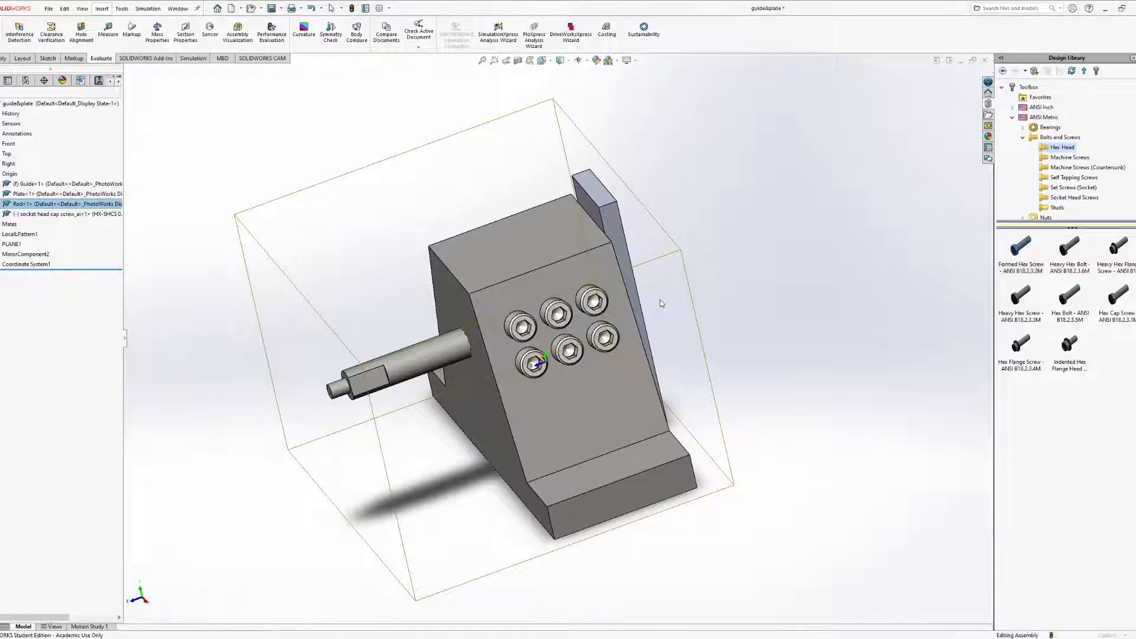
Switch to the Guide assembly and evaluate its mass properties
{"action": "key", "text": "ctrl+Tab"}
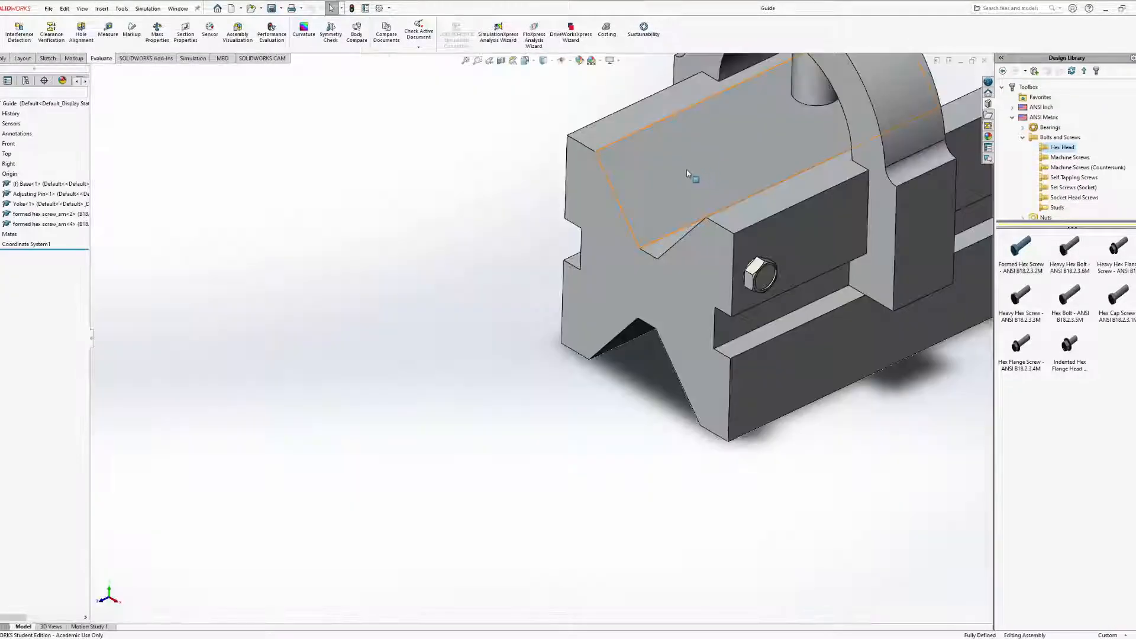
{"action": "middle_click_drag", "start_coordinate": [695, 174], "coordinate": [432, 284], "text": "ctrl"}
{"action": "scroll", "coordinate": [536, 321], "scroll_direction": "up", "scroll_amount": 5}
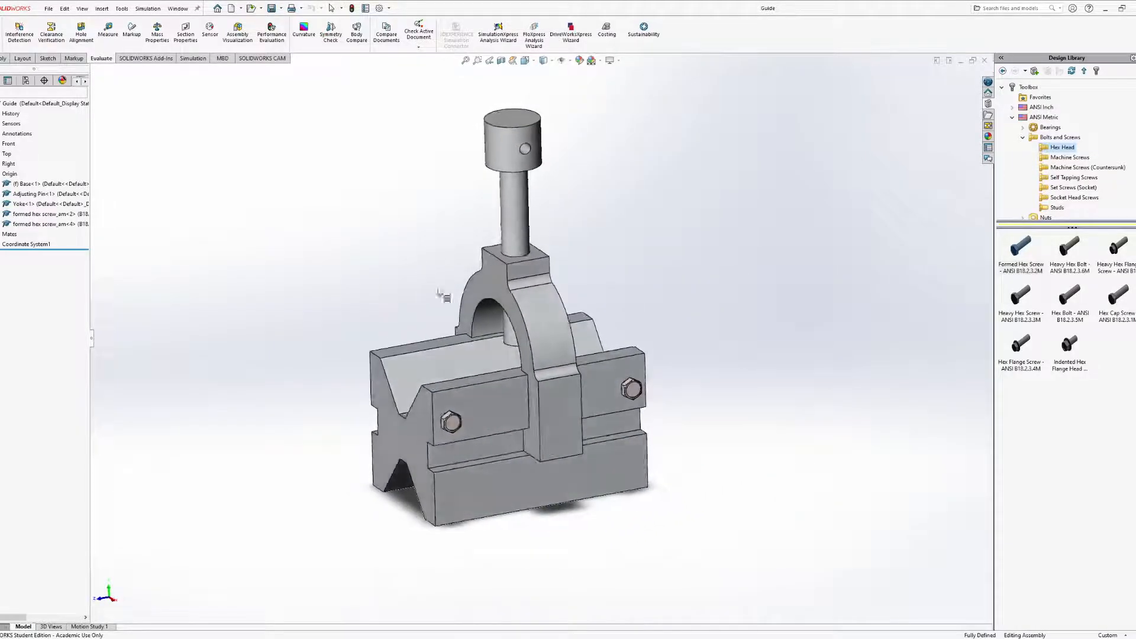
{"action": "left_click", "coordinate": [157, 31]}
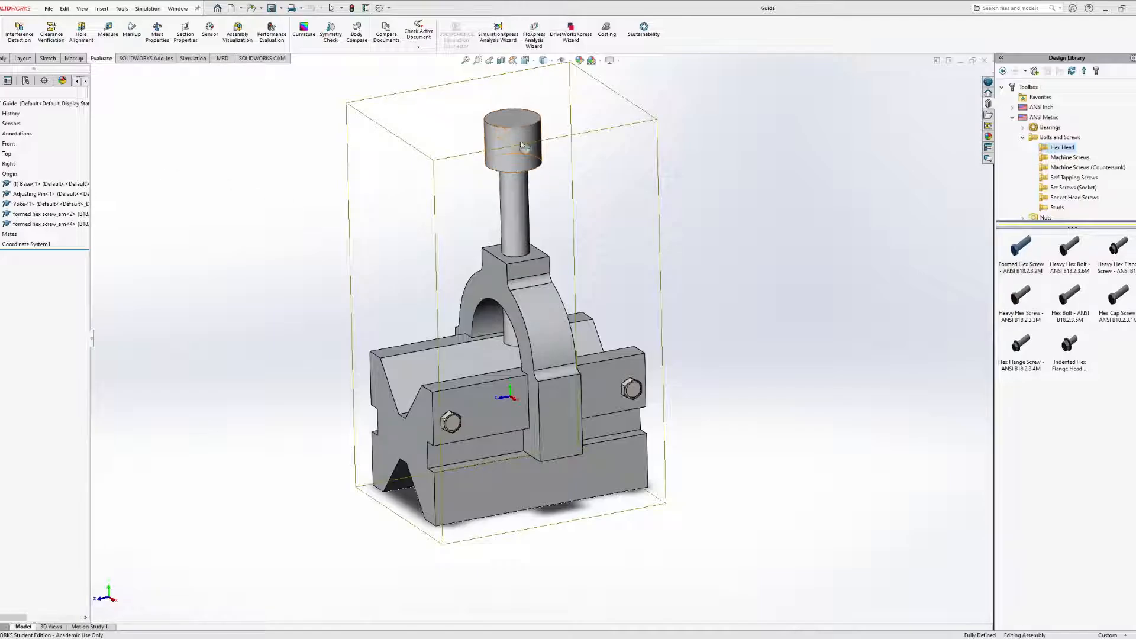
Slide the adjusting pin and yoke along the V-shaped base in both directions and highlight Coordinate System1
{"action": "left_click_drag", "start_coordinate": [501, 138], "coordinate": [574, 129]}
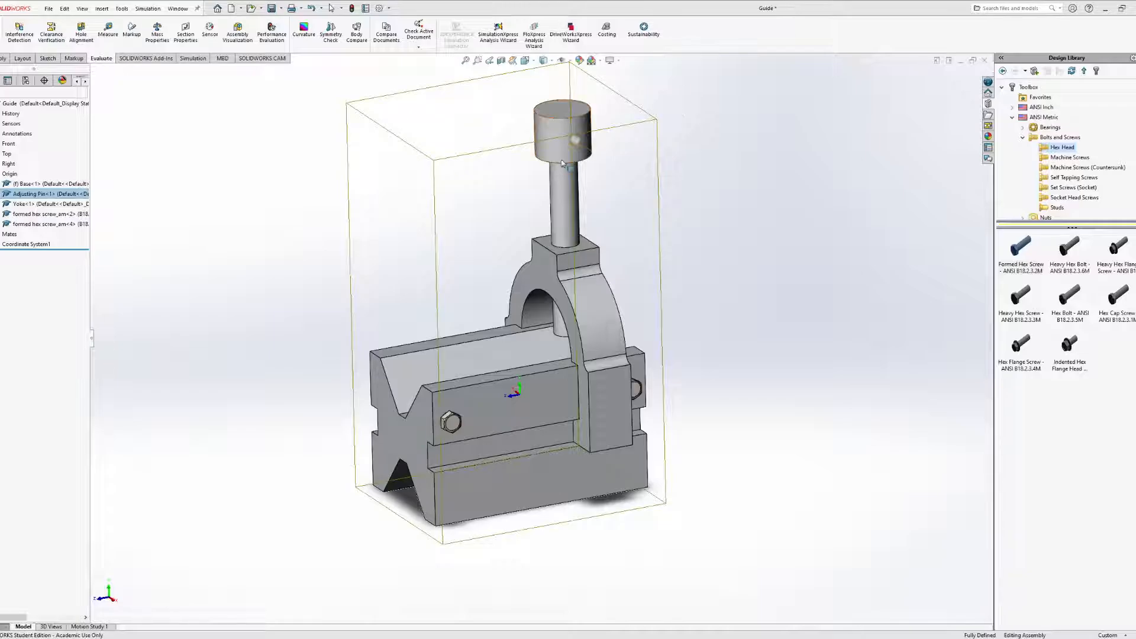
{"action": "left_click_drag", "start_coordinate": [554, 138], "coordinate": [336, 185]}
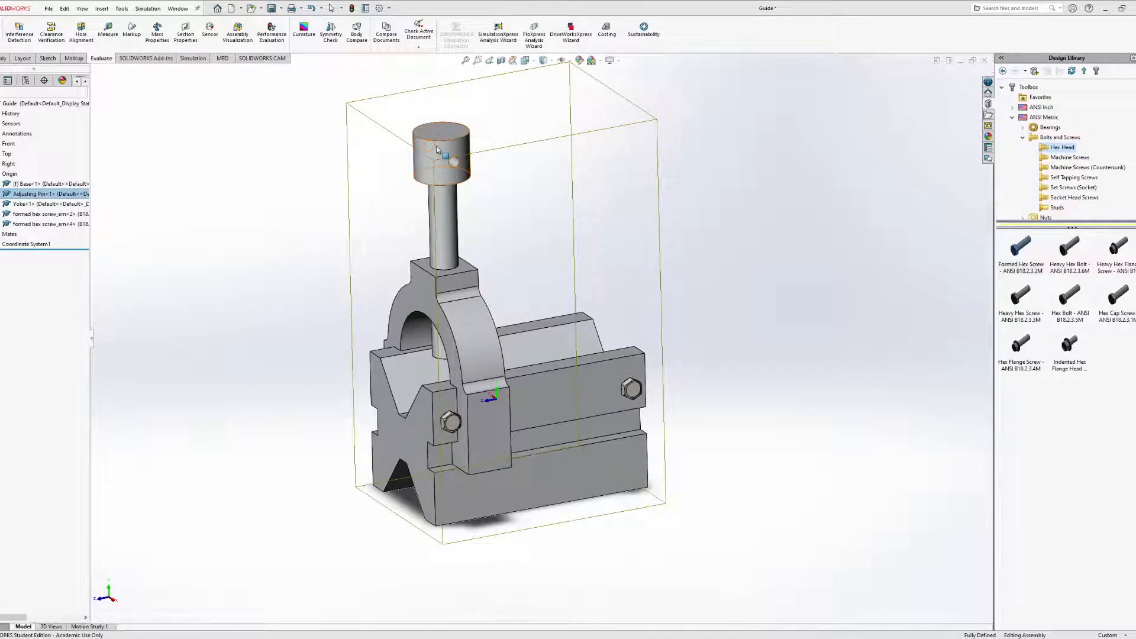
{"action": "left_click_drag", "start_coordinate": [443, 151], "coordinate": [565, 139]}
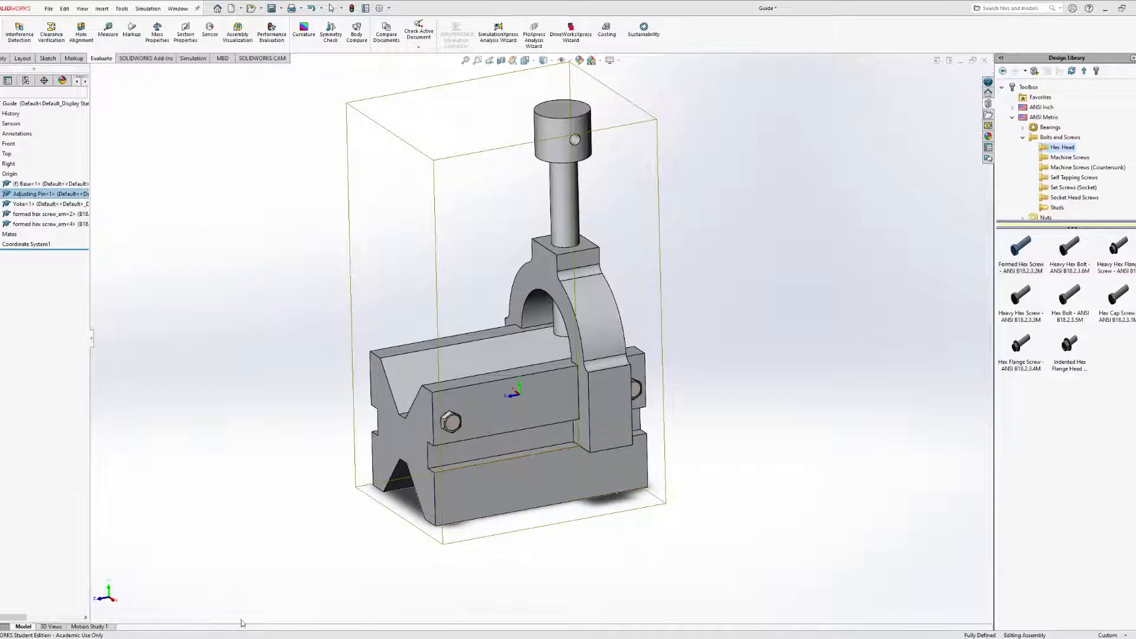
{"action": "left_click", "coordinate": [39, 246]}
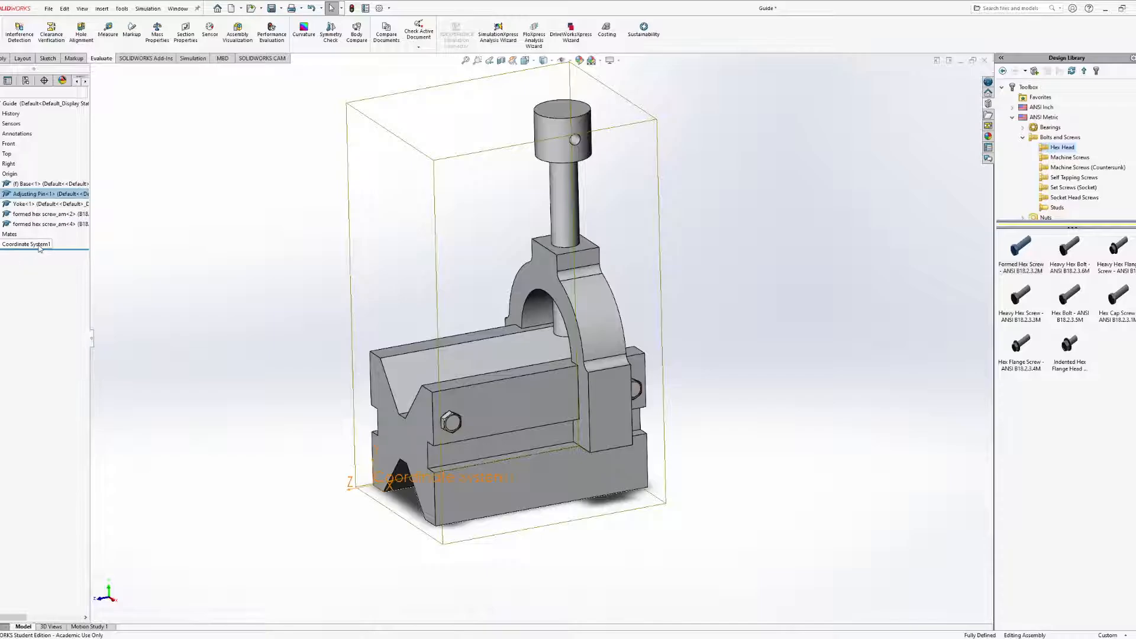
Return to the guide&plate assembly, slide the rod so the plate moves away from the guide, and inspect it from the side
{"action": "scroll", "coordinate": [345, 362], "scroll_direction": "up", "scroll_amount": 2}
{"action": "middle_click_drag", "start_coordinate": [345, 362], "coordinate": [353, 334]}
{"action": "left_click", "coordinate": [634, 187]}
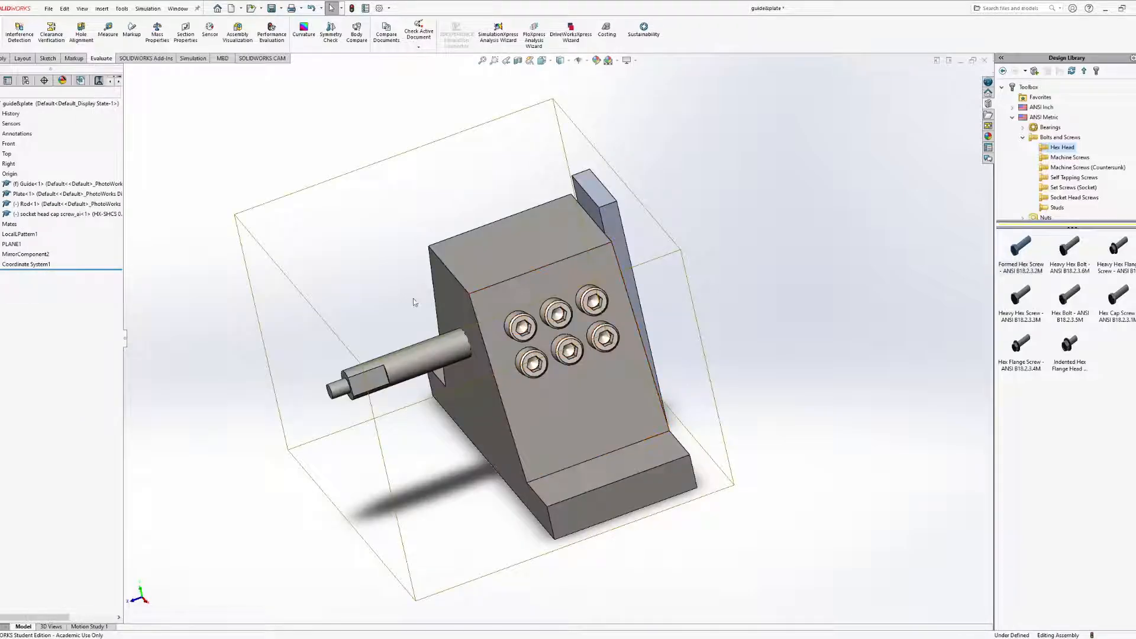
{"action": "left_click_drag", "start_coordinate": [480, 353], "coordinate": [618, 325]}
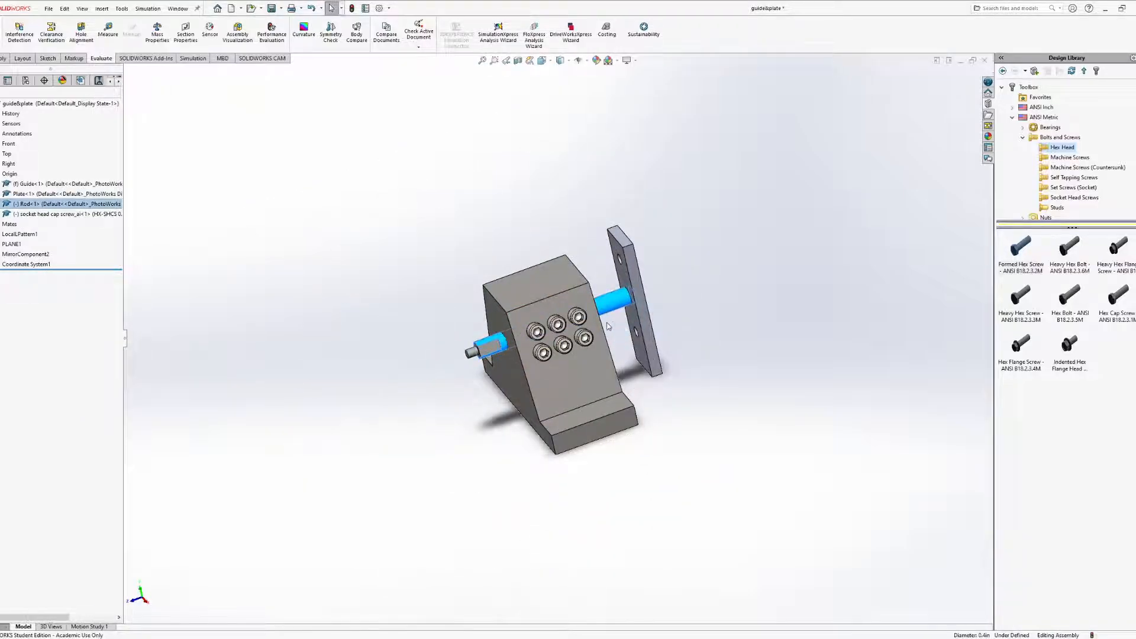
{"action": "scroll", "coordinate": [589, 343], "scroll_direction": "down", "scroll_amount": 3}
{"action": "middle_click_drag", "start_coordinate": [566, 336], "coordinate": [543, 276]}
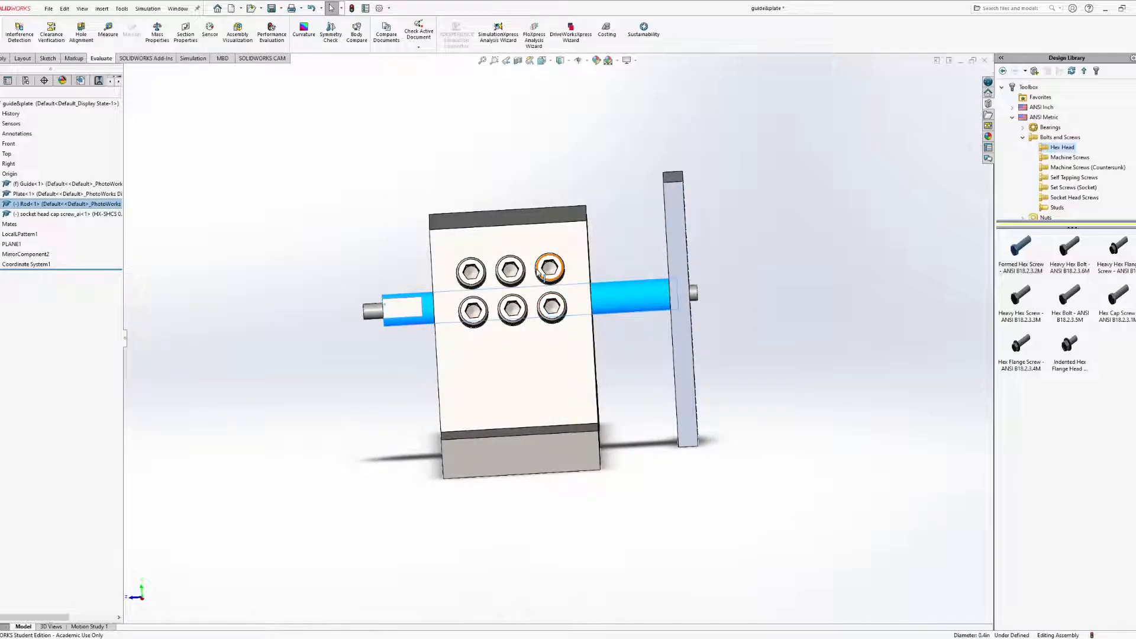